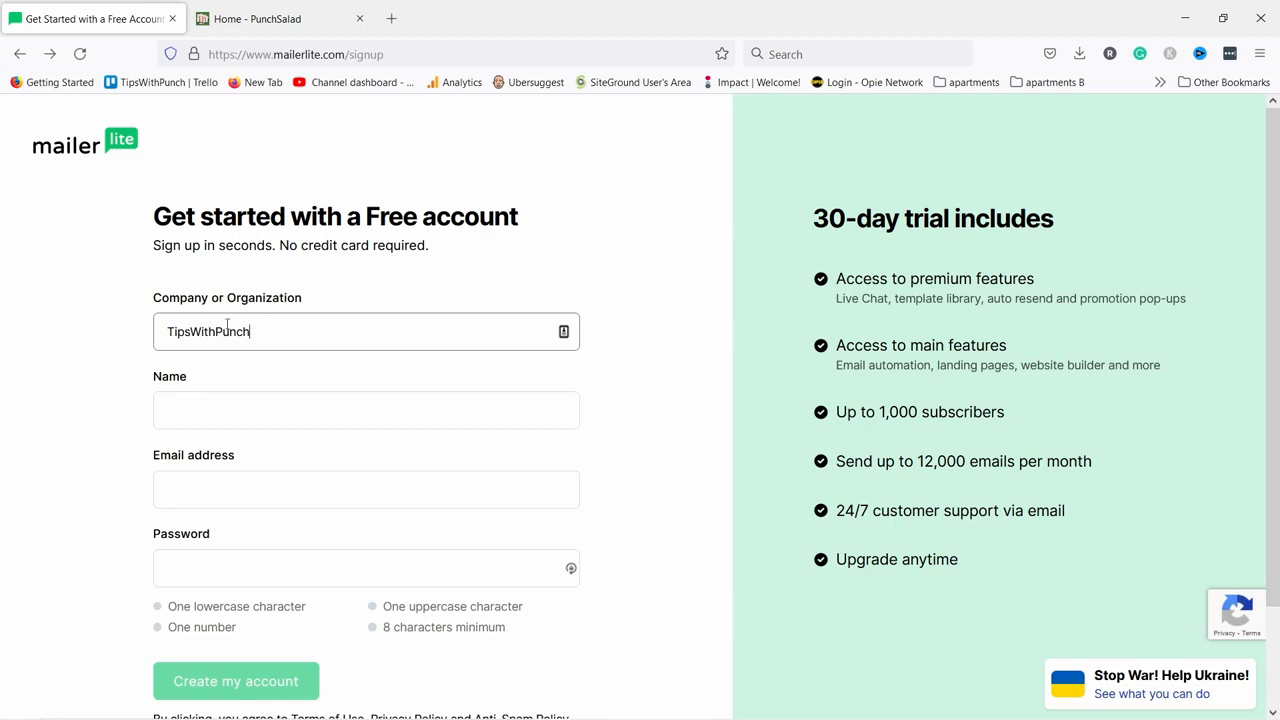
# Enter the first name and the email address in the MailerLite signup form.
pyautogui.click(199, 422)
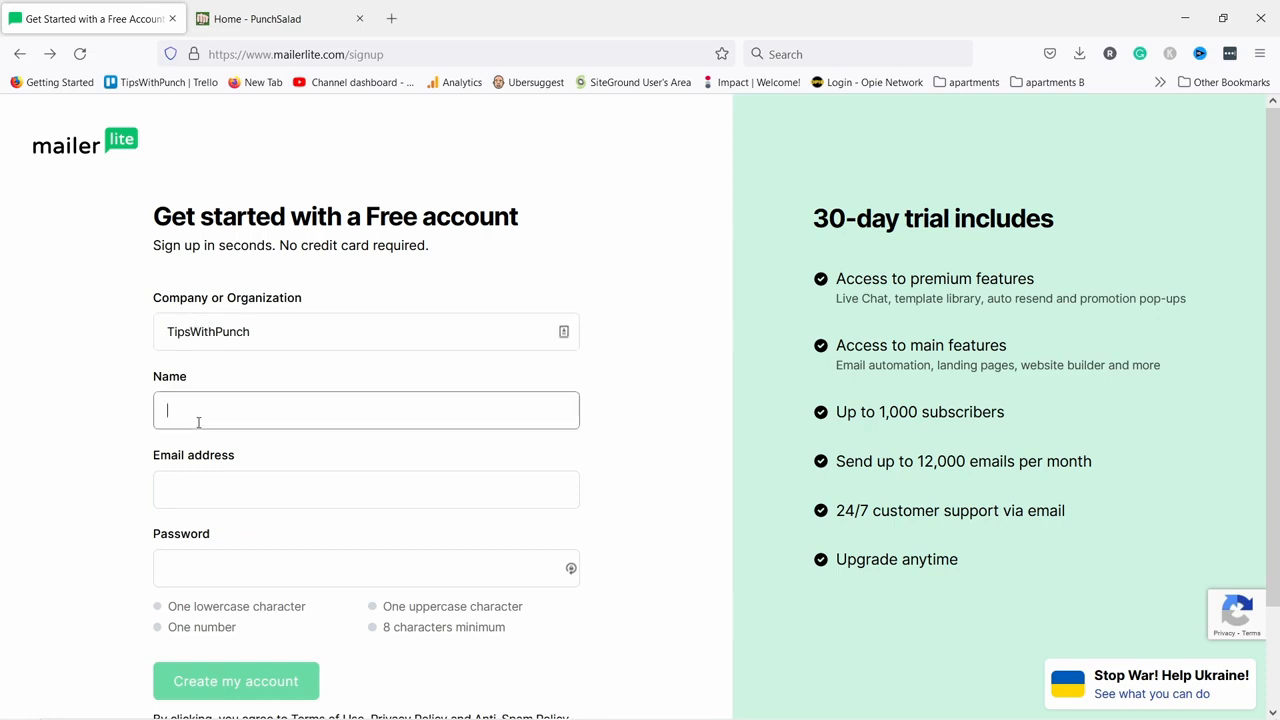
pyautogui.write('Robert')
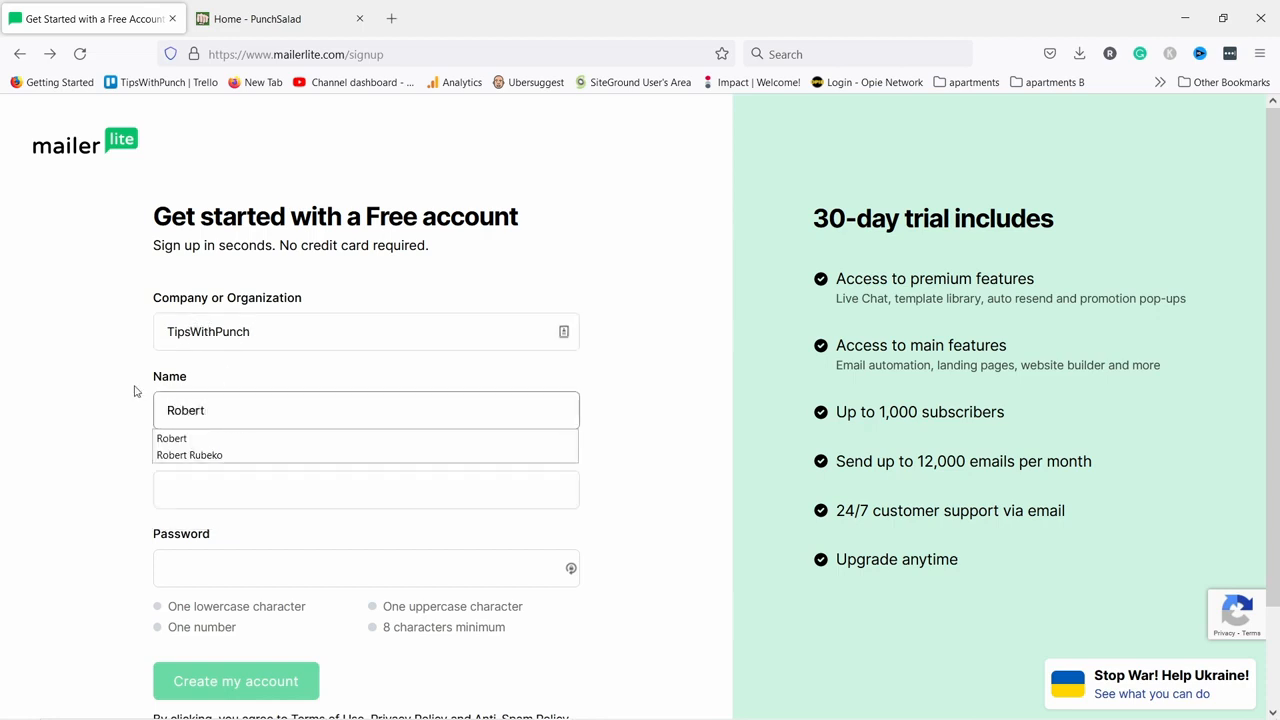
pyautogui.click(134, 394)
pyautogui.click(208, 490)
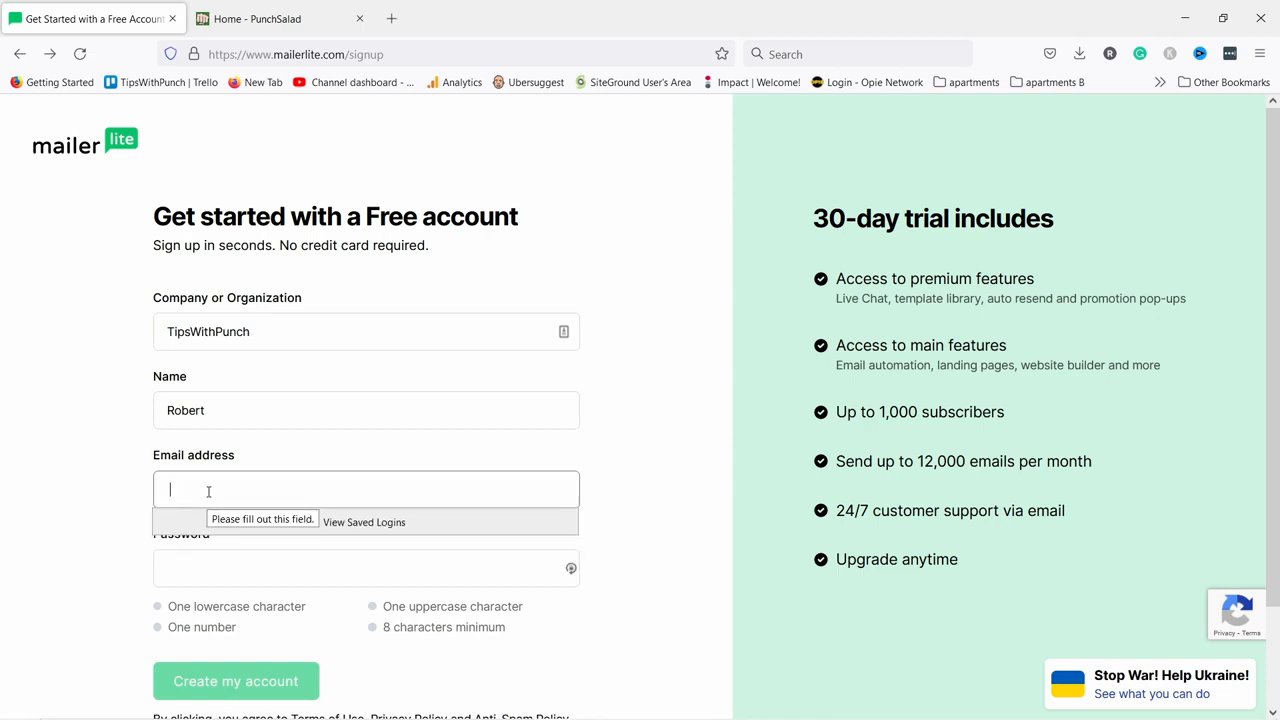
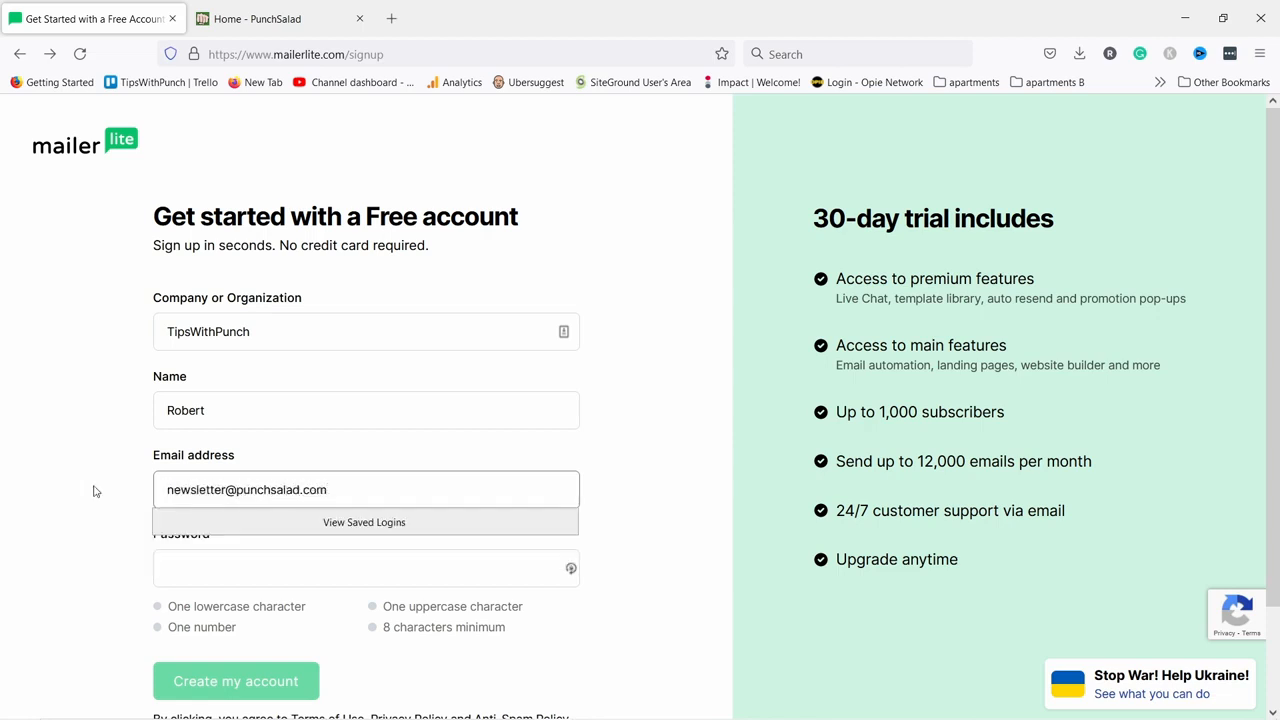
pyautogui.click(115, 474)
pyautogui.scroll(-1, 169, 384)
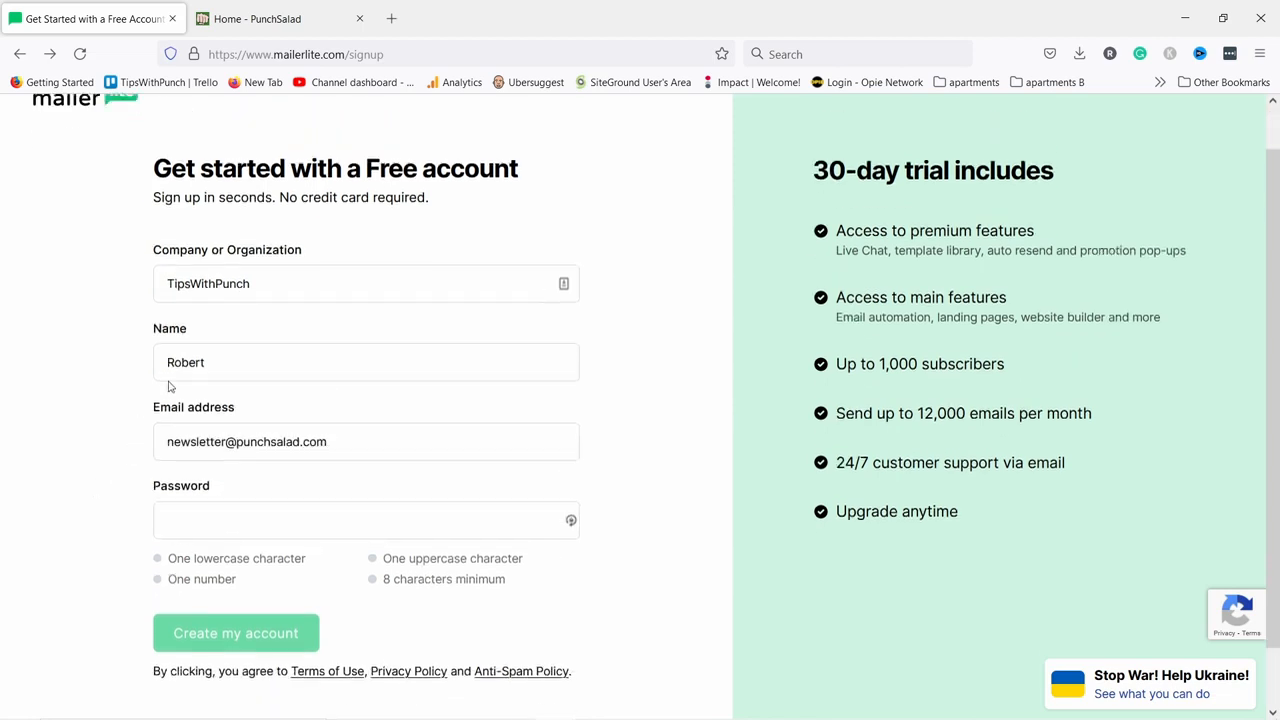
pyautogui.scroll(1, 180, 400)
# Paste the account password, create the free account, and decline Firefox's save-login prompt.
pyautogui.click(229, 543)
pyautogui.hotkey('ctrl', 'v')
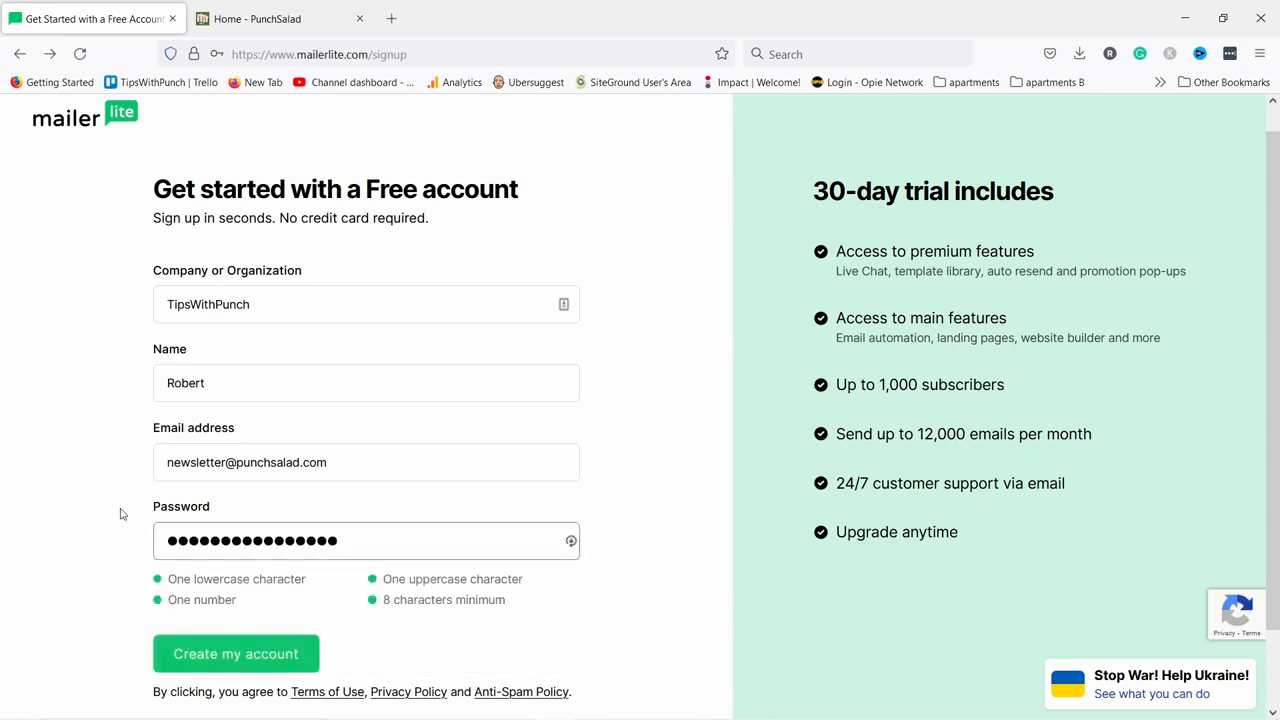
pyautogui.click(266, 654)
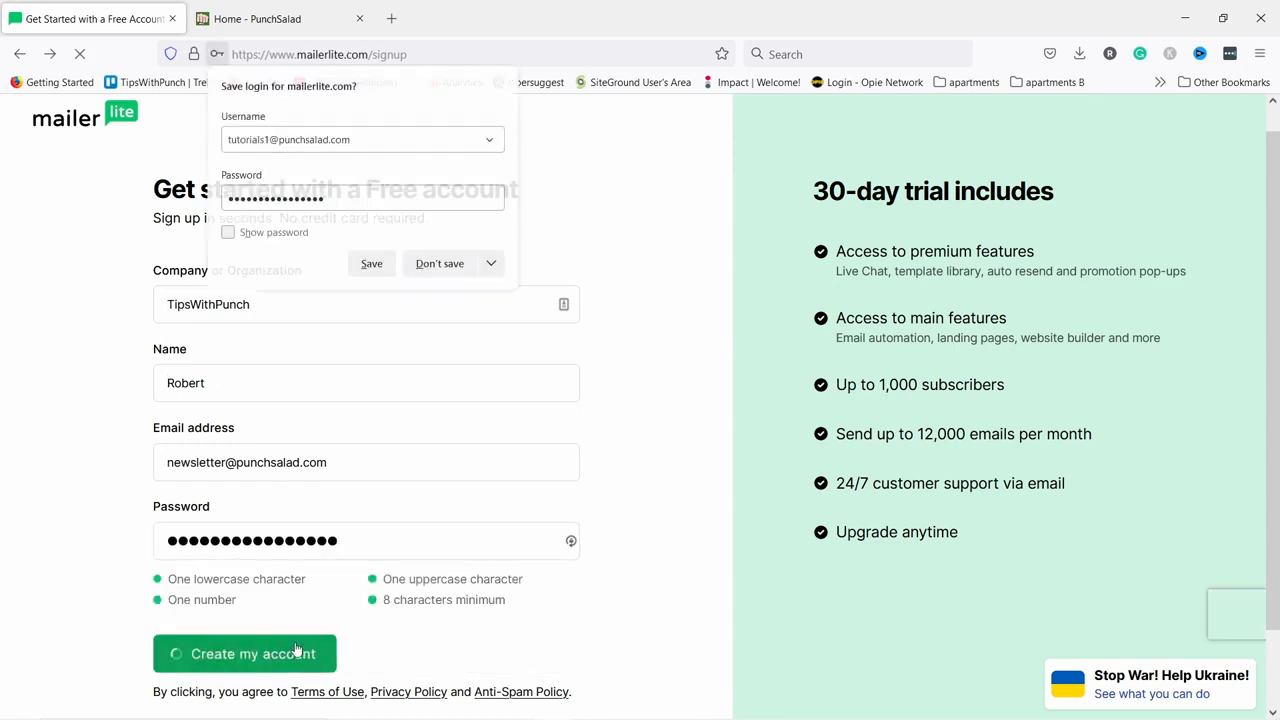
pyautogui.click(442, 263)
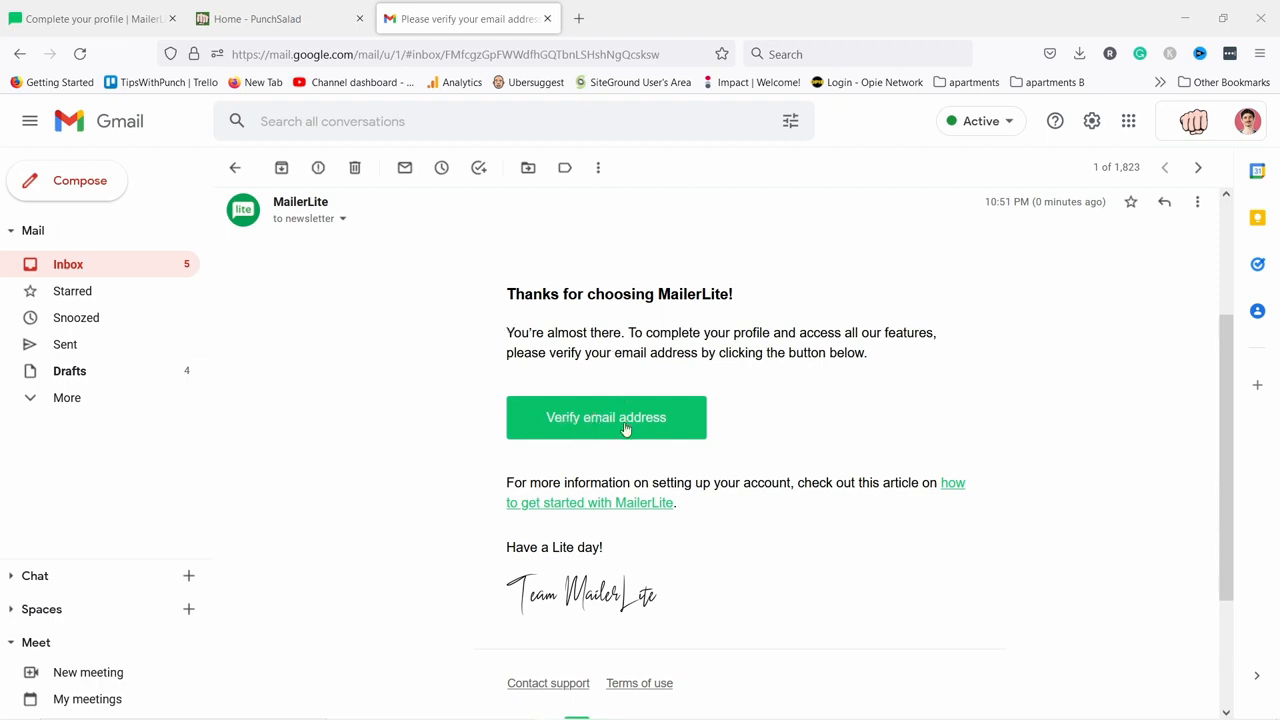
# Open the Verify email address link in the MailerLite confirmation email.
pyautogui.click(584, 424)
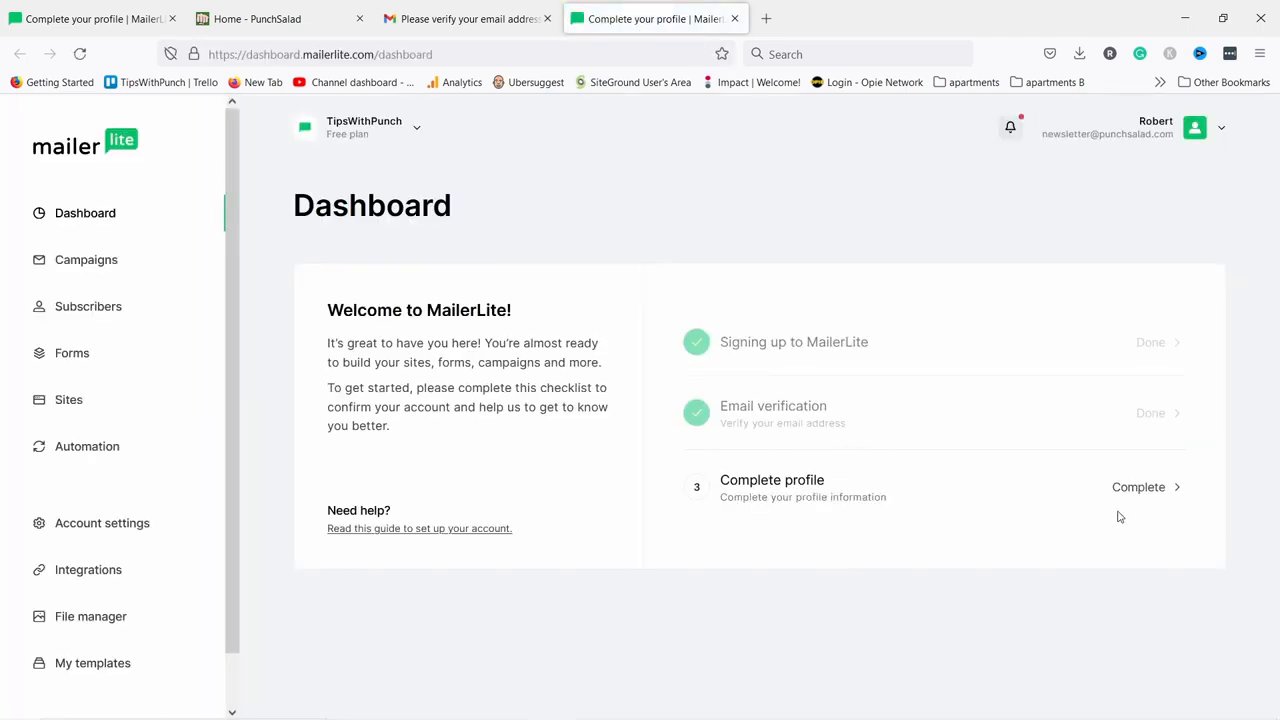
# Start the profile and paste the YouTube channel URL as other information instead of a website.
pyautogui.click(1144, 487)
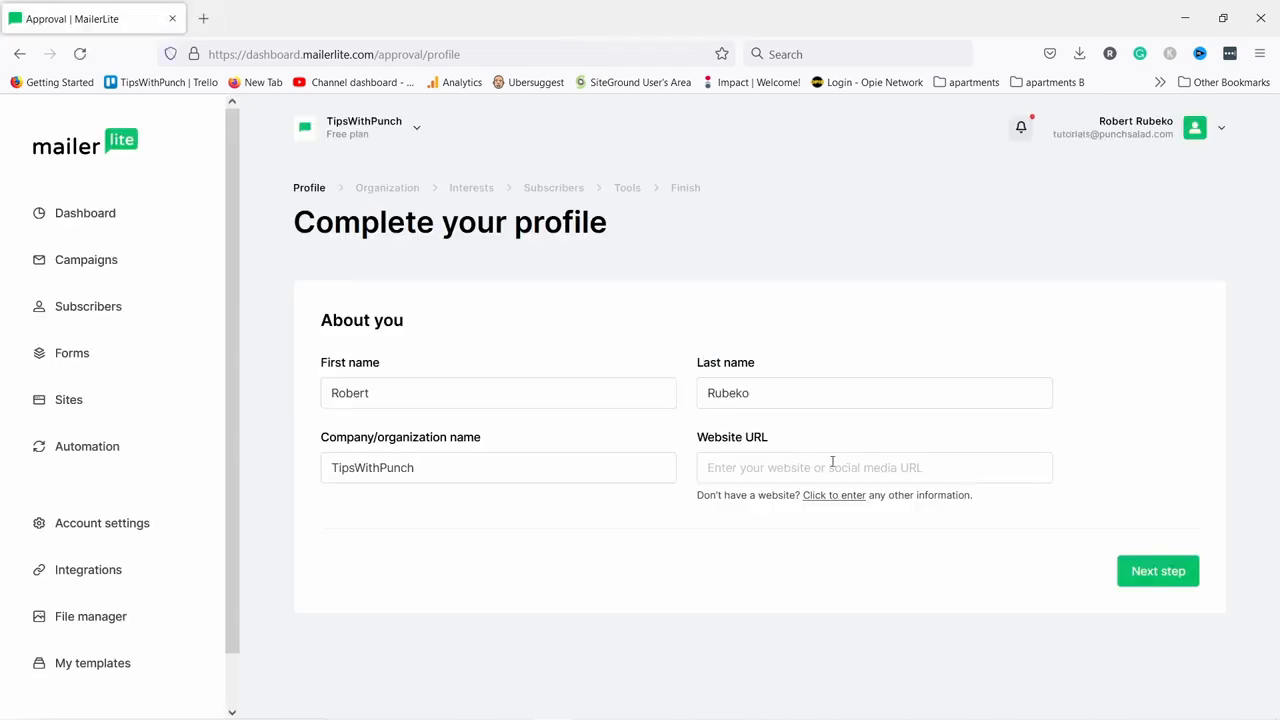
pyautogui.click(842, 496)
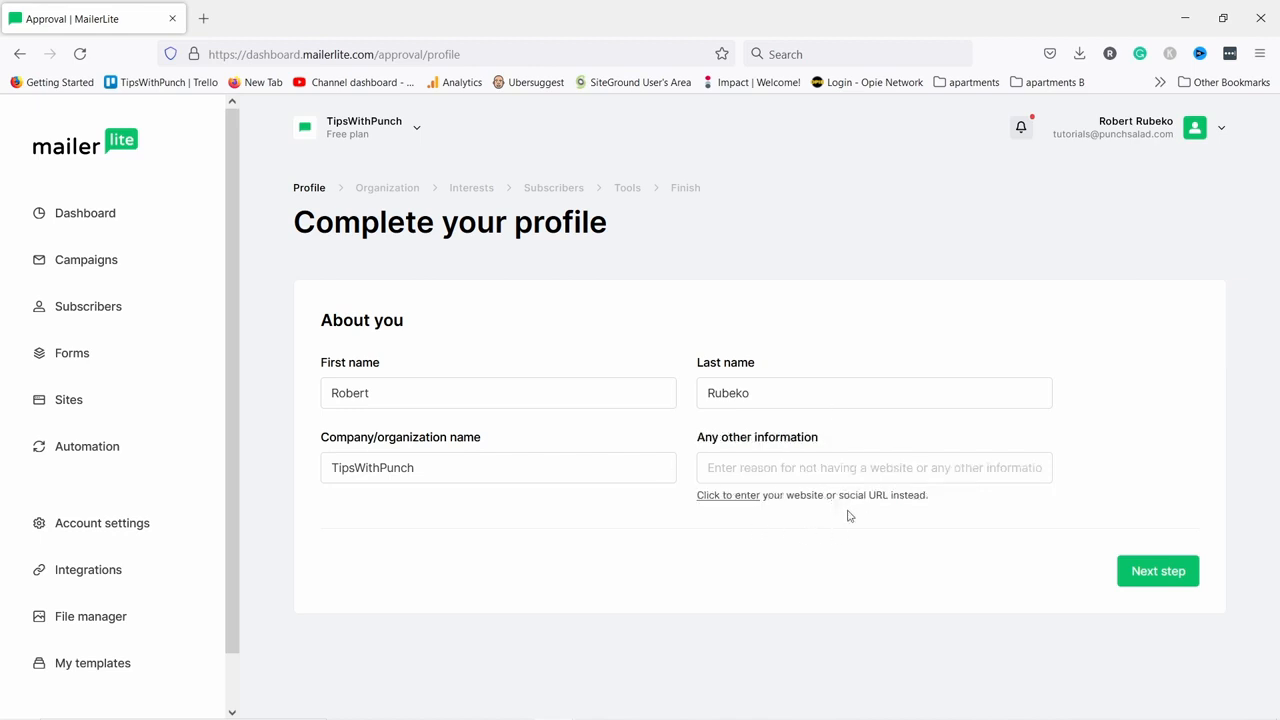
pyautogui.click(731, 465)
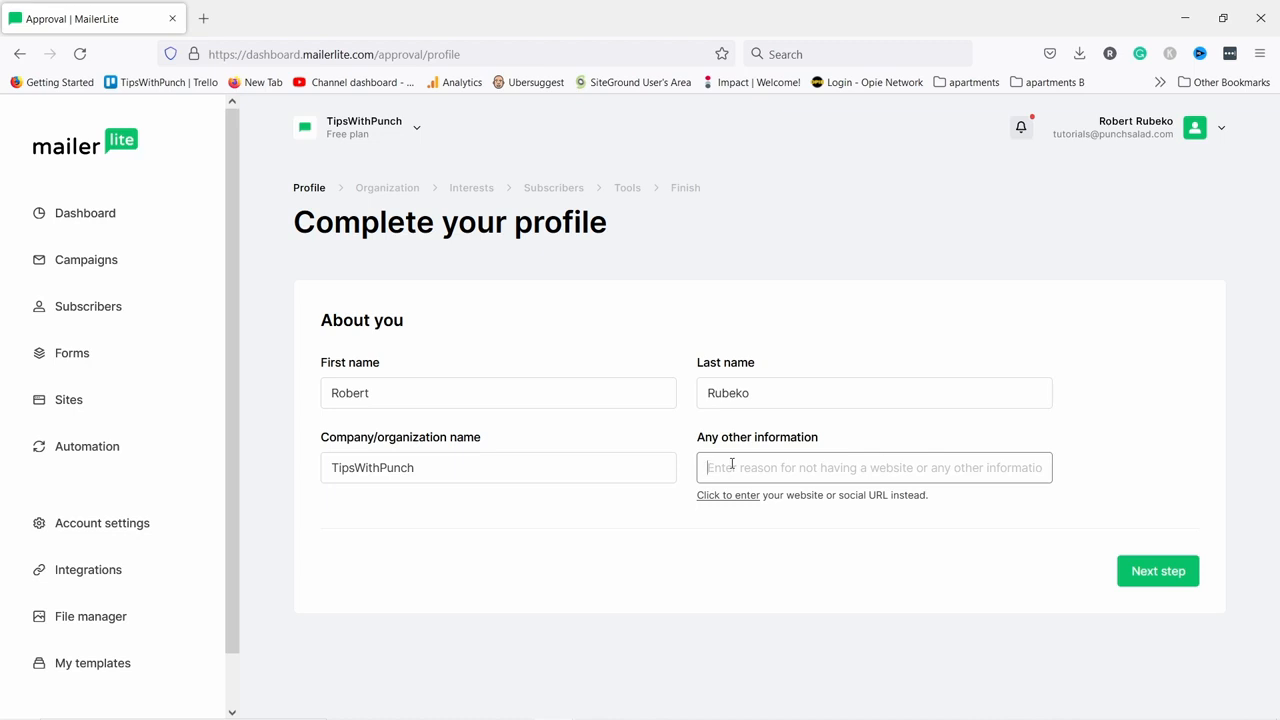
pyautogui.write('https://www.youtube.com/channel/UCeDirq_9MAW2JkbAlSjhWiQ')
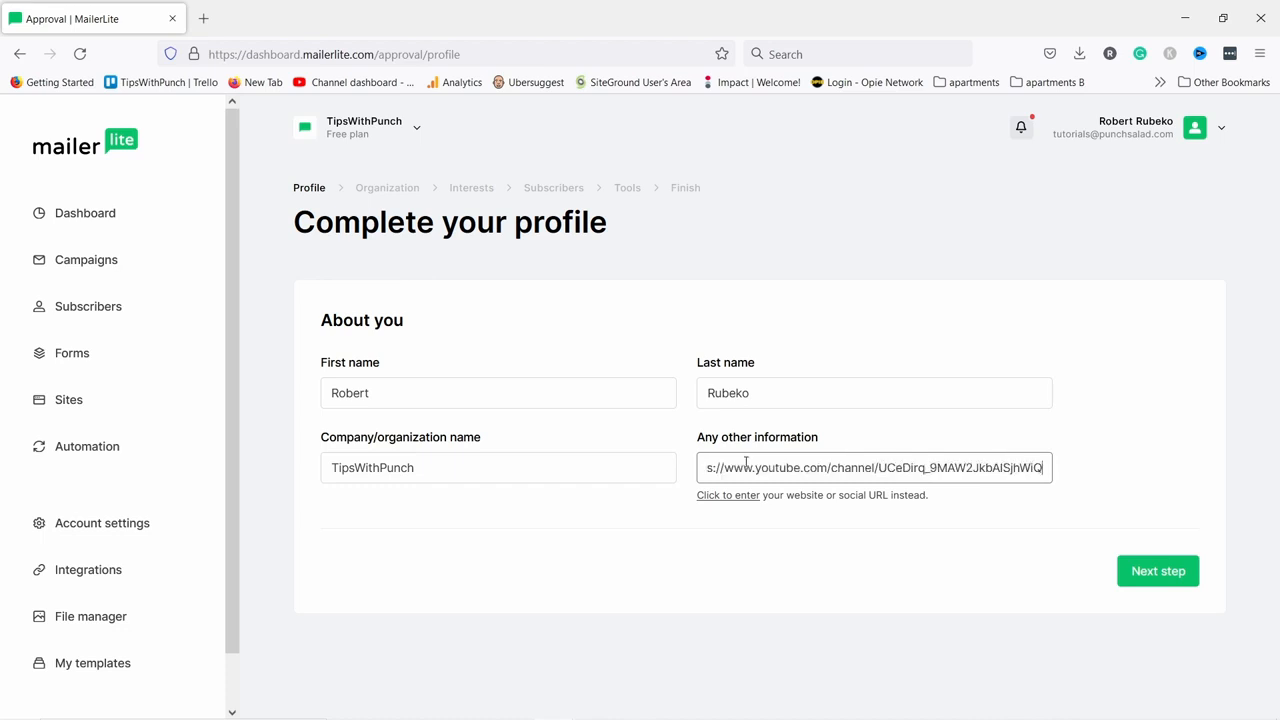
pyautogui.click(1155, 571)
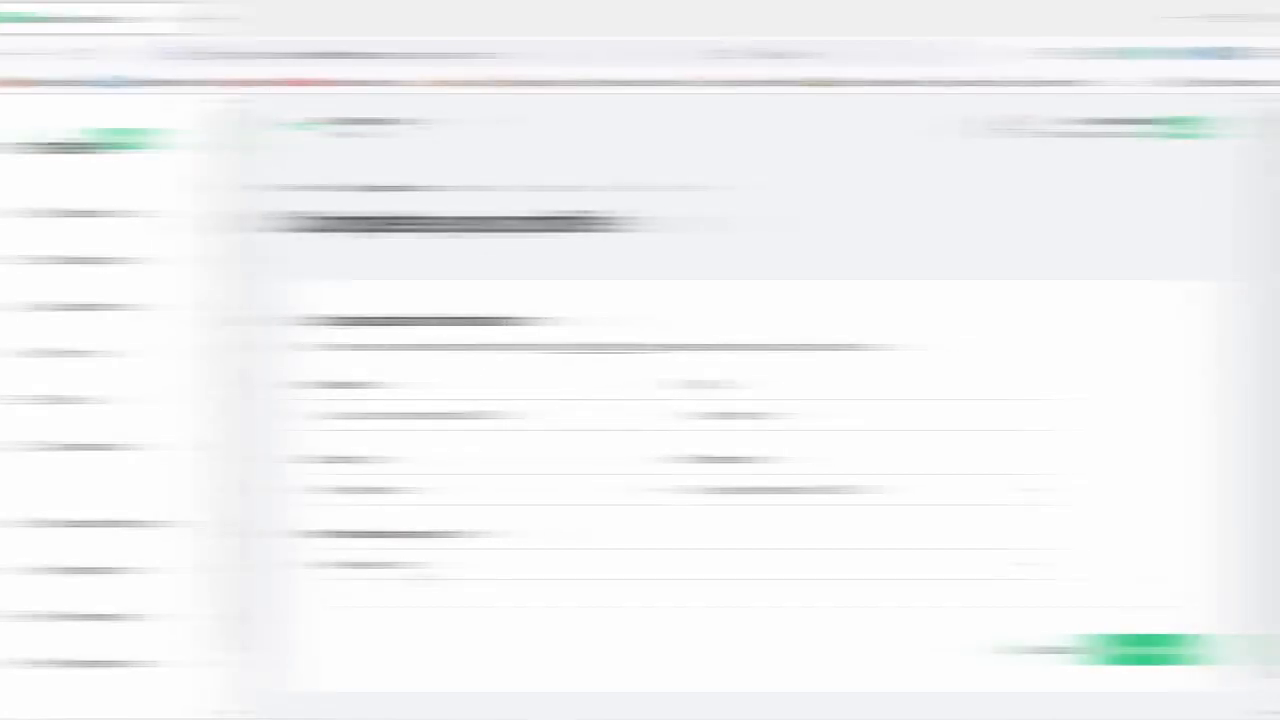
# Set the organization's industry to Software and Web App and advance to Interests.
pyautogui.click(420, 572)
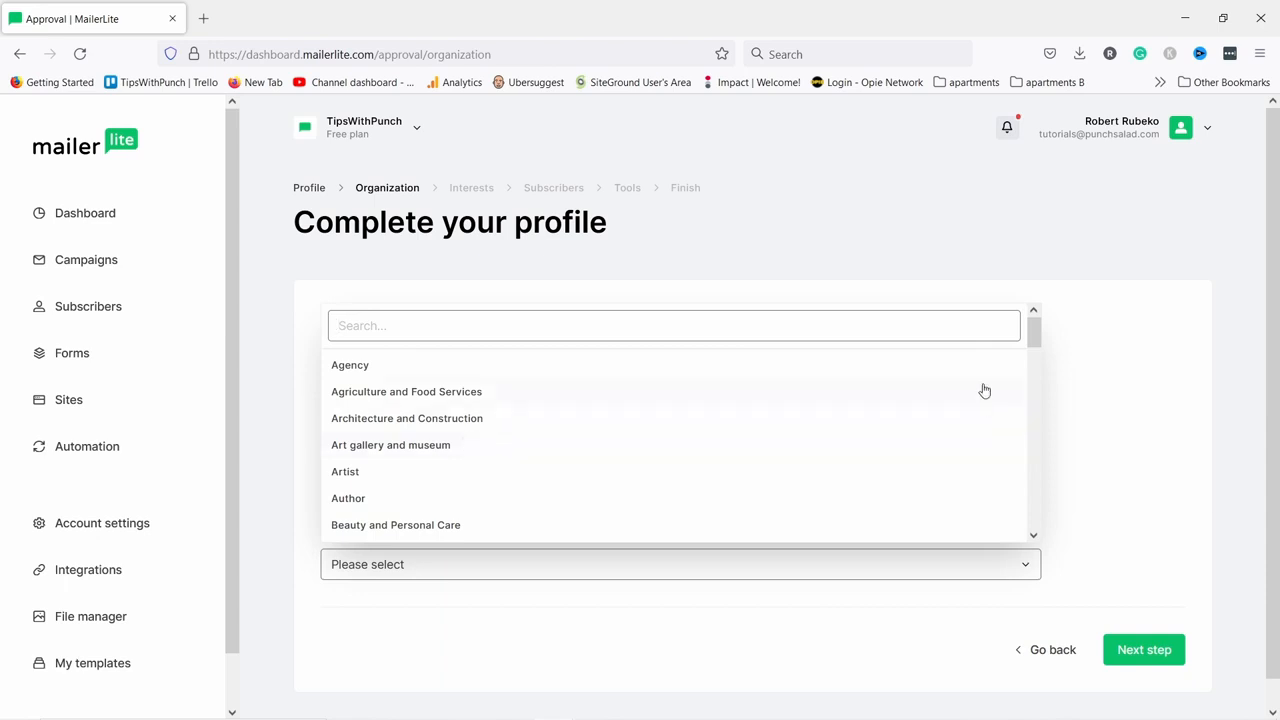
pyautogui.moveTo(1034, 330); pyautogui.dragTo(1020, 503)
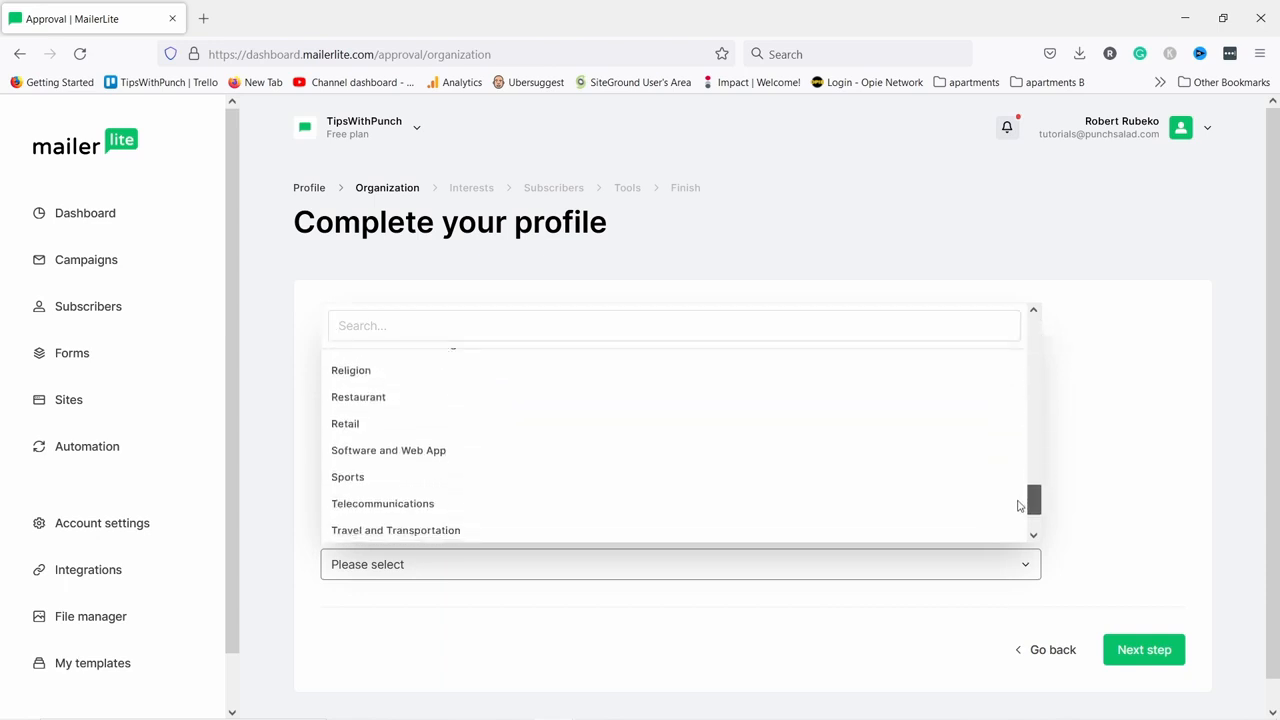
pyautogui.click(345, 445)
pyautogui.scroll(-1, 1063, 323)
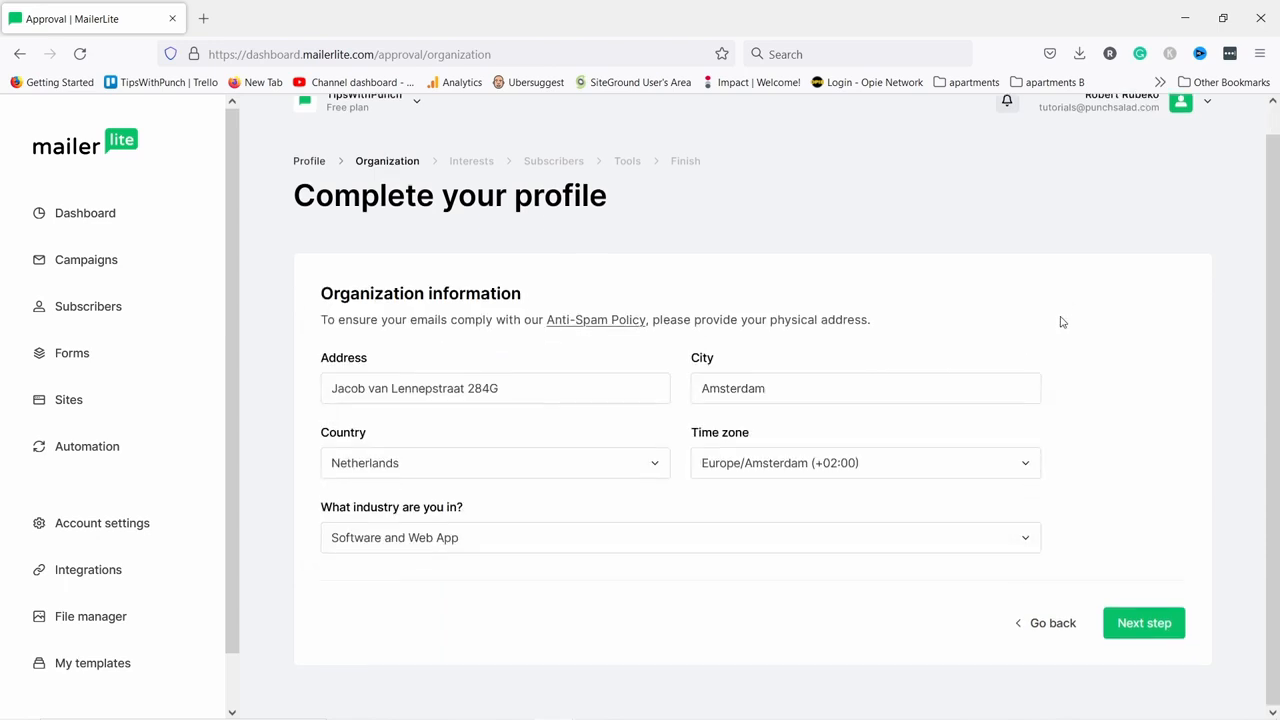
pyautogui.click(1140, 623)
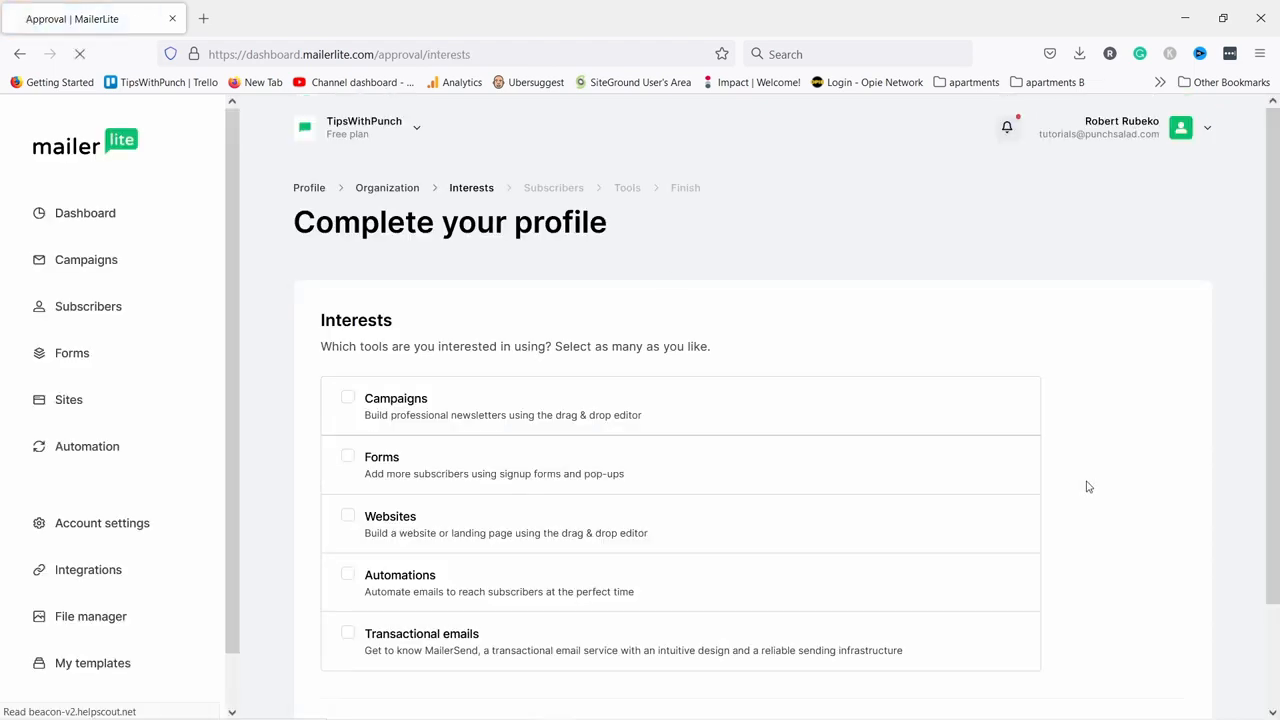
# Tick Campaigns, Forms, Automations and Transactional emails as interests, then go to Subscribers.
pyautogui.scroll(-2, 669, 284)
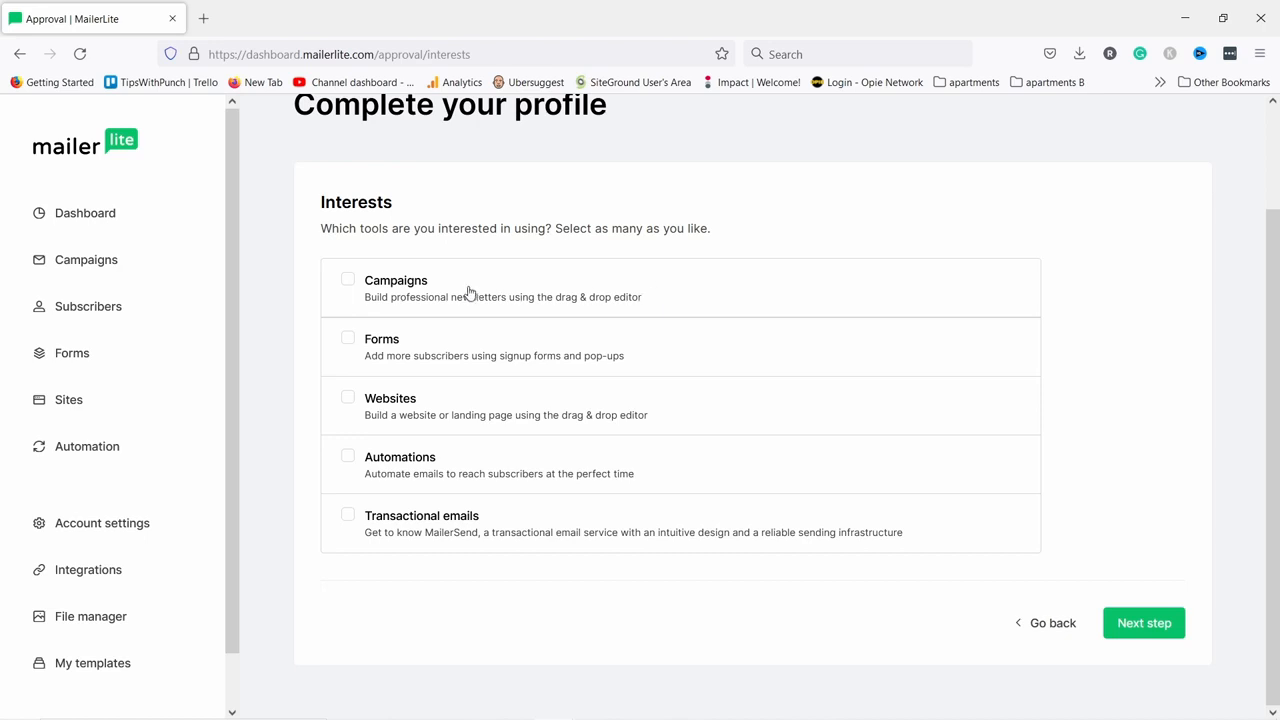
pyautogui.click(350, 280)
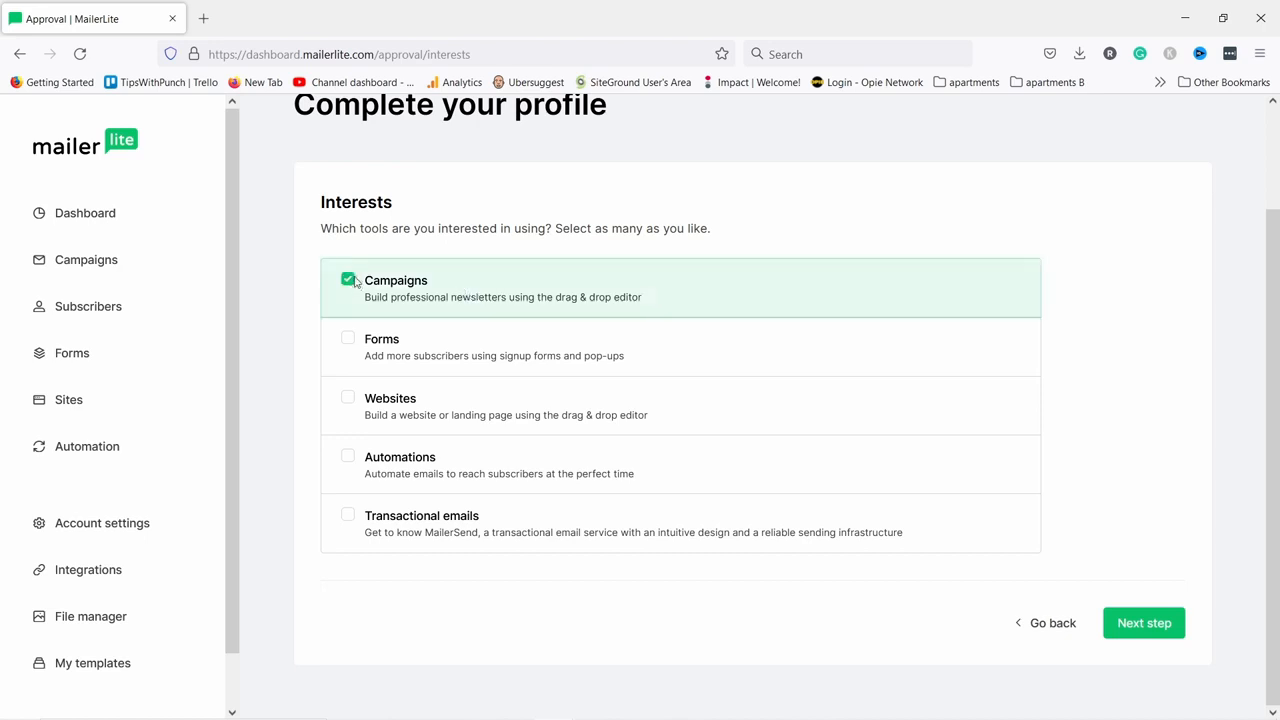
pyautogui.click(349, 343)
pyautogui.click(347, 462)
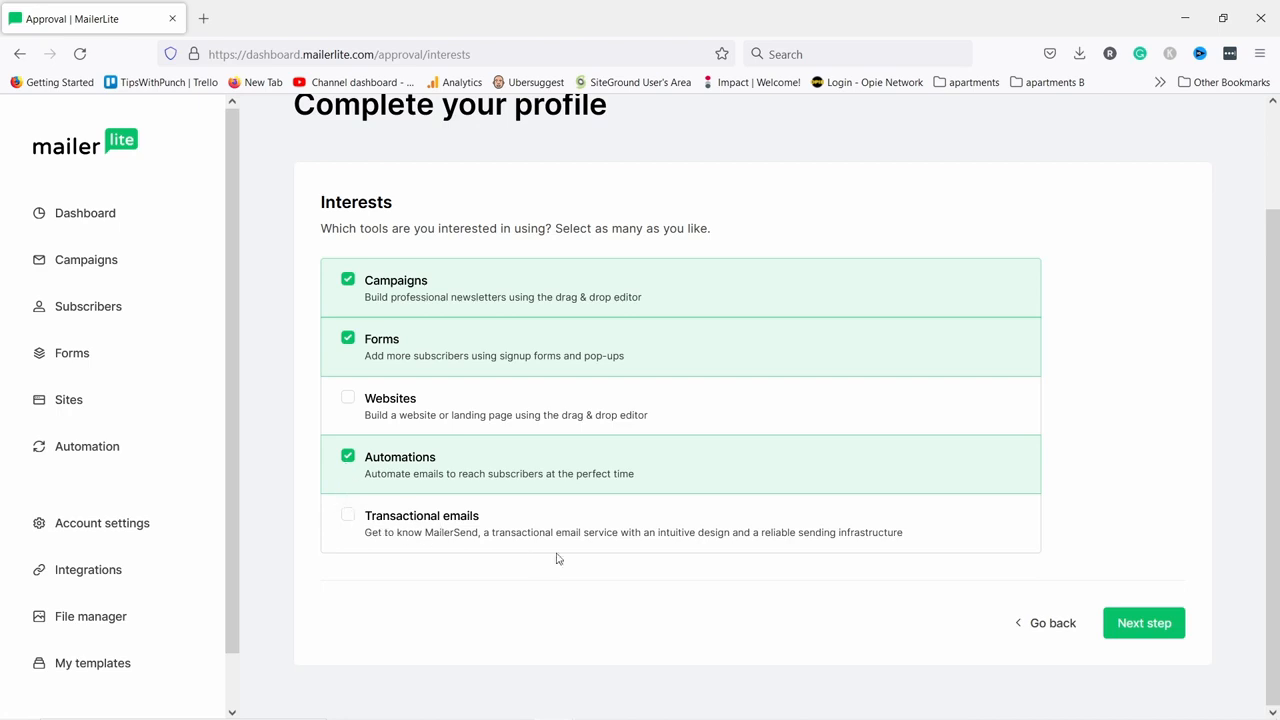
pyautogui.click(349, 517)
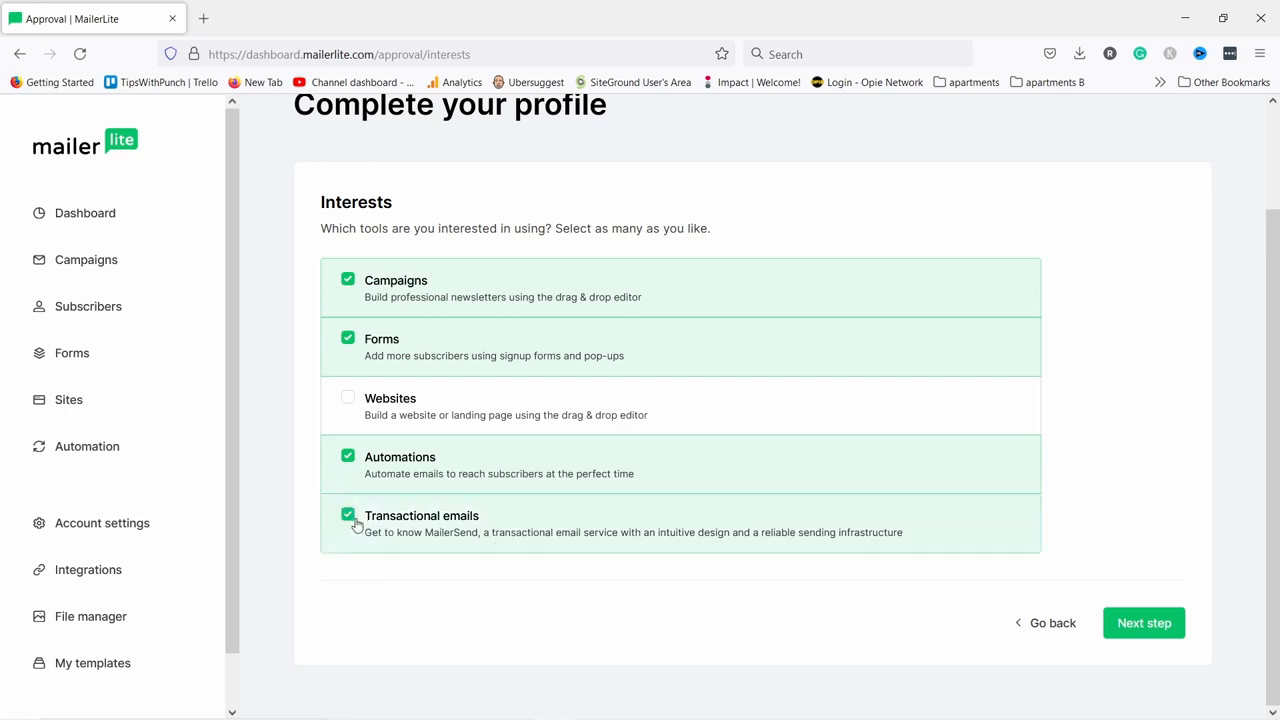
pyautogui.click(1141, 627)
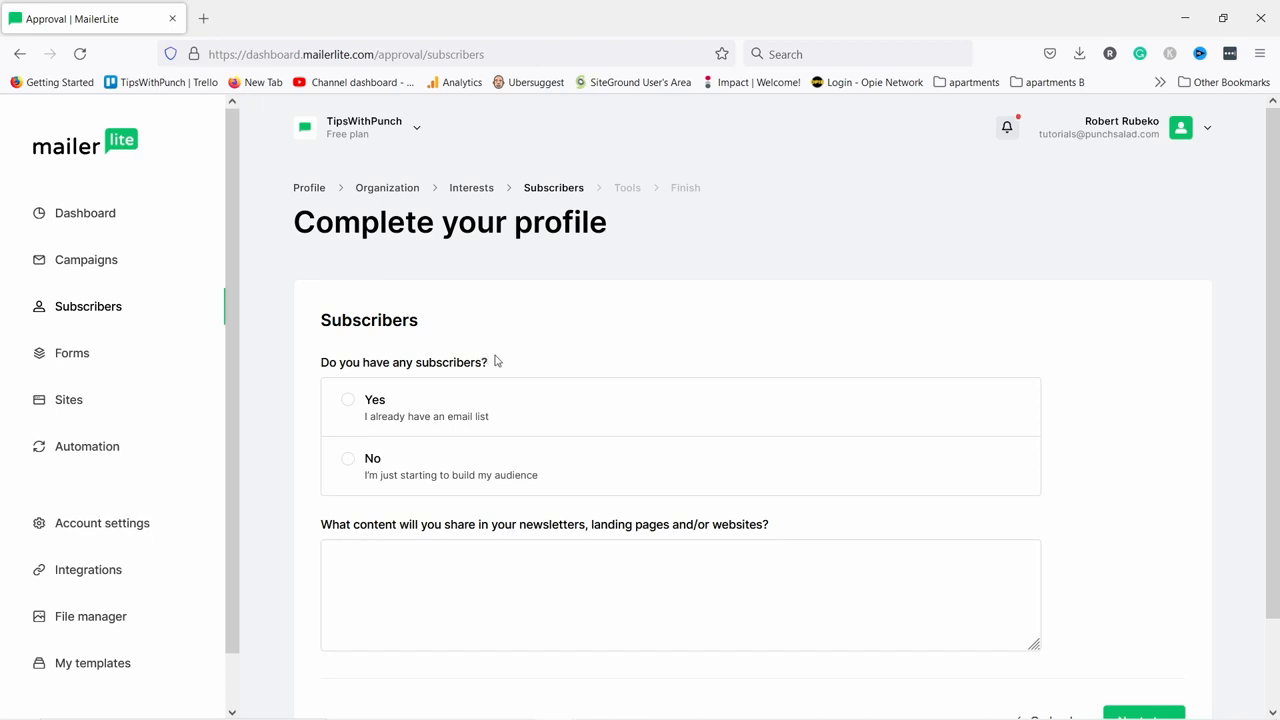
# Answer No to existing subscribers and paste the weekly YouTube-tips content description.
pyautogui.scroll(-1, 495, 361)
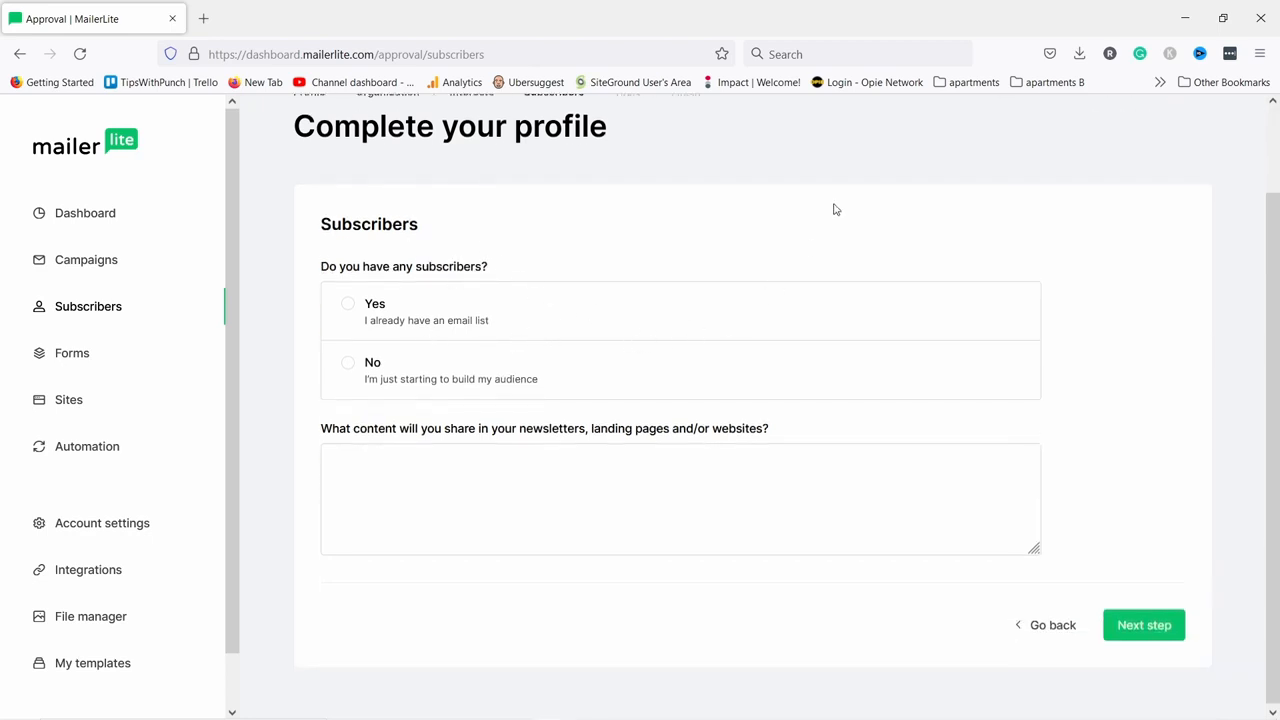
pyautogui.click(352, 369)
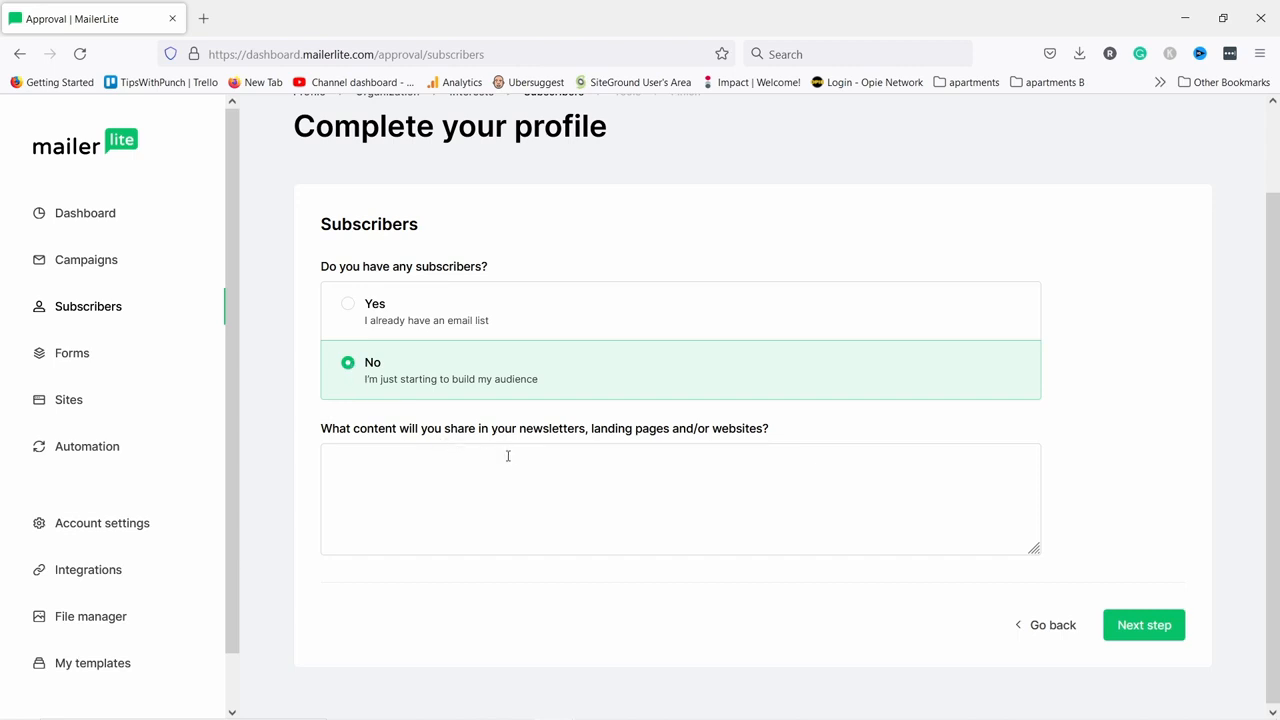
pyautogui.click(410, 482)
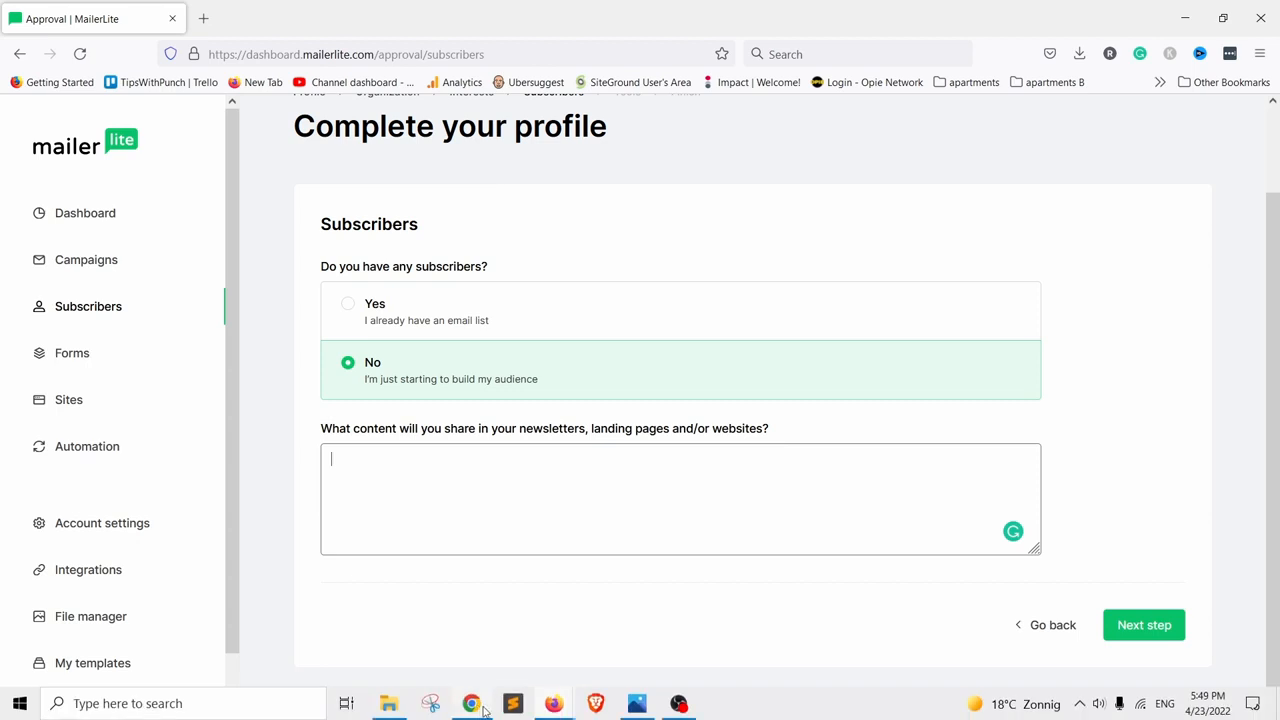
pyautogui.click(488, 713)
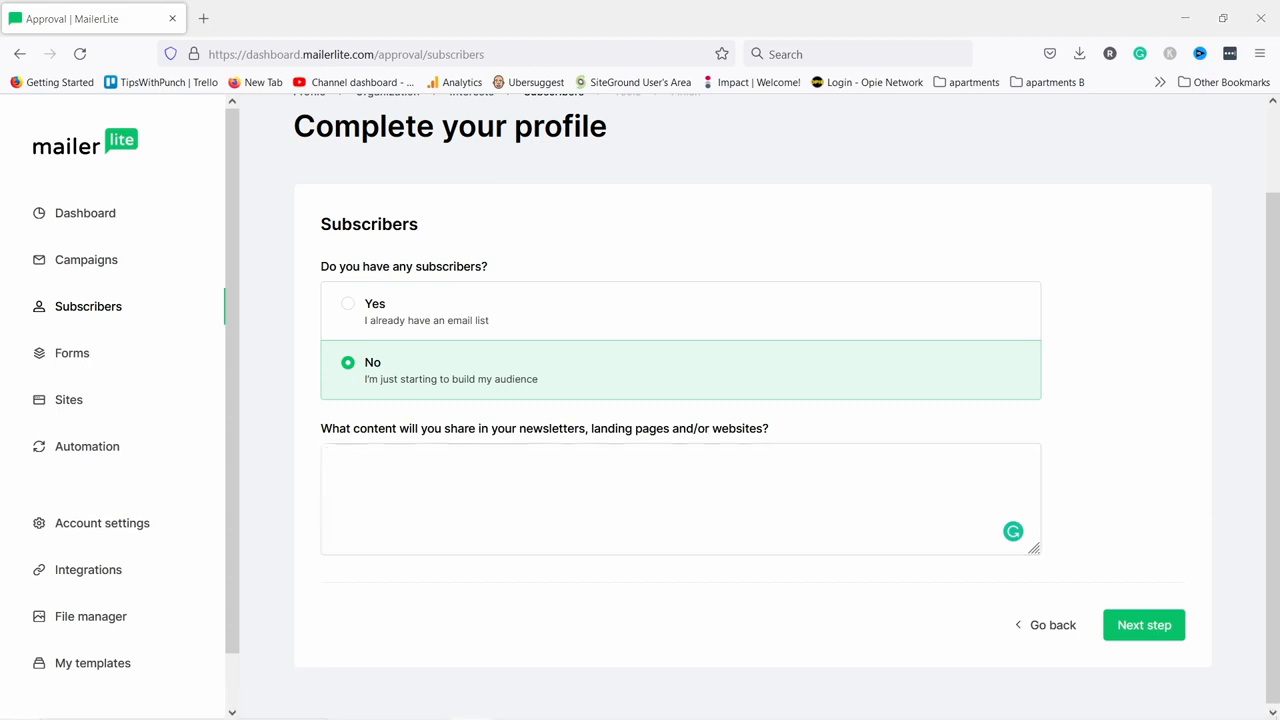
pyautogui.click(636, 532)
pyautogui.write('I will send weekly emails with YouTube growth tips, tool reviews, and other YouTube-related news.')
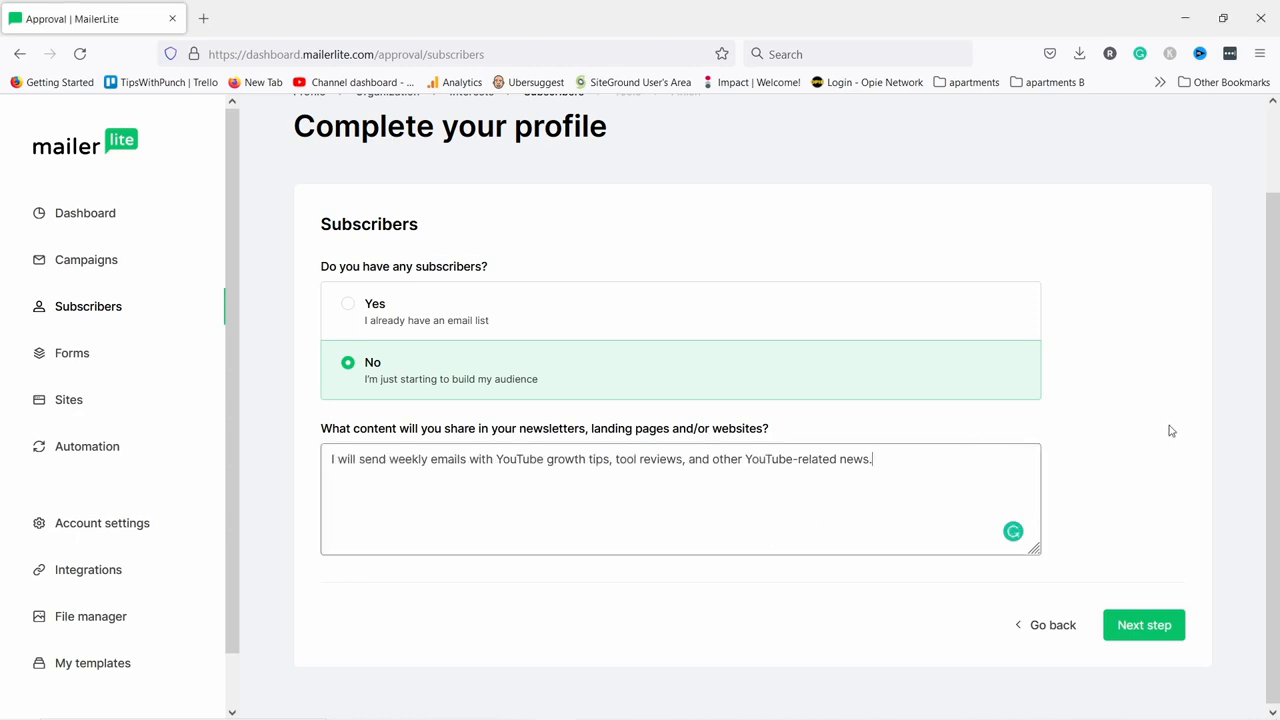
pyautogui.click(1143, 628)
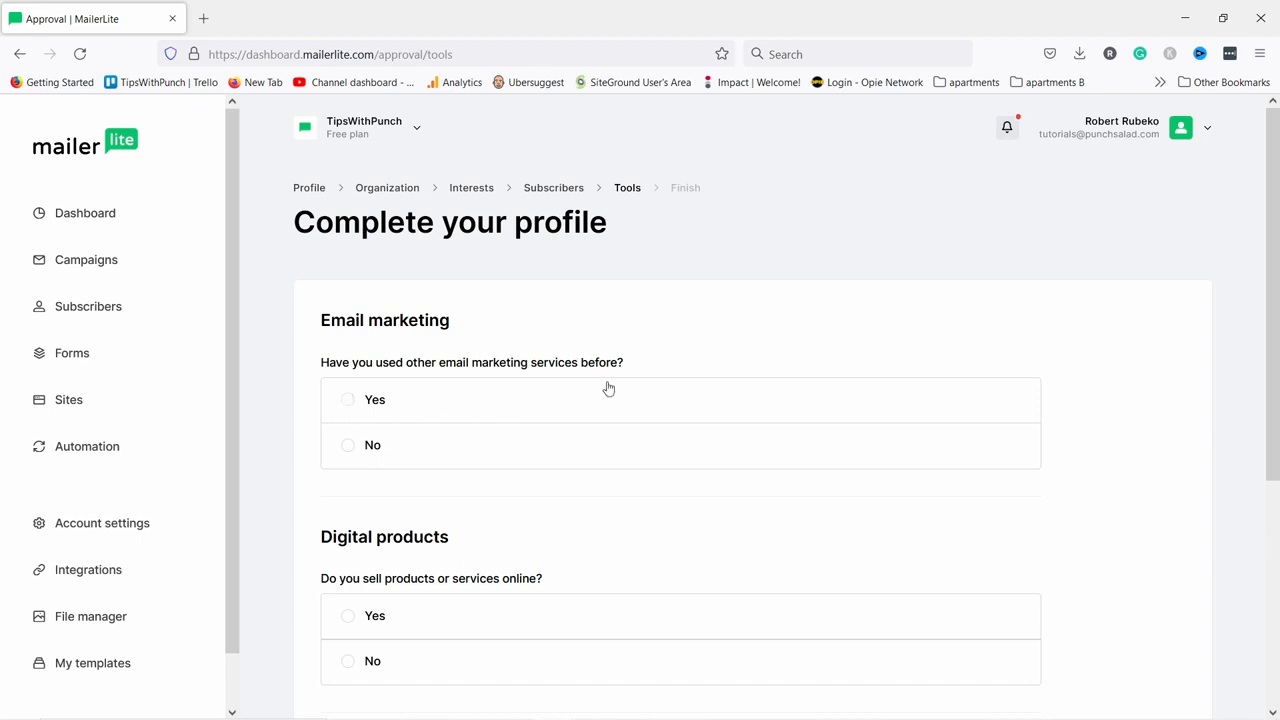
# Answer No for email marketing services, selling products online and website builders.
pyautogui.click(350, 452)
pyautogui.scroll(-2, 423, 390)
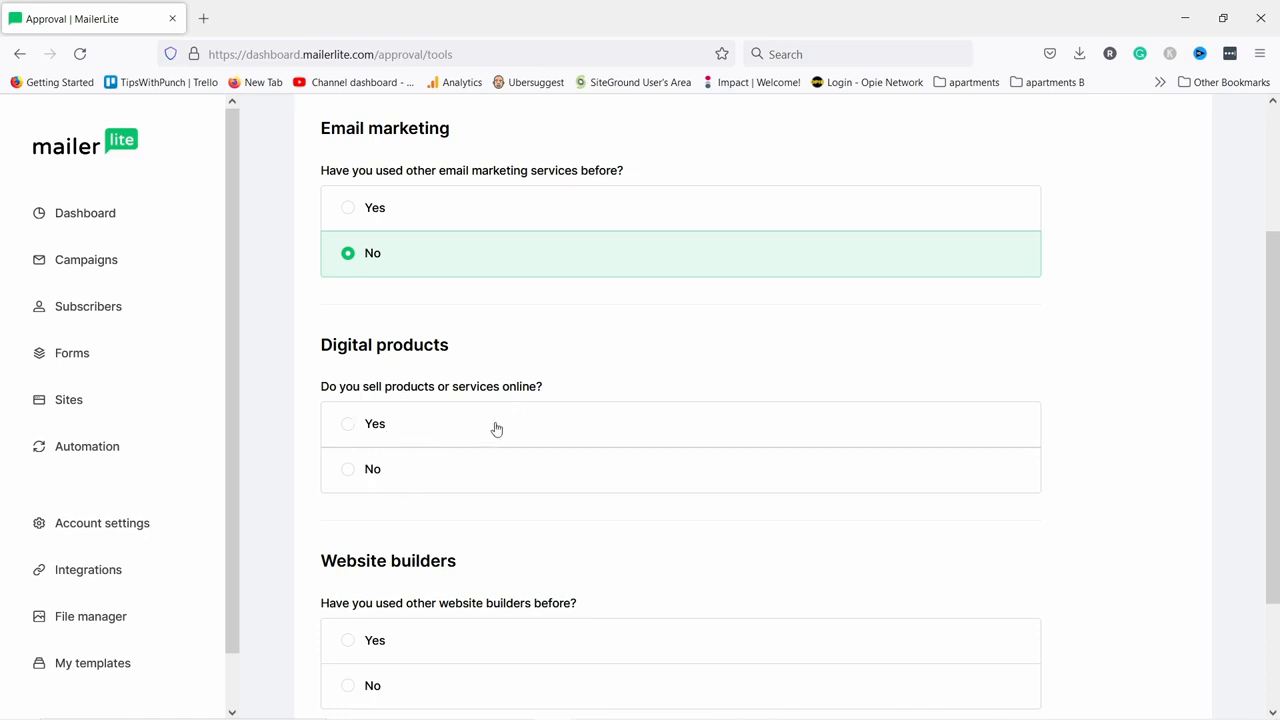
pyautogui.click(358, 478)
pyautogui.scroll(-3, 359, 460)
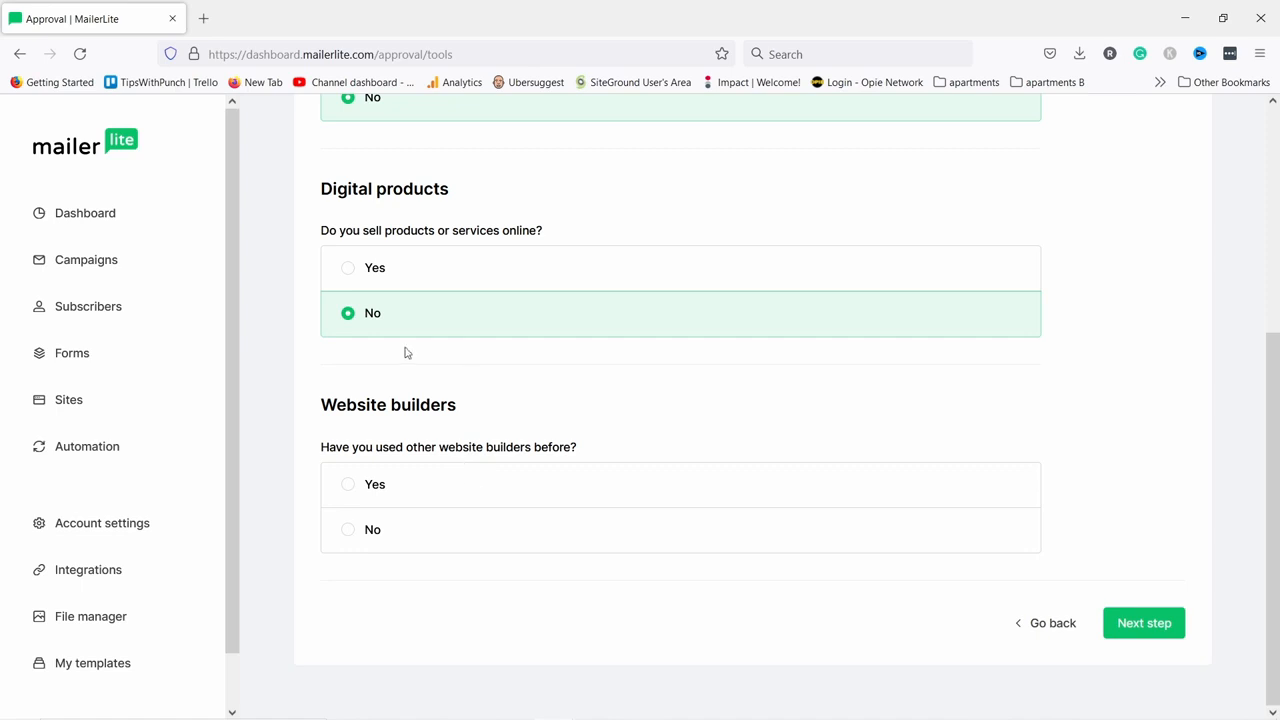
pyautogui.click(379, 531)
pyautogui.click(1143, 624)
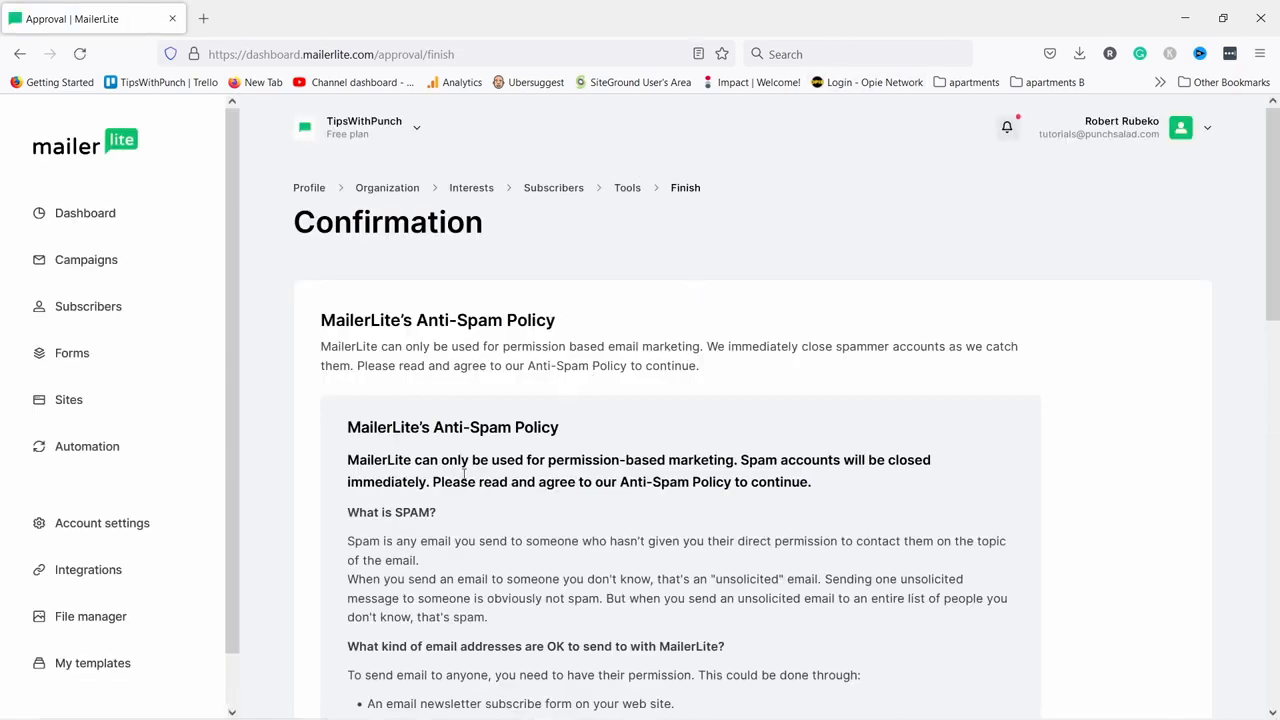
# Tick the agreement to MailerLite's Anti-Spam policy and confirm the profile.
pyautogui.scroll(-5, 589, 388)
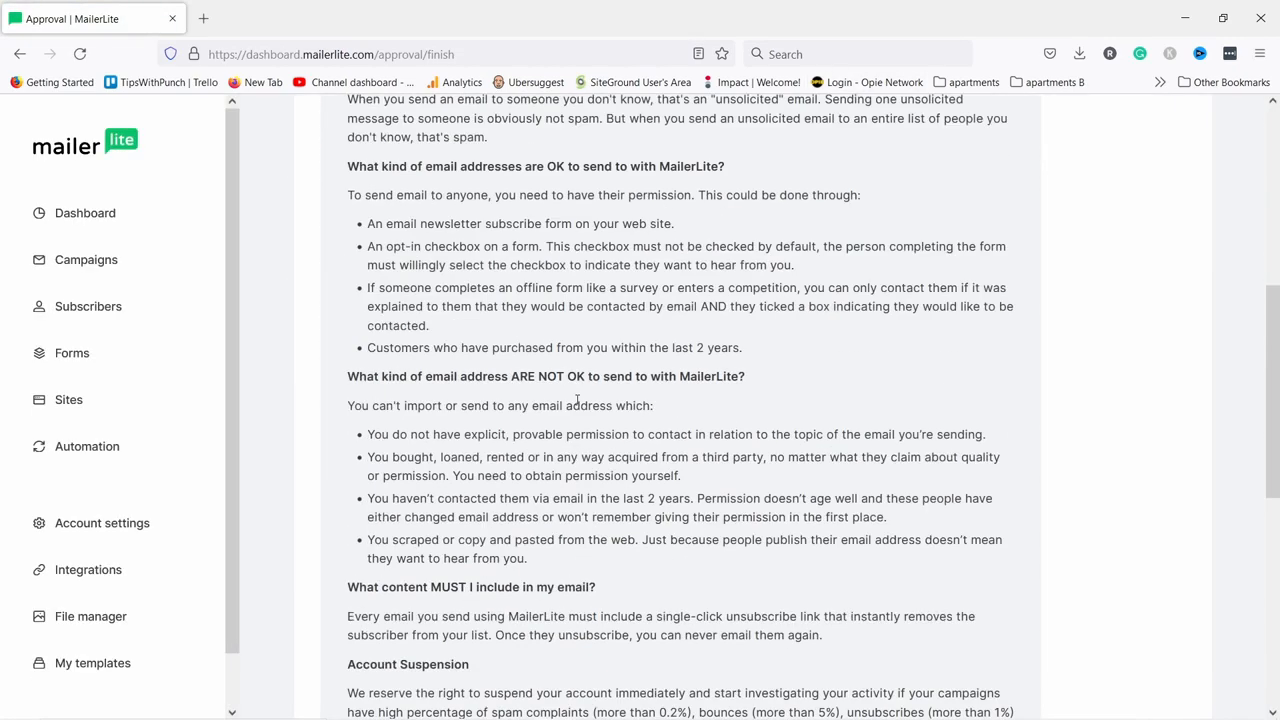
pyautogui.scroll(-5, 745, 392)
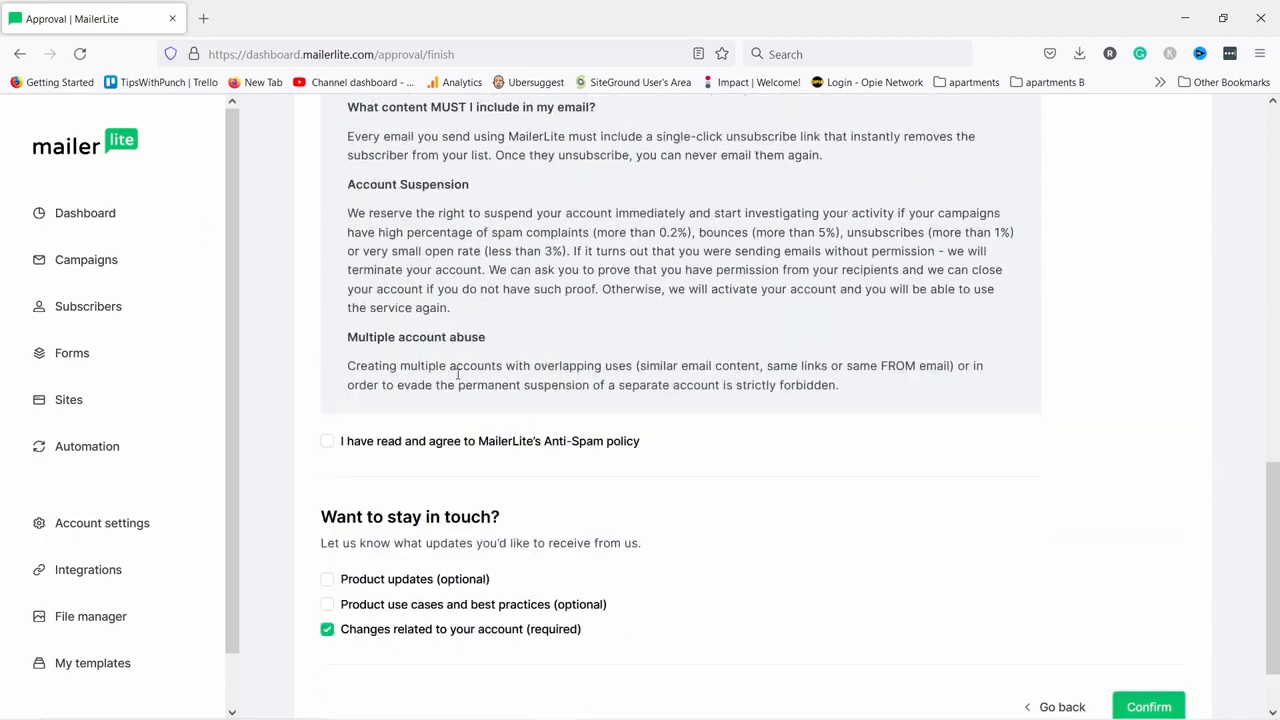
pyautogui.click(325, 445)
pyautogui.scroll(-1, 1145, 670)
pyautogui.click(1150, 623)
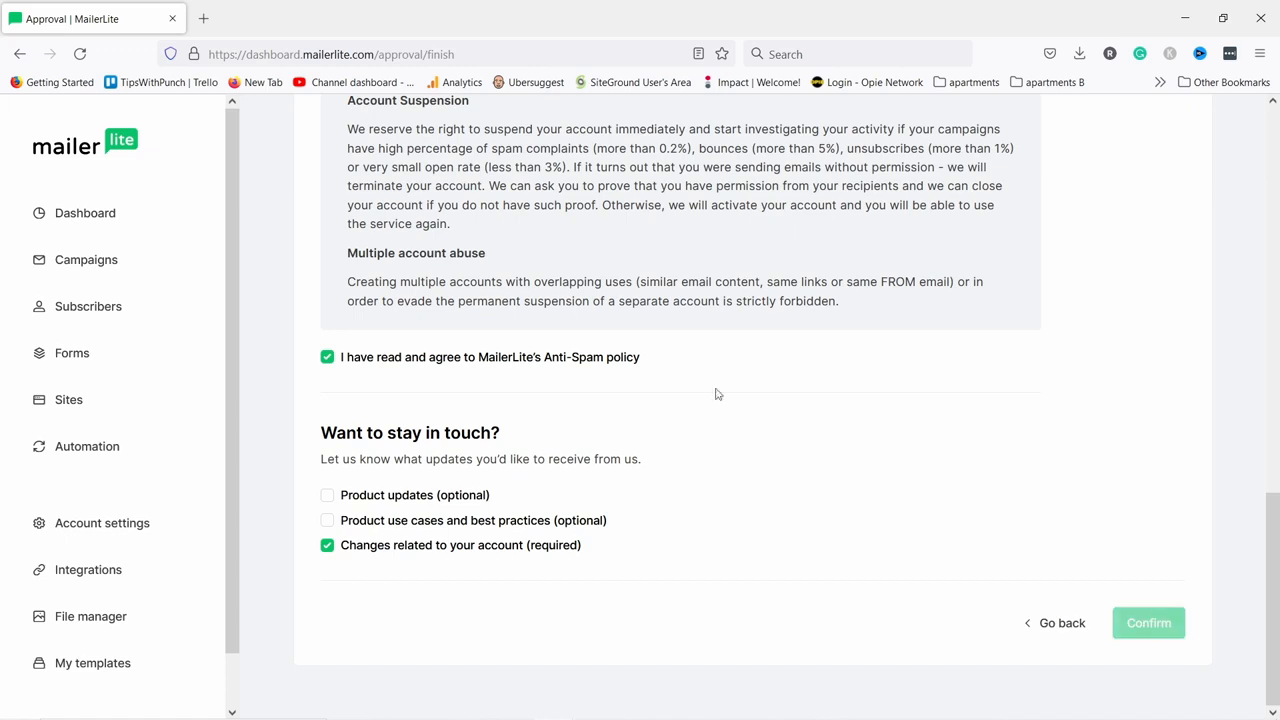
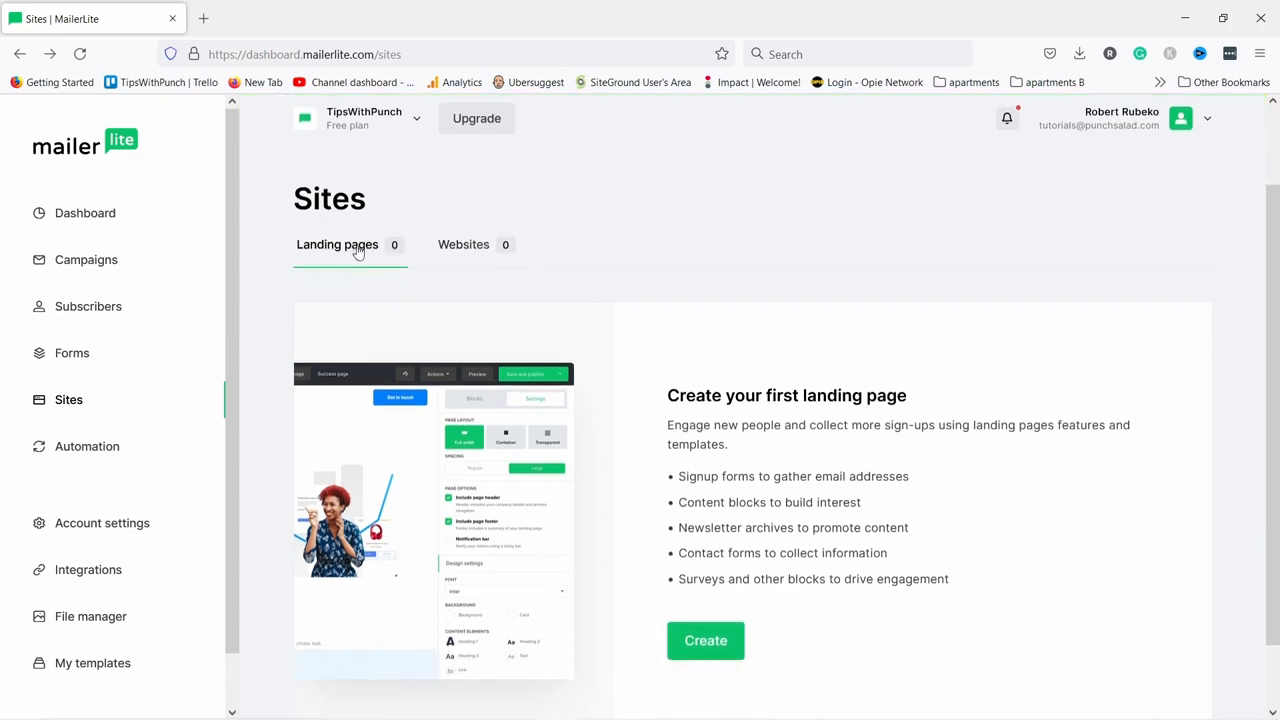
pyautogui.scroll(-1, 545, 306)
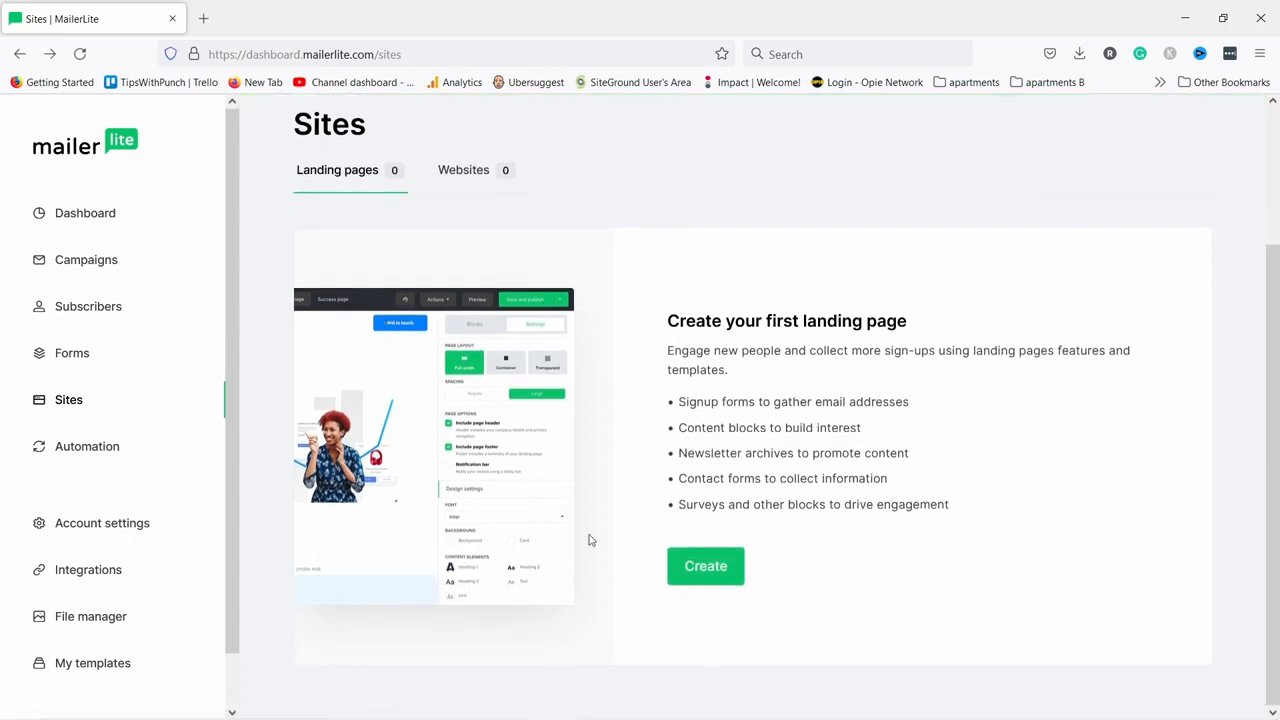
# Create a new site of type Landing page named 'Get your FREE e-book' and save it.
pyautogui.click(708, 570)
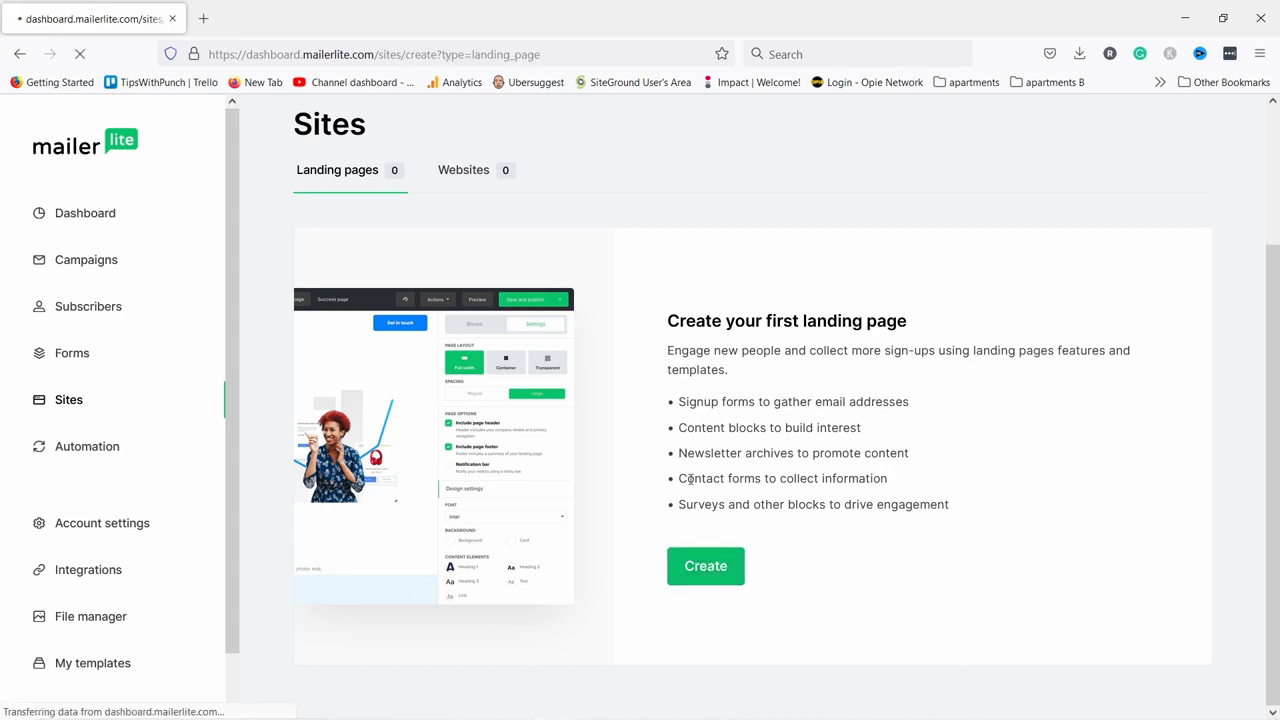
pyautogui.scroll(-2, 545, 320)
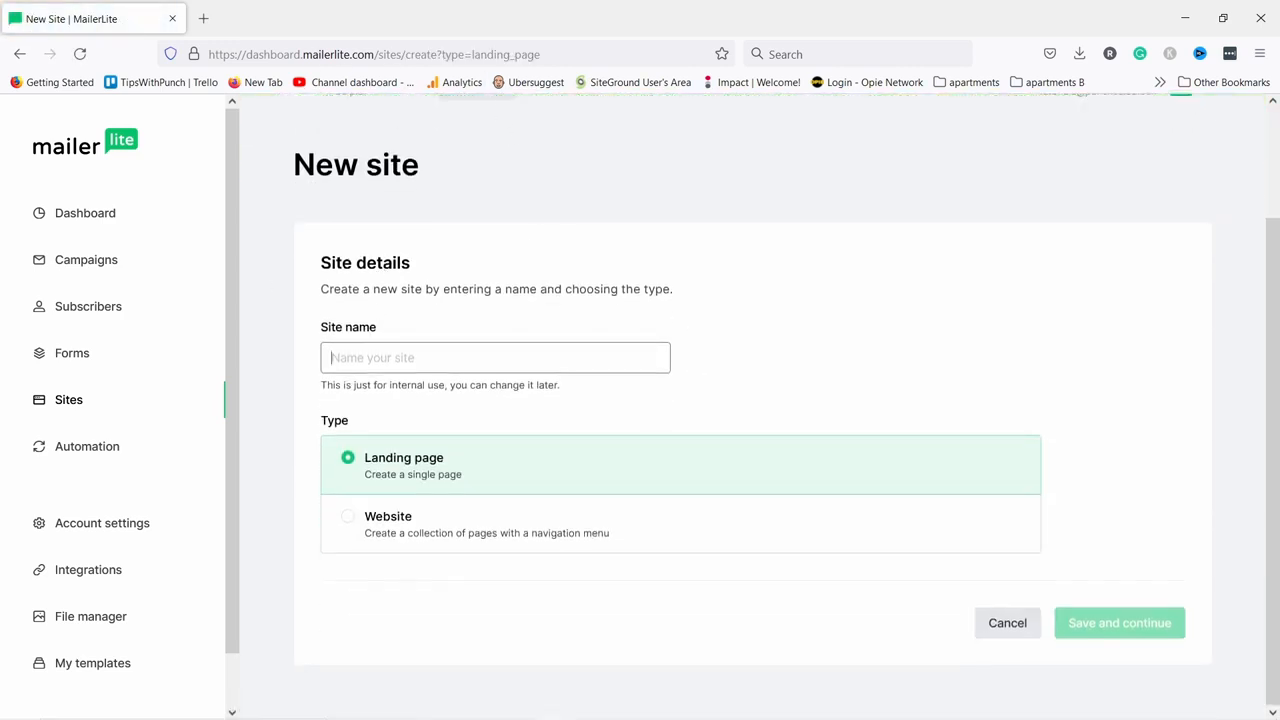
pyautogui.click(412, 355)
pyautogui.write('Get your FREE e-book')
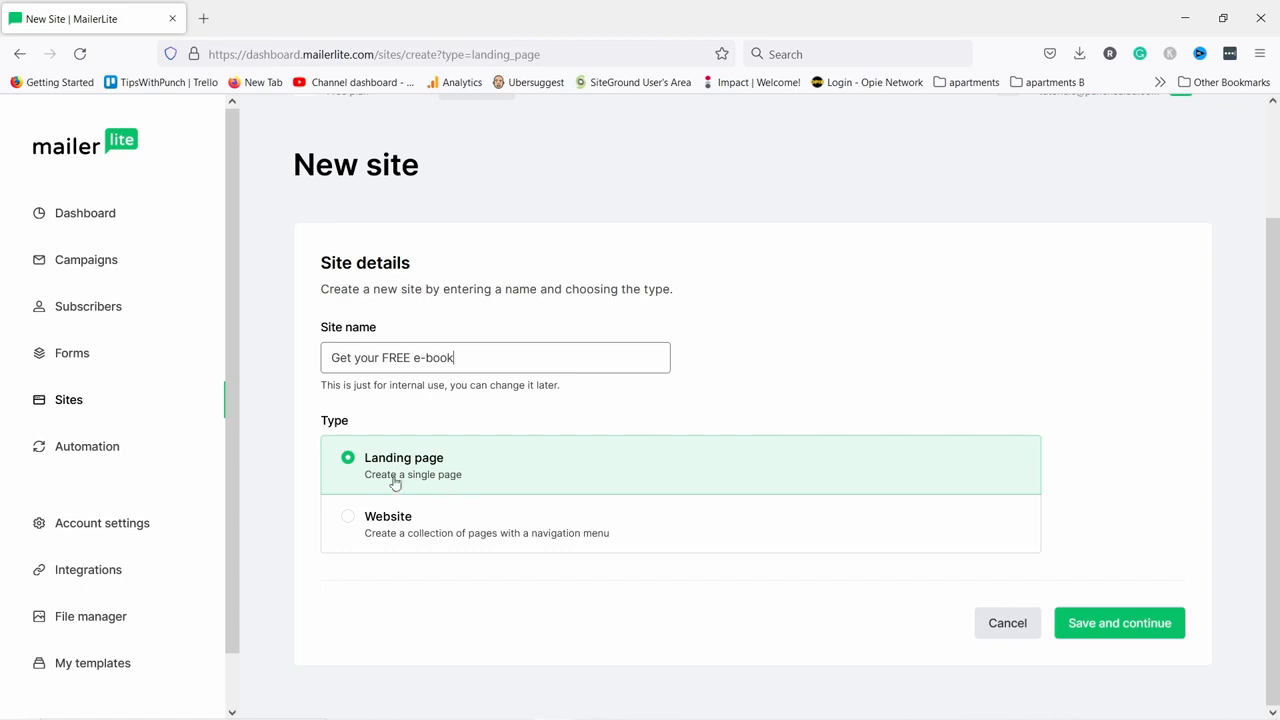
pyautogui.click(1108, 623)
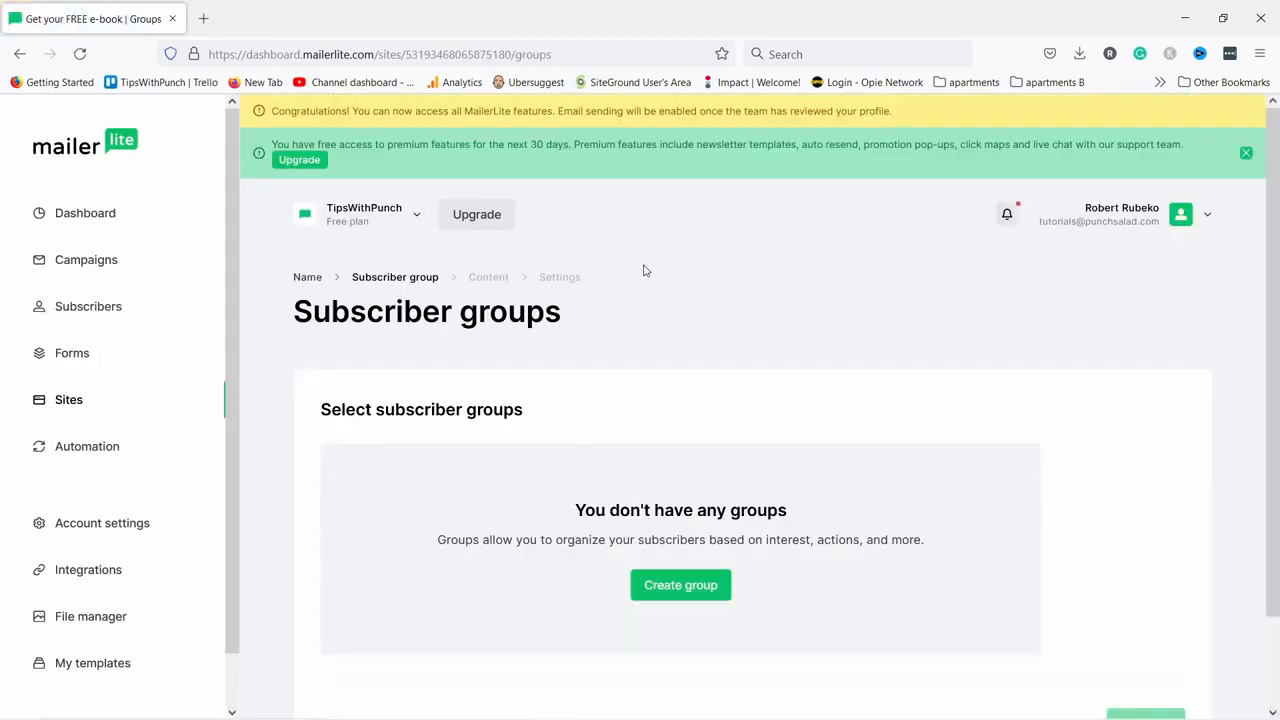
# Create and assign the 'Welcome Sequence Group' subscriber group, then continue to template selection.
pyautogui.scroll(-2, 650, 270)
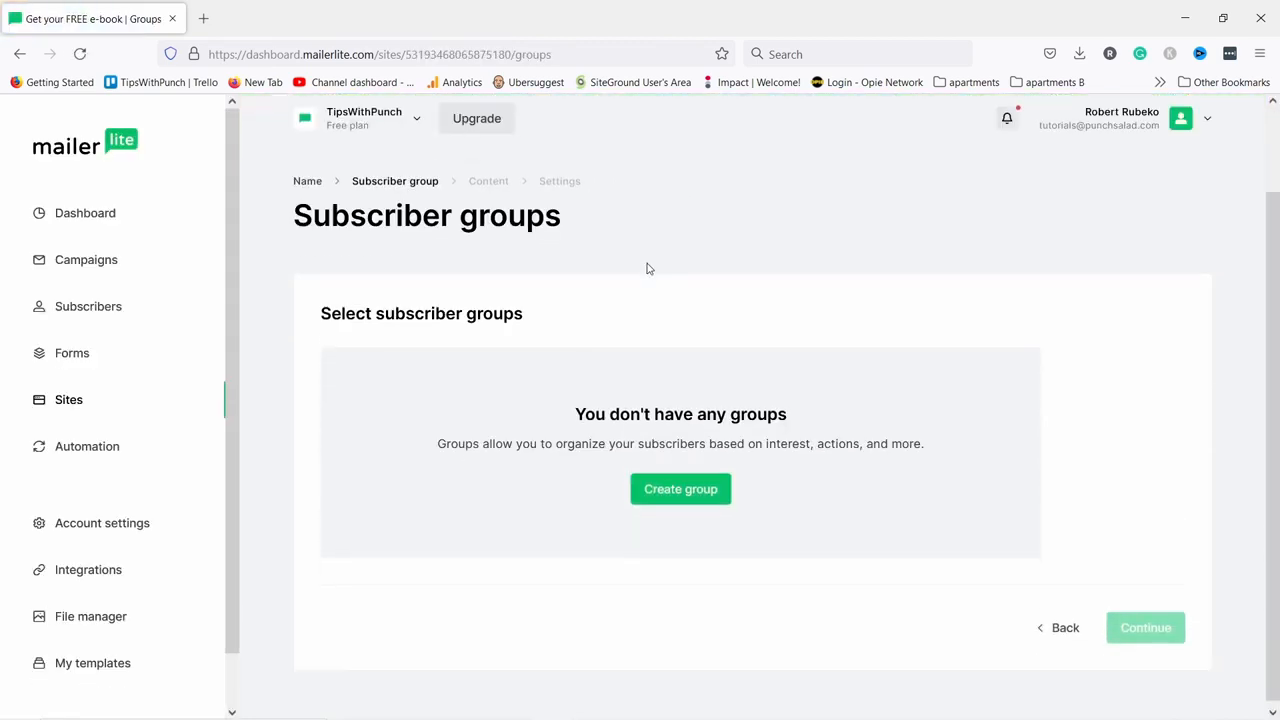
pyautogui.click(683, 500)
pyautogui.click(527, 404)
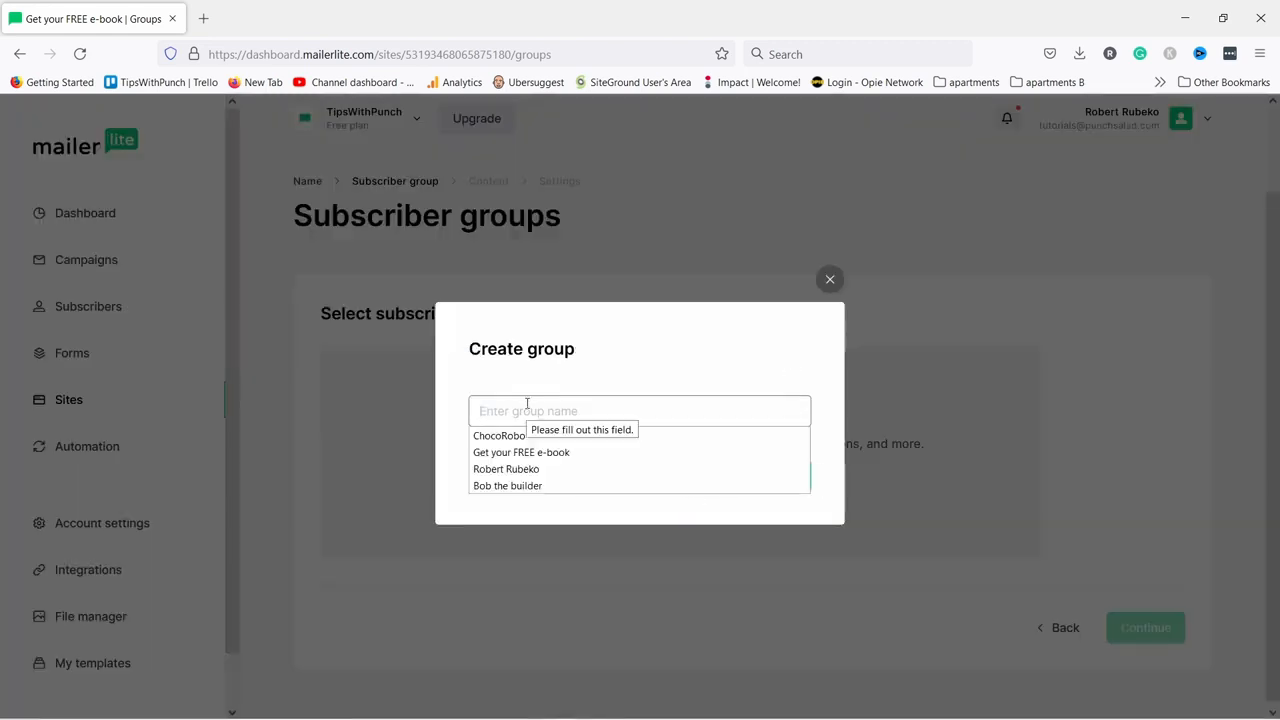
pyautogui.click(508, 376)
pyautogui.click(489, 410)
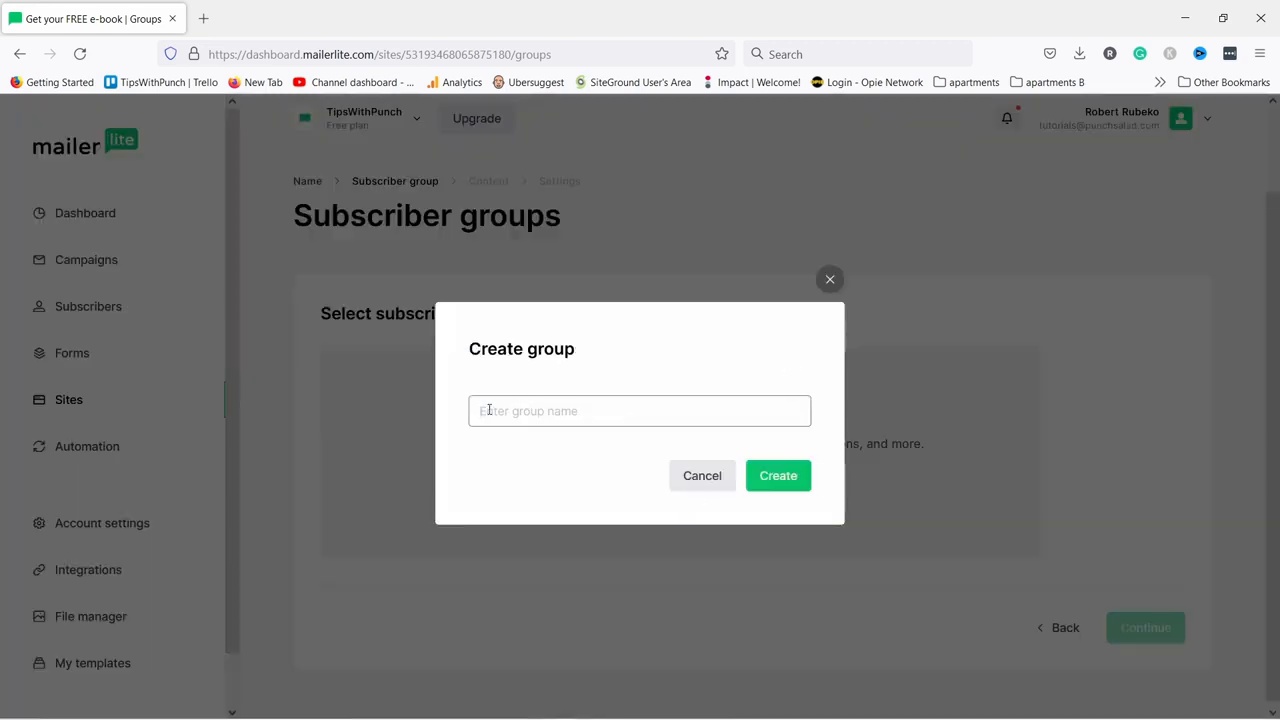
pyautogui.write('Welcome S')
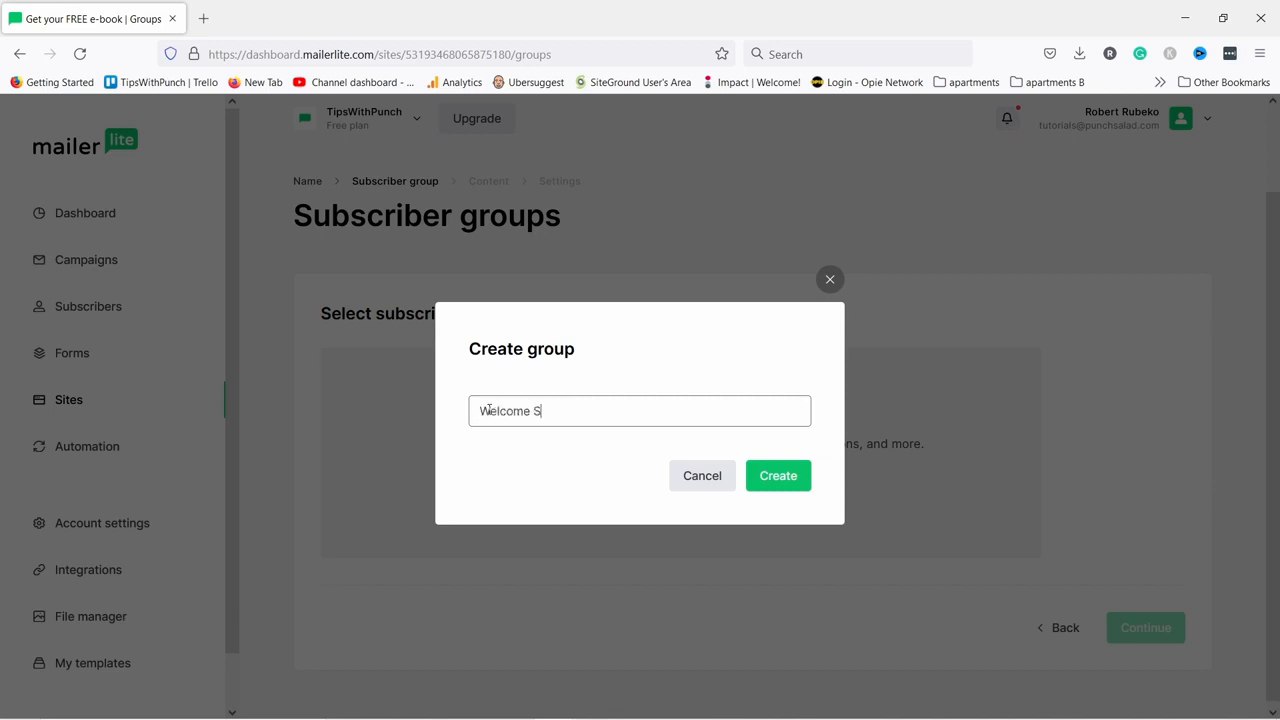
pyautogui.write('equence Group')
pyautogui.click(780, 476)
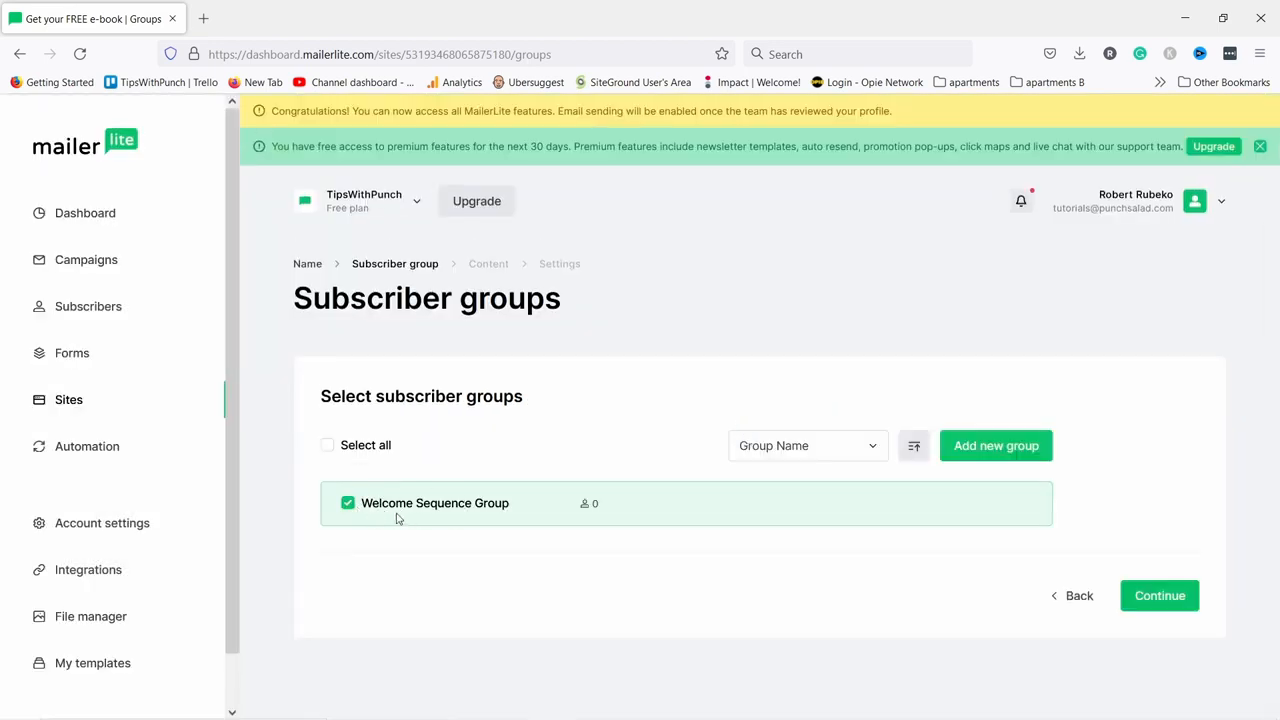
pyautogui.click(1160, 595)
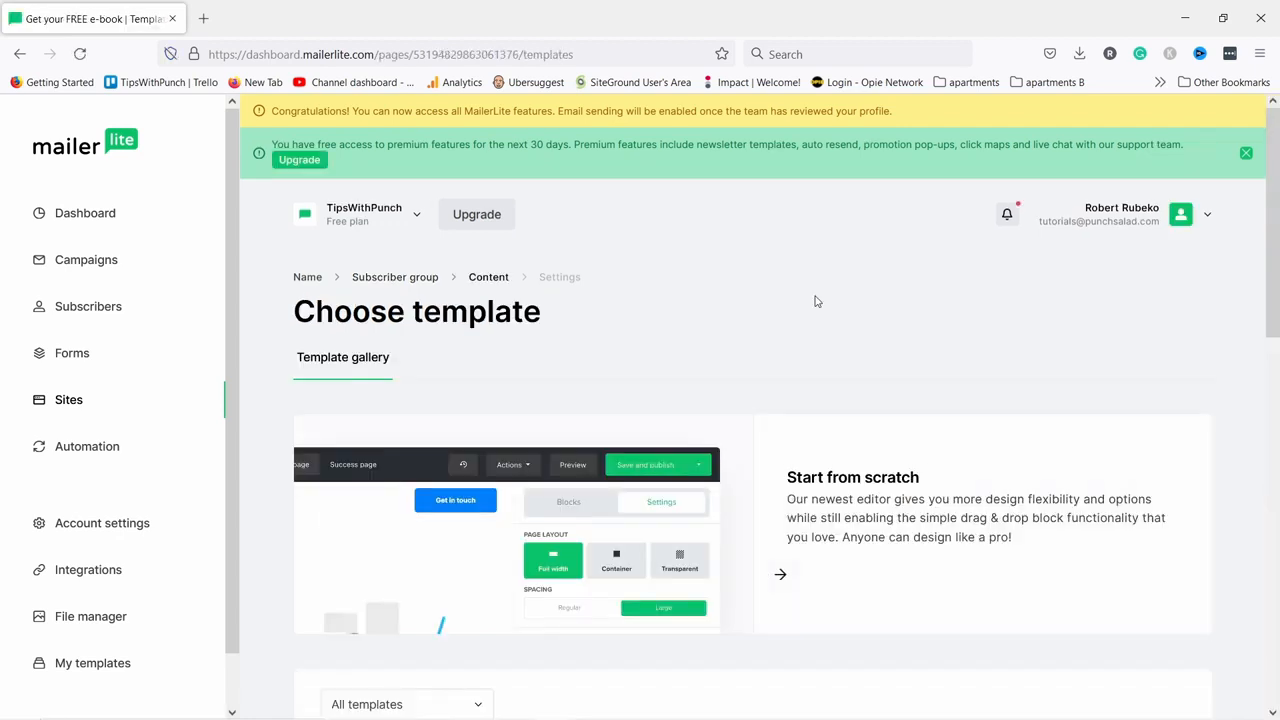
# Browse both pages of landing page templates and open the Tutorials template preview.
pyautogui.scroll(-3, 810, 310)
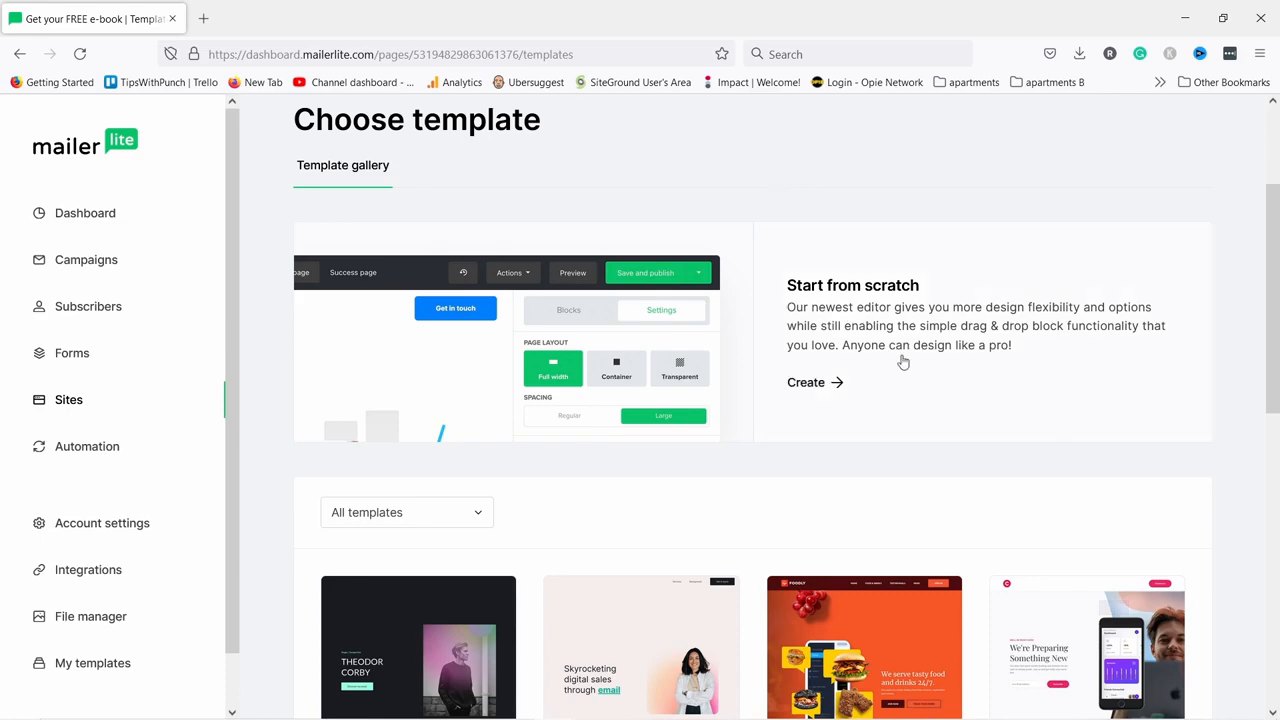
pyautogui.scroll(-3, 880, 360)
pyautogui.scroll(-3, 660, 180)
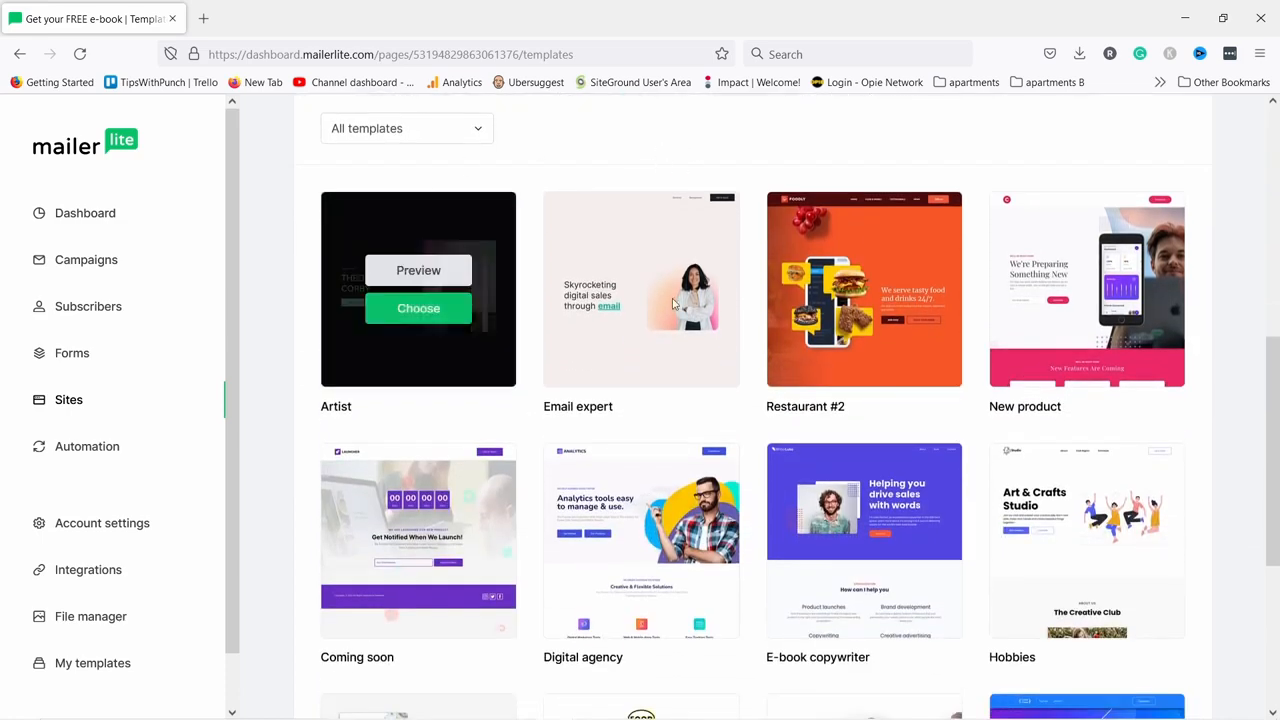
pyautogui.scroll(-3, 716, 367)
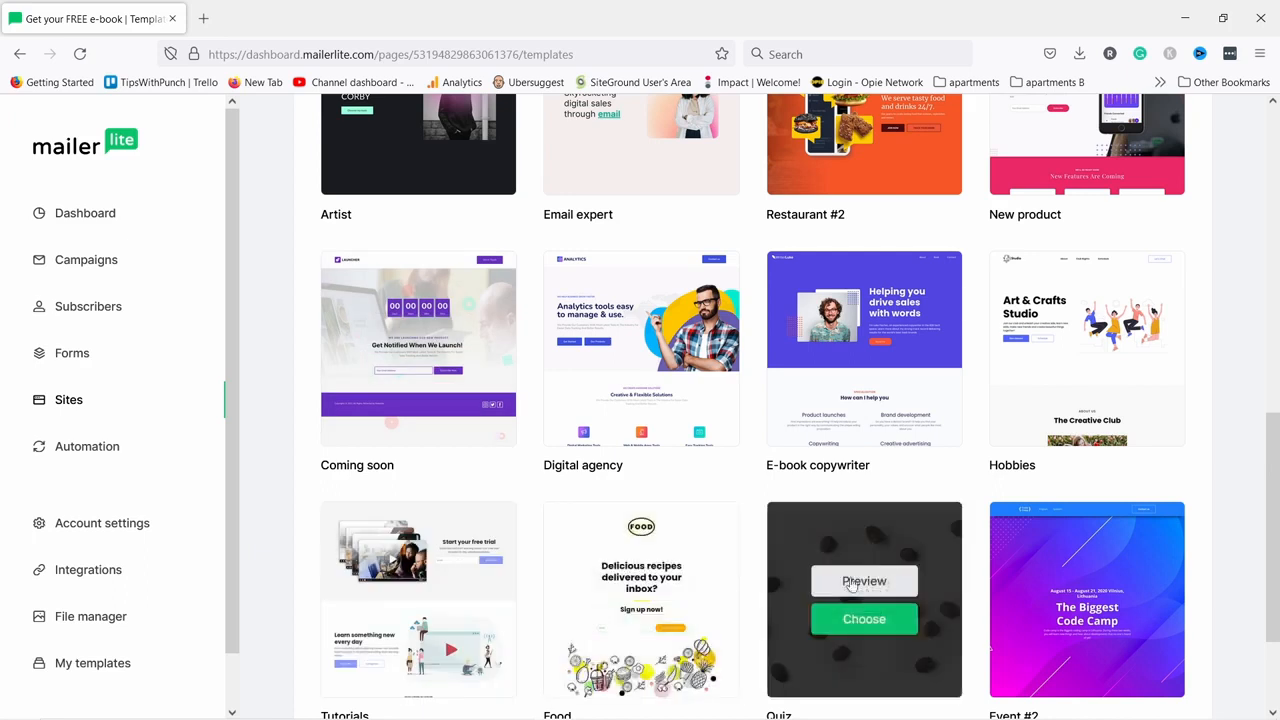
pyautogui.scroll(-3, 830, 600)
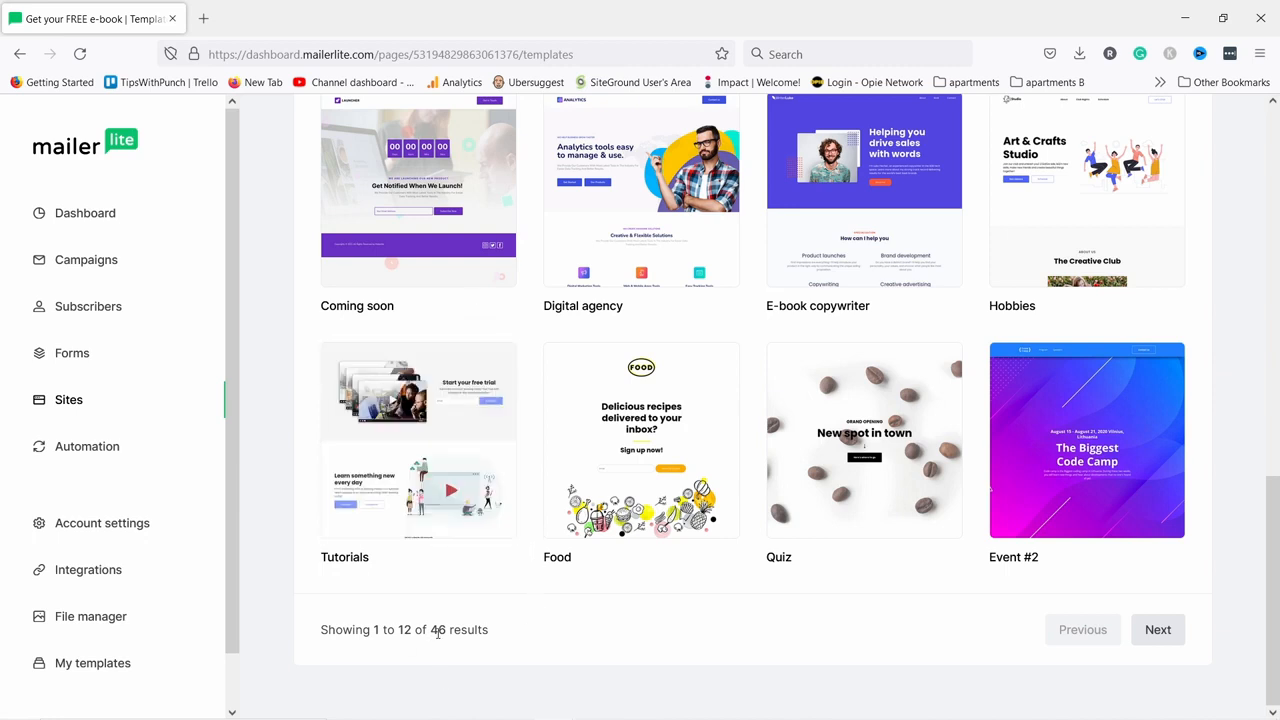
pyautogui.click(1157, 630)
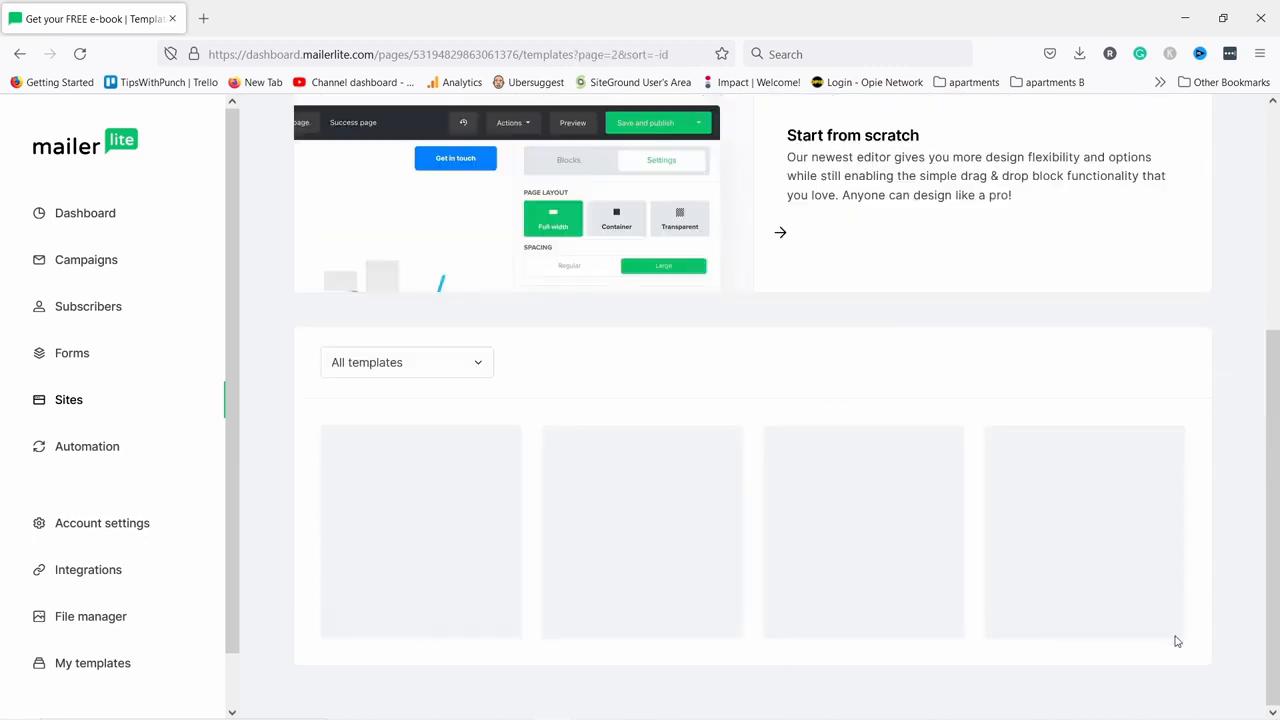
pyautogui.scroll(-6, 878, 222)
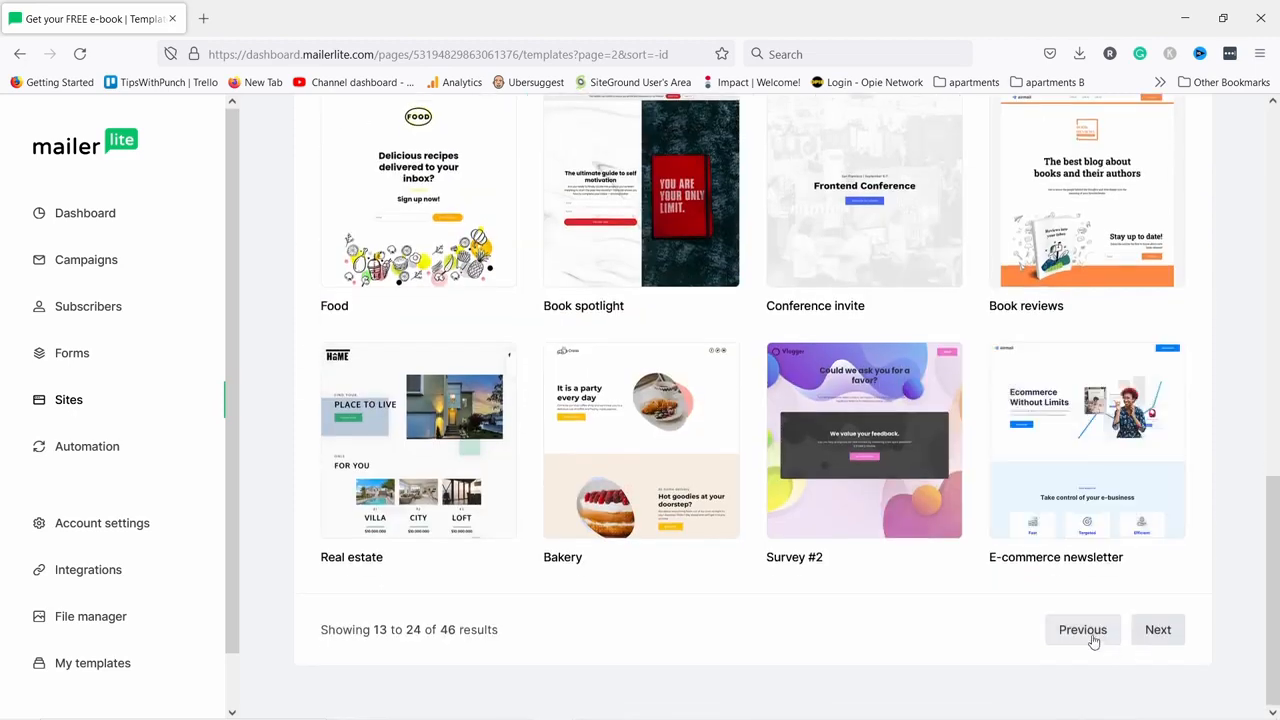
pyautogui.click(1083, 630)
pyautogui.scroll(-6, 534, 371)
pyautogui.moveTo(432, 432)
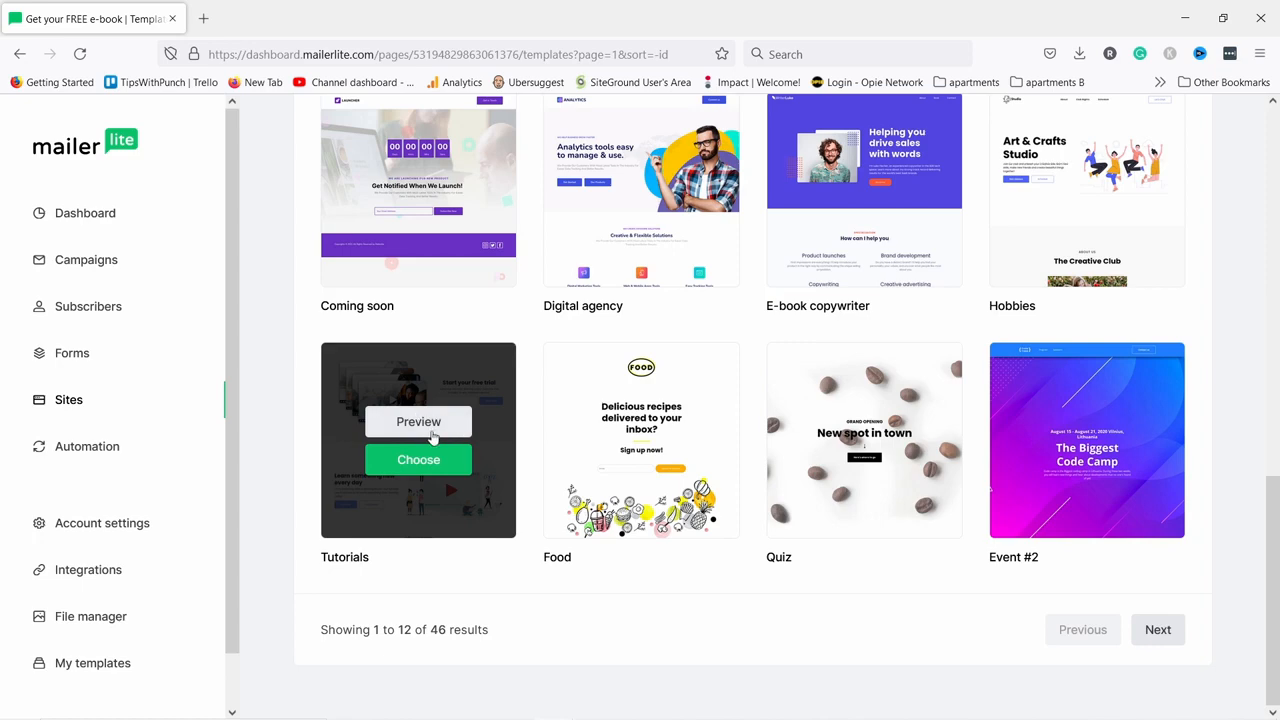
pyautogui.click(418, 422)
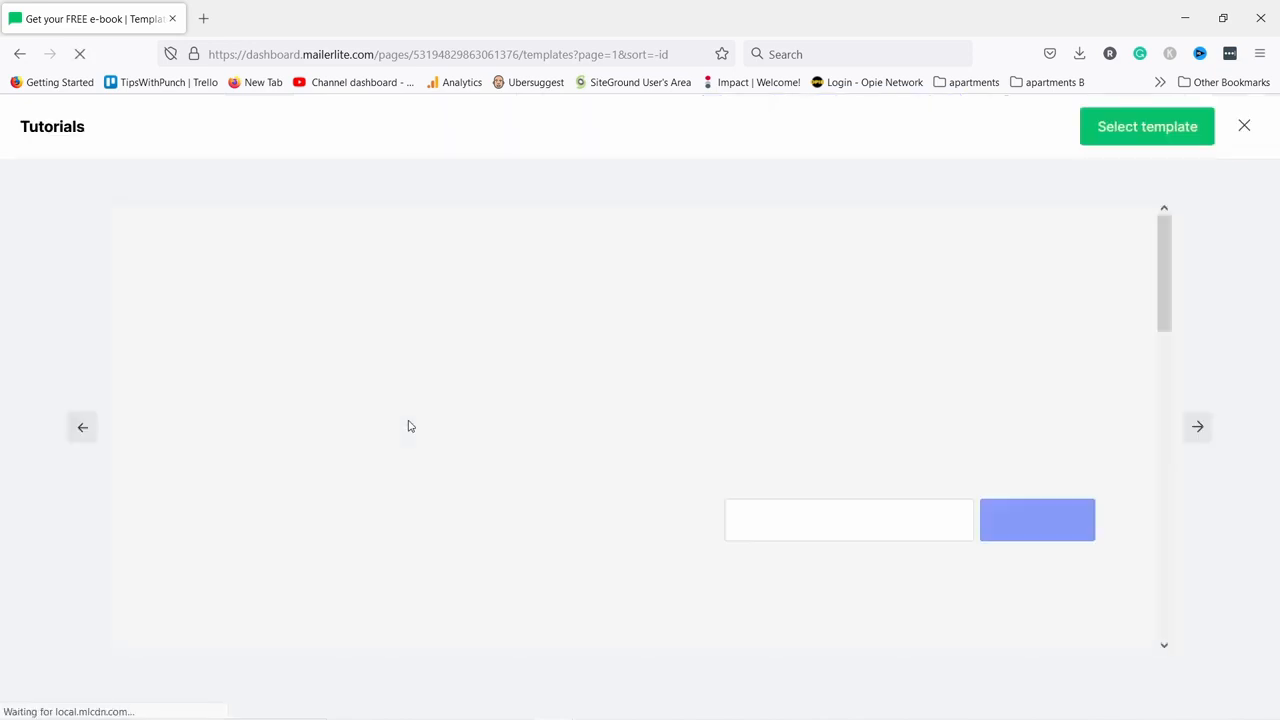
# Scroll through the Tutorials template preview to review its free-trial signup section.
pyautogui.scroll(-10, 700, 320)
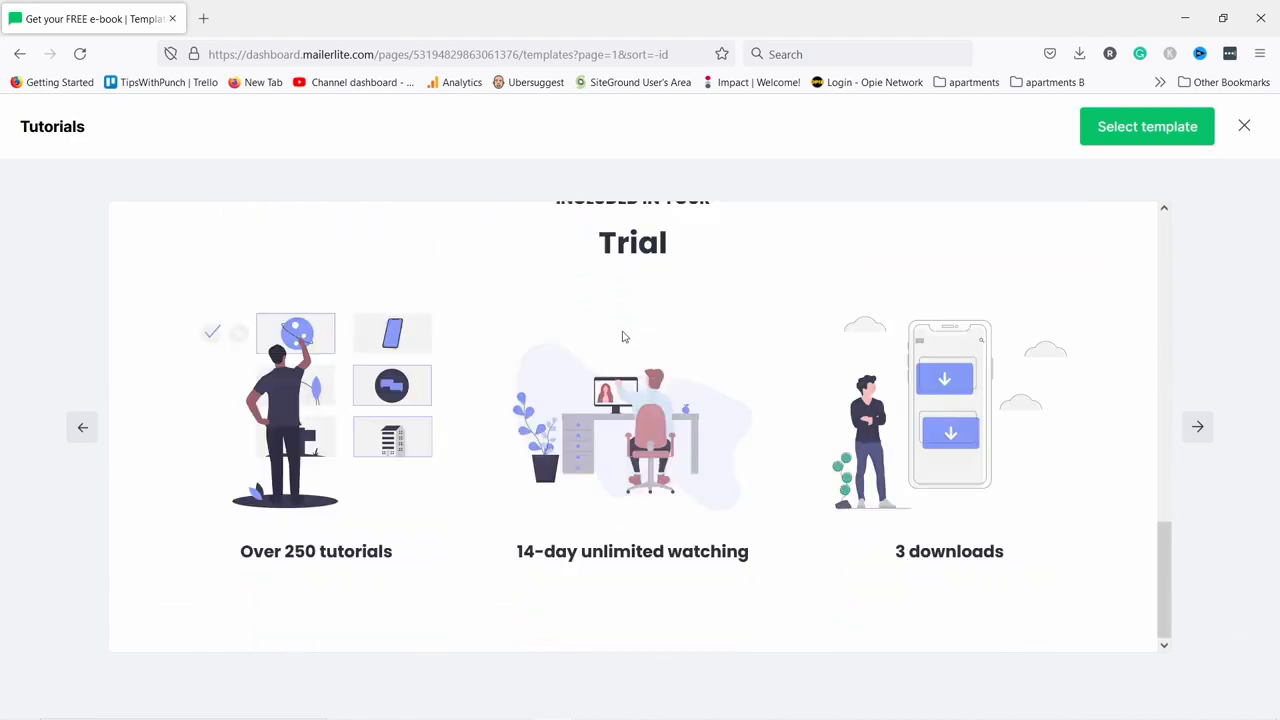
pyautogui.scroll(10, 622, 336)
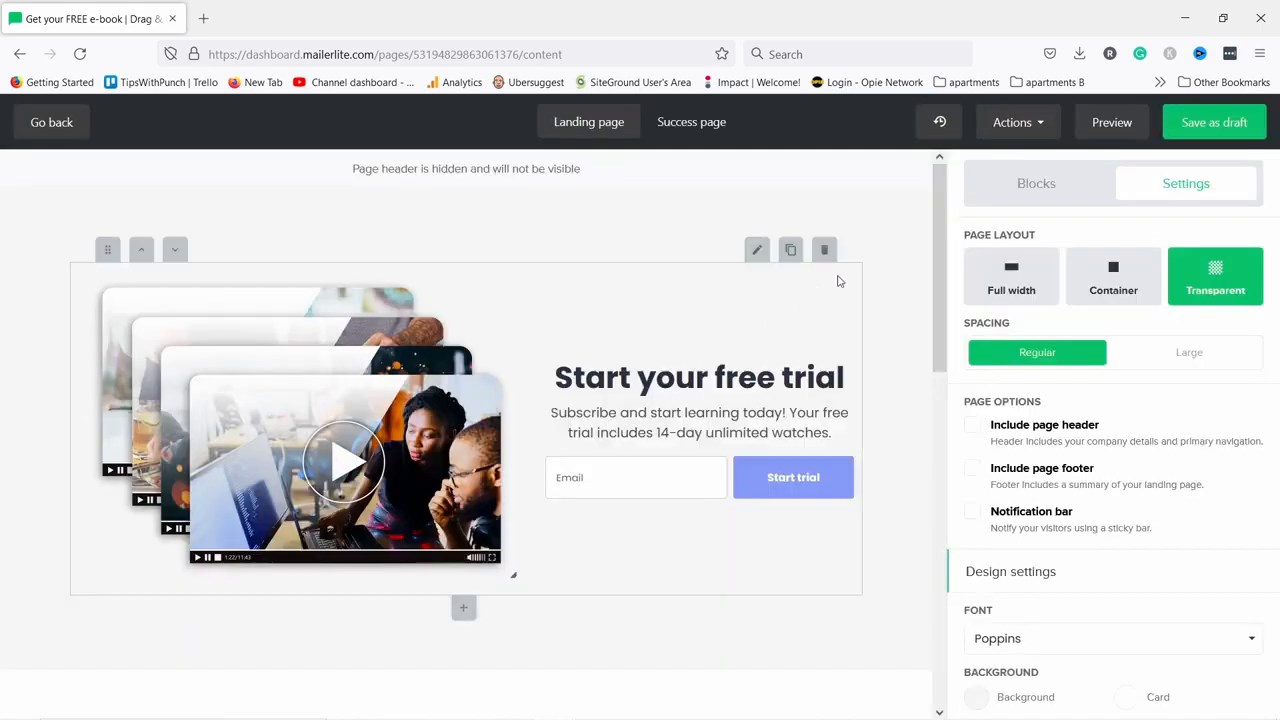
# Delete the 'Learn something new every day', 'INCLUDED IN YOUR', Trial heading and three-features blocks.
pyautogui.scroll(-10, 855, 255)
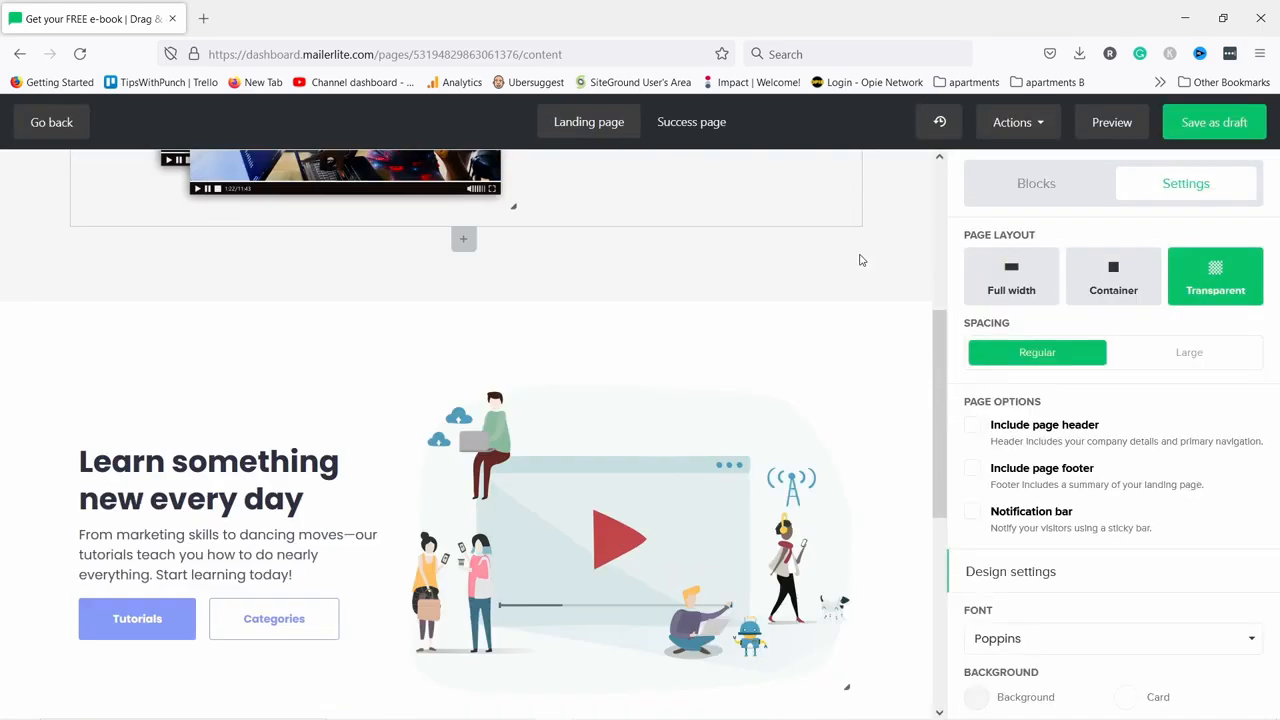
pyautogui.scroll(10, 866, 336)
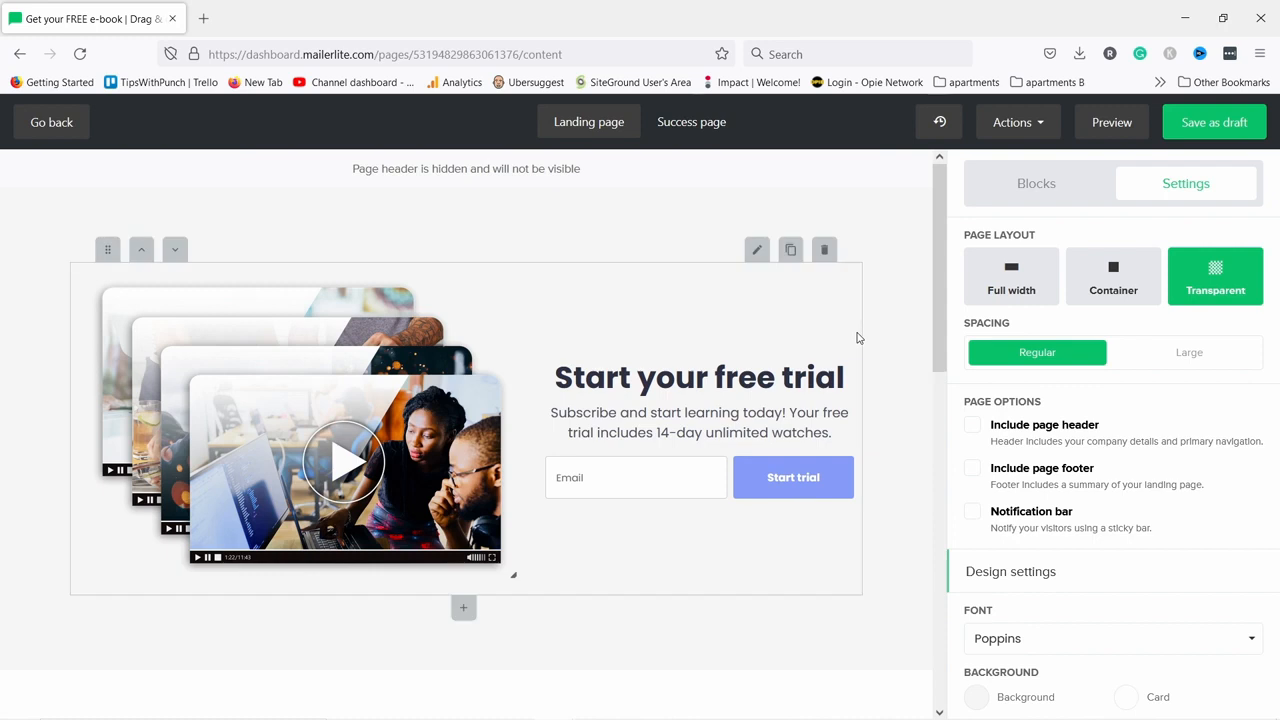
pyautogui.scroll(-4, 855, 343)
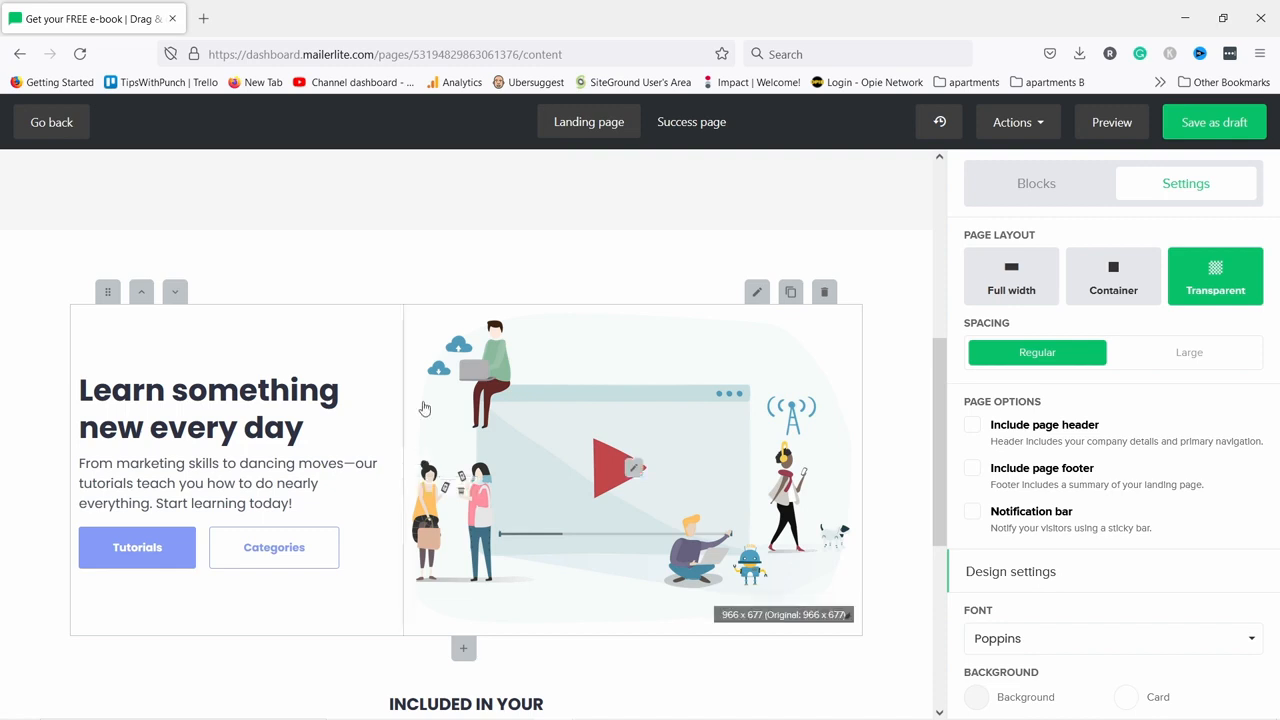
pyautogui.moveTo(773, 323)
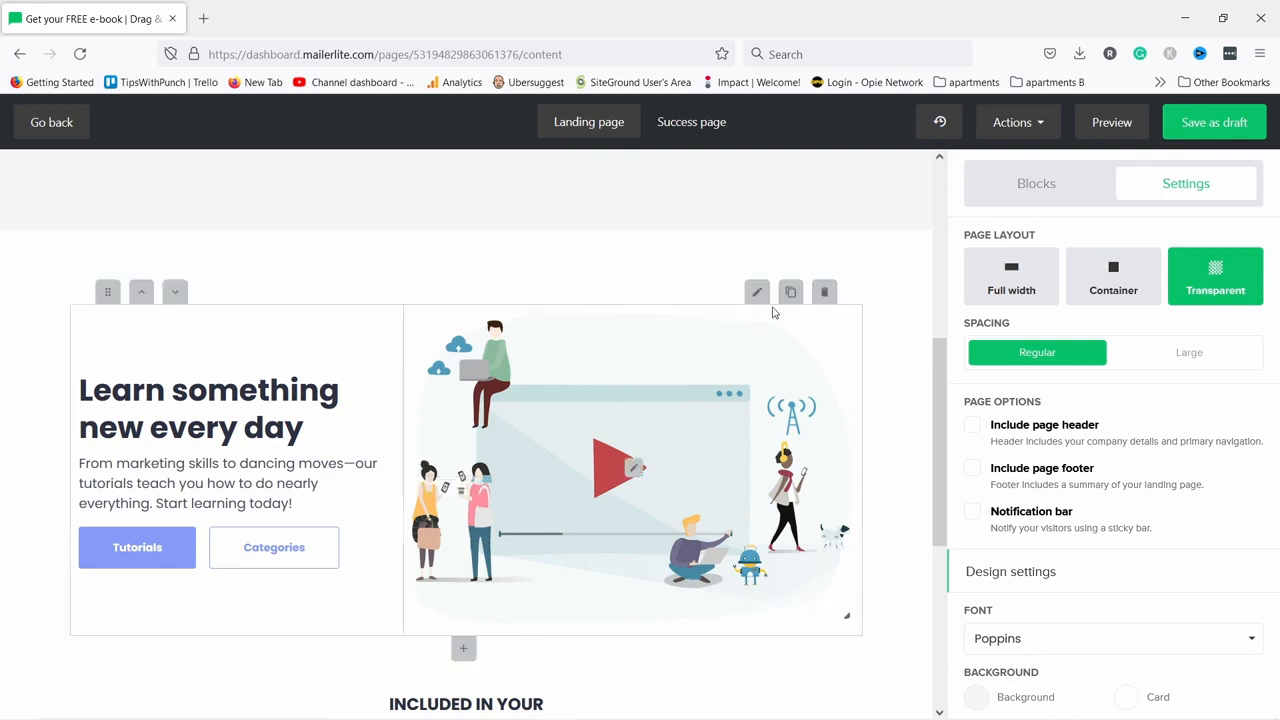
pyautogui.click(825, 293)
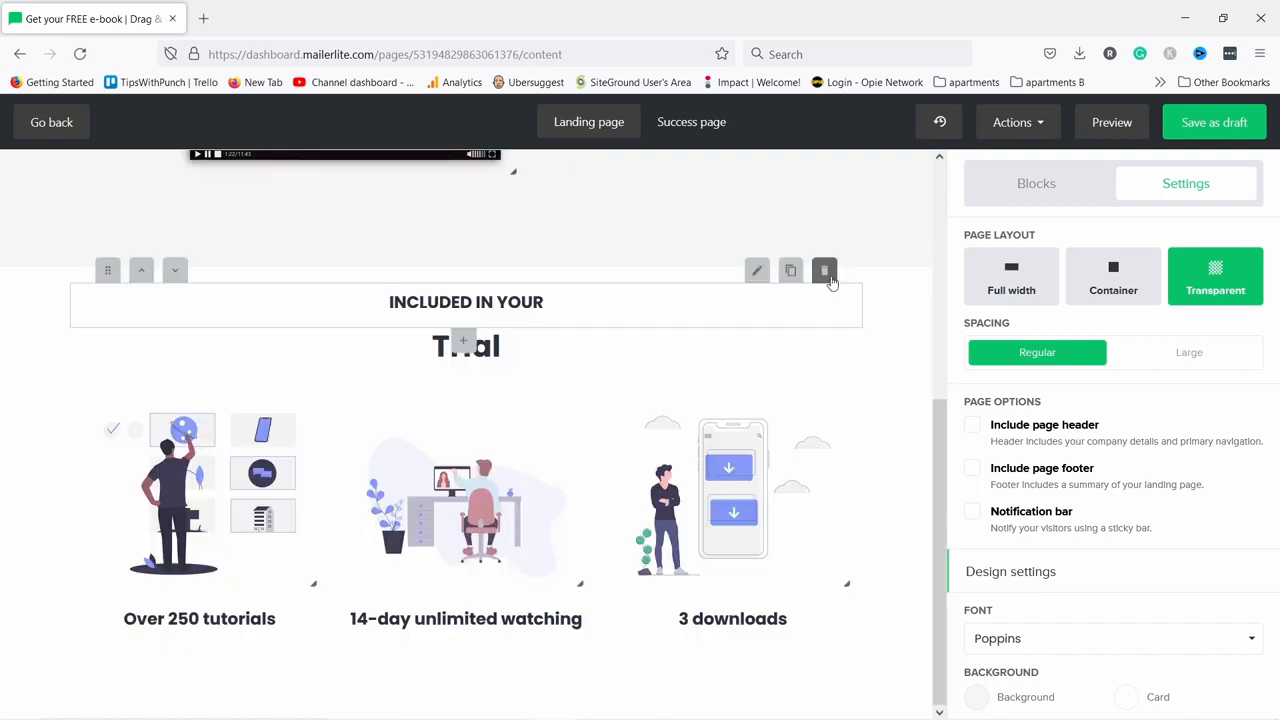
pyautogui.click(826, 272)
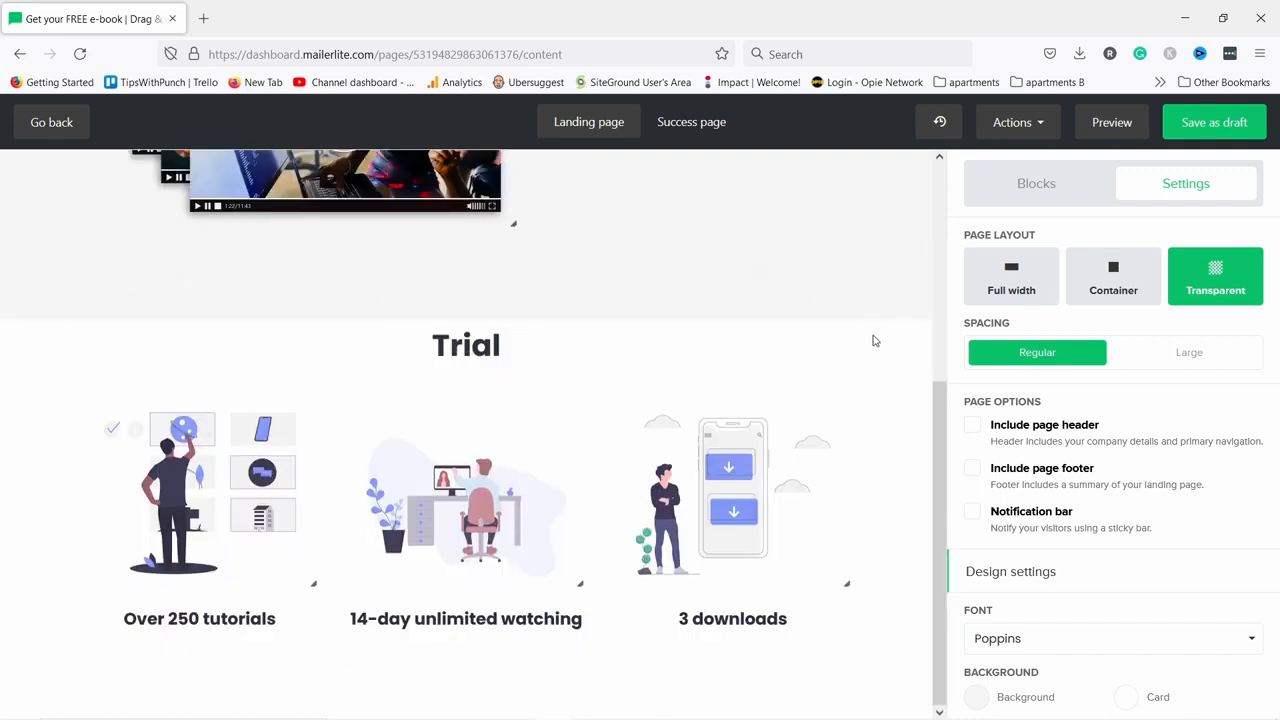
pyautogui.click(825, 301)
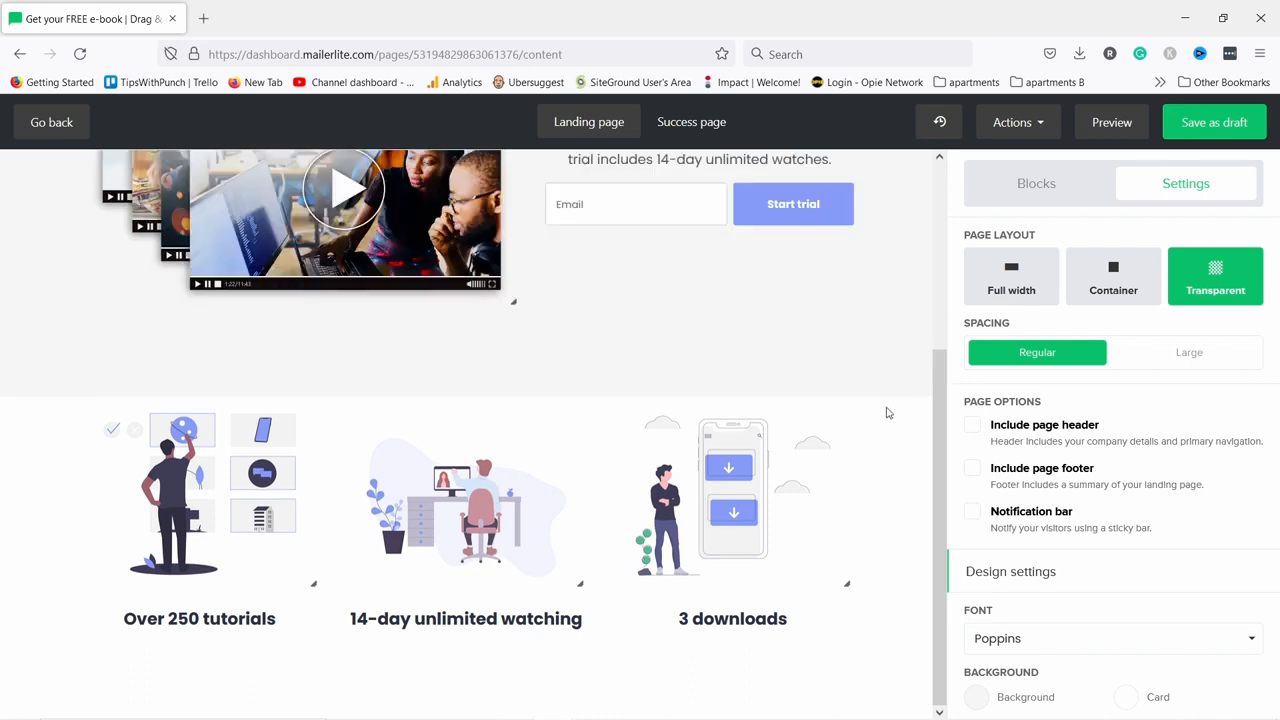
pyautogui.click(823, 372)
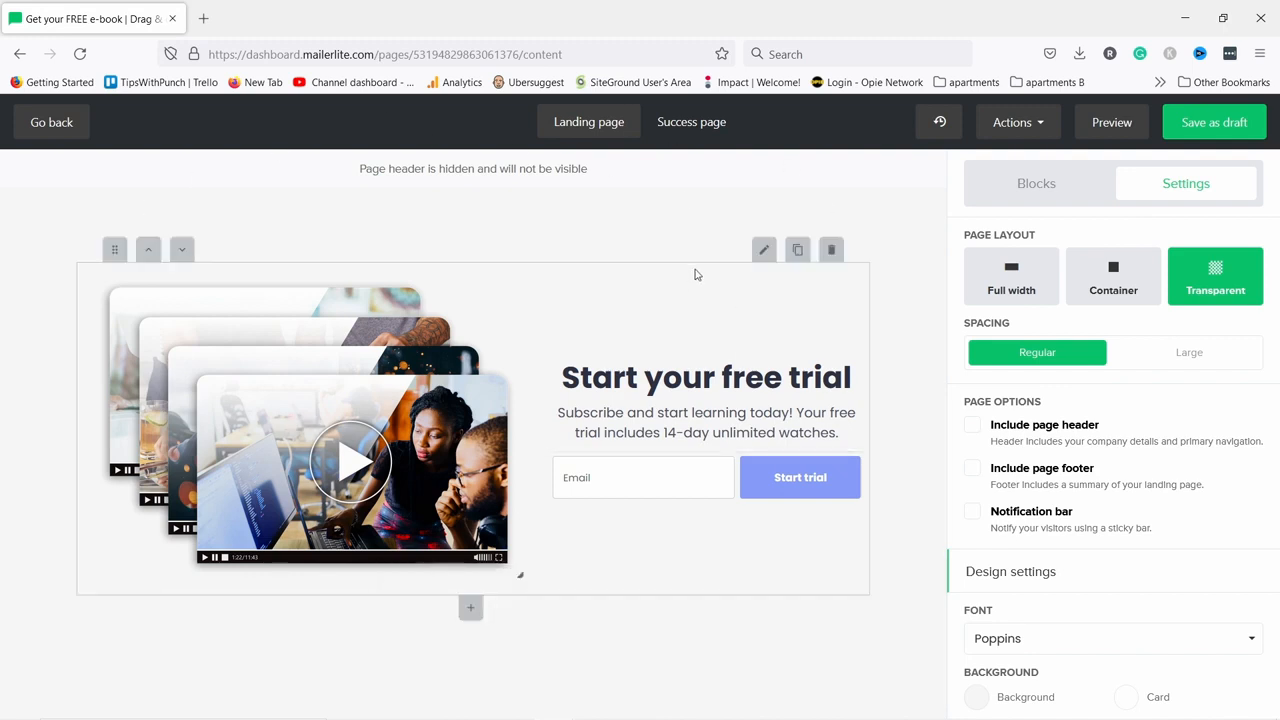
# Replace the 'Start your free trial' heading with 'Get your FREE e-book'.
pyautogui.moveTo(561, 378); pyautogui.dragTo(874, 389)
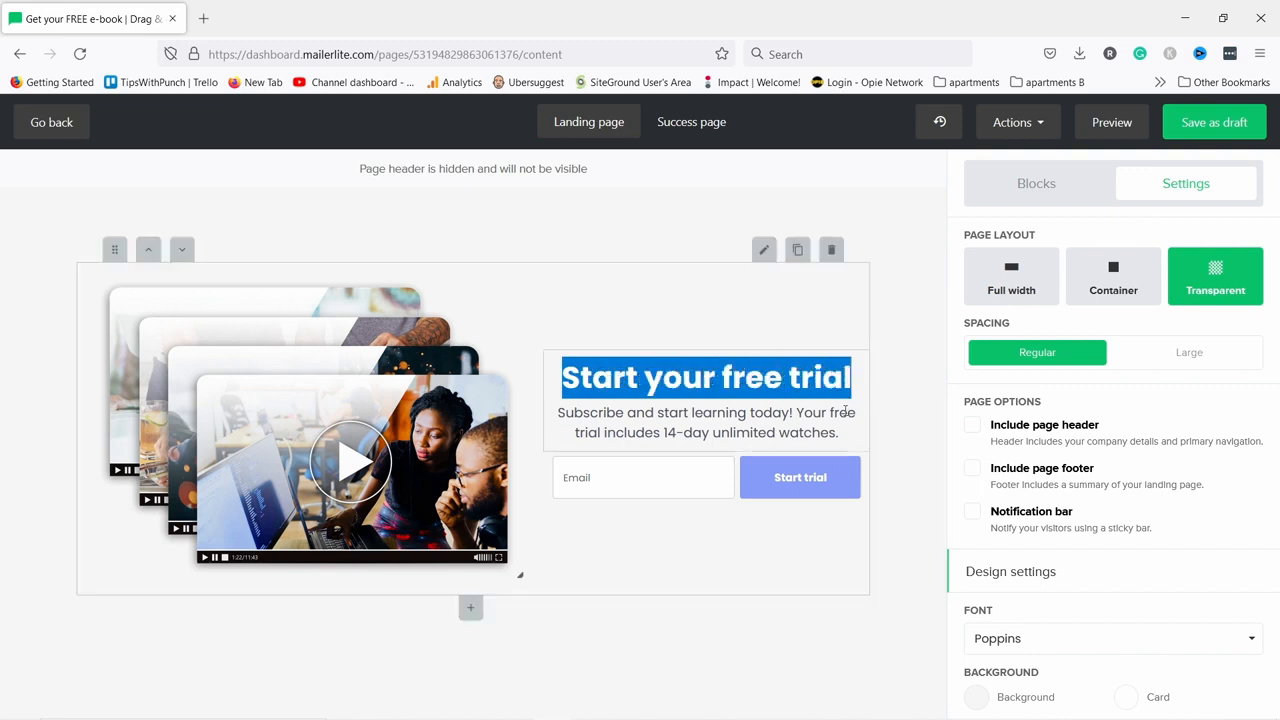
pyautogui.write('iownoienfwoeifn')
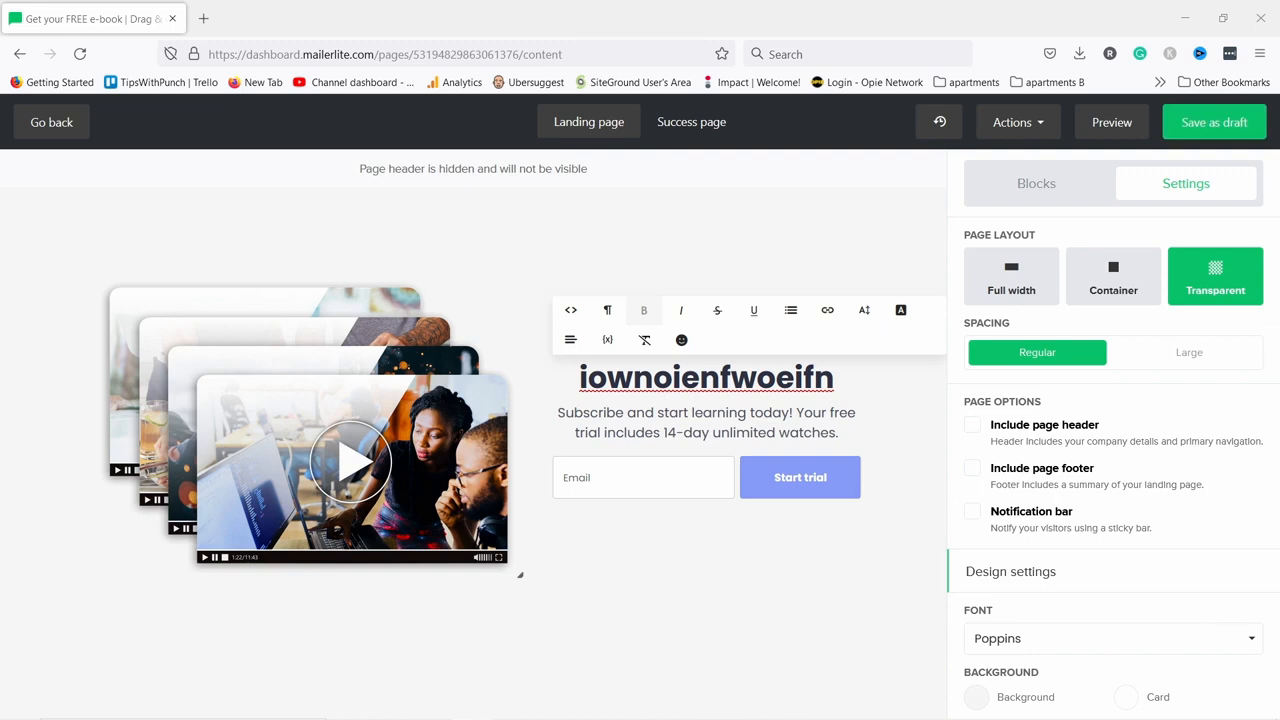
pyautogui.click(614, 387)
pyautogui.hotkey('ctrl', 'a')
pyautogui.write('Get your FREE e-book')
pyautogui.hotkey('ctrl', 'z')
pyautogui.click(614, 387)
pyautogui.moveTo(576, 380); pyautogui.dragTo(843, 372)
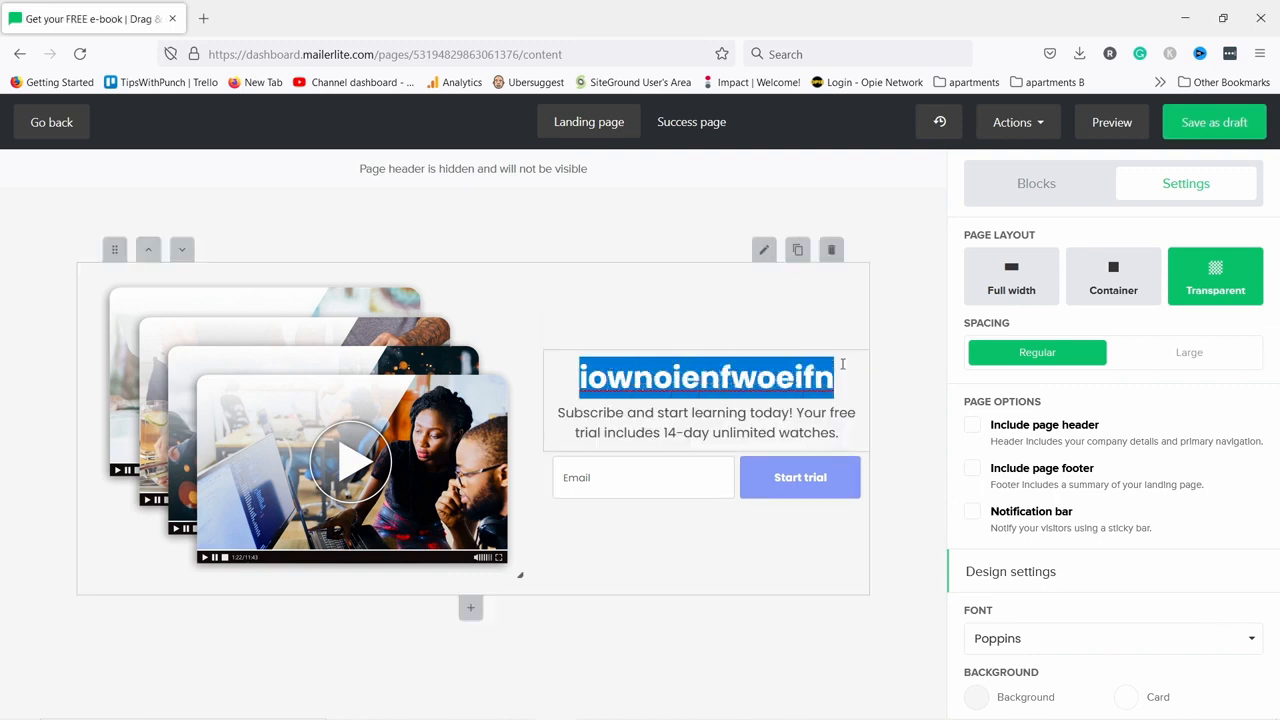
pyautogui.write('Get your FREE e-book')
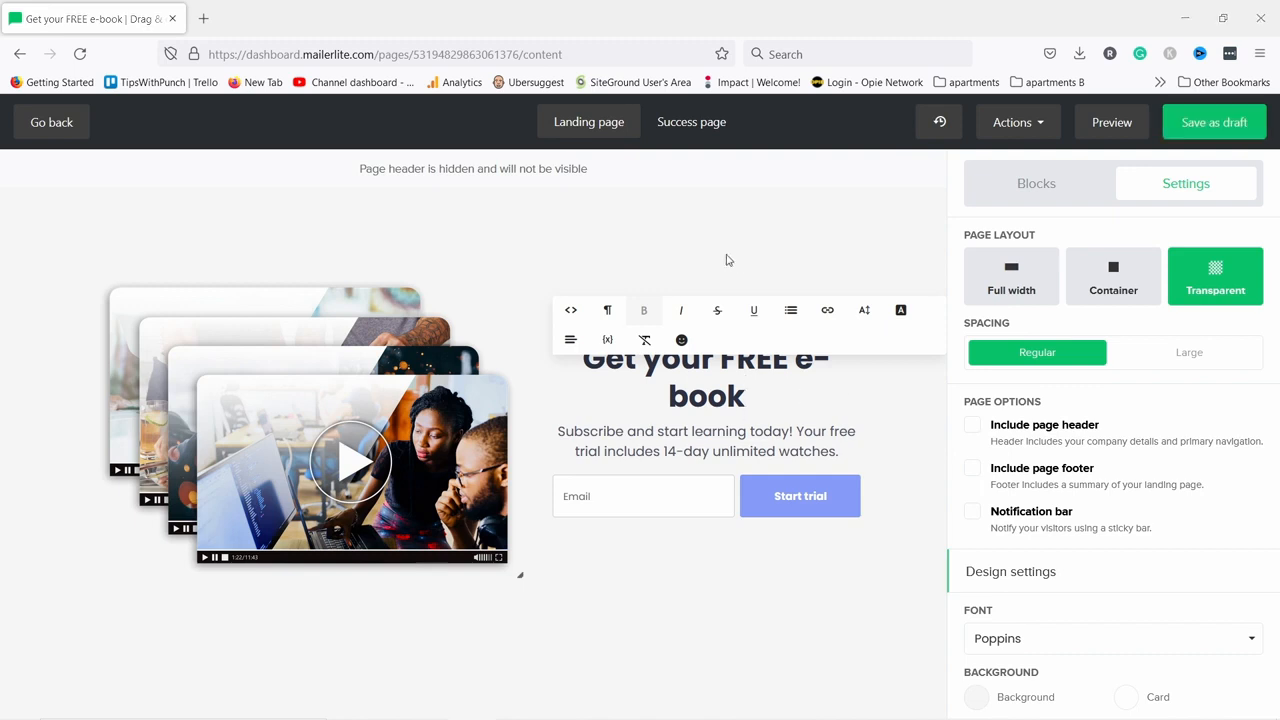
# Replace the description with the exclusive YouTube tips sentence and remove the blank lines.
pyautogui.click(628, 448)
pyautogui.click(597, 435)
pyautogui.moveTo(847, 450); pyautogui.dragTo(536, 436)
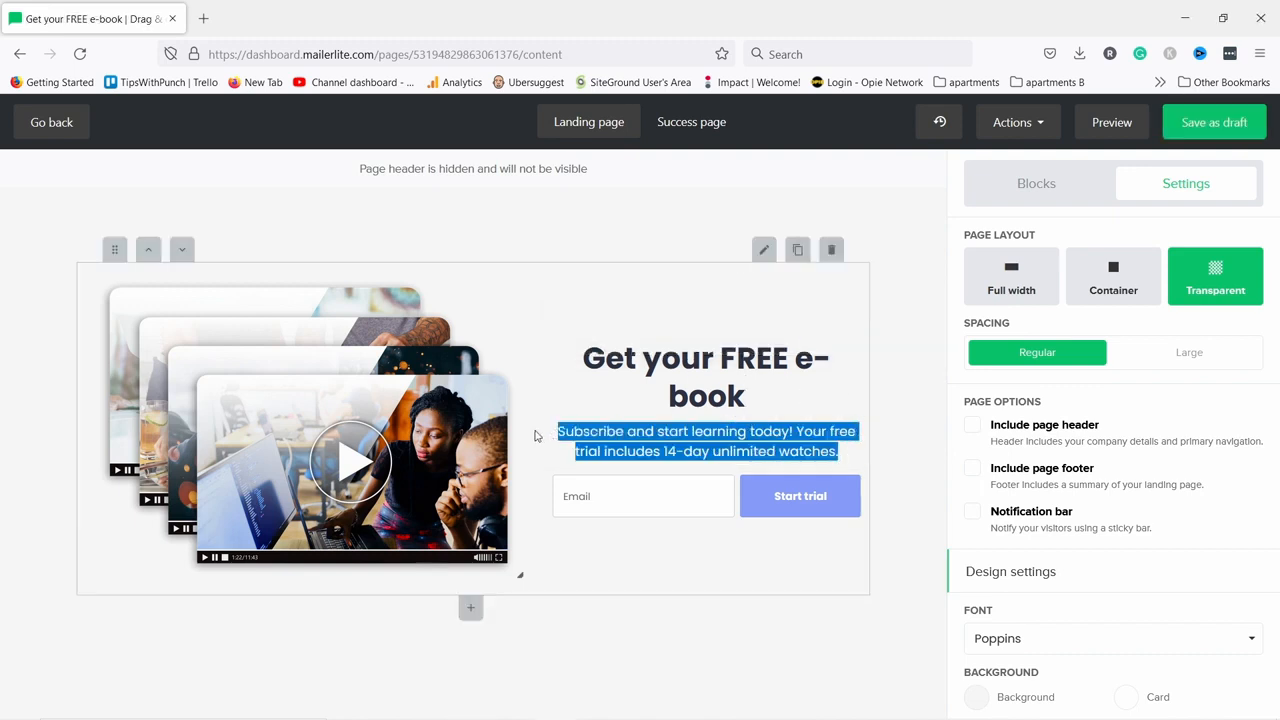
pyautogui.rightClick(591, 436)
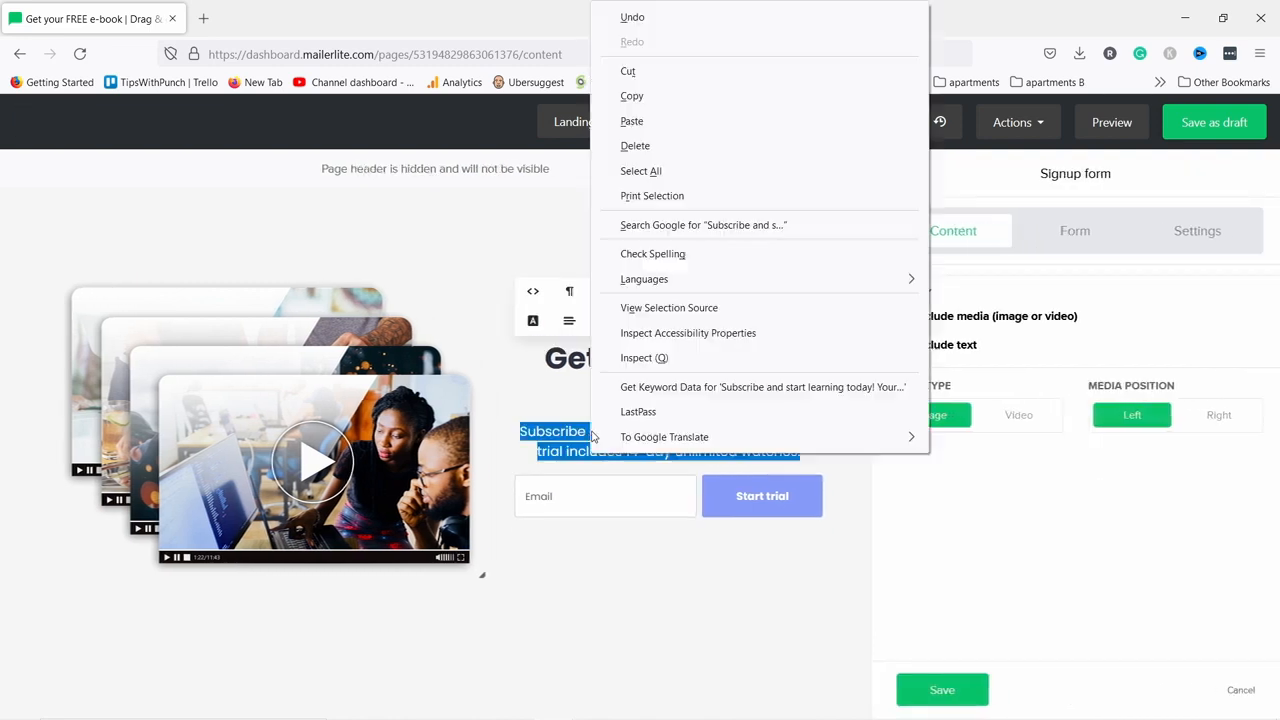
pyautogui.click(645, 121)
pyautogui.press('BackSpace')
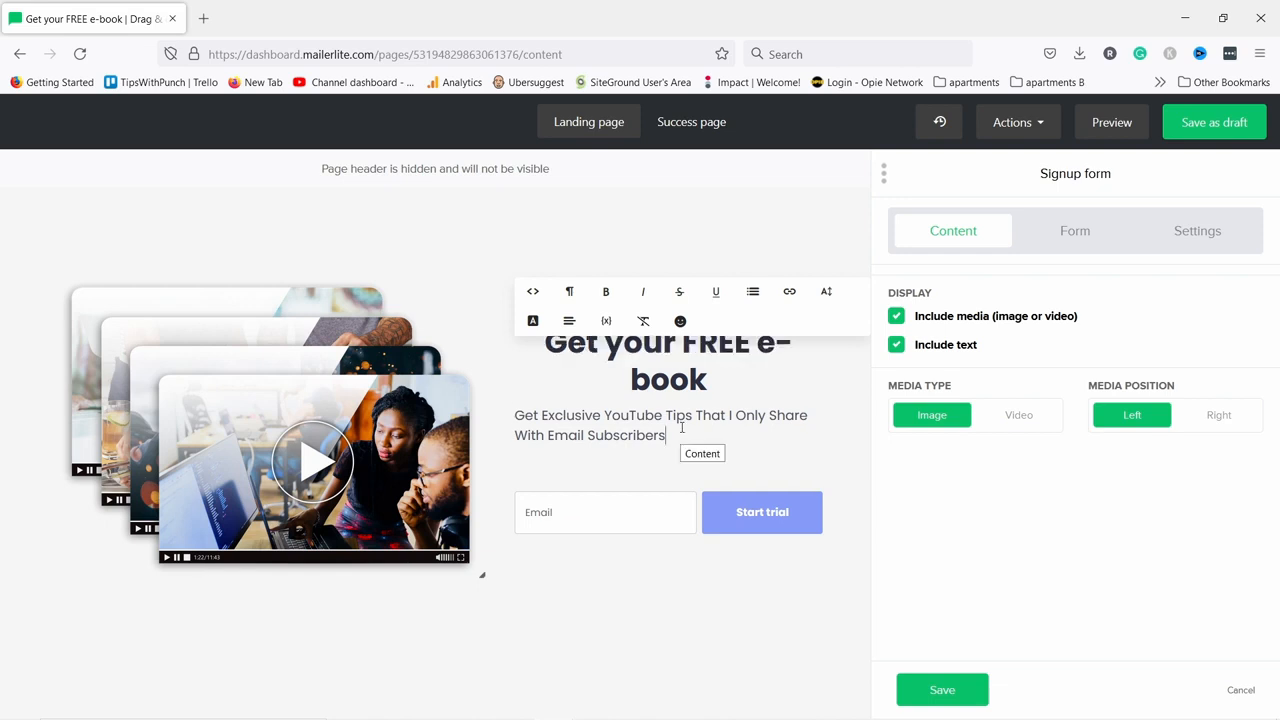
pyautogui.press('BackSpace')
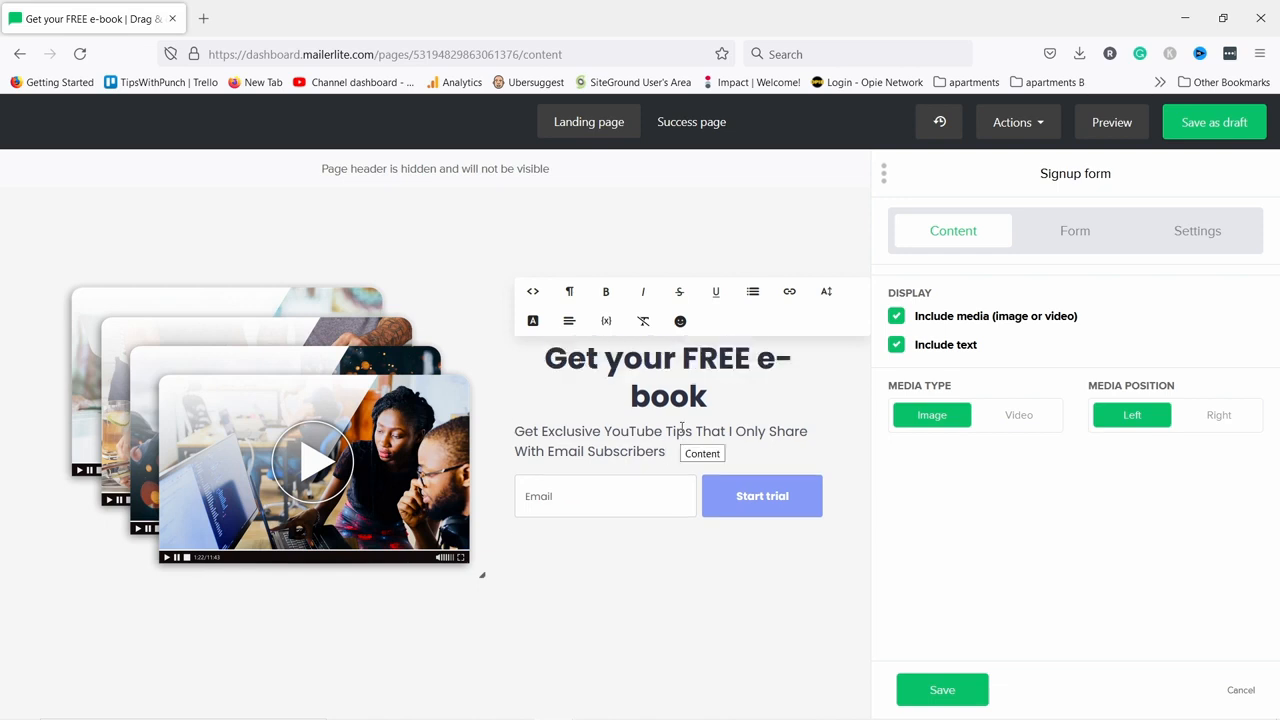
pyautogui.click(366, 290)
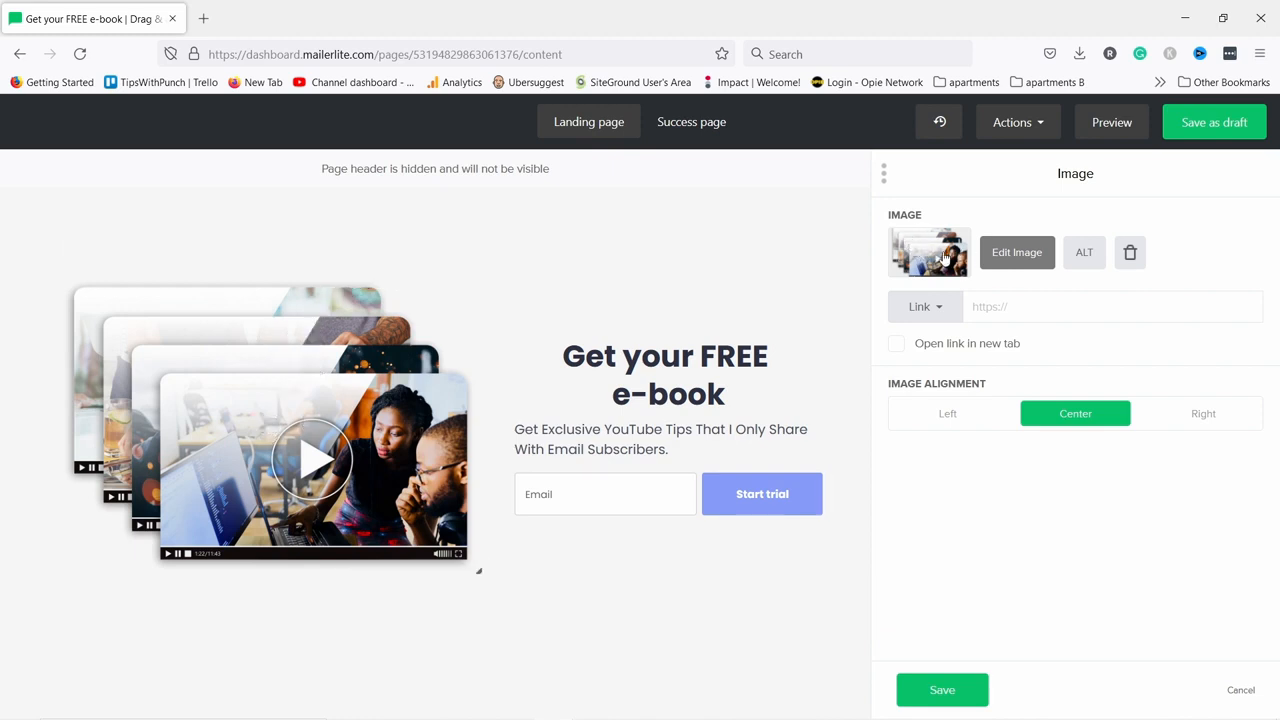
# Upload youtube-tips-ebook.JPG and insert it in place of the video collage image.
pyautogui.click(1018, 258)
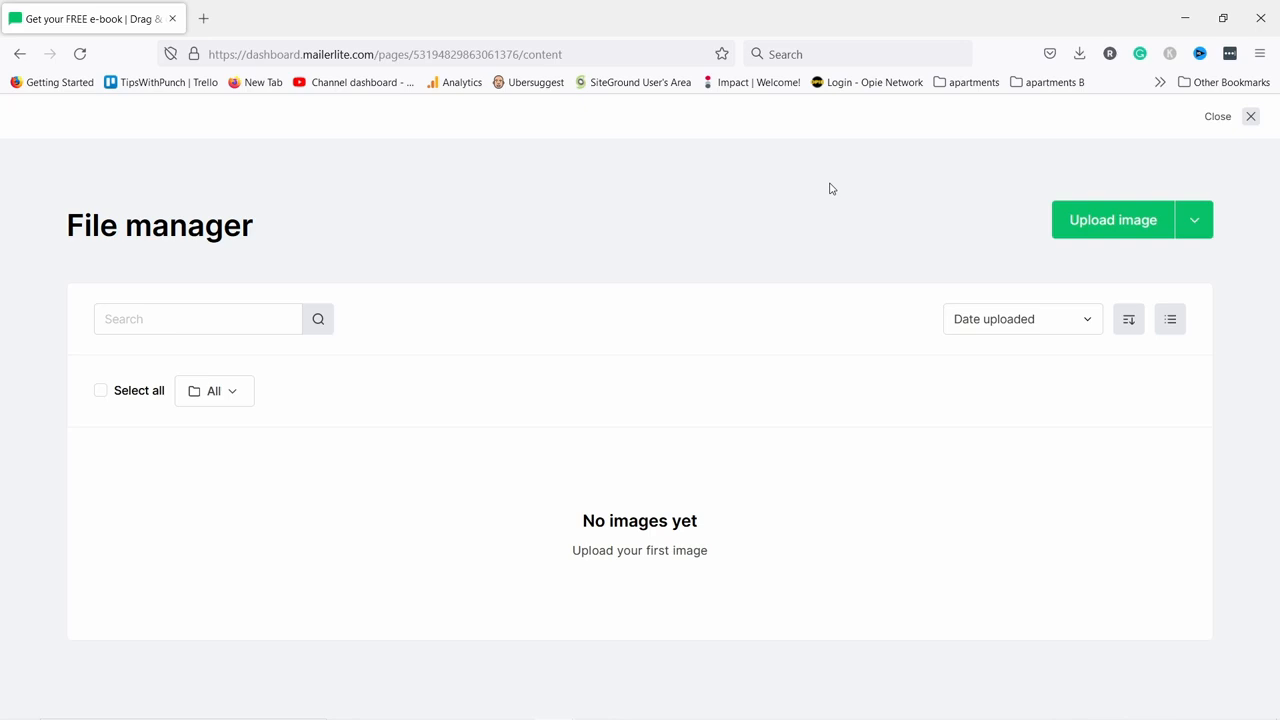
pyautogui.click(1103, 220)
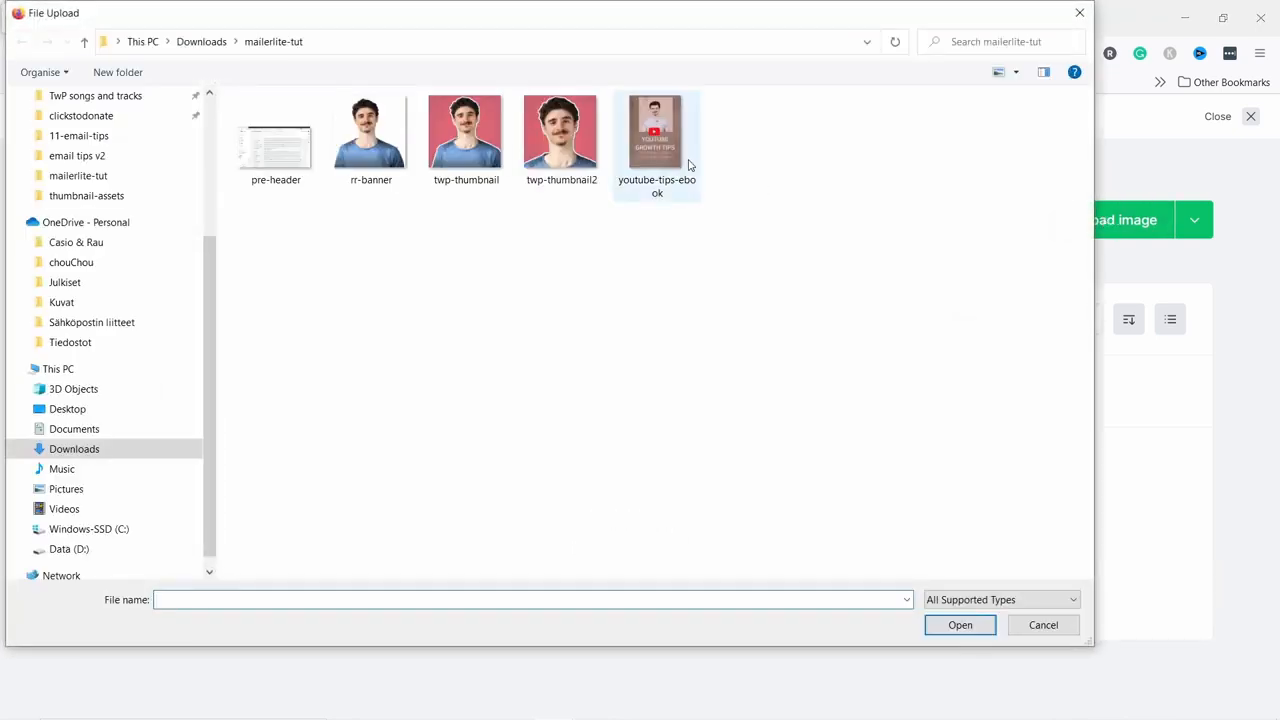
pyautogui.click(655, 135)
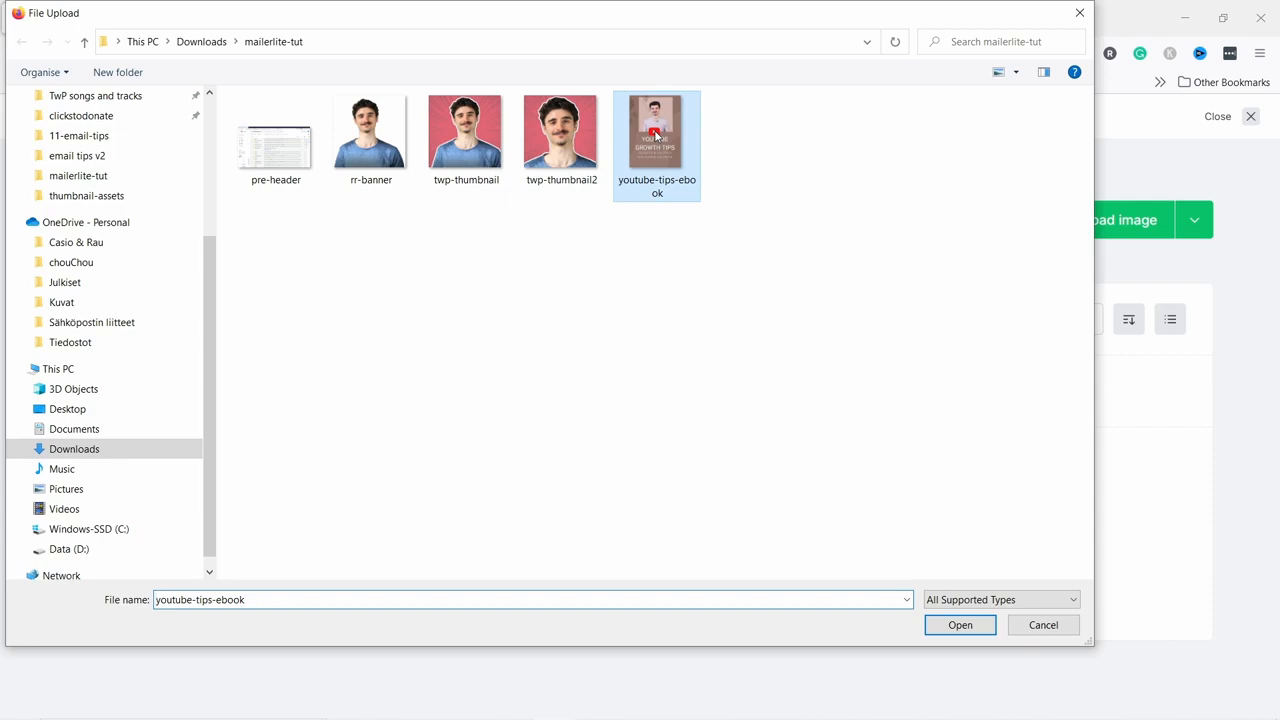
pyautogui.click(948, 622)
pyautogui.scroll(-2, 790, 335)
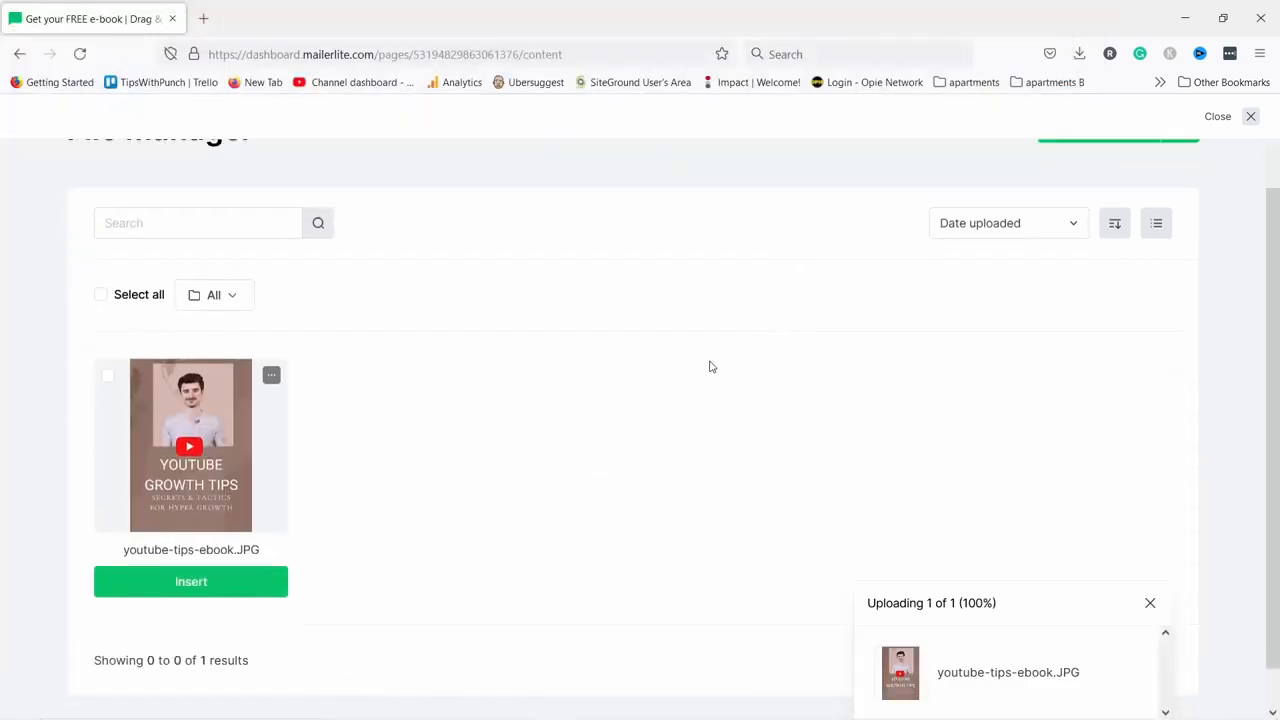
pyautogui.click(190, 595)
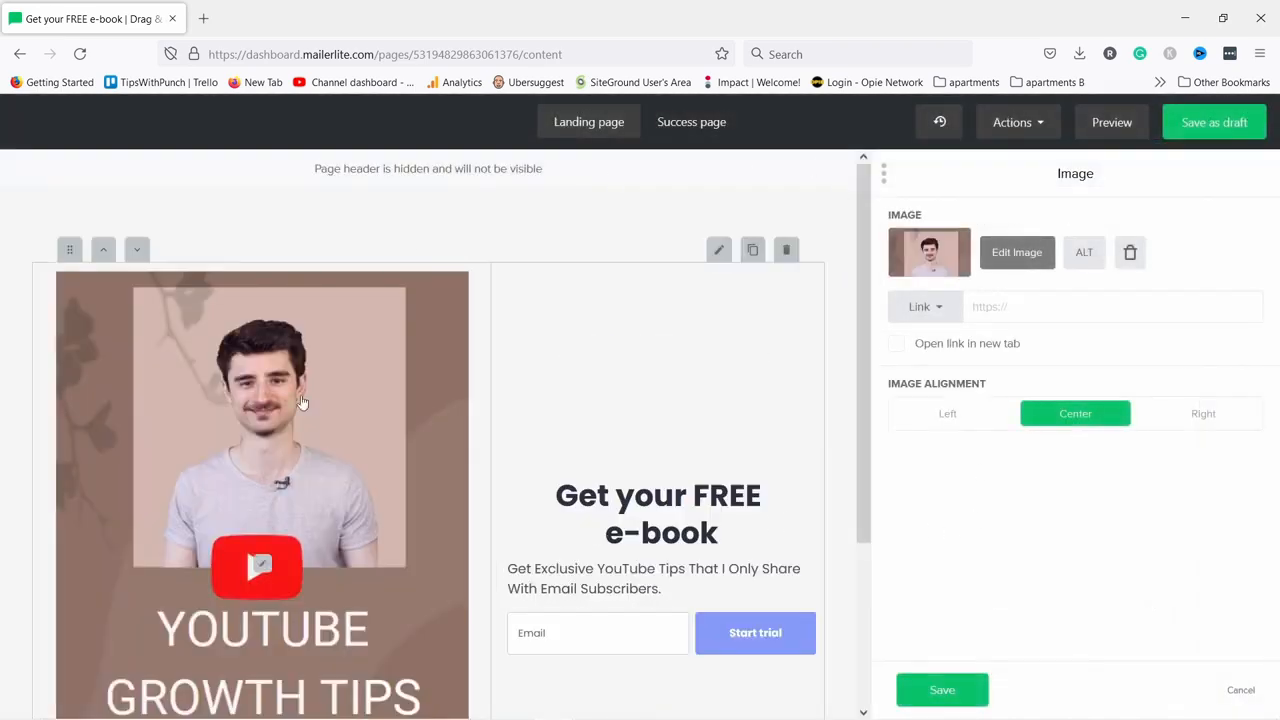
# Resize the e-book cover to about 297×421 px, leave it unlinked, and save the image block.
pyautogui.scroll(-3, 374, 466)
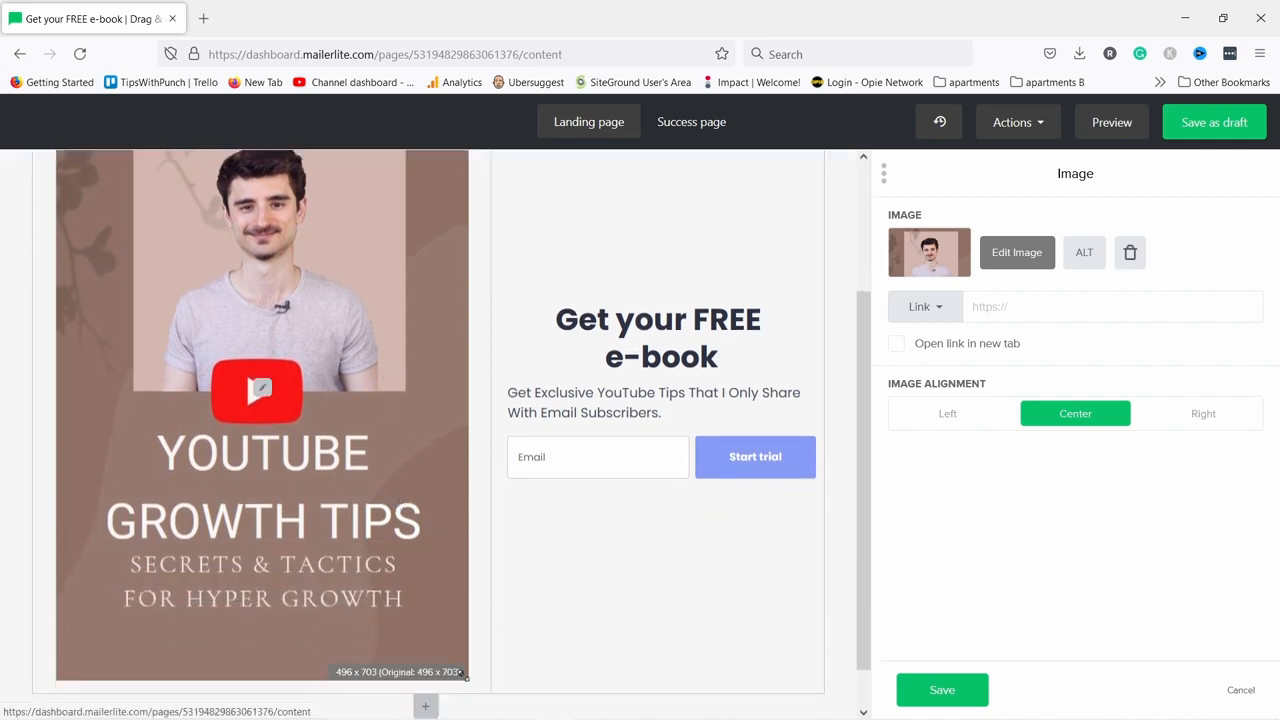
pyautogui.moveTo(461, 672); pyautogui.dragTo(372, 561)
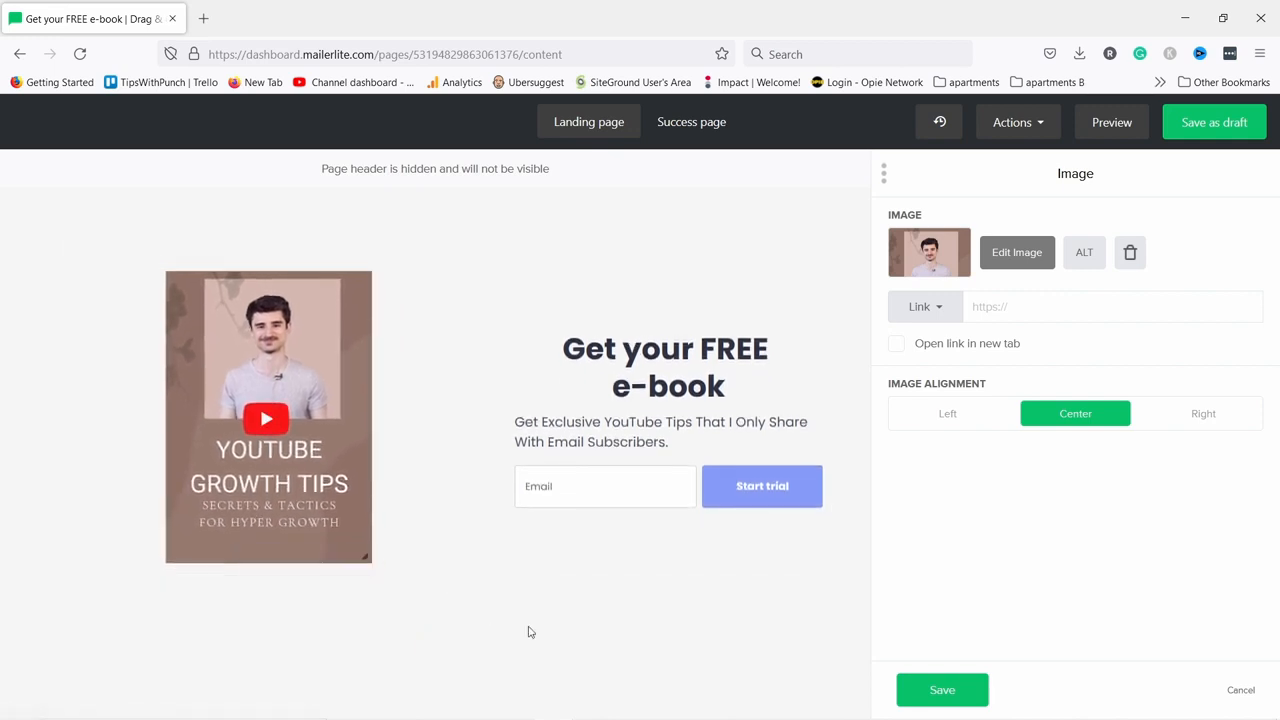
pyautogui.click(989, 306)
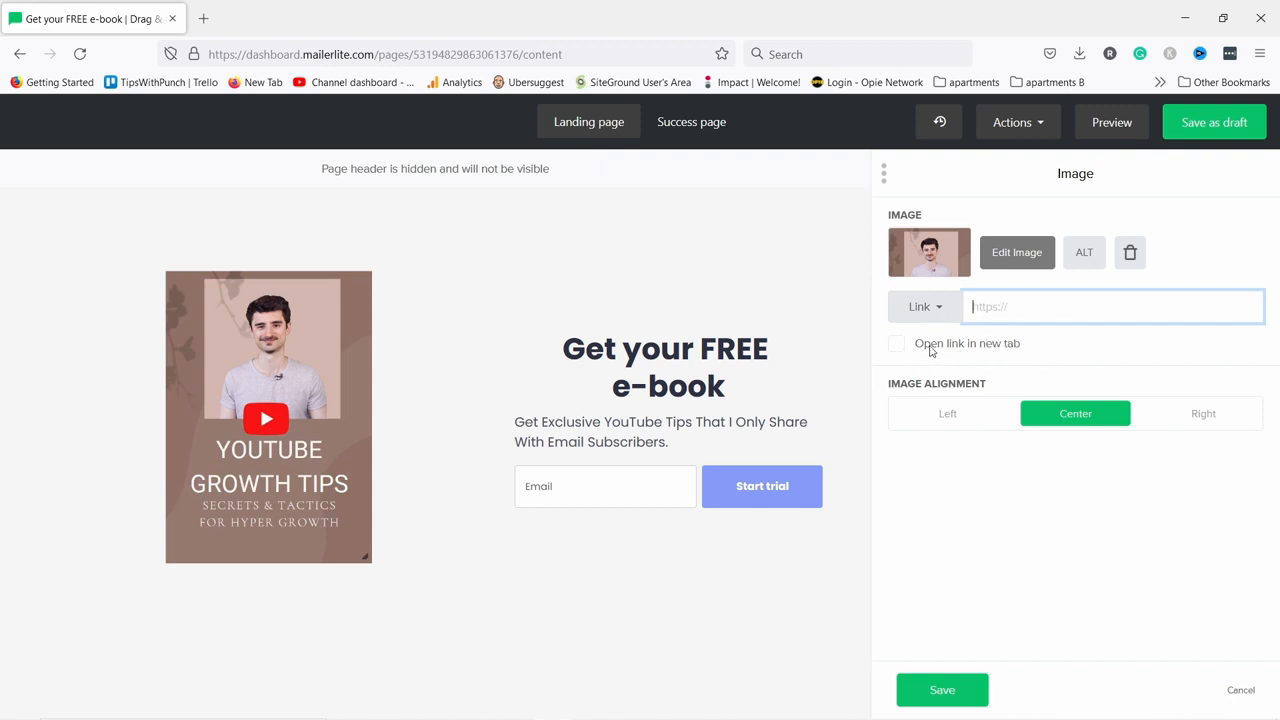
pyautogui.click(1036, 486)
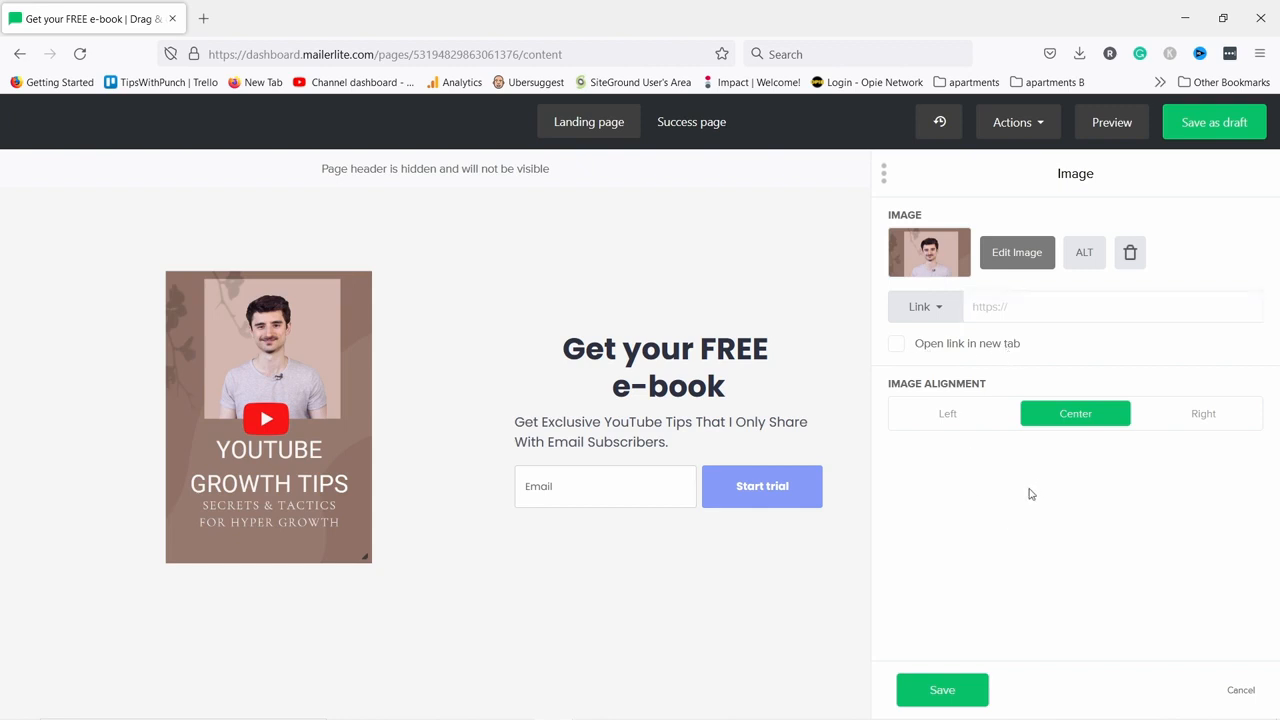
pyautogui.click(942, 690)
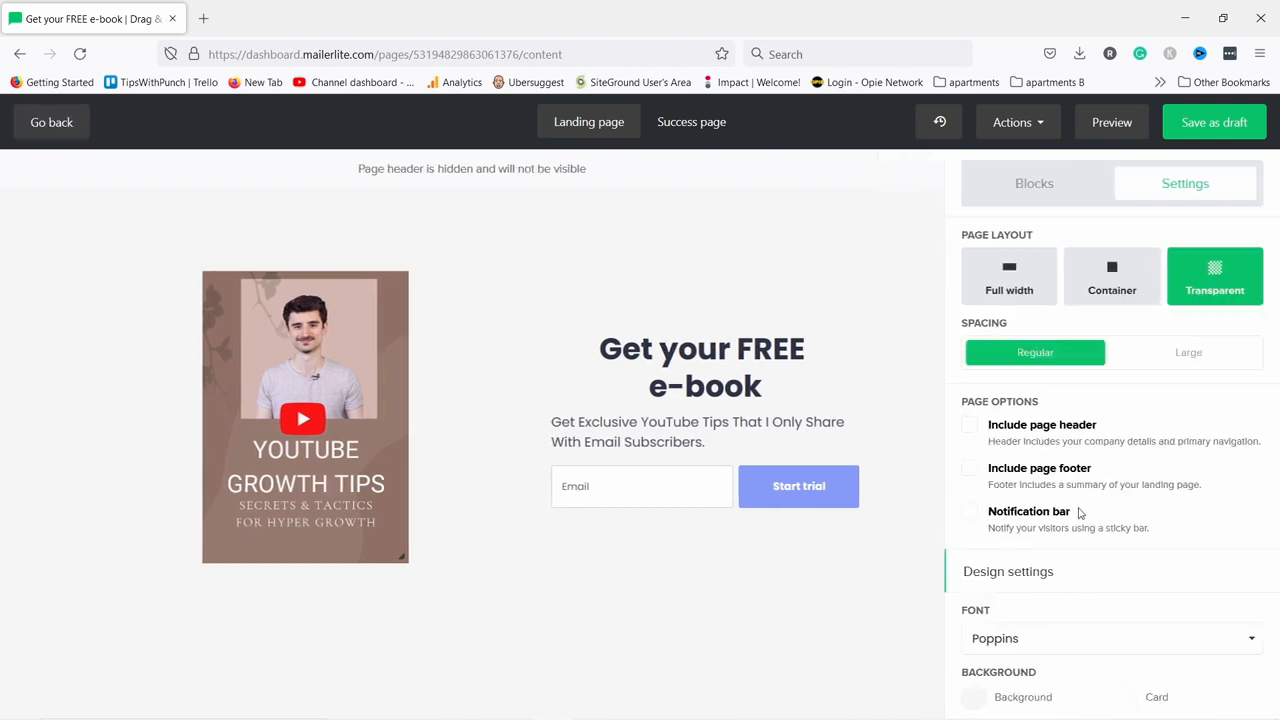
# Try the cover's Media position on Right, set it back to Left, and show form field settings.
pyautogui.click(584, 488)
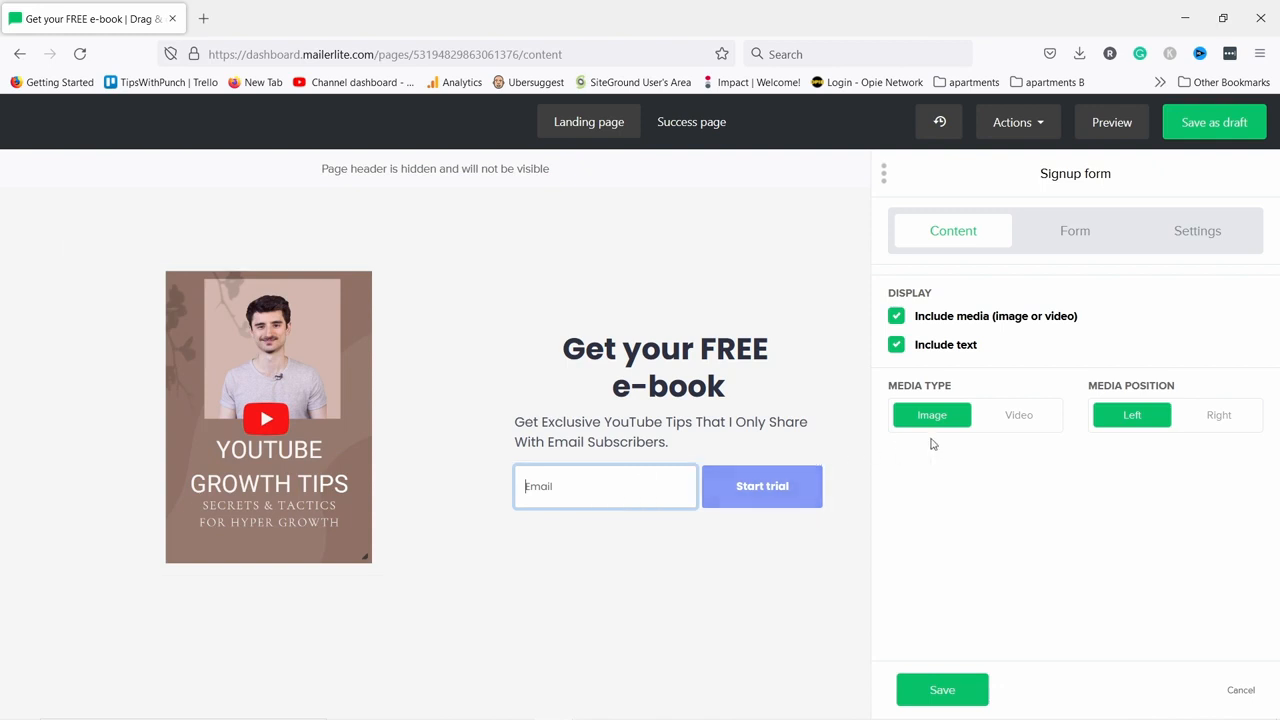
pyautogui.click(1017, 428)
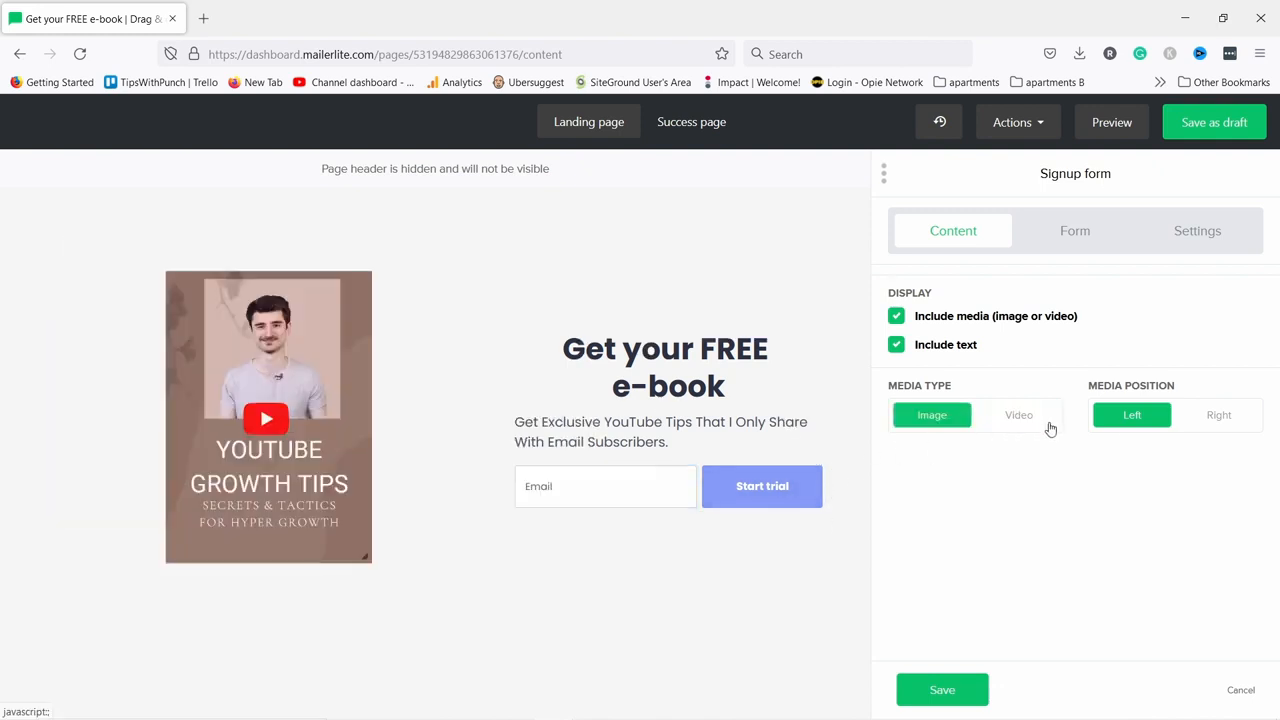
pyautogui.click(1205, 422)
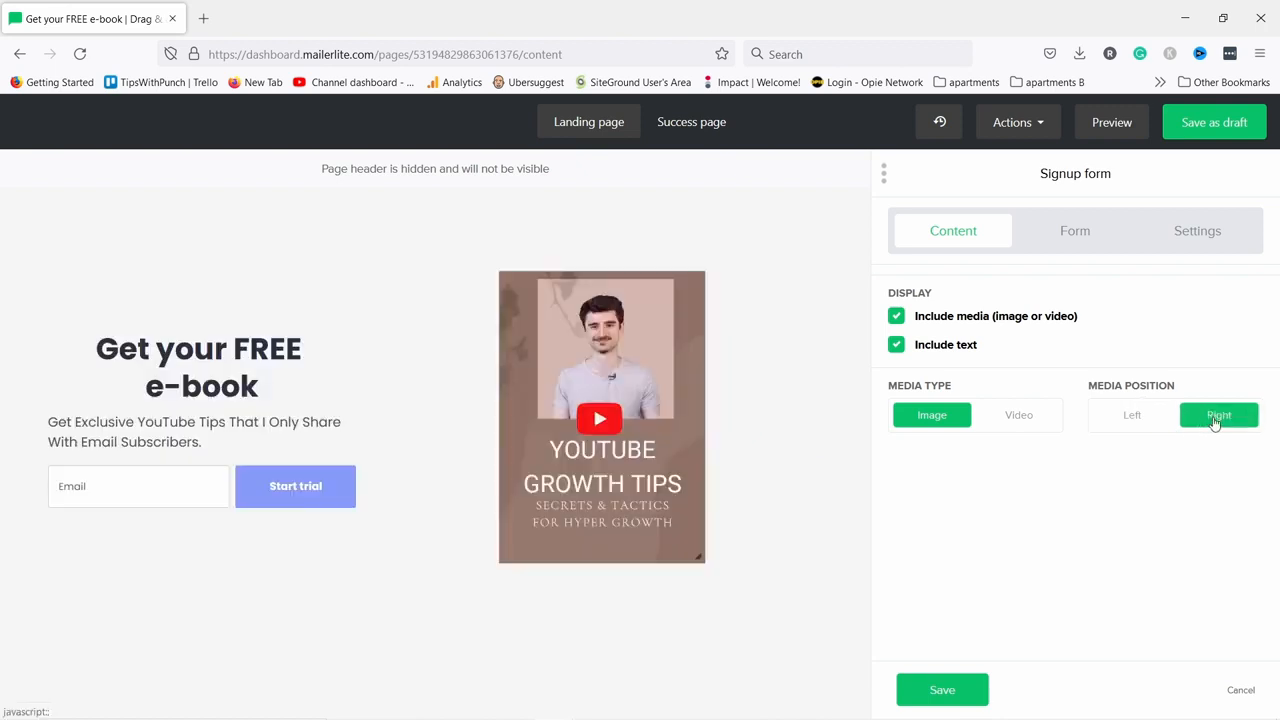
pyautogui.click(1137, 422)
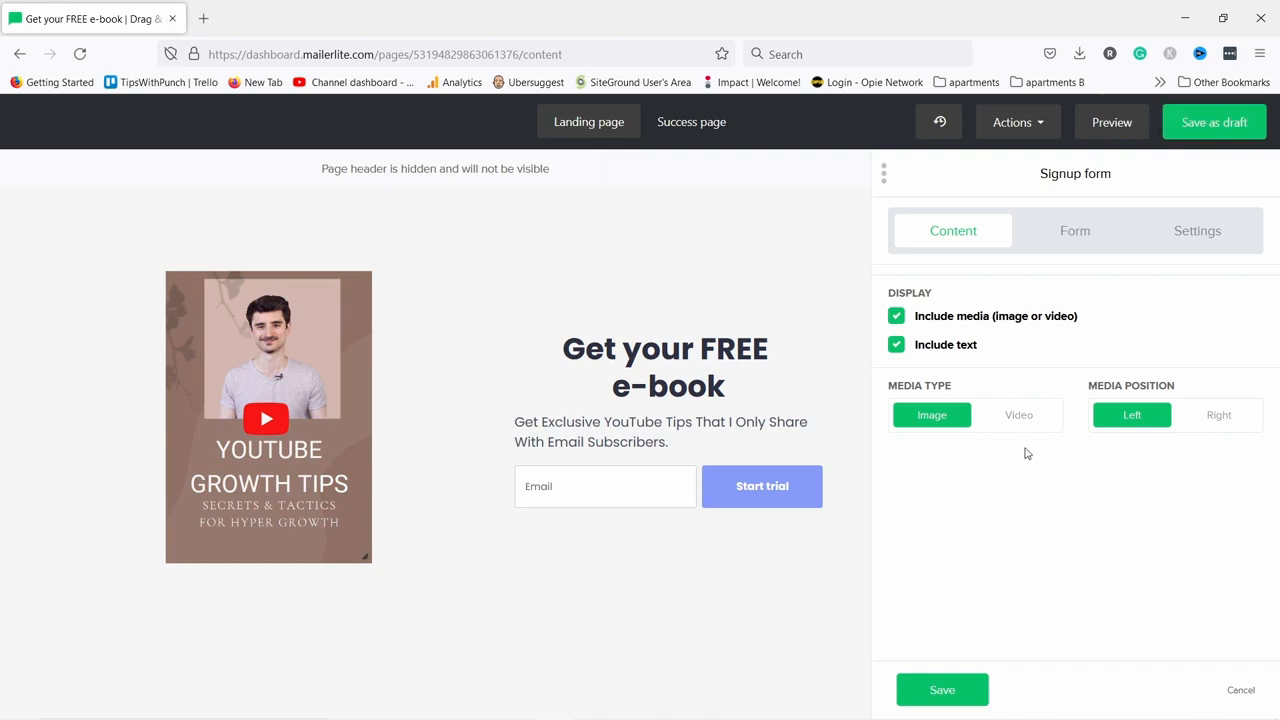
pyautogui.click(1075, 235)
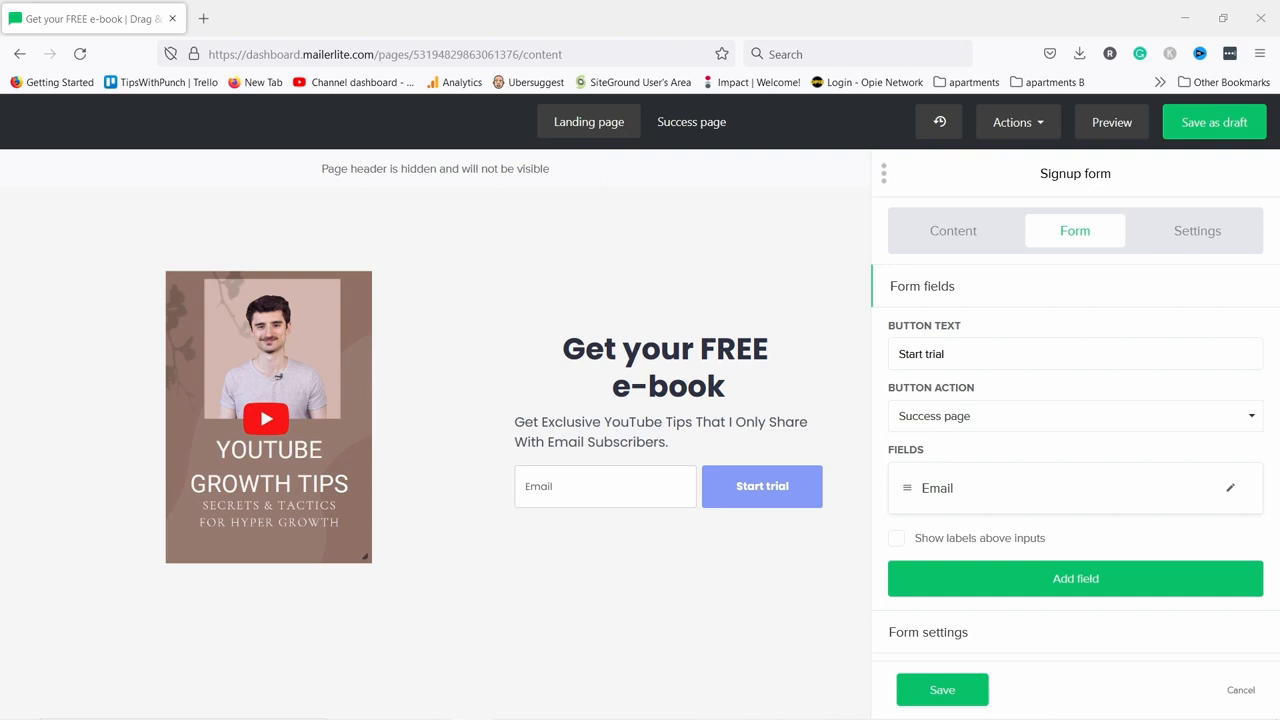
# Change the button text from 'Start trial' to 'Get it now', keeping Success page as its action.
pyautogui.tripleClick(948, 354)
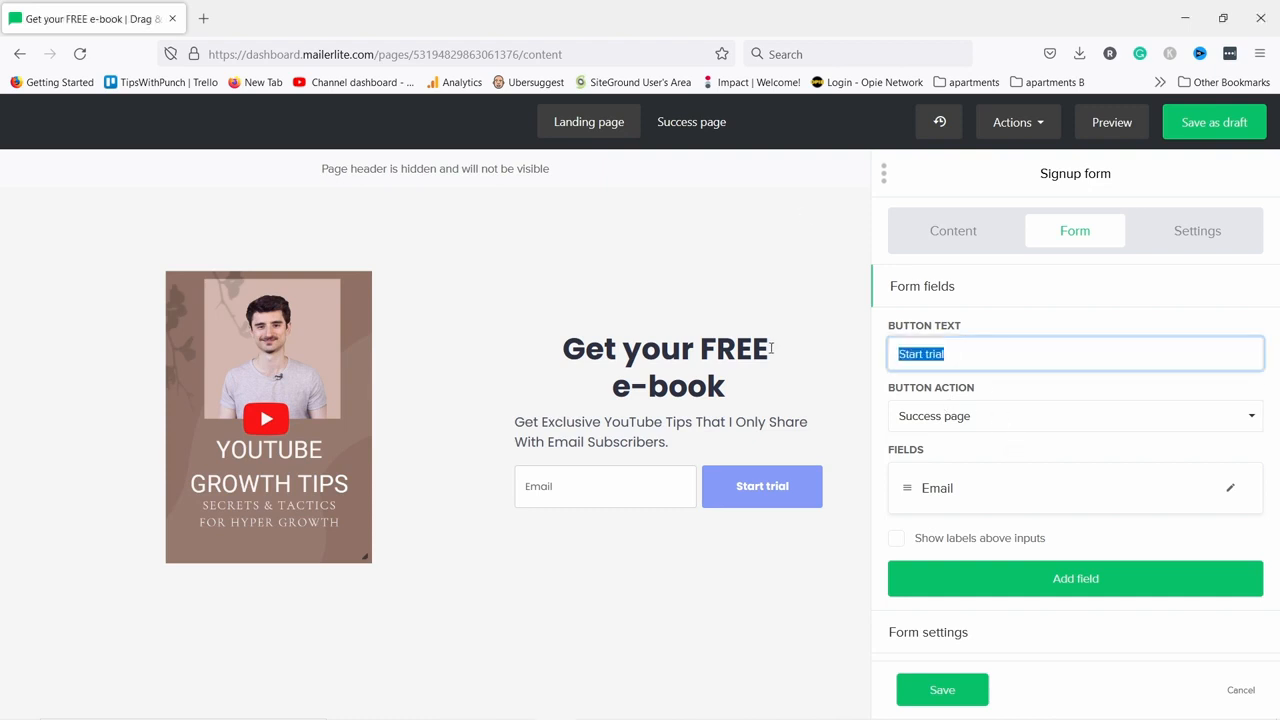
pyautogui.write('Get it now')
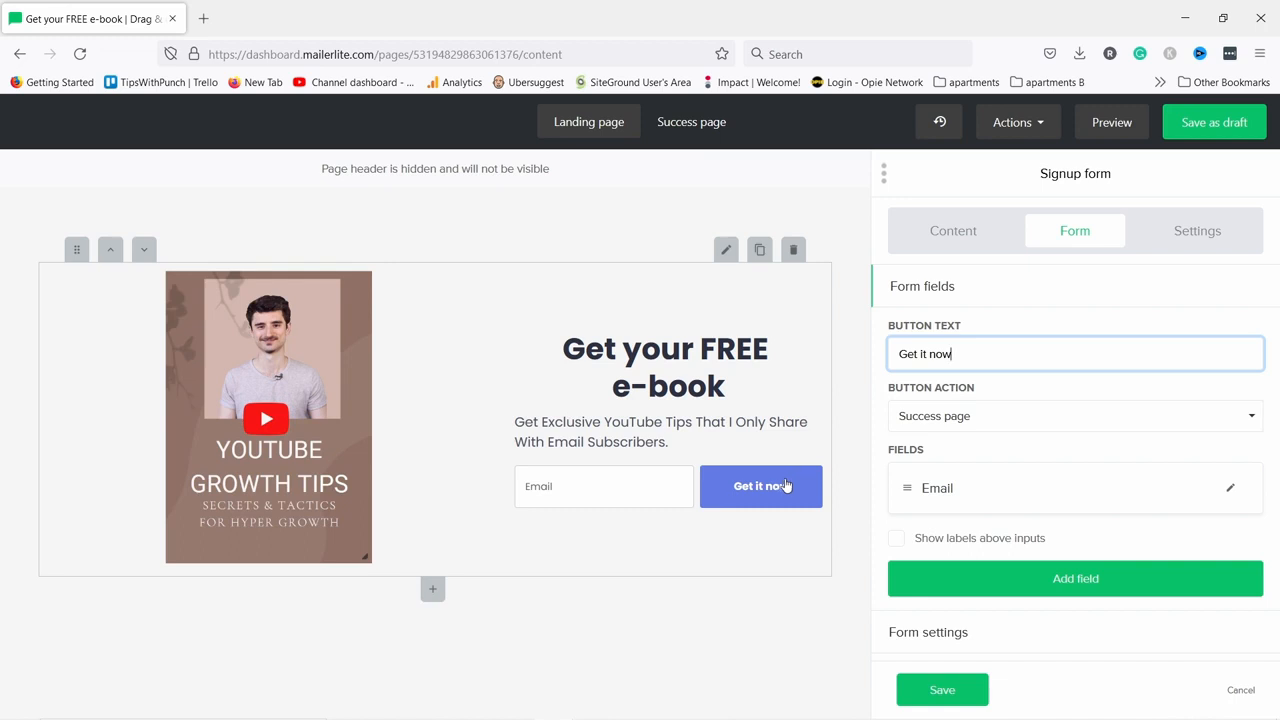
pyautogui.click(937, 418)
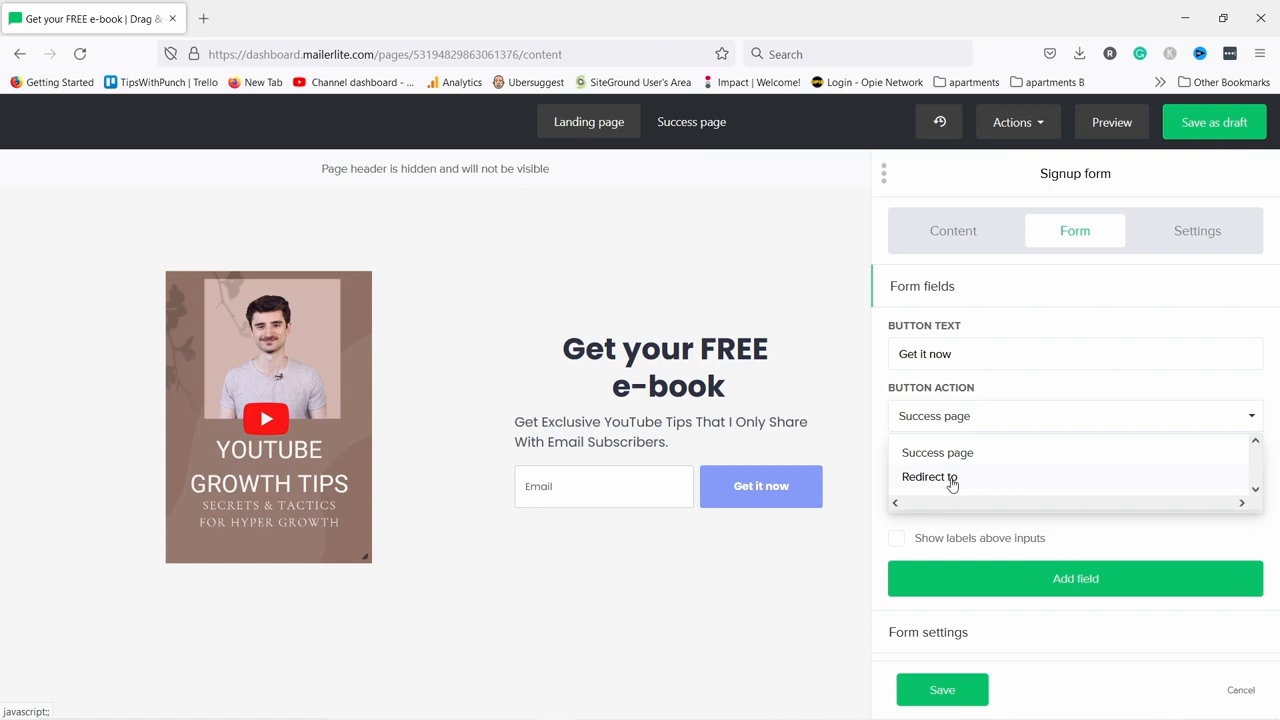
pyautogui.click(962, 452)
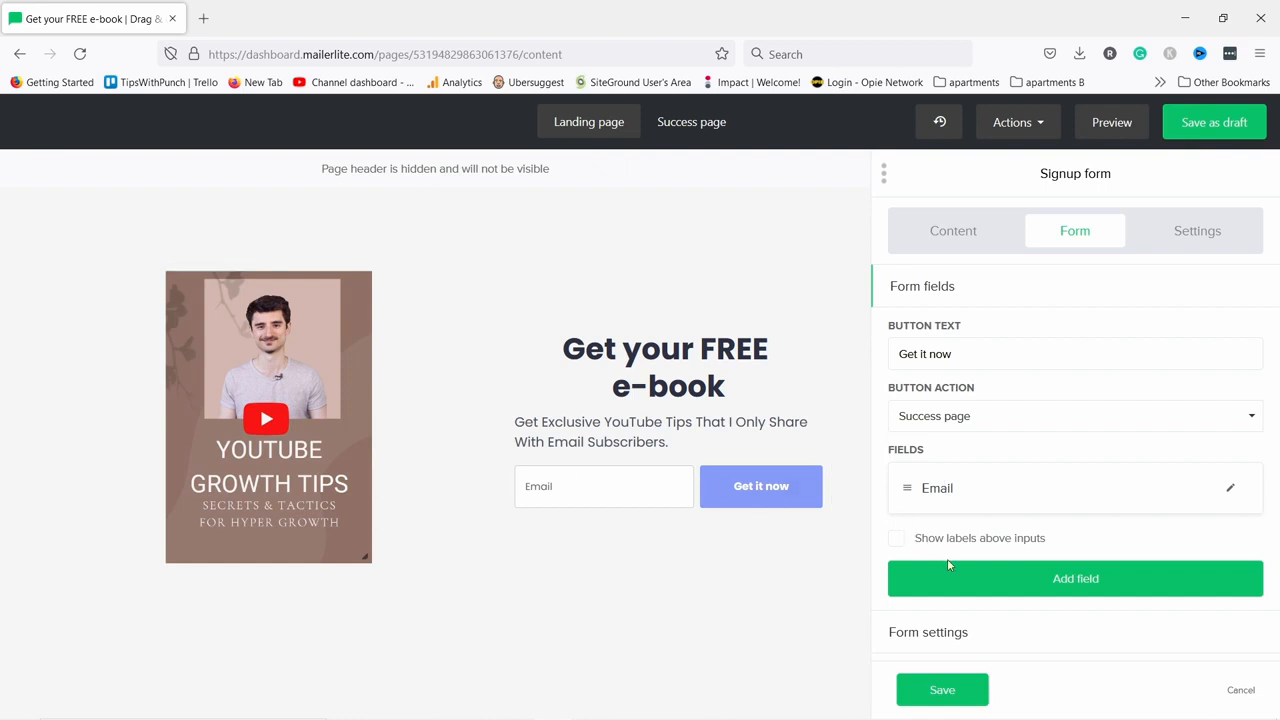
# Move the Name field above Email and relabel it 'First Name'.
pyautogui.click(975, 580)
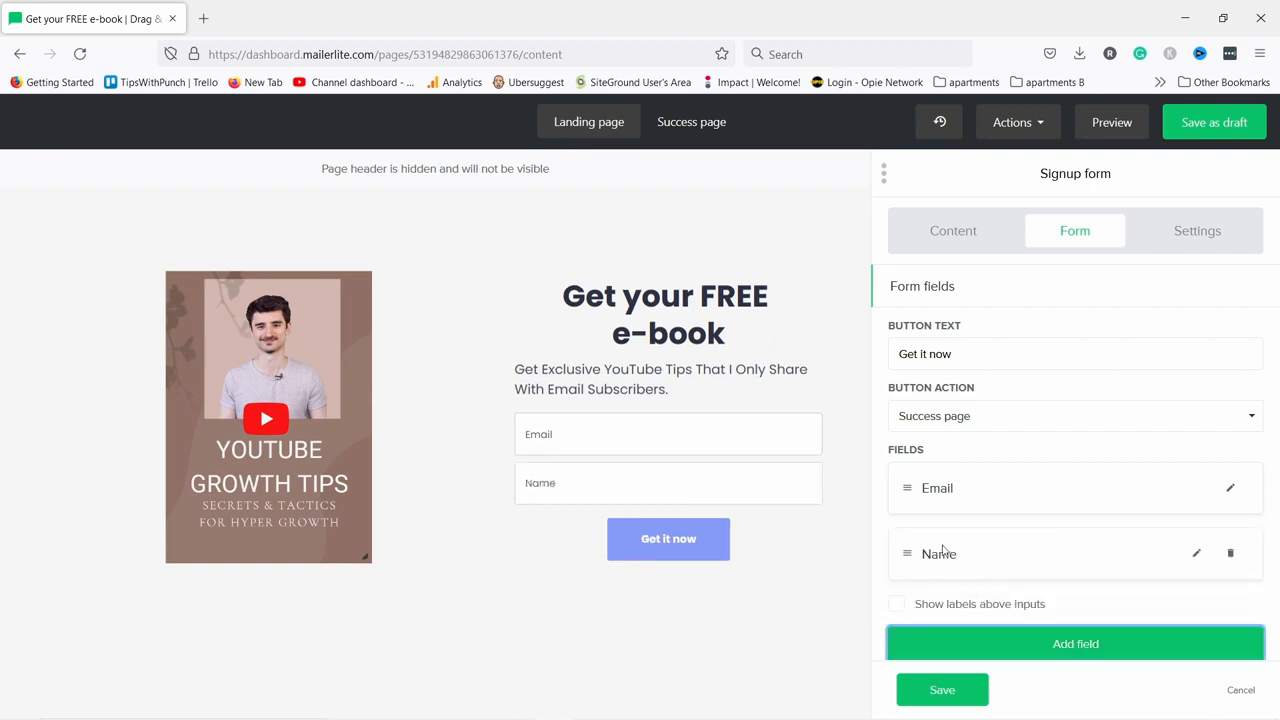
pyautogui.moveTo(908, 554); pyautogui.dragTo(926, 486)
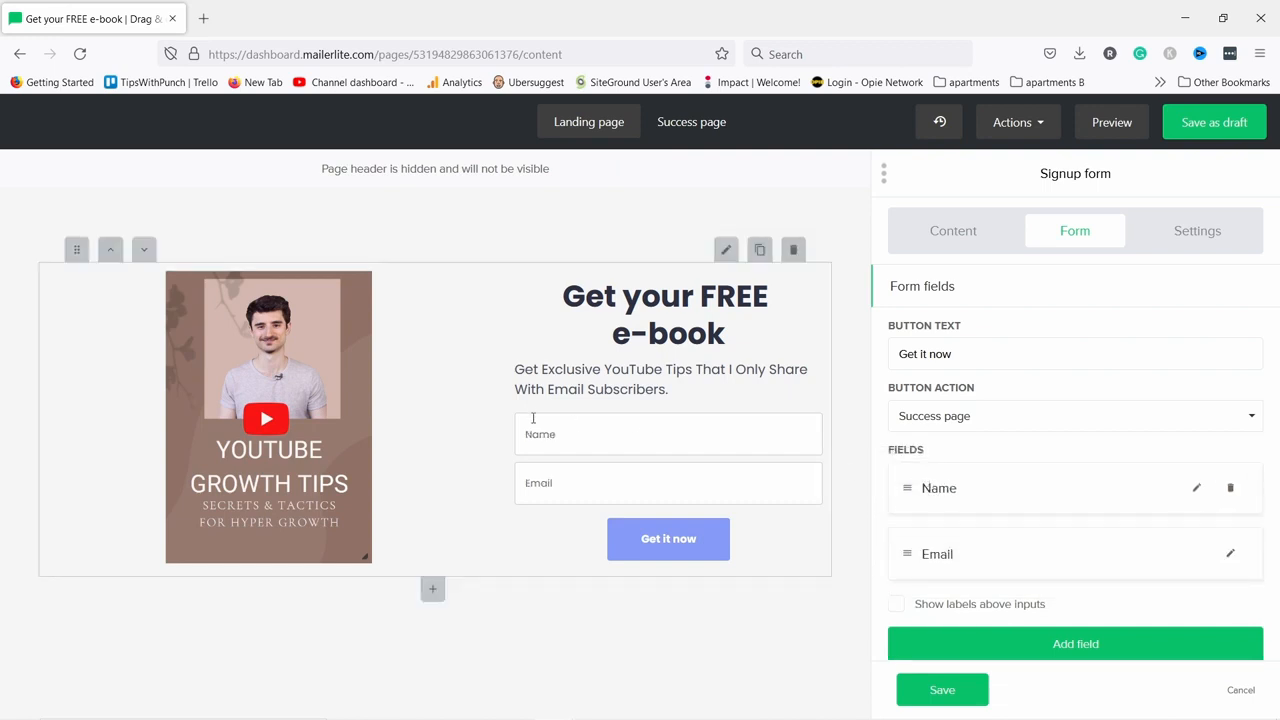
pyautogui.click(1197, 489)
pyautogui.scroll(-2, 1040, 460)
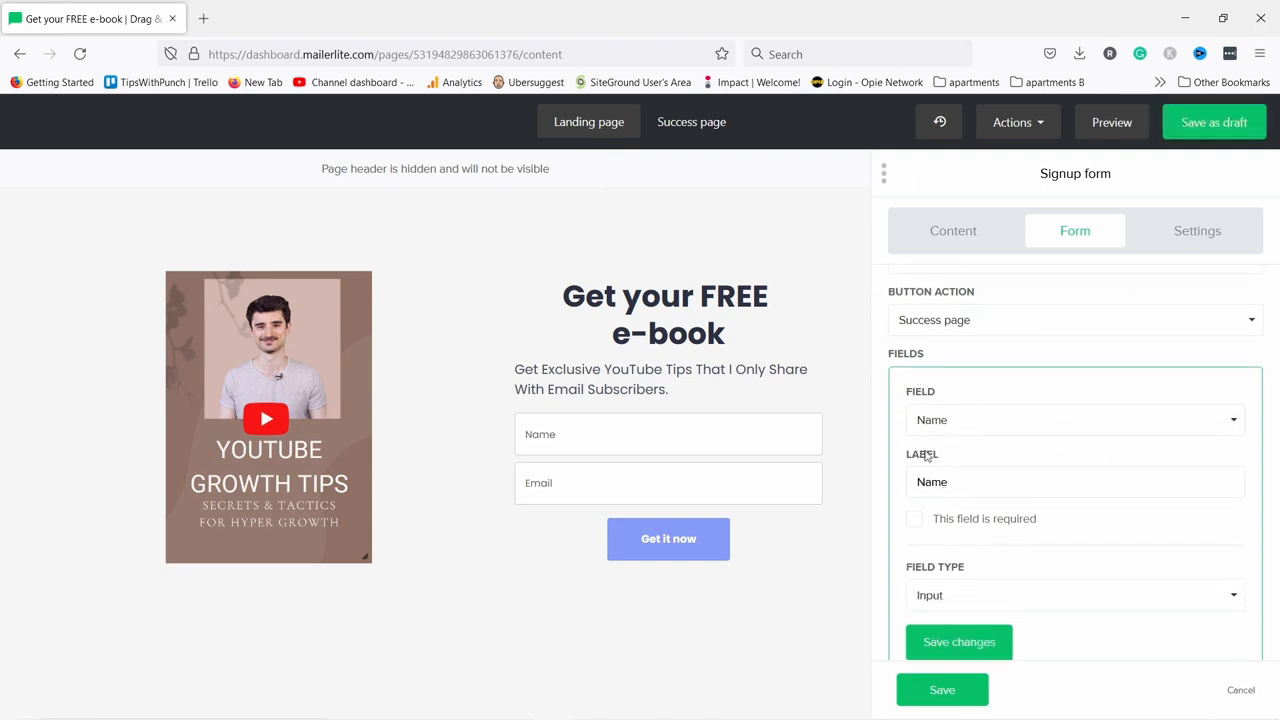
pyautogui.click(919, 482)
pyautogui.write('F')
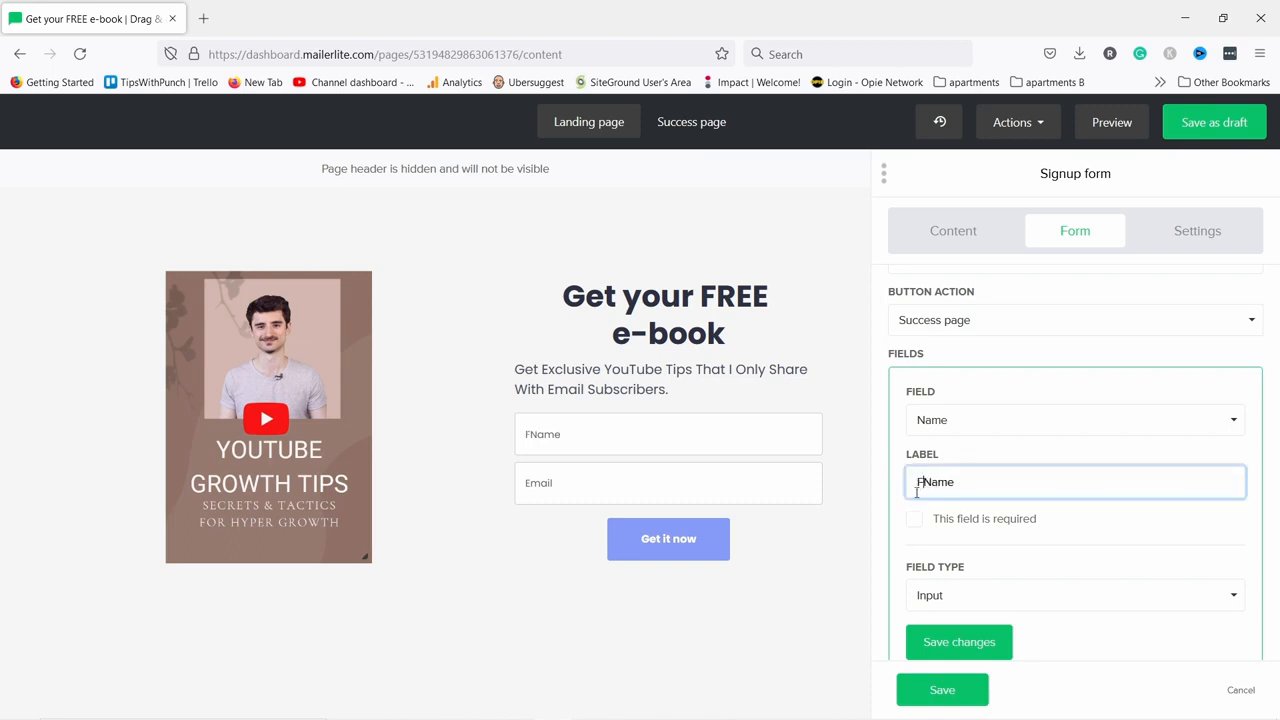
pyautogui.write('irst')
# Keep the Name subscriber field, make First Name required, and save the field.
pyautogui.click(955, 427)
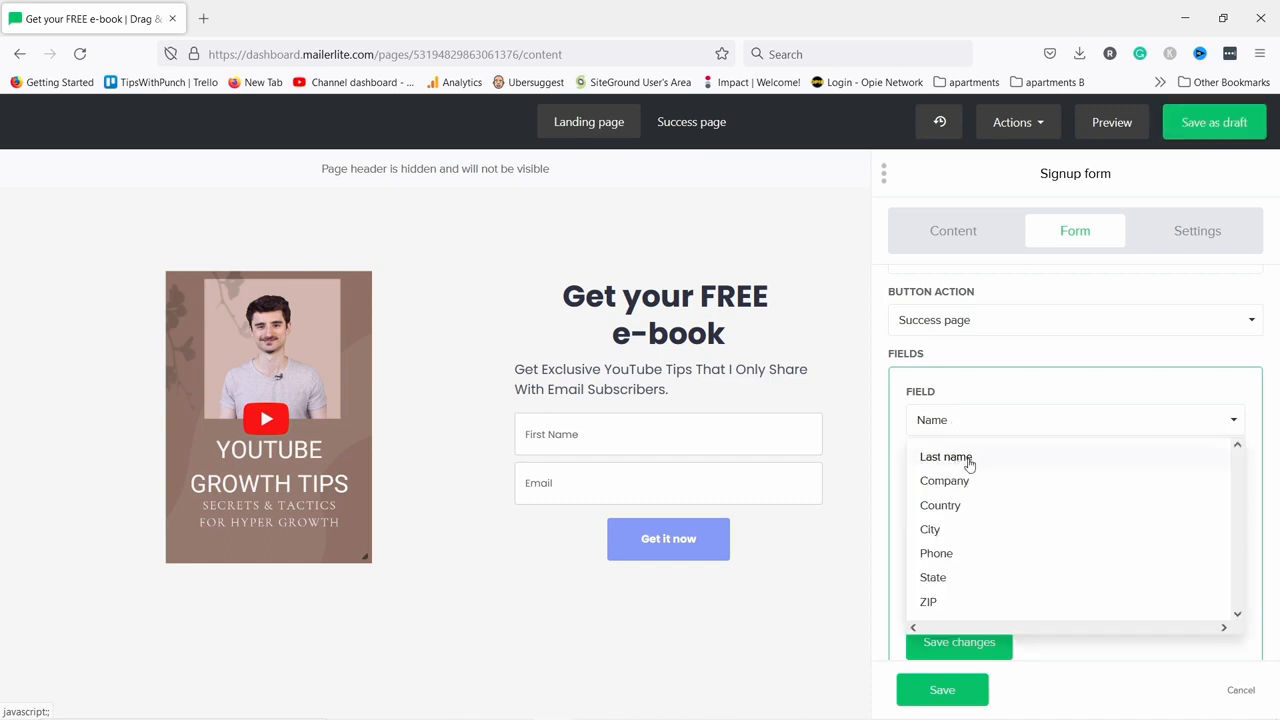
pyautogui.scroll(-2, 977, 560)
pyautogui.scroll(2, 977, 555)
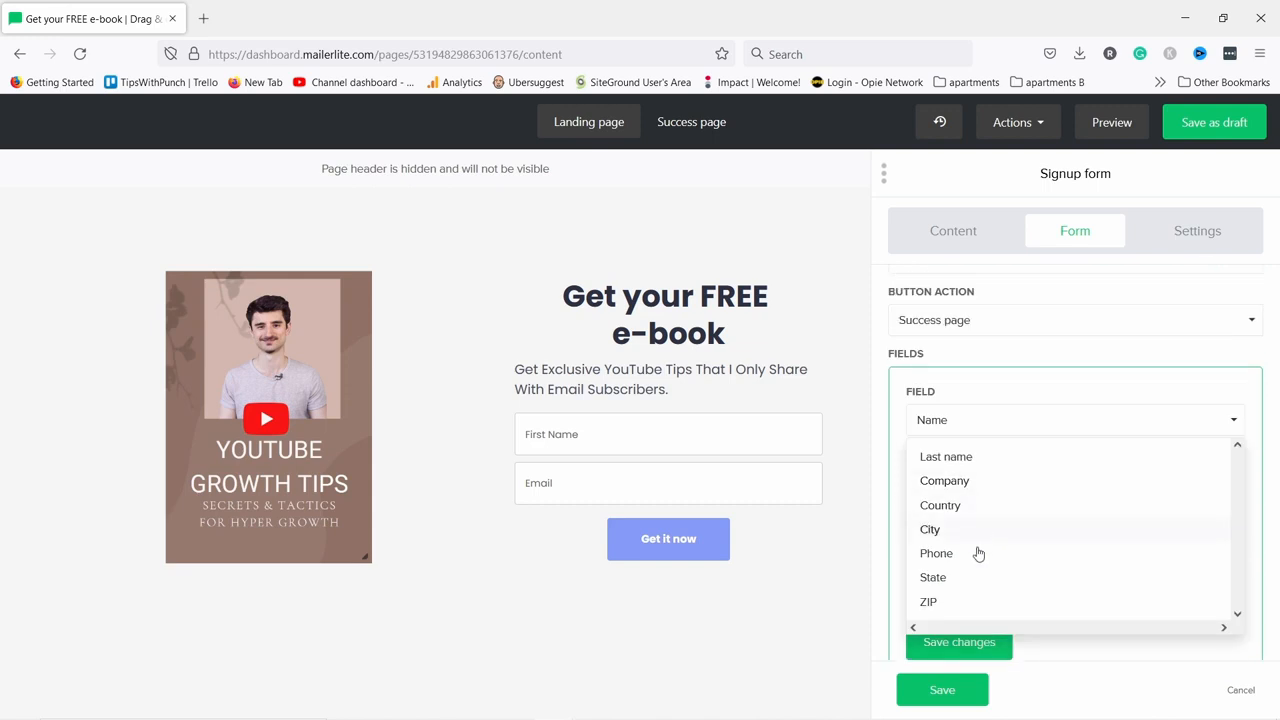
pyautogui.click(930, 420)
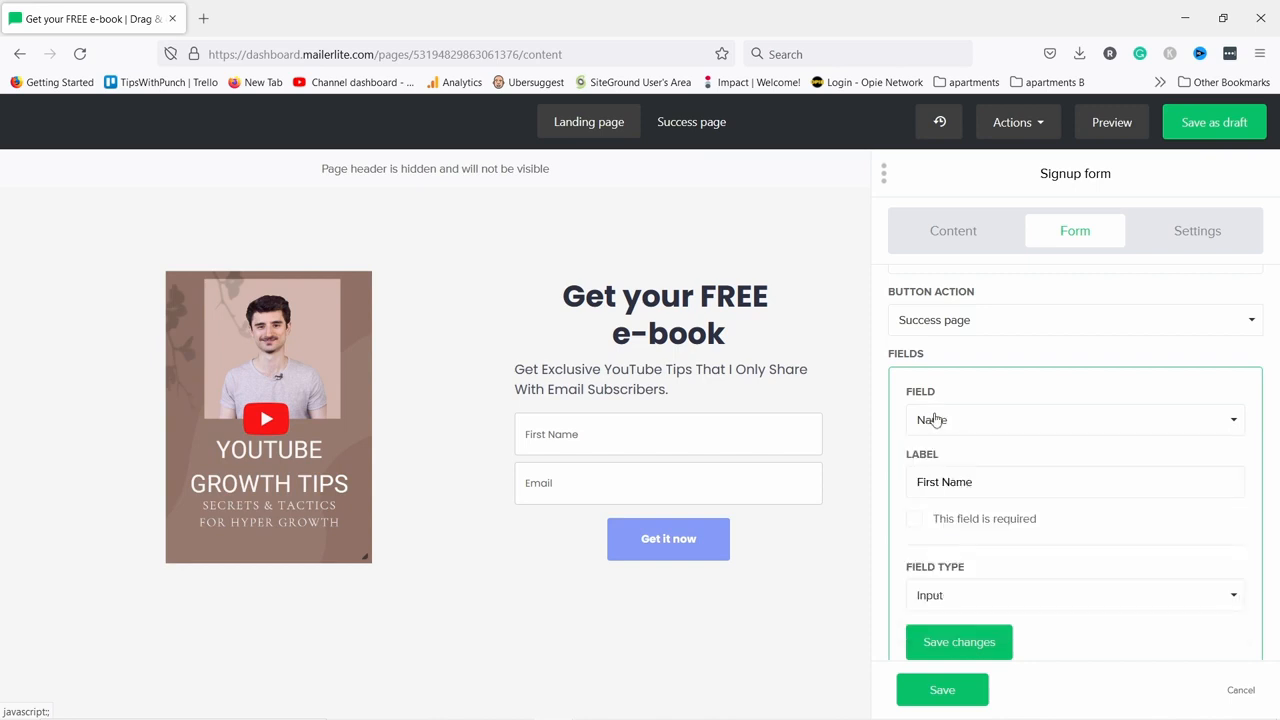
pyautogui.click(915, 521)
pyautogui.scroll(-1, 980, 500)
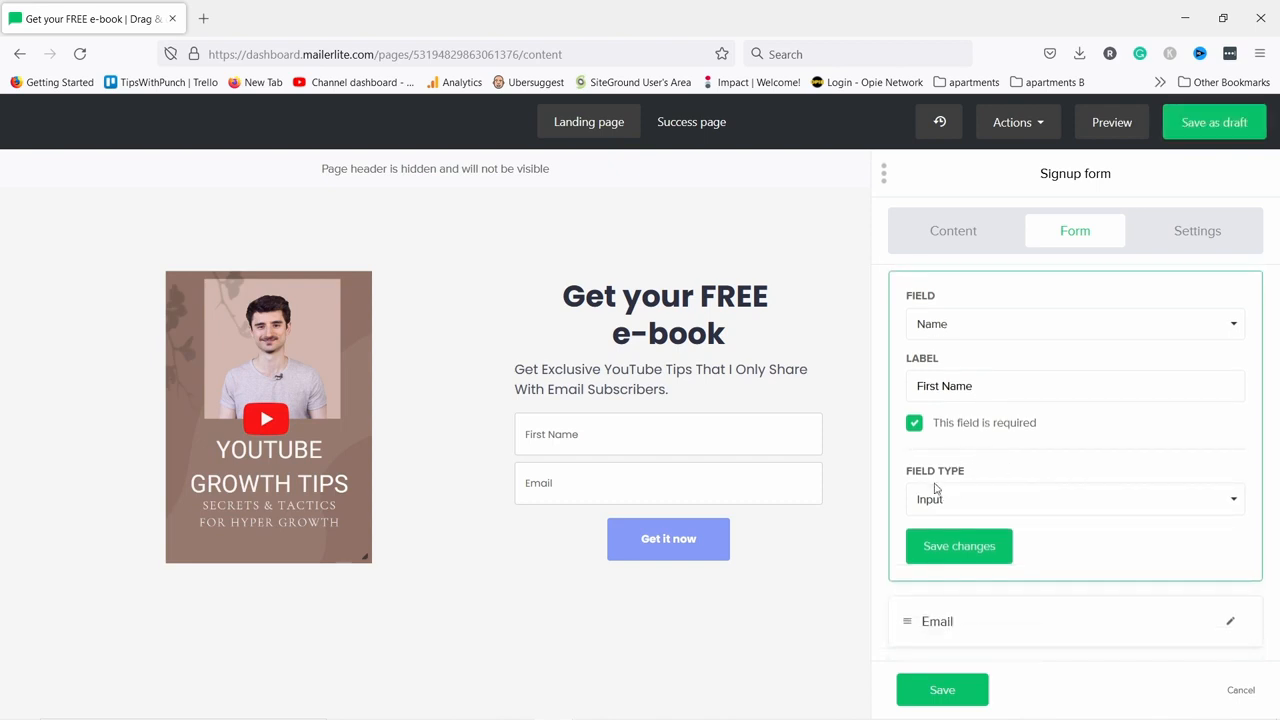
pyautogui.click(950, 551)
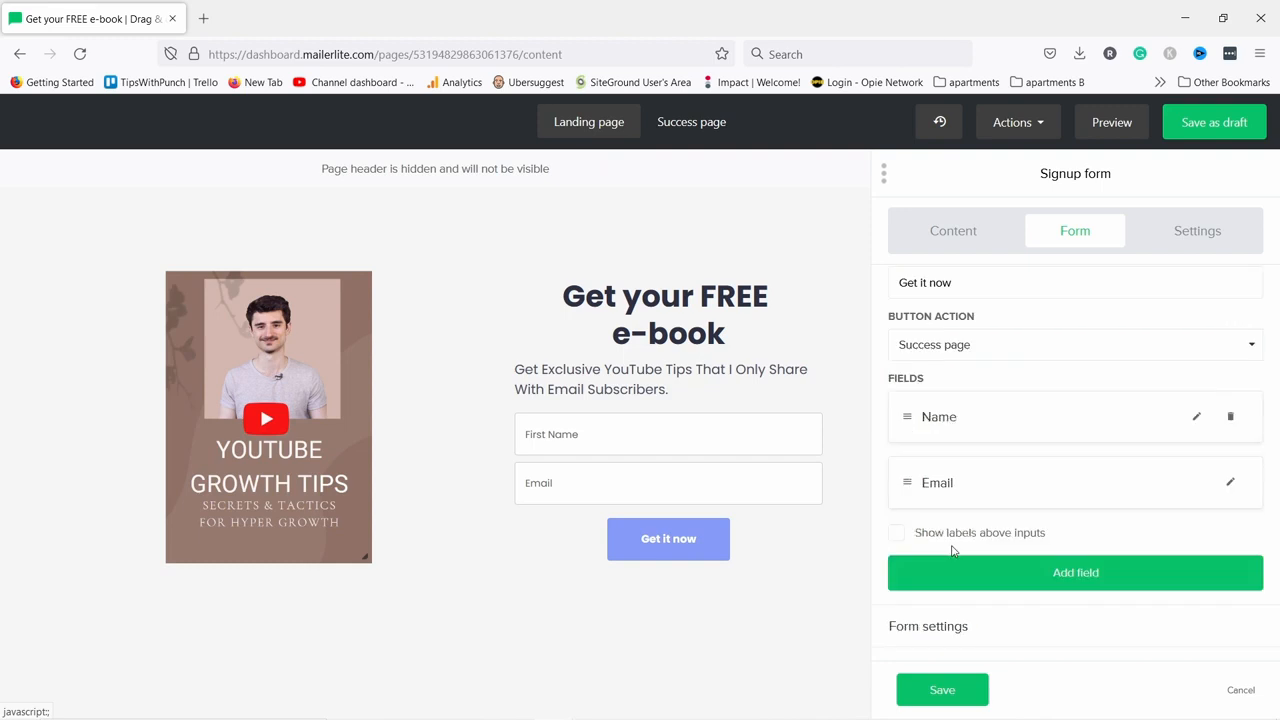
# Leave the Email field unchanged and show labels above the signup inputs.
pyautogui.click(1230, 485)
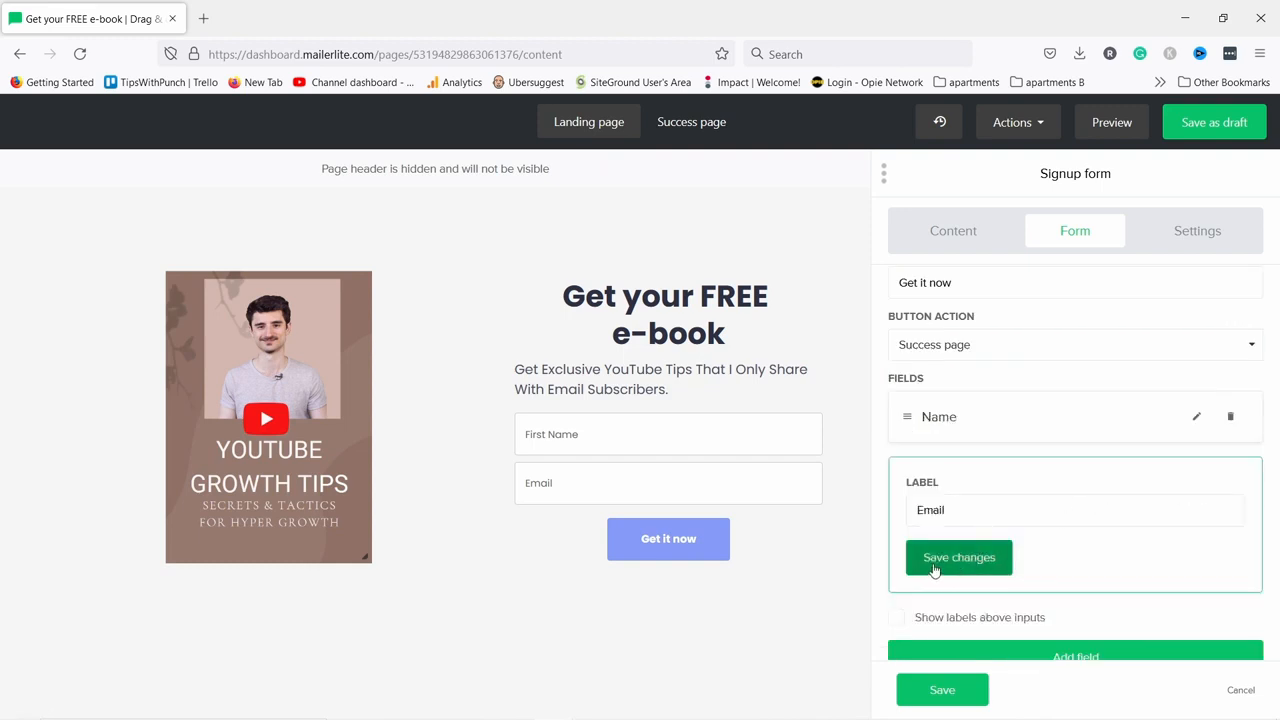
pyautogui.click(990, 556)
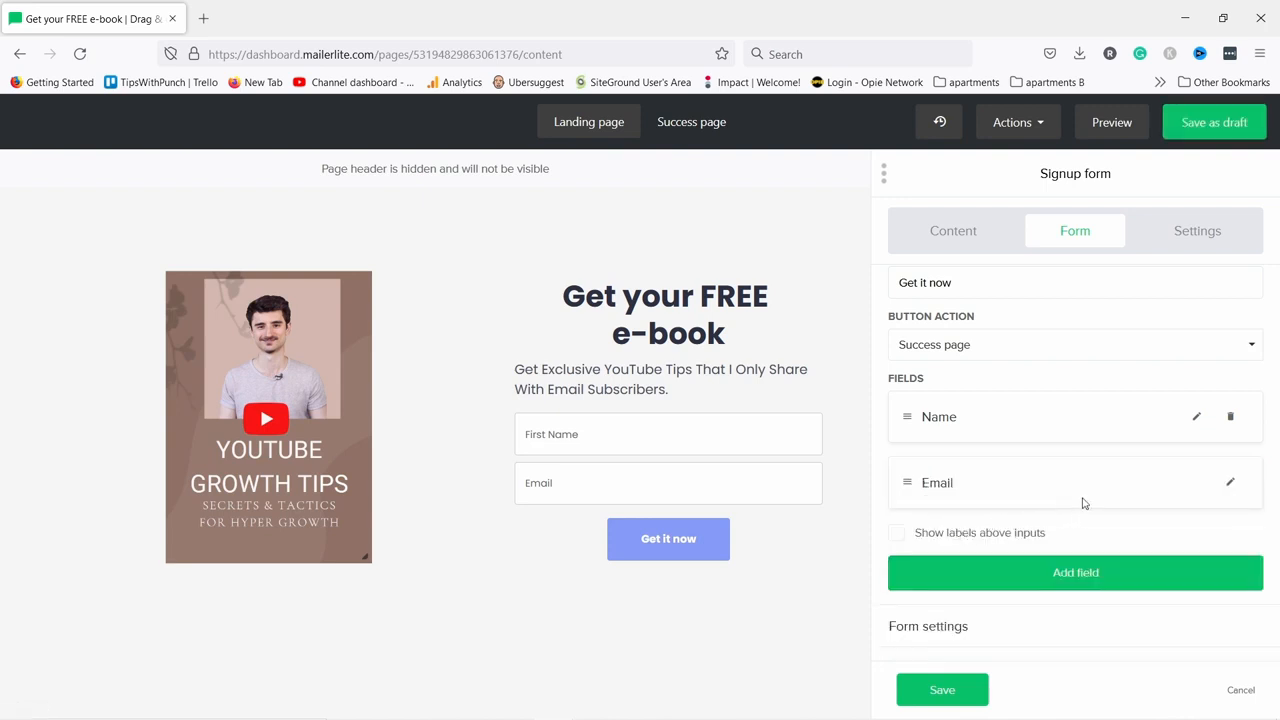
pyautogui.click(896, 533)
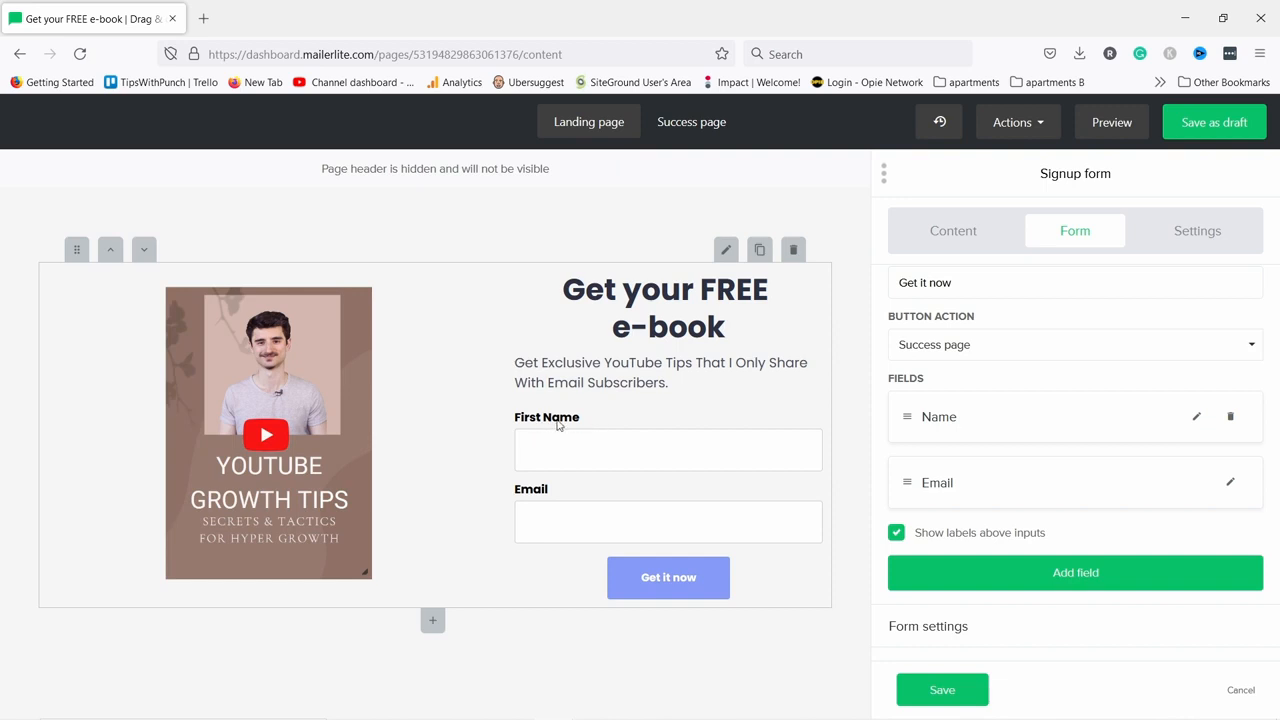
# Hide the input labels again and leave the privacy policy statement off.
pyautogui.click(899, 535)
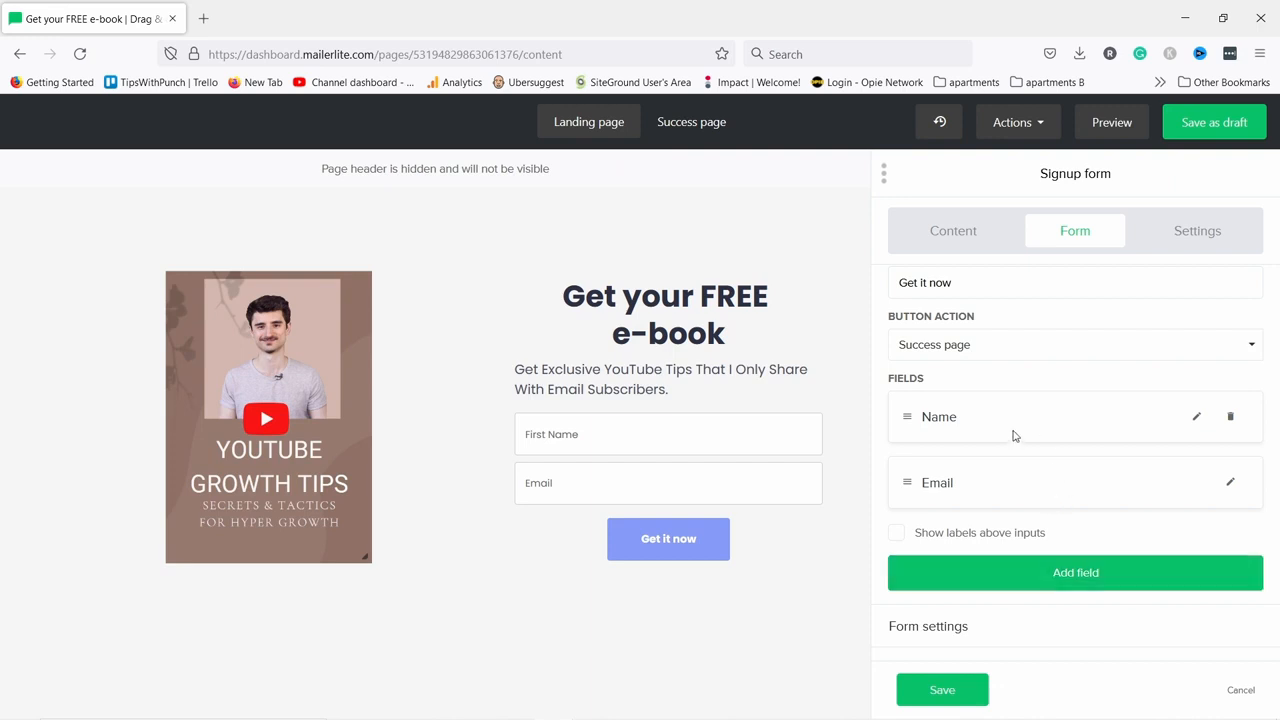
pyautogui.click(940, 629)
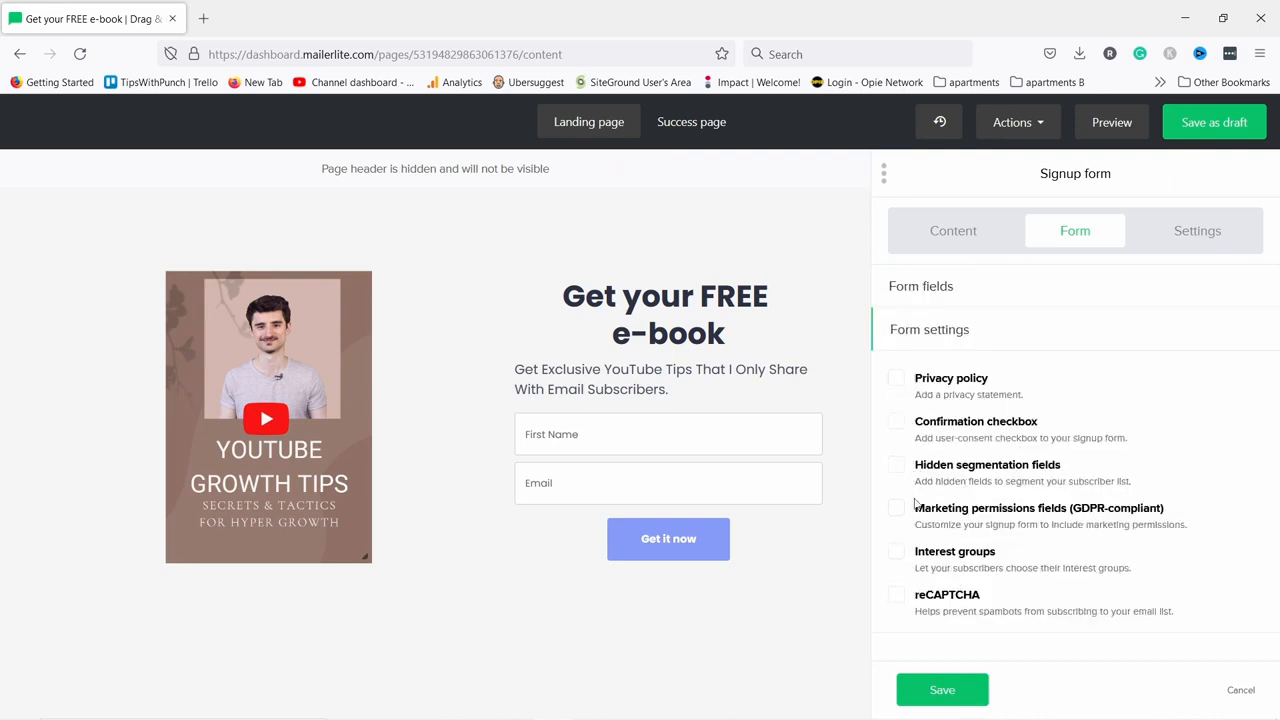
pyautogui.click(898, 381)
pyautogui.click(897, 381)
# Leave reCAPTCHA disabled and save the signup form.
pyautogui.click(897, 596)
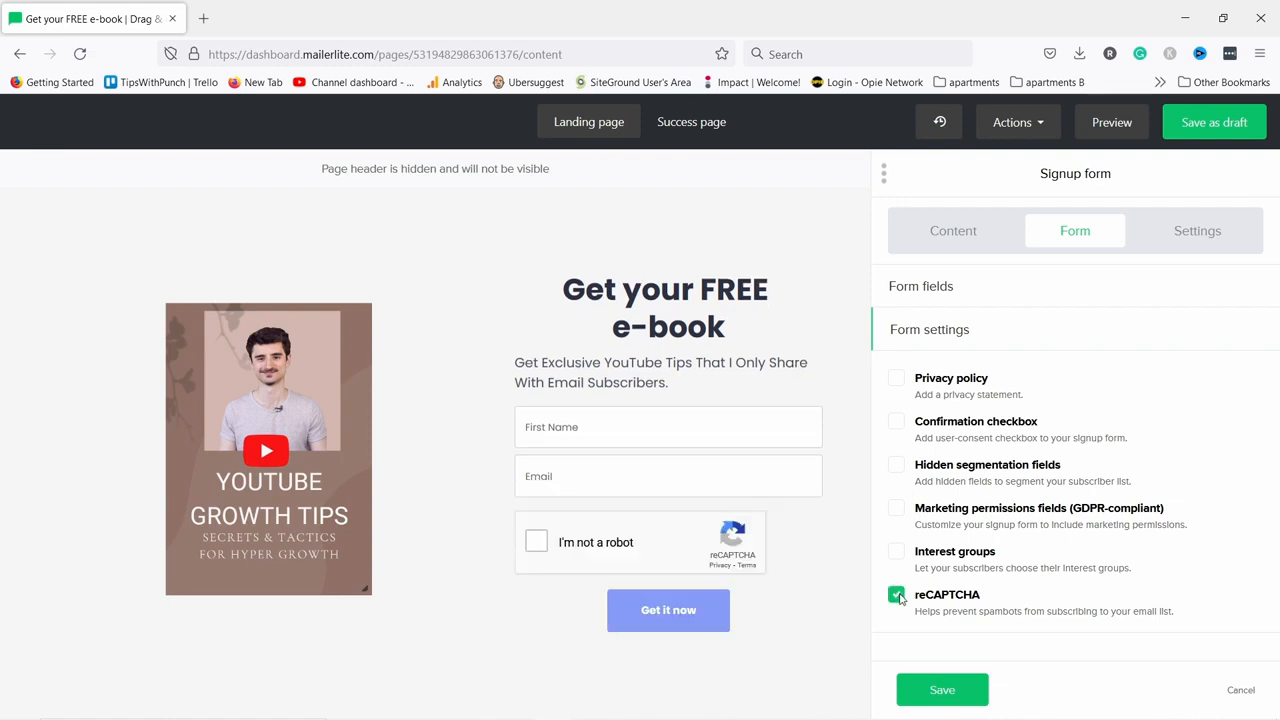
pyautogui.click(897, 596)
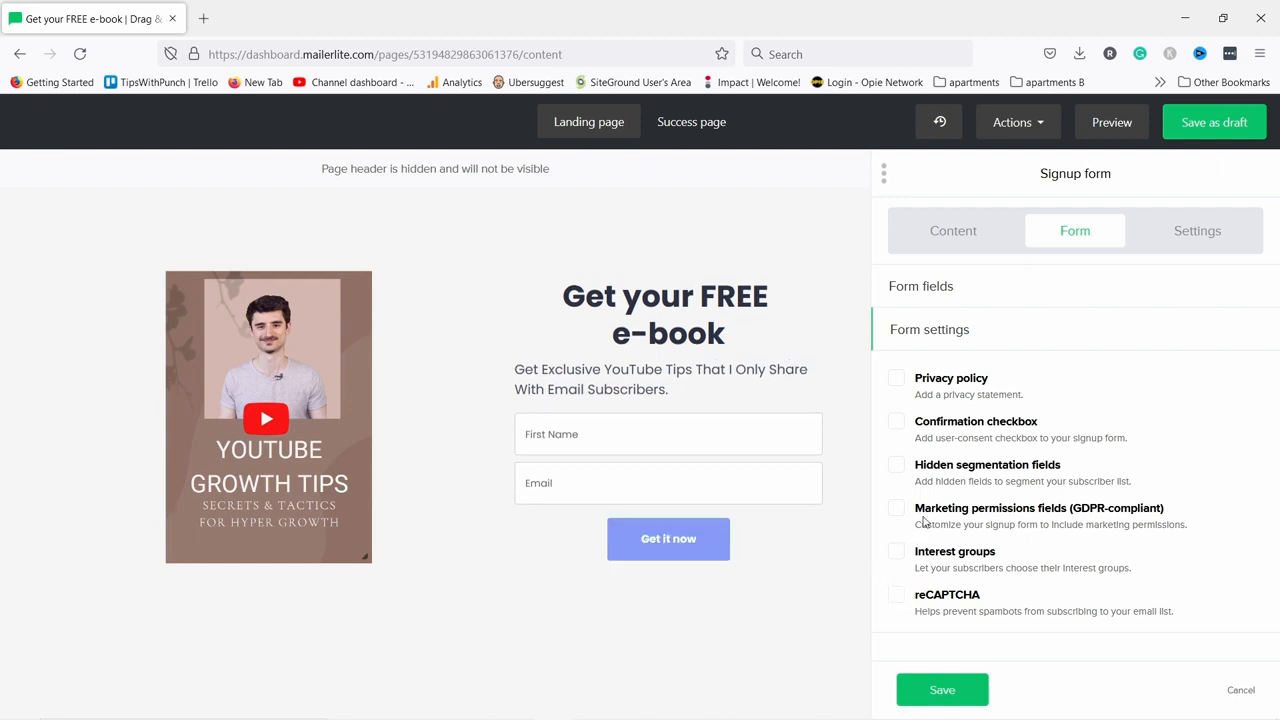
pyautogui.click(950, 688)
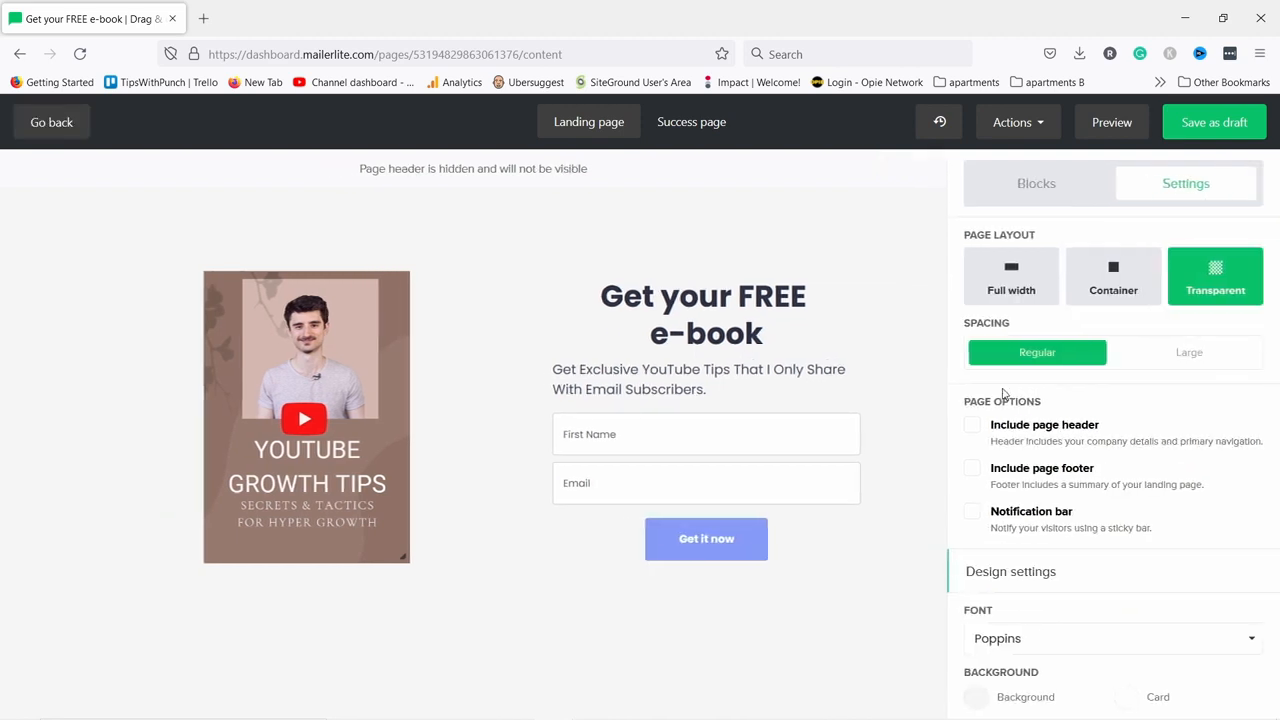
# Try left, right and full-width alignment for the 'Get it now' button, then save its style.
pyautogui.click(646, 428)
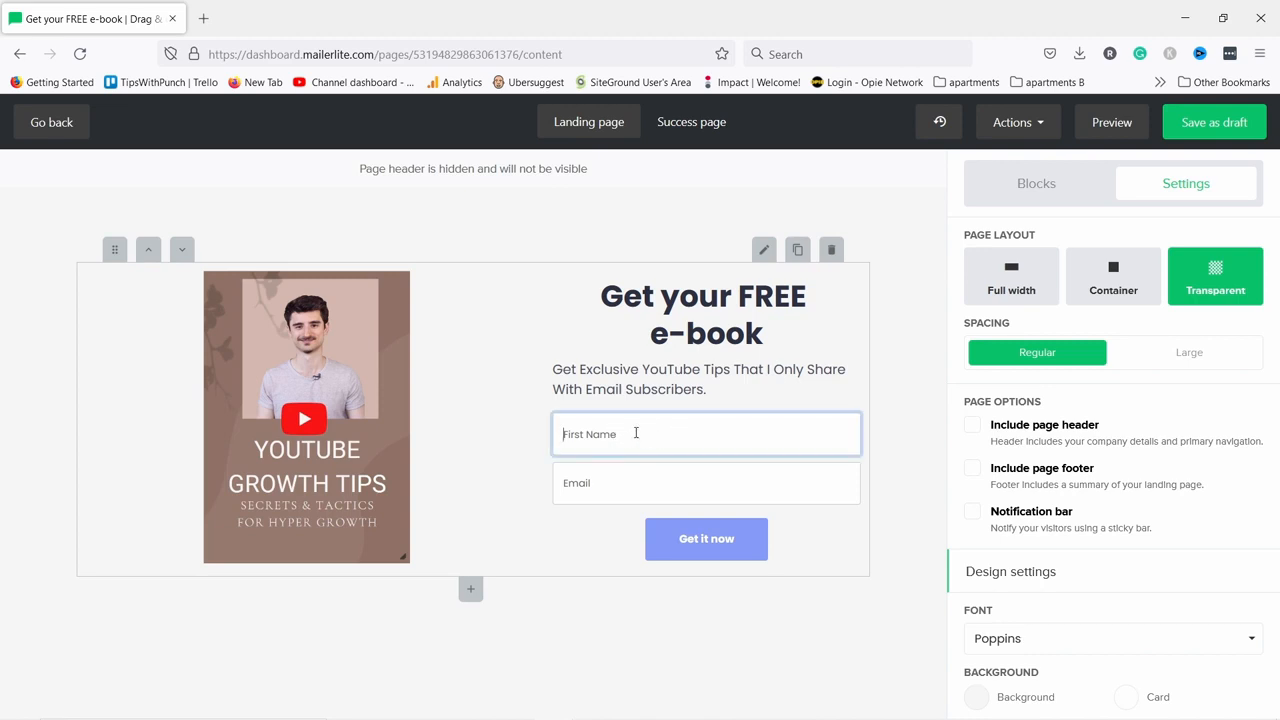
pyautogui.click(624, 434)
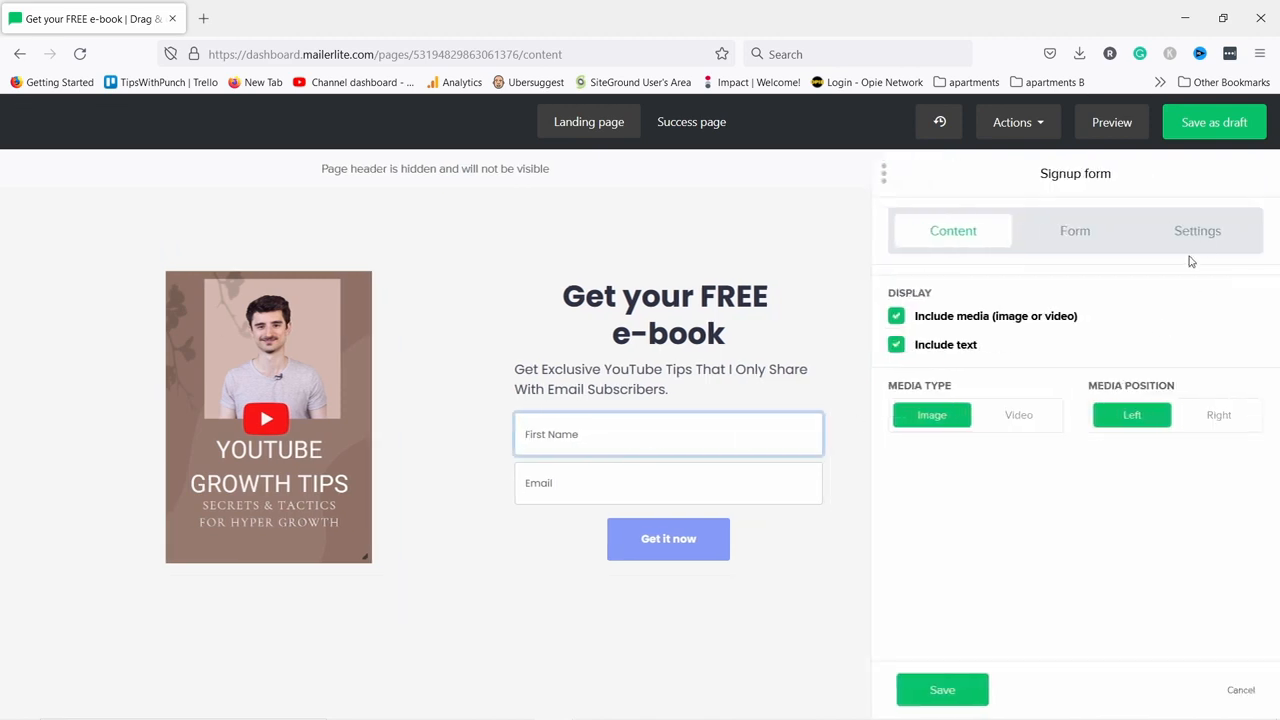
pyautogui.click(1214, 231)
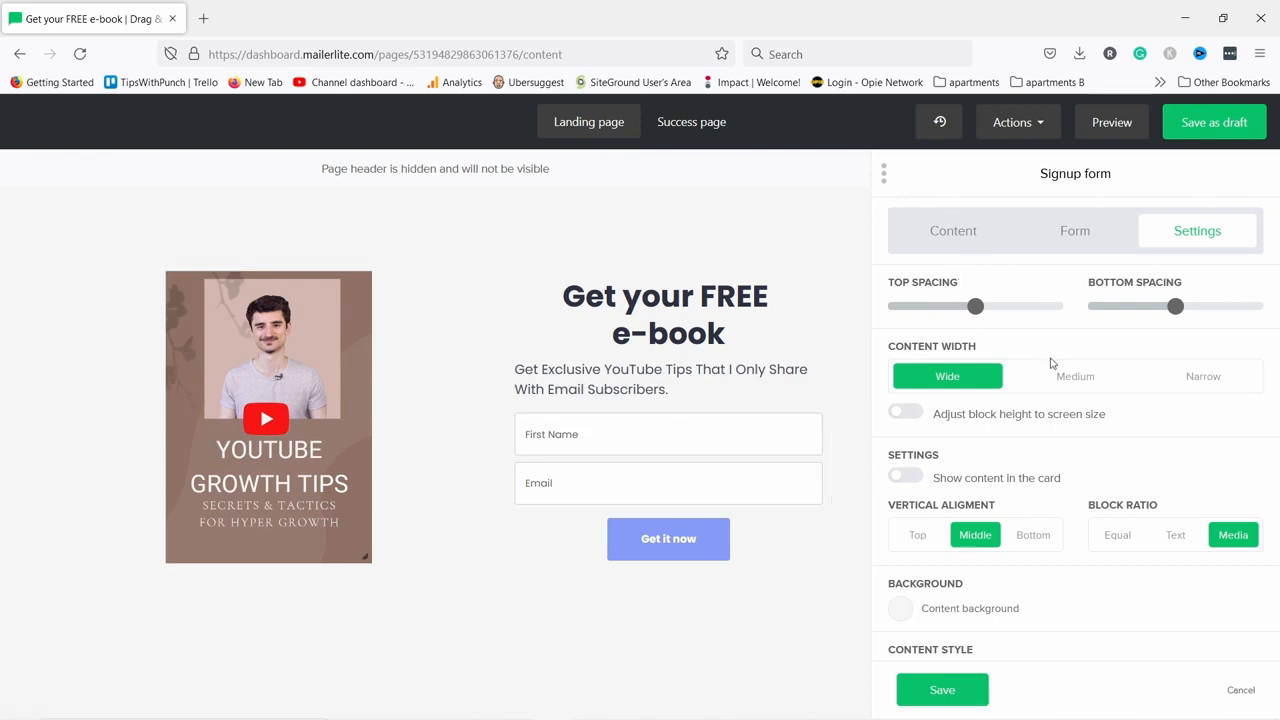
pyautogui.scroll(-2, 1051, 363)
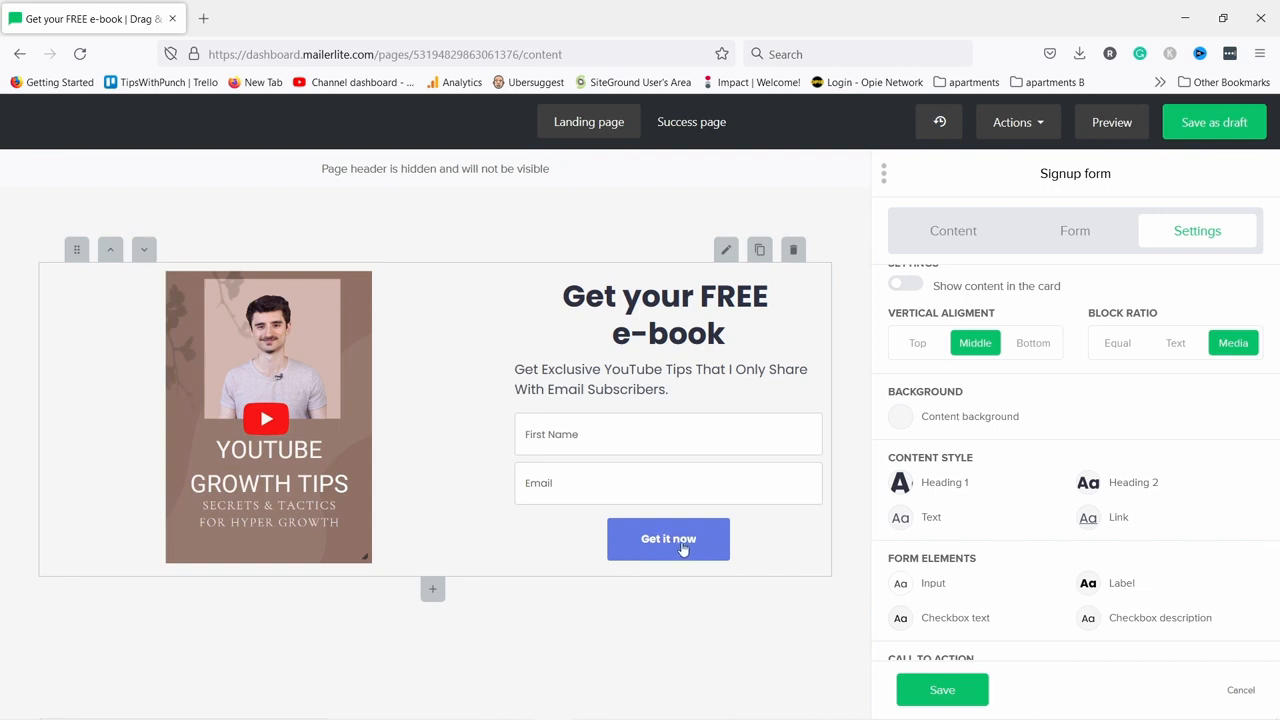
pyautogui.scroll(-2, 1046, 520)
pyautogui.scroll(-1, 1032, 507)
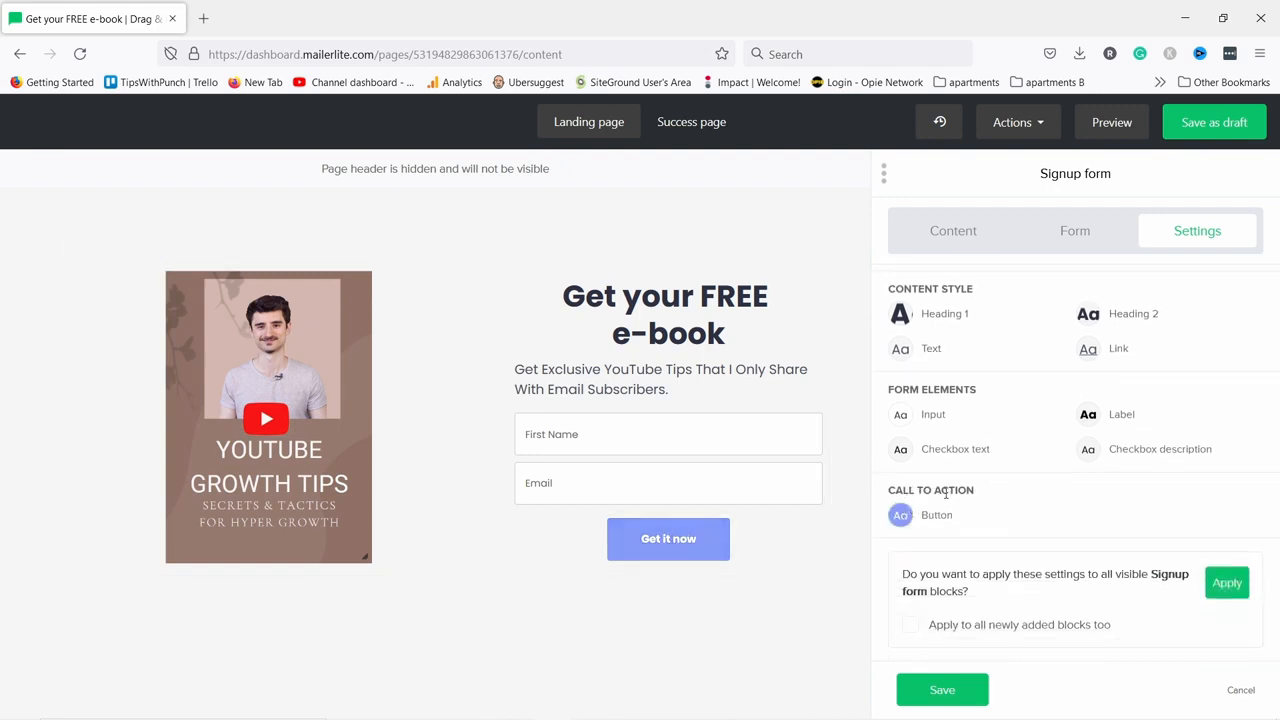
pyautogui.click(901, 516)
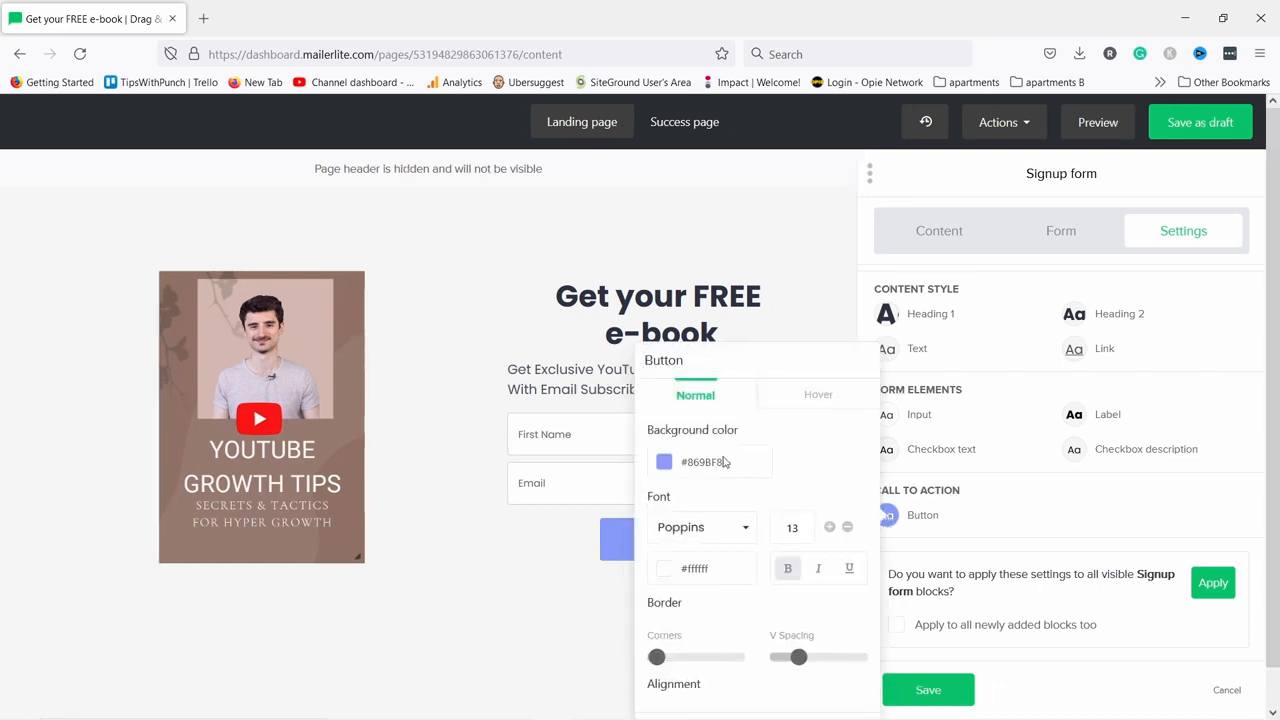
pyautogui.scroll(-2, 754, 597)
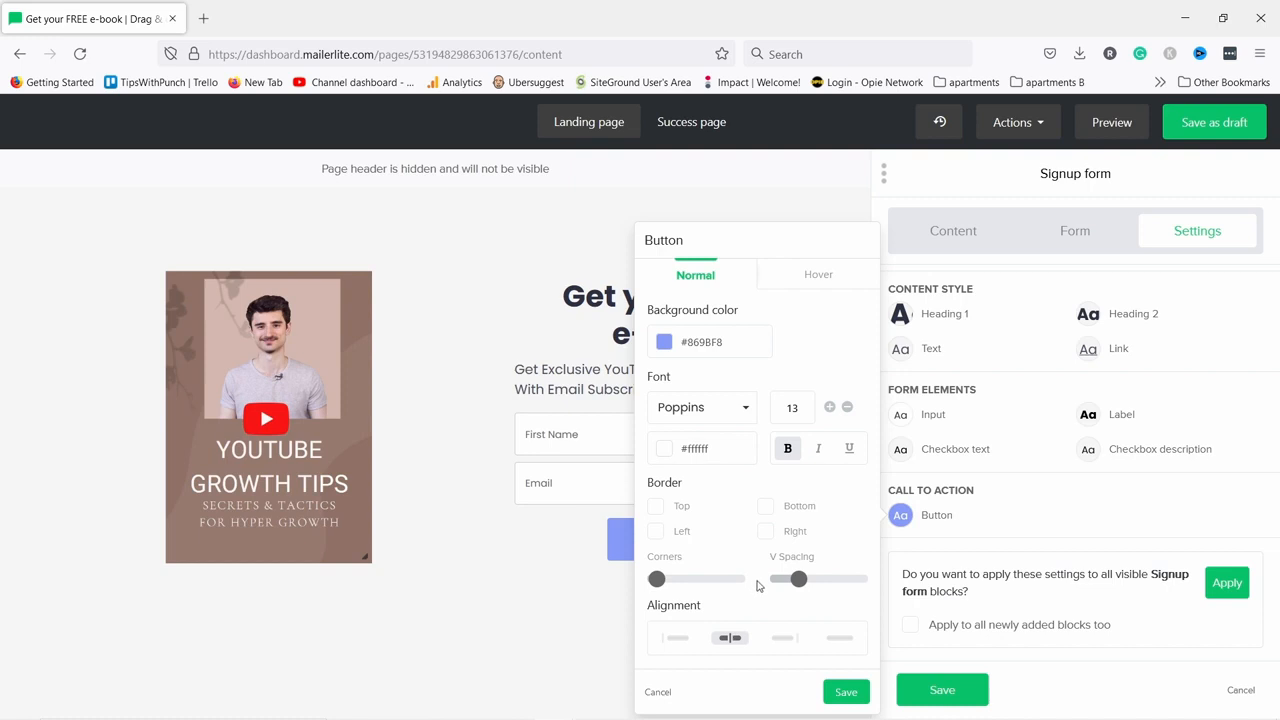
pyautogui.click(680, 640)
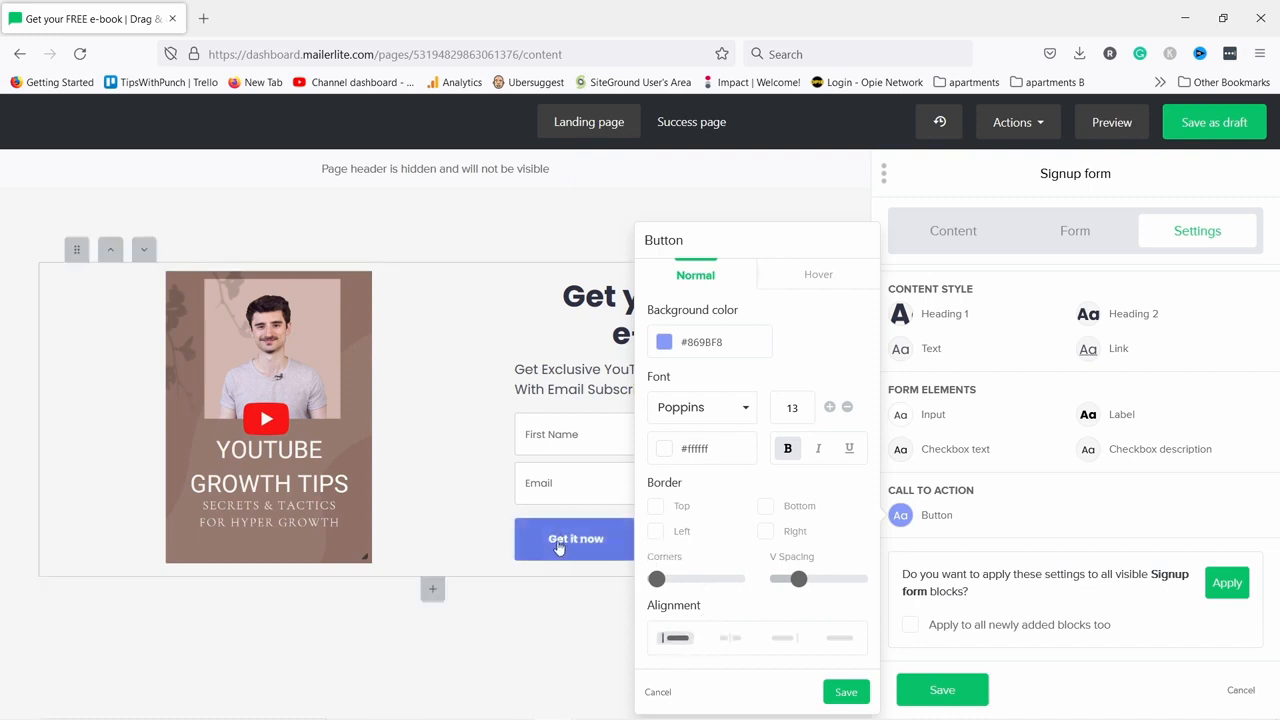
pyautogui.click(781, 640)
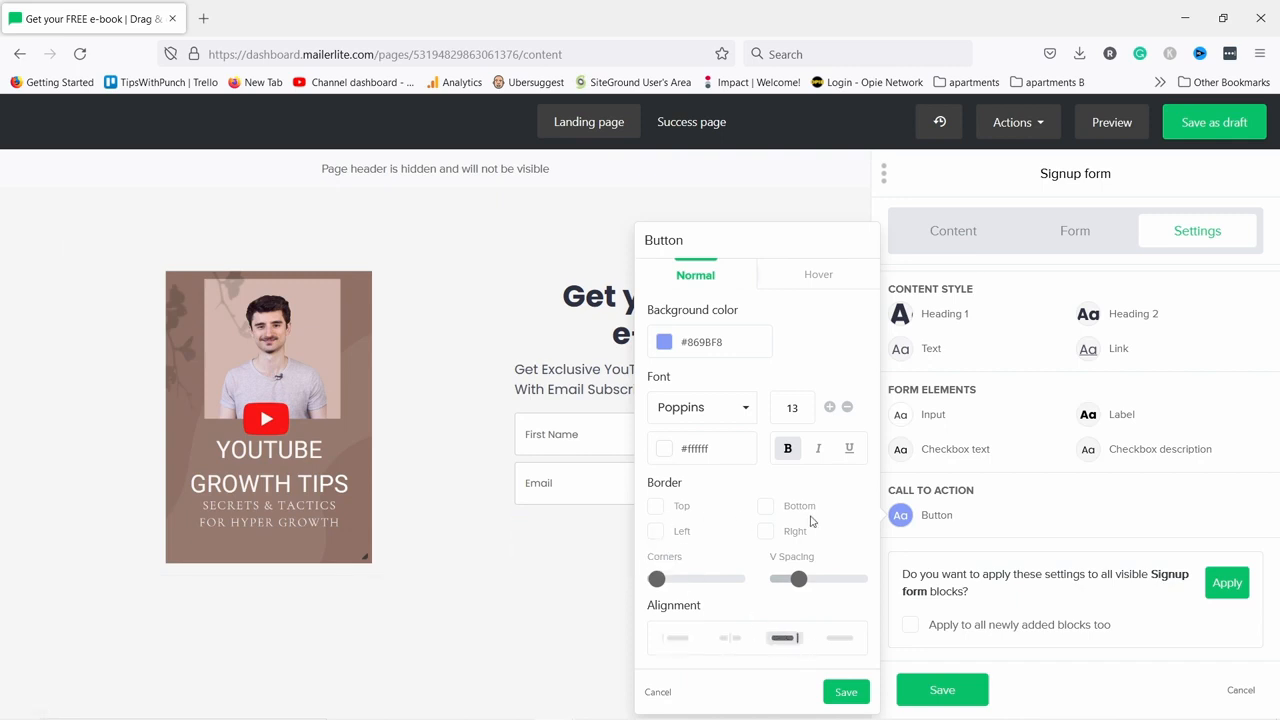
pyautogui.click(838, 638)
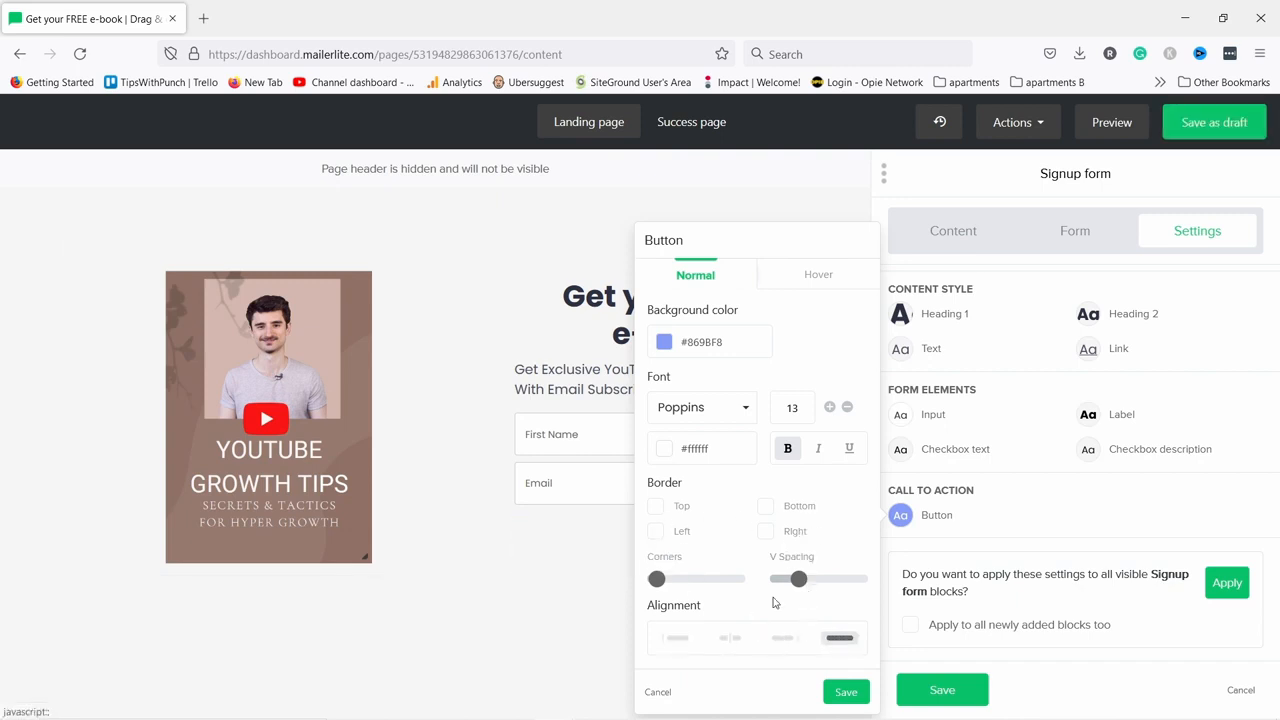
pyautogui.click(843, 693)
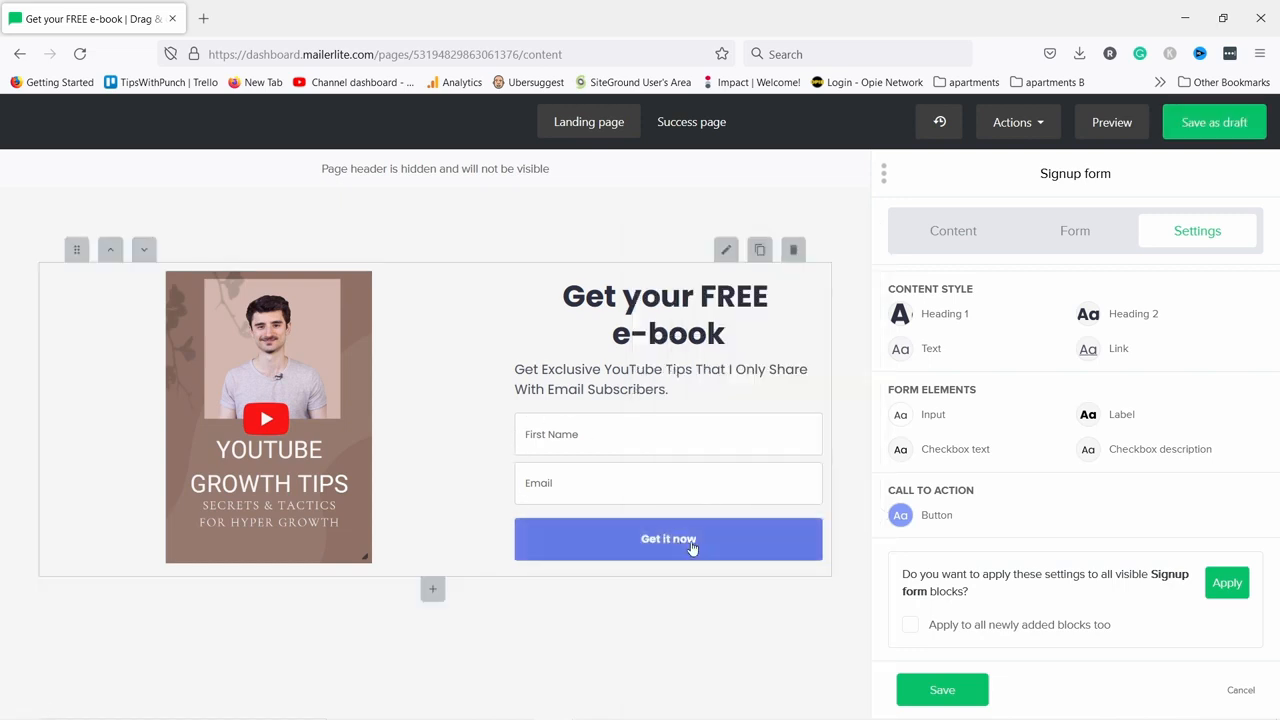
# Raise the 'Get it now' button text size to 18 and save the button style.
pyautogui.click(900, 516)
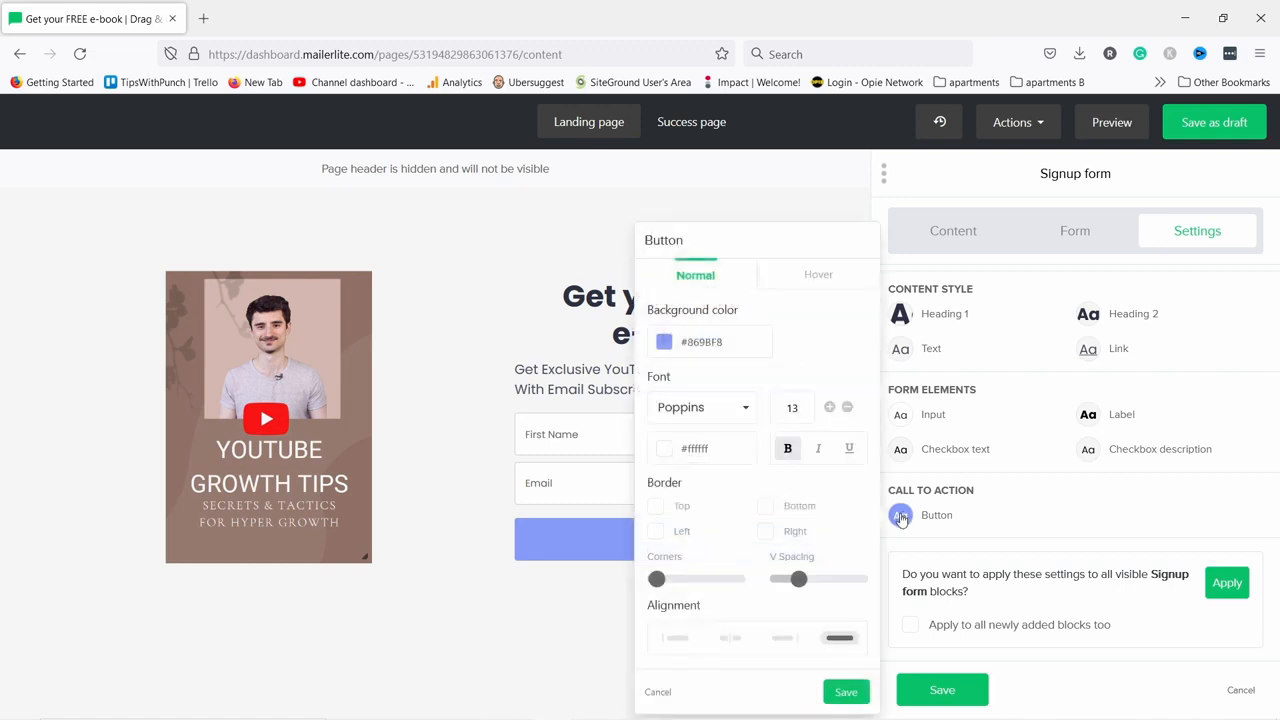
pyautogui.click(829, 408)
pyautogui.click(829, 408)
pyautogui.click(829, 408)
pyautogui.click(828, 408)
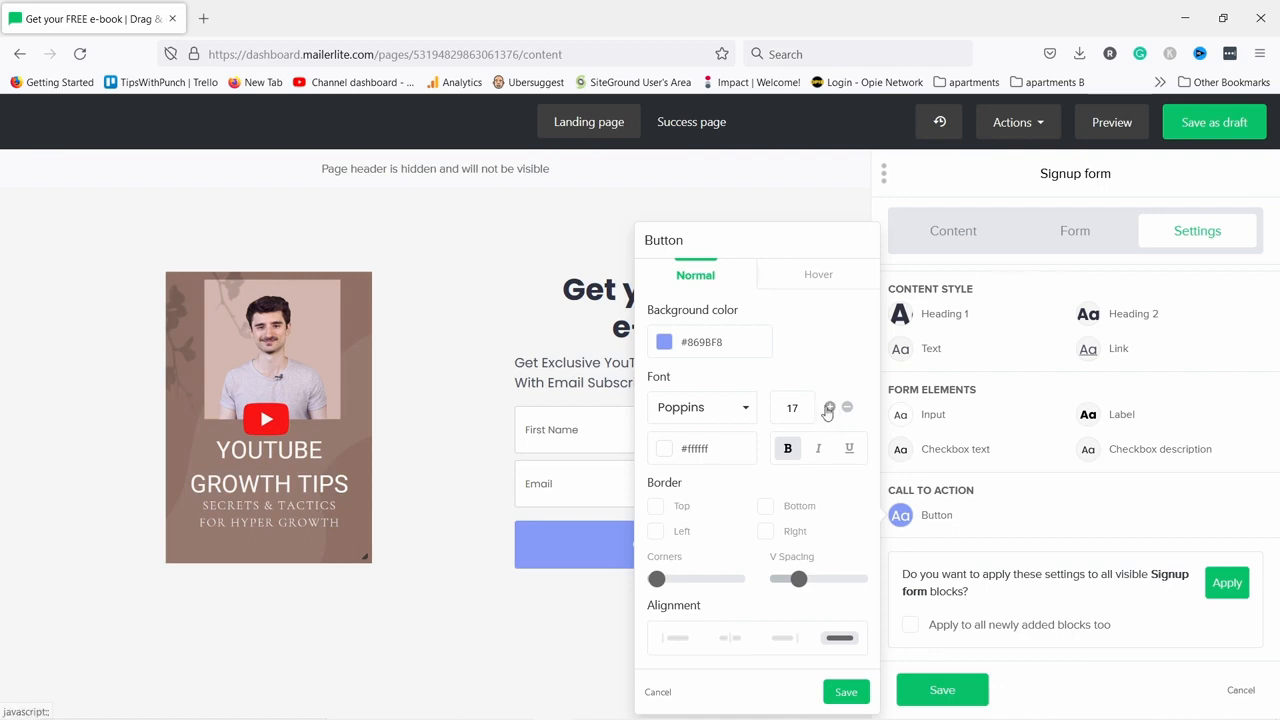
pyautogui.click(829, 408)
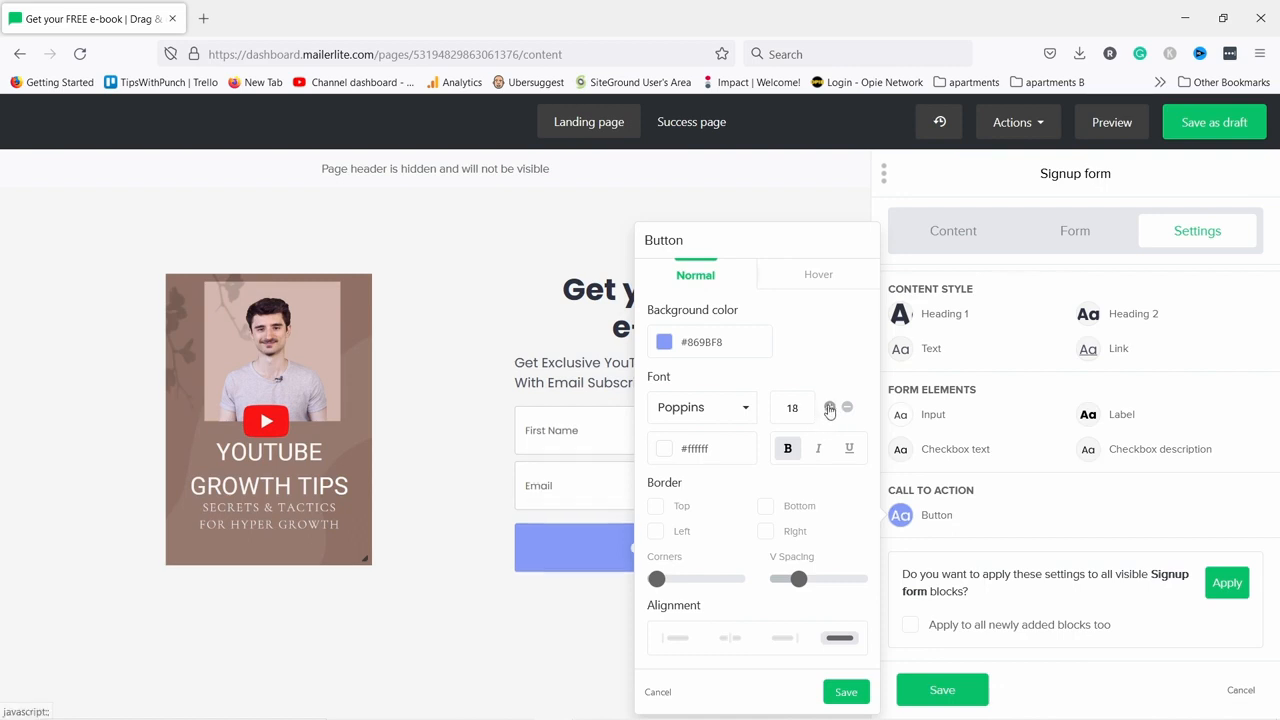
pyautogui.click(846, 691)
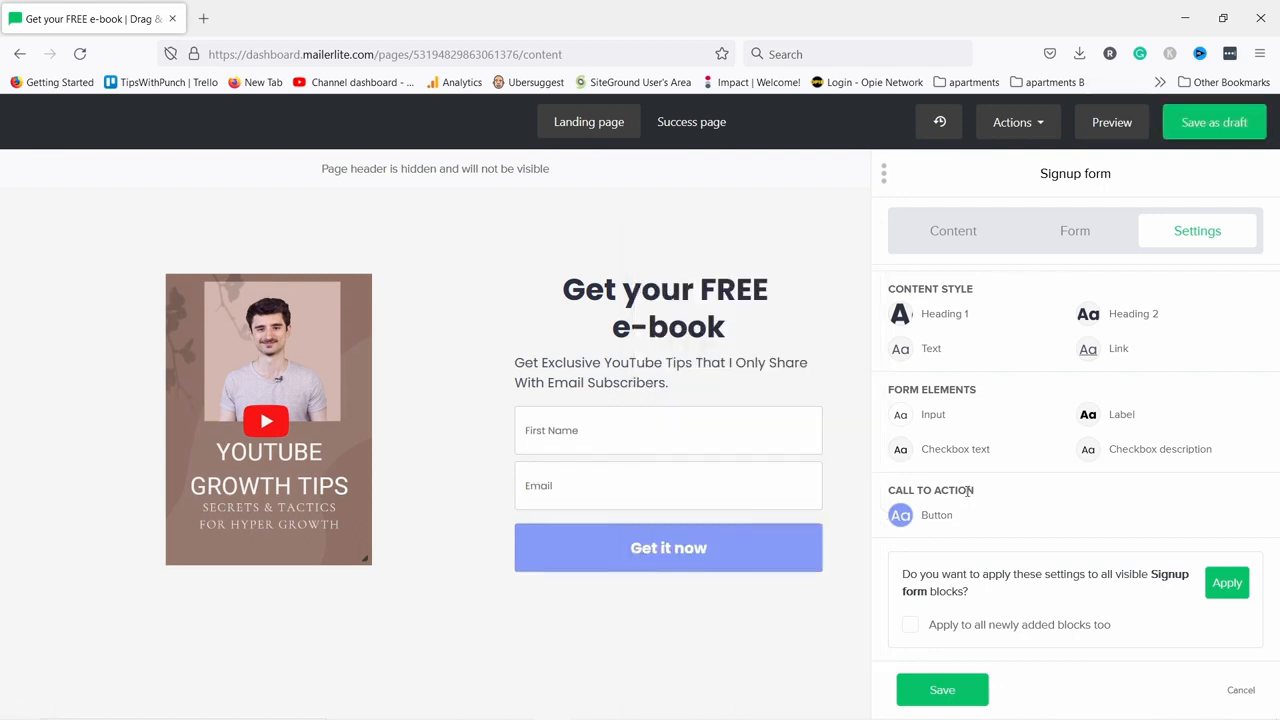
pyautogui.scroll(4, 1193, 485)
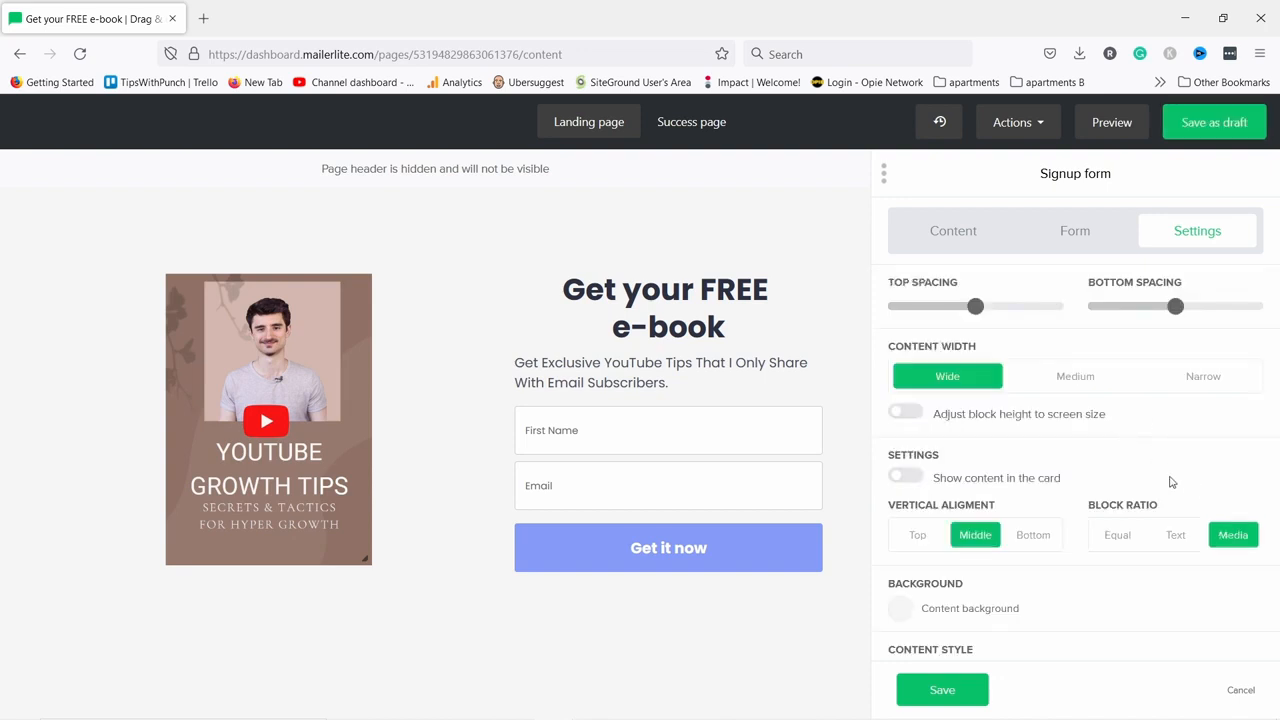
pyautogui.scroll(-3, 1137, 565)
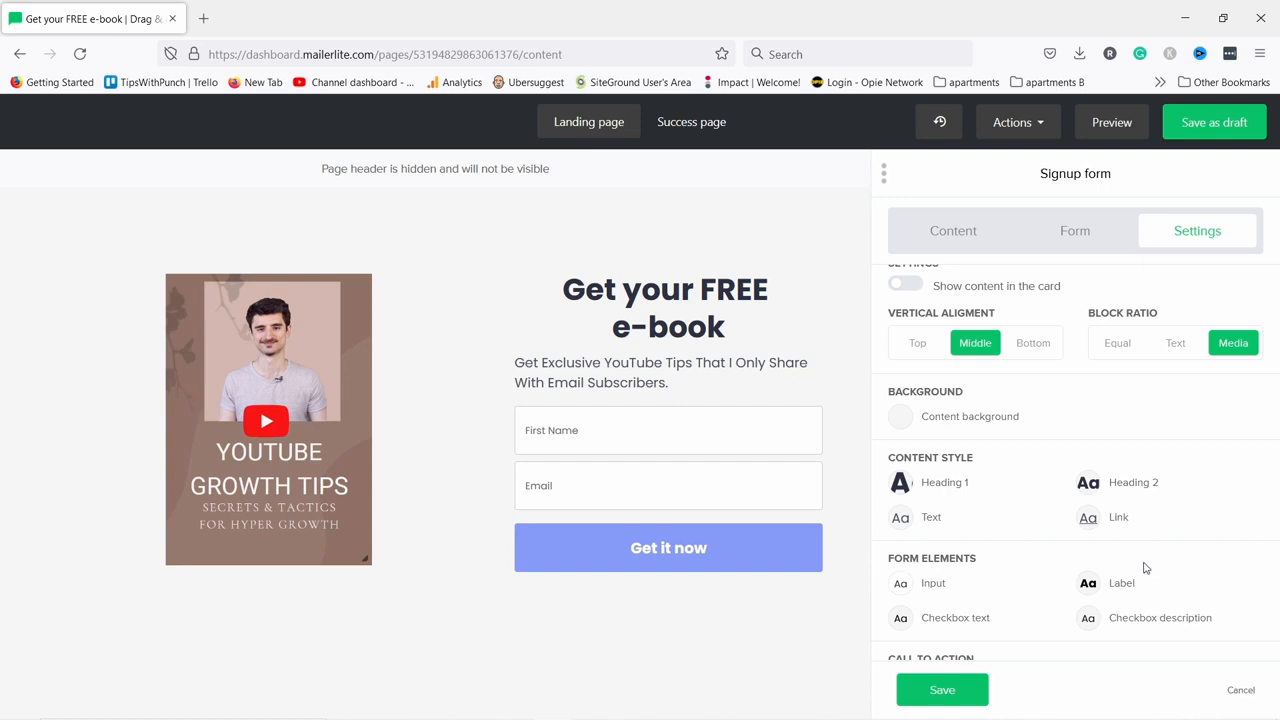
pyautogui.scroll(2, 1080, 552)
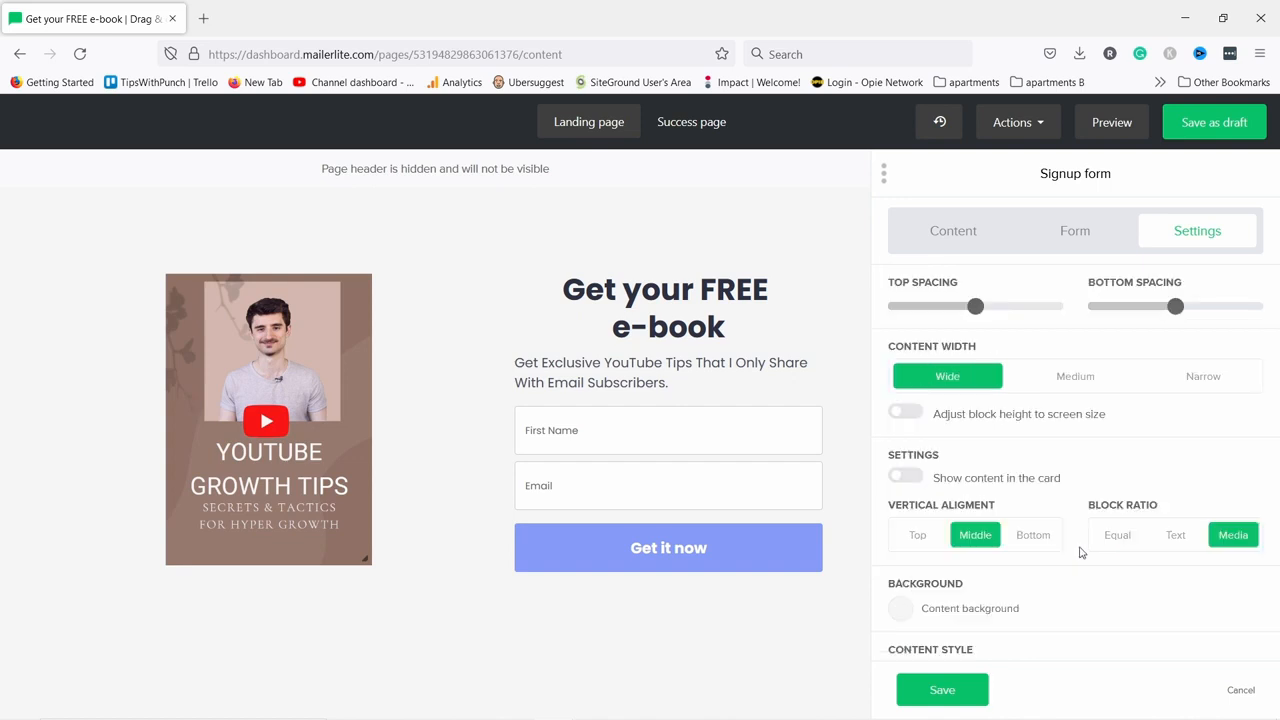
# Save the signup form block and review the page's Layout and Design settings.
pyautogui.click(943, 692)
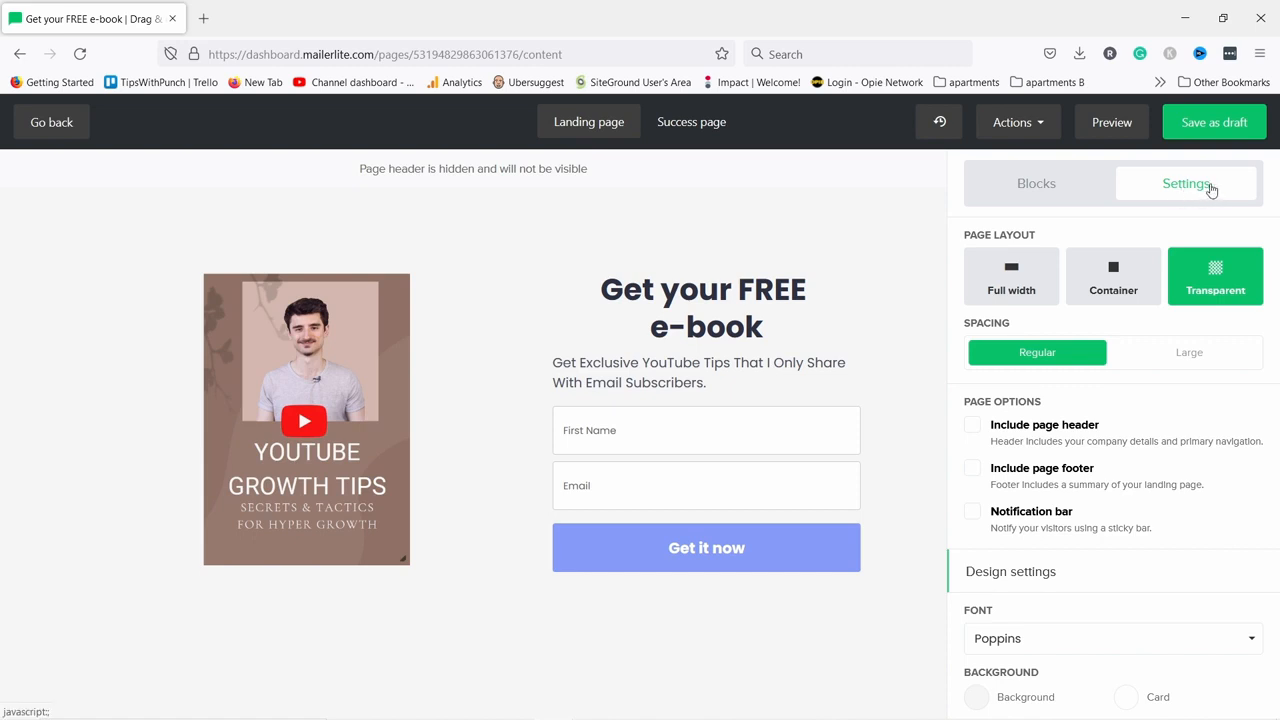
pyautogui.scroll(-4, 1143, 357)
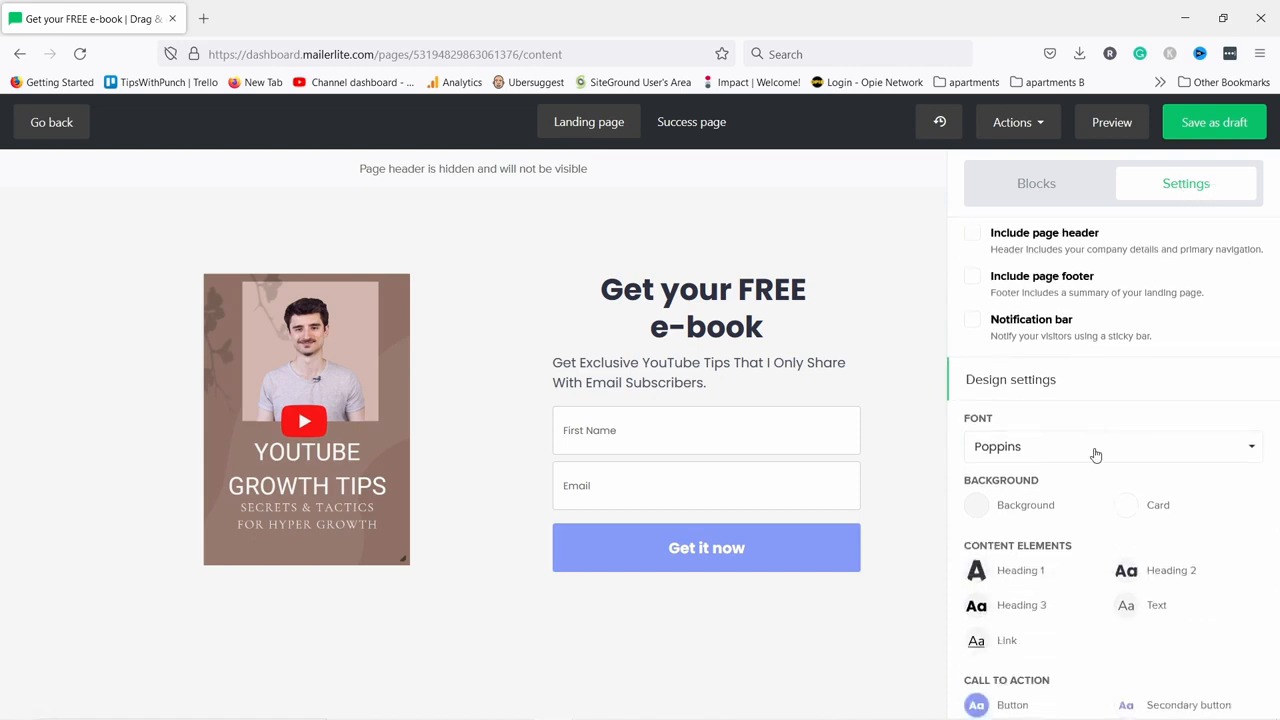
pyautogui.scroll(-2, 1085, 450)
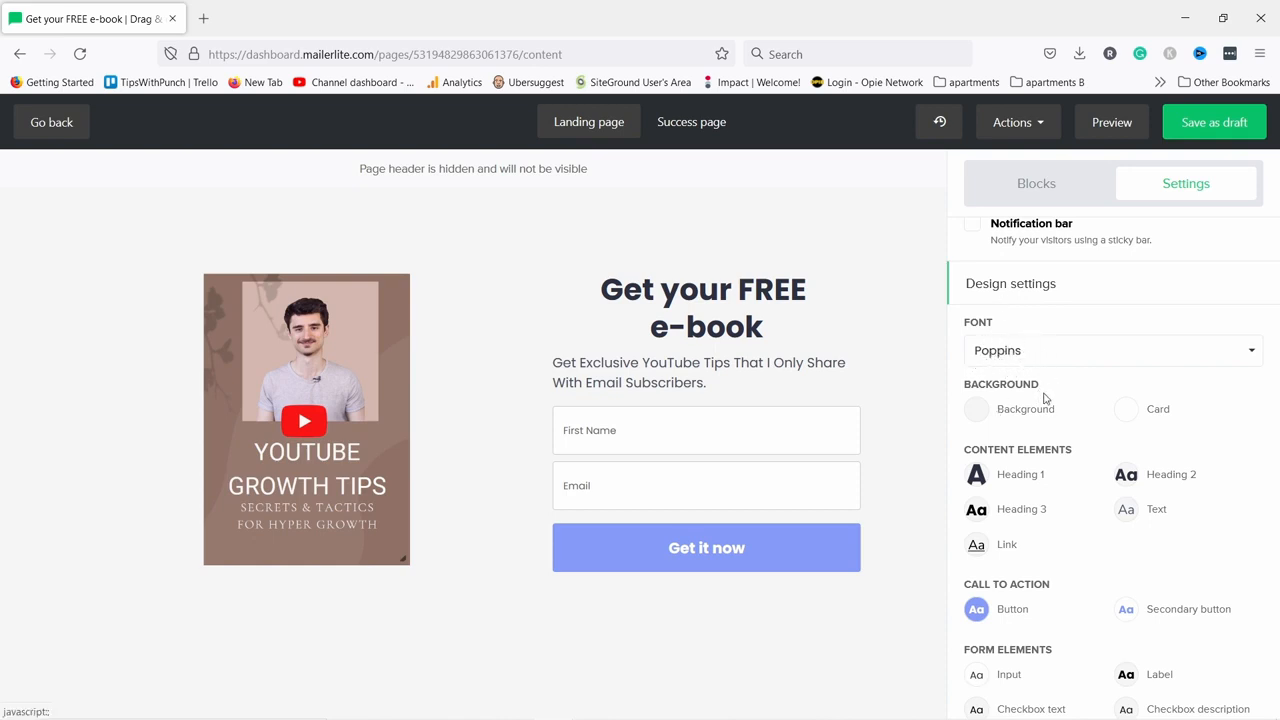
pyautogui.scroll(-2, 1050, 395)
pyautogui.scroll(-1, 1066, 372)
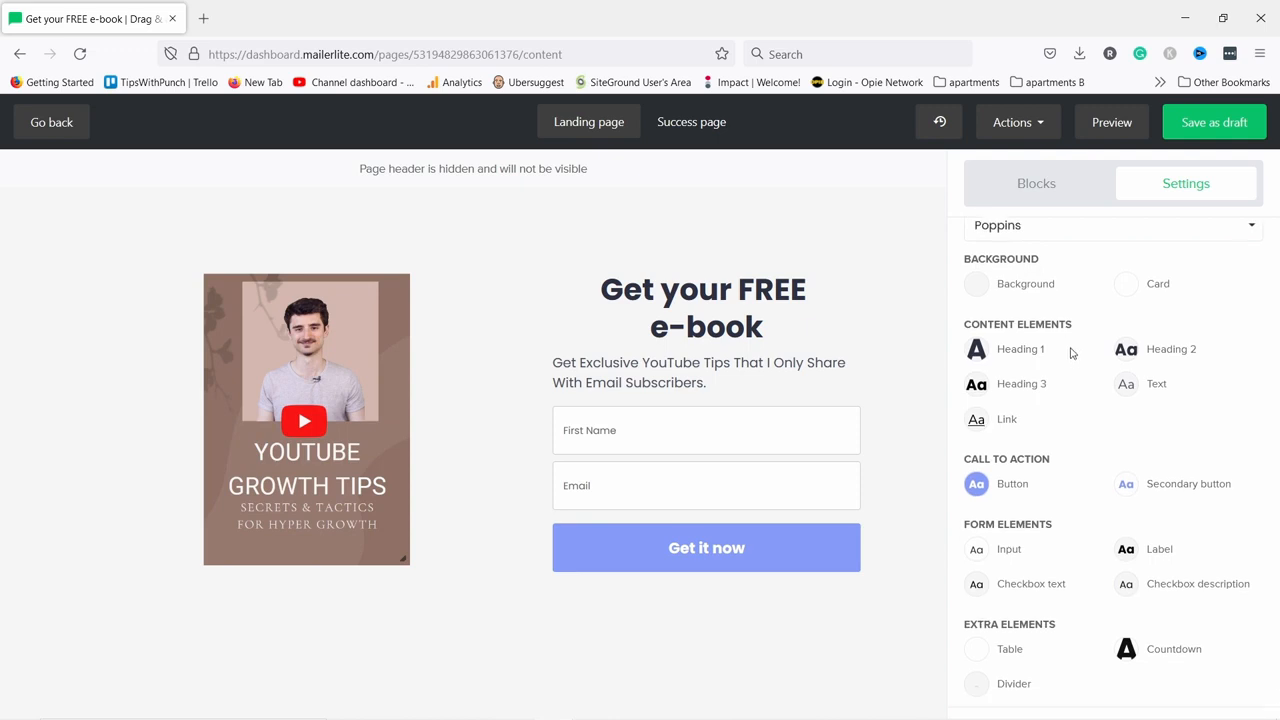
pyautogui.scroll(5, 1110, 450)
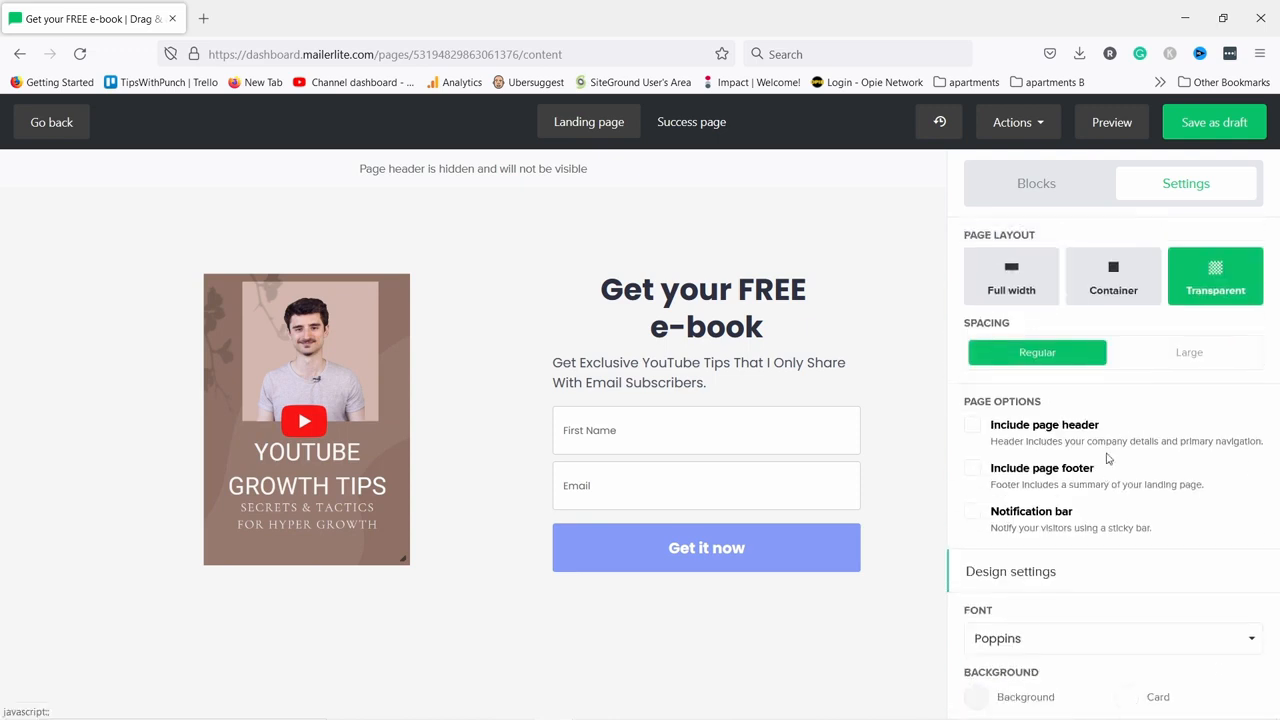
# Drag a Survey block from the Blocks library below the form, then delete it.
pyautogui.click(1040, 186)
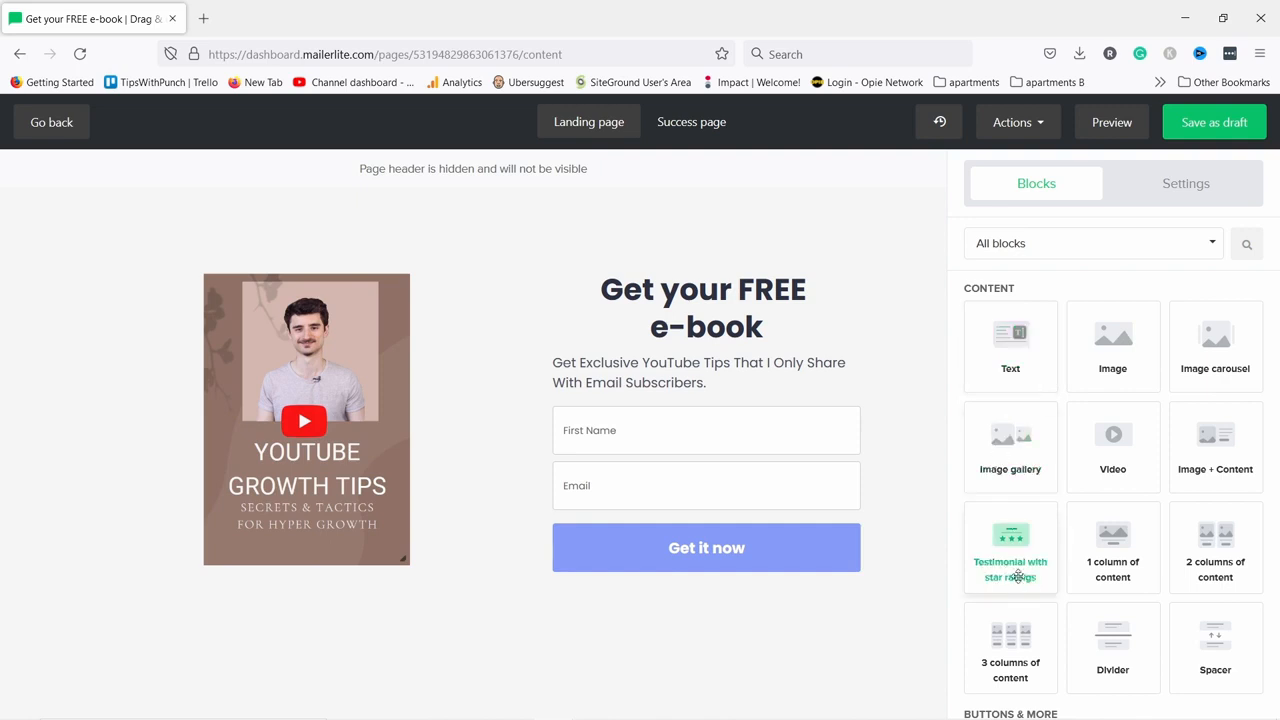
pyautogui.scroll(-3, 1177, 332)
pyautogui.scroll(-3, 1177, 332)
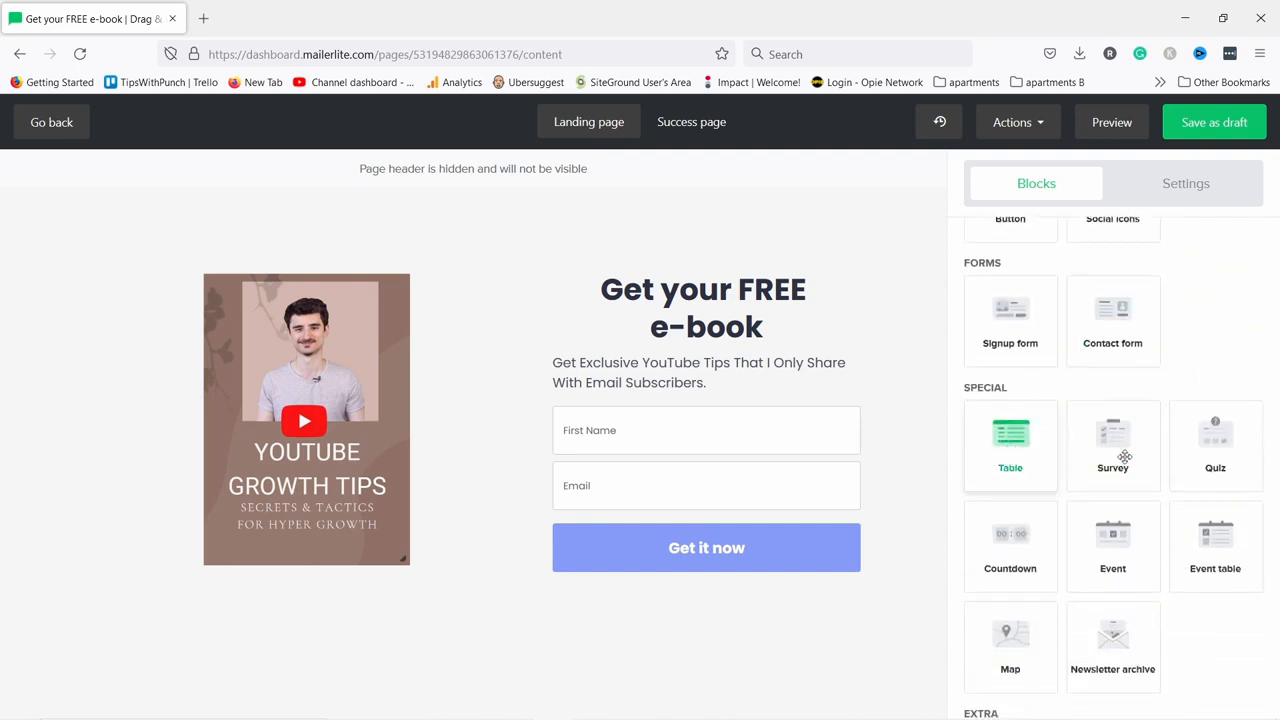
pyautogui.moveTo(1113, 443); pyautogui.dragTo(555, 614)
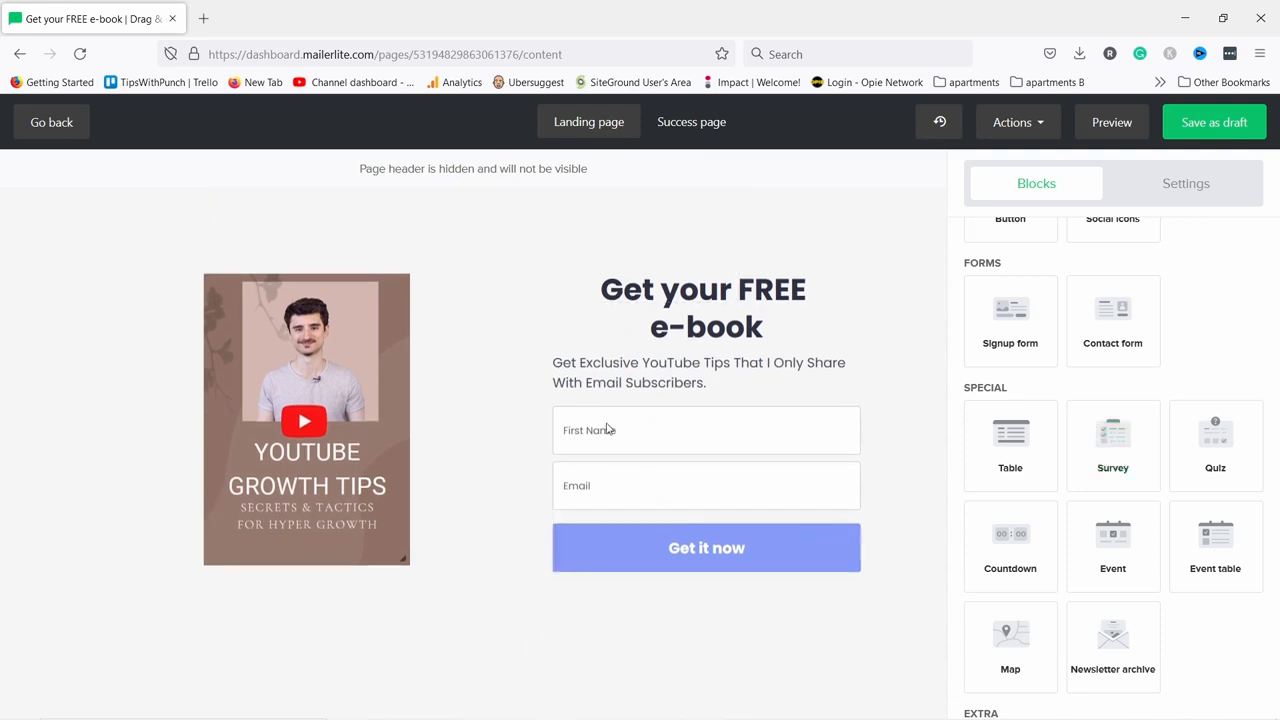
pyautogui.scroll(-3, 440, 366)
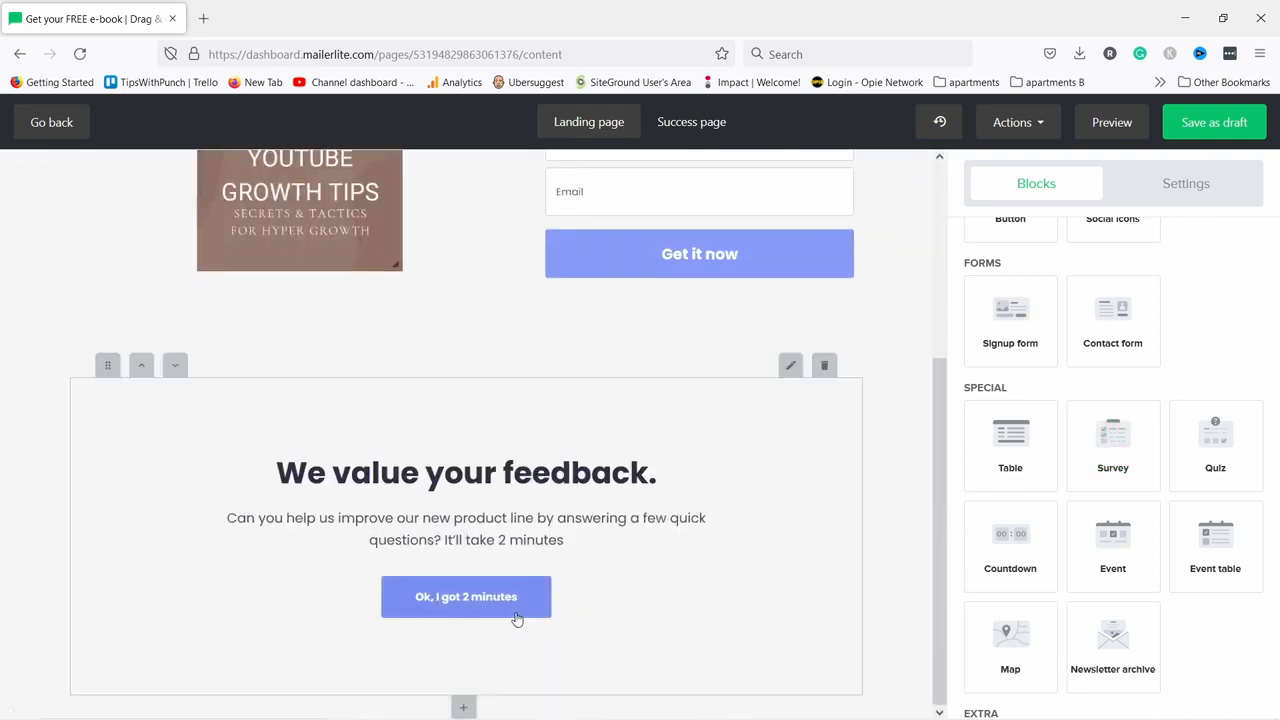
pyautogui.click(824, 365)
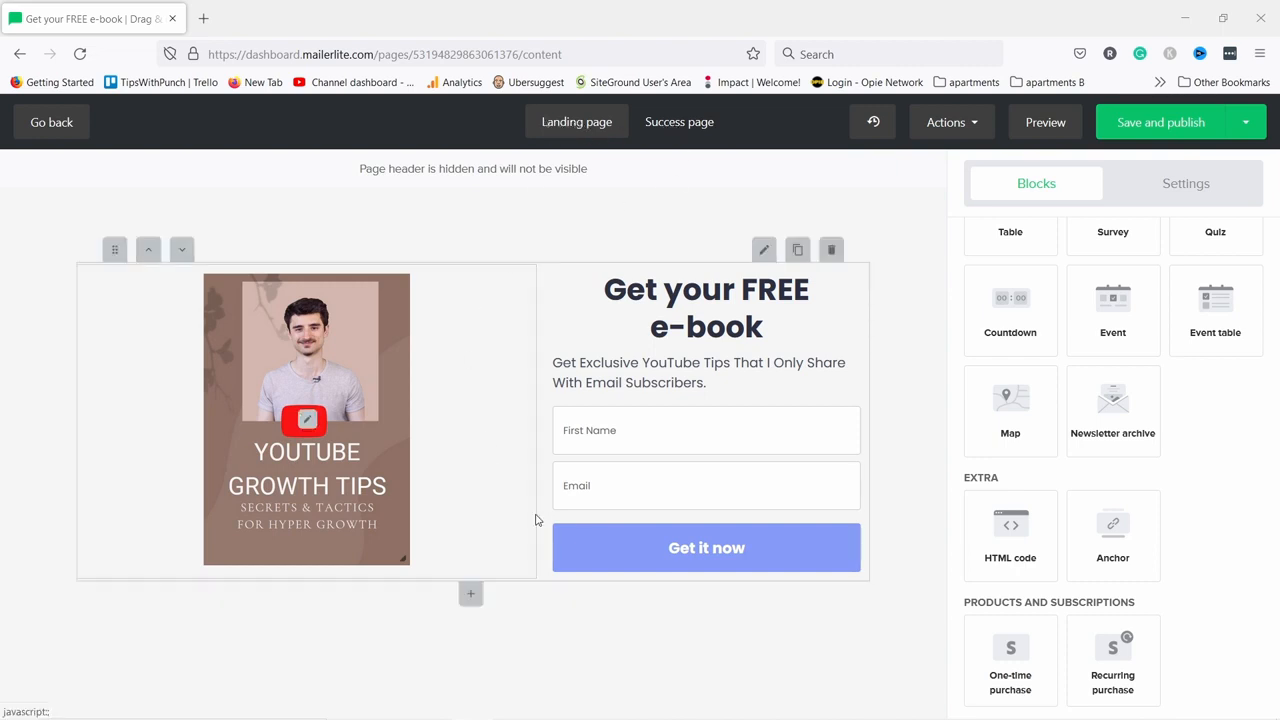
# Replace the success page's line under THANK YOU! with 'Your e-book will be in your inbox within a few minutes!'.
pyautogui.click(666, 124)
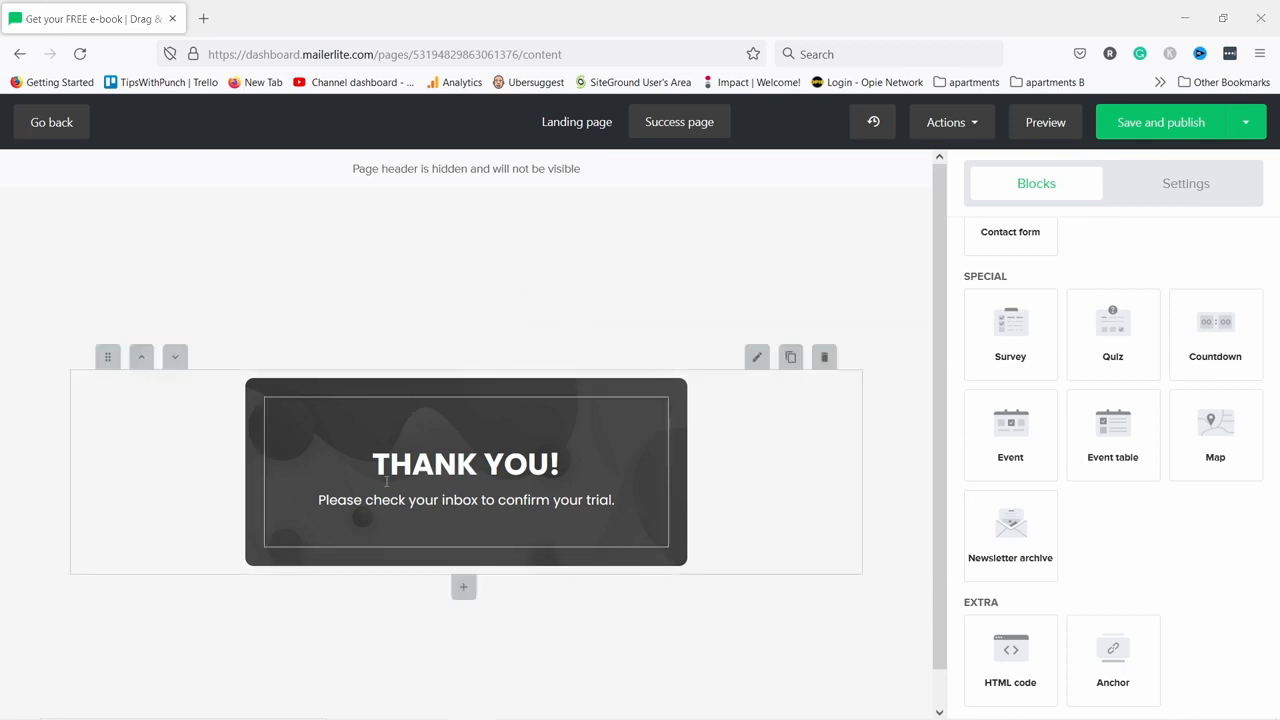
pyautogui.click(338, 503)
pyautogui.moveTo(318, 499); pyautogui.dragTo(614, 500)
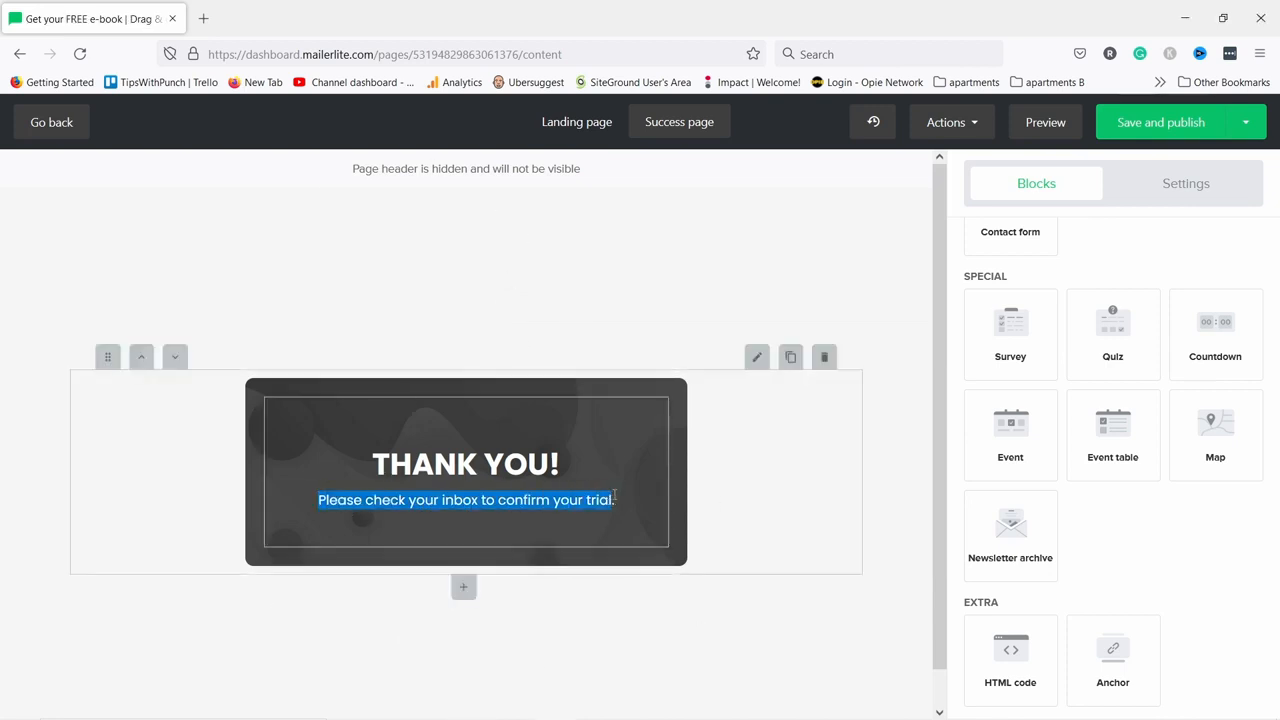
pyautogui.rightClick(596, 496)
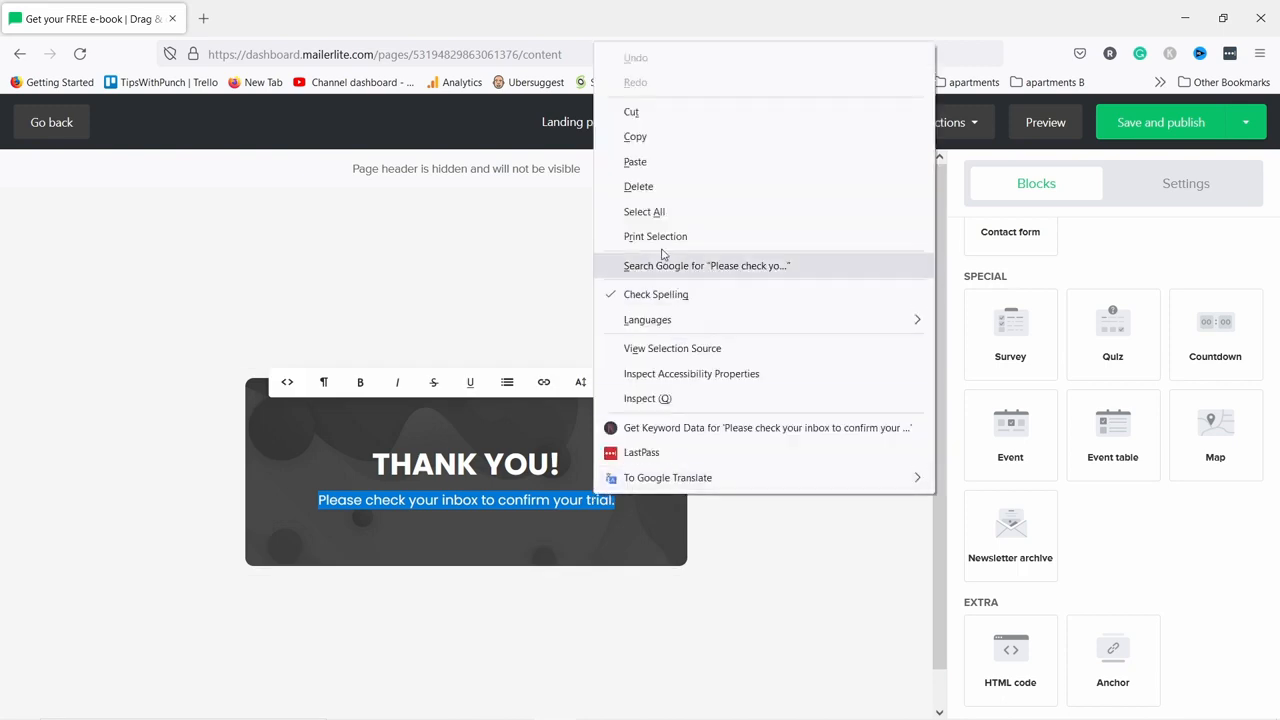
pyautogui.click(632, 164)
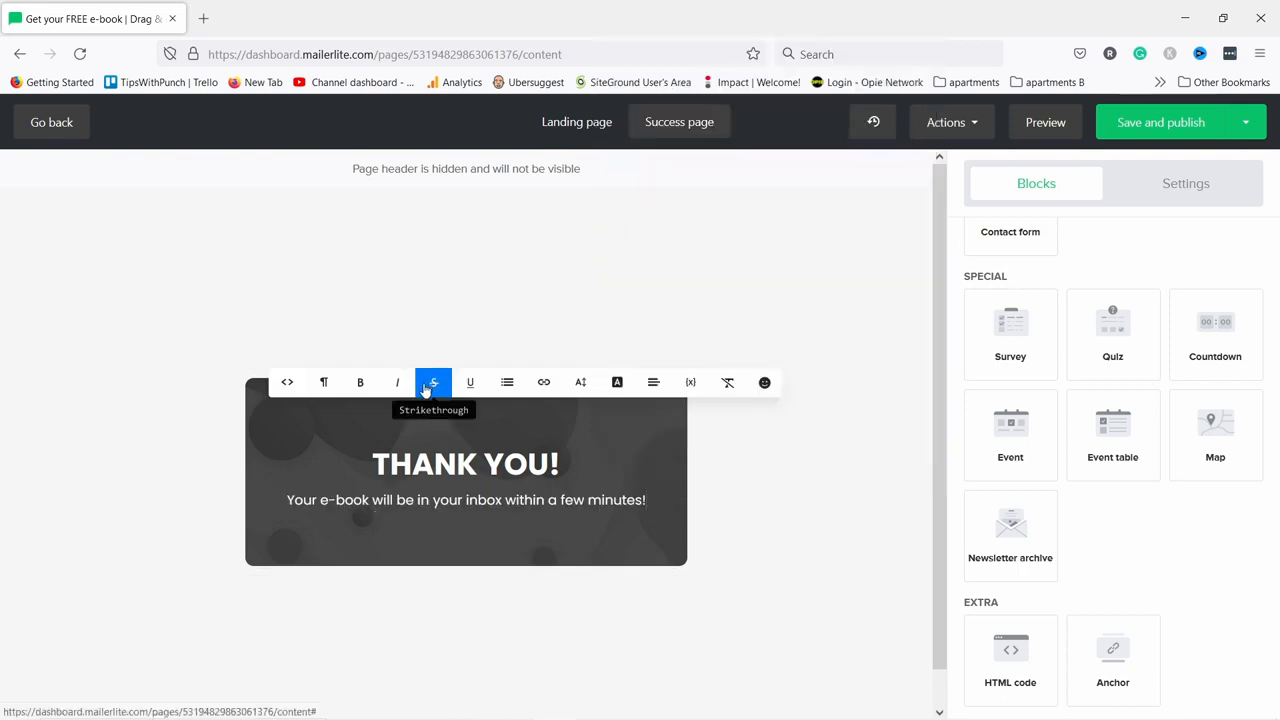
pyautogui.click(590, 313)
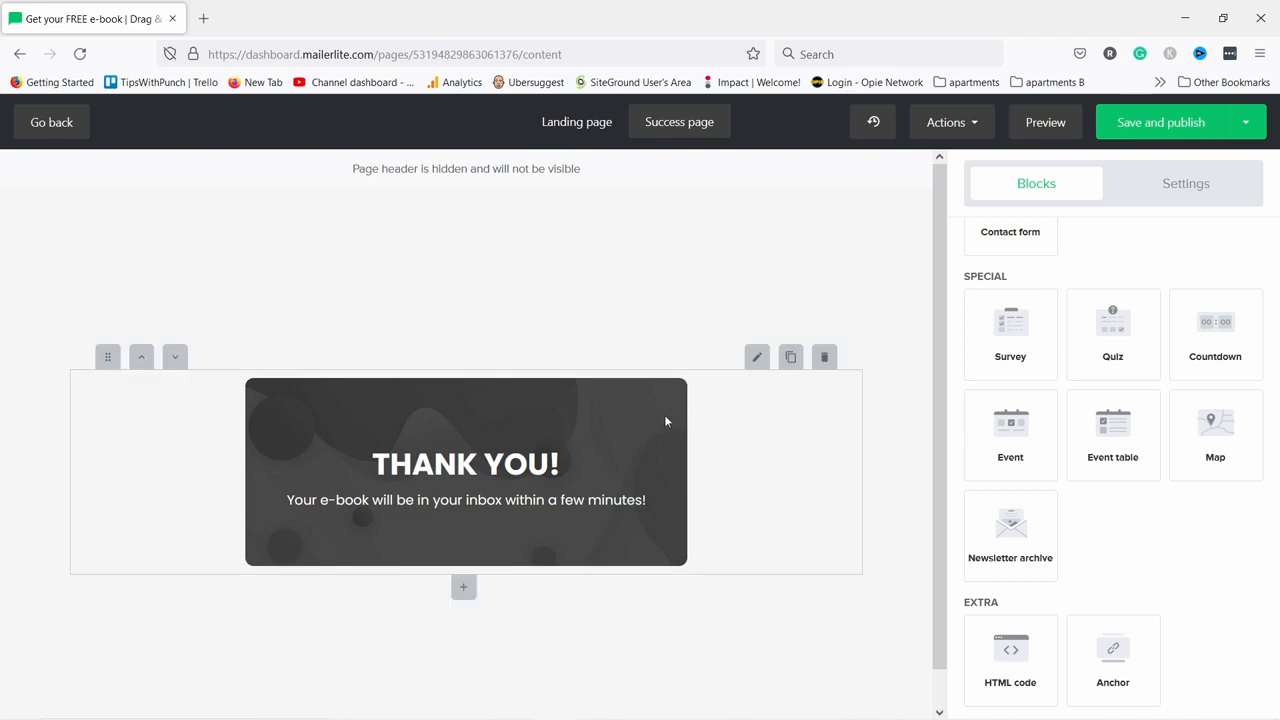
pyautogui.click(756, 358)
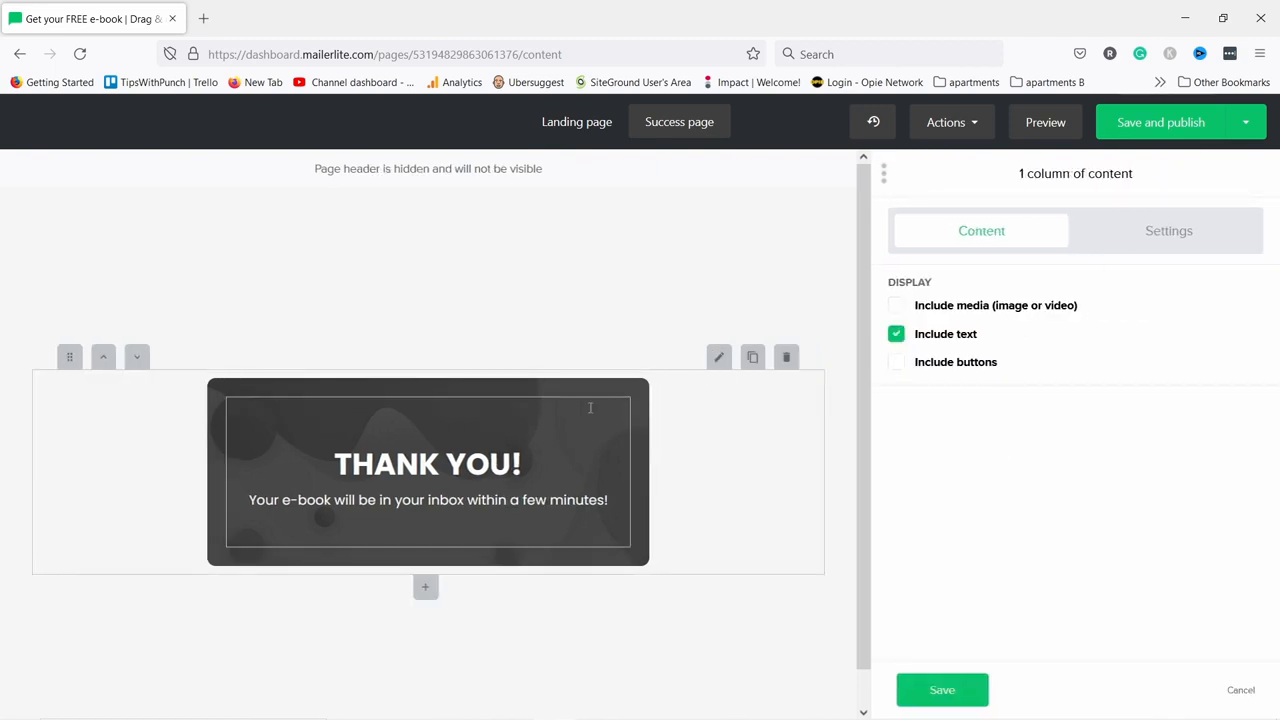
# Remove the background image from the thank-you card's style settings.
pyautogui.click(1189, 237)
pyautogui.scroll(-2, 1020, 368)
pyautogui.scroll(-2, 1022, 368)
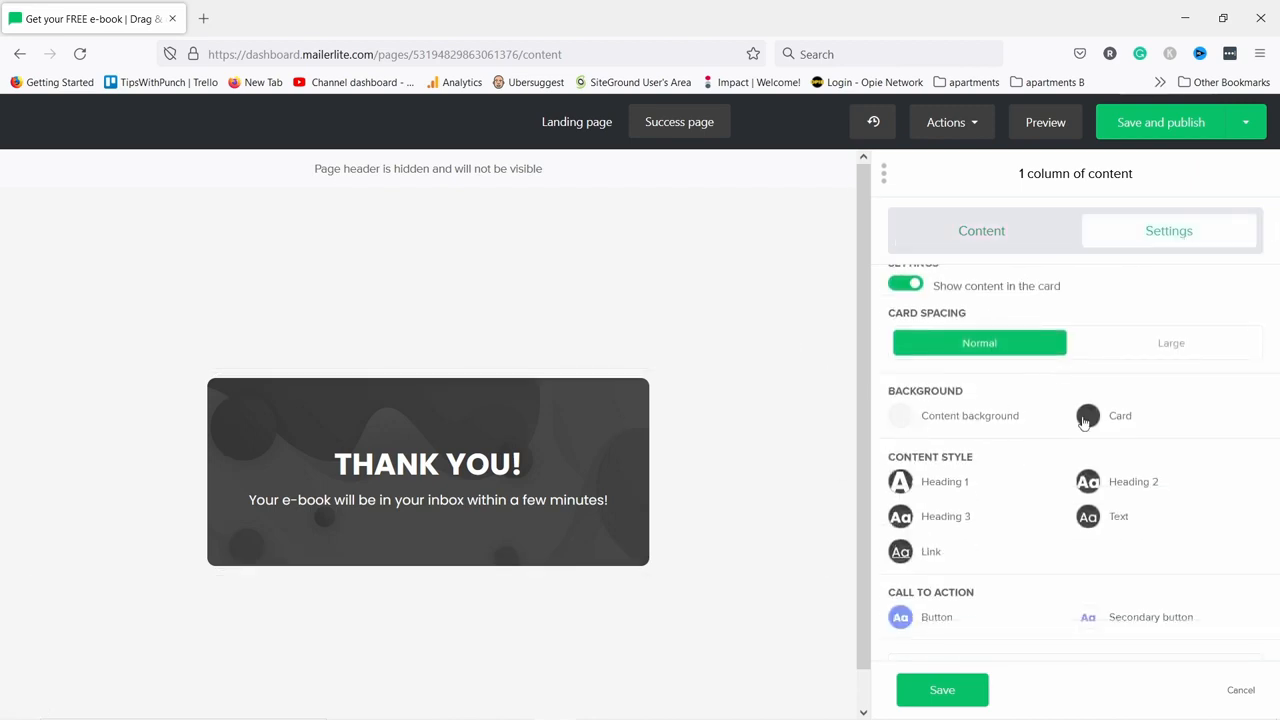
pyautogui.click(1088, 416)
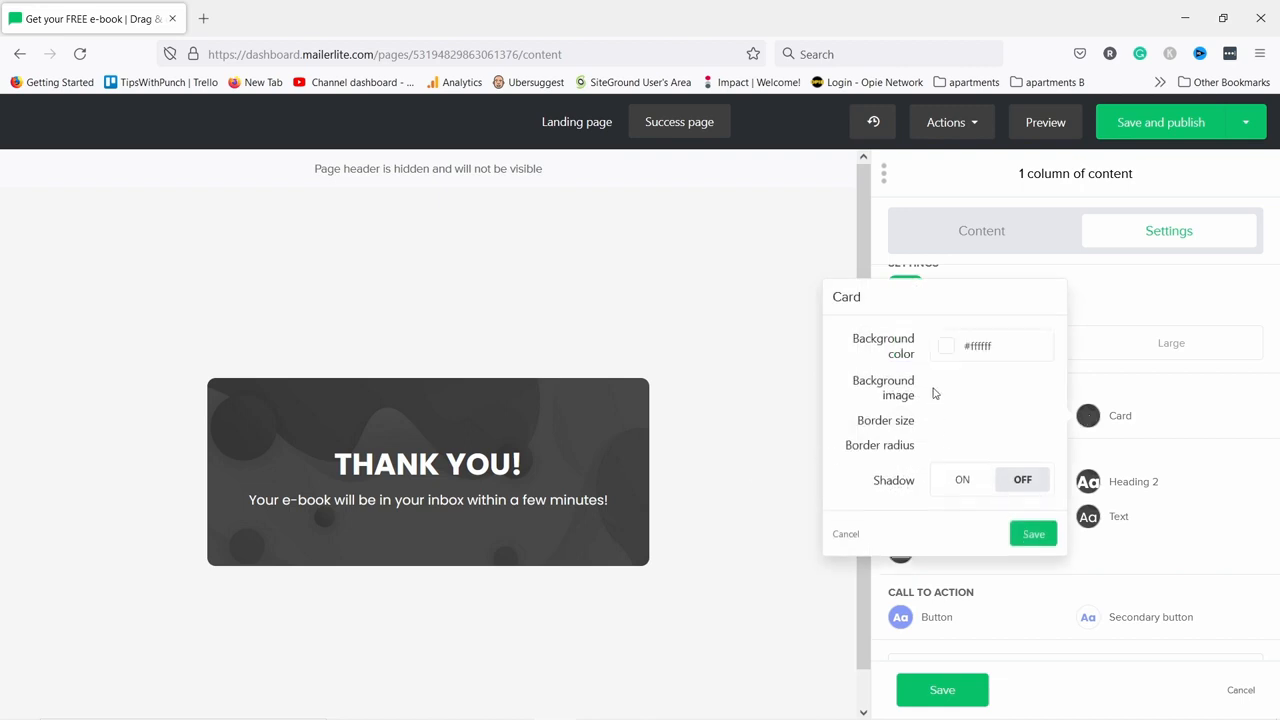
pyautogui.click(997, 392)
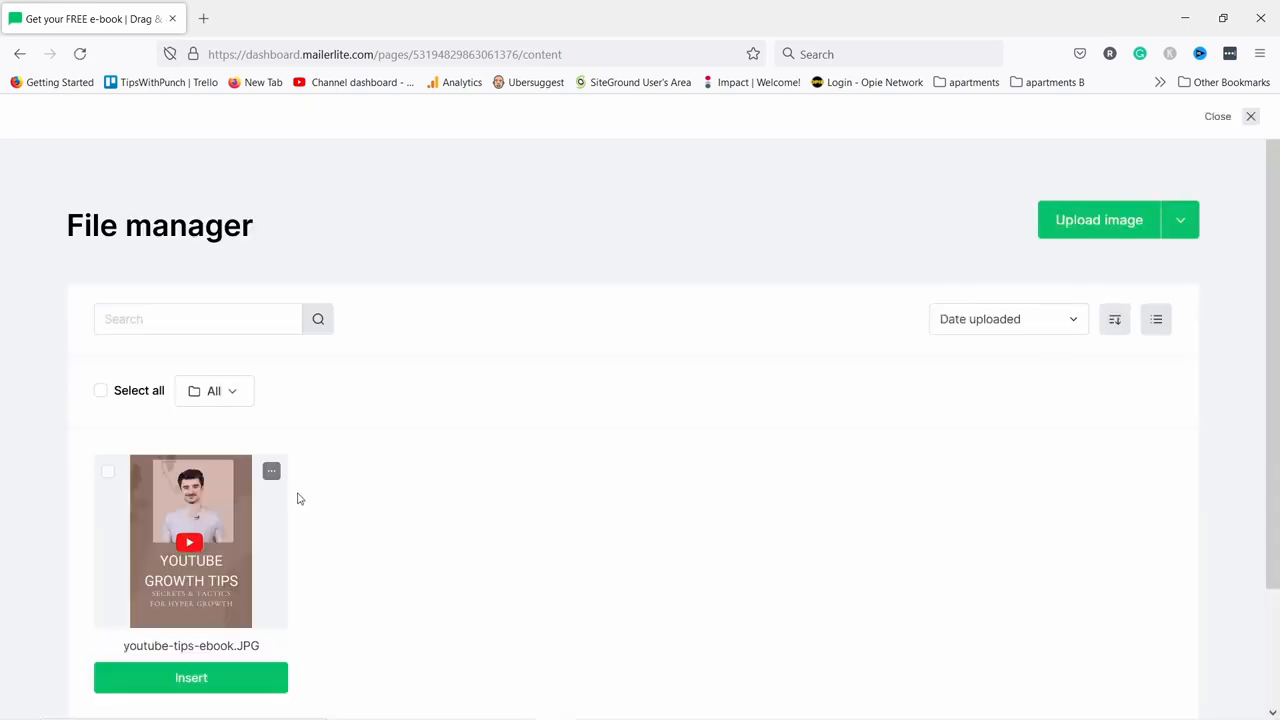
pyautogui.click(1250, 117)
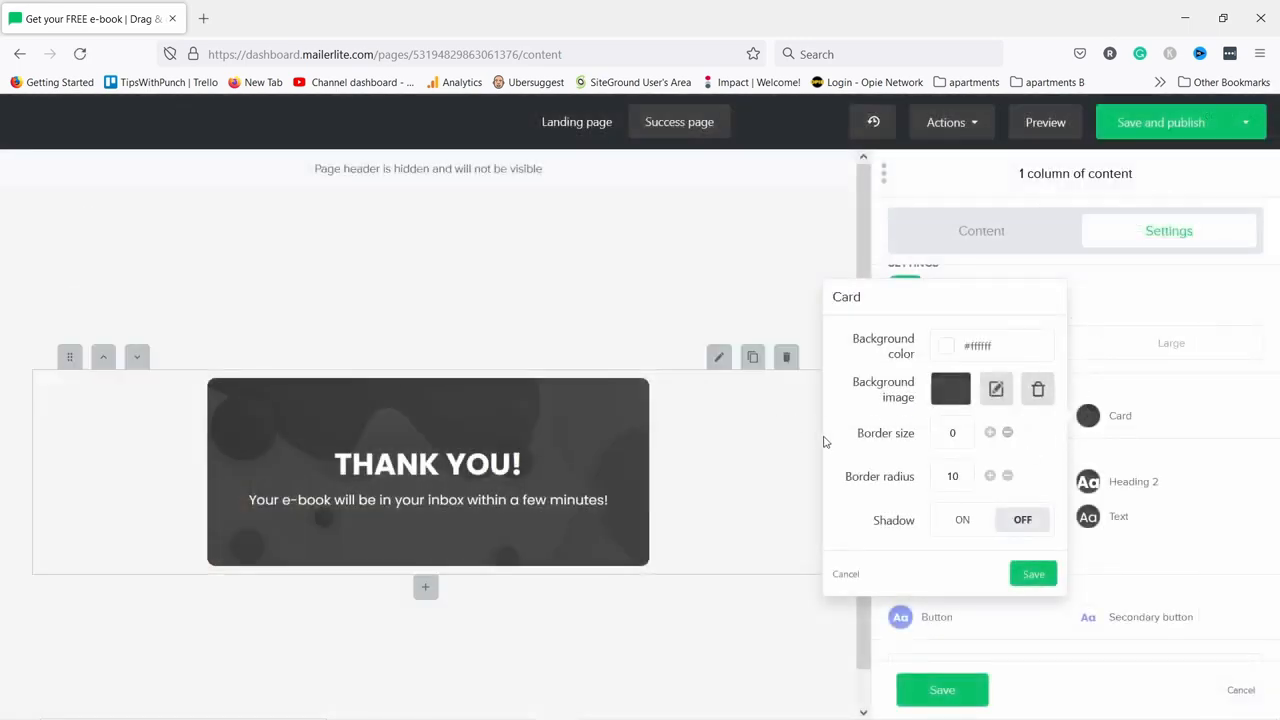
pyautogui.click(1038, 391)
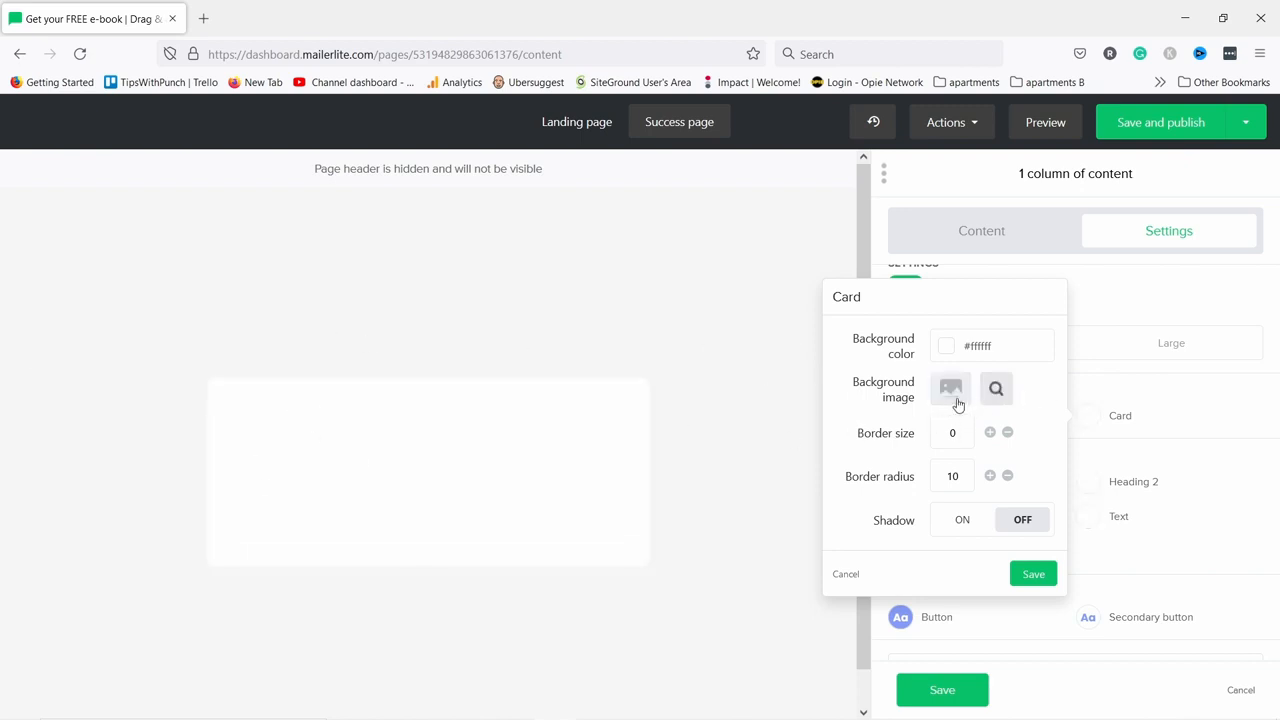
# Give the card a green #09c269 background, save the block, and return to the landing page.
pyautogui.click(948, 352)
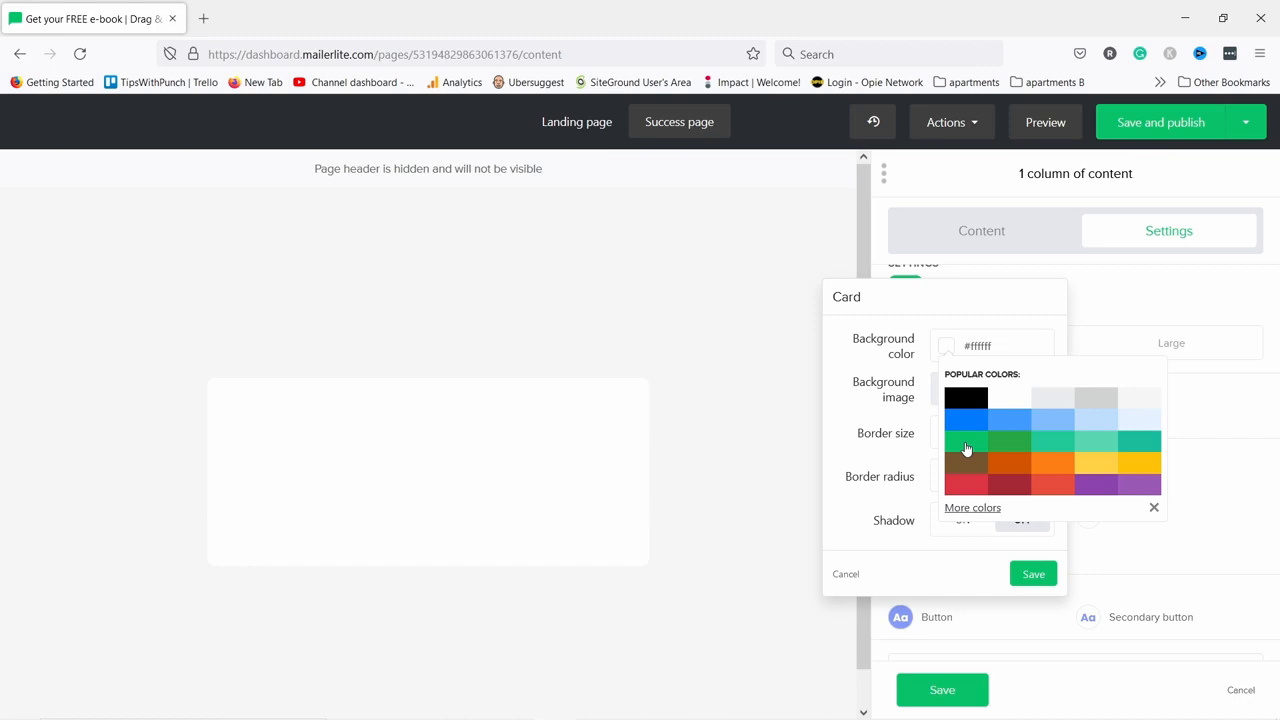
pyautogui.click(966, 449)
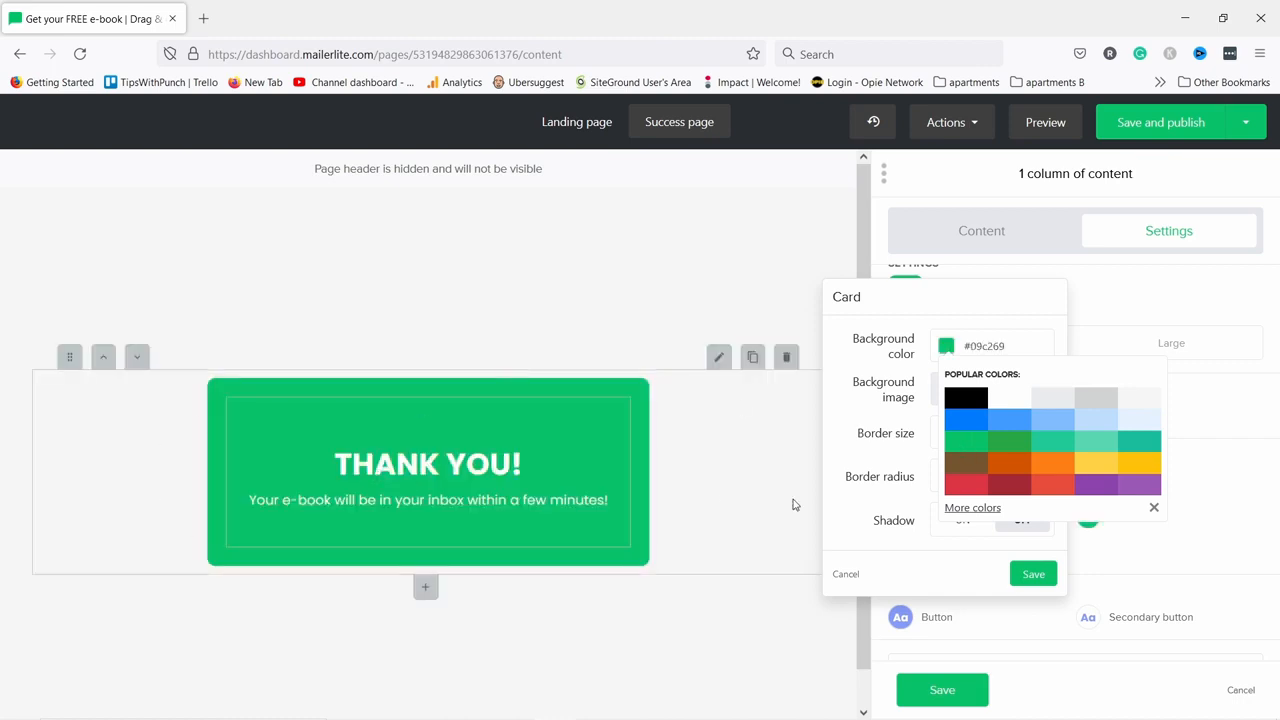
pyautogui.click(1034, 578)
pyautogui.click(1034, 578)
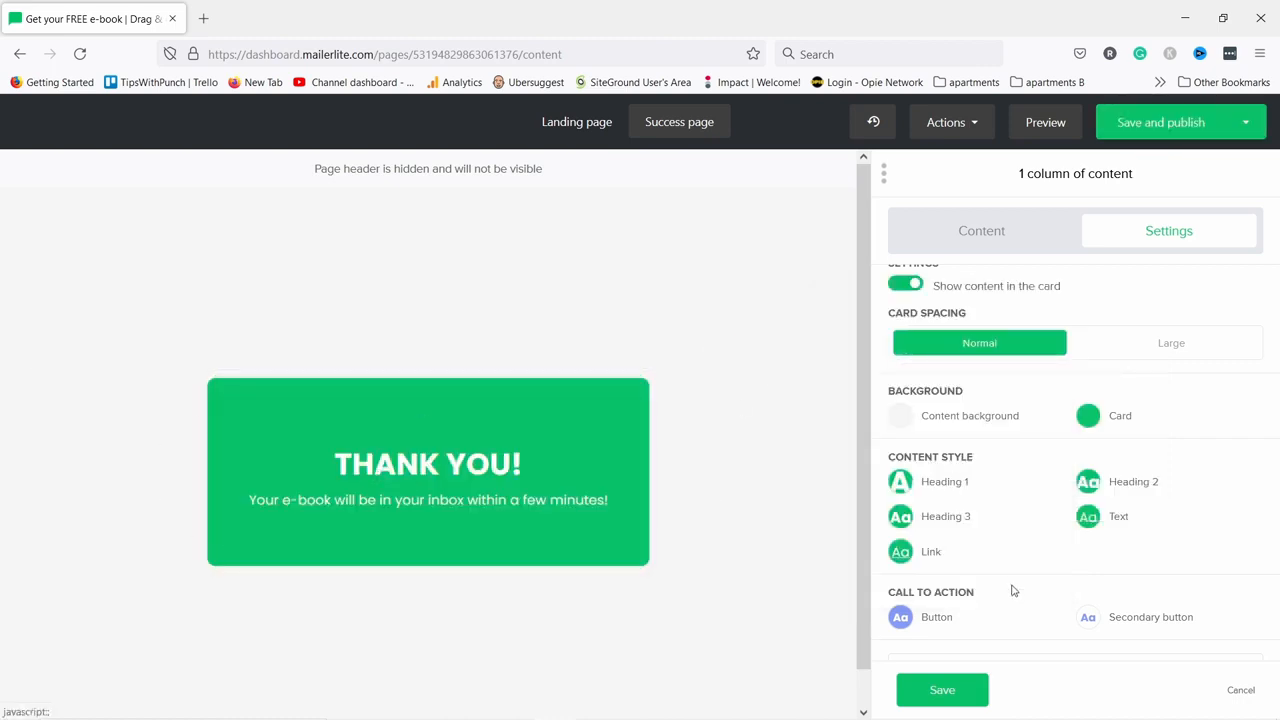
pyautogui.click(942, 690)
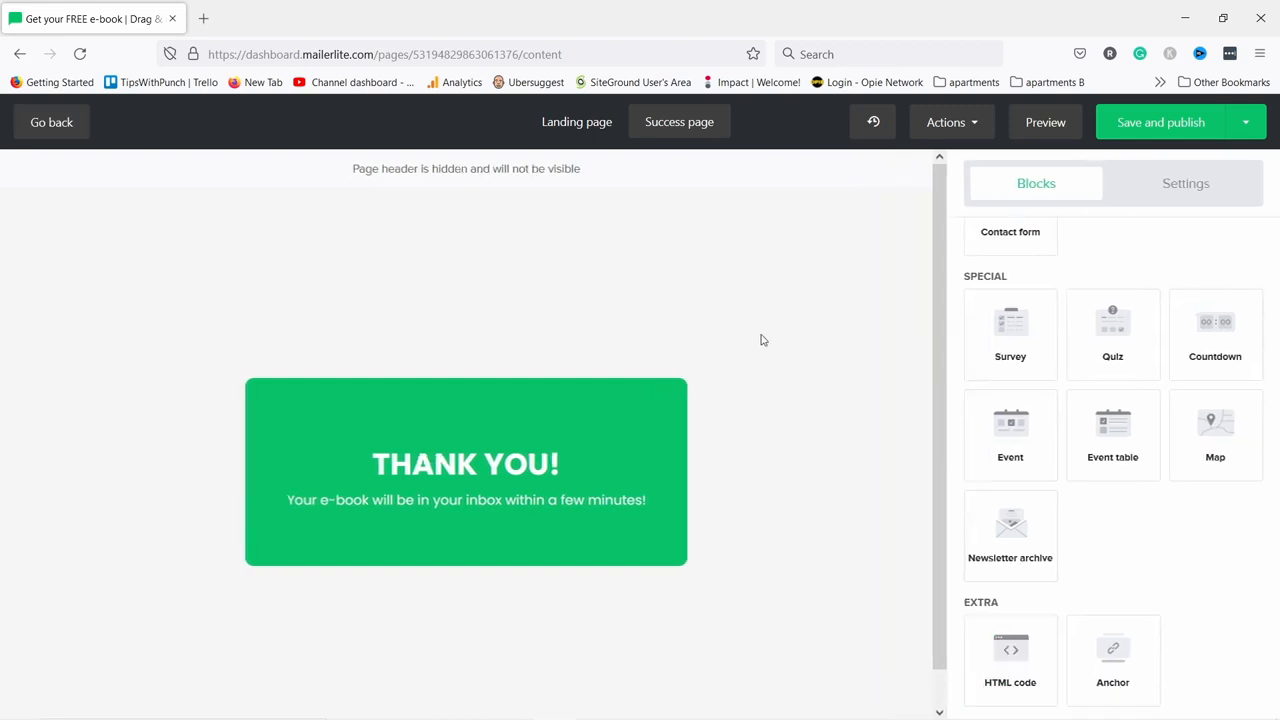
pyautogui.click(569, 127)
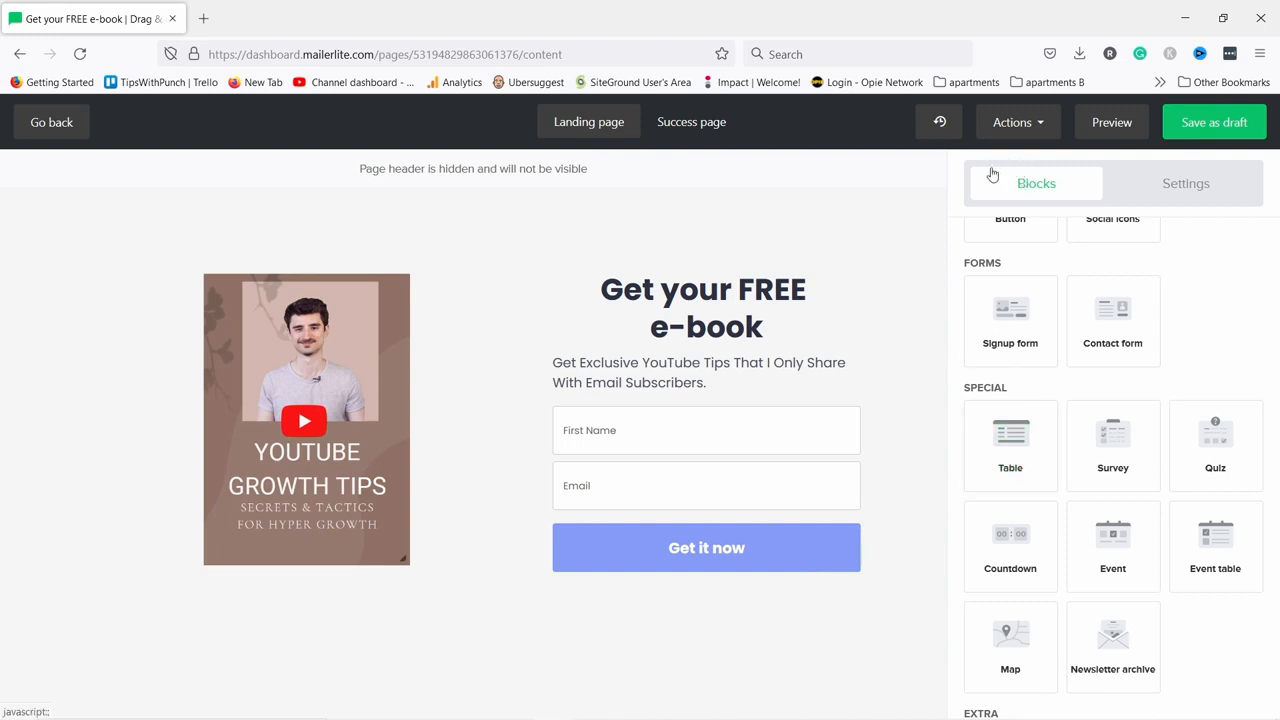
# Save the page as a draft and set its URL slug to youtube-growth-secrets.
pyautogui.click(1216, 122)
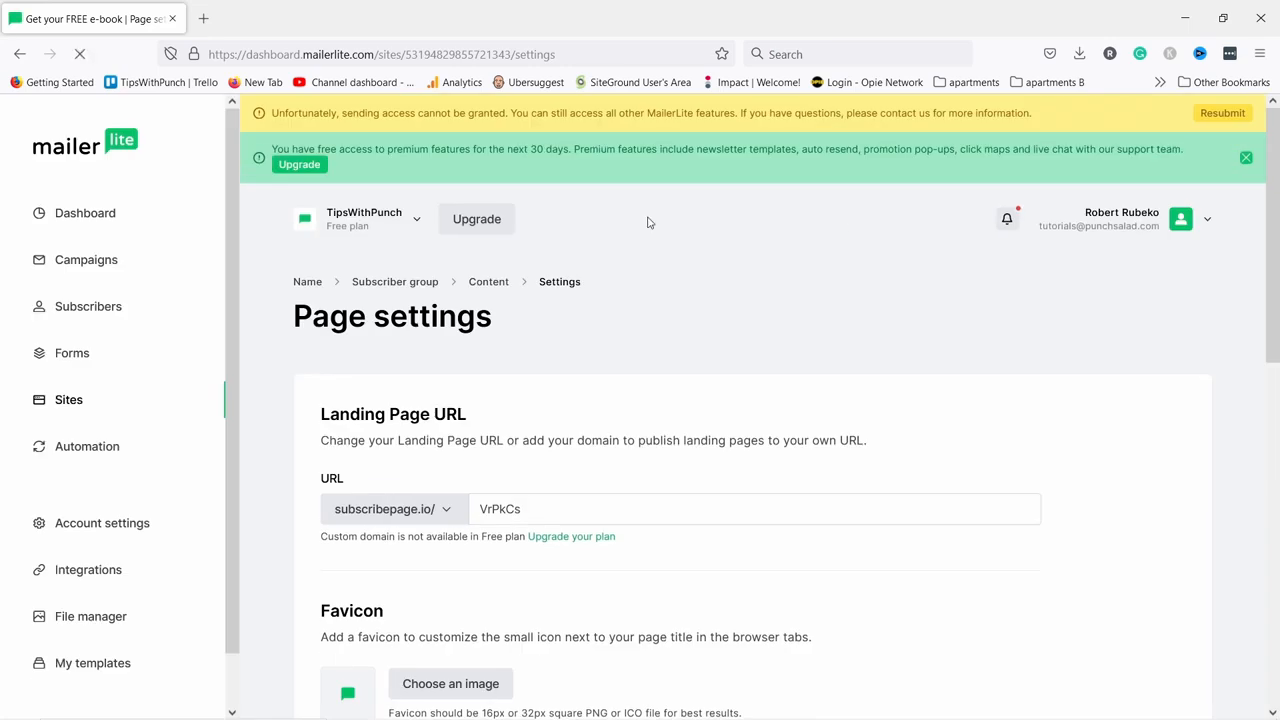
pyautogui.scroll(-1, 645, 213)
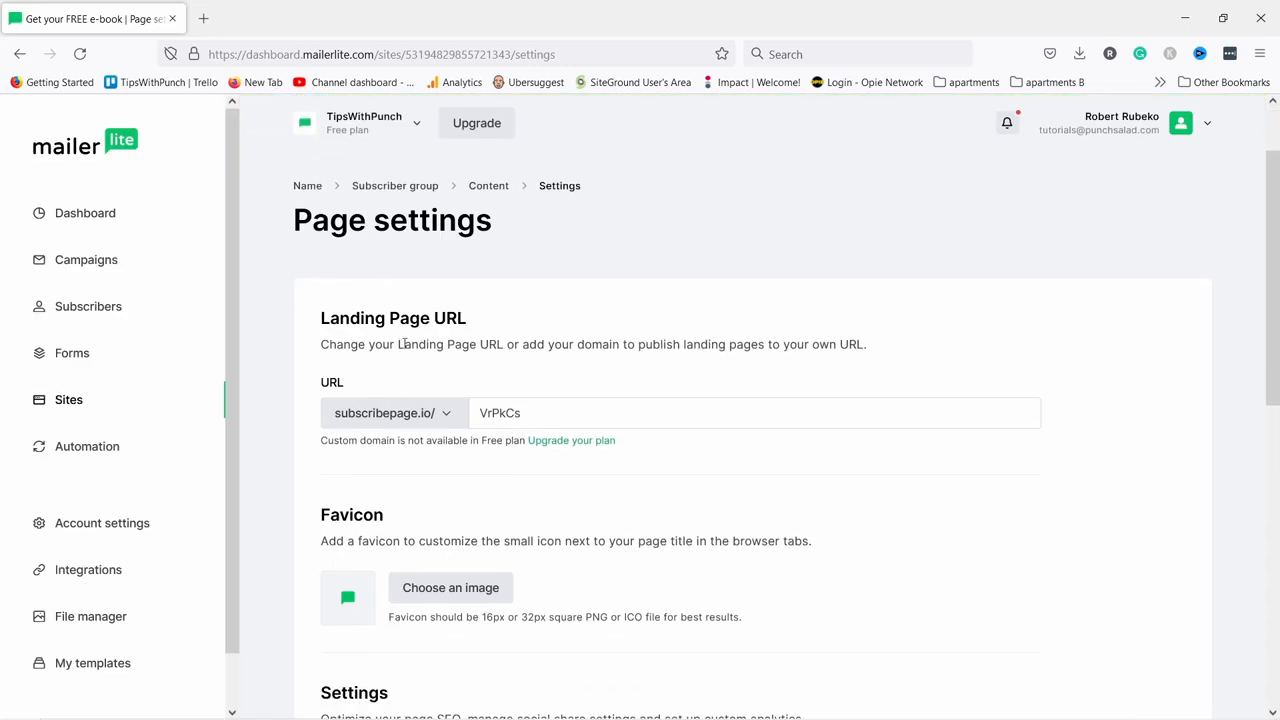
pyautogui.doubleClick(535, 412)
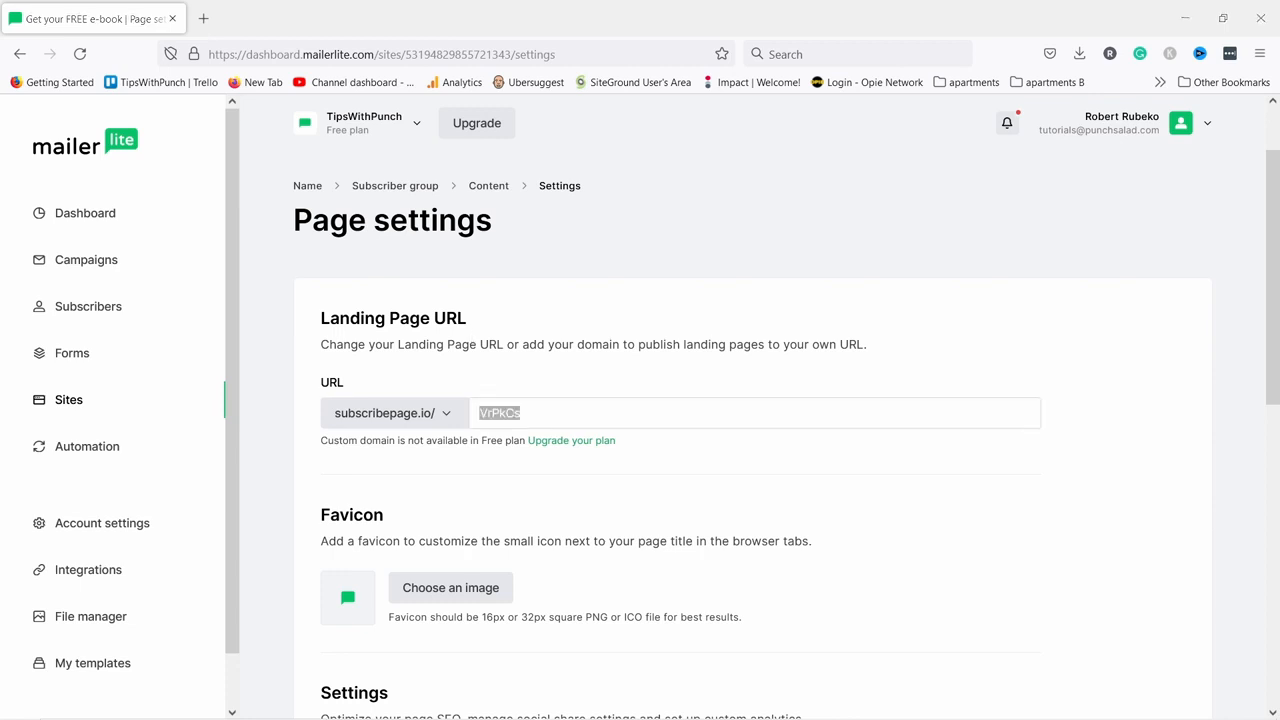
pyautogui.click(617, 408)
pyautogui.doubleClick(625, 412)
pyautogui.write('Youtube-growth-secrets')
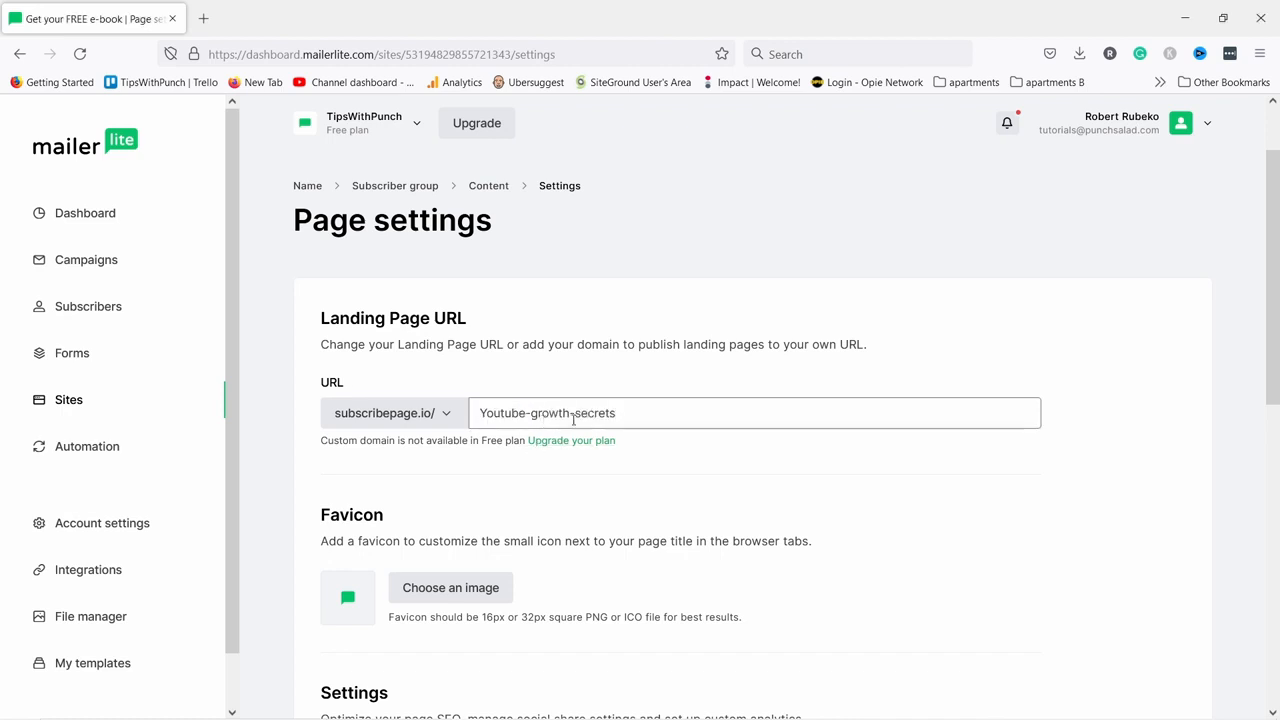
pyautogui.moveTo(491, 416); pyautogui.dragTo(480, 413)
pyautogui.write('y')
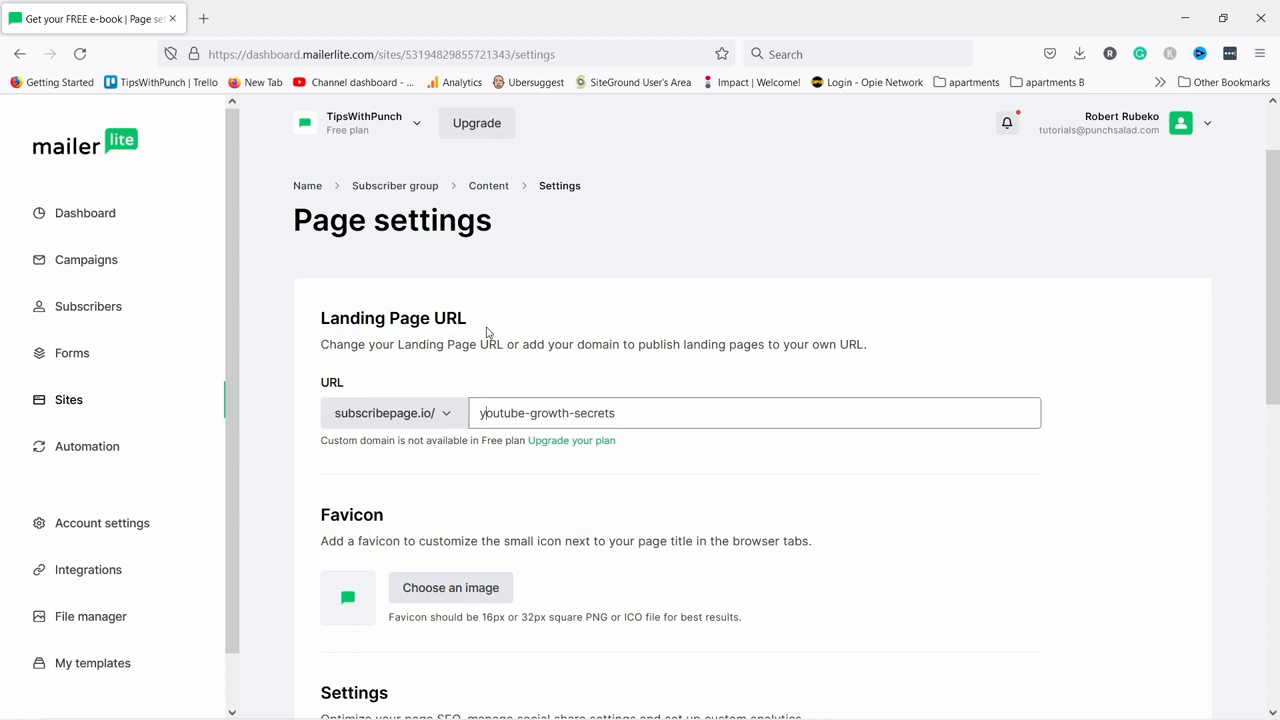
# Set the SEO page title to 'TipsWithPunch - Free YouTube Growth Secrets'.
pyautogui.scroll(-2, 483, 325)
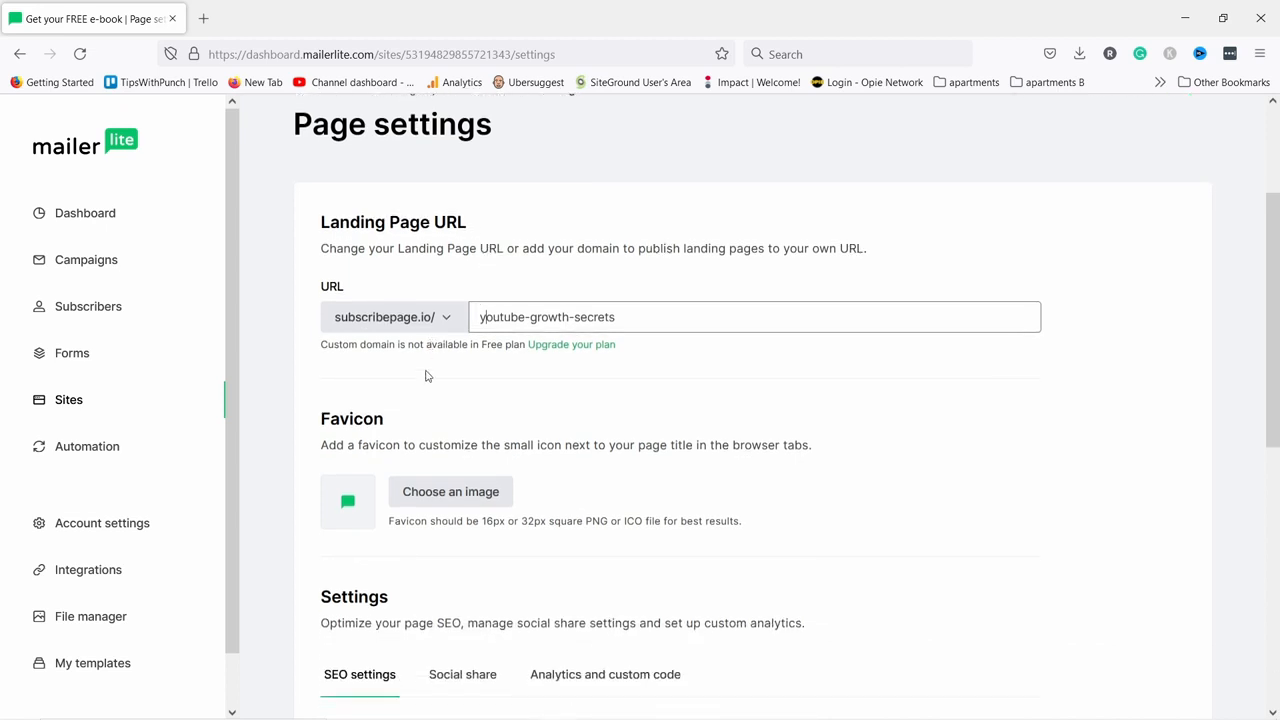
pyautogui.scroll(-2, 428, 365)
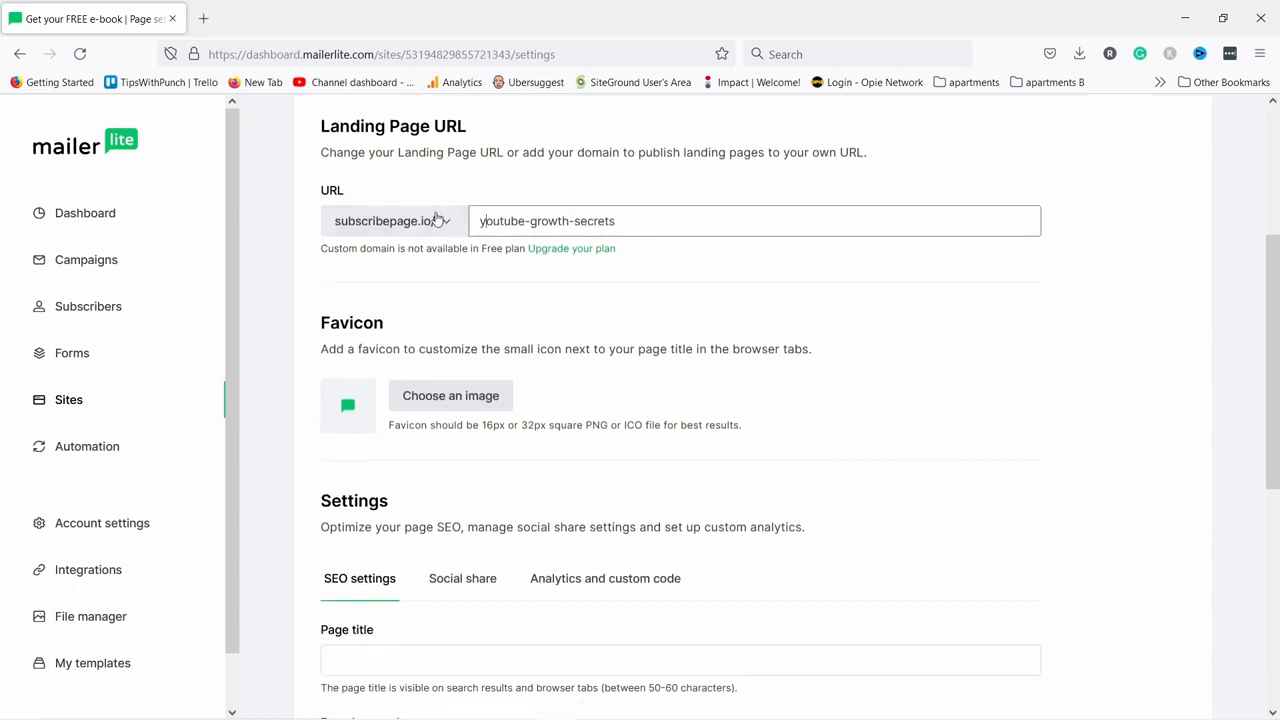
pyautogui.scroll(-2, 318, 382)
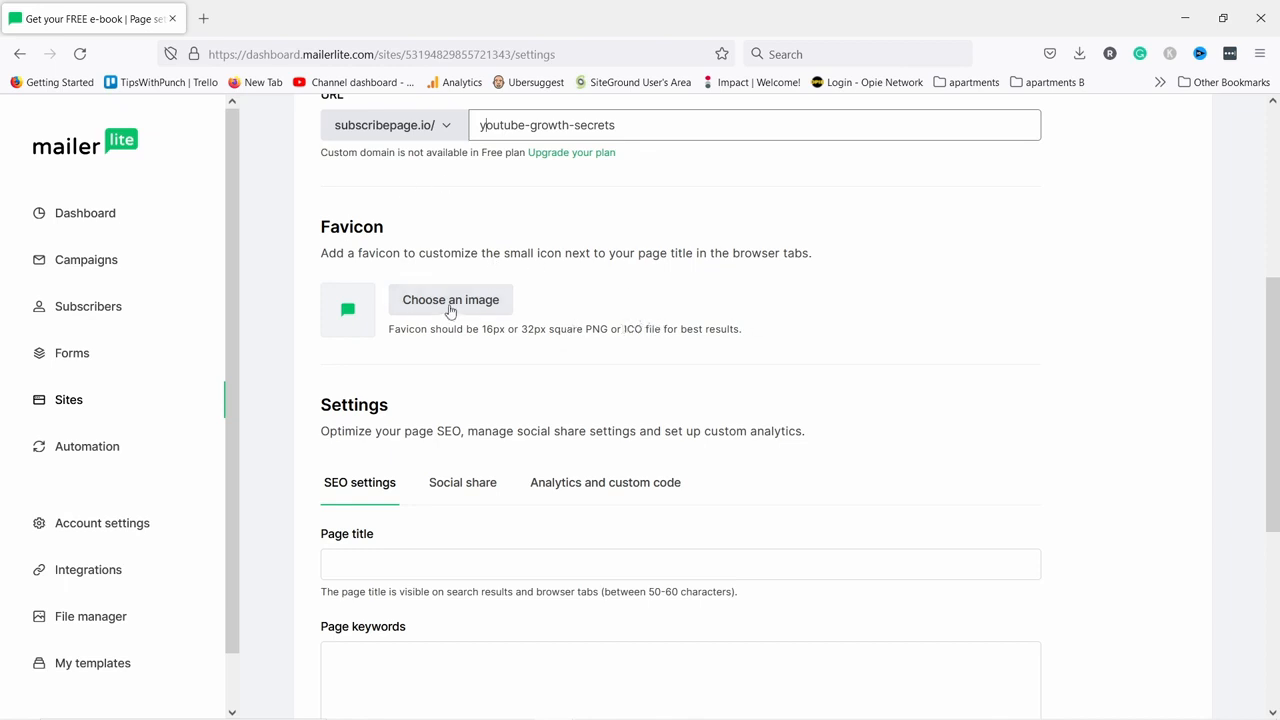
pyautogui.scroll(-3, 490, 290)
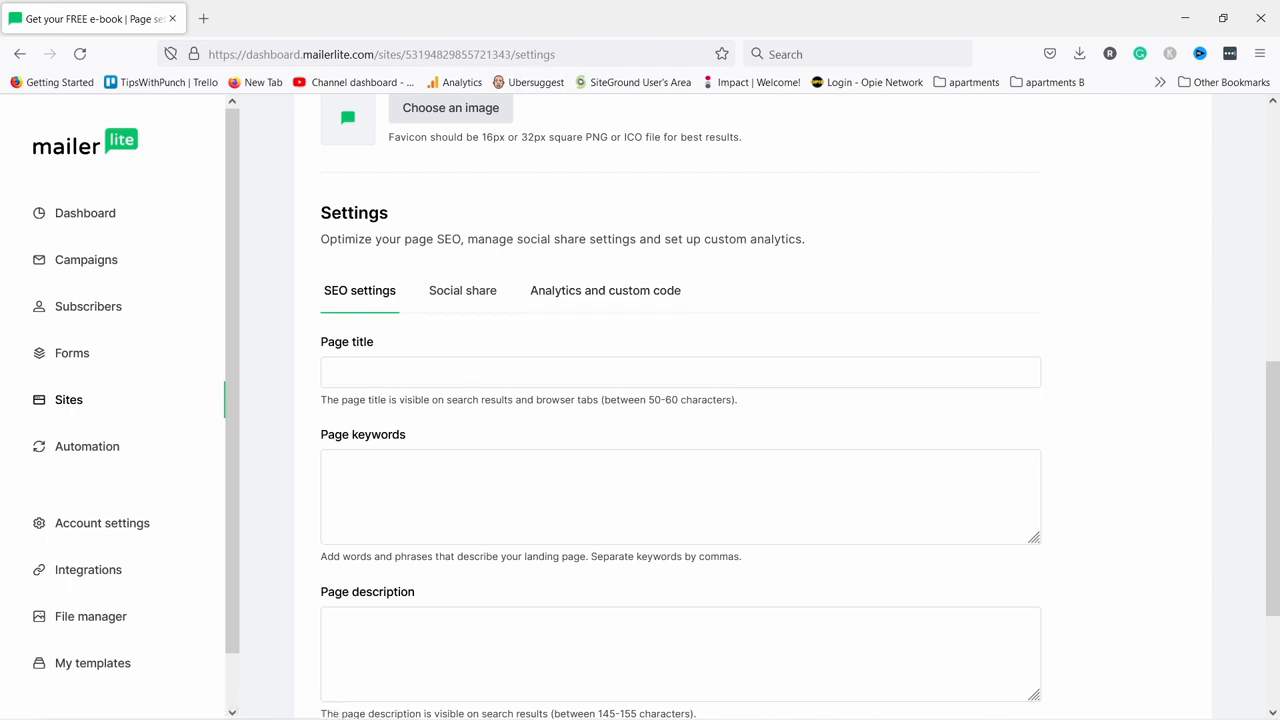
pyautogui.click(409, 375)
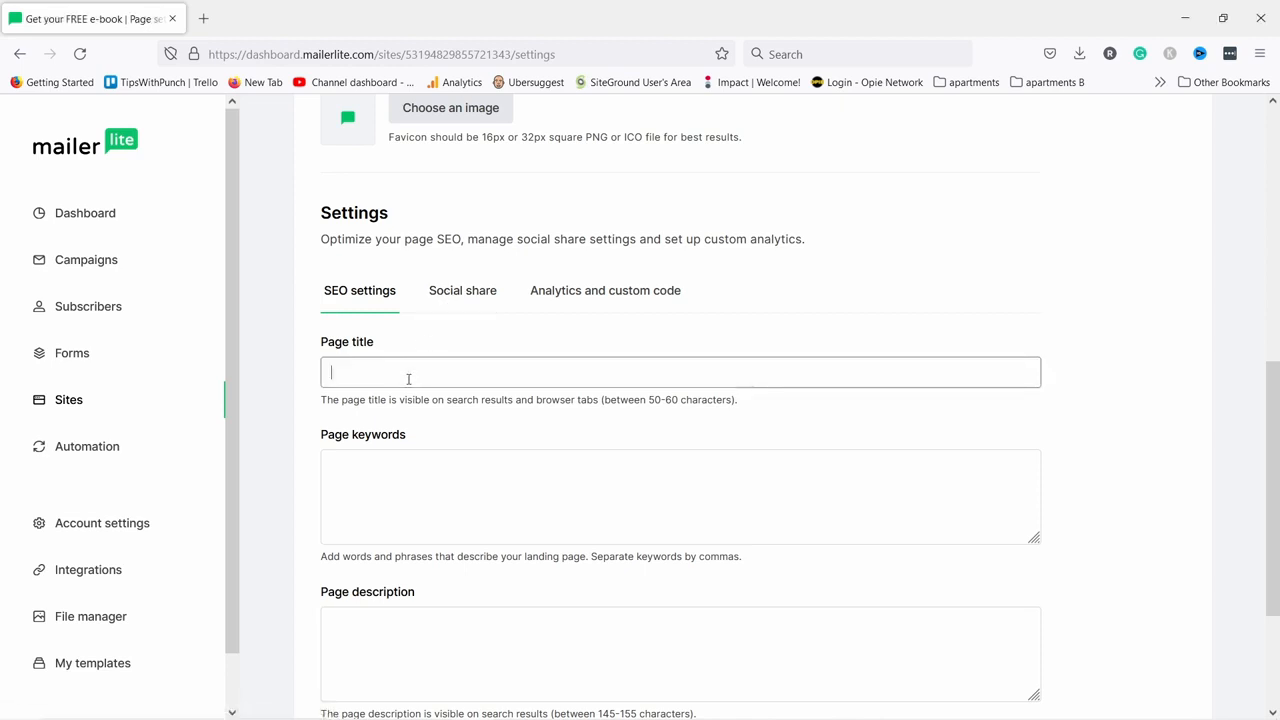
pyautogui.write('TipsWithPunch - Free YouTube Growth Secrets')
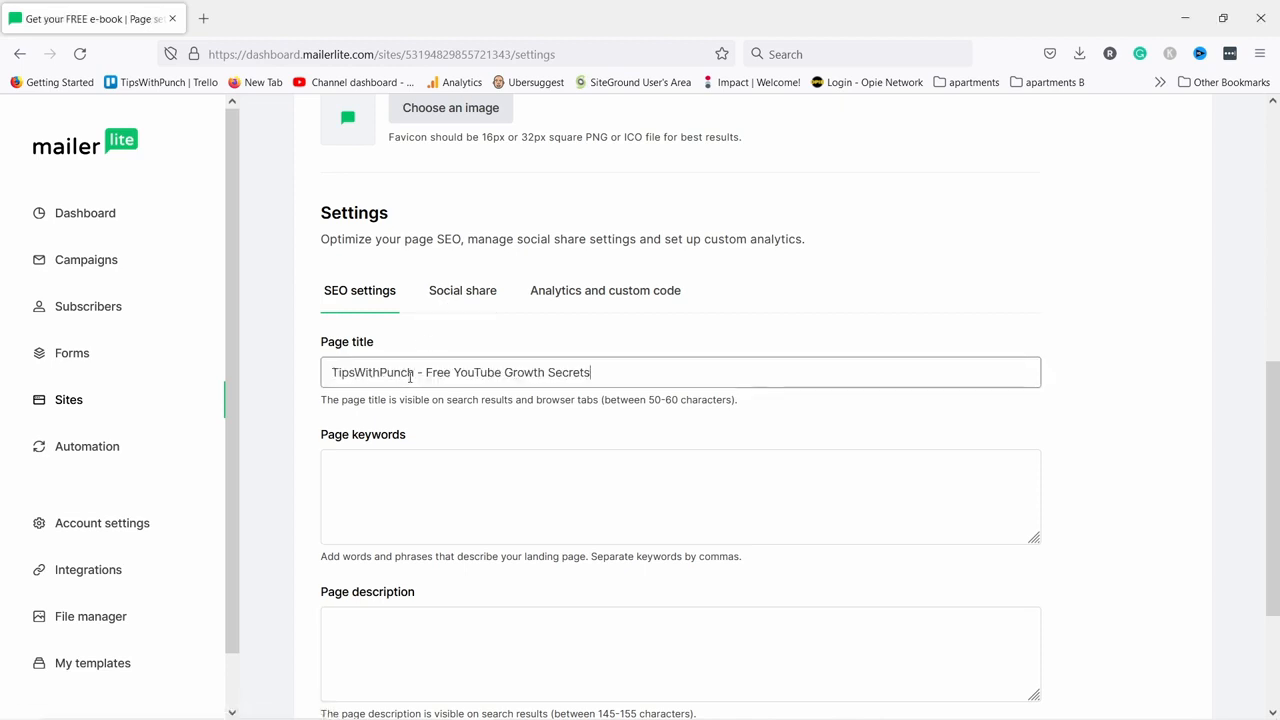
# Paste the exclusive-tips e-book tagline as the SEO page description.
pyautogui.scroll(-1, 624, 367)
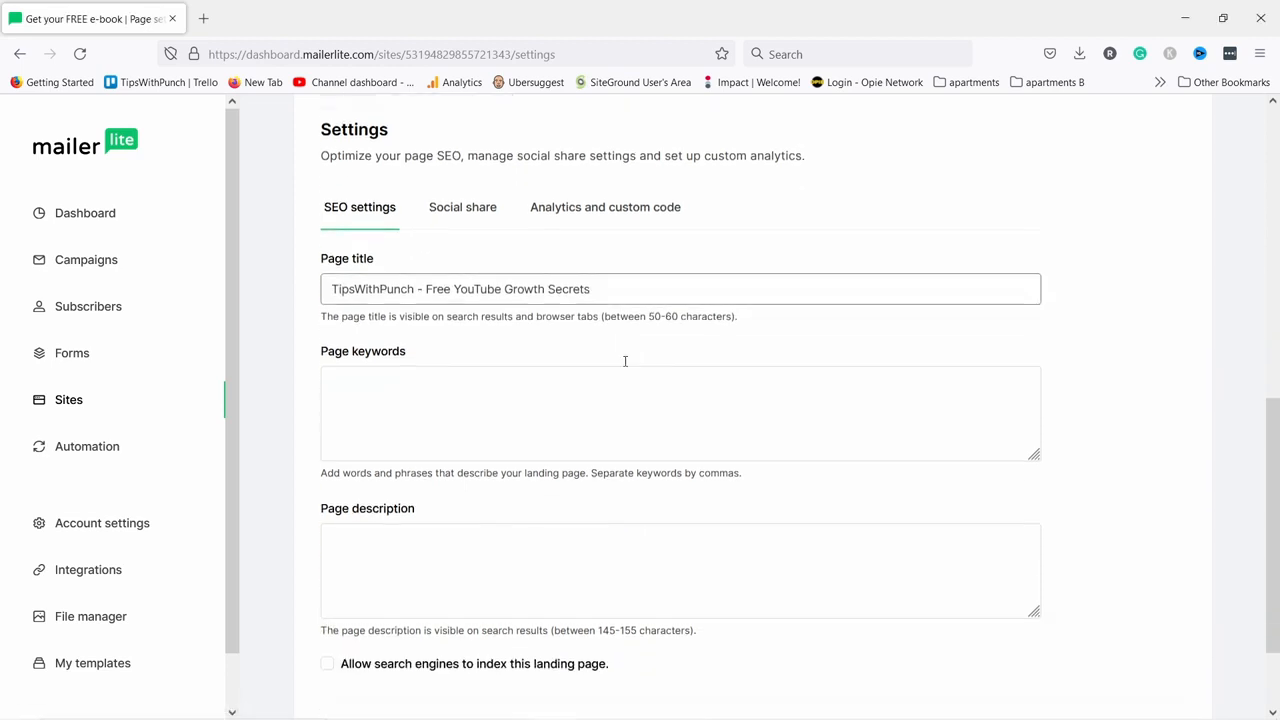
pyautogui.scroll(-2, 381, 434)
pyautogui.click(381, 434)
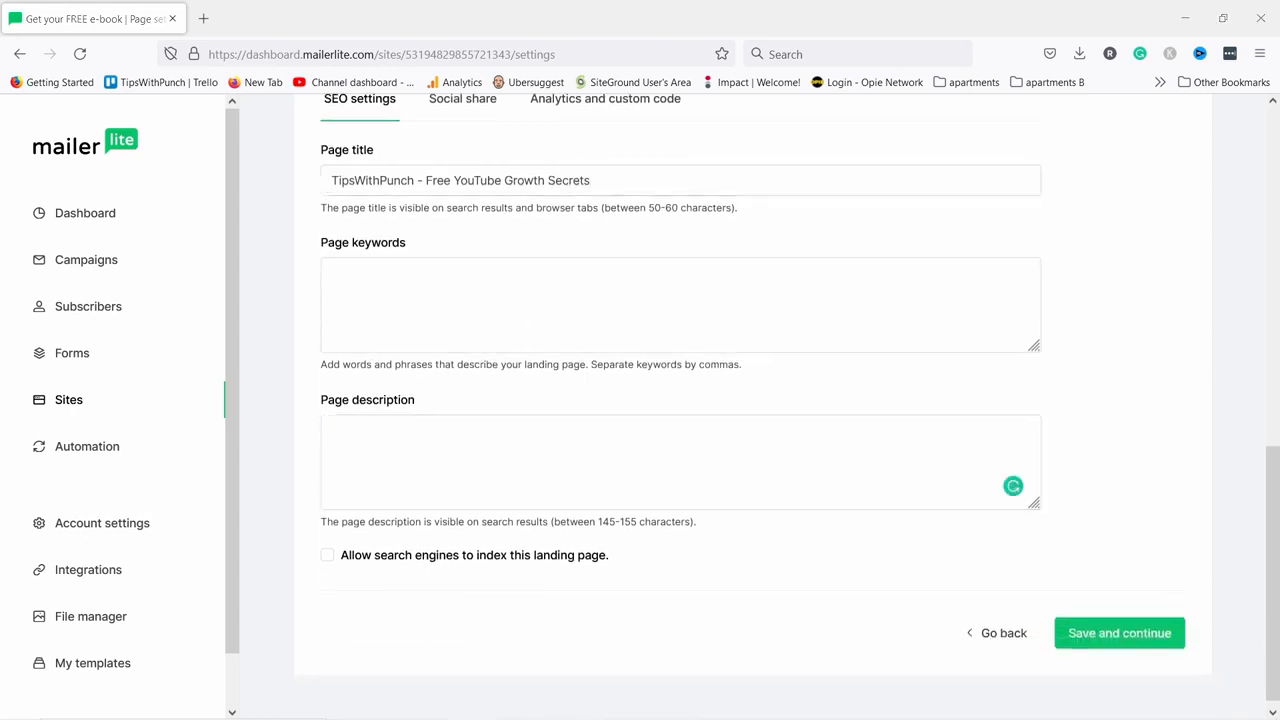
pyautogui.click(389, 463)
pyautogui.write('Get Exclusive YouTube Tips That I Only Share With Email Subscribers')
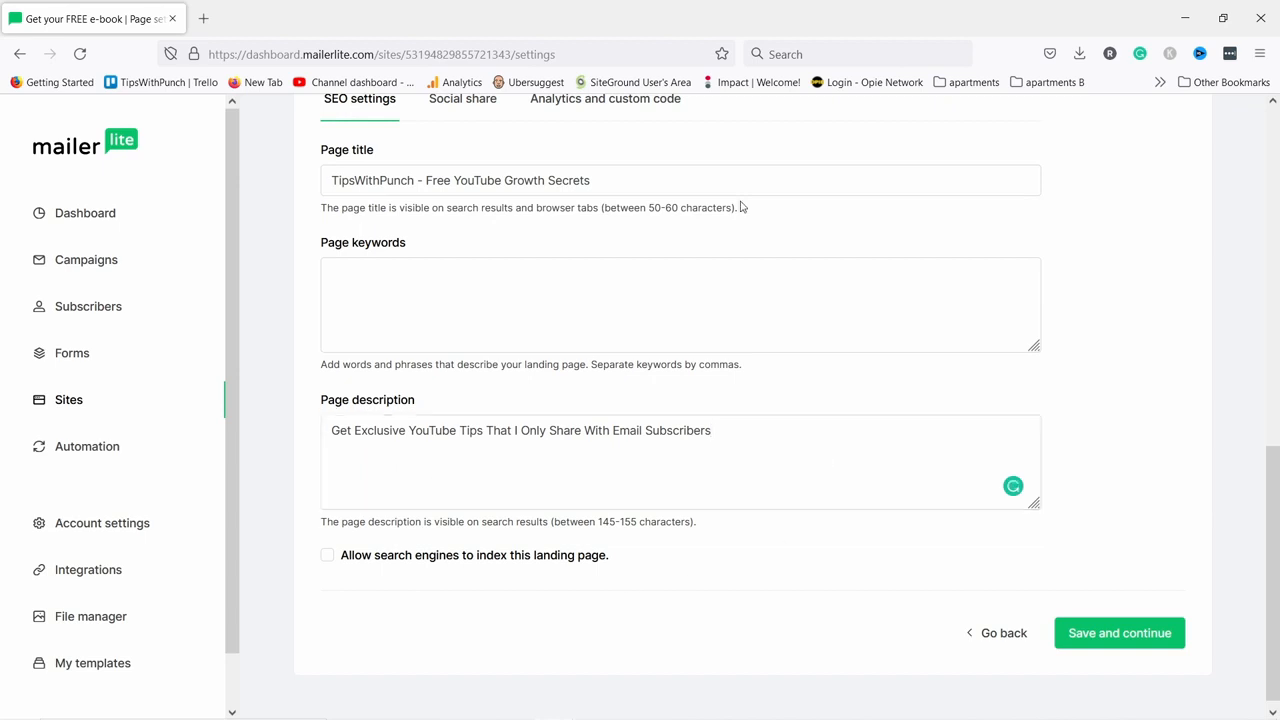
pyautogui.scroll(1, 487, 199)
pyautogui.click(487, 199)
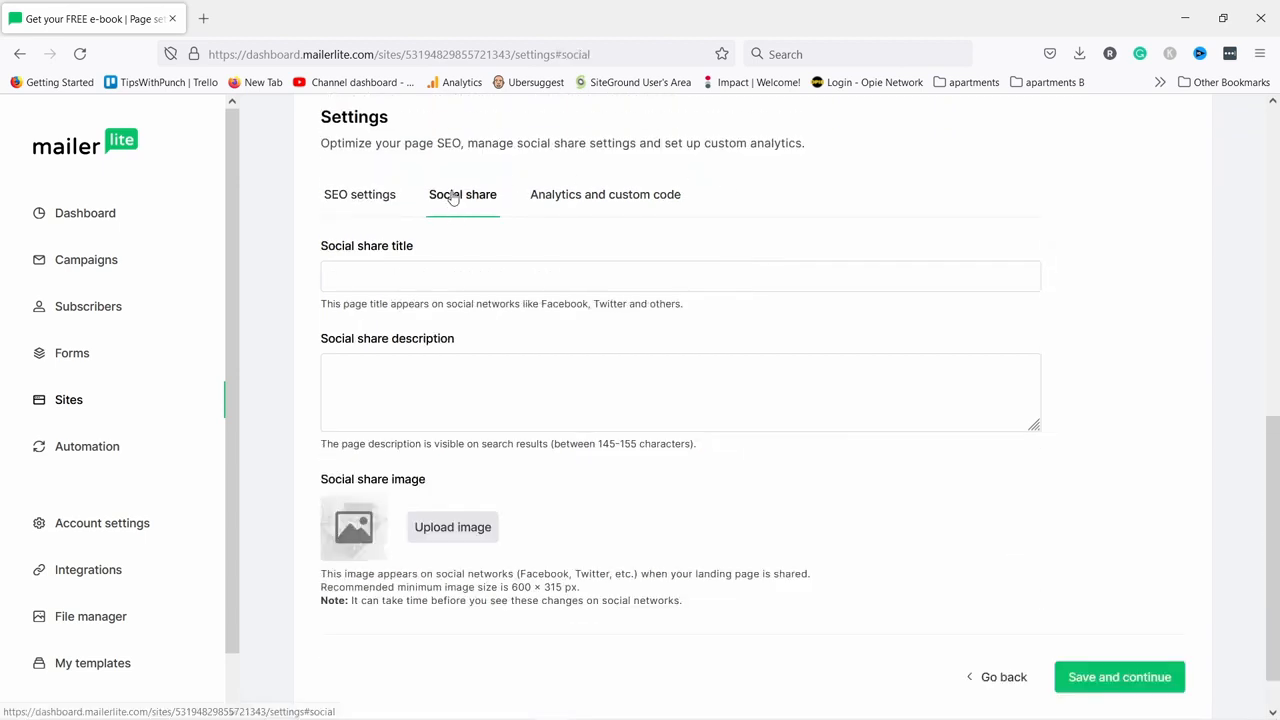
# Paste the e-book tagline and page title as the social share description and title.
pyautogui.click(426, 389)
pyautogui.write('Get Exclusive YouTube Tips That I Only Share With Email Subscribers')
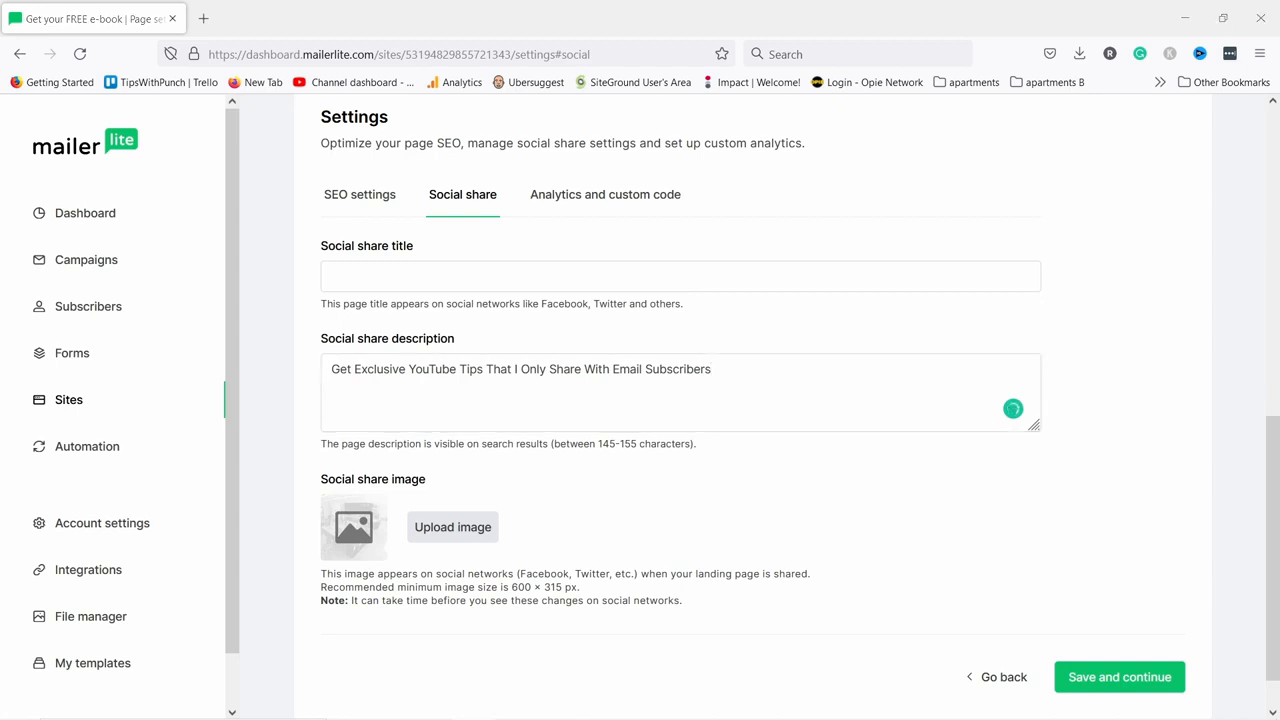
pyautogui.click(669, 274)
pyautogui.write('TipsWithPunch - Free YouTube Growth Secrets')
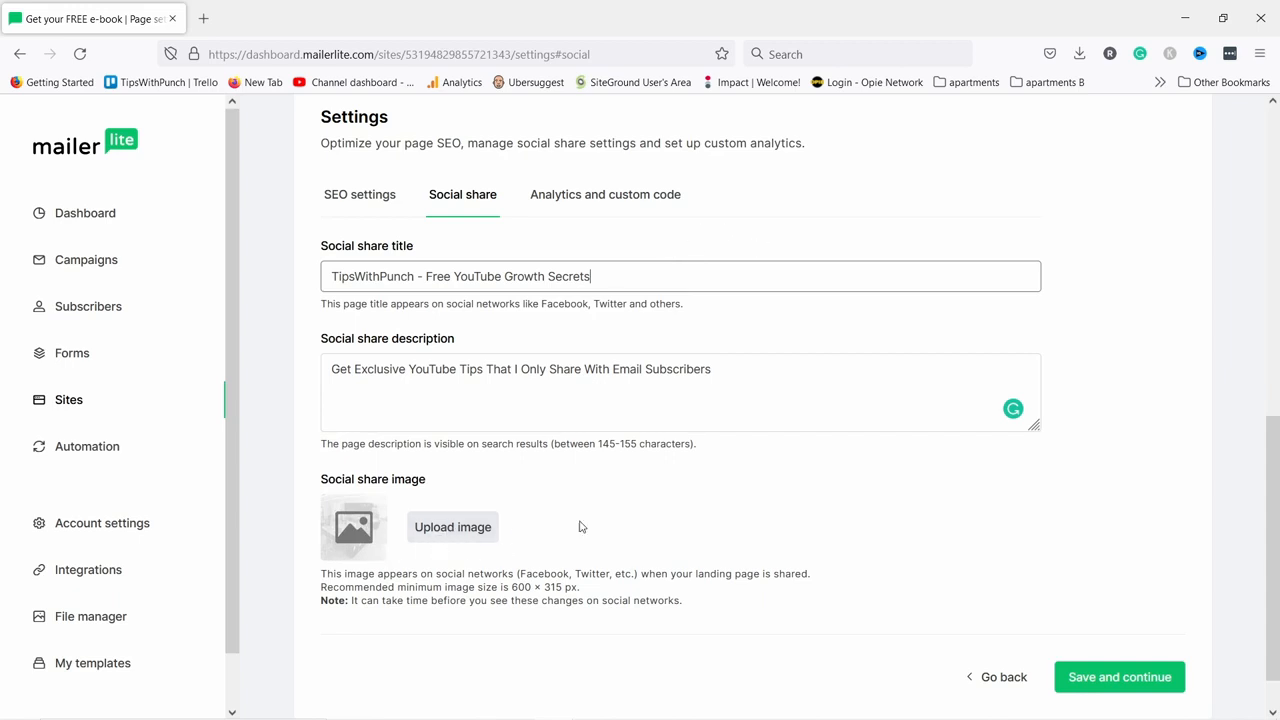
# Choose youtube-tips-ebook.JPG from the File manager as the social share image.
pyautogui.click(442, 528)
pyautogui.click(150, 477)
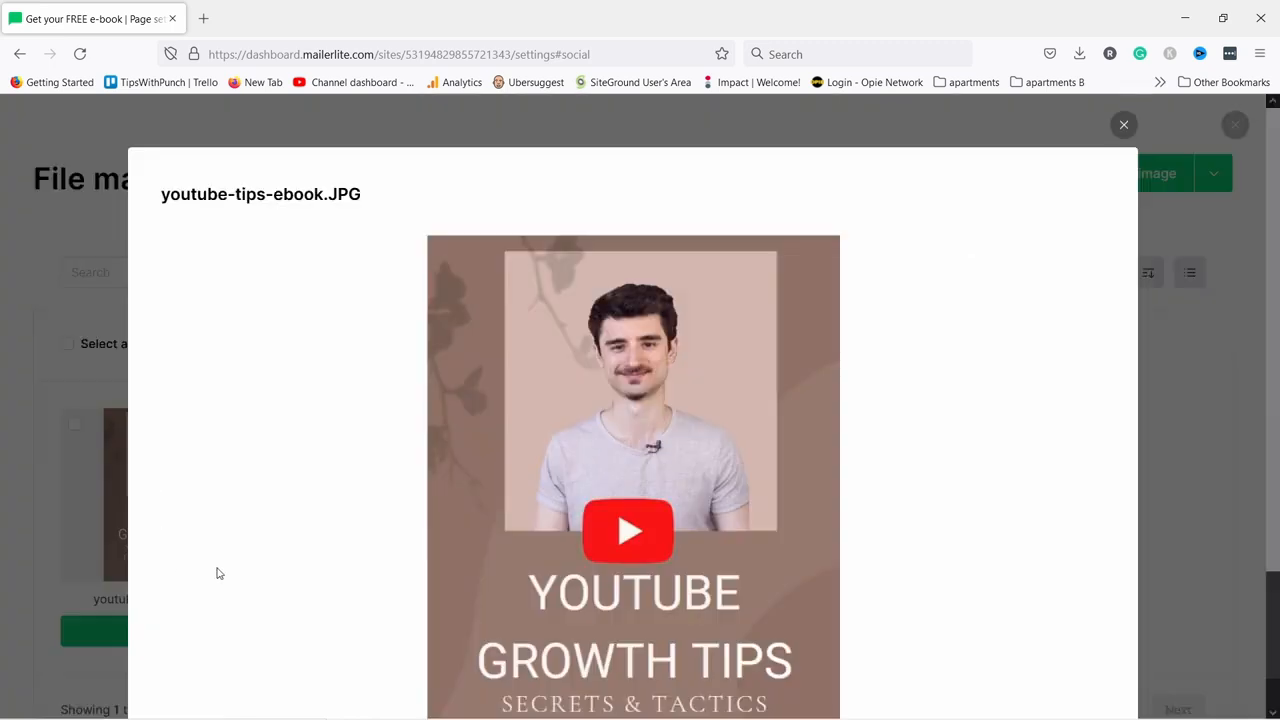
pyautogui.click(1120, 126)
pyautogui.click(78, 425)
pyautogui.click(190, 631)
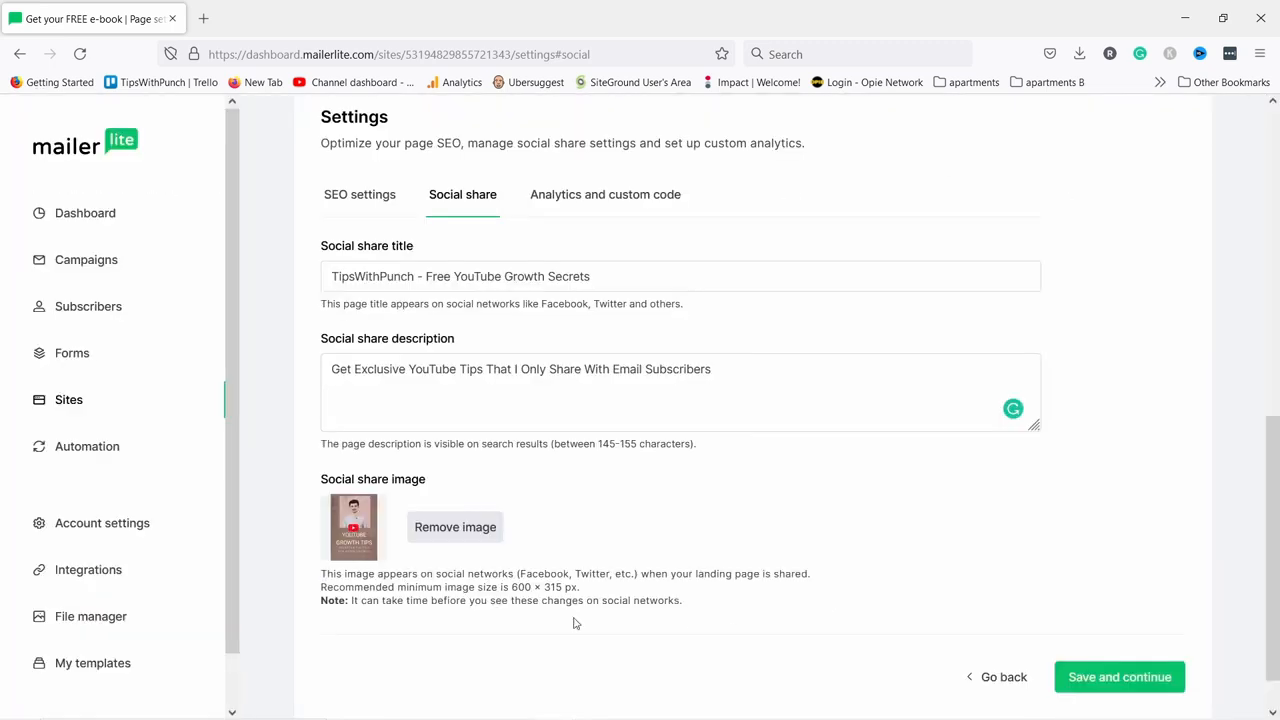
pyautogui.moveTo(510, 588); pyautogui.dragTo(583, 594)
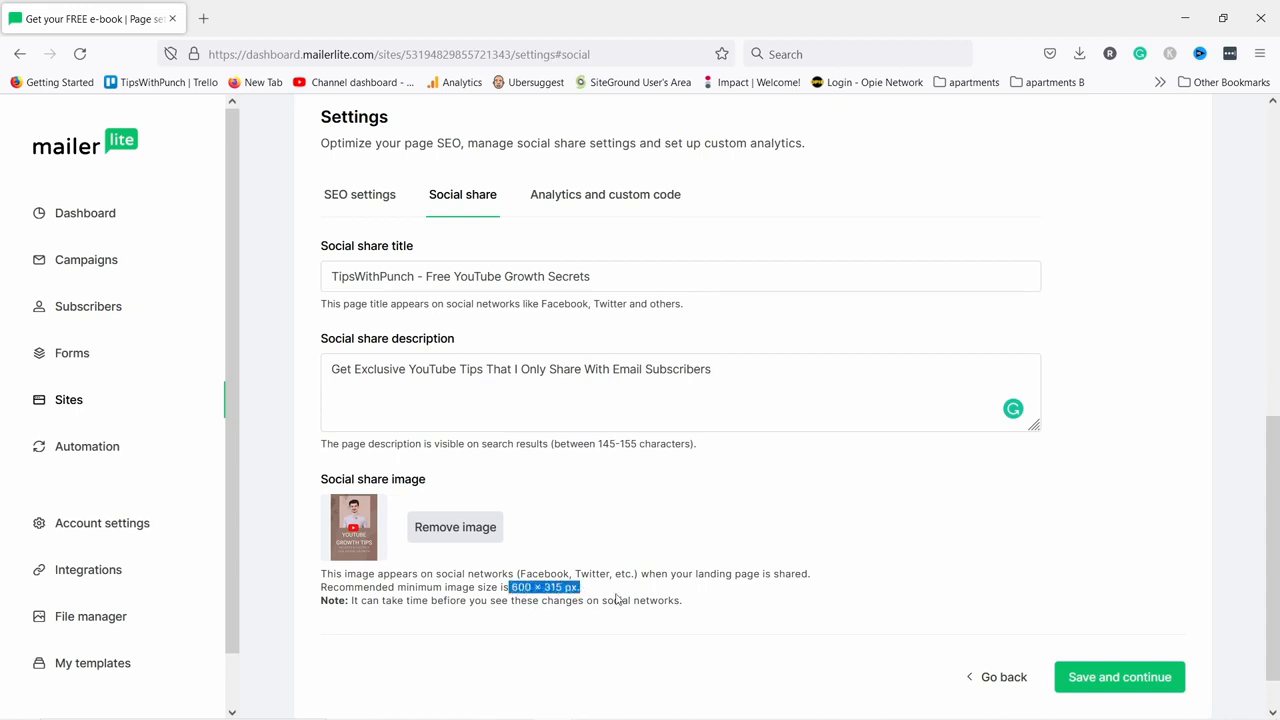
pyautogui.click(542, 598)
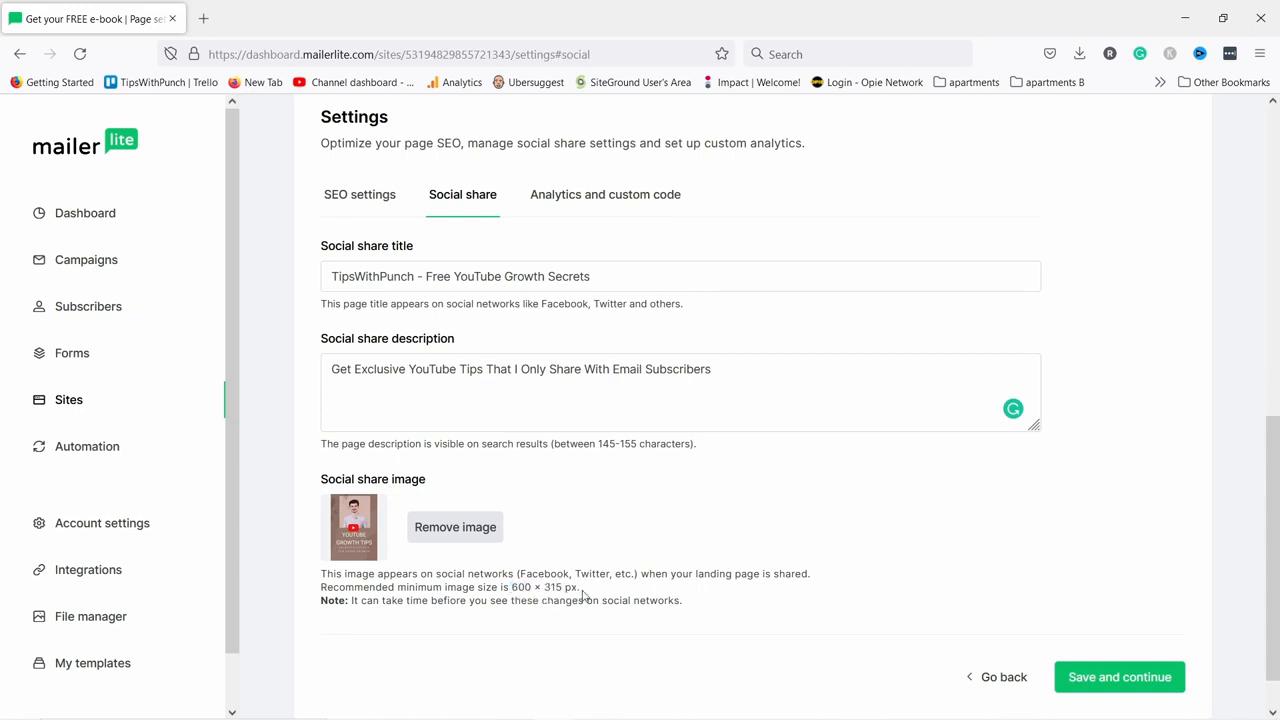
# Check the Analytics and custom code settings, then save the 'Get your FREE e-book' page settings.
pyautogui.click(567, 194)
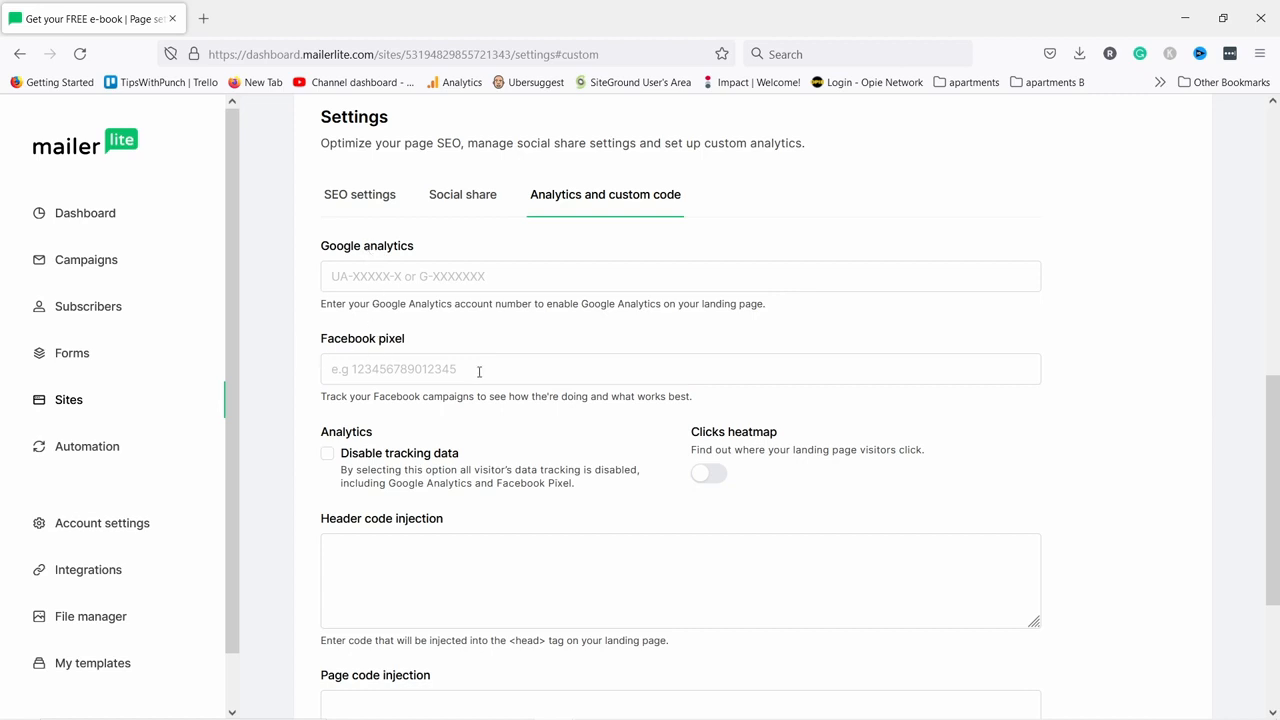
pyautogui.scroll(-5, 540, 300)
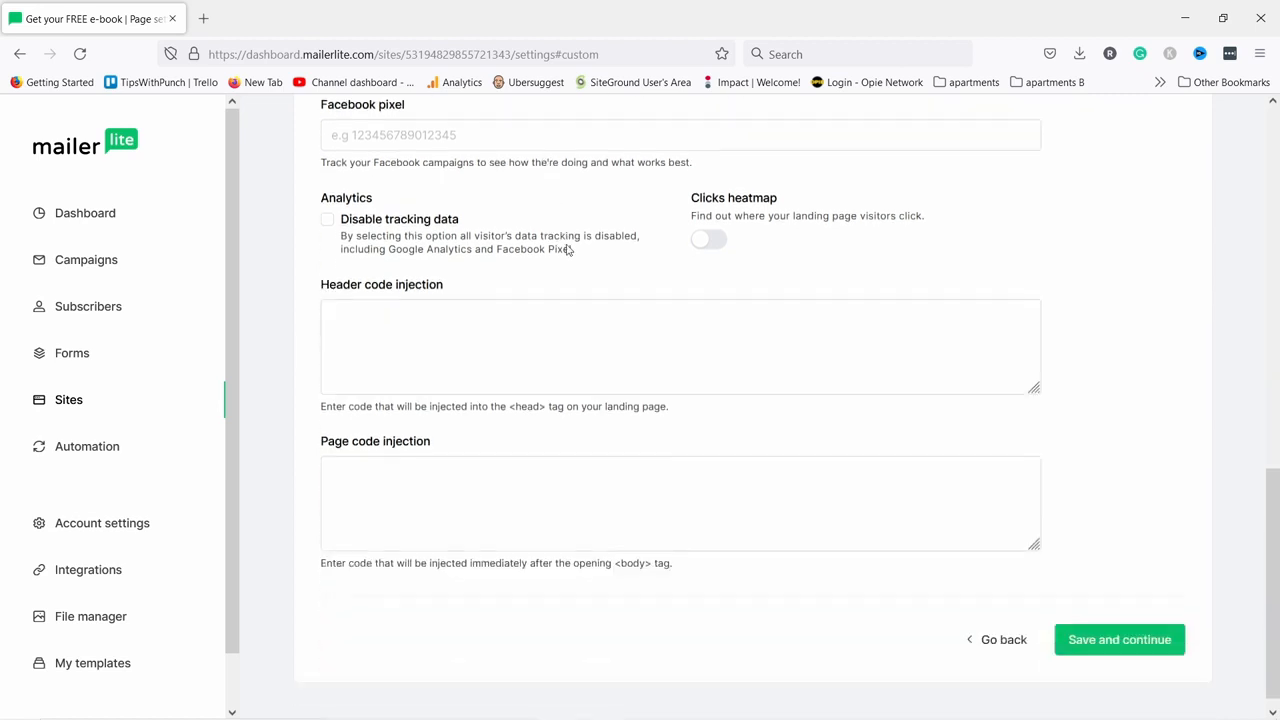
pyautogui.scroll(1, 673, 273)
pyautogui.scroll(-1, 755, 285)
pyautogui.click(1118, 630)
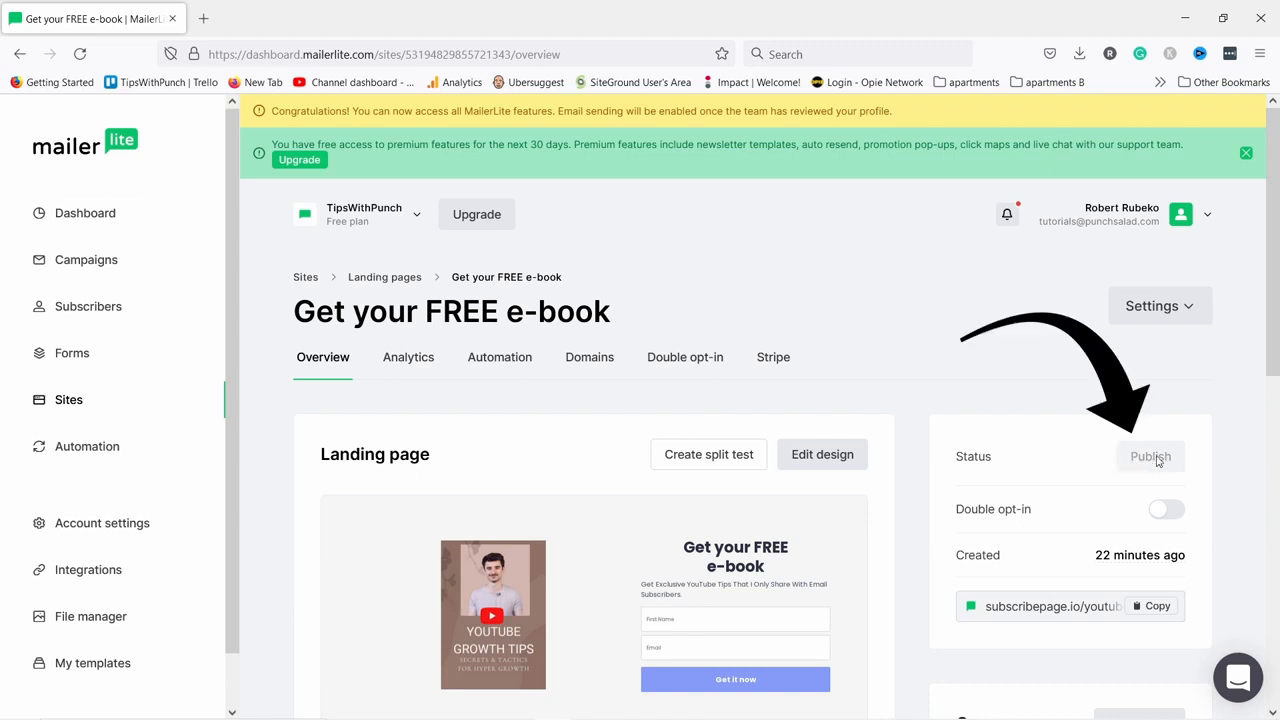
pyautogui.click(1153, 613)
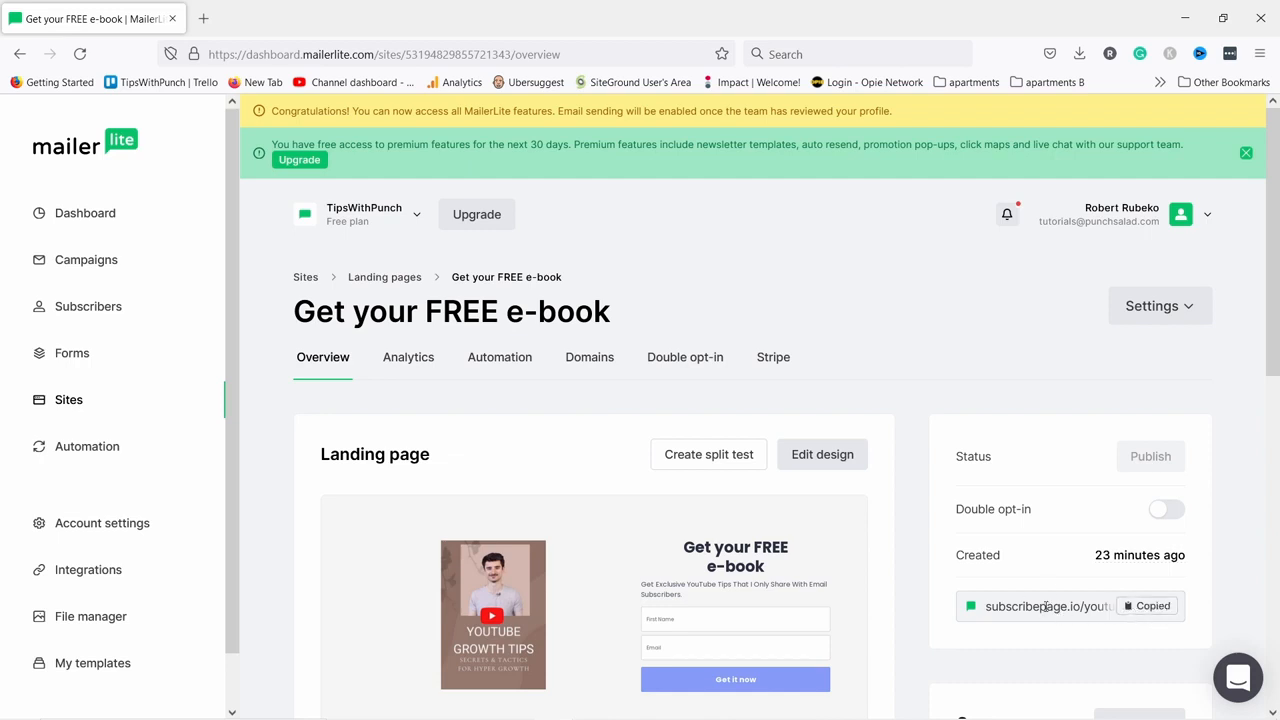
pyautogui.click(205, 20)
pyautogui.hotkey('ctrl', 'v')
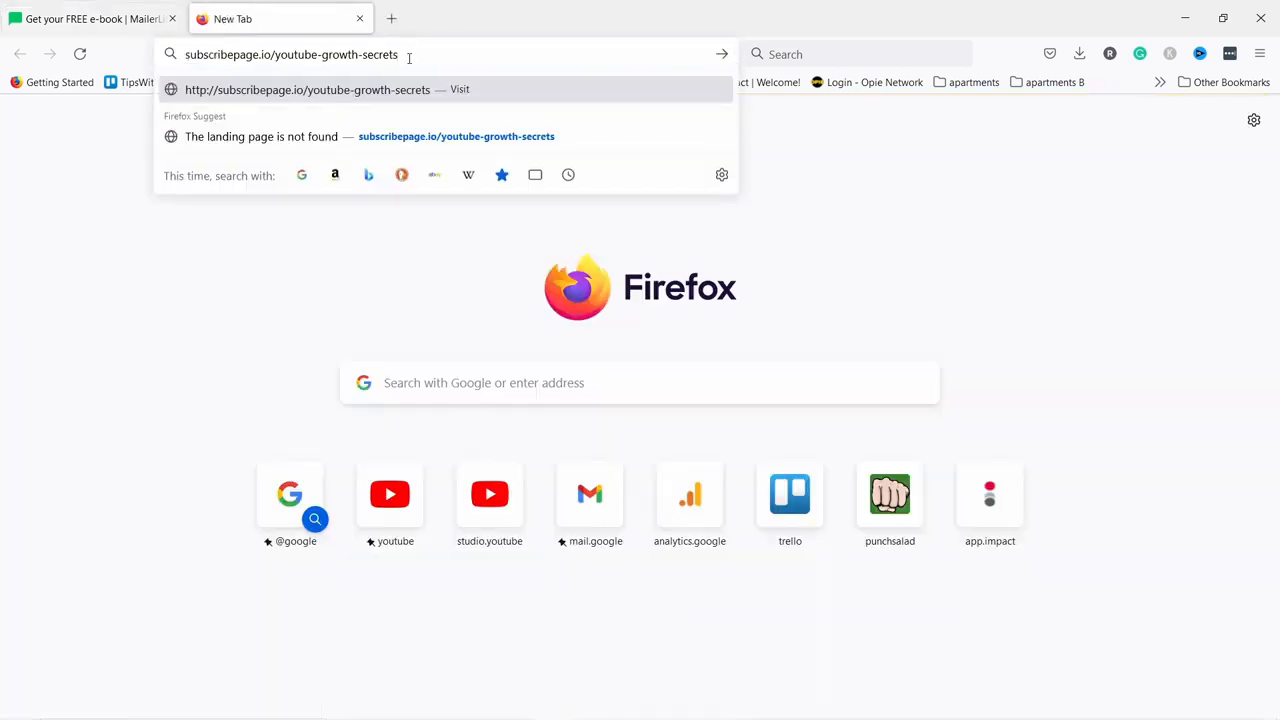
pyautogui.click(360, 19)
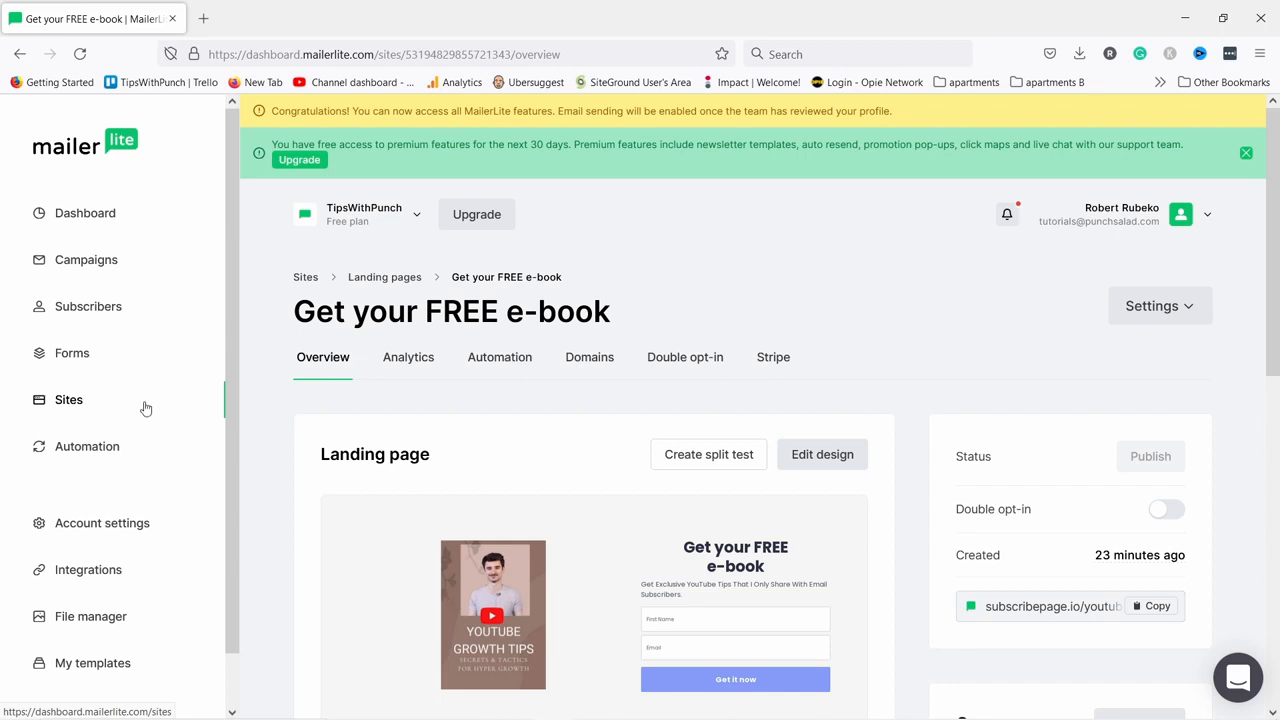
# In the company profile, change the end of the address house number to 8.
pyautogui.click(88, 525)
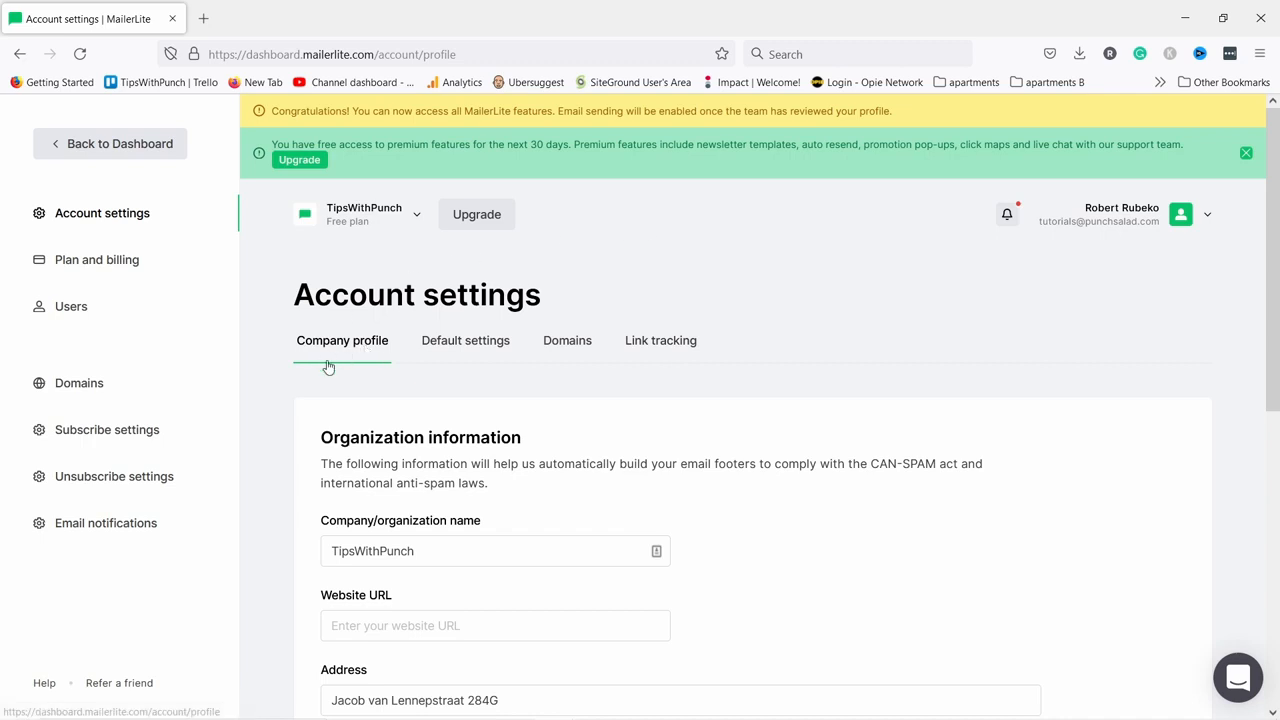
pyautogui.scroll(-5, 345, 328)
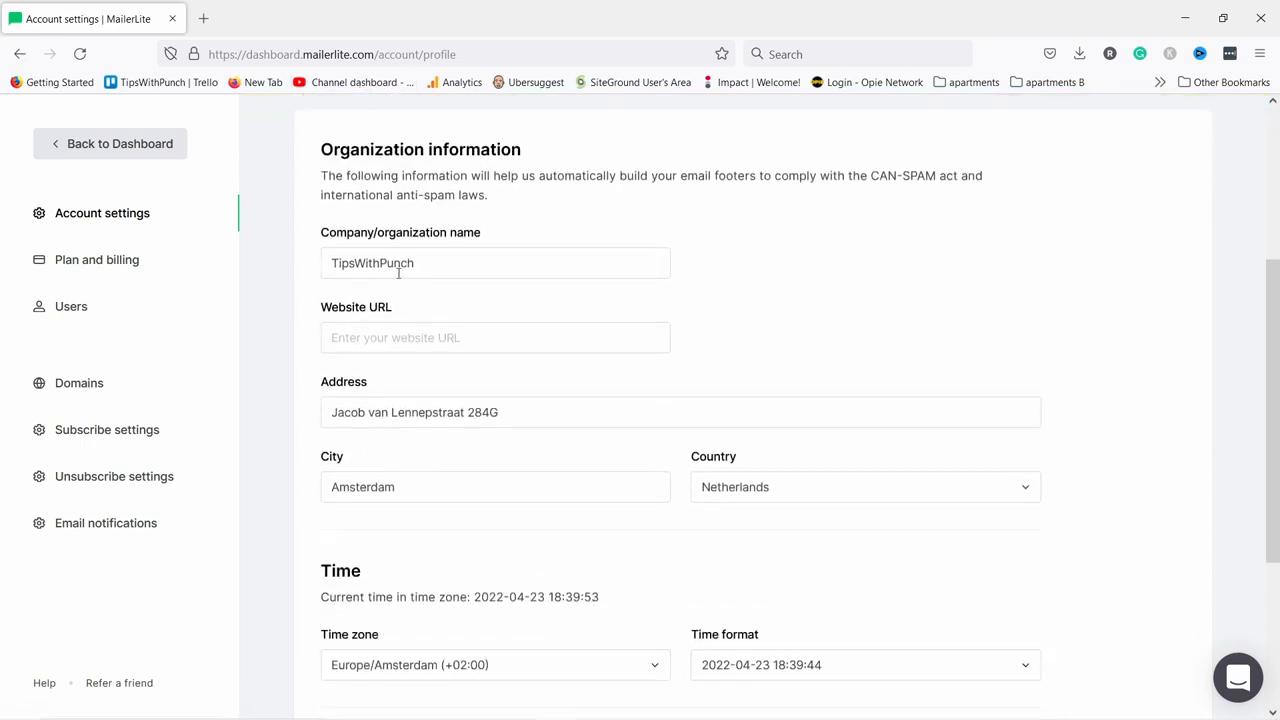
pyautogui.scroll(-2, 383, 374)
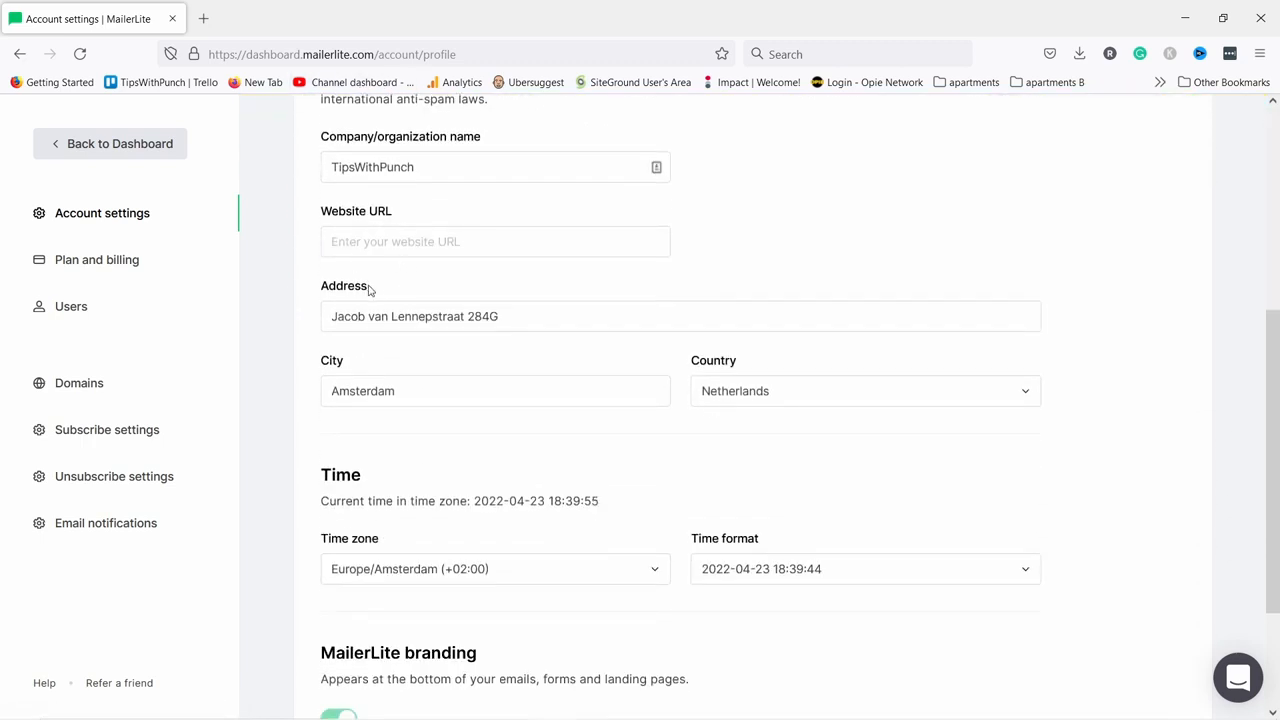
pyautogui.moveTo(481, 316); pyautogui.dragTo(543, 317)
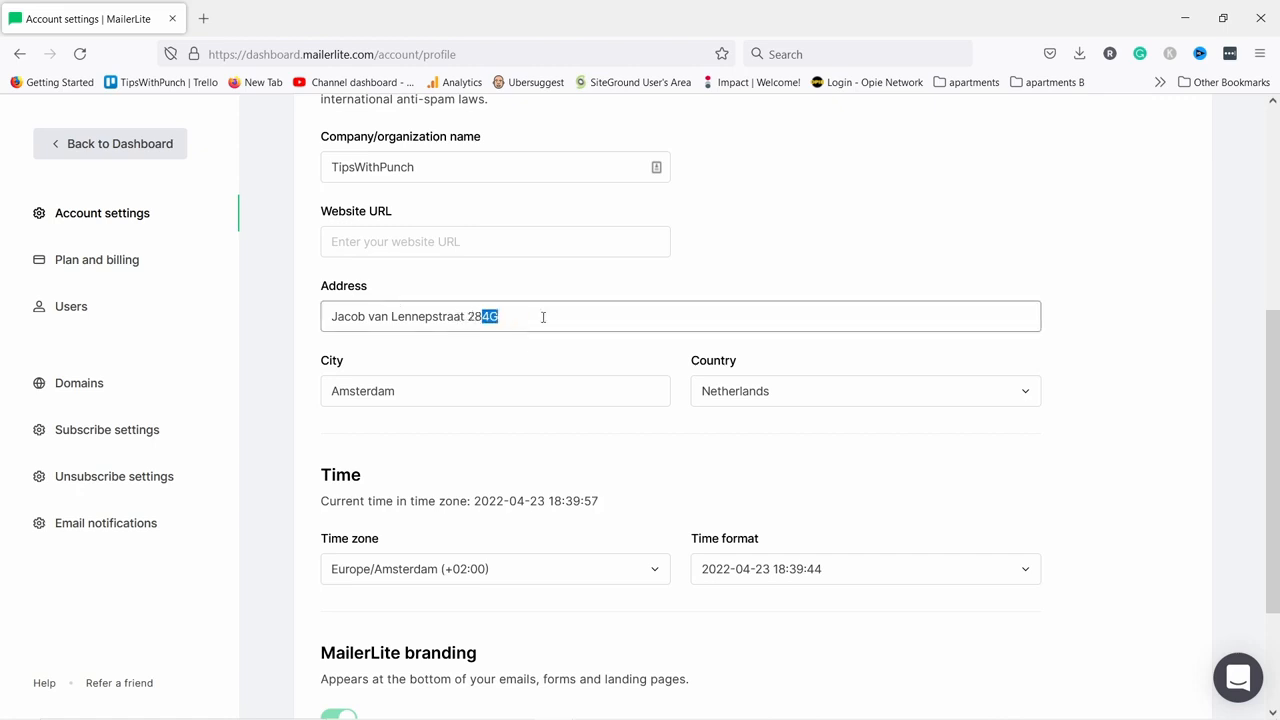
pyautogui.write('8')
pyautogui.click(549, 270)
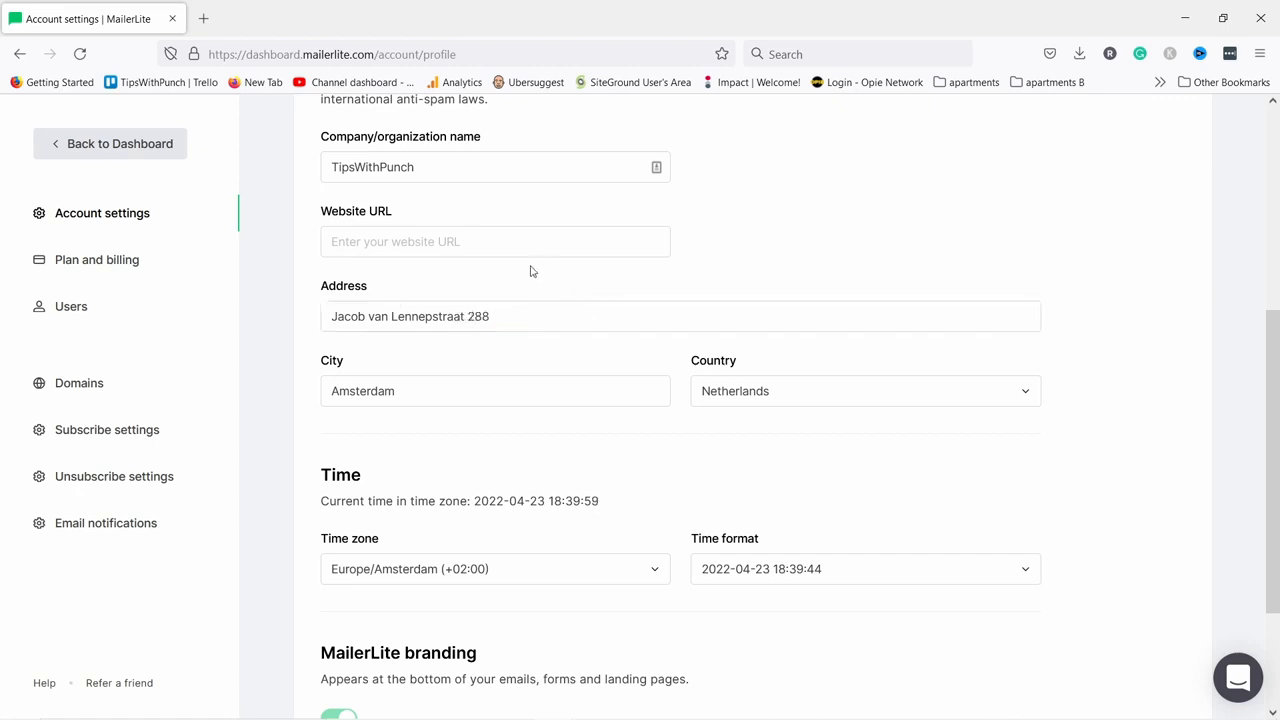
# Go to the Default settings page of Account settings.
pyautogui.scroll(-2, 535, 240)
pyautogui.scroll(-2, 533, 216)
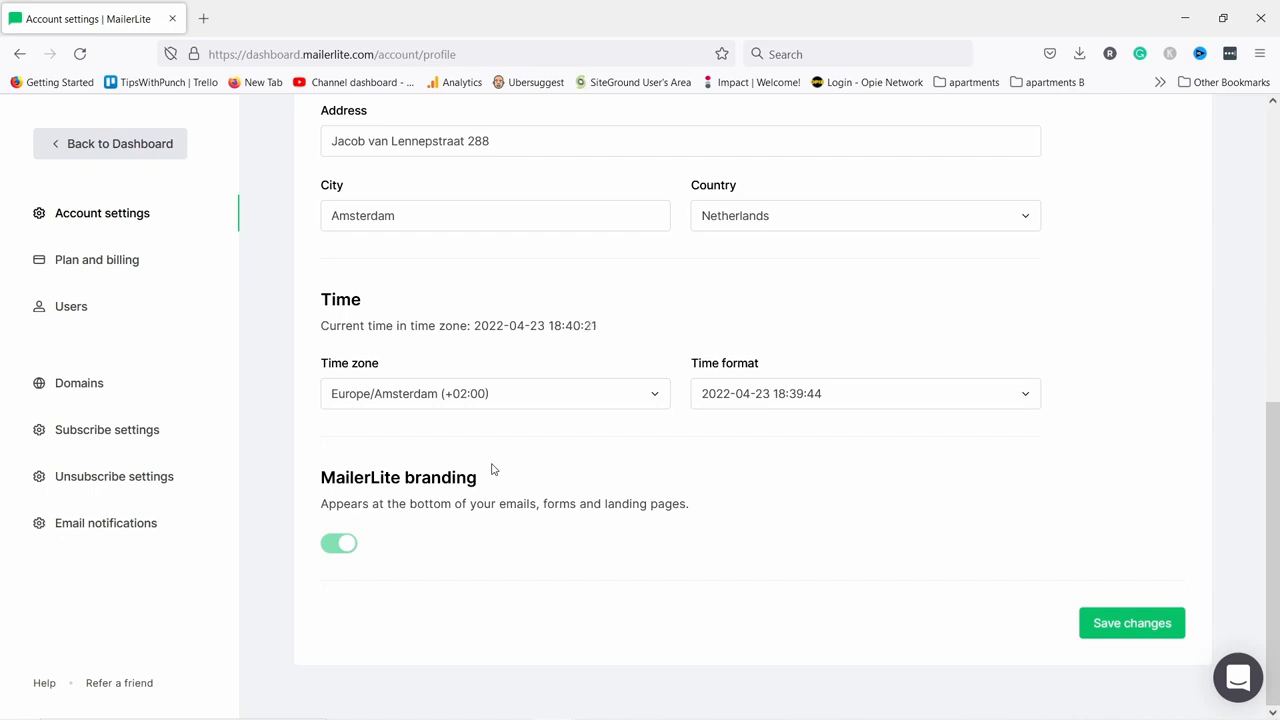
pyautogui.scroll(6, 493, 515)
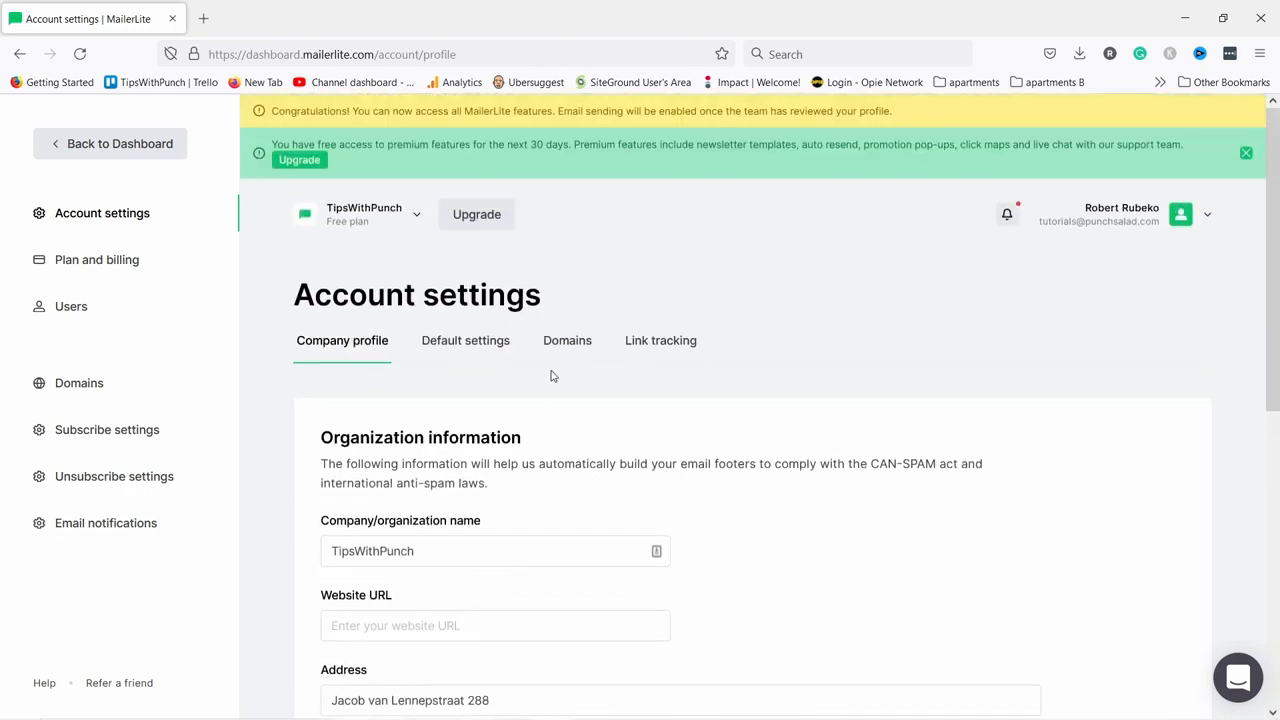
pyautogui.click(458, 342)
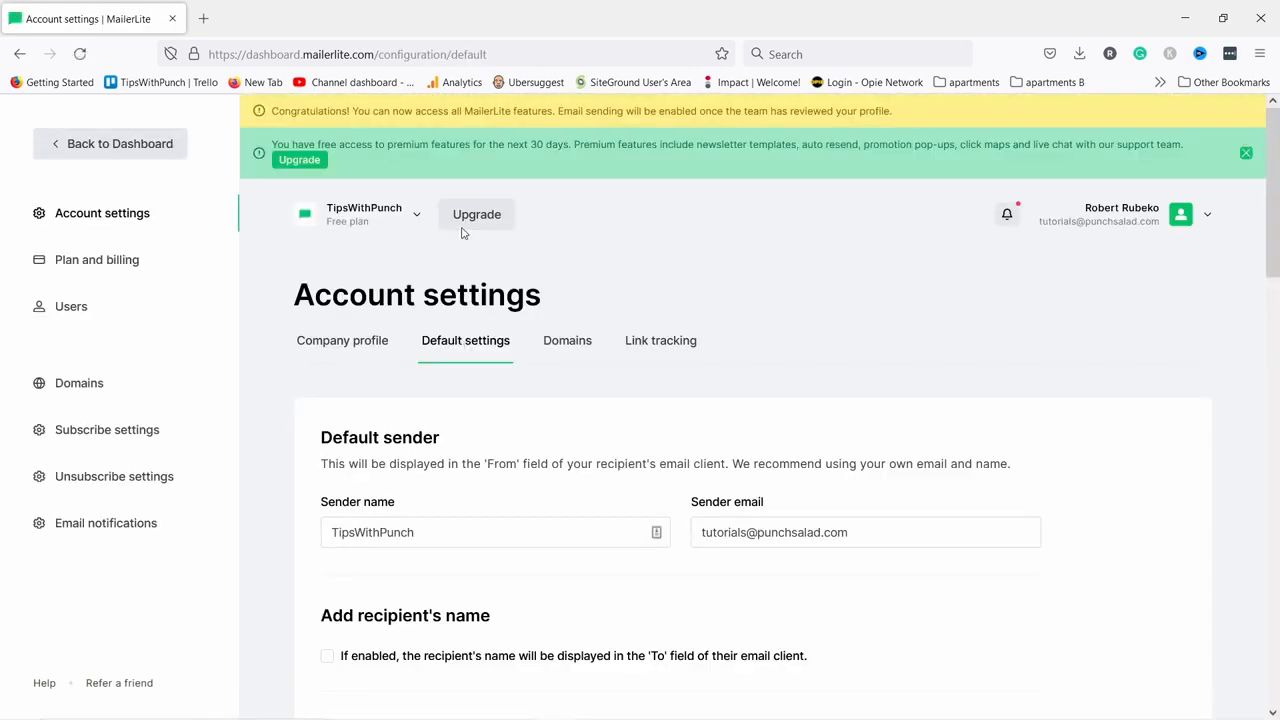
# Replace the default sender name with the owner's first name and save the default settings.
pyautogui.scroll(-2, 480, 215)
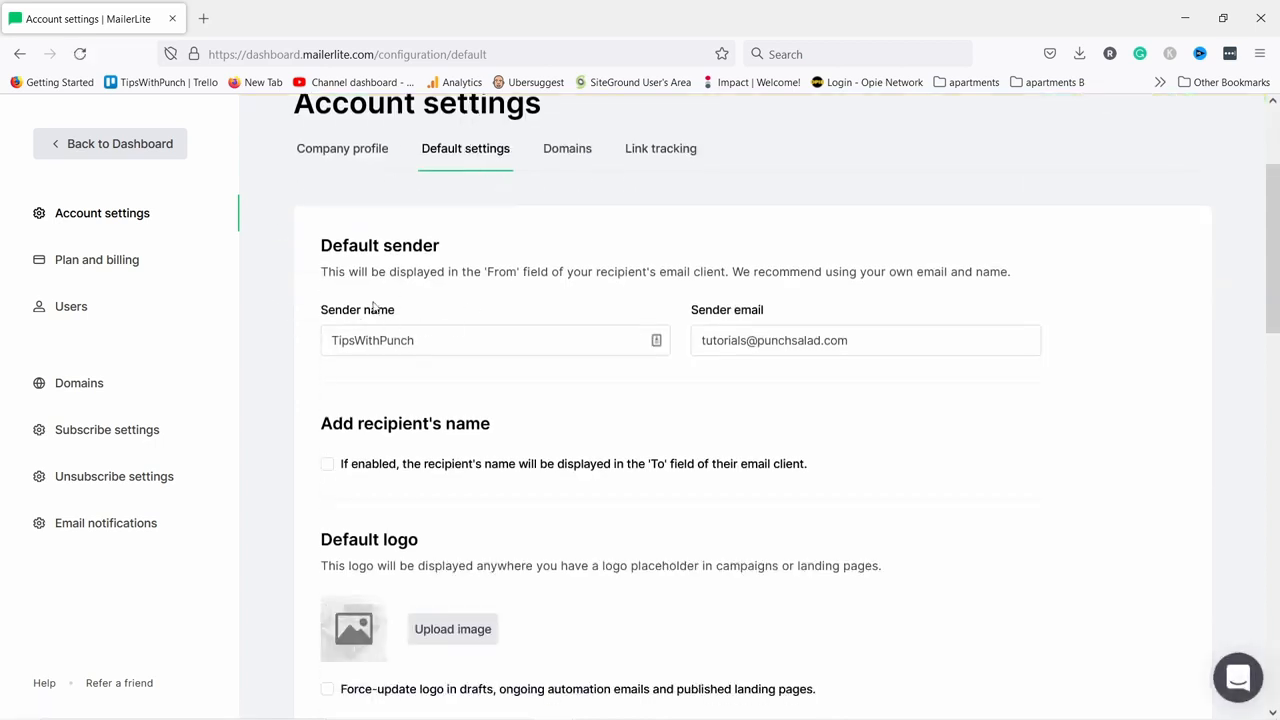
pyautogui.moveTo(431, 337); pyautogui.dragTo(300, 327)
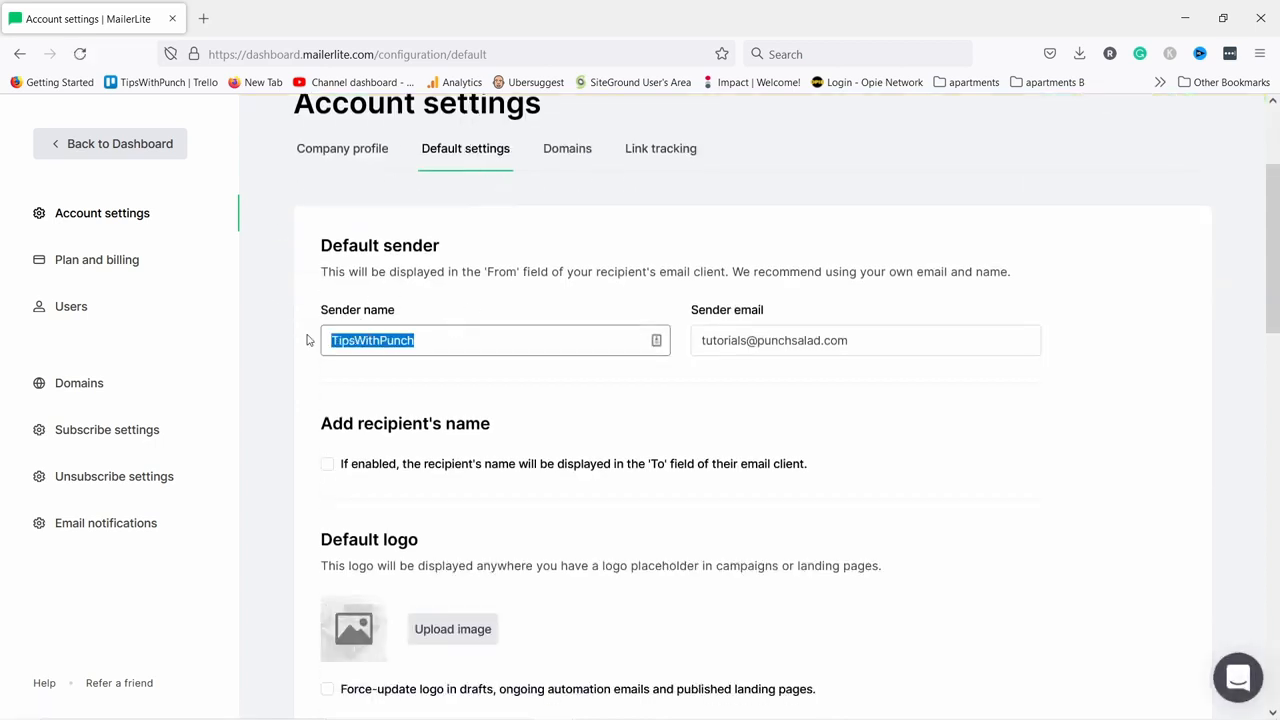
pyautogui.write('Robert')
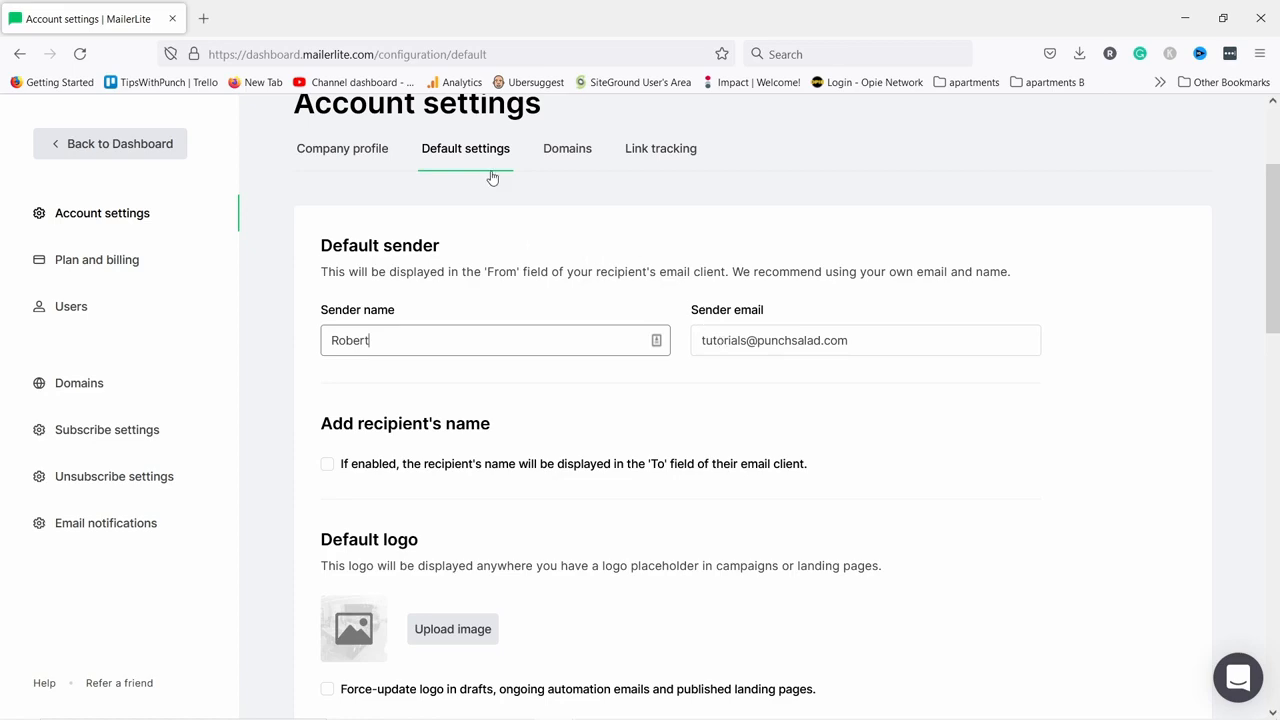
pyautogui.scroll(-4, 500, 180)
pyautogui.scroll(-1, 445, 120)
pyautogui.scroll(-5, 488, 236)
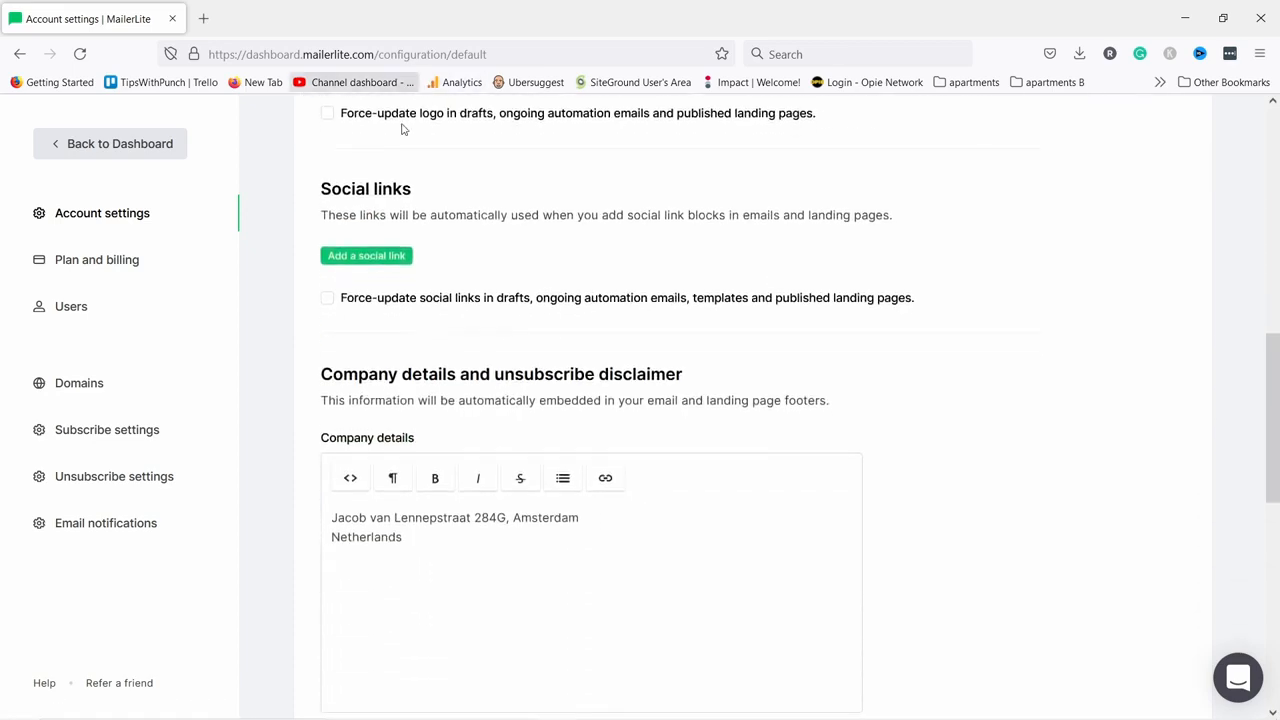
pyautogui.scroll(-3, 488, 236)
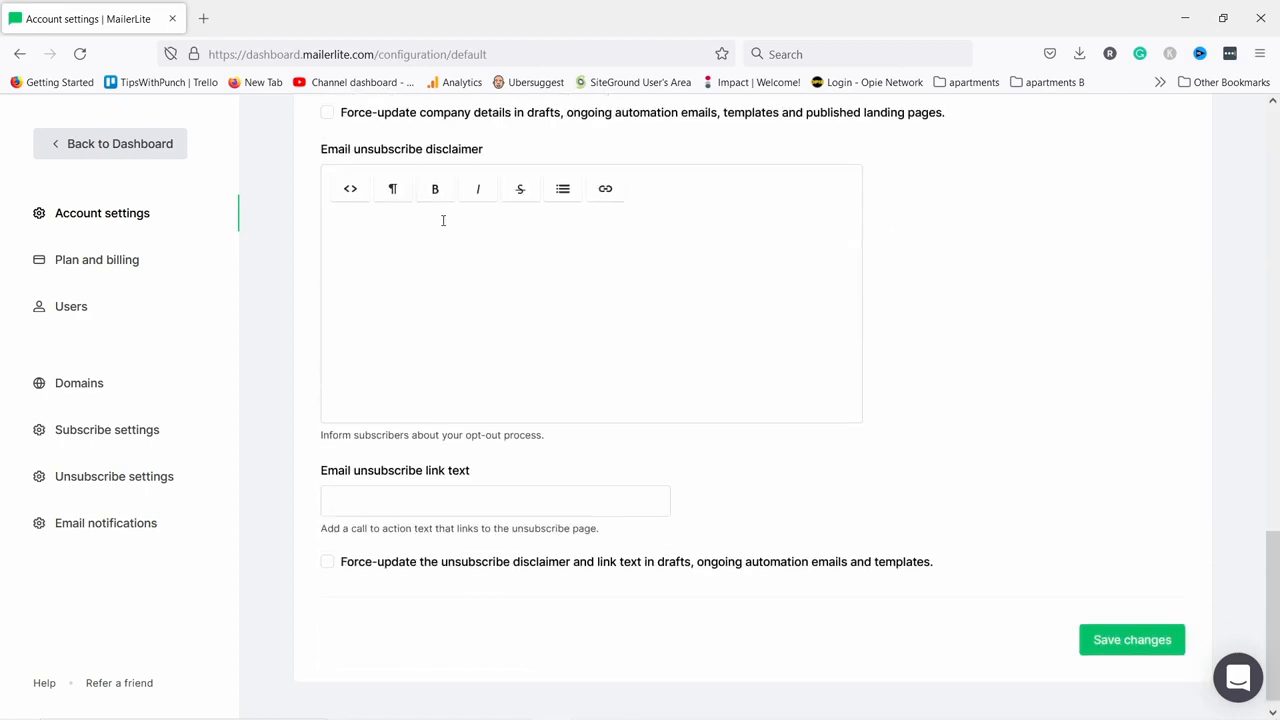
pyautogui.click(1125, 632)
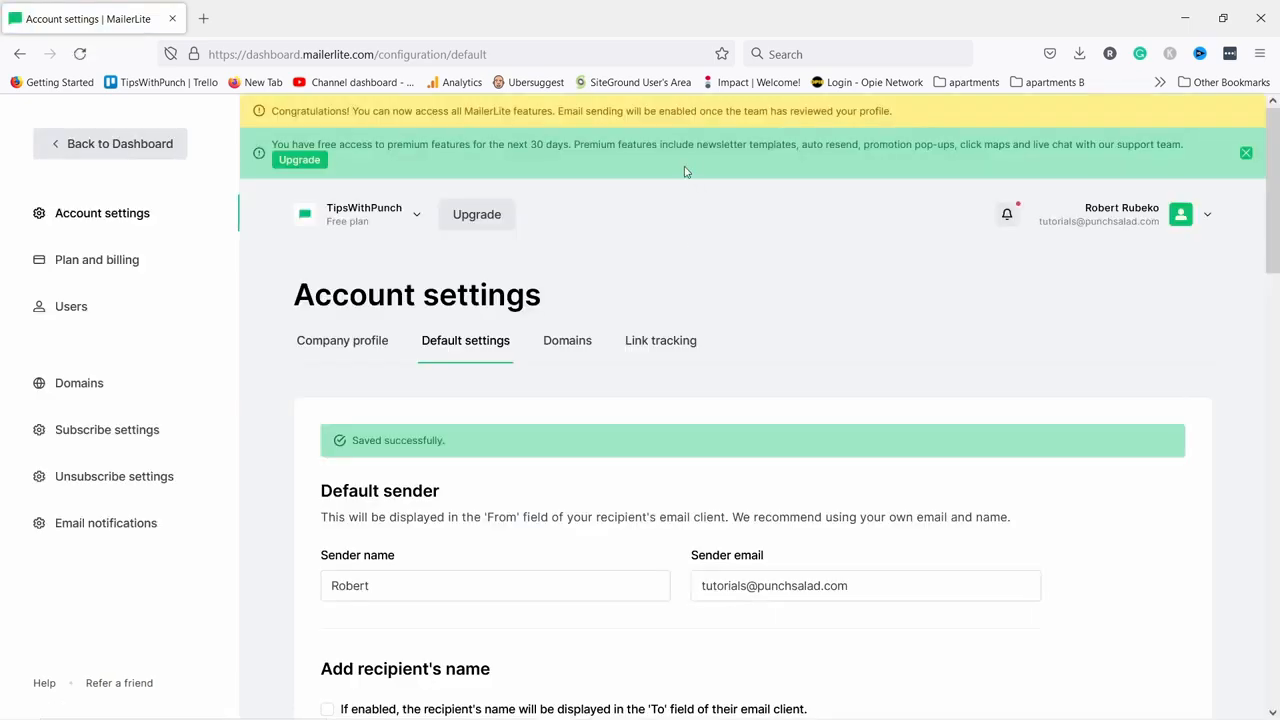
pyautogui.click(562, 345)
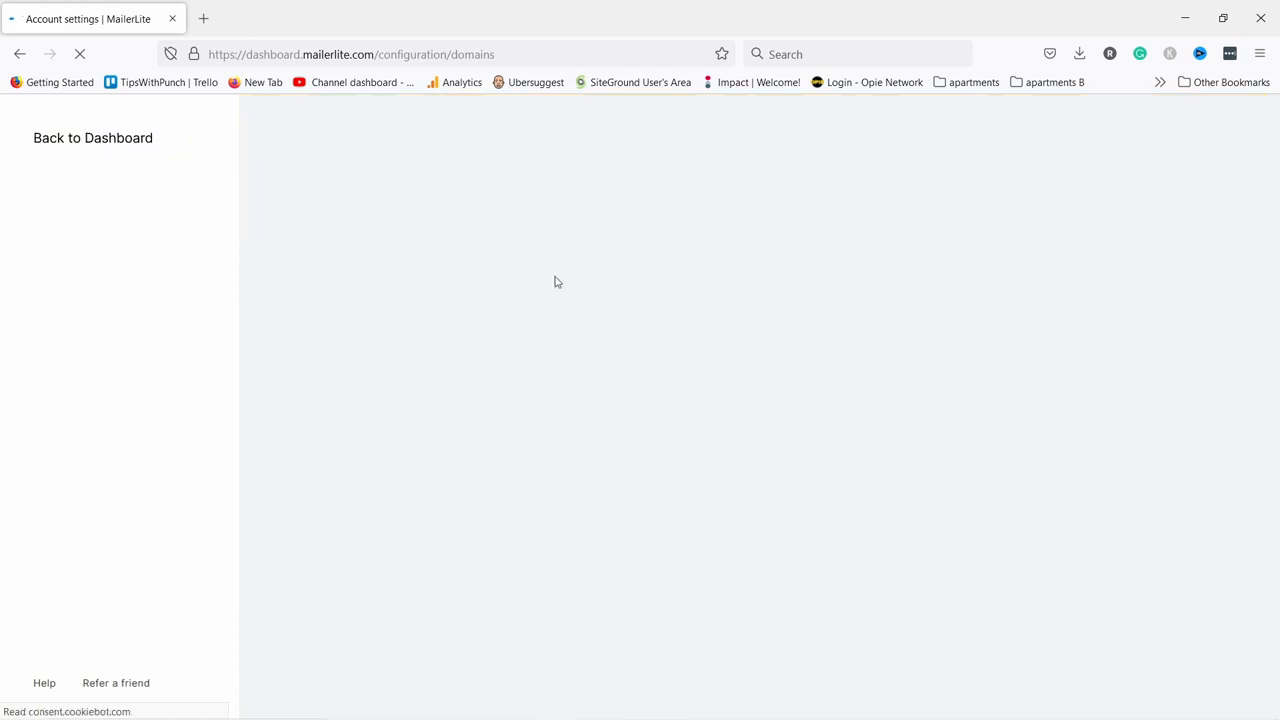
# Look over the Domains and Link tracking settings, then go back to the Dashboard.
pyautogui.scroll(-2, 554, 286)
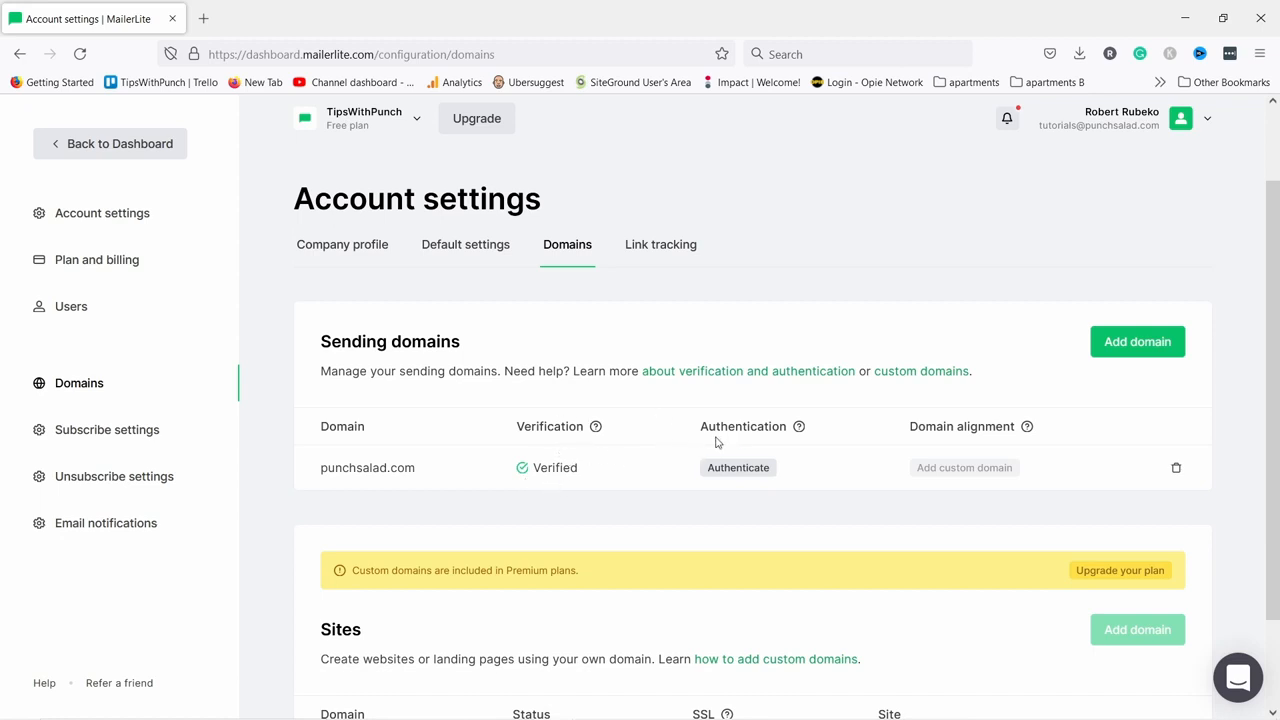
pyautogui.moveTo(805, 432)
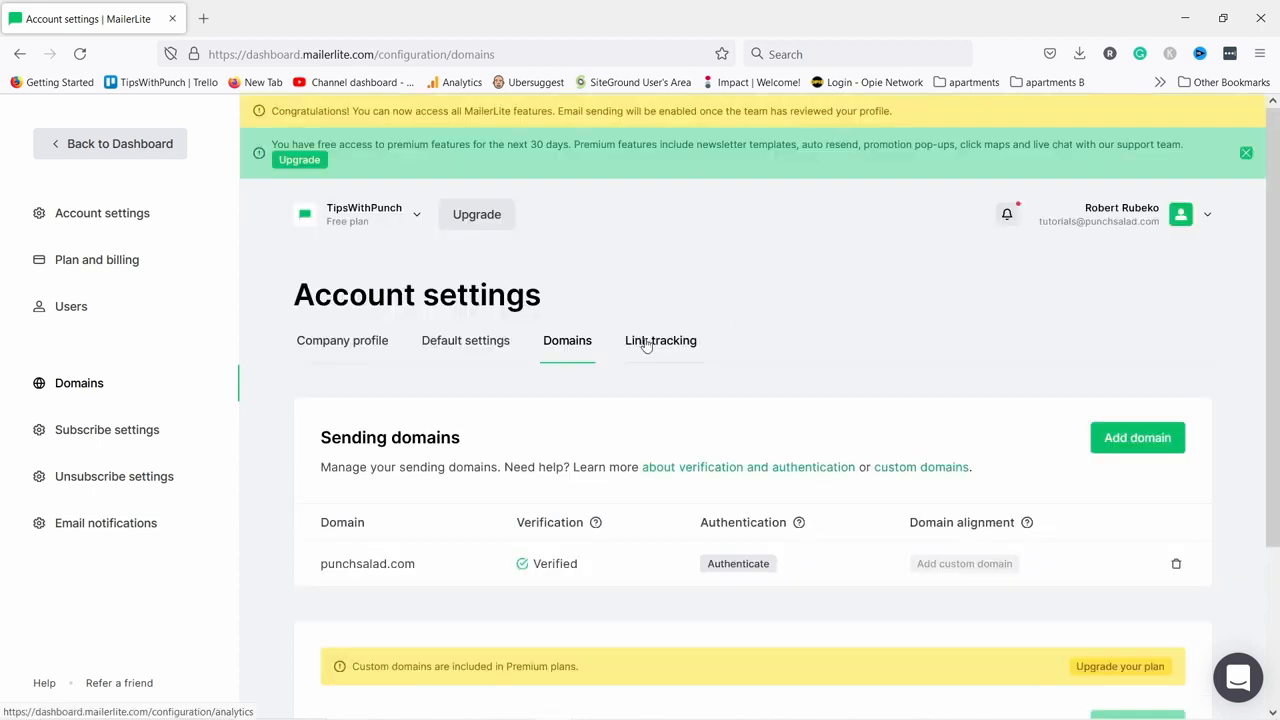
pyautogui.click(646, 342)
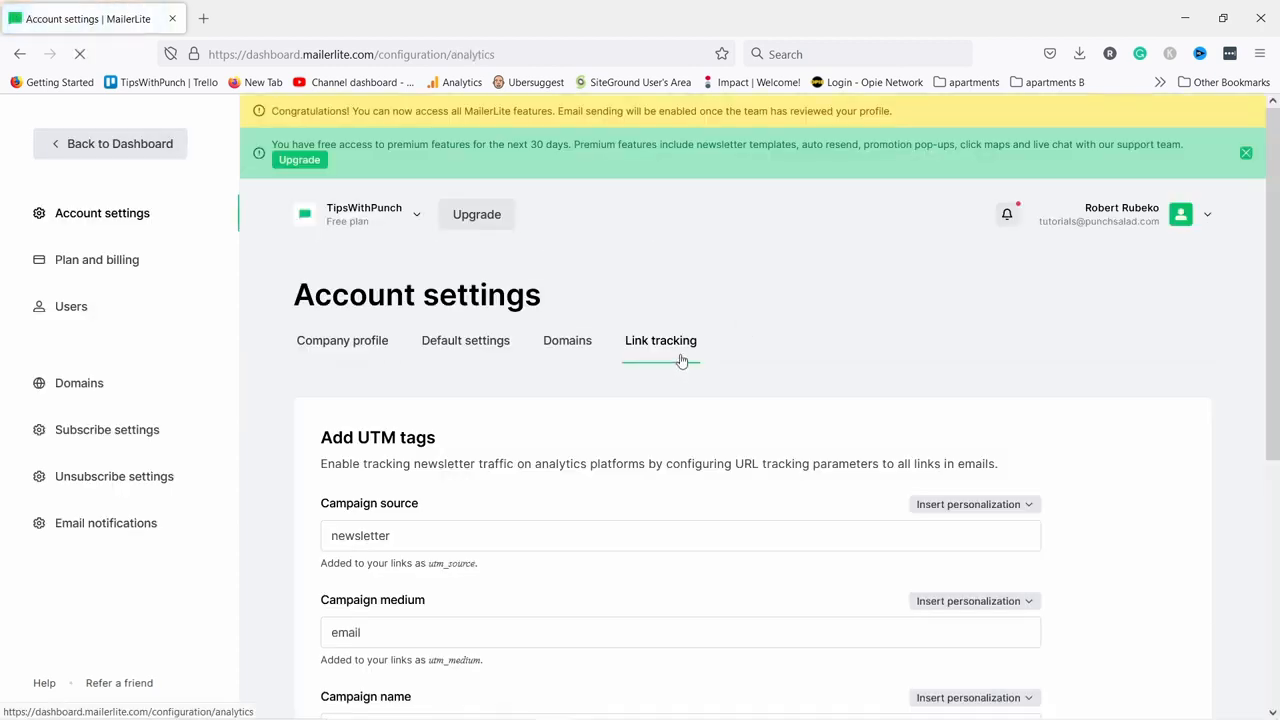
pyautogui.scroll(-3, 681, 366)
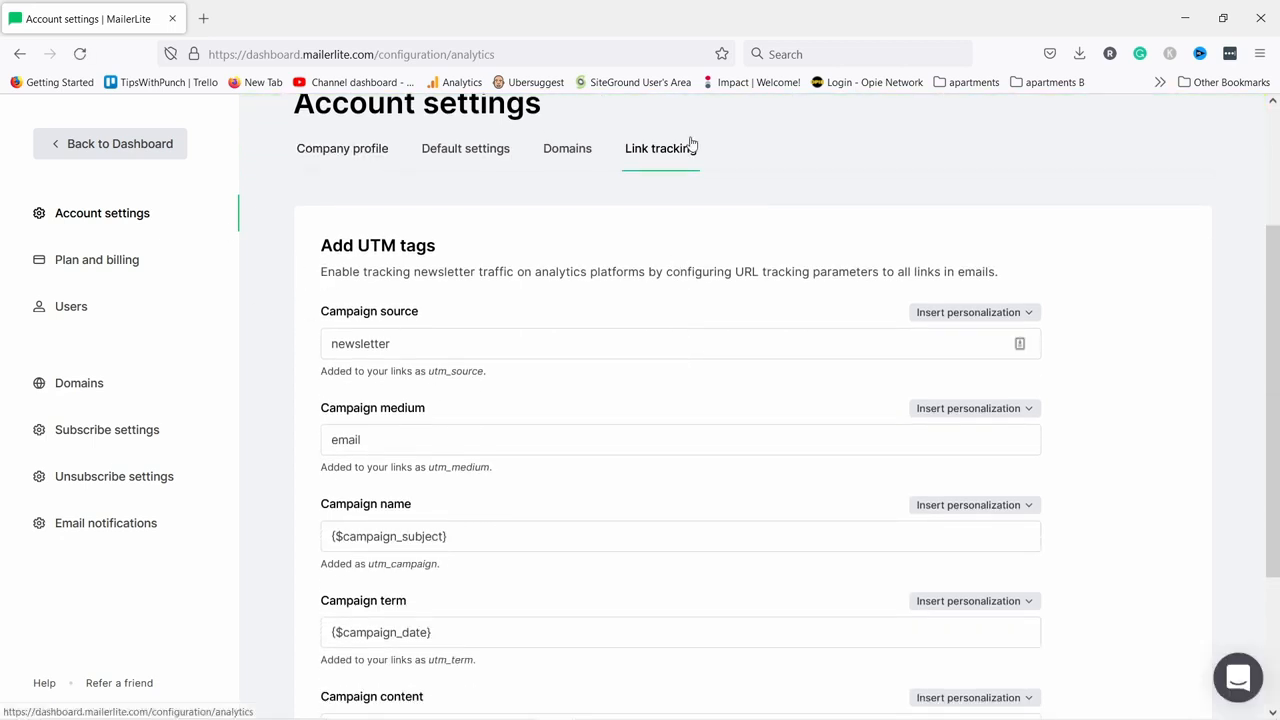
pyautogui.scroll(-3, 586, 268)
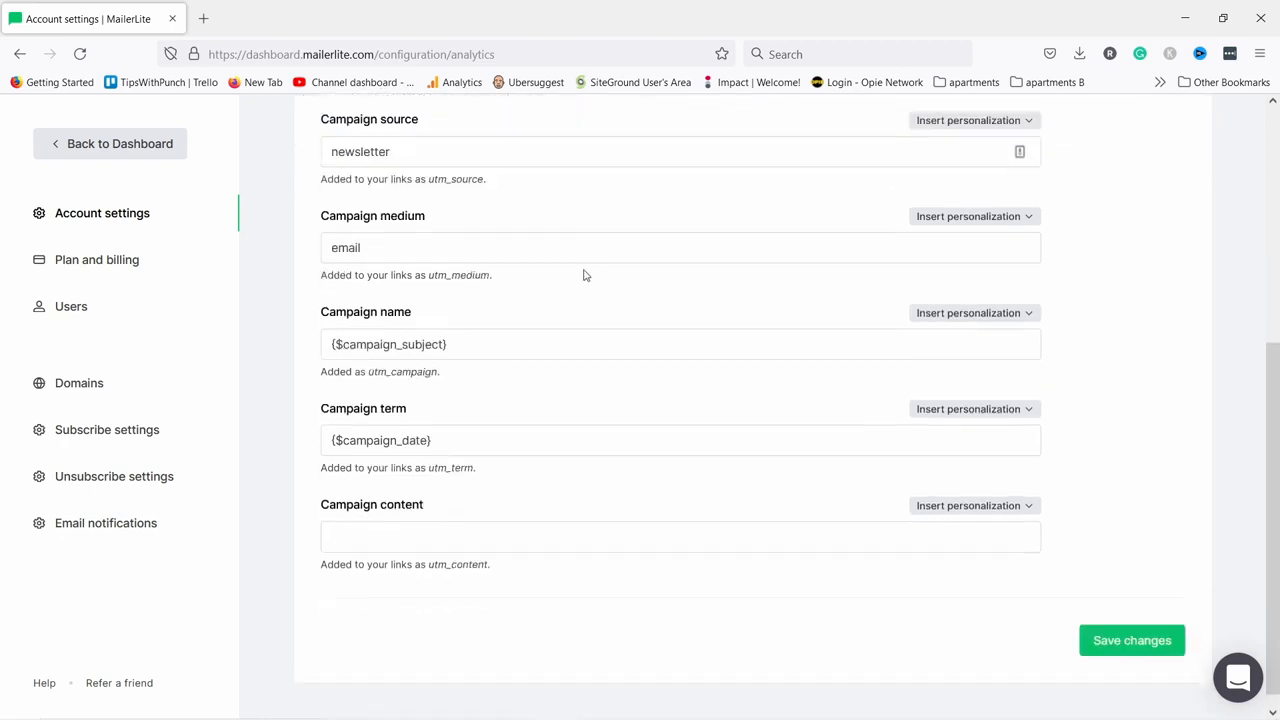
pyautogui.scroll(5, 665, 395)
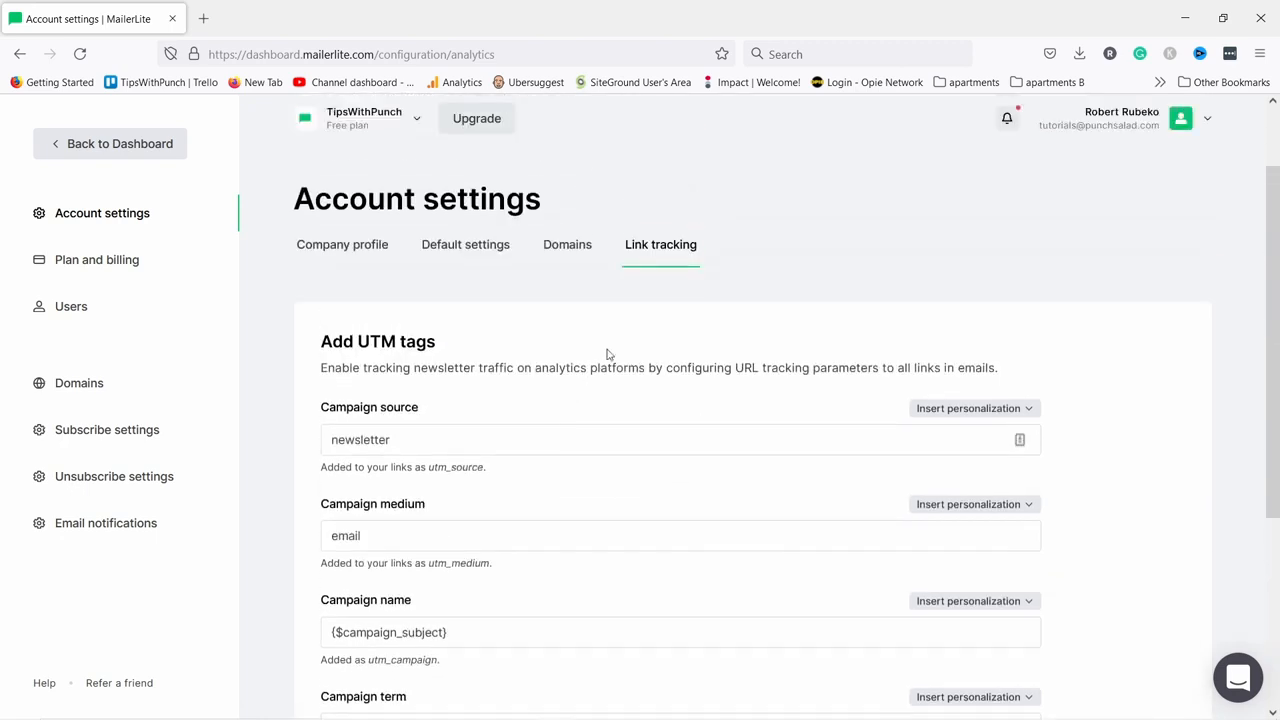
pyautogui.scroll(2, 606, 354)
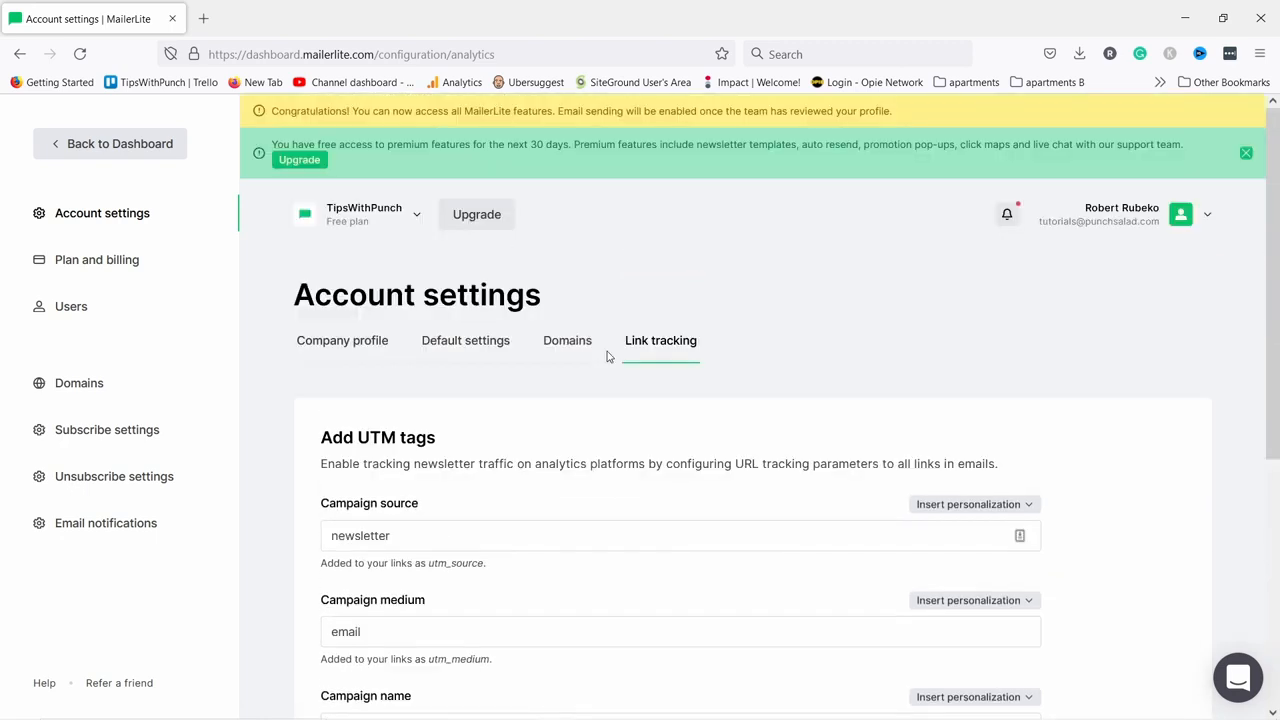
pyautogui.click(100, 146)
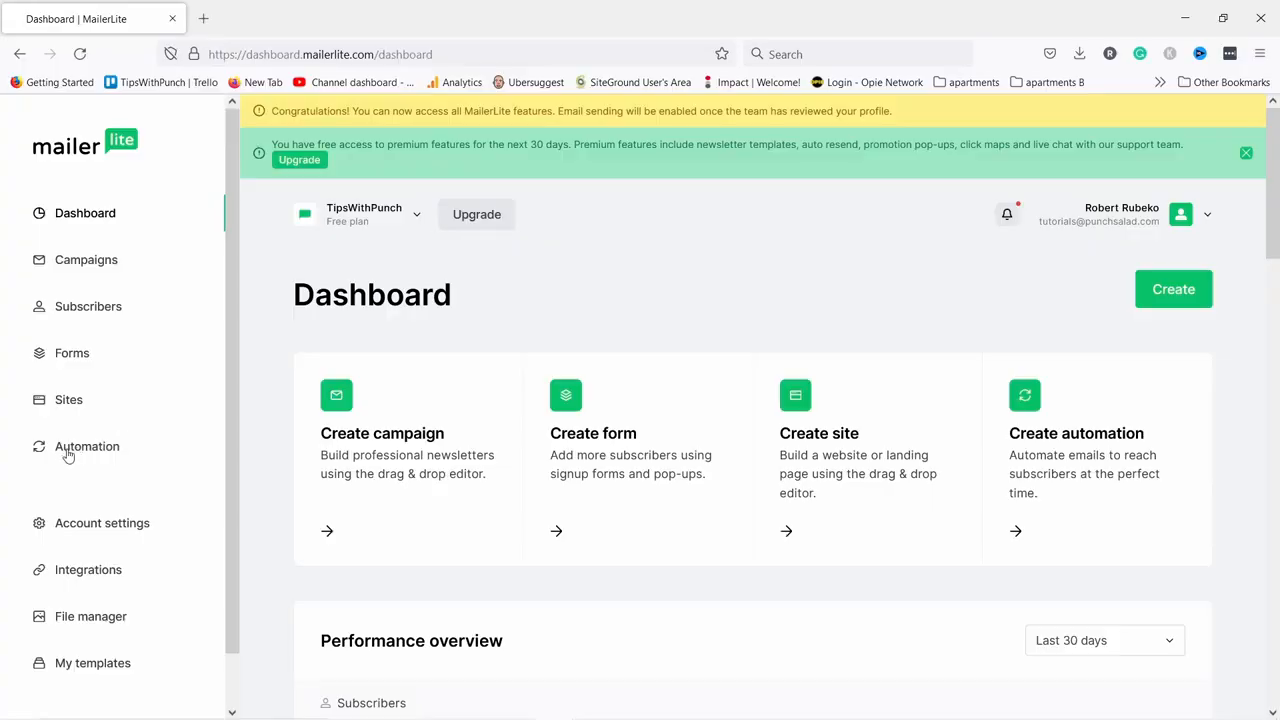
# Create an automation called 'Welcome Sequence', dropping 'Group' from the autofilled name, and start building.
pyautogui.click(61, 455)
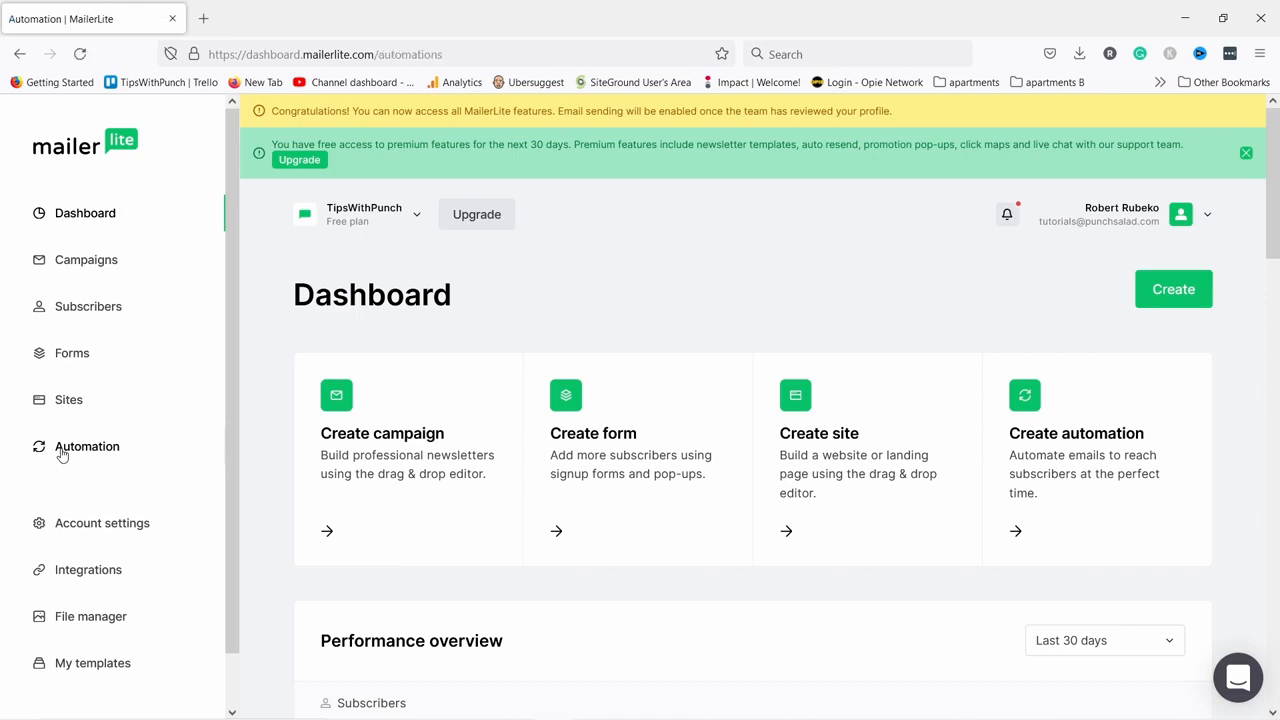
pyautogui.scroll(-2, 700, 500)
pyautogui.click(699, 597)
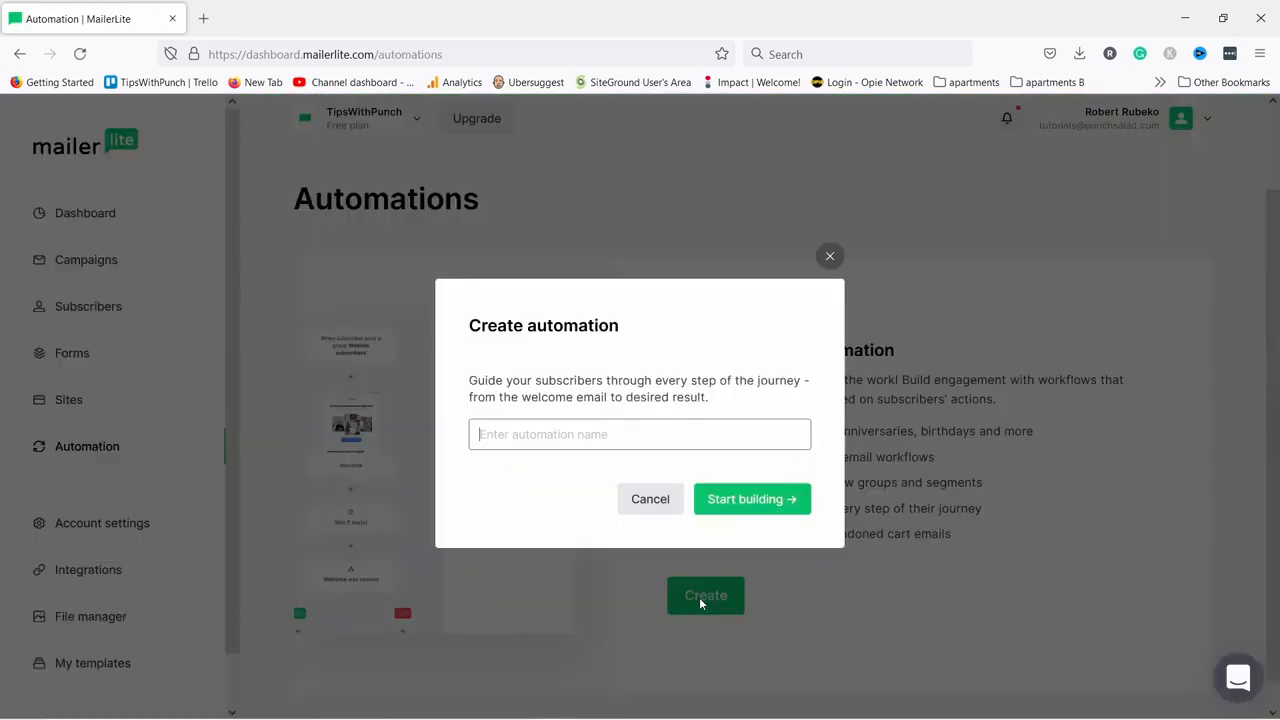
pyautogui.click(500, 432)
pyautogui.write('Welc')
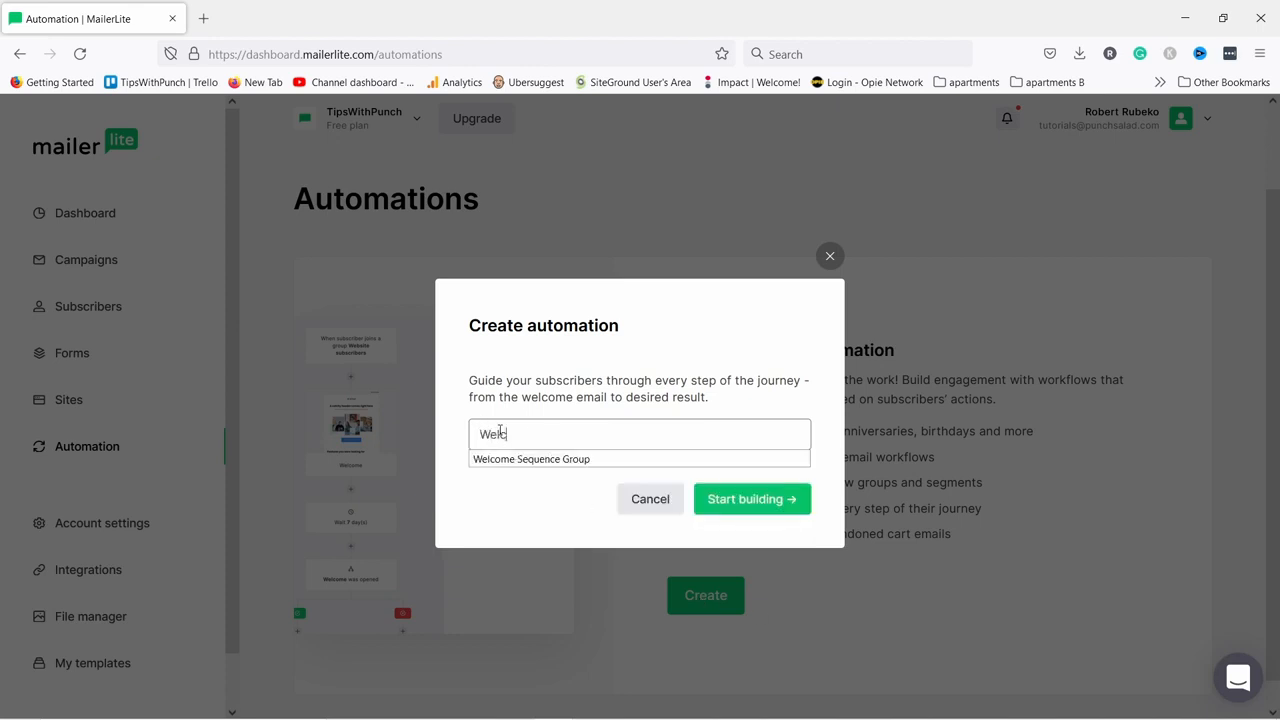
pyautogui.click(540, 459)
pyautogui.doubleClick(600, 434)
pyautogui.press('BackSpace')
pyautogui.click(648, 380)
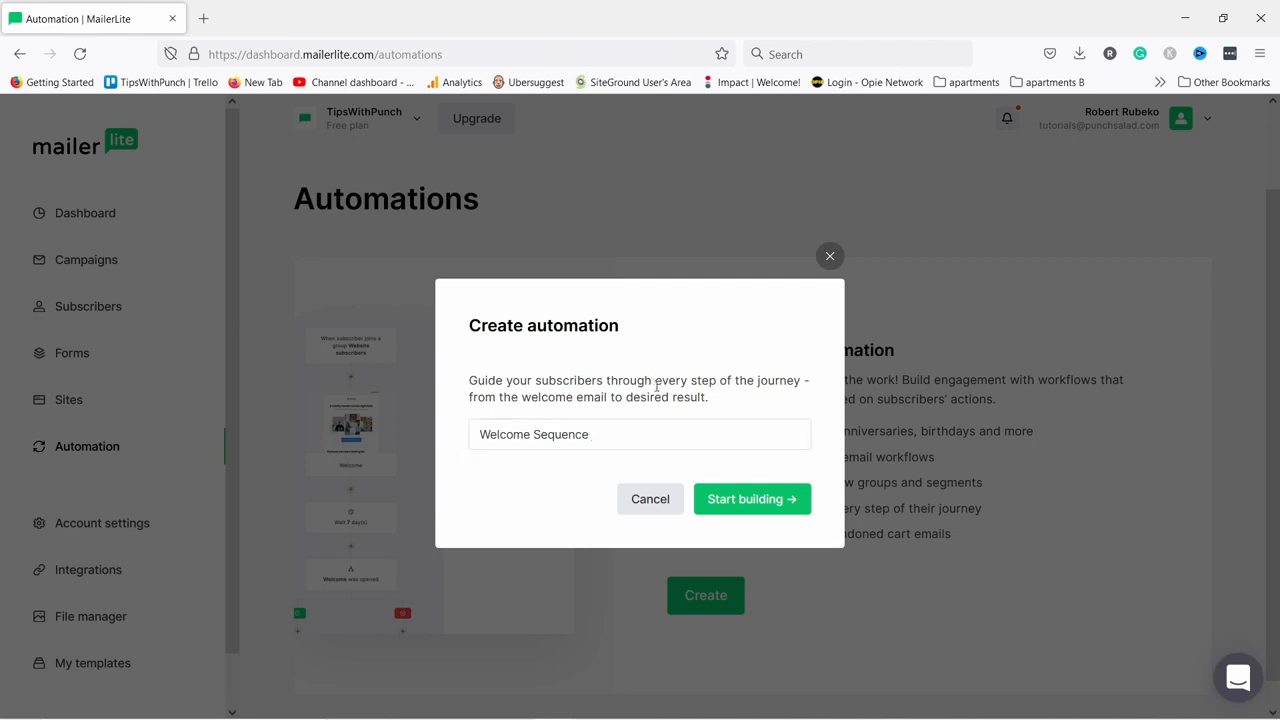
pyautogui.click(747, 505)
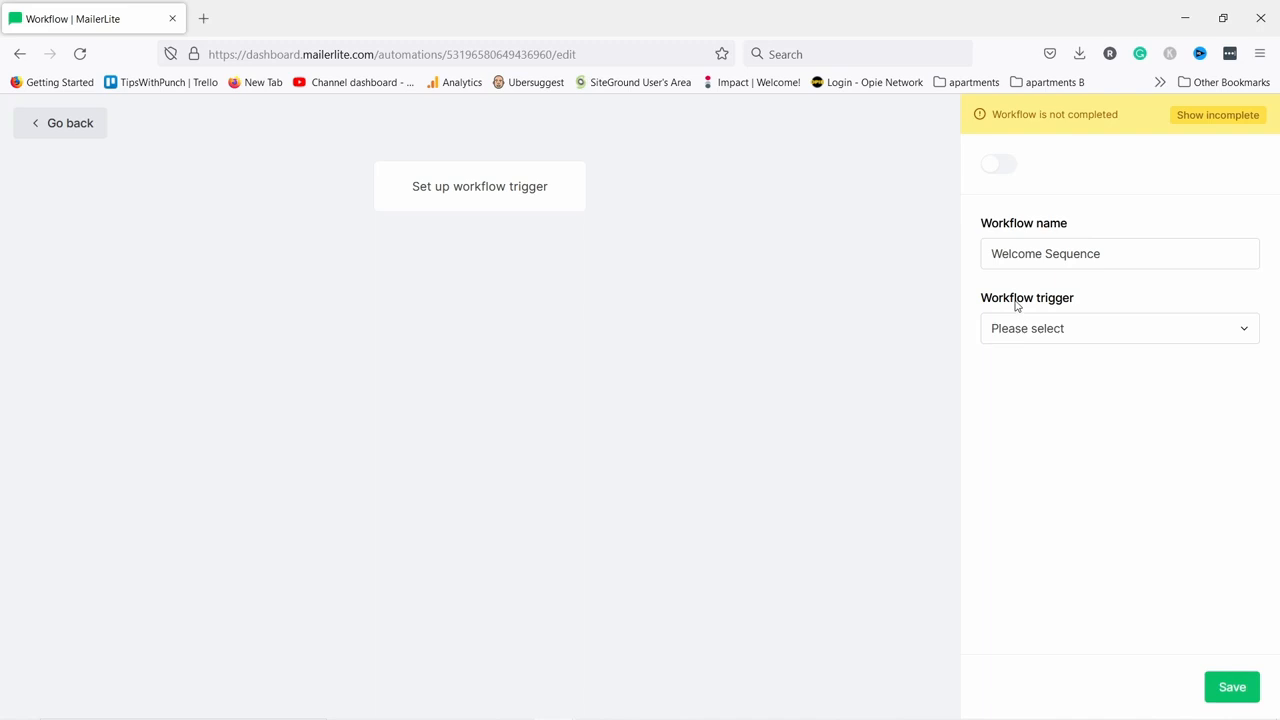
# Trigger the workflow when a subscriber joins Welcome Sequence Group, allow repeat runs, and save.
pyautogui.click(1016, 339)
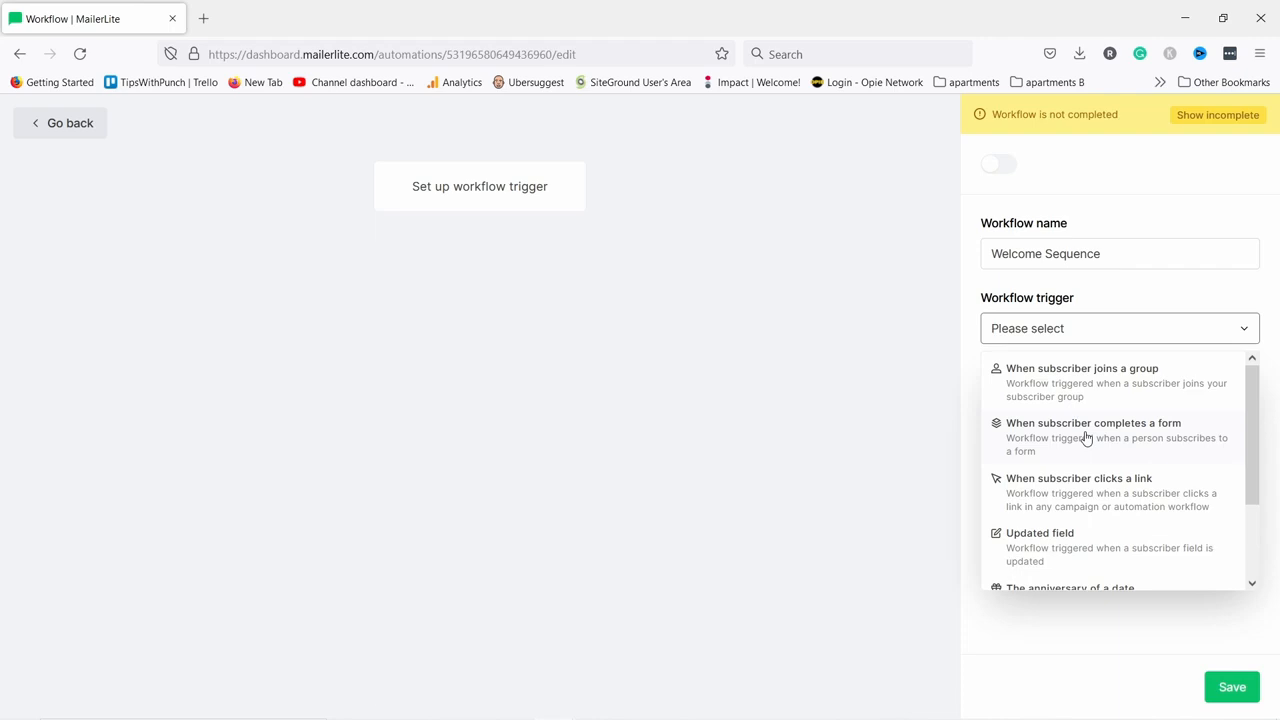
pyautogui.scroll(-1, 1086, 438)
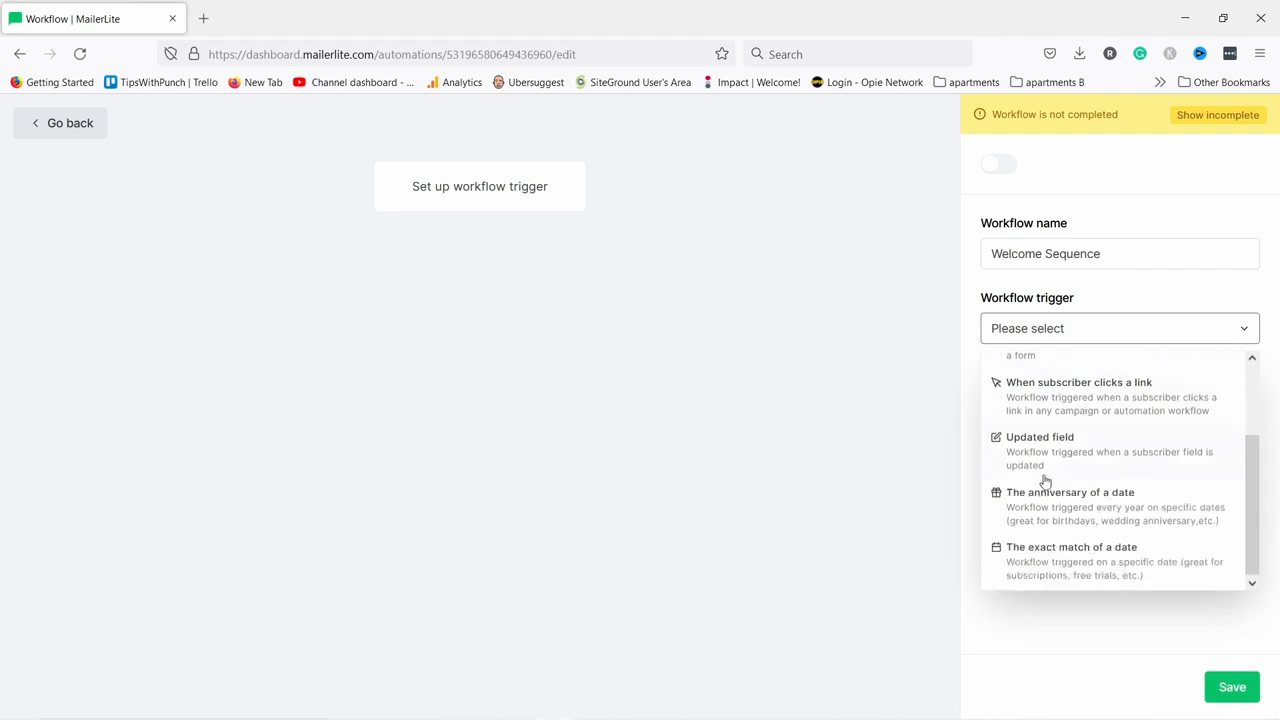
pyautogui.scroll(1, 1071, 487)
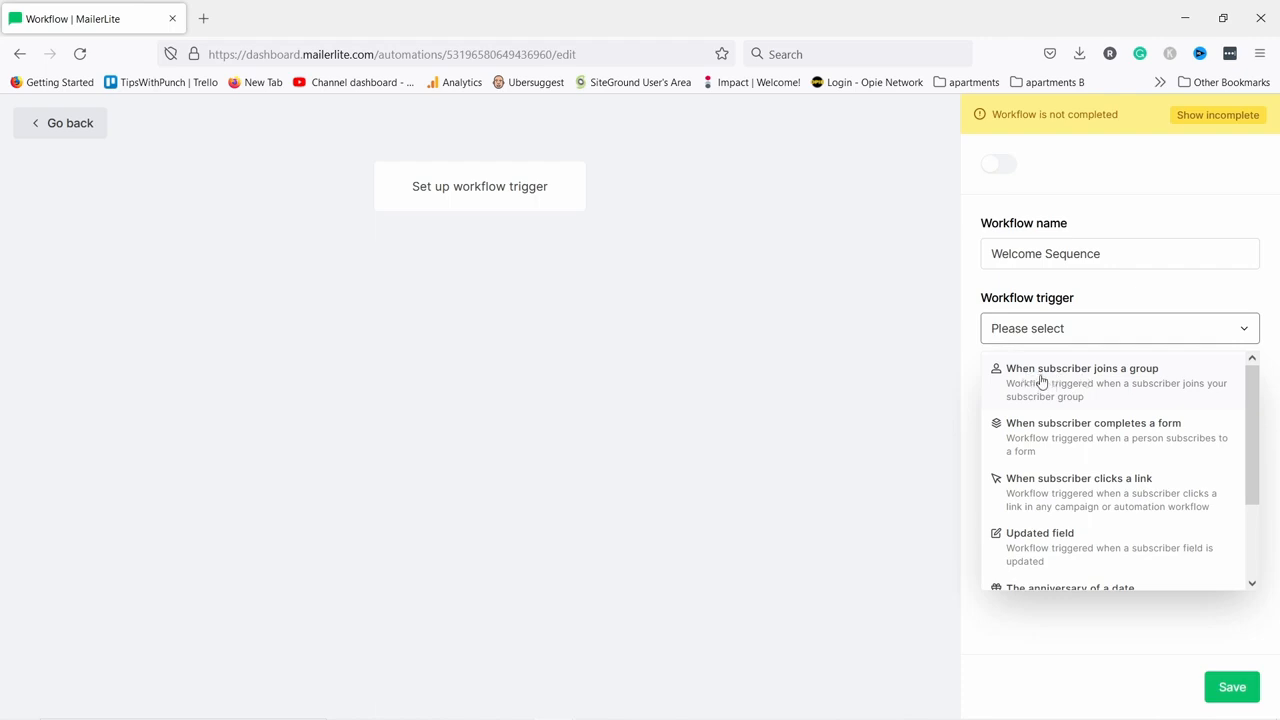
pyautogui.click(1089, 383)
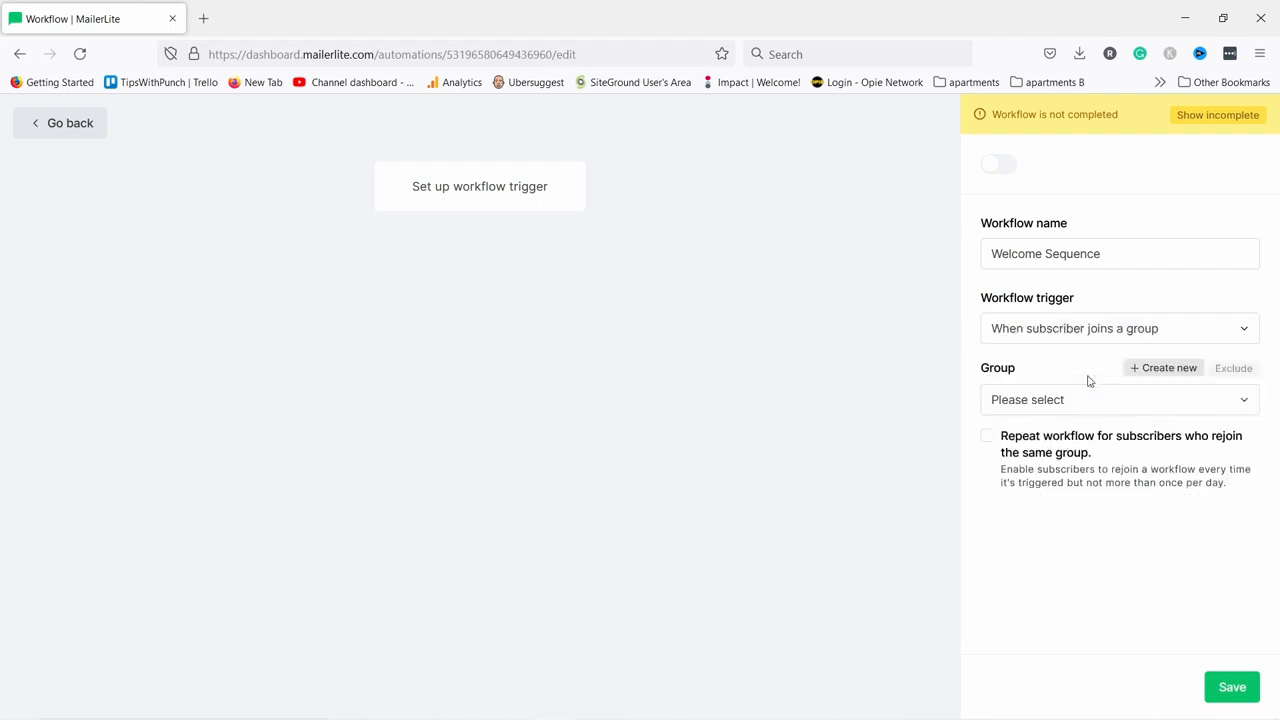
pyautogui.click(1017, 401)
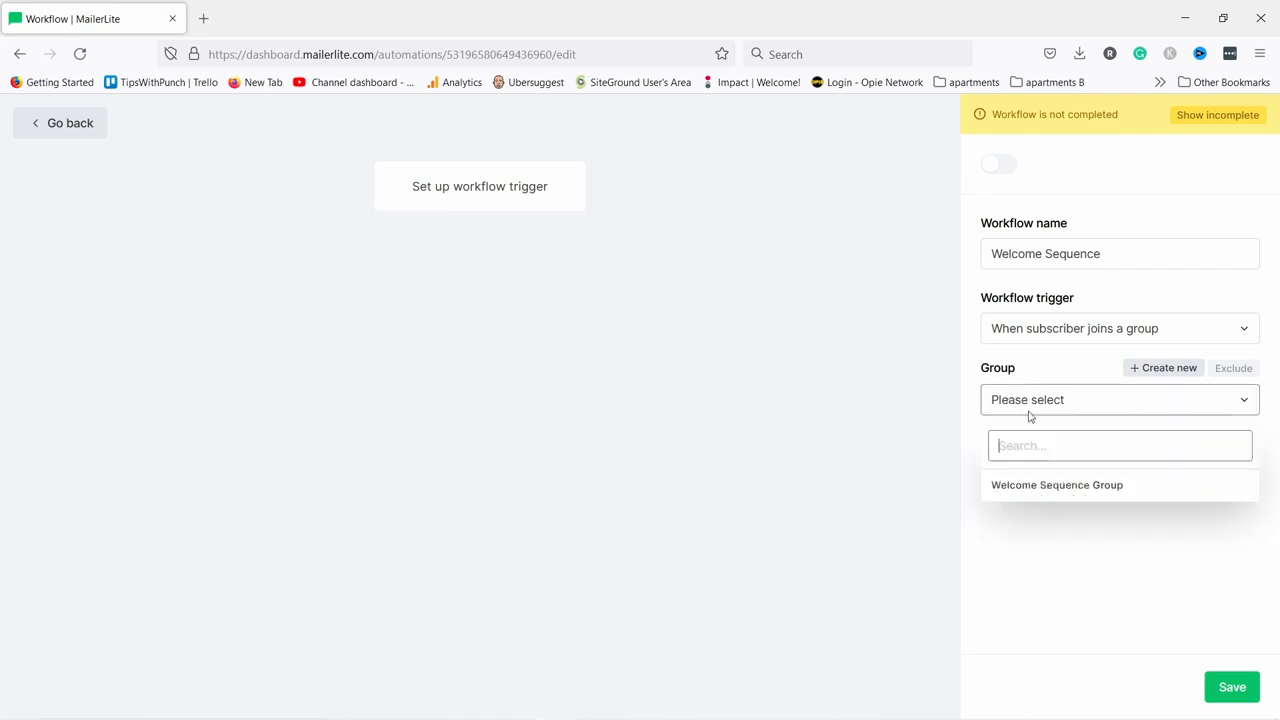
pyautogui.click(1050, 487)
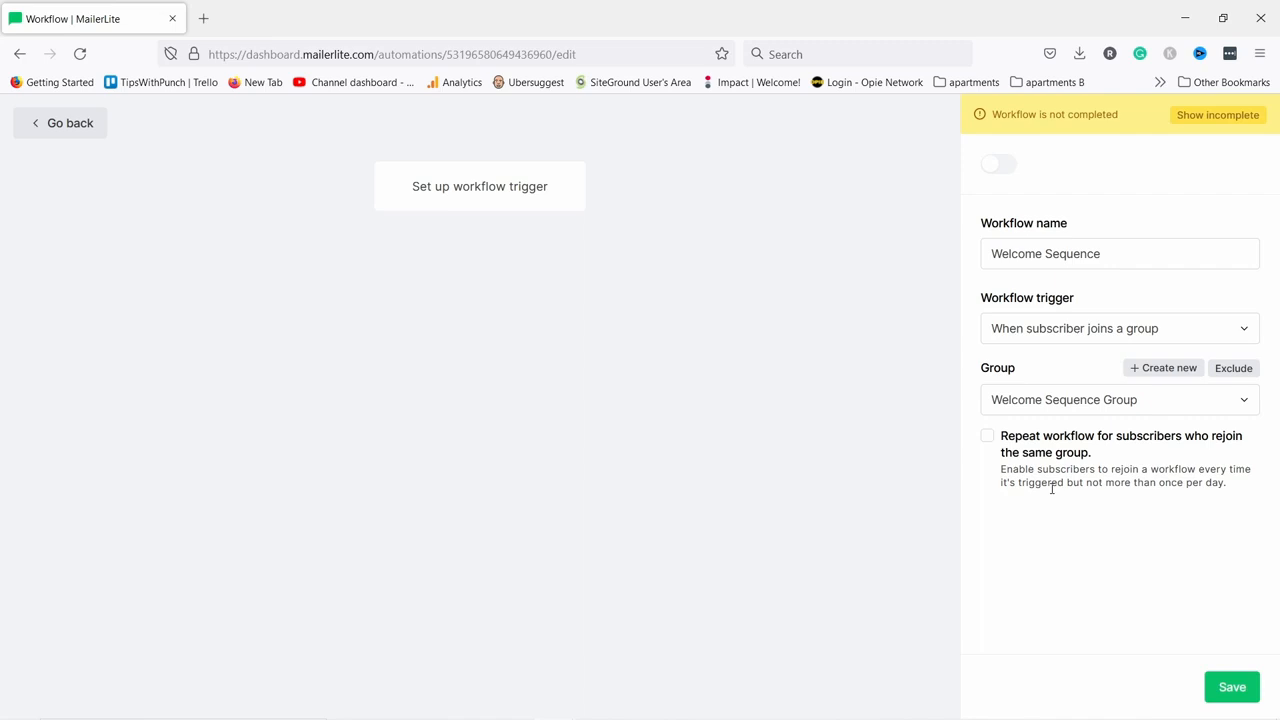
pyautogui.click(987, 437)
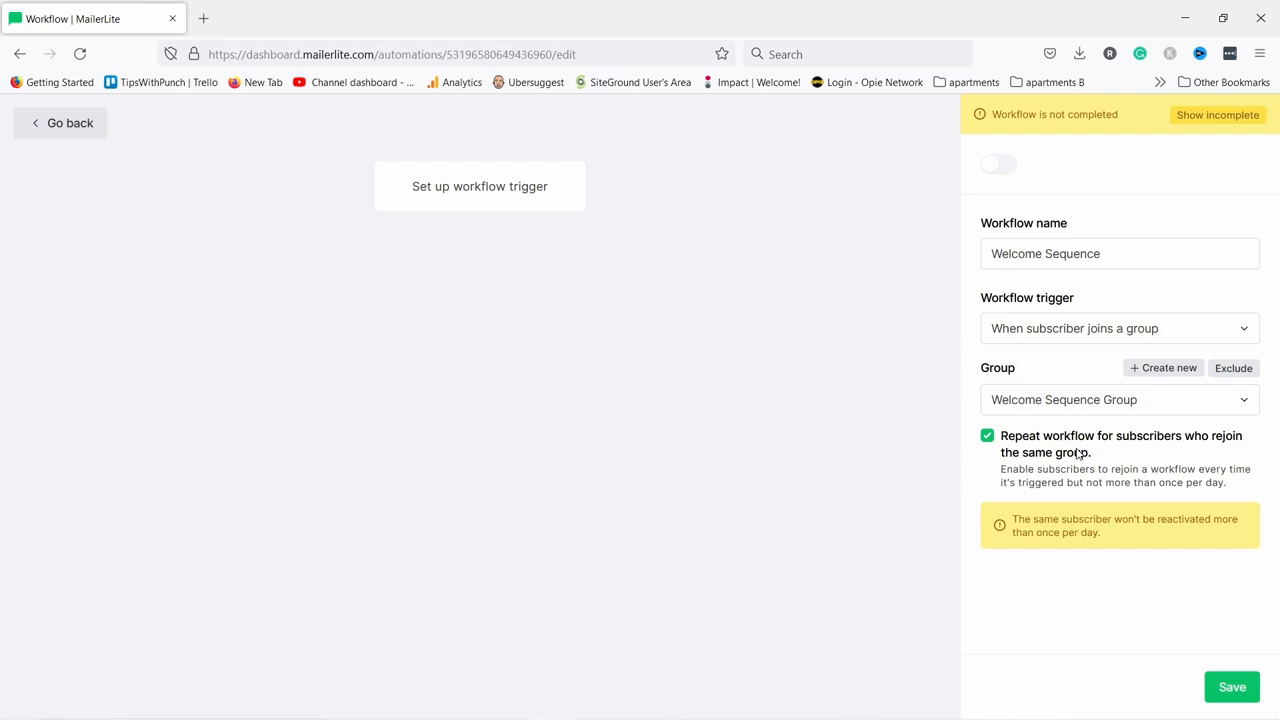
pyautogui.click(1229, 687)
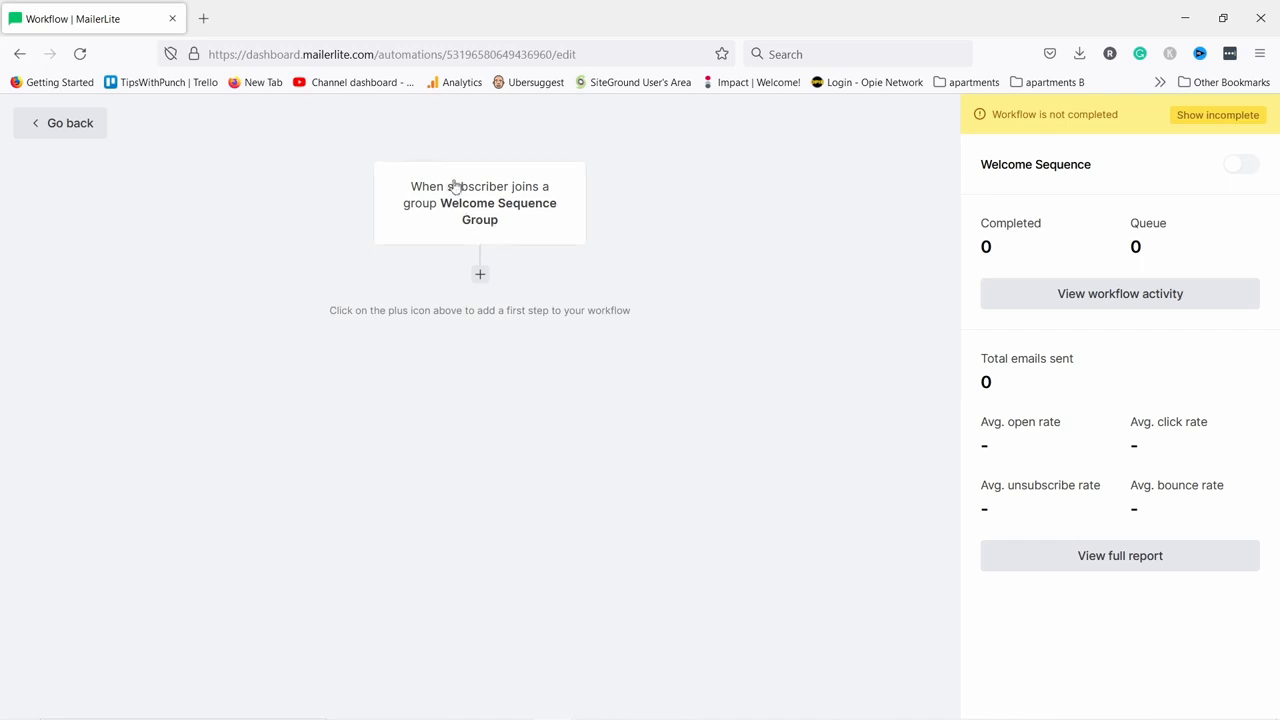
# Add an email step named 'Here is your e-book' with the same subject line.
pyautogui.click(480, 276)
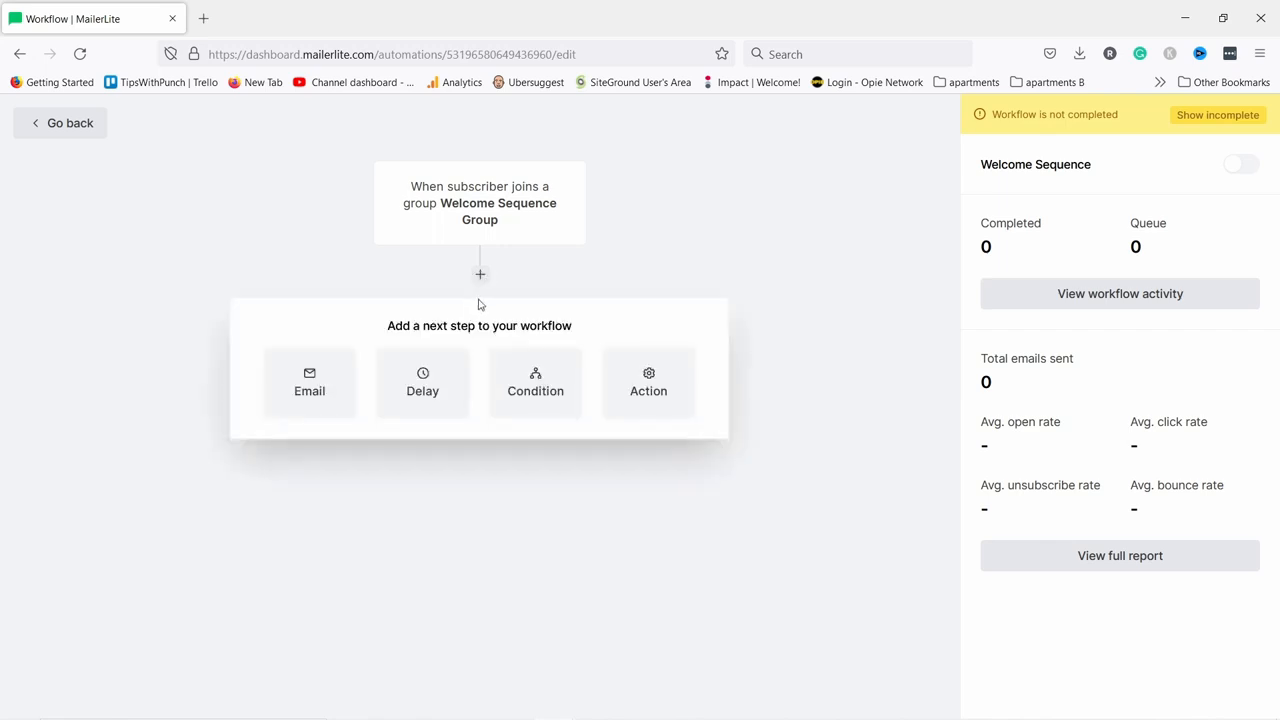
pyautogui.click(322, 390)
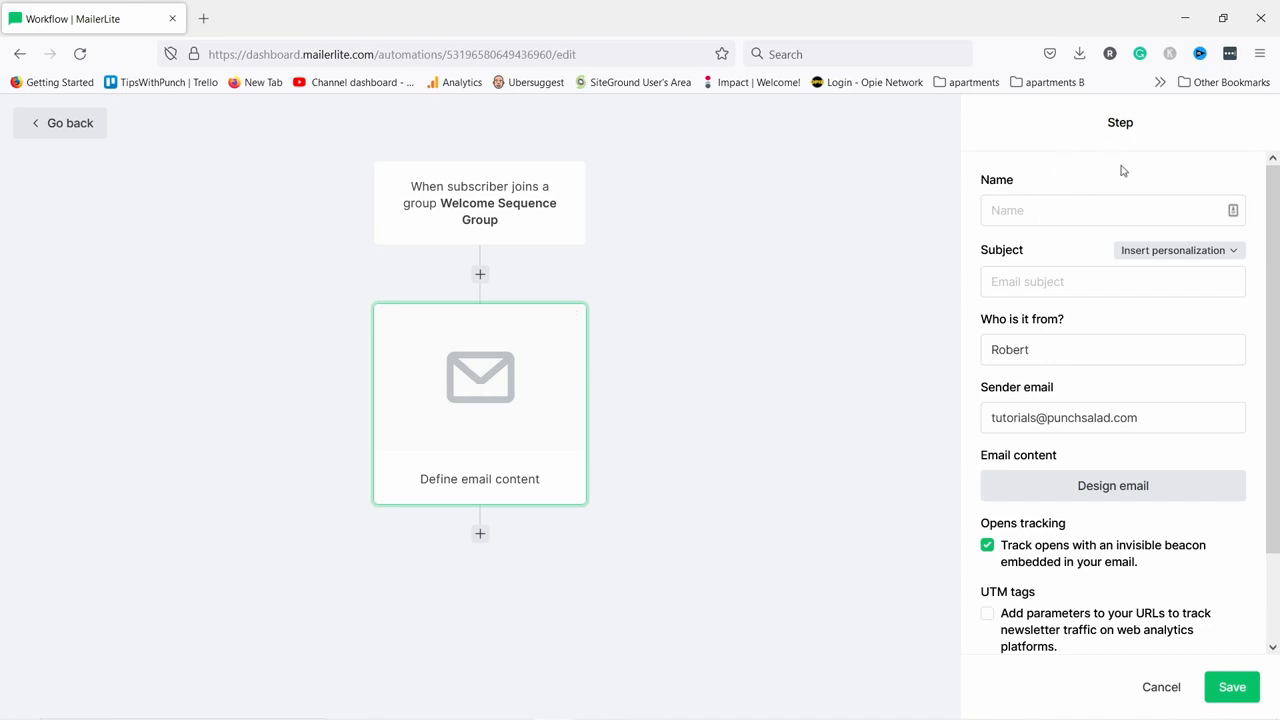
pyautogui.click(1010, 208)
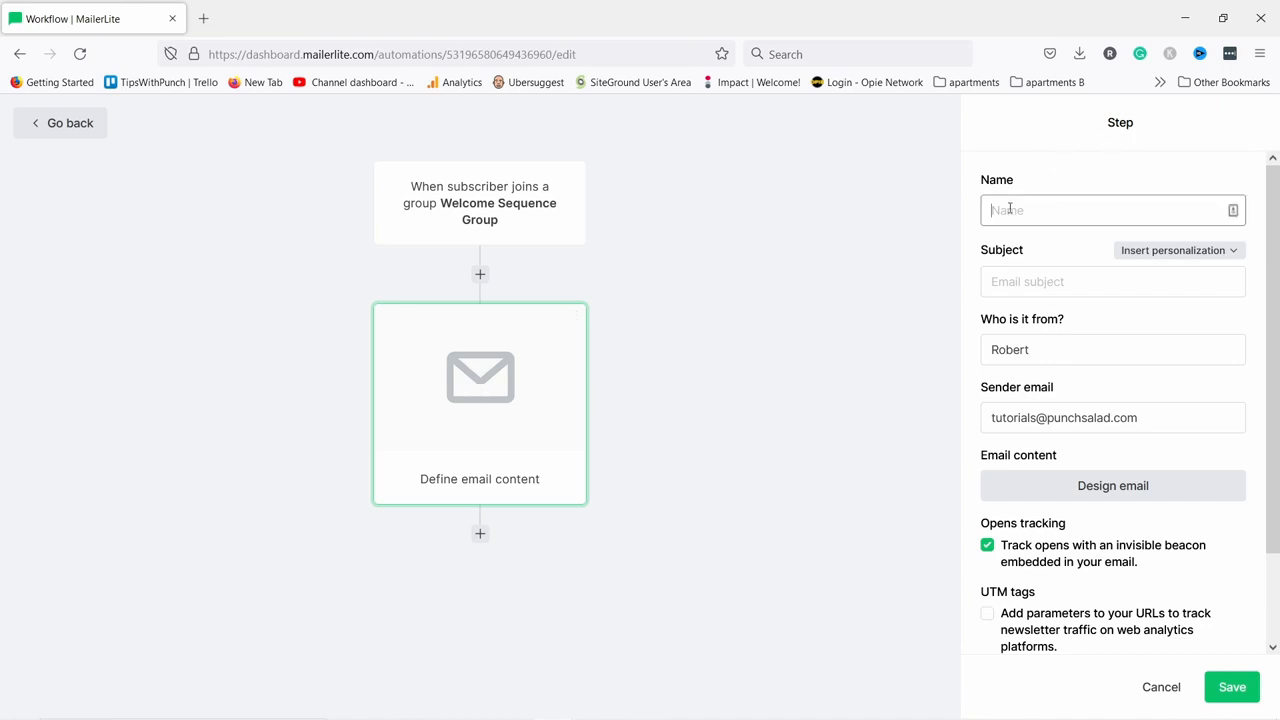
pyautogui.write('Here is your e-book')
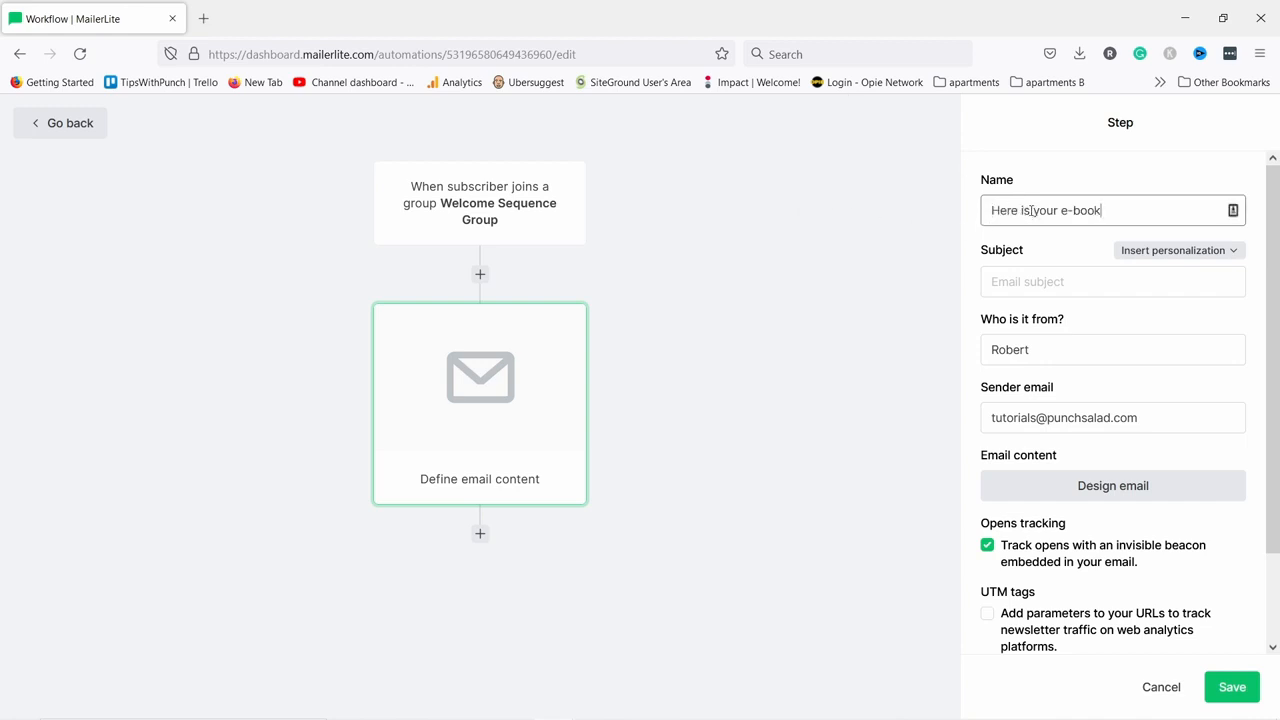
pyautogui.click(1036, 283)
pyautogui.write('Here is your e-book')
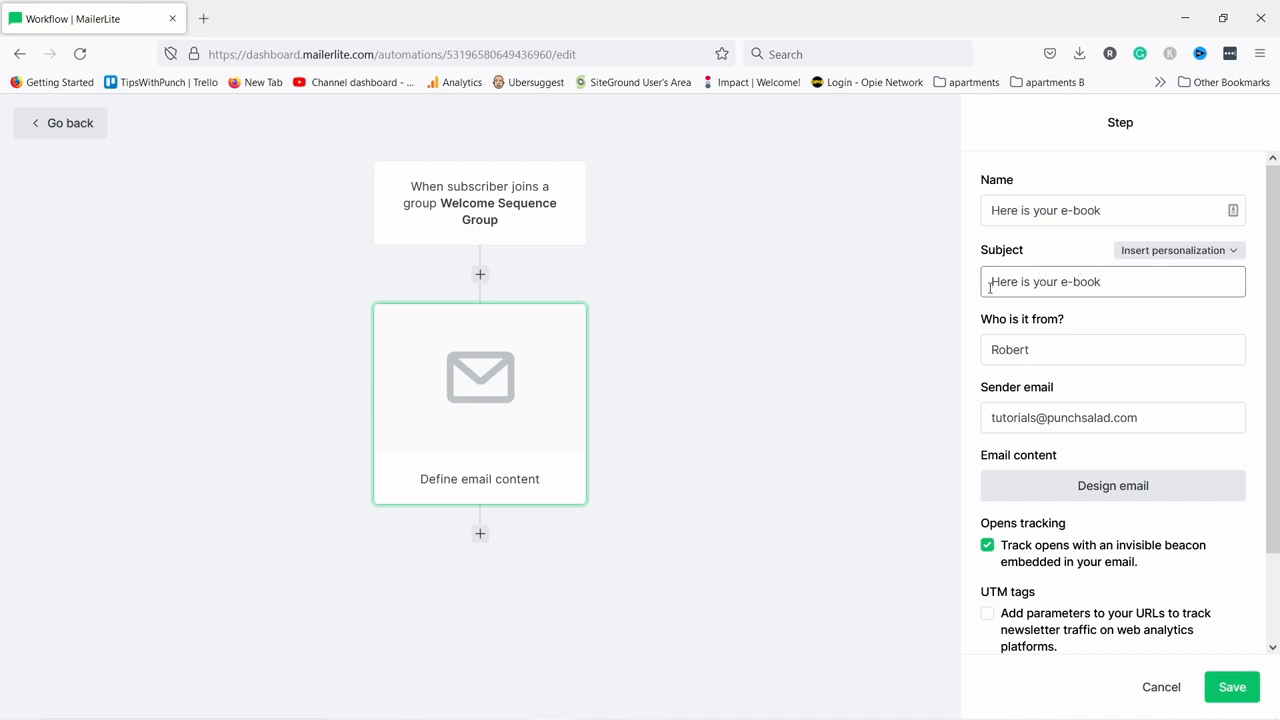
# Prefix the subject with the {$name} variable and lowercase 'here'.
pyautogui.click(1150, 254)
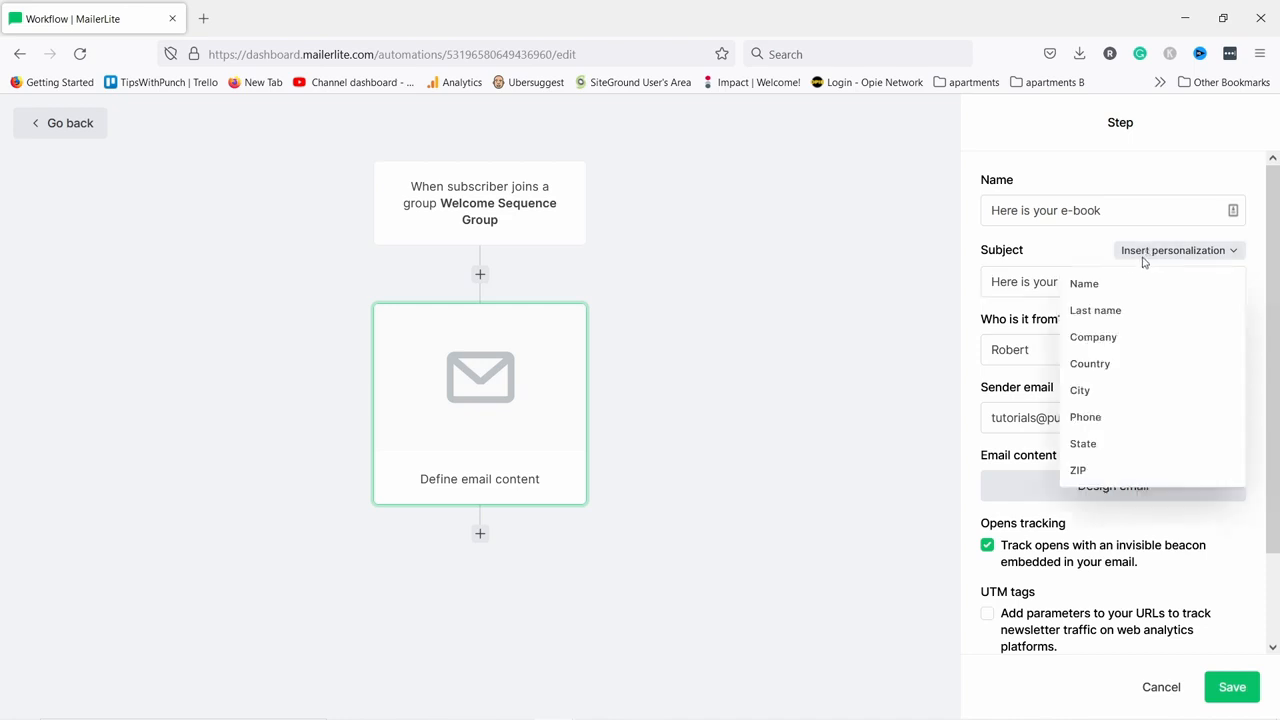
pyautogui.click(1082, 287)
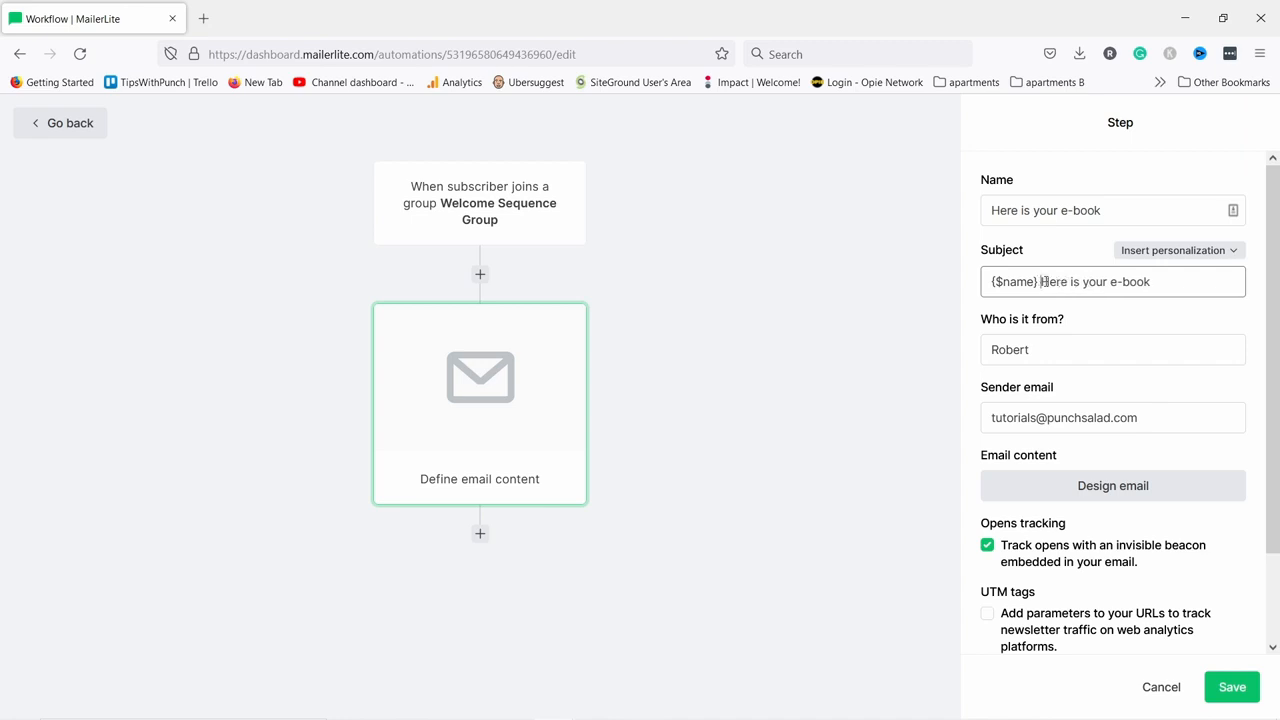
pyautogui.click(993, 281)
pyautogui.keyDown('shift'); pyautogui.click(1040, 282); pyautogui.keyUp('shift')
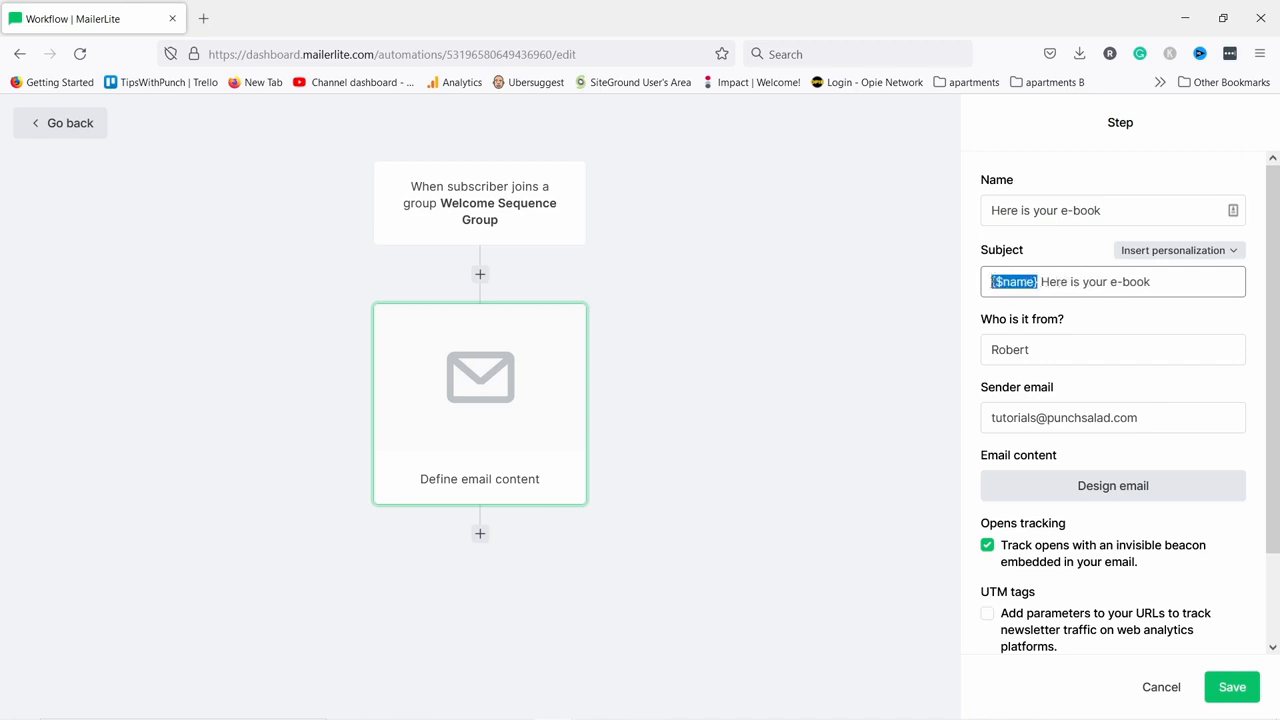
pyautogui.click(994, 285)
pyautogui.moveTo(1042, 282); pyautogui.dragTo(1050, 282)
pyautogui.write('h')
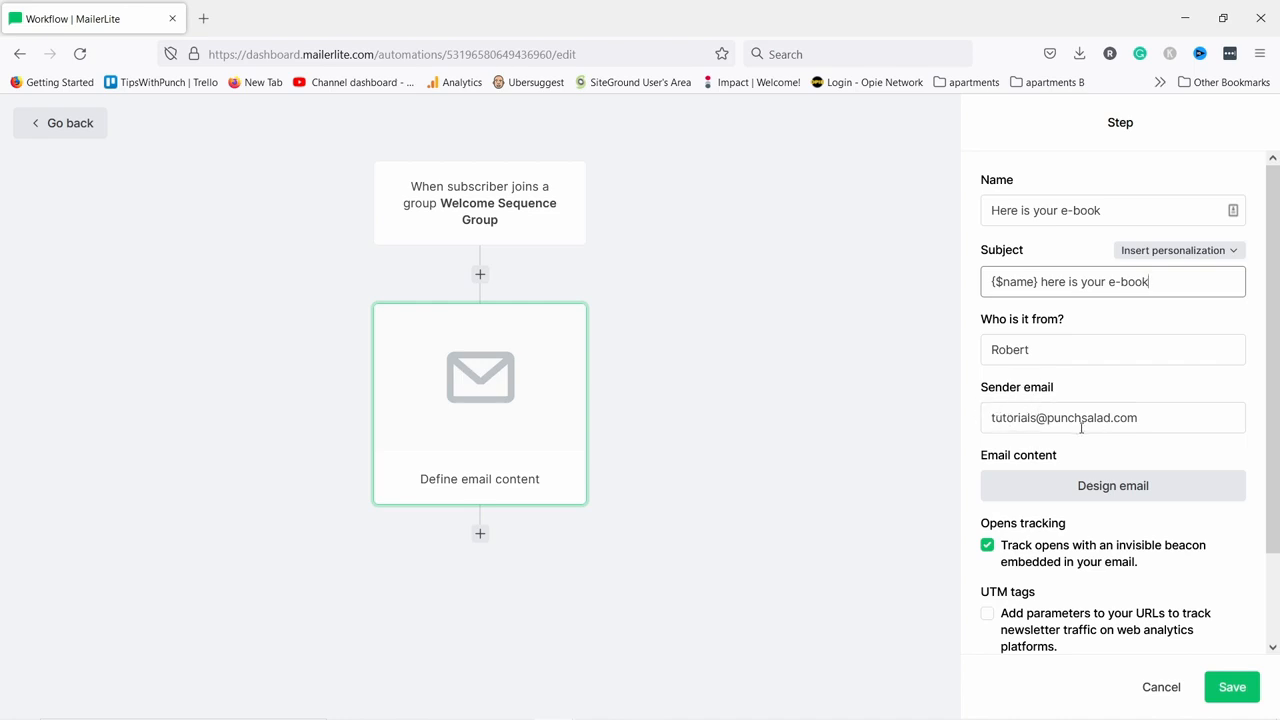
# Enable UTM tracking tags, save the email step, and reopen it.
pyautogui.scroll(-2, 1077, 432)
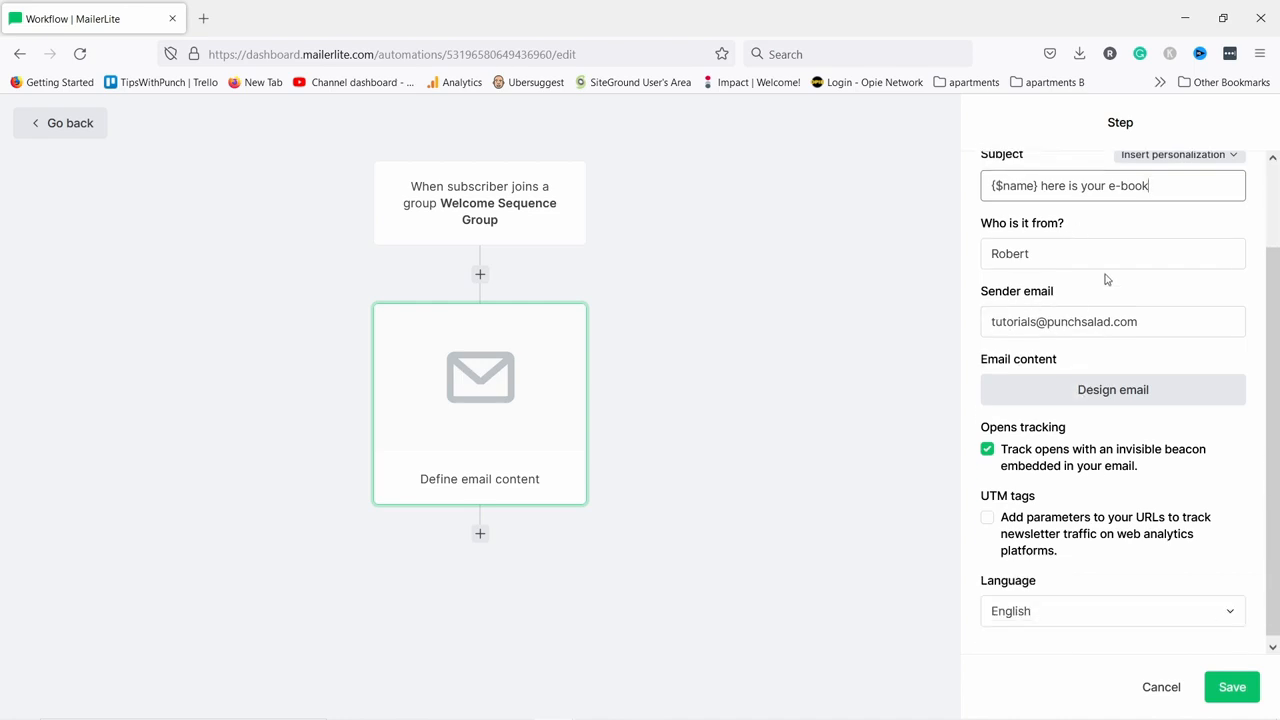
pyautogui.click(989, 513)
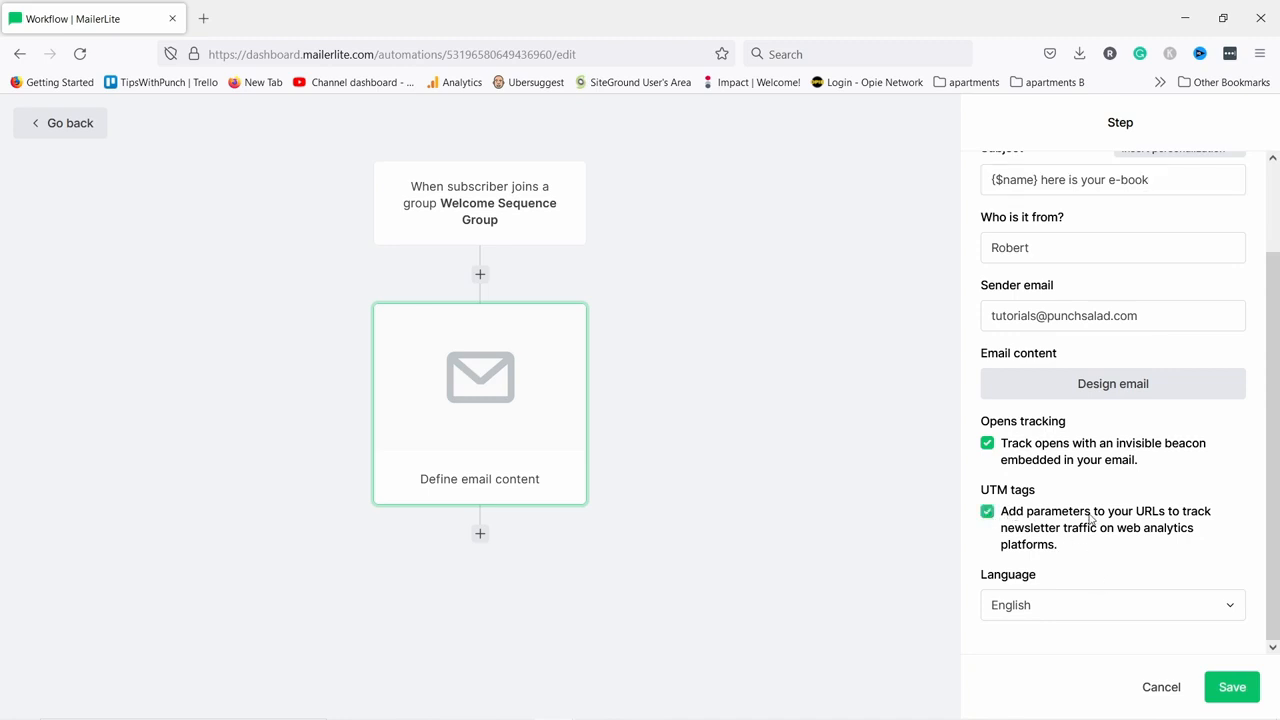
pyautogui.scroll(2, 1097, 557)
pyautogui.scroll(-2, 1097, 558)
pyautogui.click(1236, 700)
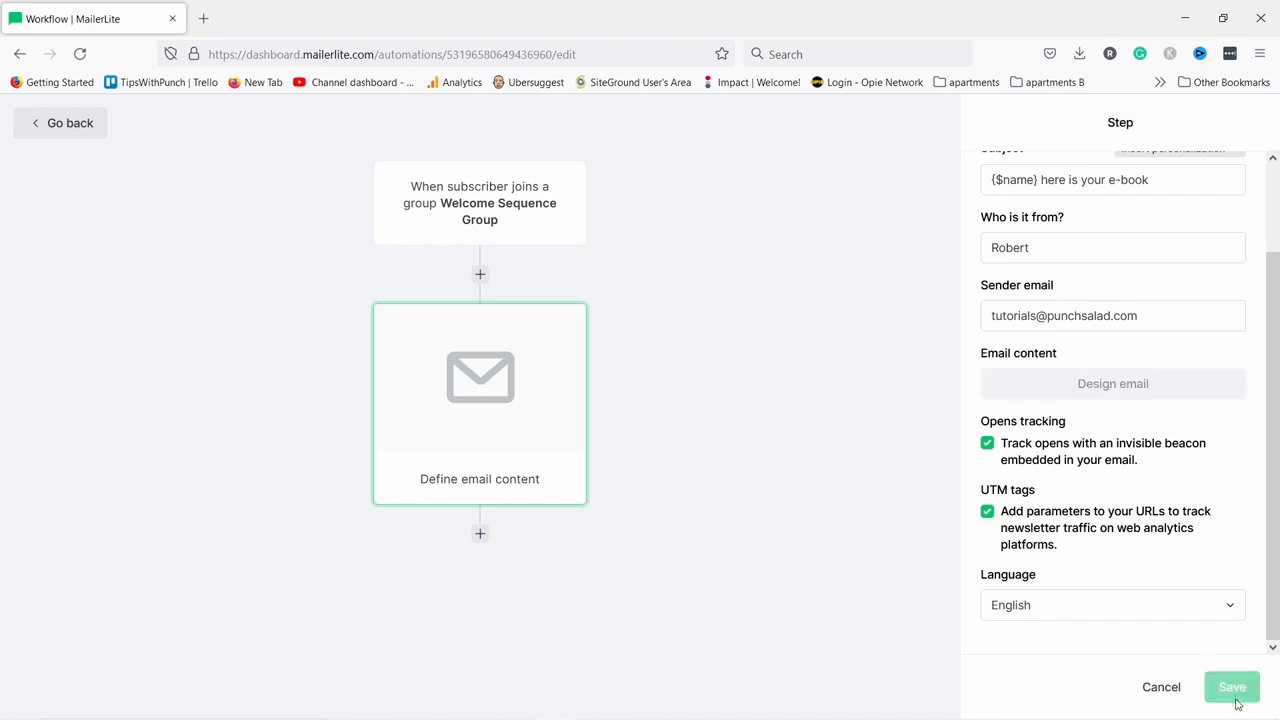
pyautogui.click(459, 399)
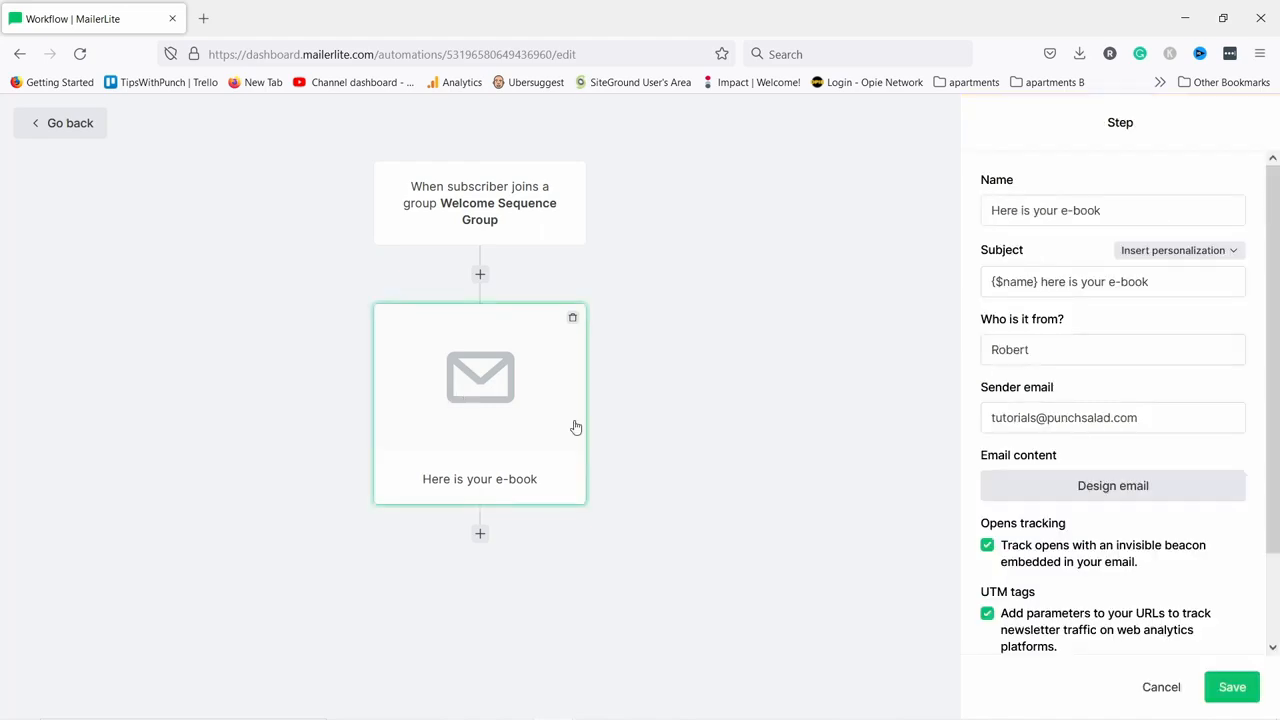
# Open the email design and browse the Template gallery before returning to Start from scratch.
pyautogui.click(1128, 494)
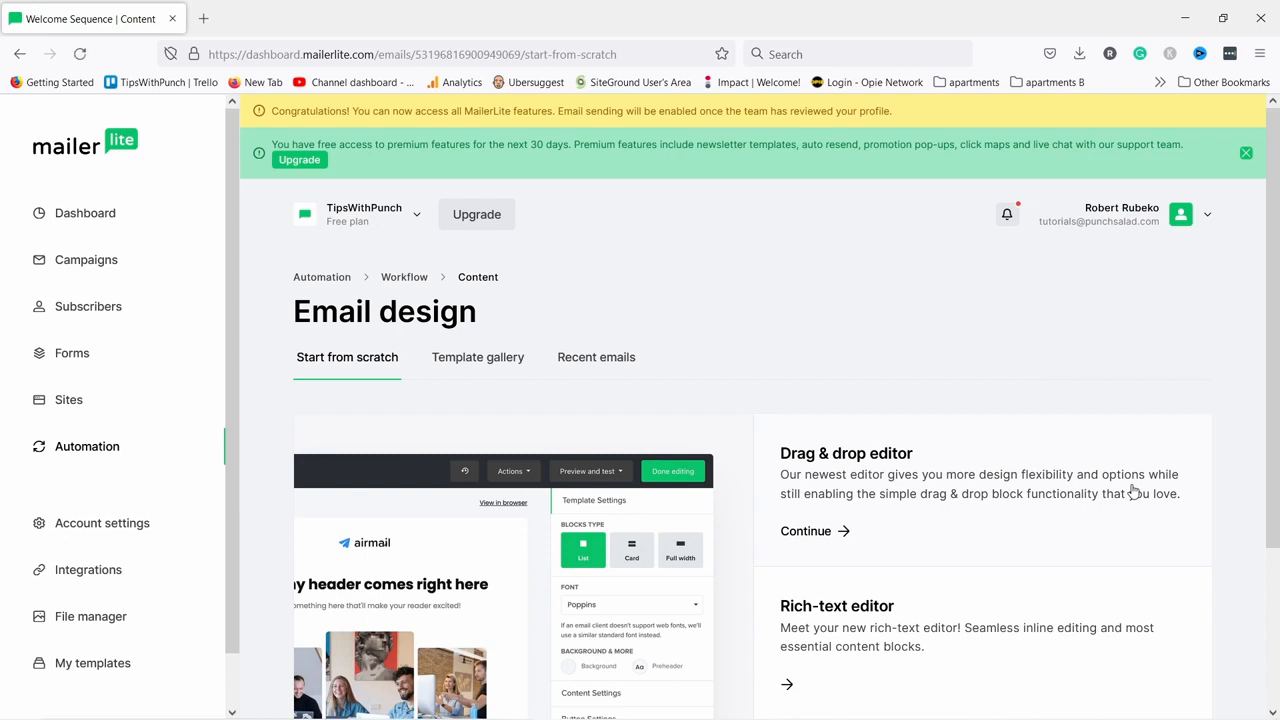
pyautogui.scroll(-1, 666, 237)
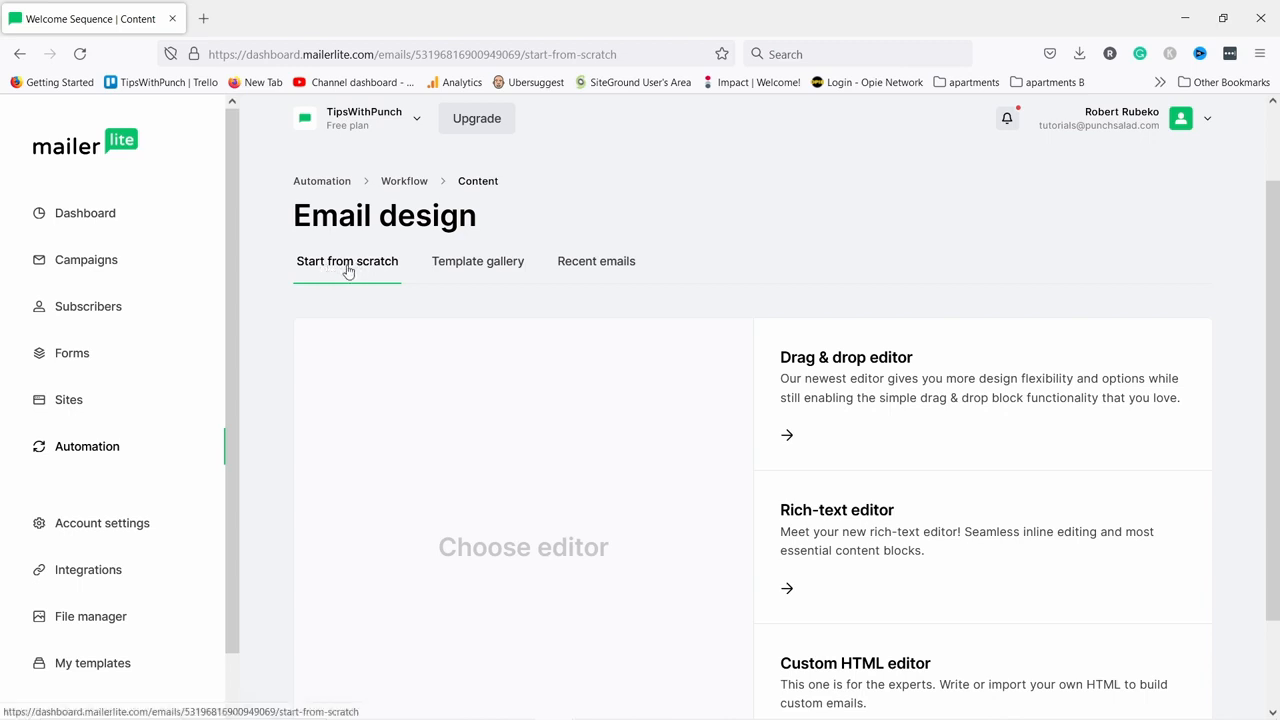
pyautogui.click(480, 264)
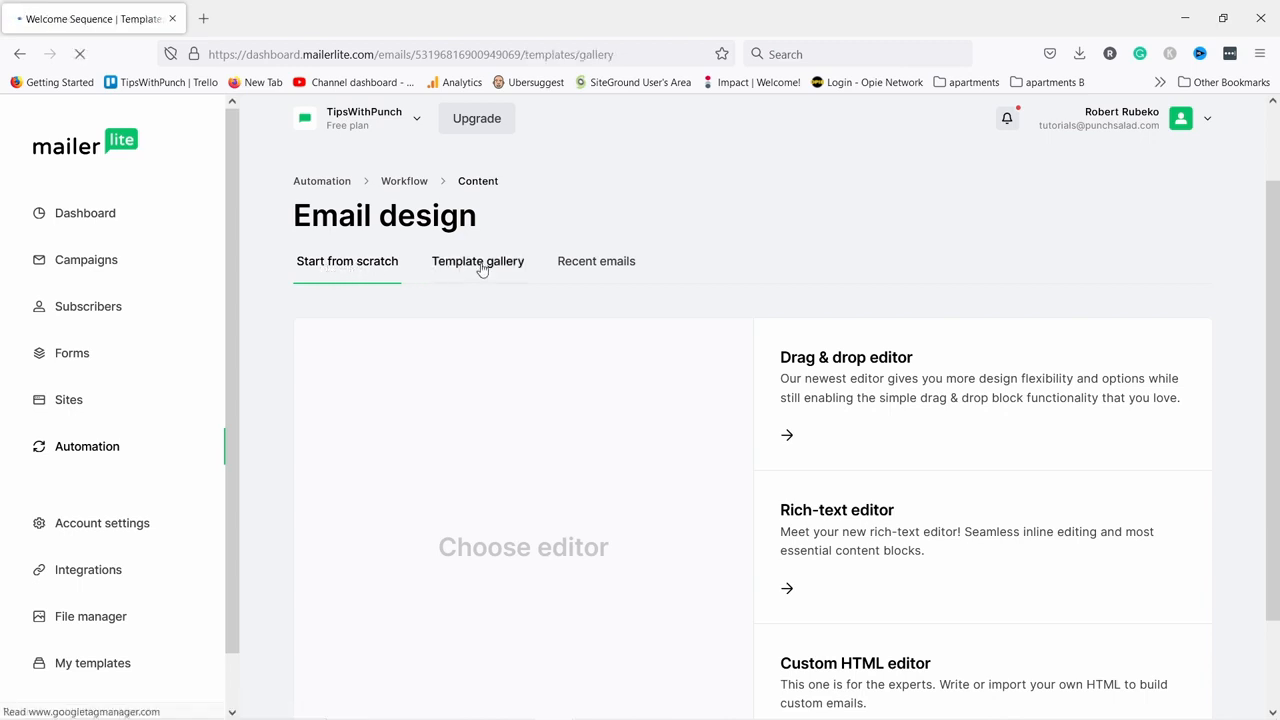
pyautogui.scroll(-2, 716, 265)
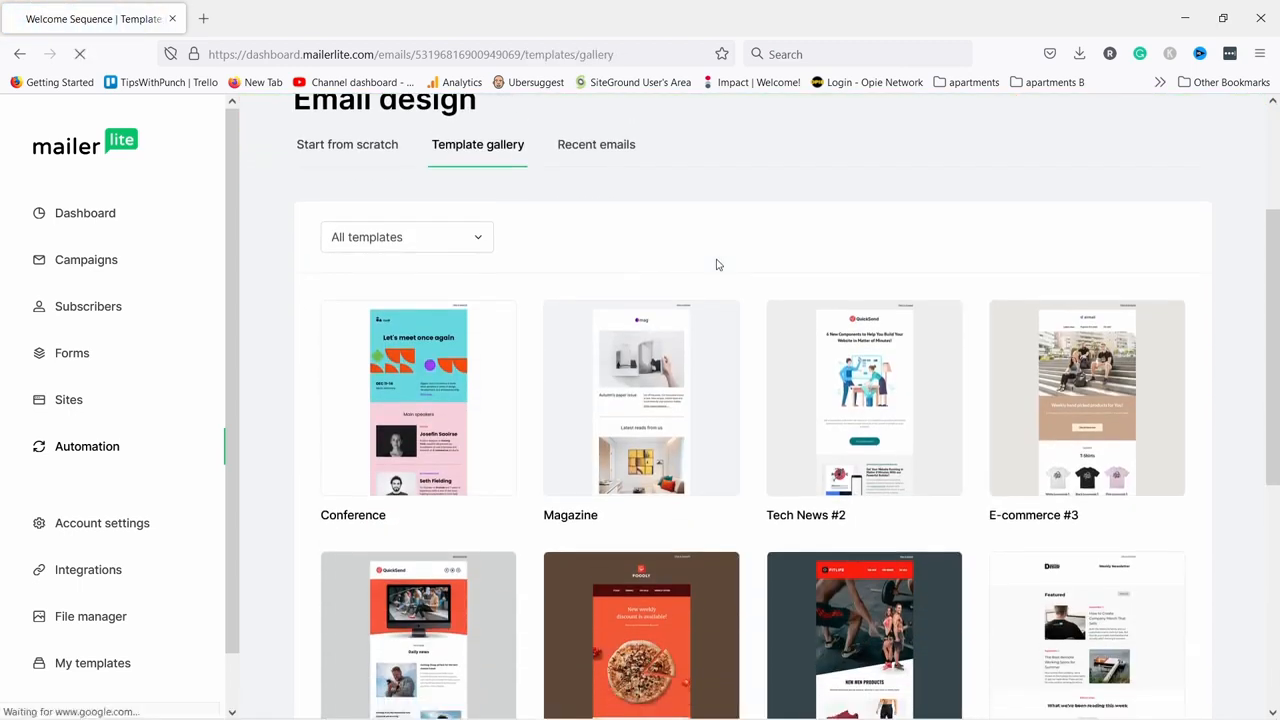
pyautogui.scroll(-5, 691, 266)
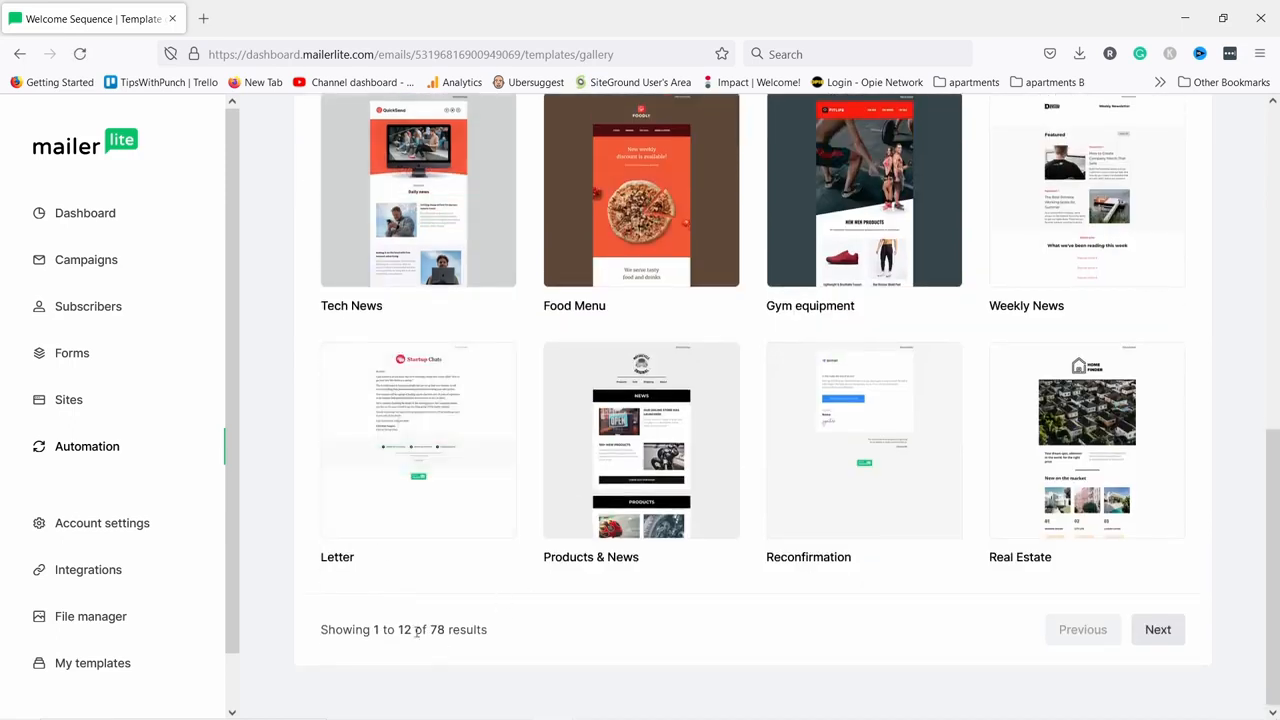
pyautogui.scroll(1, 1110, 425)
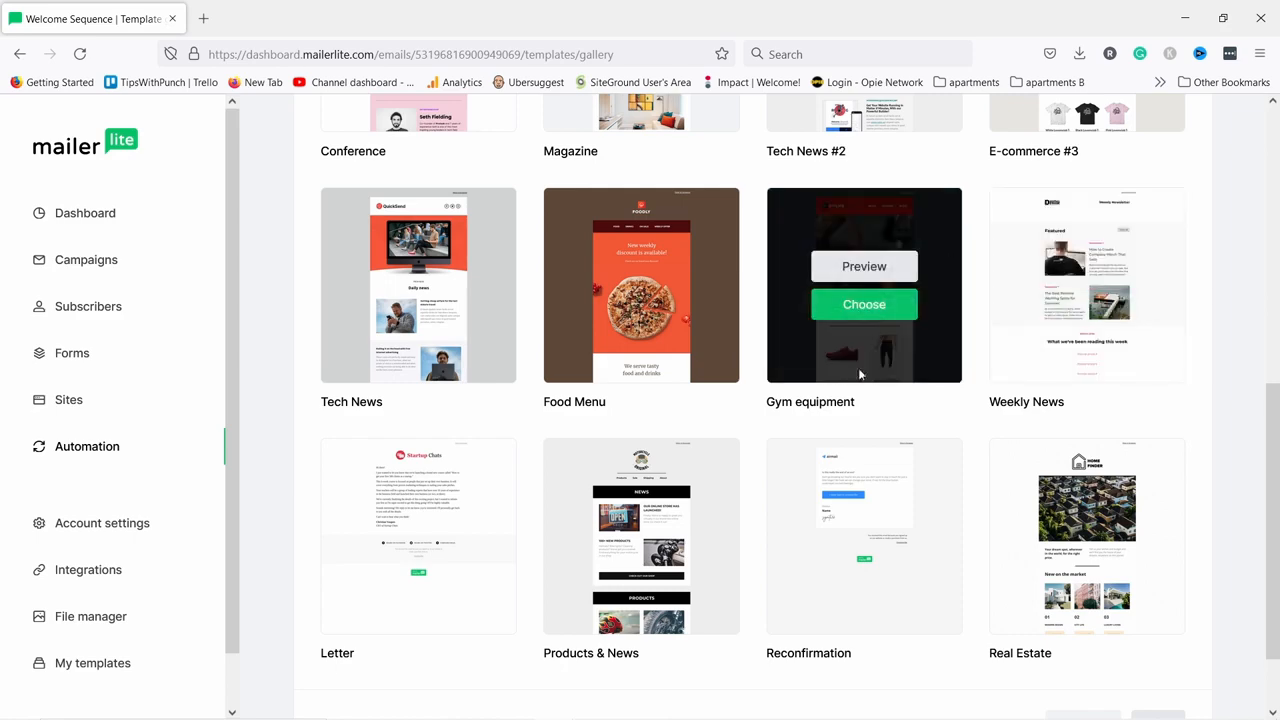
pyautogui.scroll(6, 861, 368)
pyautogui.click(330, 360)
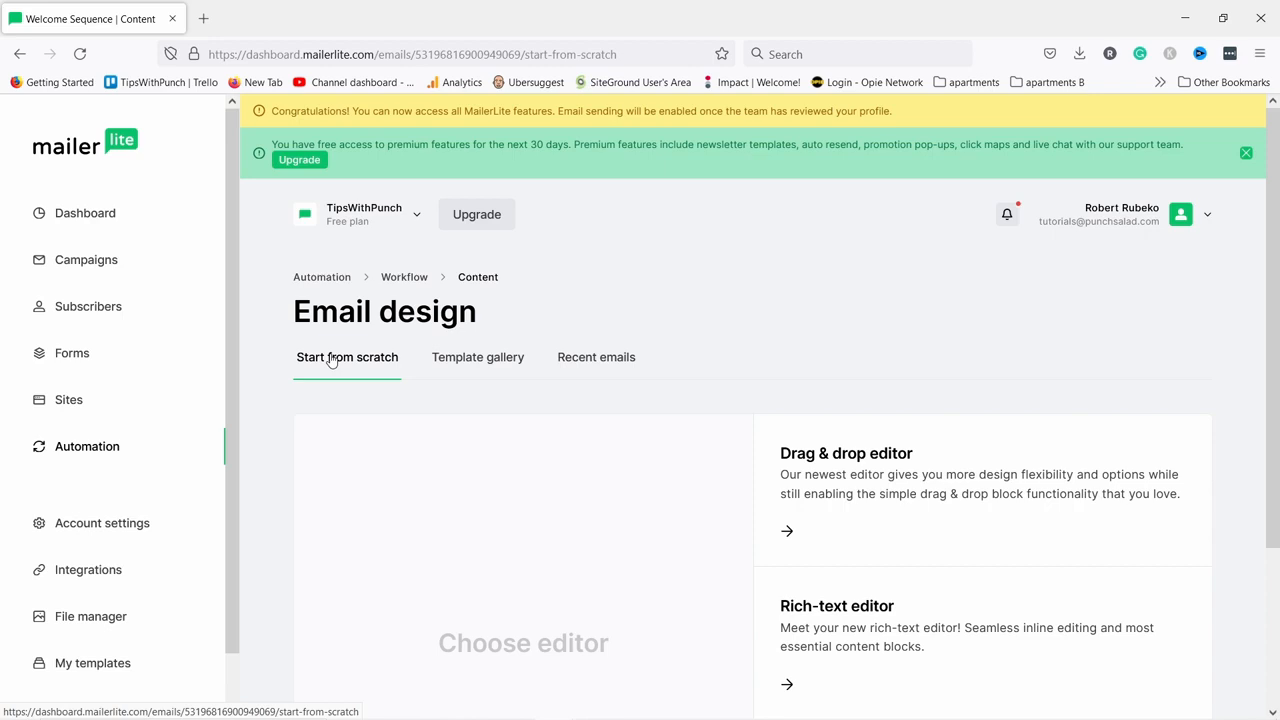
# Choose the Rich-text editor to build the e-book email from scratch.
pyautogui.scroll(-1, 794, 298)
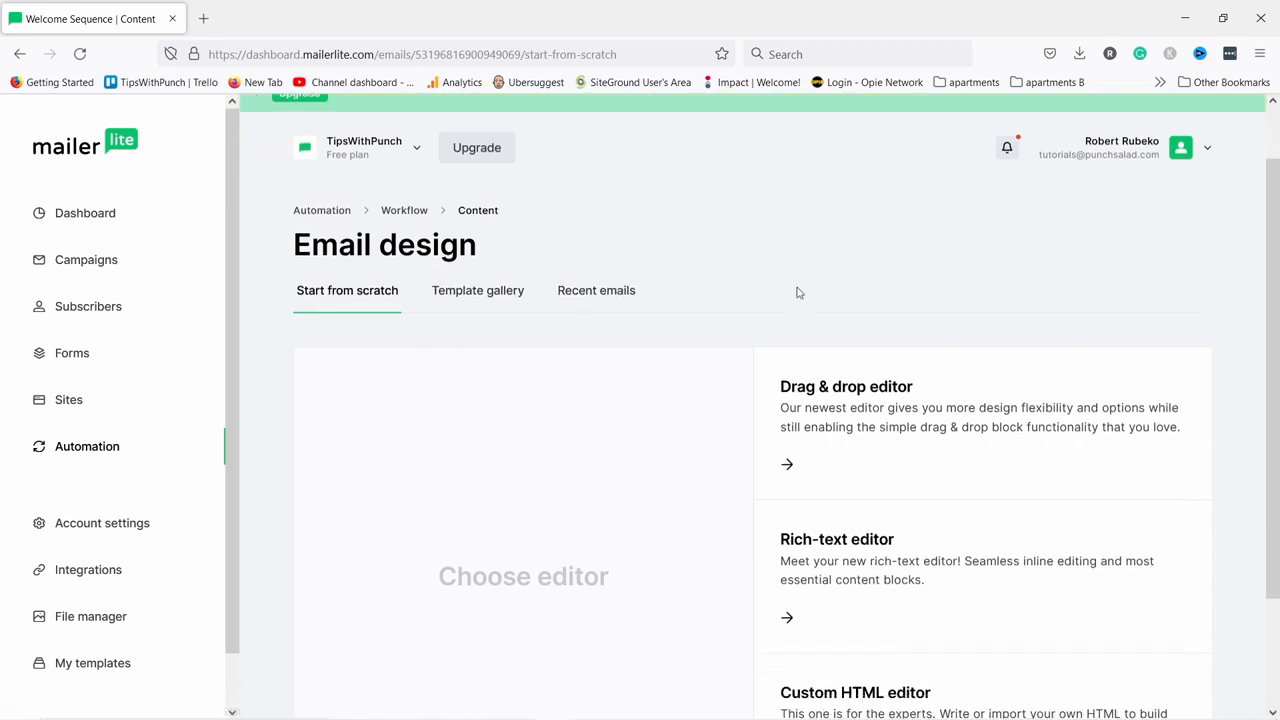
pyautogui.scroll(-1, 794, 298)
pyautogui.moveTo(811, 377)
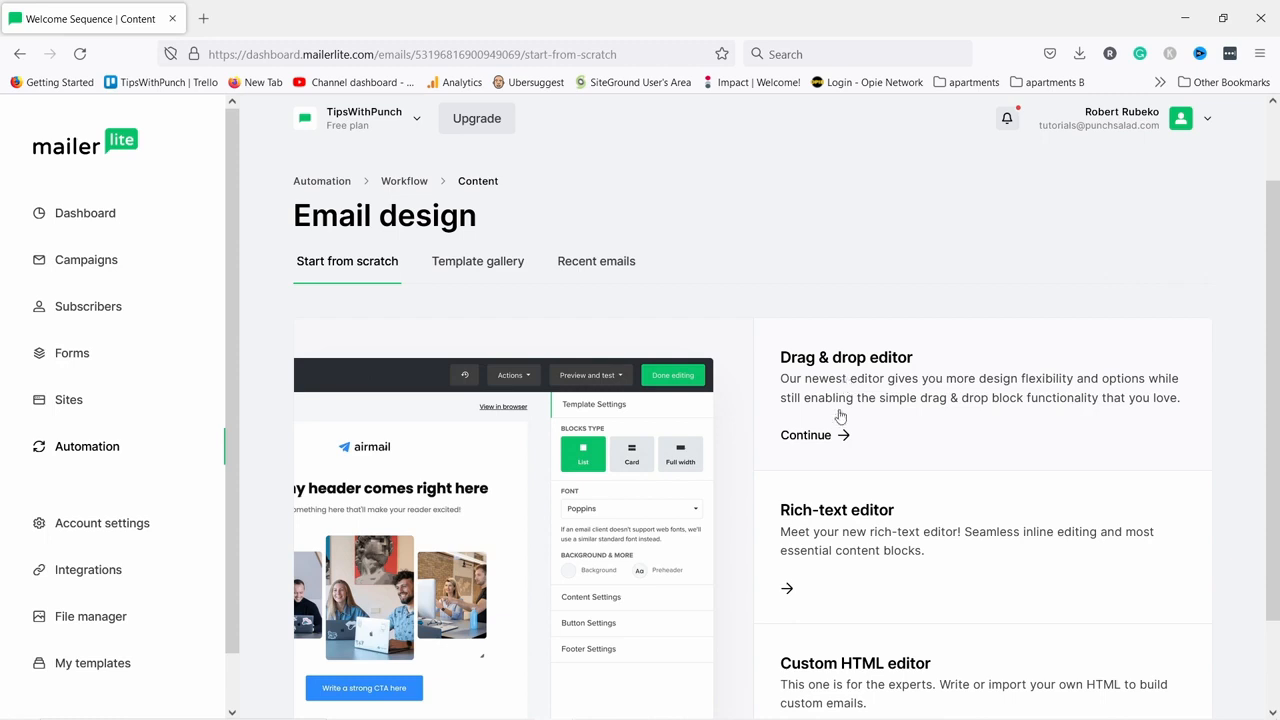
pyautogui.moveTo(843, 530)
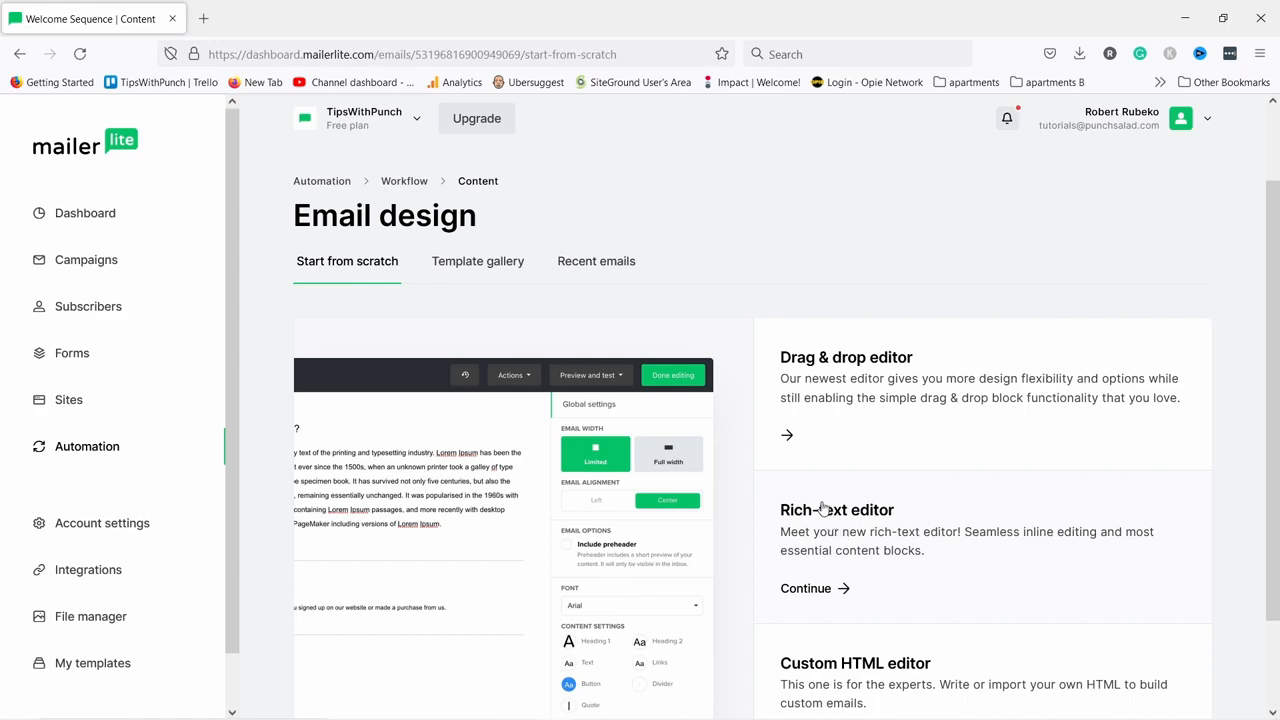
pyautogui.scroll(-2, 861, 490)
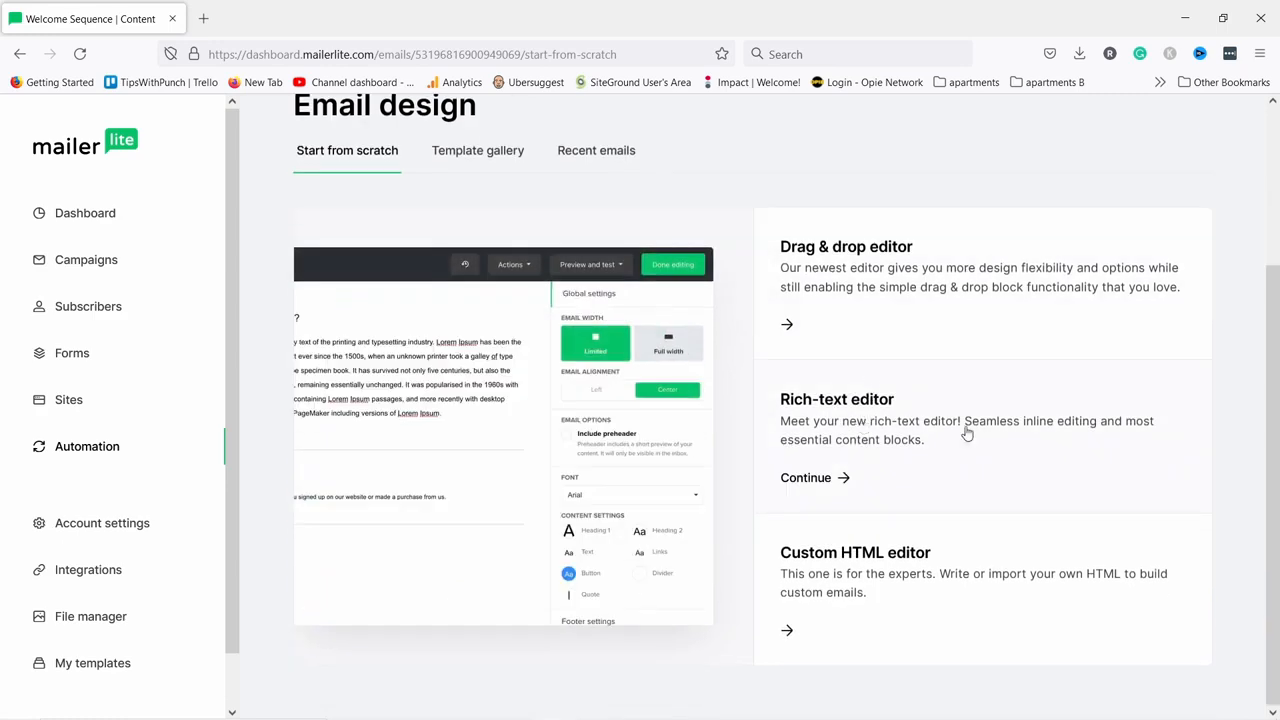
pyautogui.click(870, 405)
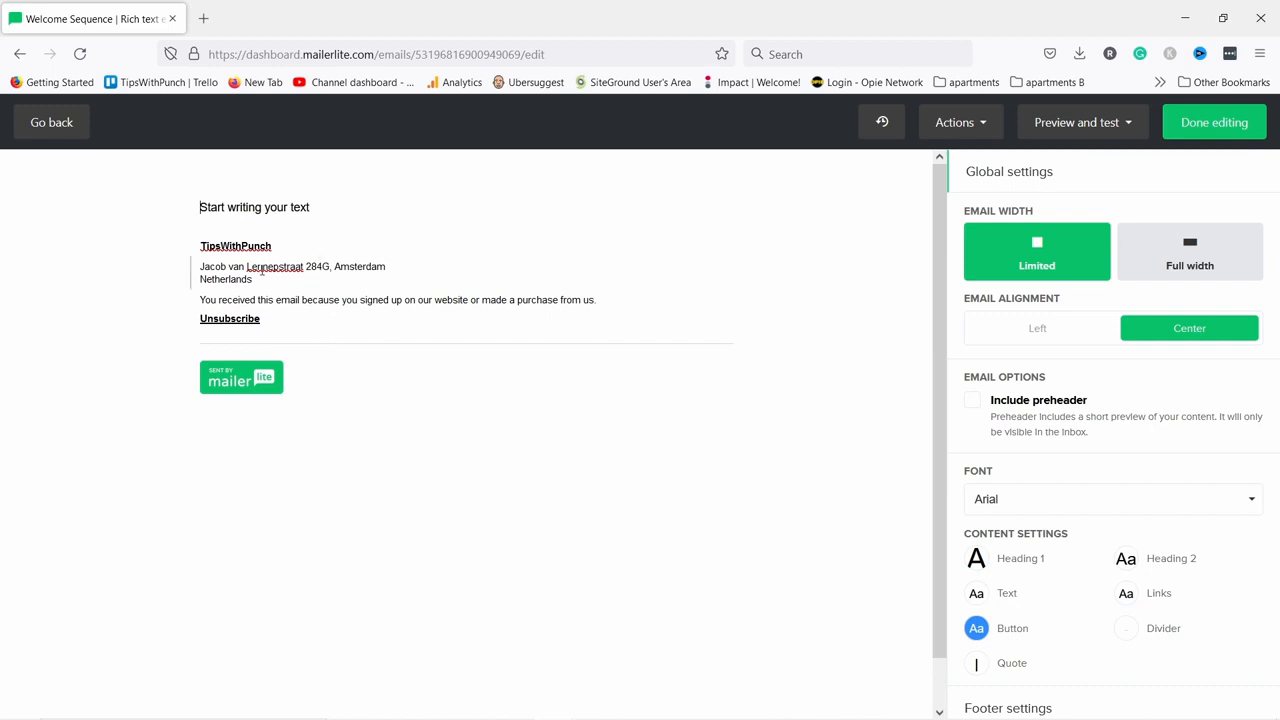
# Replace the placeholder with the opening sentence about the YouTube Growth e-book.
pyautogui.click(229, 208)
pyautogui.tripleClick(268, 207)
pyautogui.click(275, 208)
pyautogui.moveTo(310, 207); pyautogui.dragTo(175, 204)
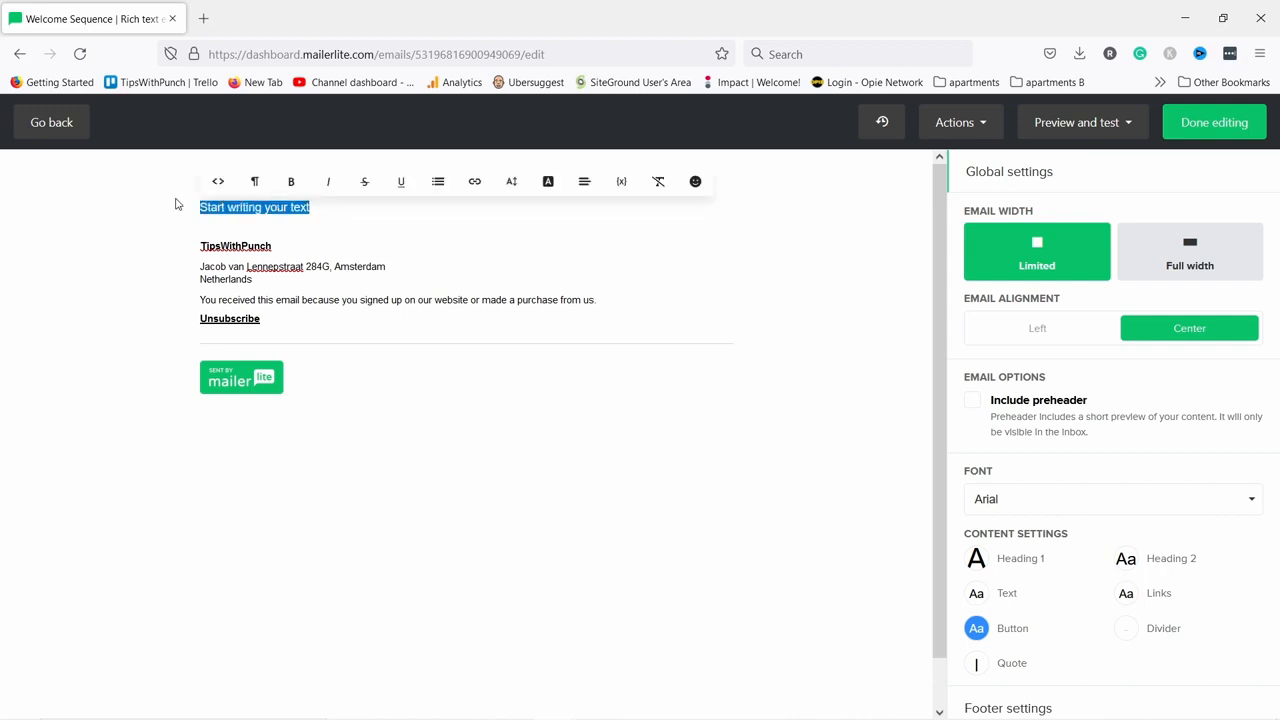
pyautogui.write('Hi')
pyautogui.press('BackSpace')
pyautogui.press('BackSpace')
pyautogui.write("I'm so happy you are interested in the YouTube Growth e-book!")
pyautogui.press('Return')
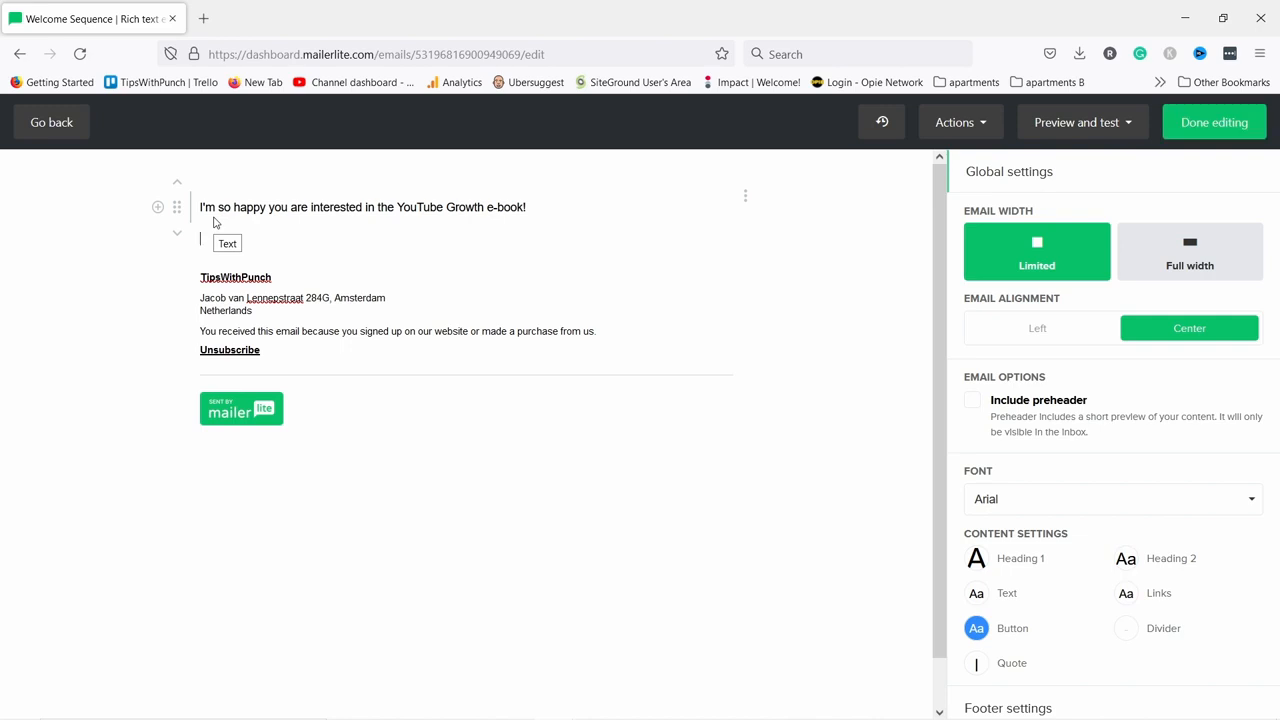
pyautogui.press('Return')
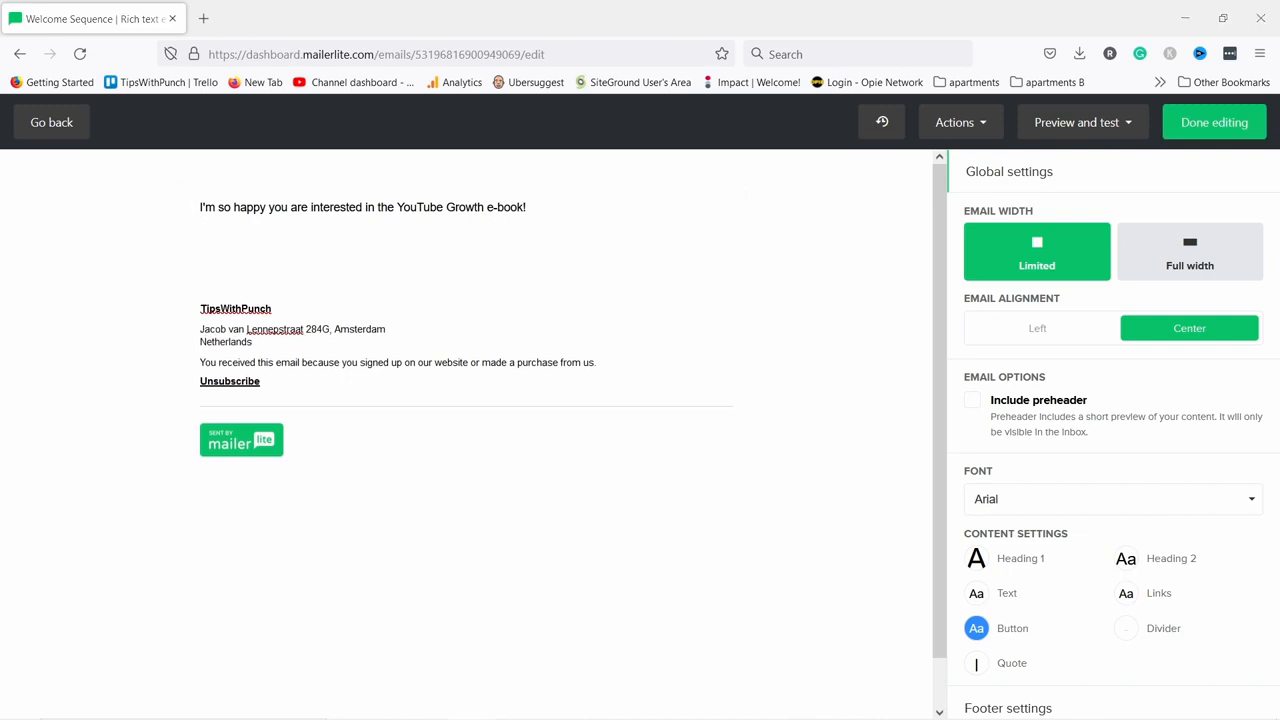
# Add the download line, the two paragraphs about the book, and the sign-off.
pyautogui.click(216, 238)
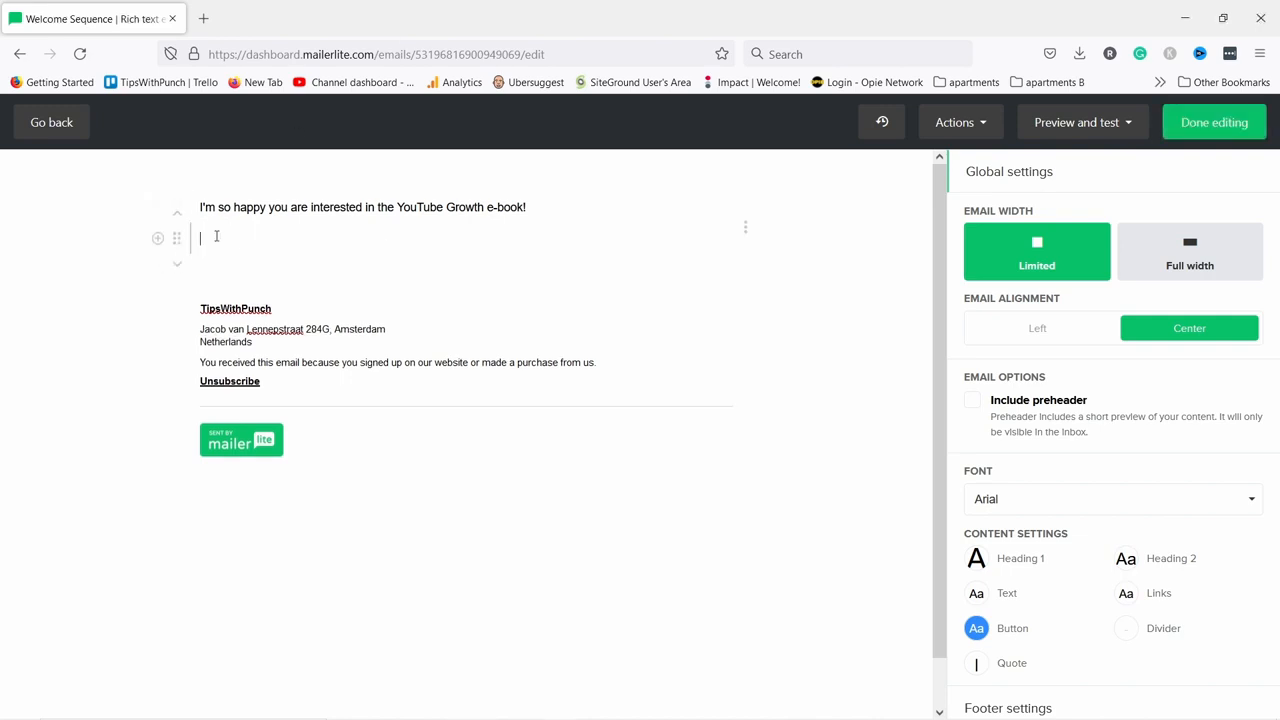
pyautogui.write('You can download it here:')
pyautogui.press('Return')
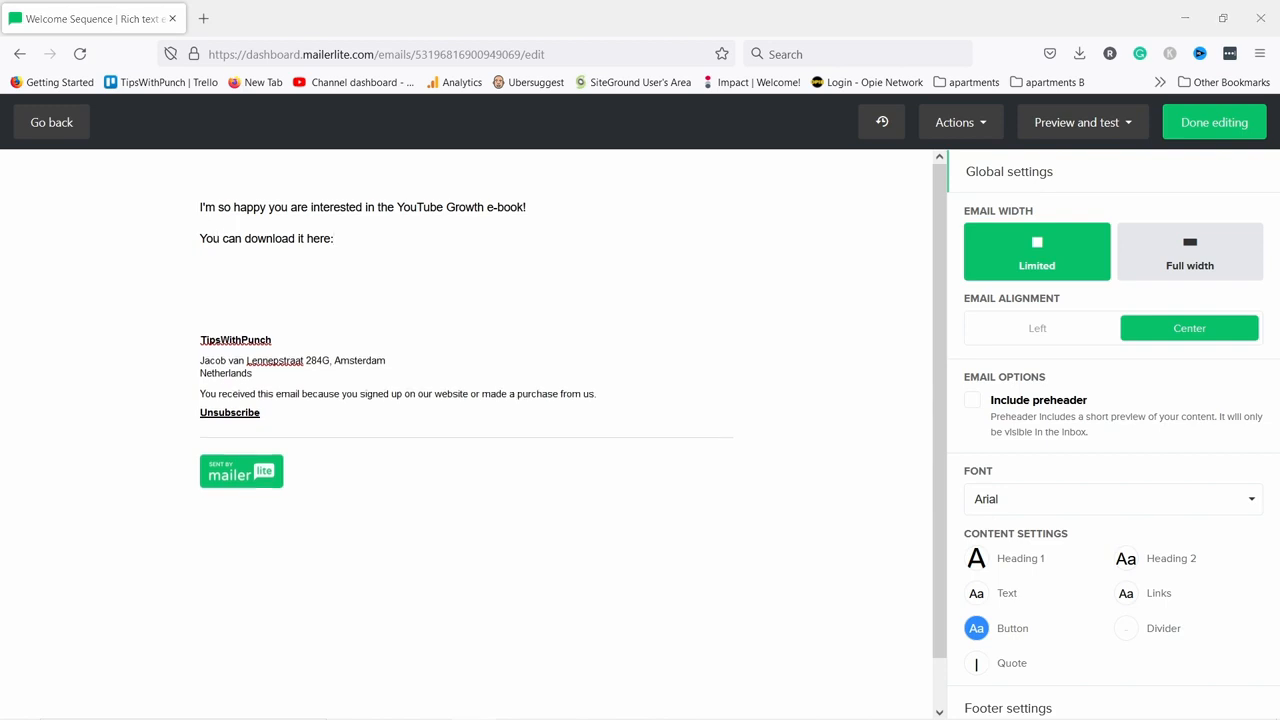
pyautogui.write("In this book, I'll show you industry tactics & secrets that will your channel grow like crazy! I promise you won't be disappointed with it!")
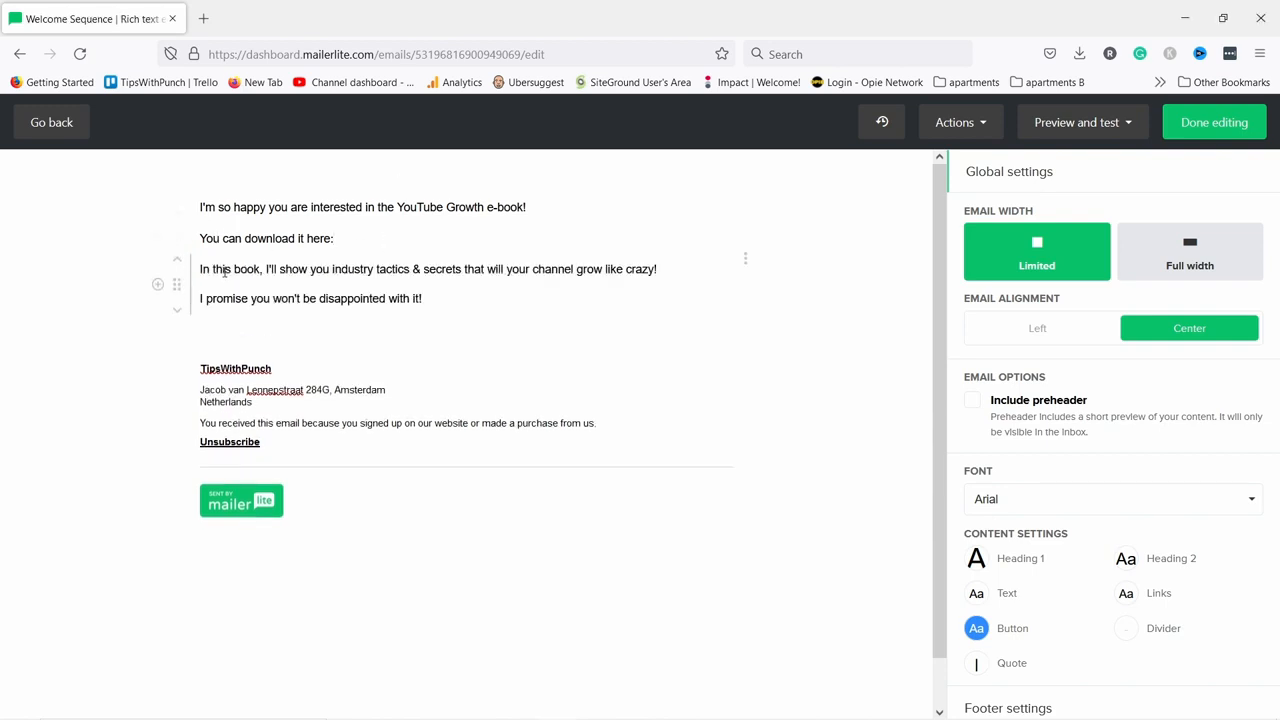
pyautogui.write('Regards, Robert')
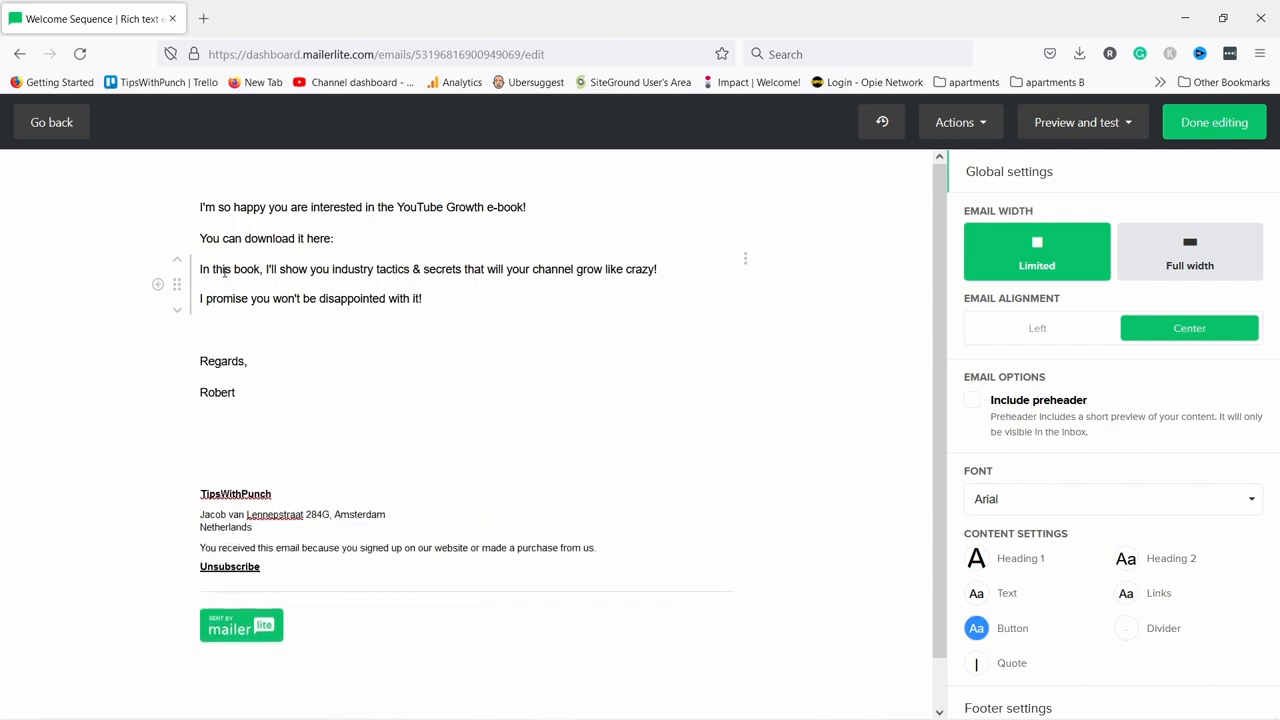
# Insert the {$name} personalisation variable in place of the selected 'Hi' greeting.
pyautogui.click(203, 222)
pyautogui.press('Return')
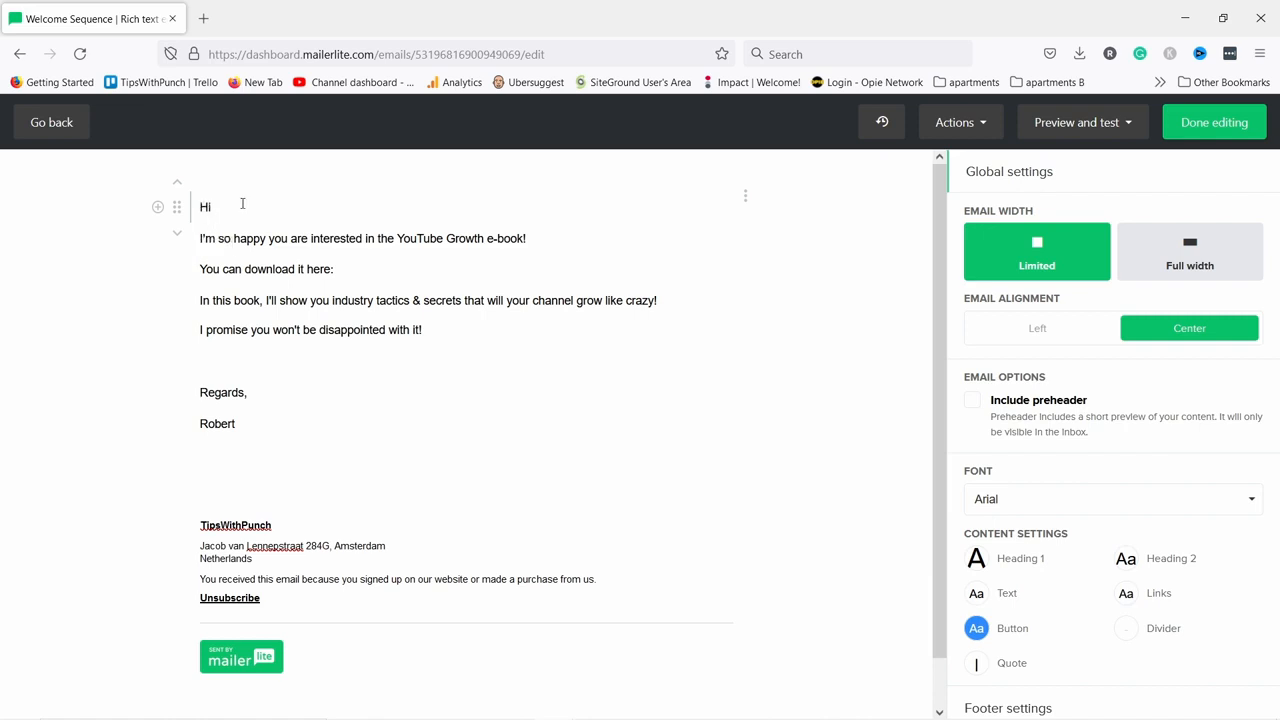
pyautogui.doubleClick(222, 209)
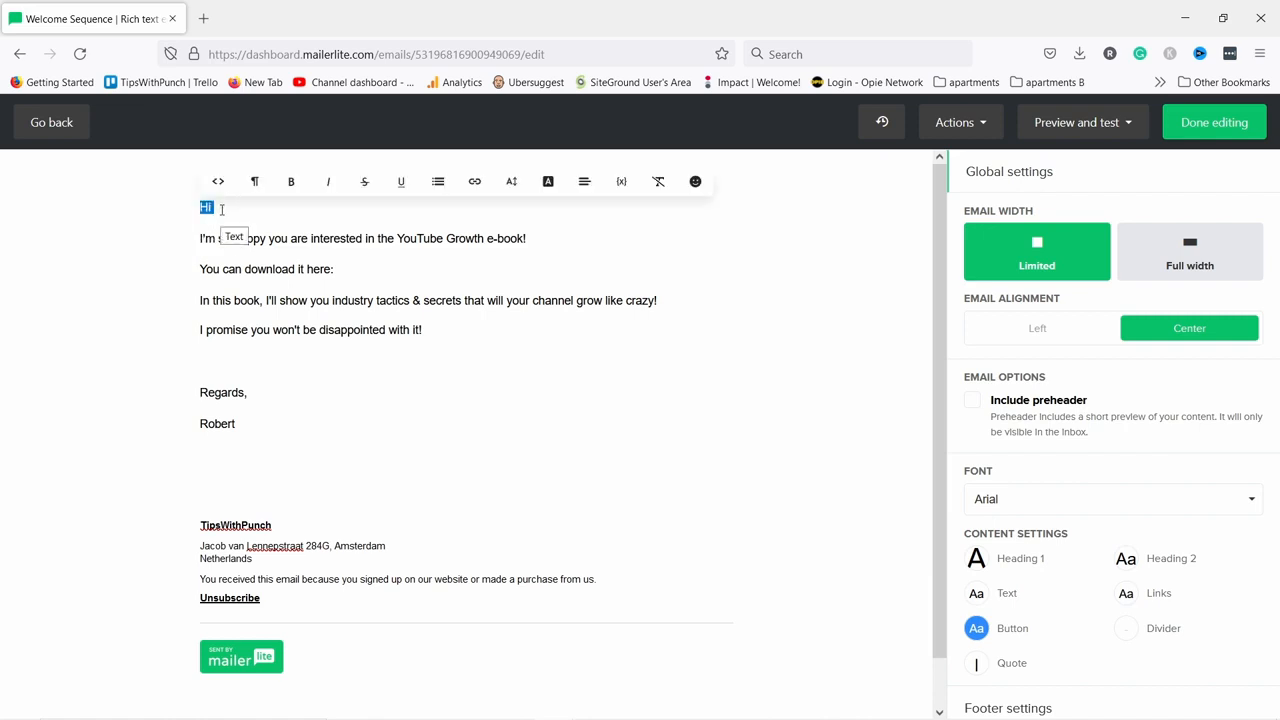
pyautogui.click(222, 209)
pyautogui.doubleClick(224, 210)
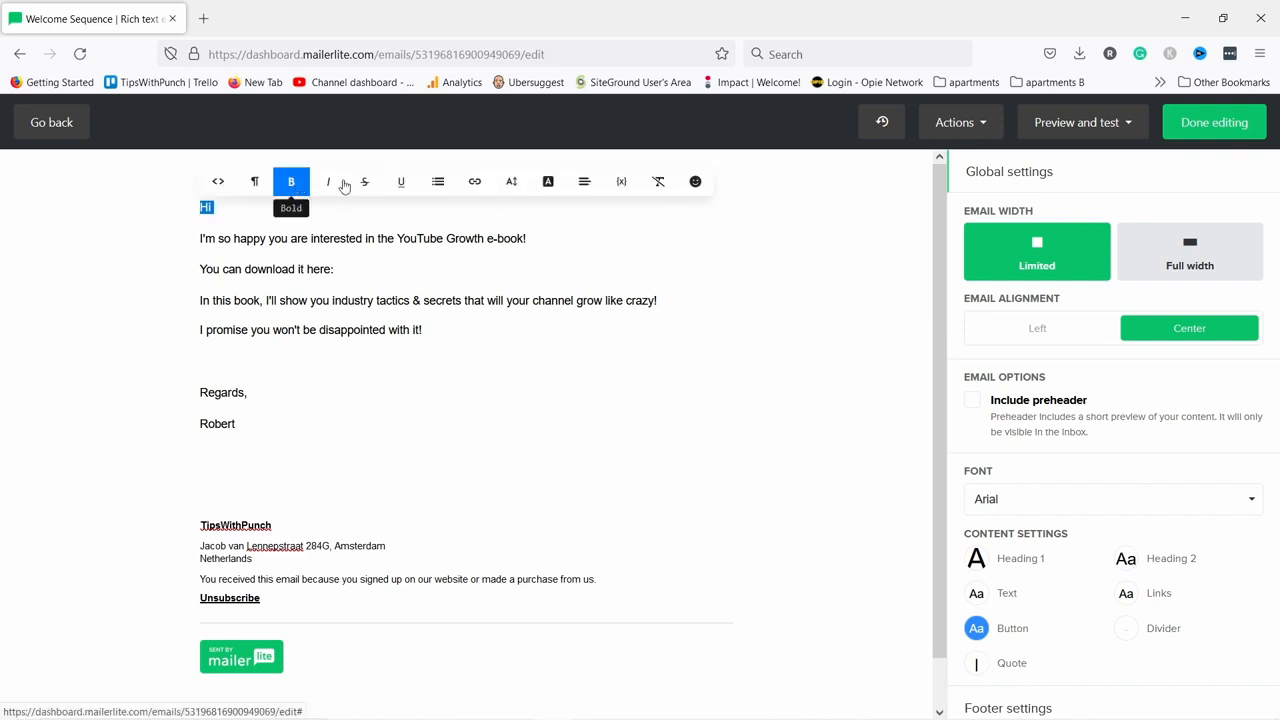
pyautogui.click(621, 184)
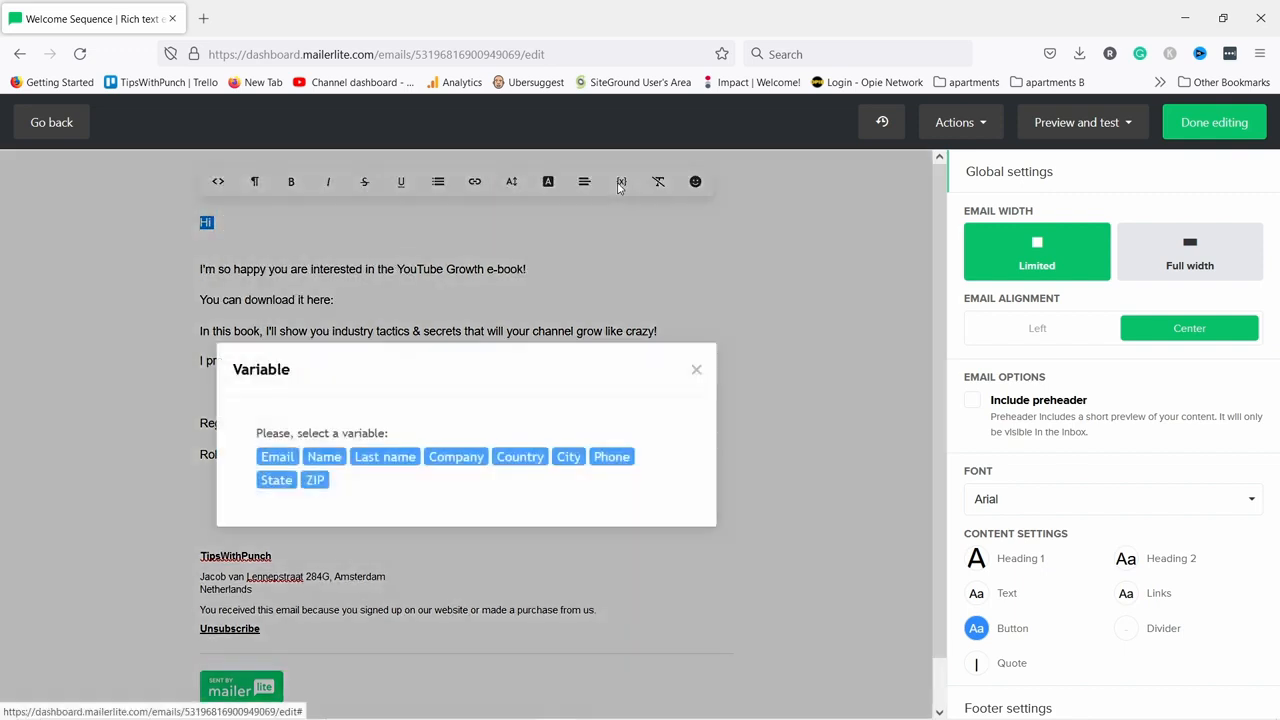
pyautogui.click(323, 457)
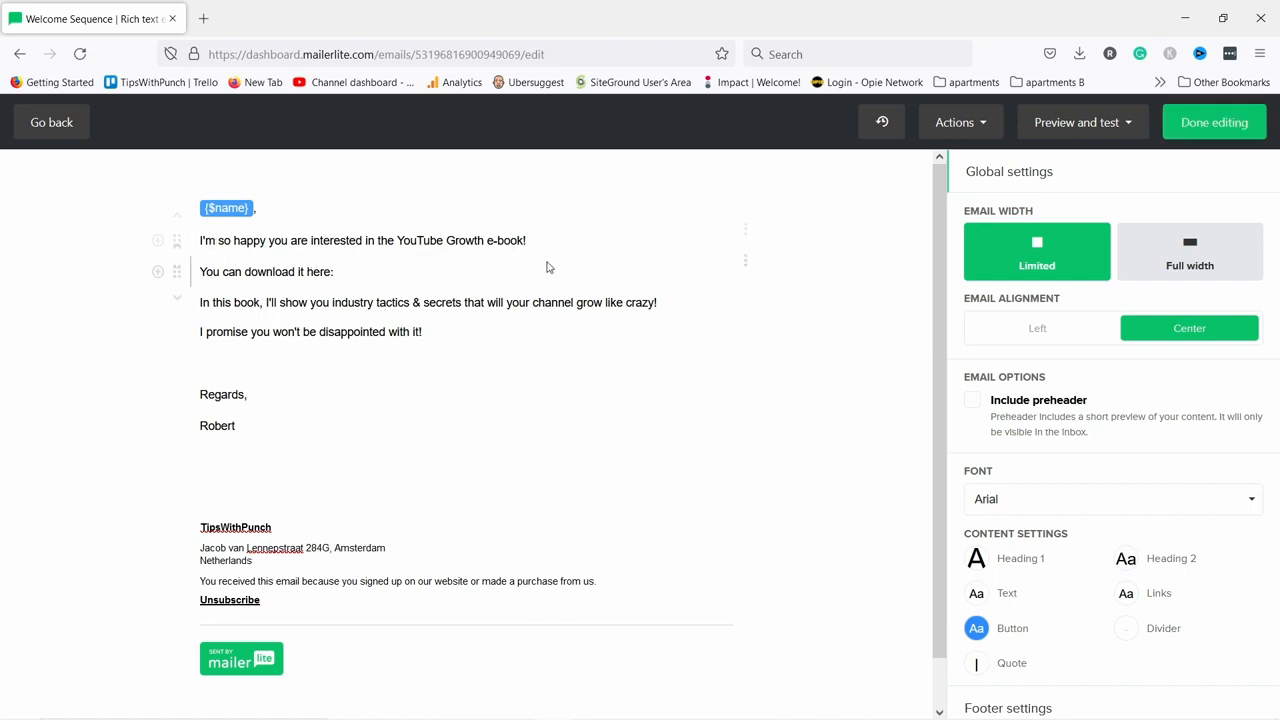
pyautogui.click(335, 271)
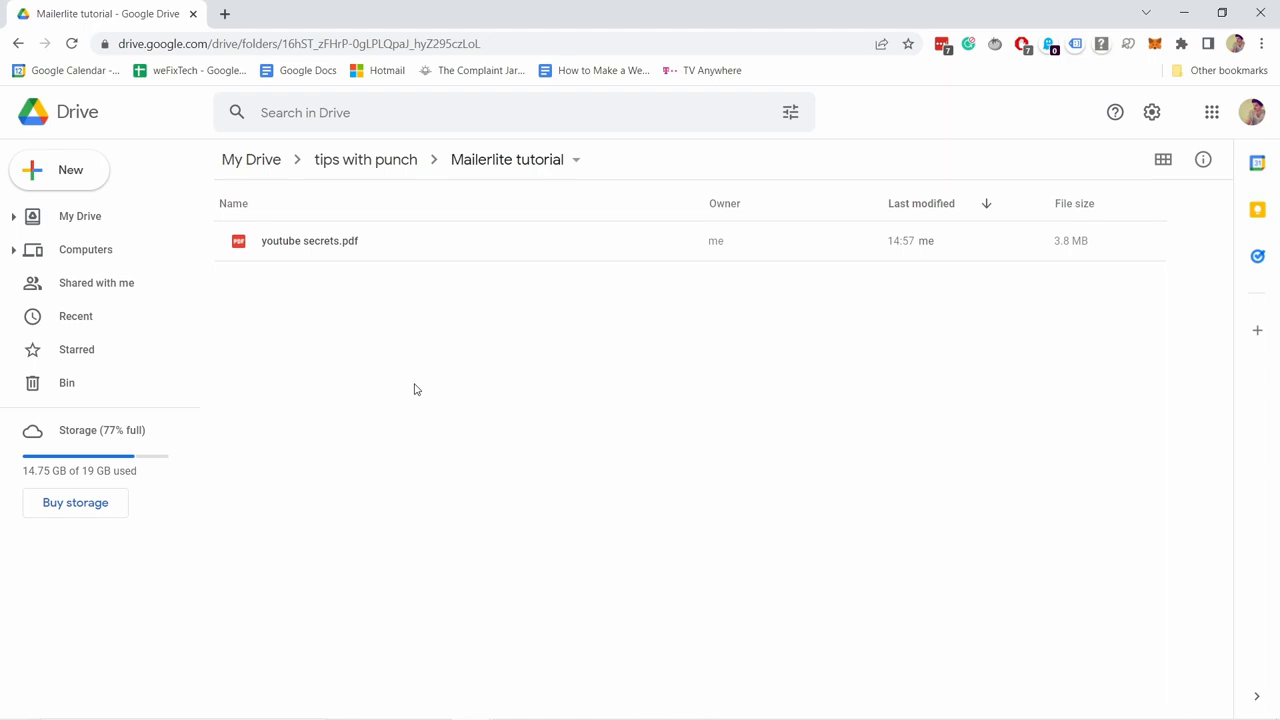
# Make youtube secrets.pdf viewable by anyone with the link and copy its share link.
pyautogui.click(368, 243)
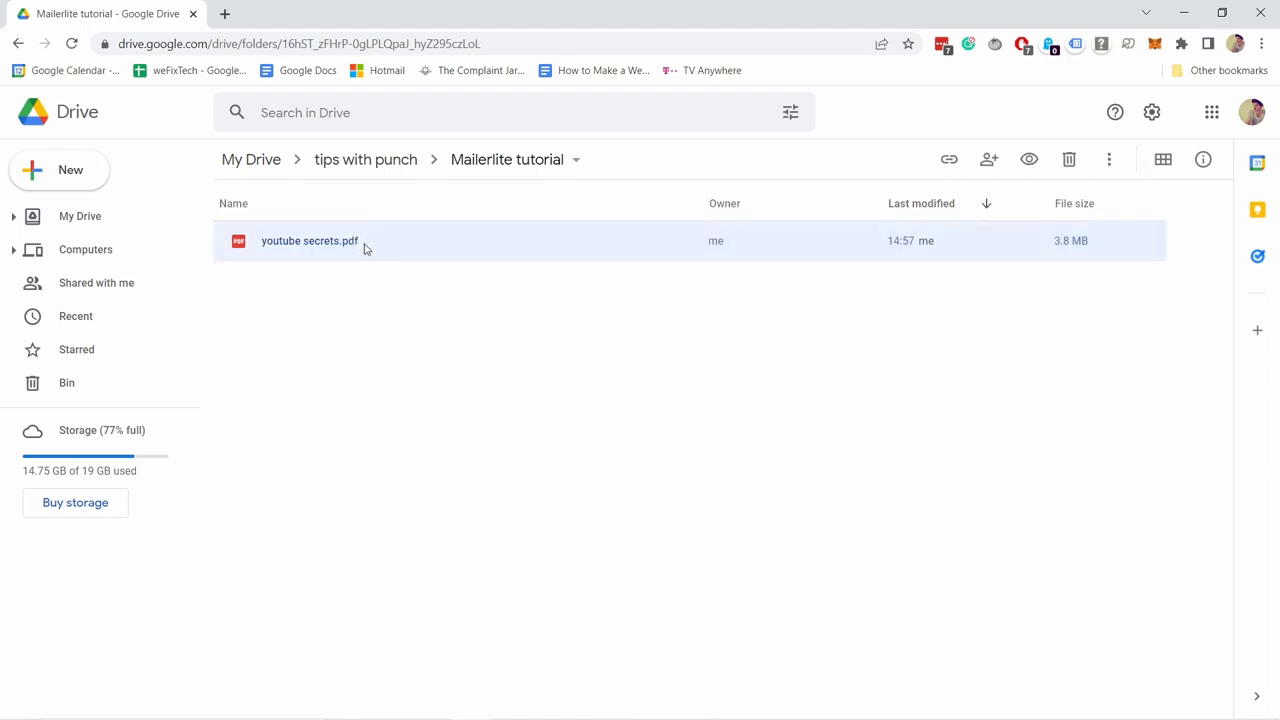
pyautogui.rightClick(365, 248)
pyautogui.click(438, 367)
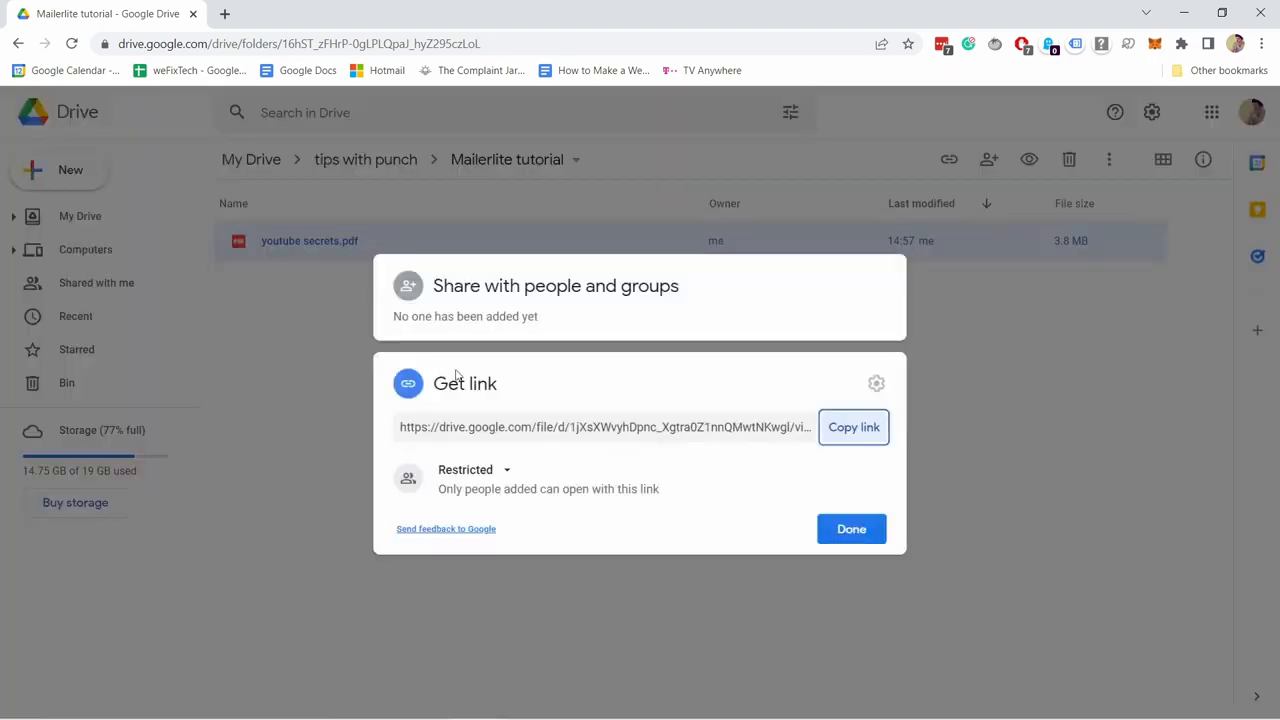
pyautogui.click(468, 474)
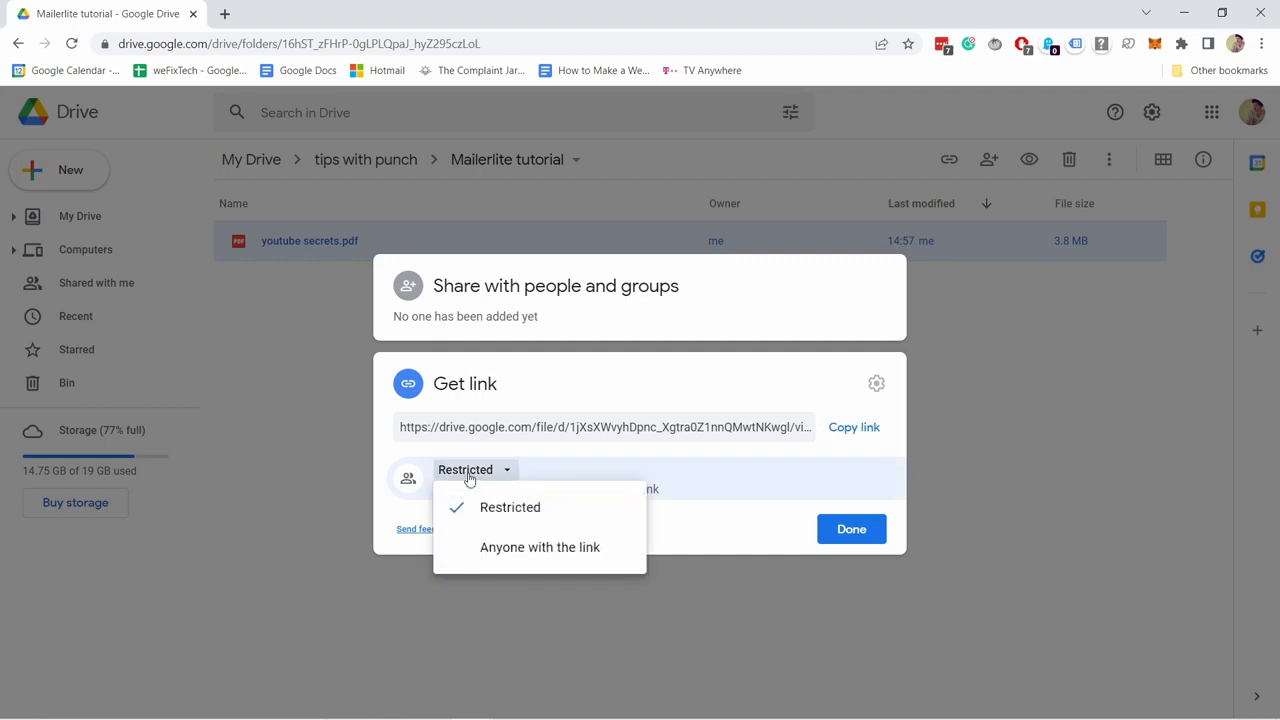
pyautogui.click(552, 561)
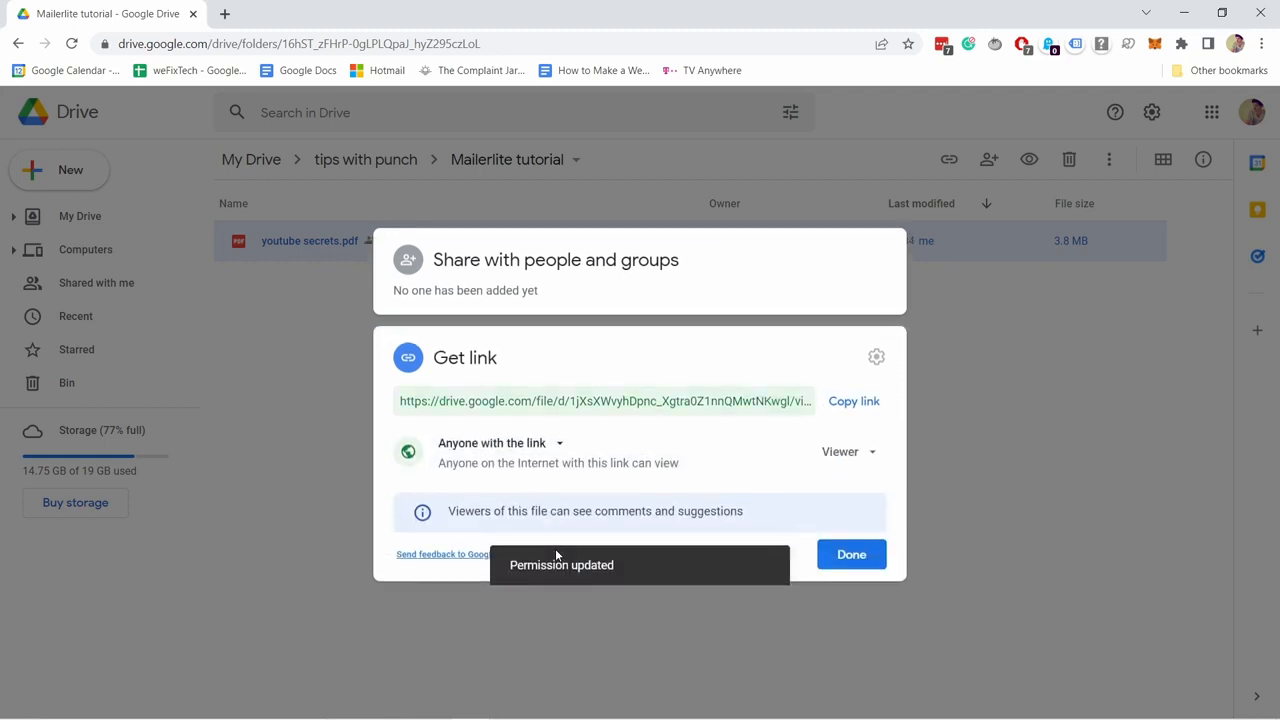
pyautogui.click(848, 403)
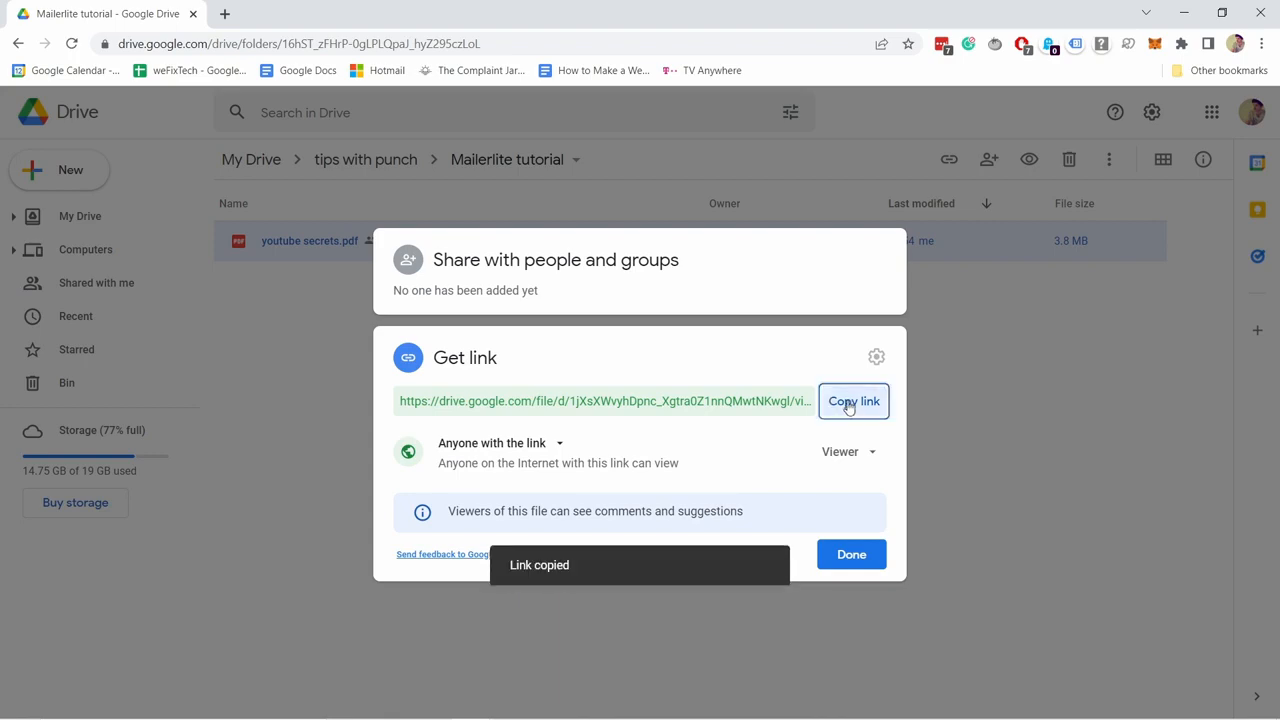
pyautogui.click(851, 554)
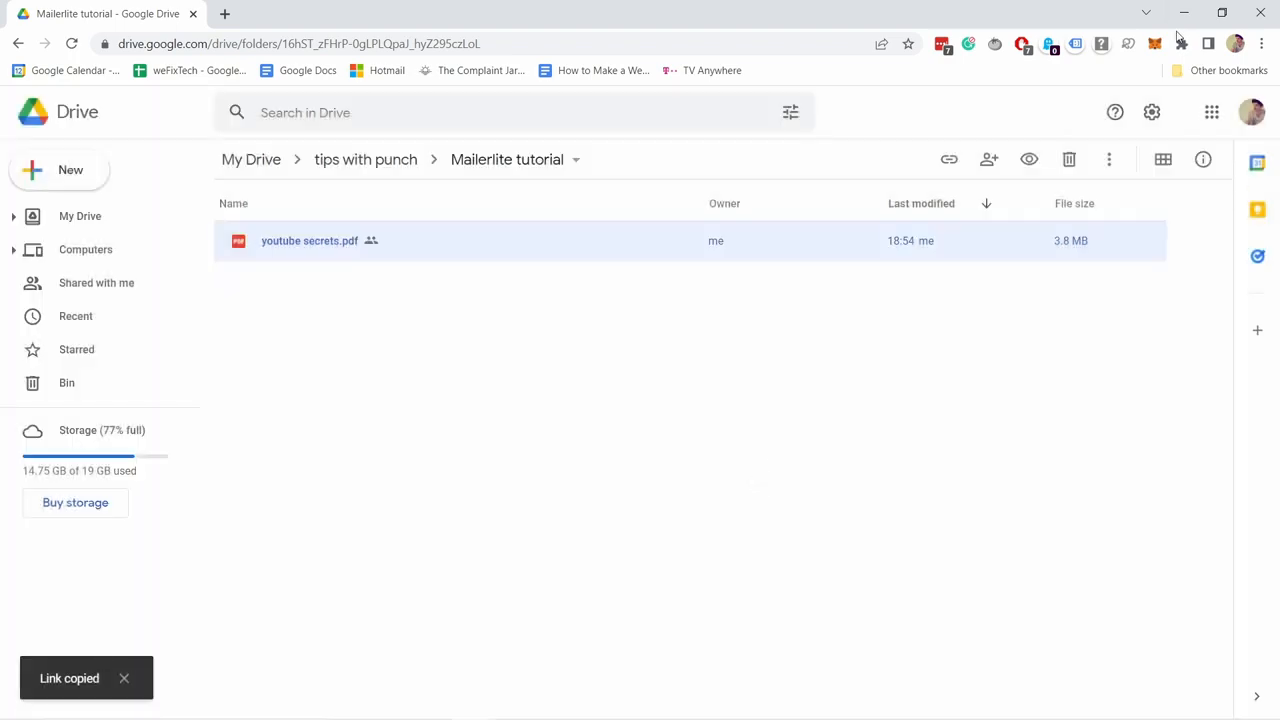
pyautogui.click(1184, 12)
pyautogui.click(346, 271)
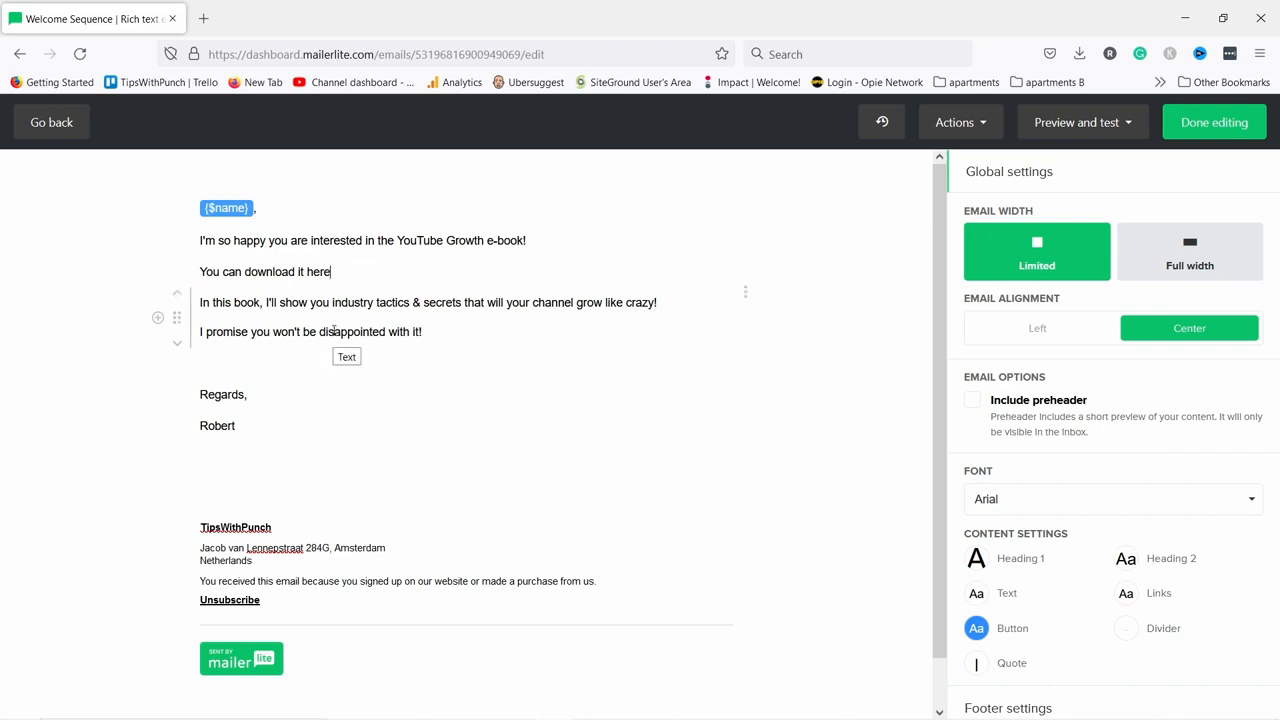
# Hyperlink "You can download it here." to the pasted Google Drive share URL, opening in a new tab.
pyautogui.moveTo(345, 272); pyautogui.dragTo(201, 274)
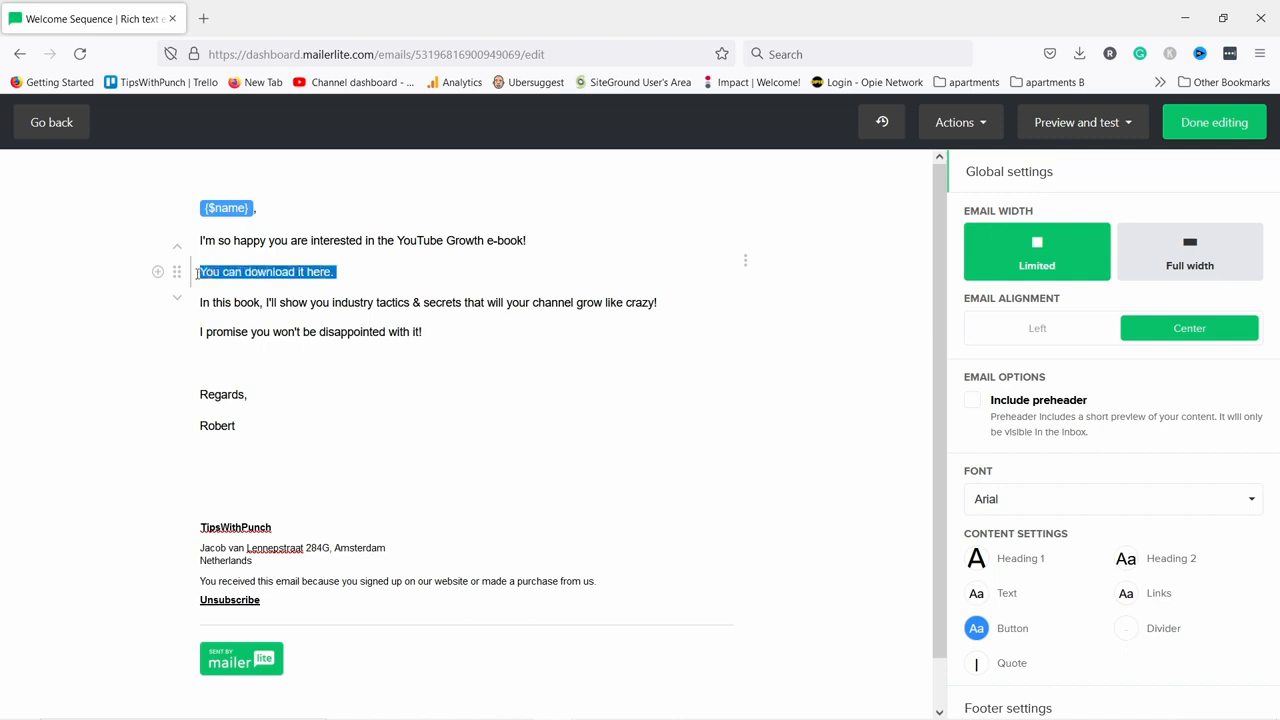
pyautogui.click(299, 272)
pyautogui.moveTo(343, 272)
pyautogui.mouseDown()
pyautogui.moveTo(161, 268)
pyautogui.moveTo(355, 276)
pyautogui.mouseUp()
pyautogui.doubleClick(262, 271)
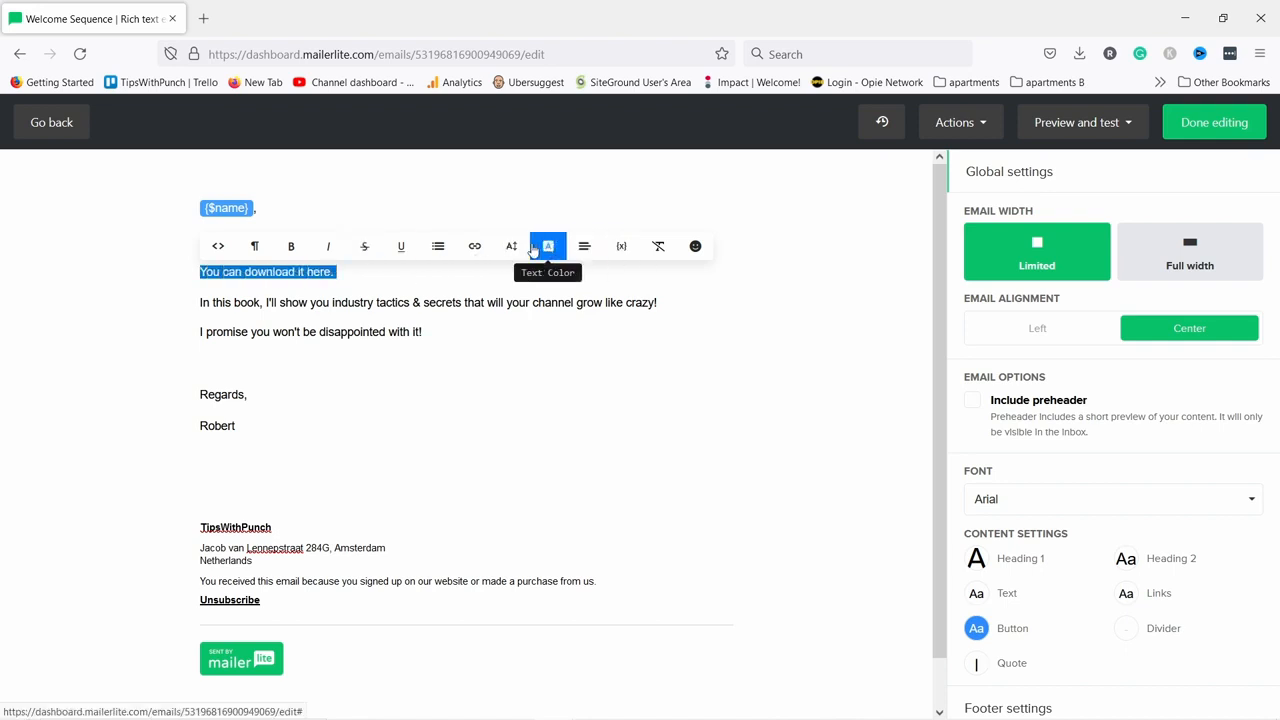
pyautogui.click(478, 250)
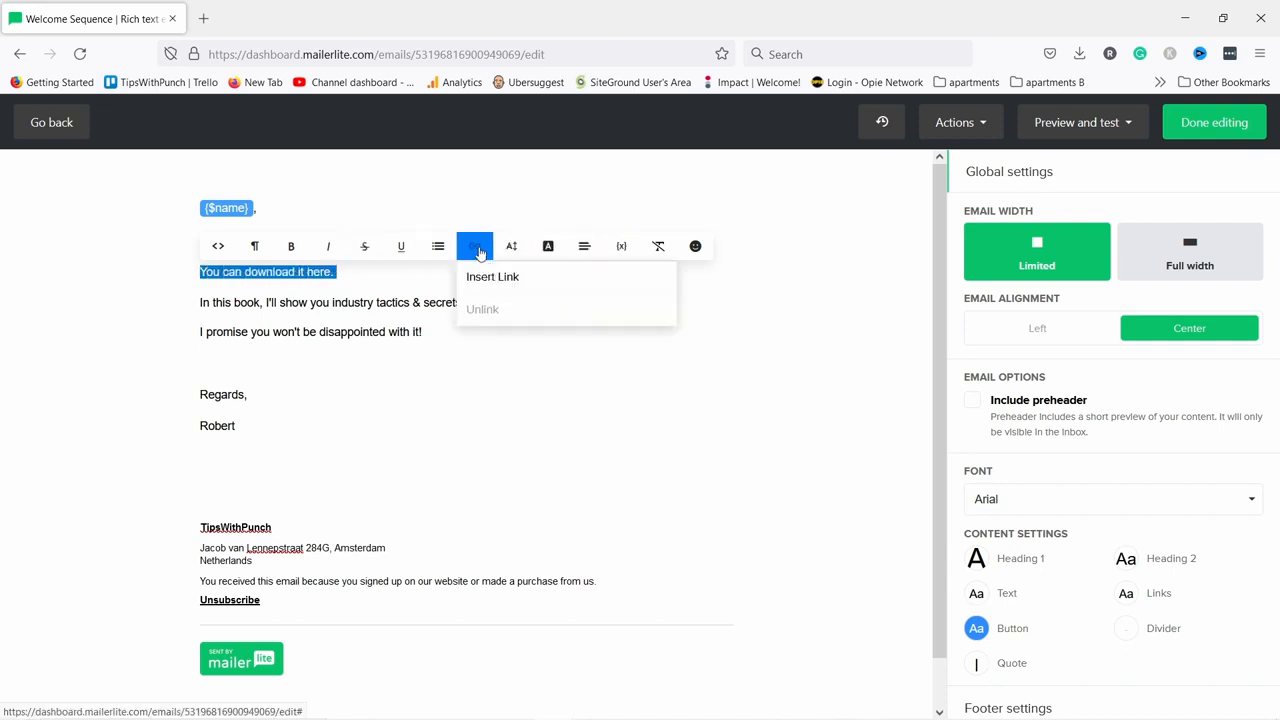
pyautogui.click(480, 277)
pyautogui.click(300, 370)
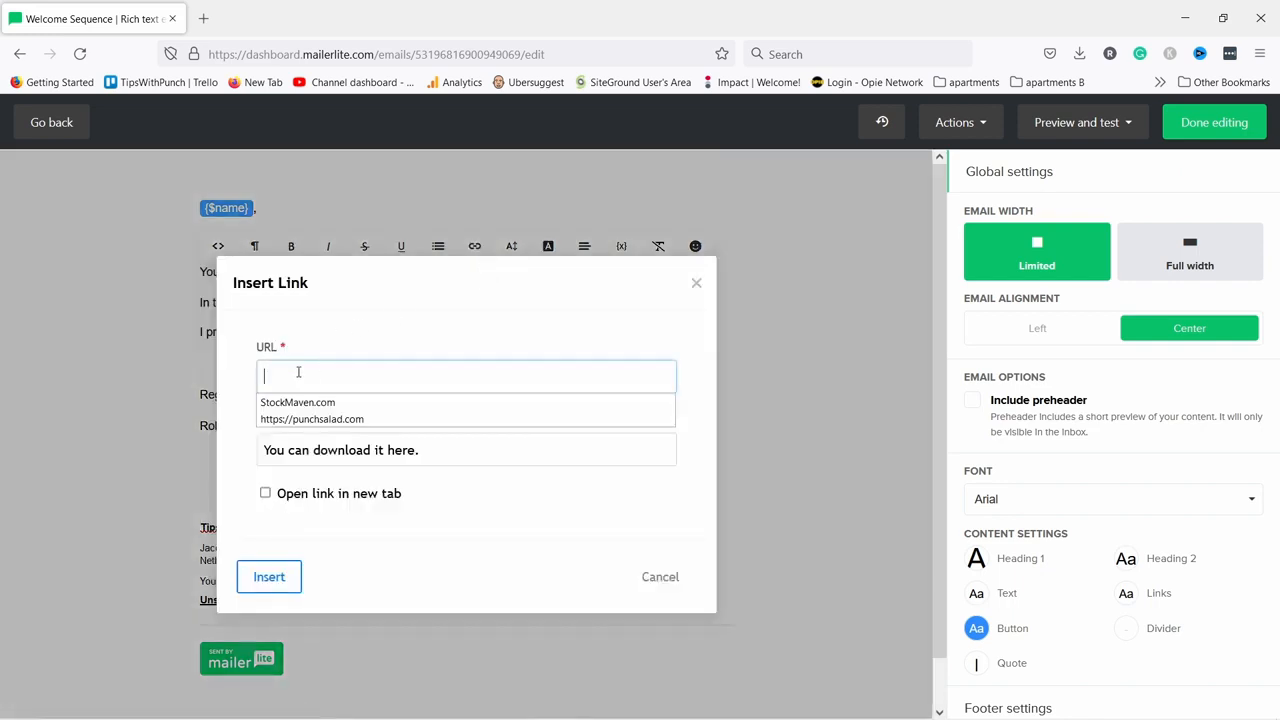
pyautogui.hotkey('ctrl', 'v')
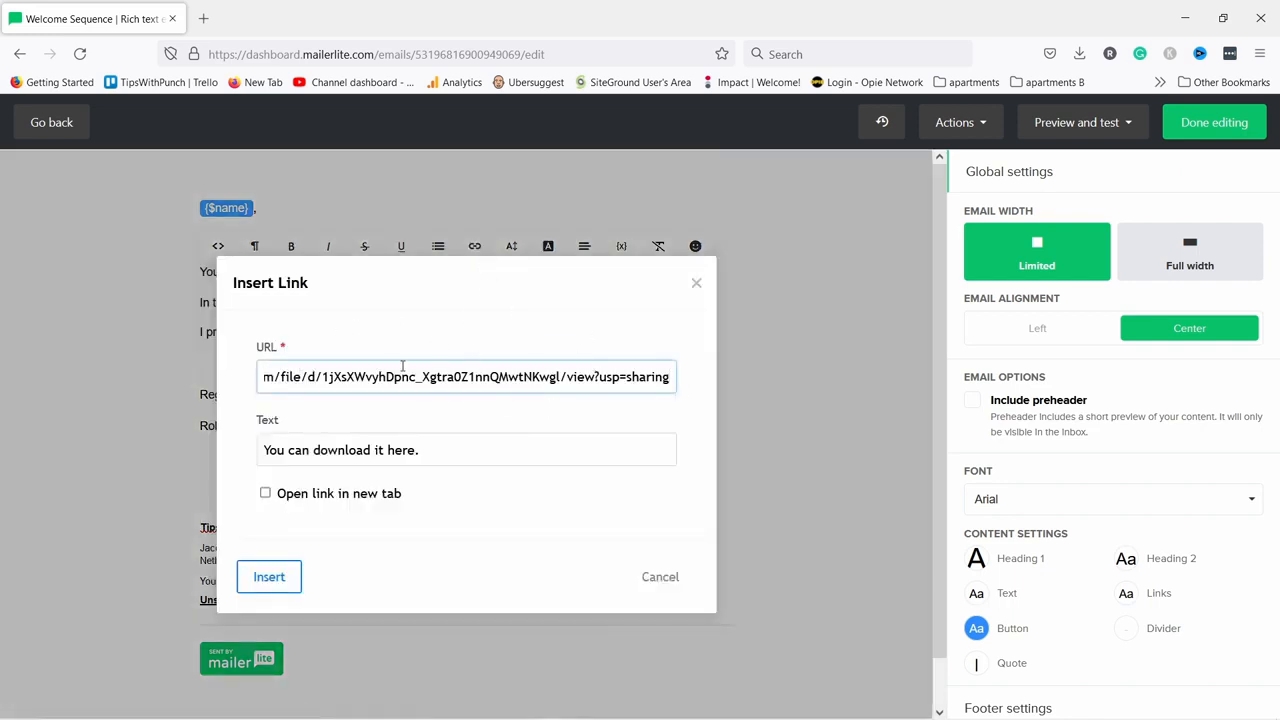
pyautogui.moveTo(402, 362); pyautogui.dragTo(159, 357)
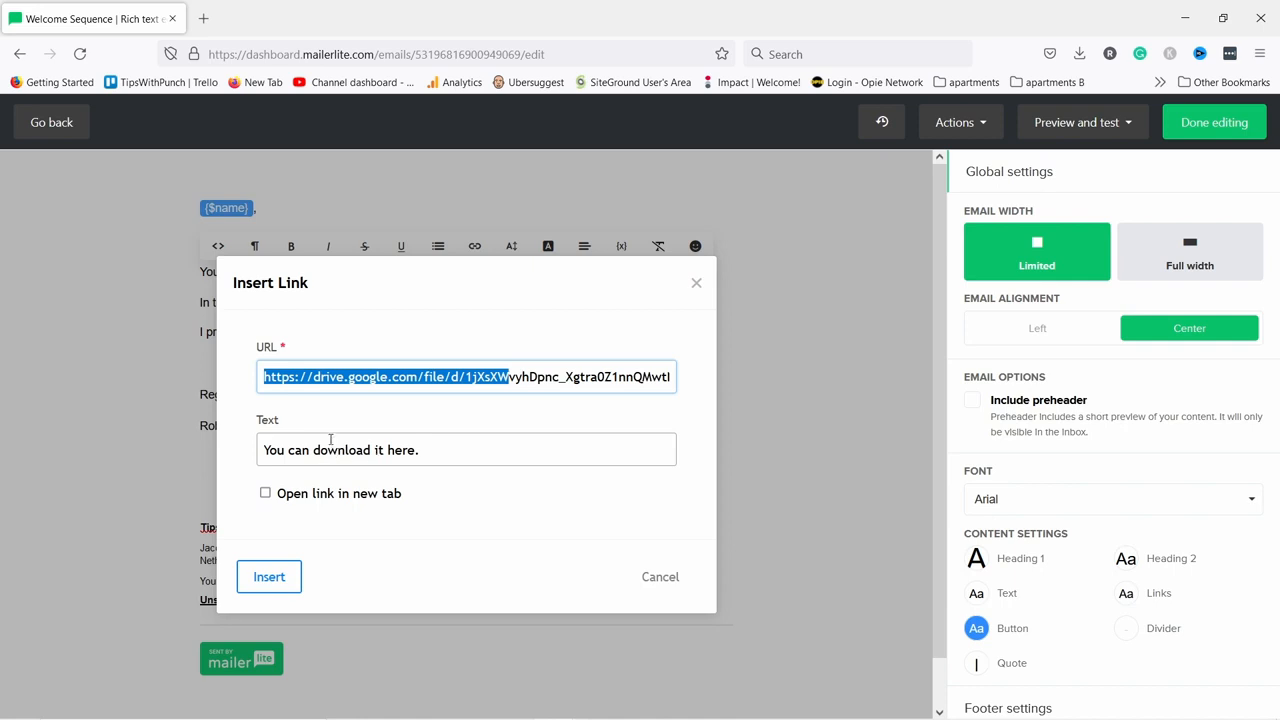
pyautogui.click(266, 494)
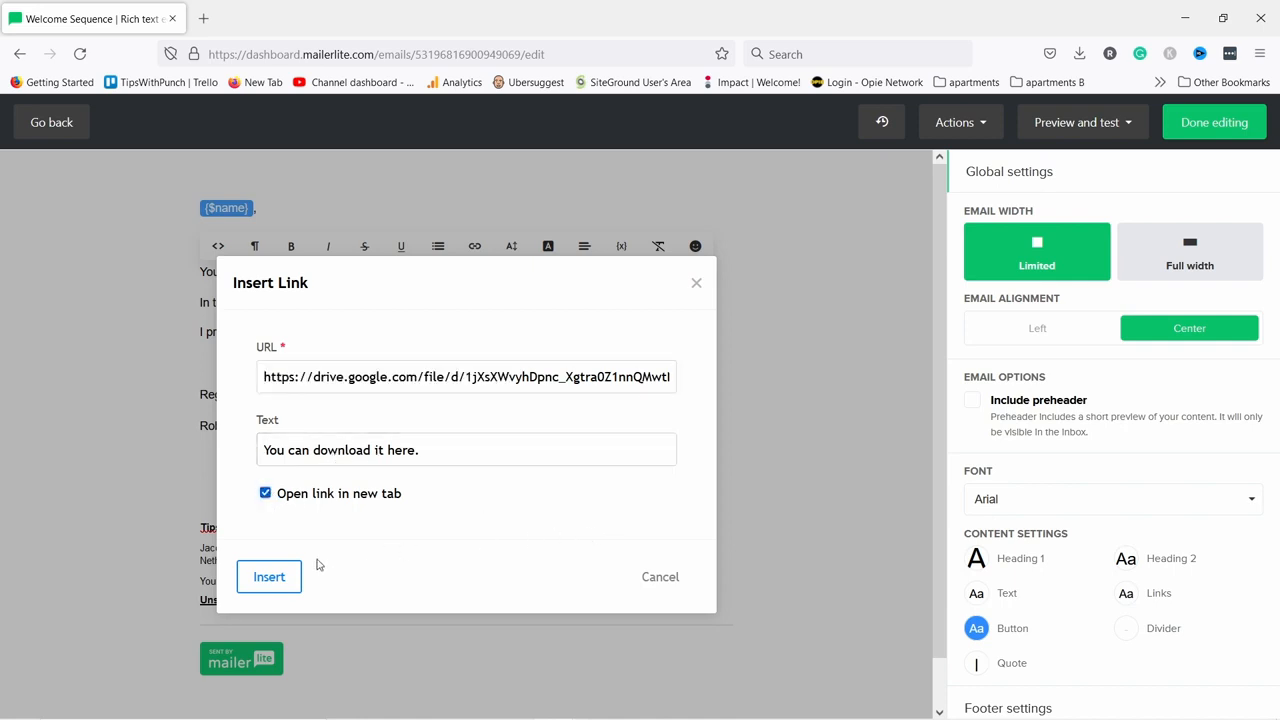
pyautogui.click(278, 583)
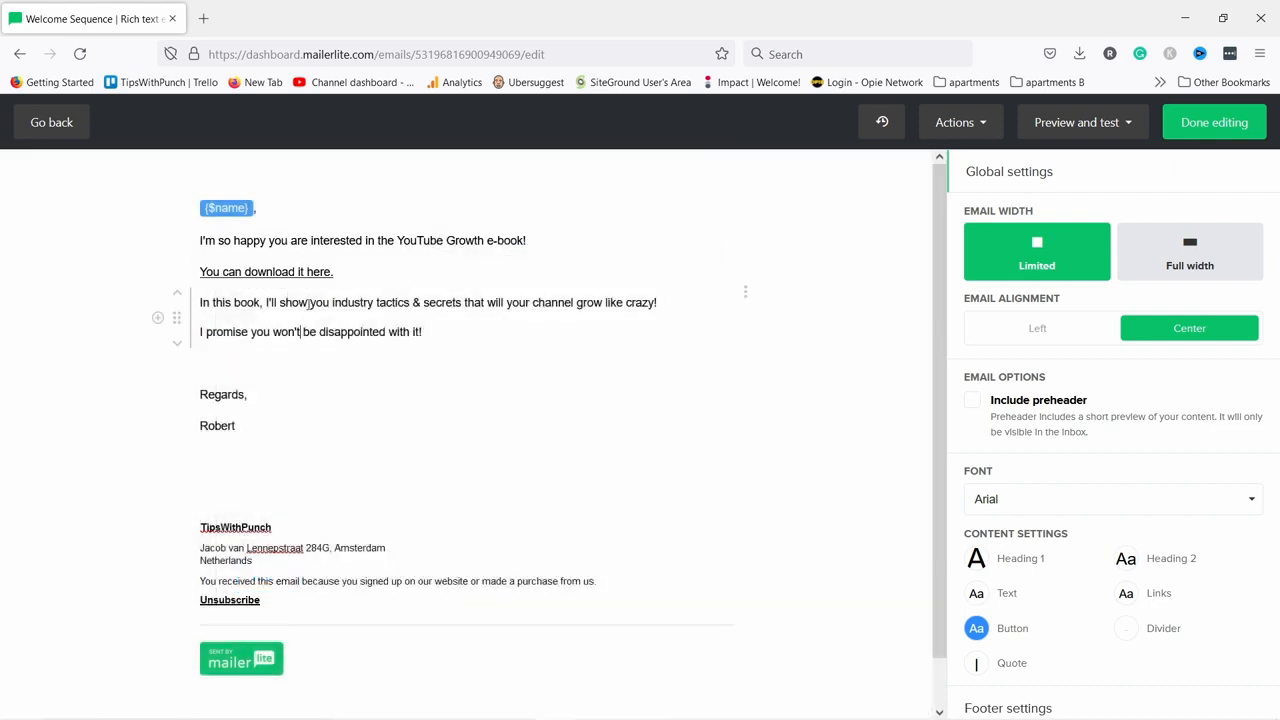
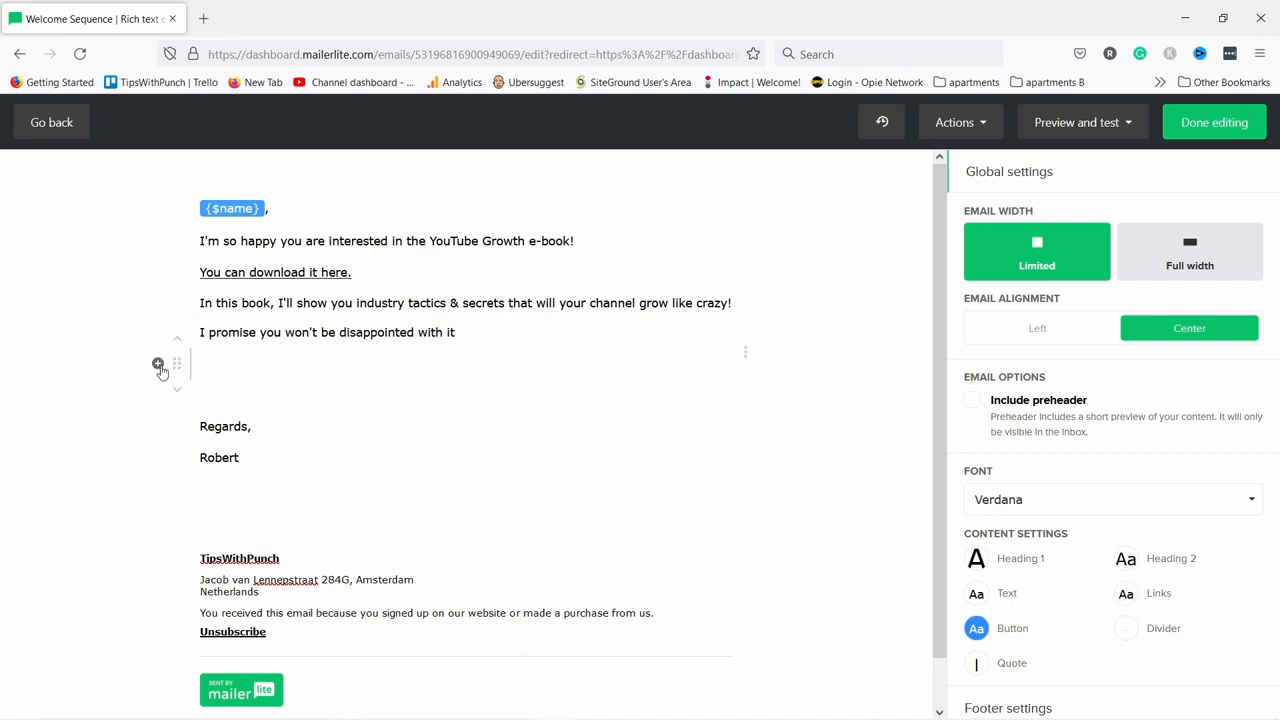
# Try the YouTube Growth Tips ebook cover as a small left-aligned image block, then delete it.
pyautogui.click(158, 365)
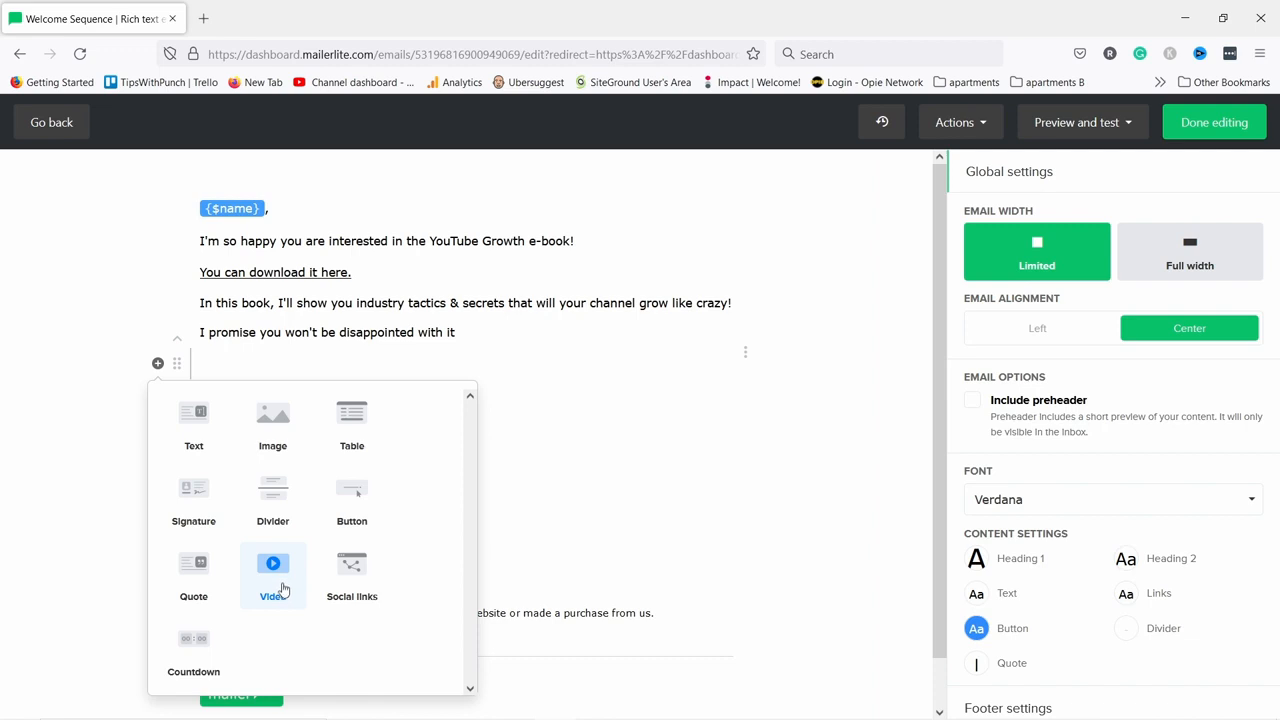
pyautogui.click(260, 432)
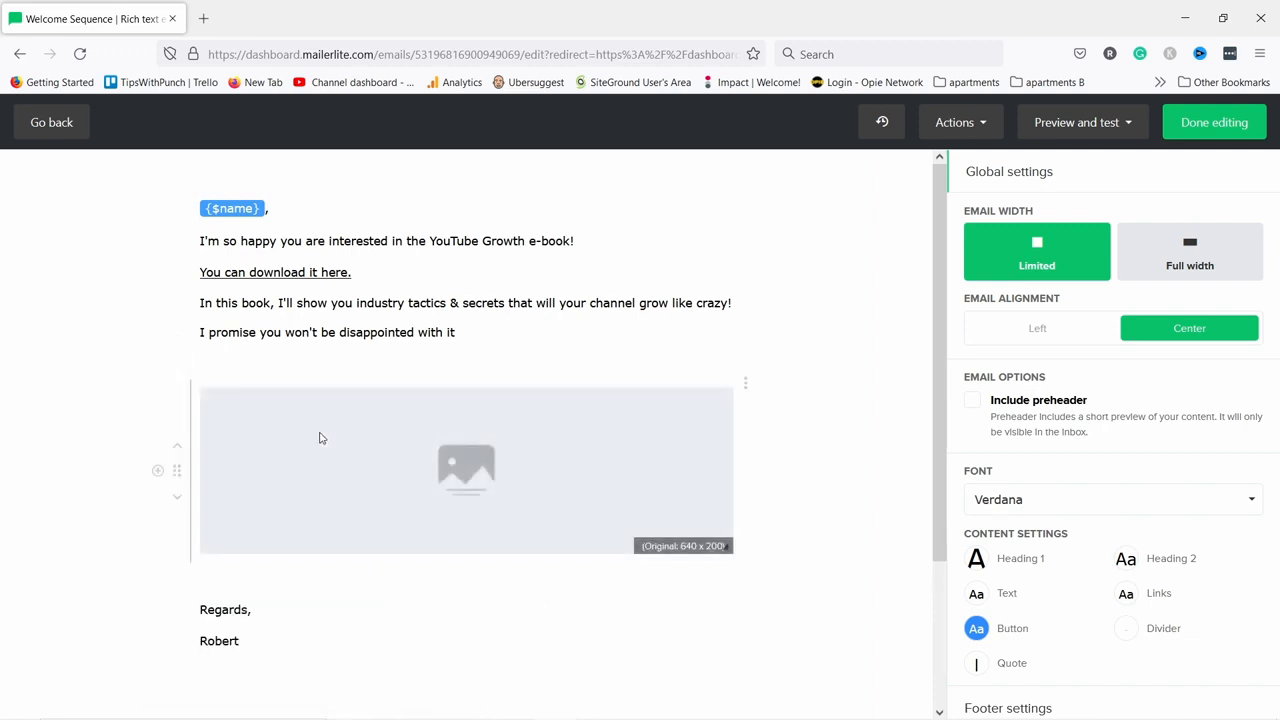
pyautogui.click(375, 460)
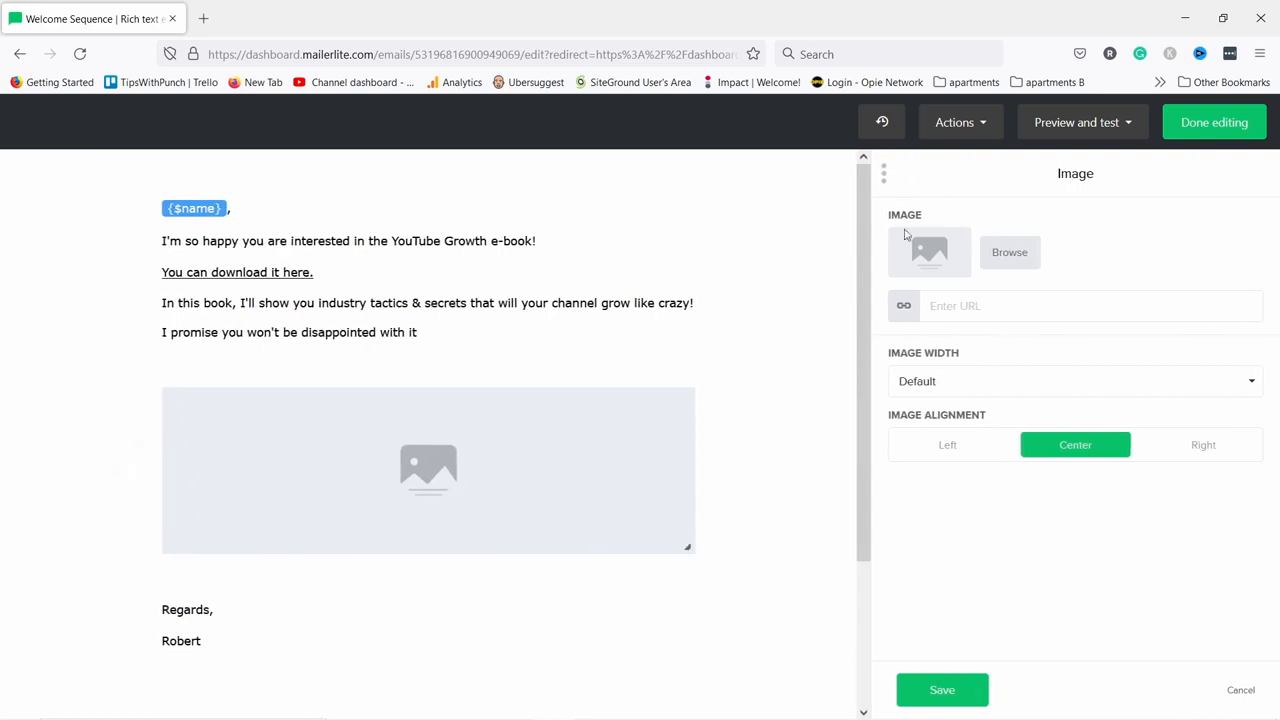
pyautogui.click(1009, 253)
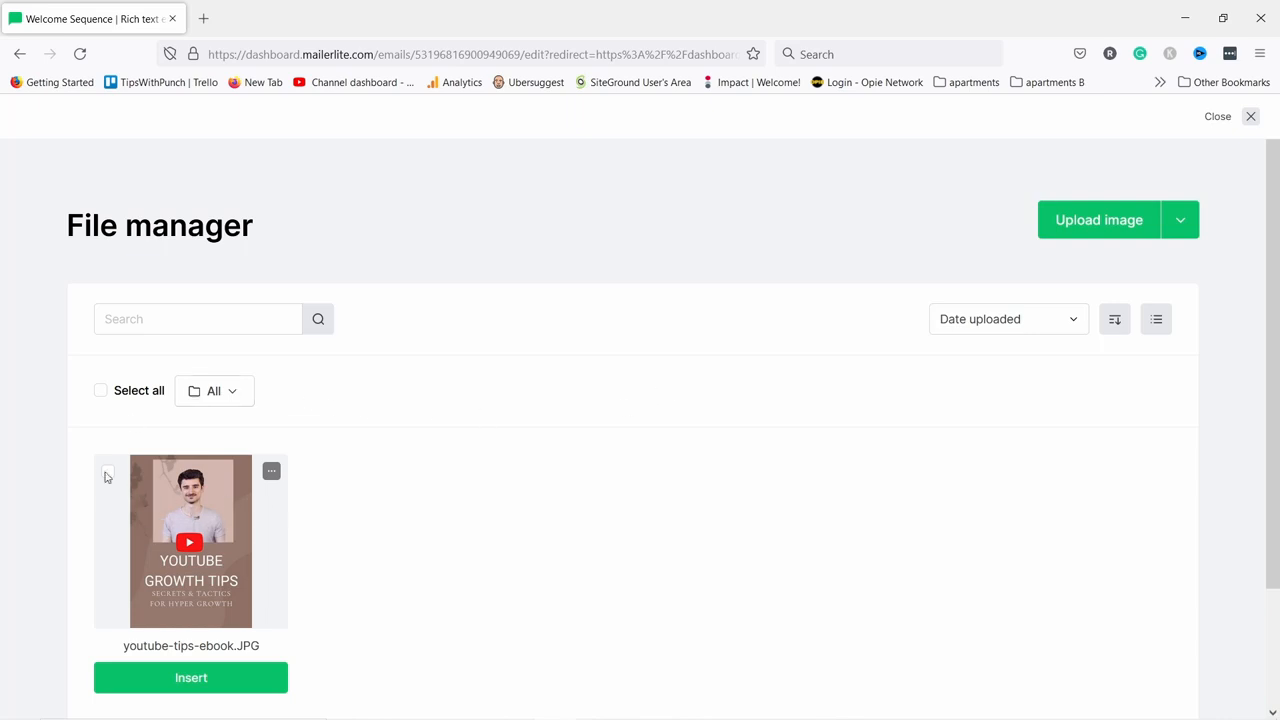
pyautogui.click(191, 678)
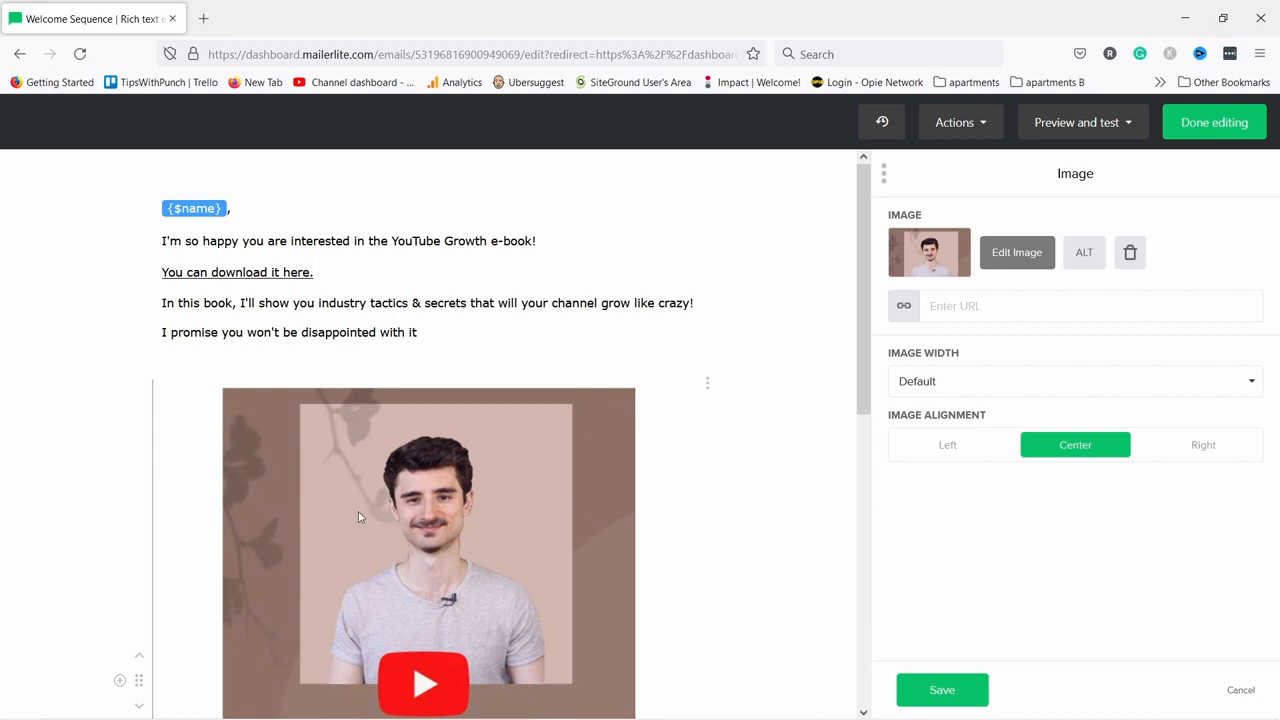
pyautogui.scroll(-5, 358, 511)
pyautogui.scroll(2, 375, 370)
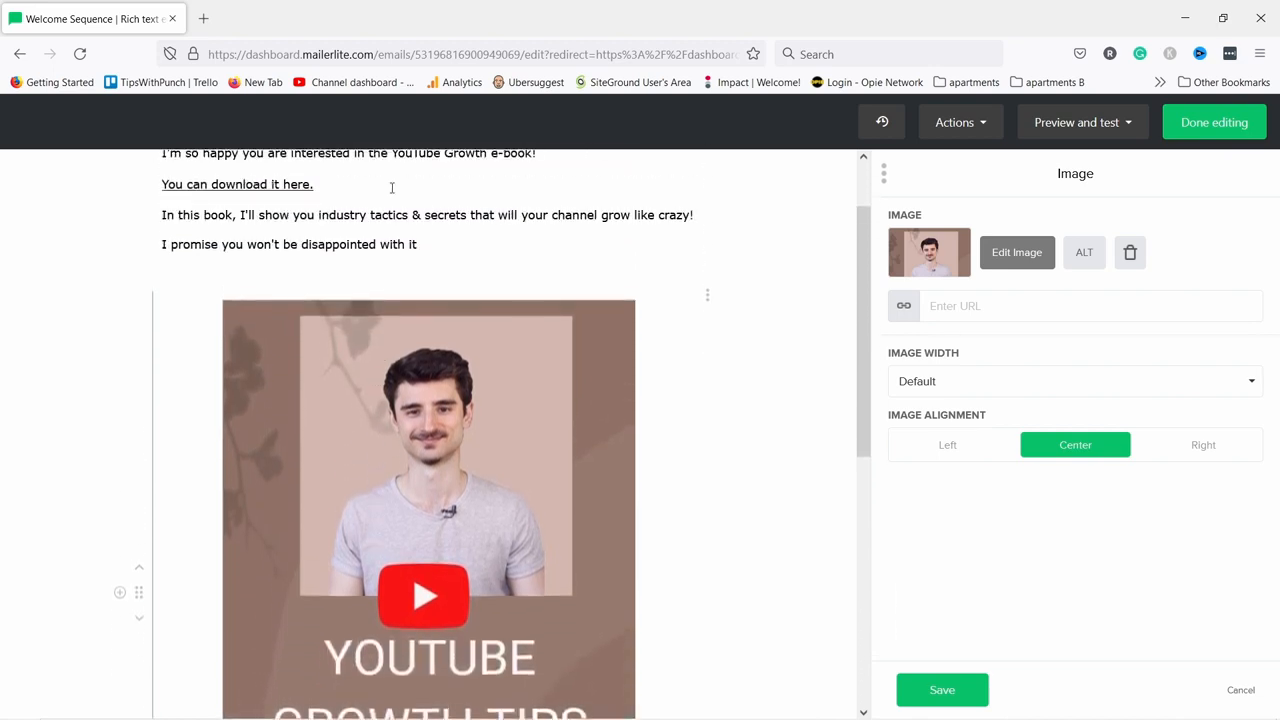
pyautogui.scroll(-4, 469, 382)
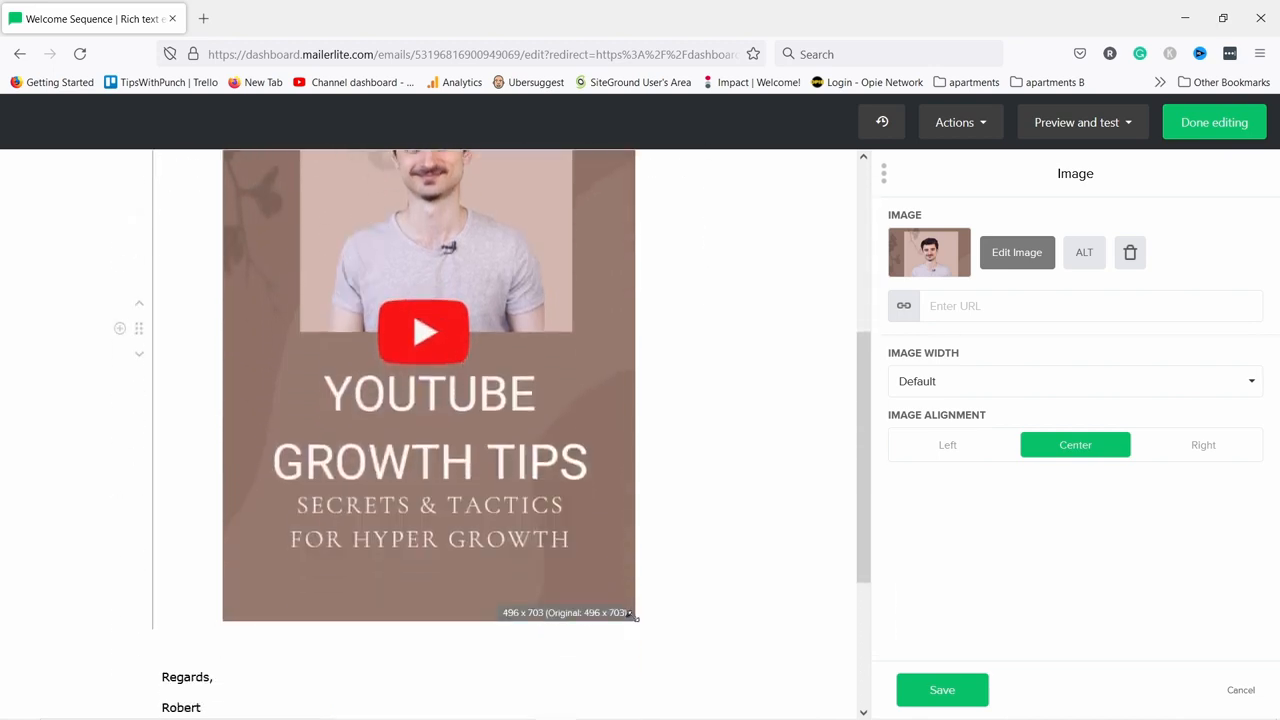
pyautogui.moveTo(632, 620); pyautogui.dragTo(484, 437)
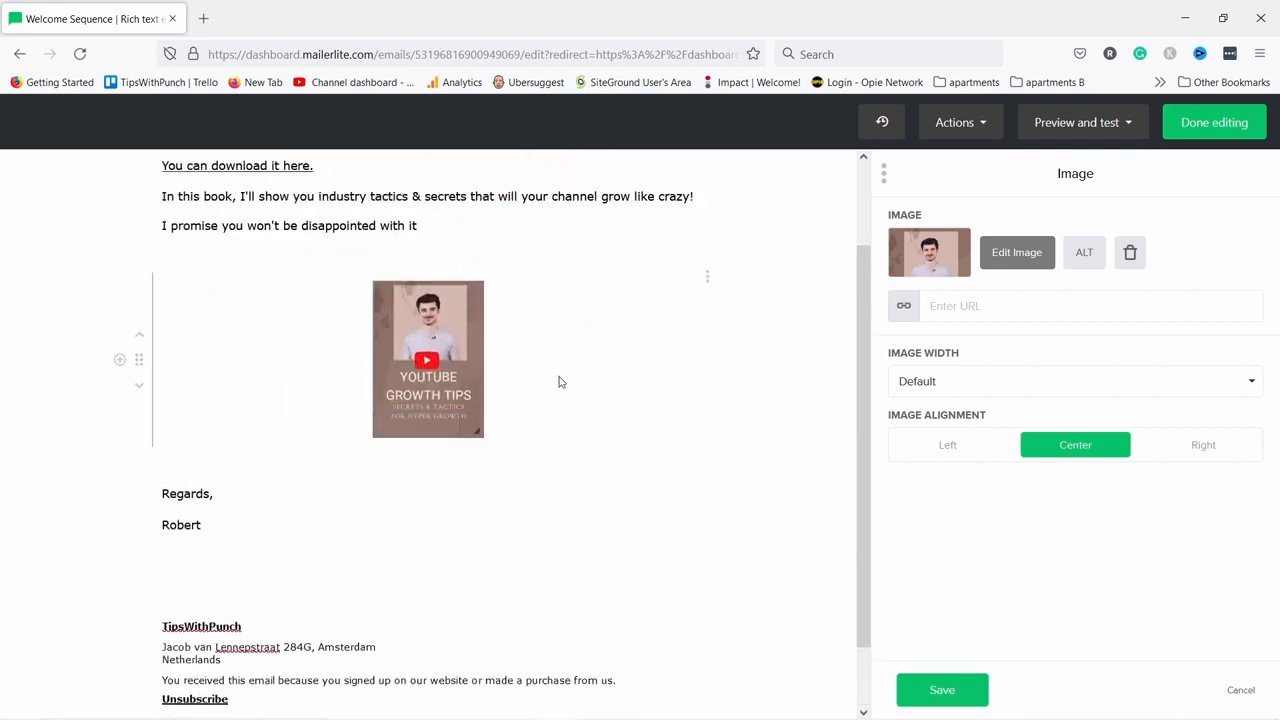
pyautogui.click(960, 449)
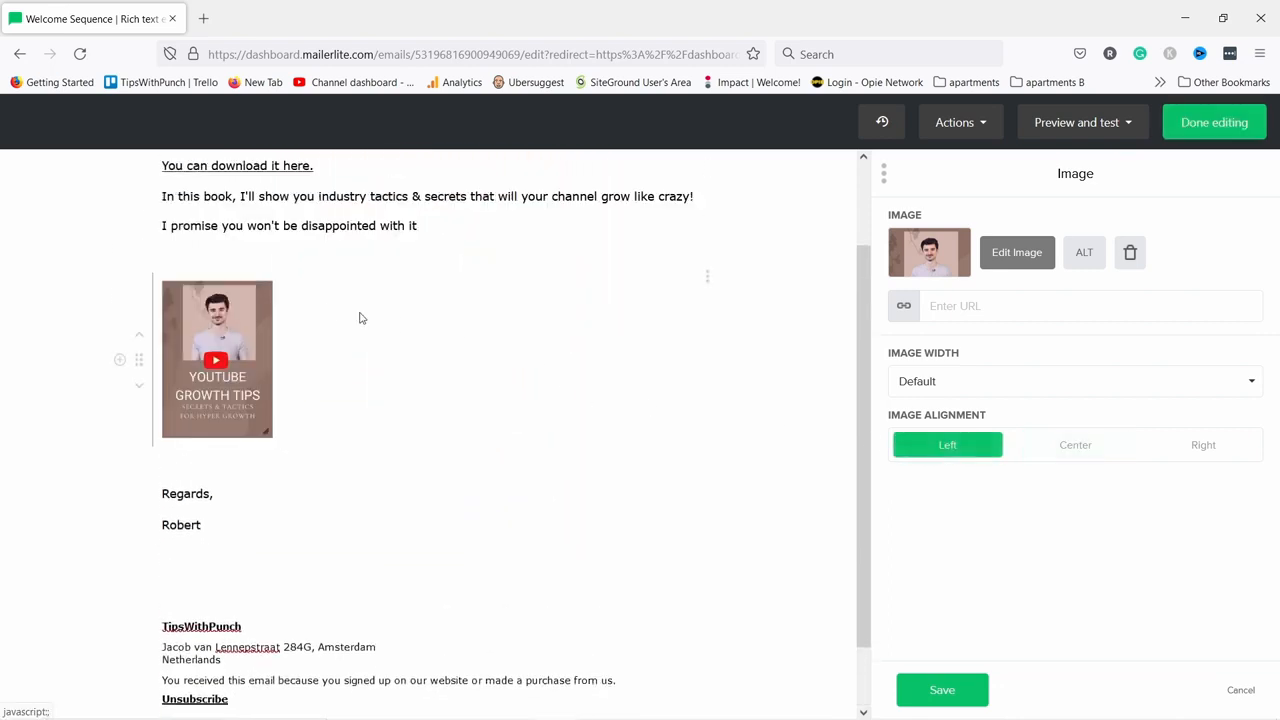
pyautogui.scroll(2, 203, 222)
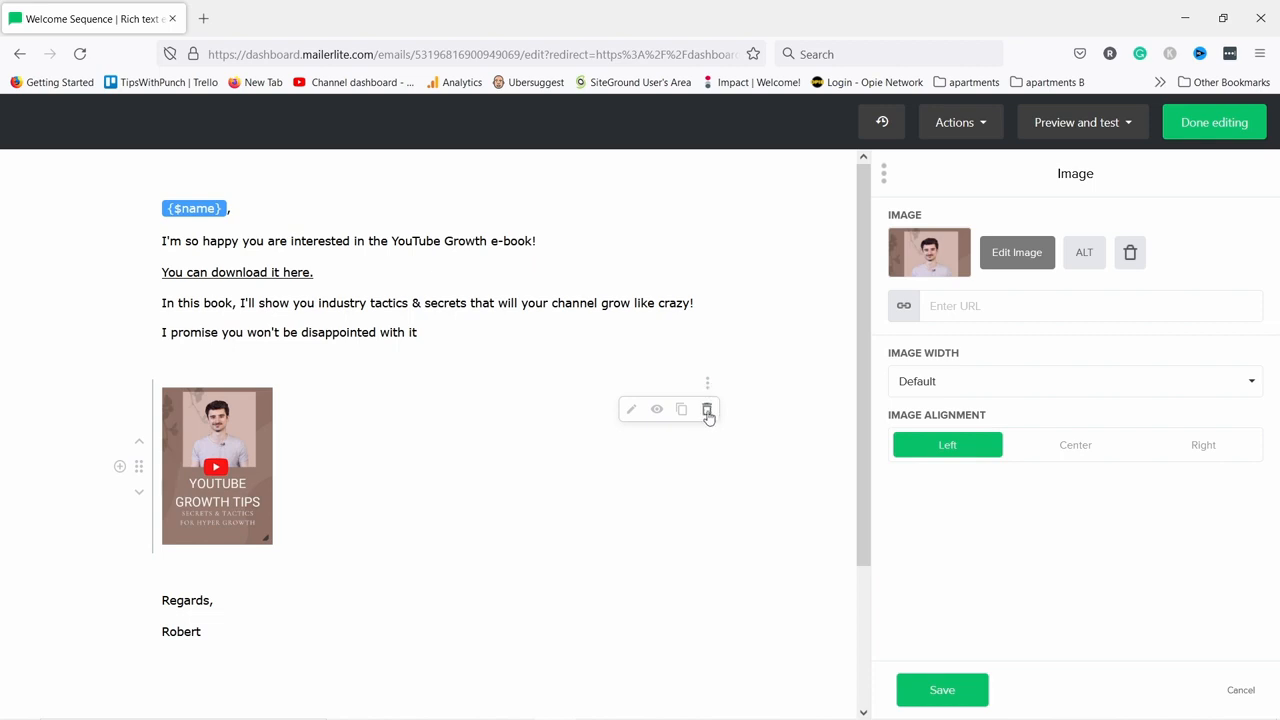
pyautogui.click(707, 412)
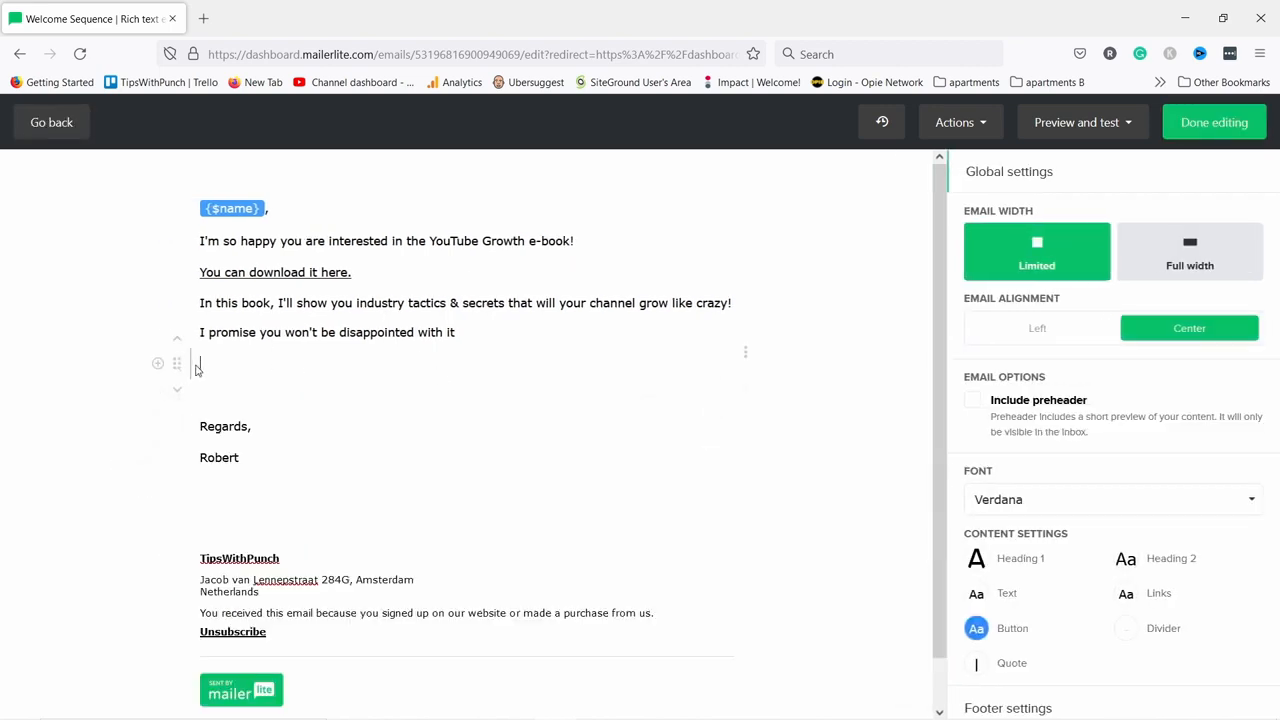
# Try a video block from the pasted YouTube address linking to its source, then remove it.
pyautogui.click(158, 366)
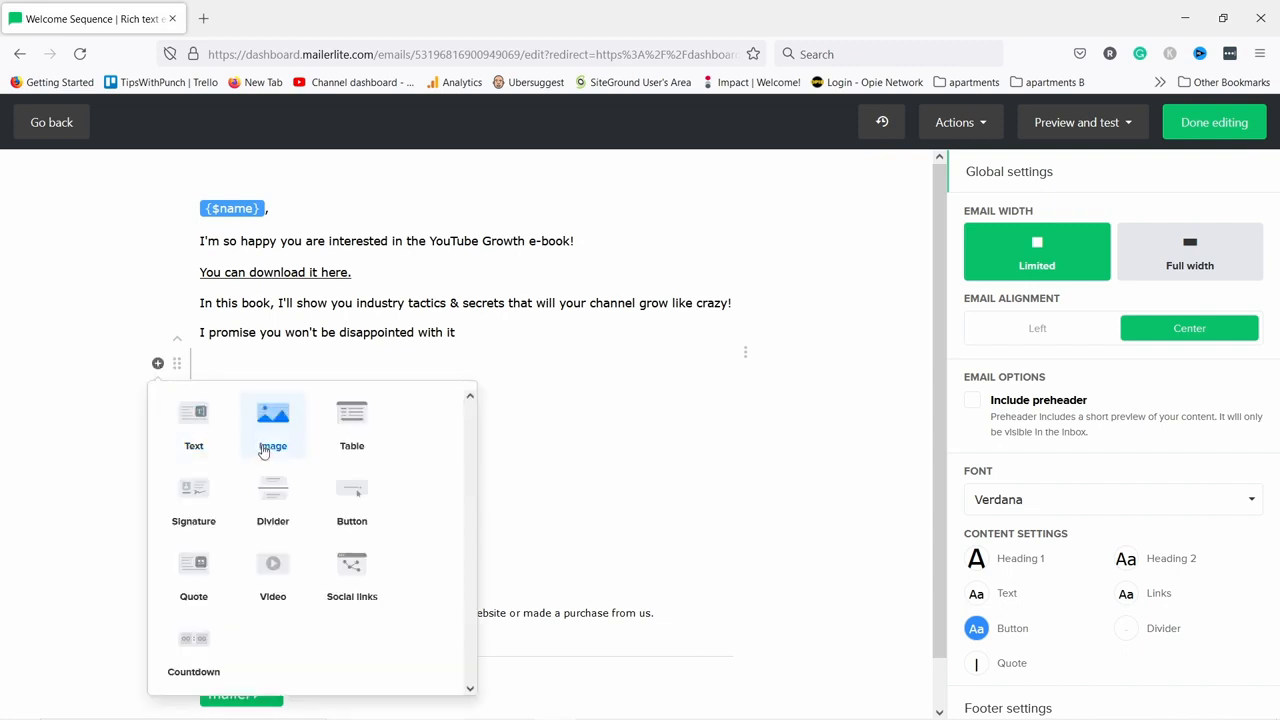
pyautogui.click(271, 582)
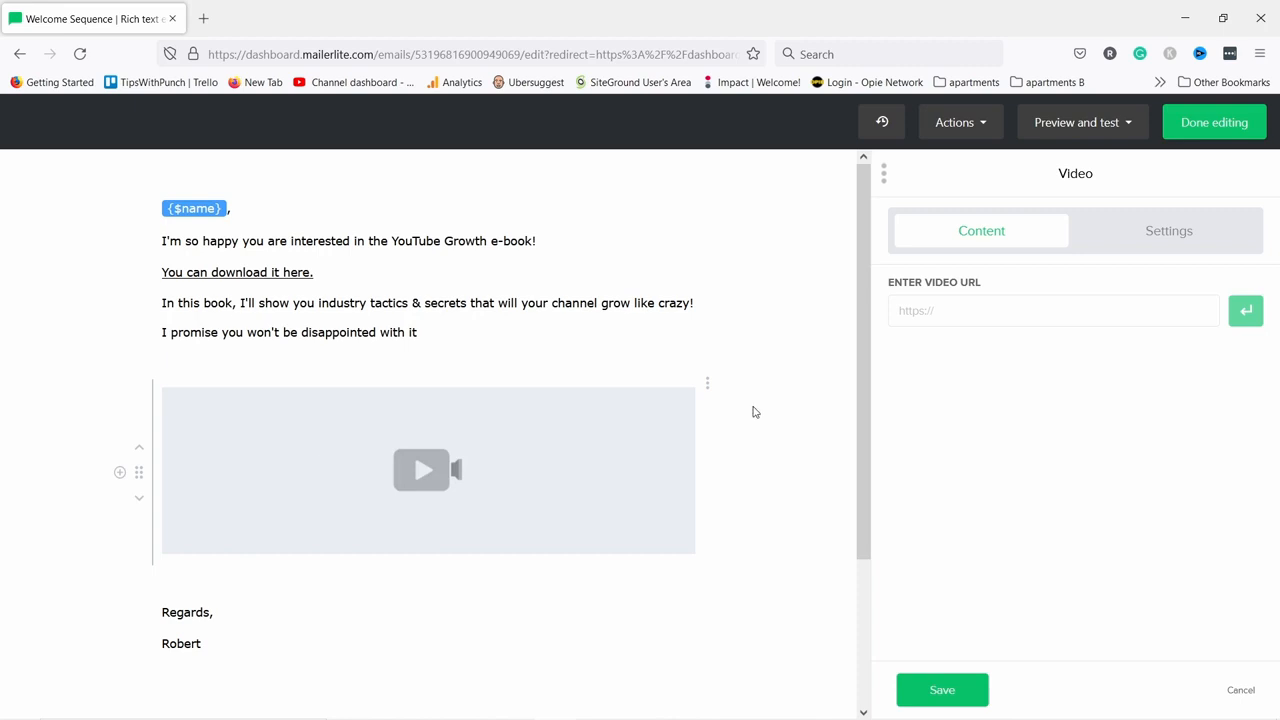
pyautogui.click(914, 313)
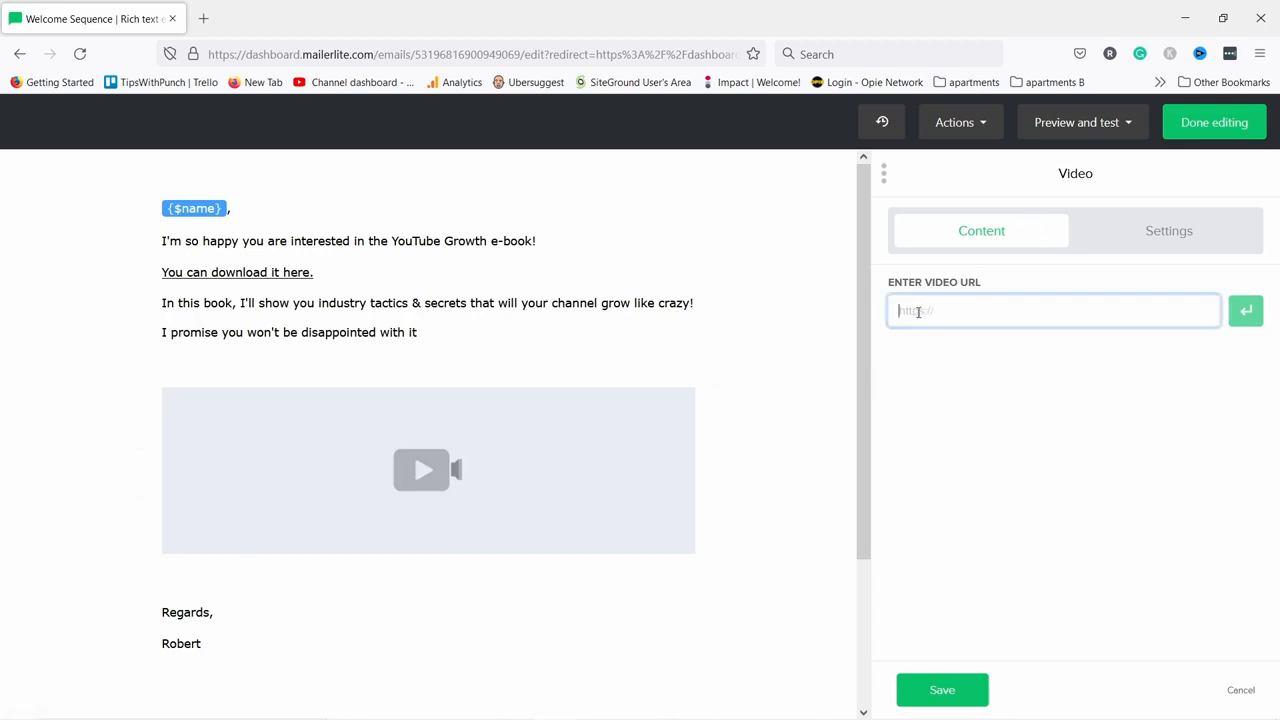
pyautogui.write('https://www.youtube.com/watch?v=xX8ZH-7Wxr0')
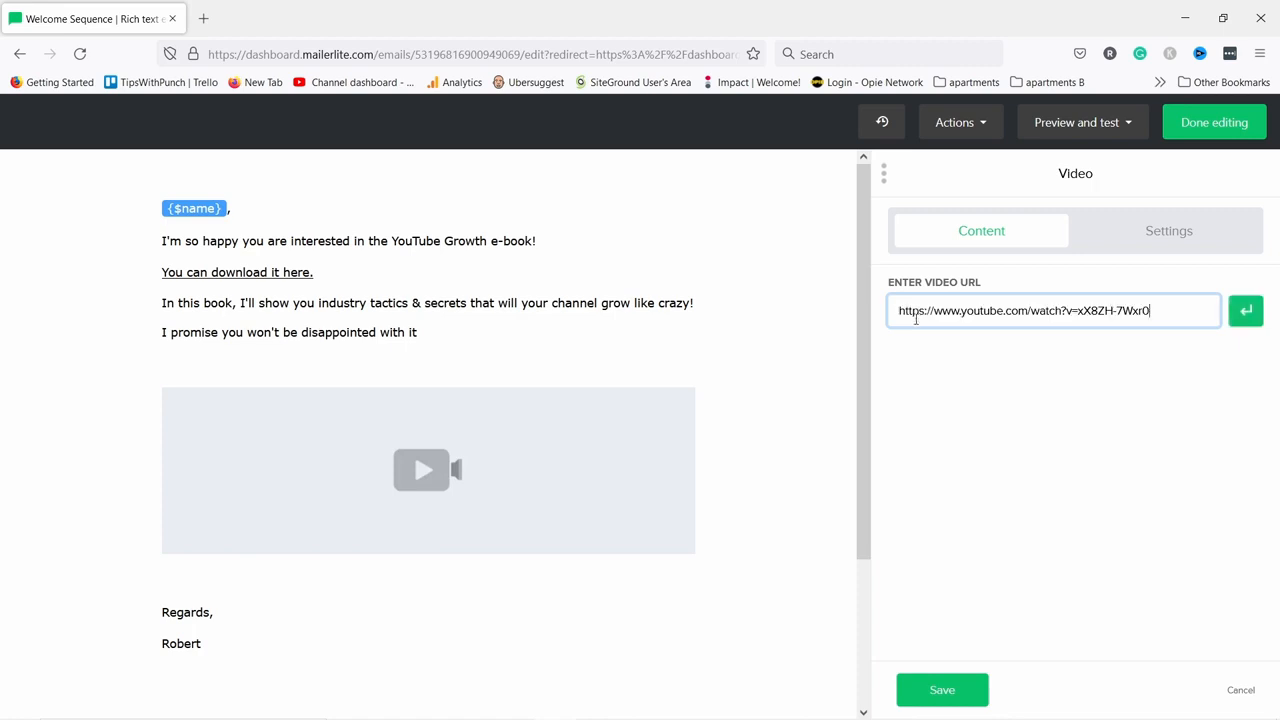
pyautogui.click(1246, 311)
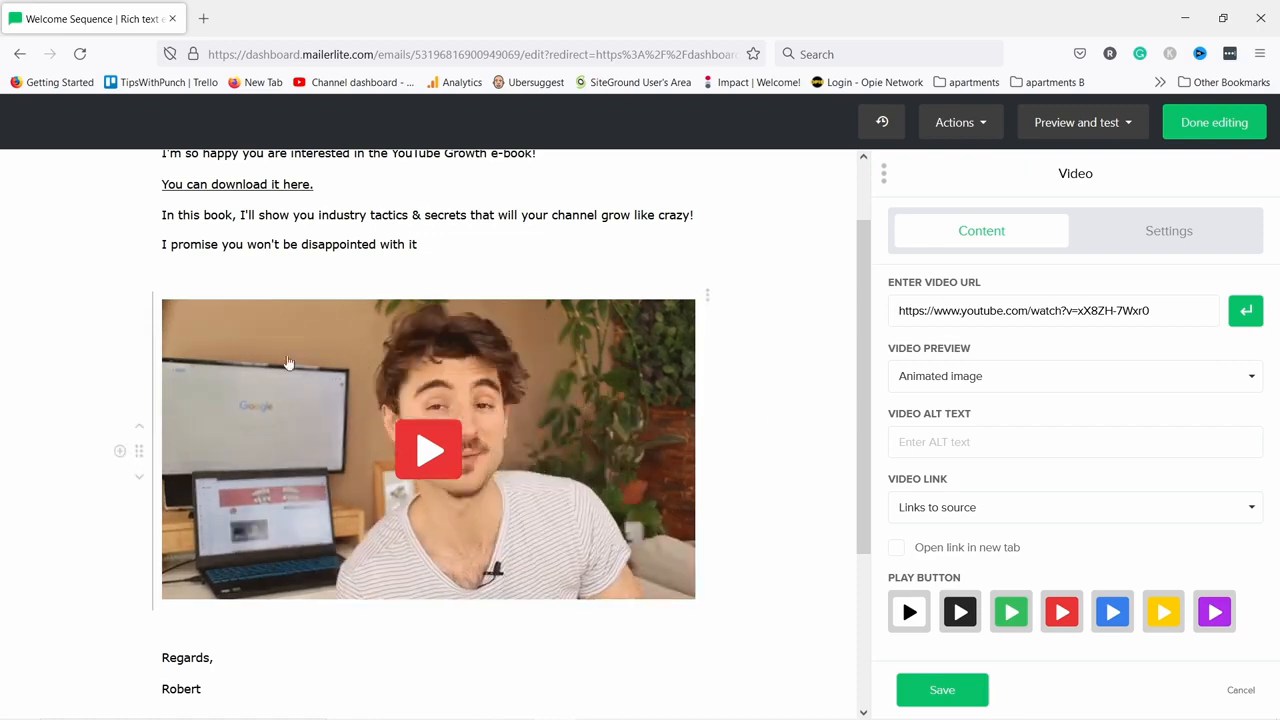
pyautogui.scroll(2, 348, 367)
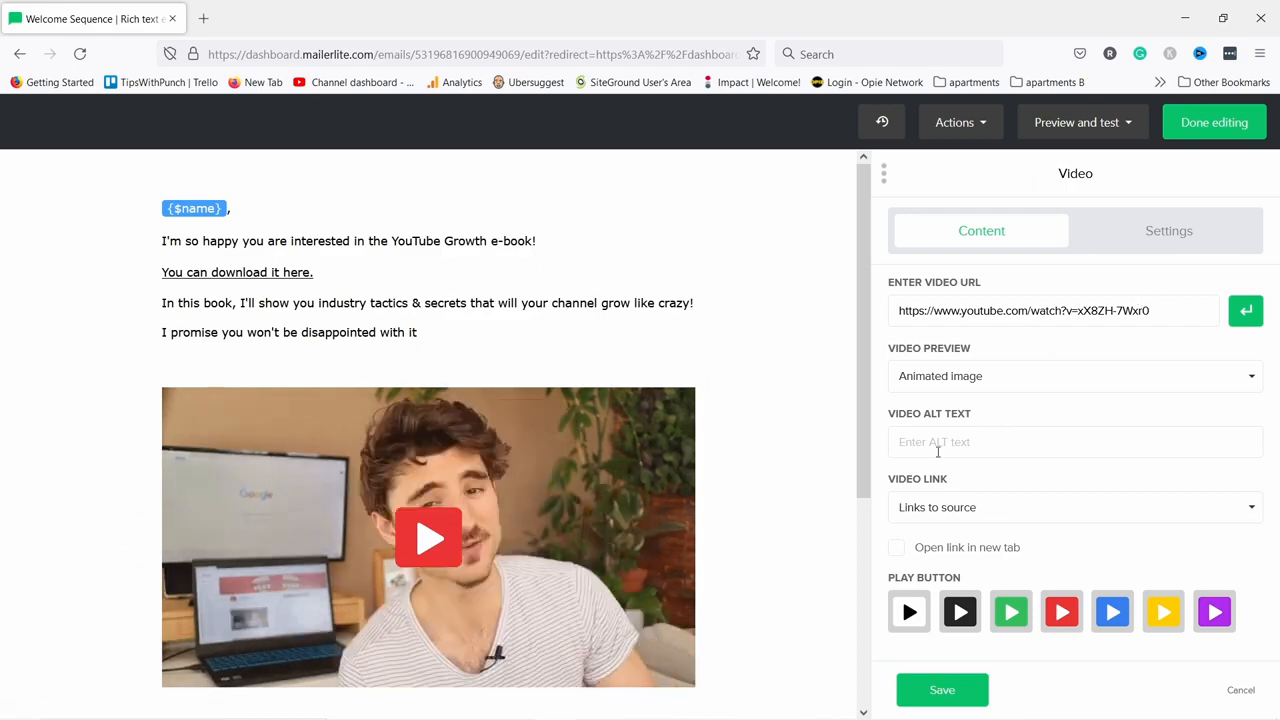
pyautogui.click(963, 381)
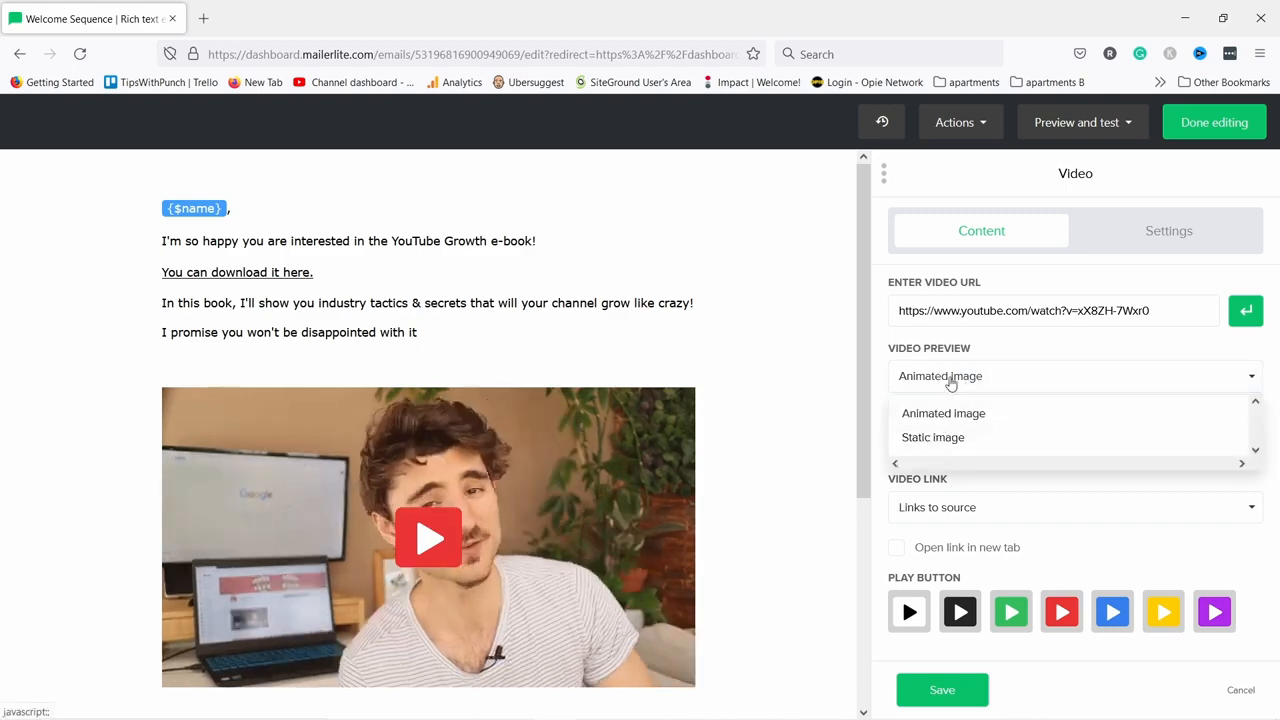
pyautogui.click(950, 379)
pyautogui.click(938, 508)
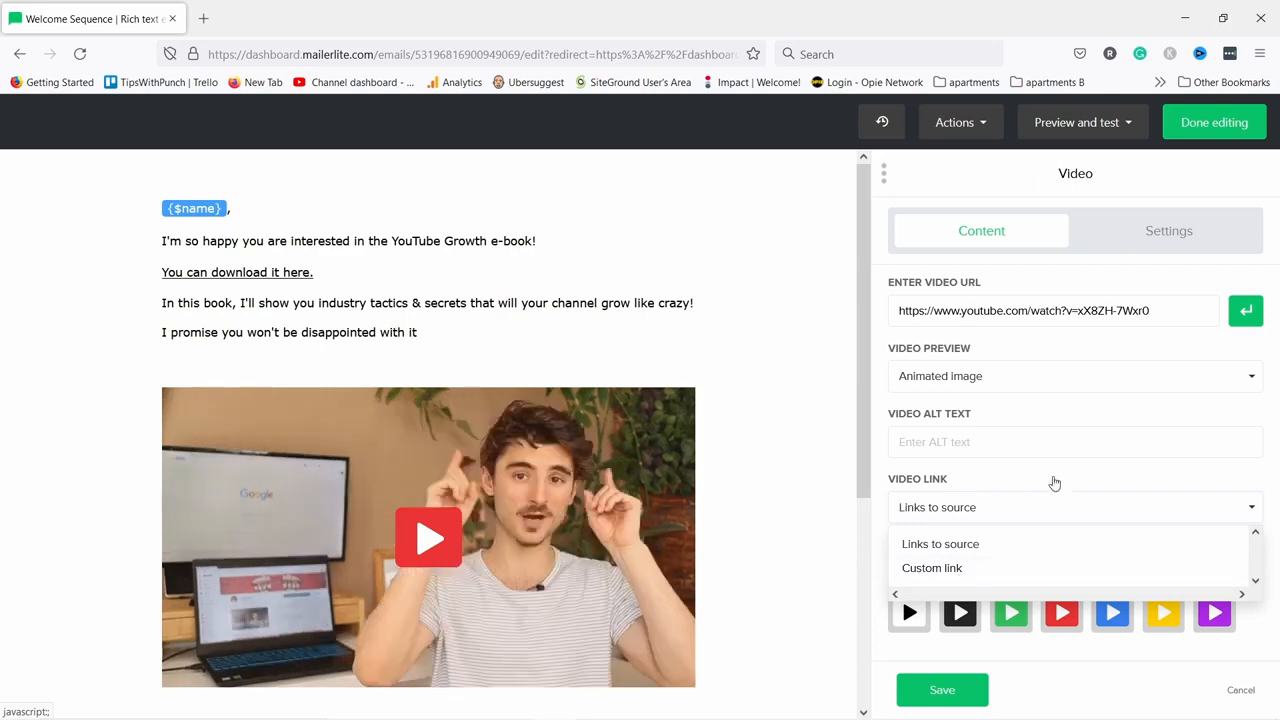
pyautogui.click(886, 490)
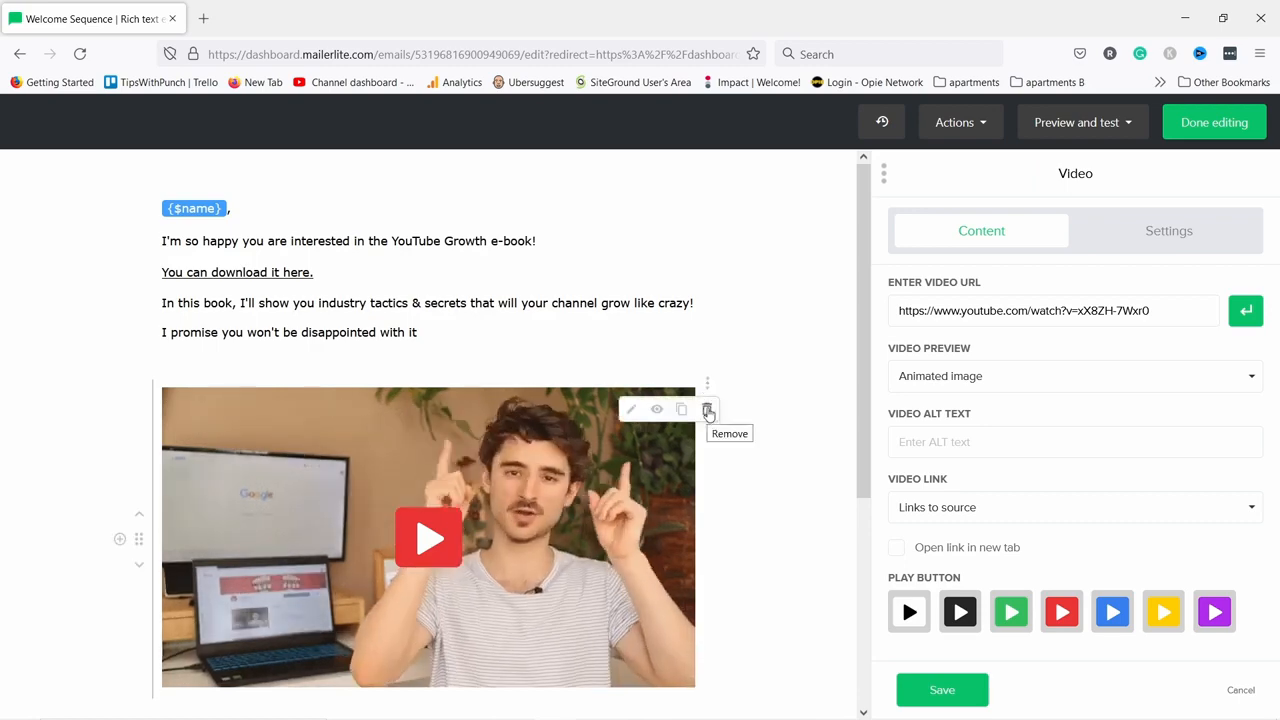
pyautogui.click(708, 411)
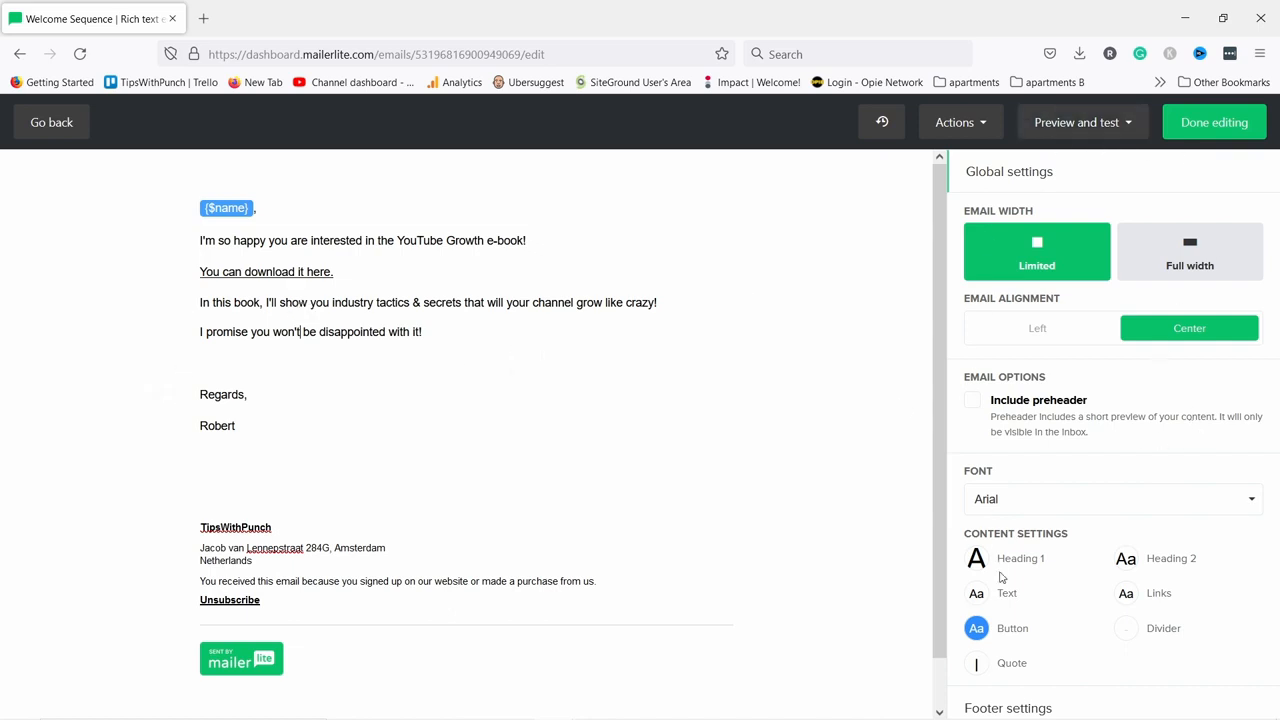
# Choose Verdana as the global email font and hide the screenshot window.
pyautogui.click(996, 510)
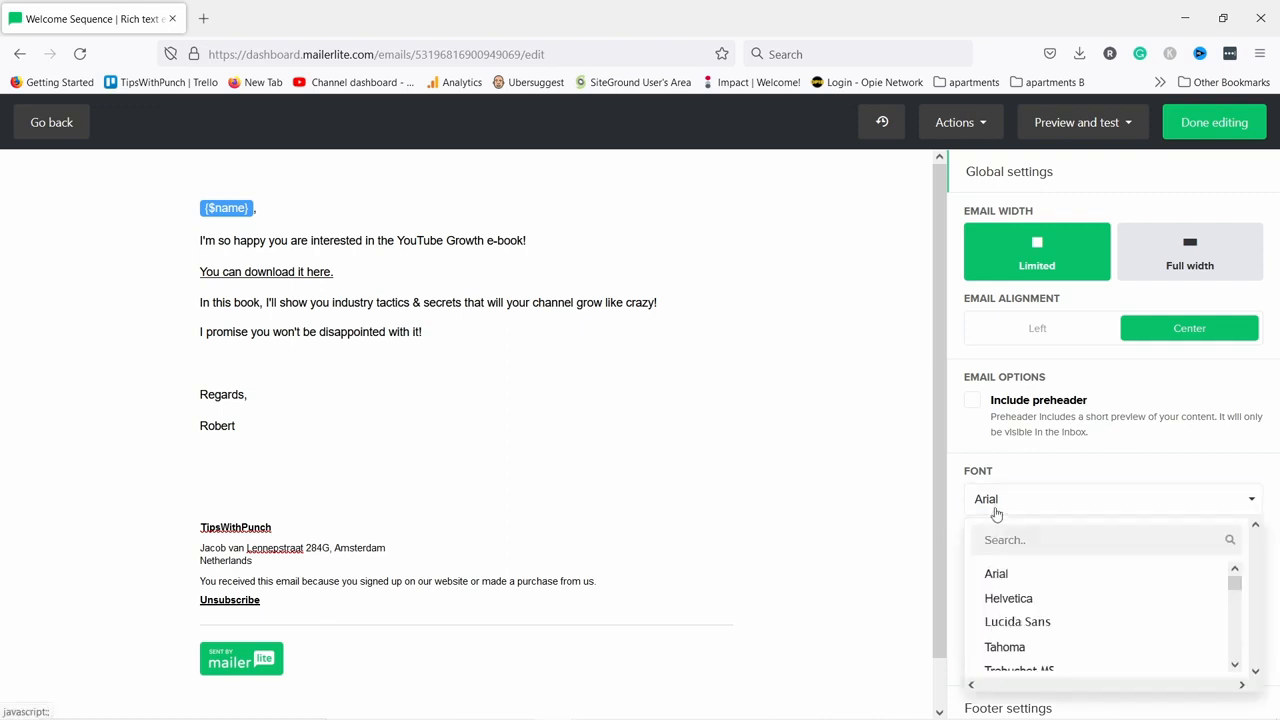
pyautogui.scroll(-2, 1058, 627)
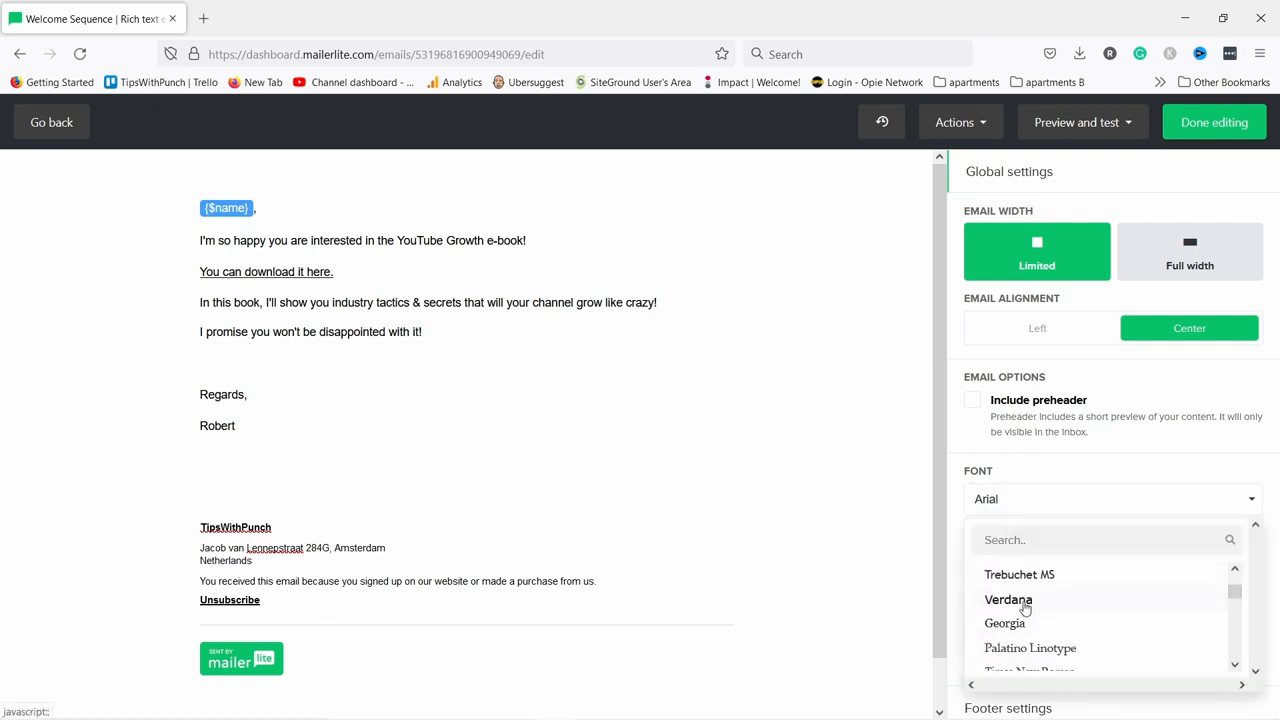
pyautogui.click(1023, 602)
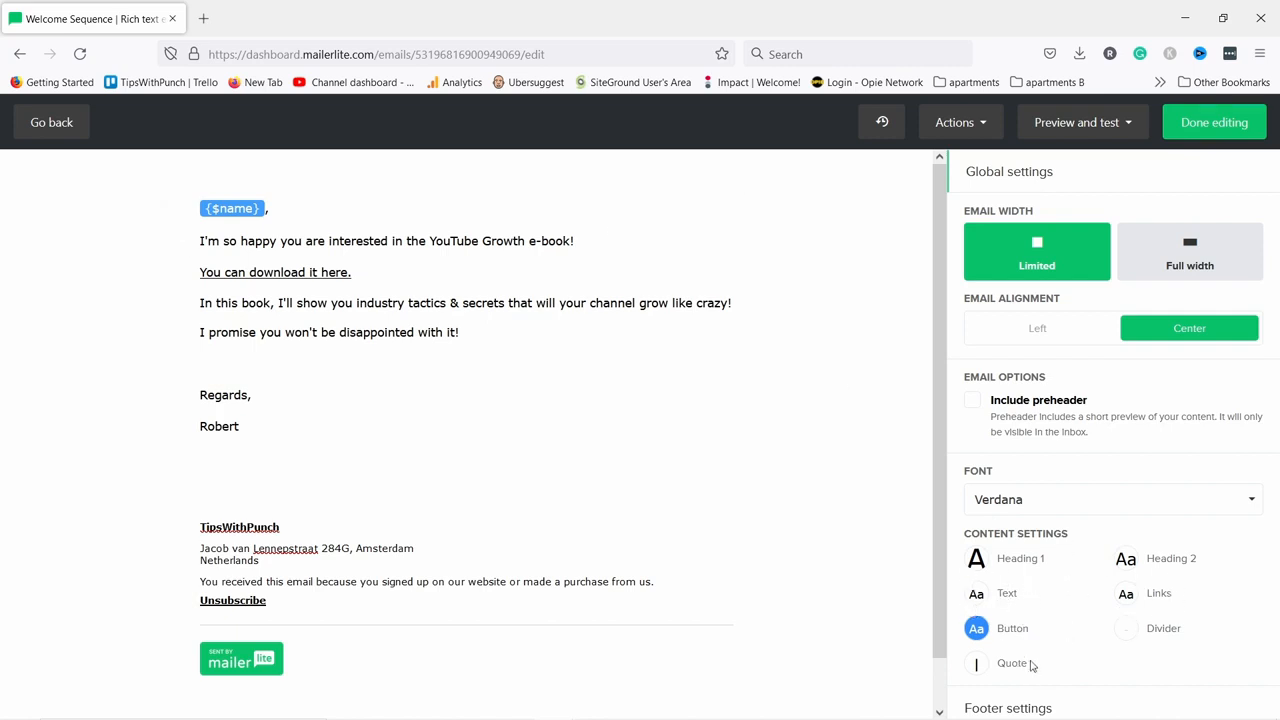
pyautogui.scroll(-1, 1036, 640)
pyautogui.scroll(1, 1123, 584)
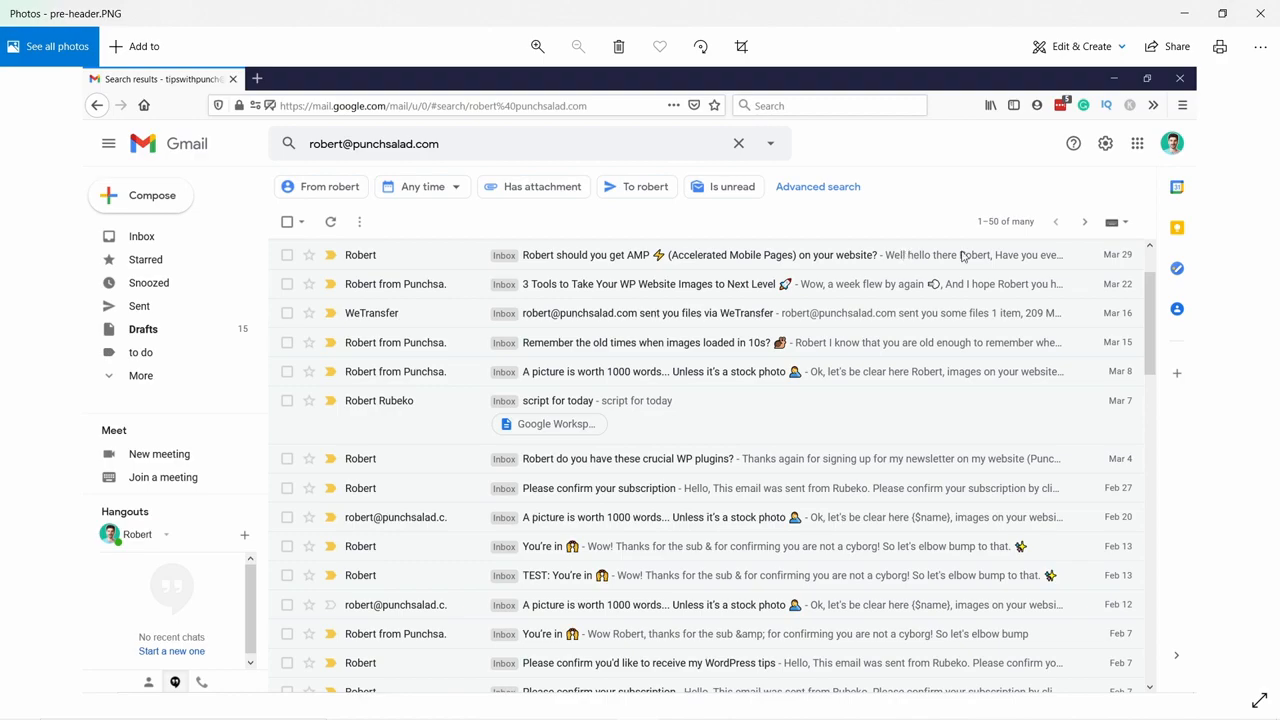
pyautogui.click(1184, 13)
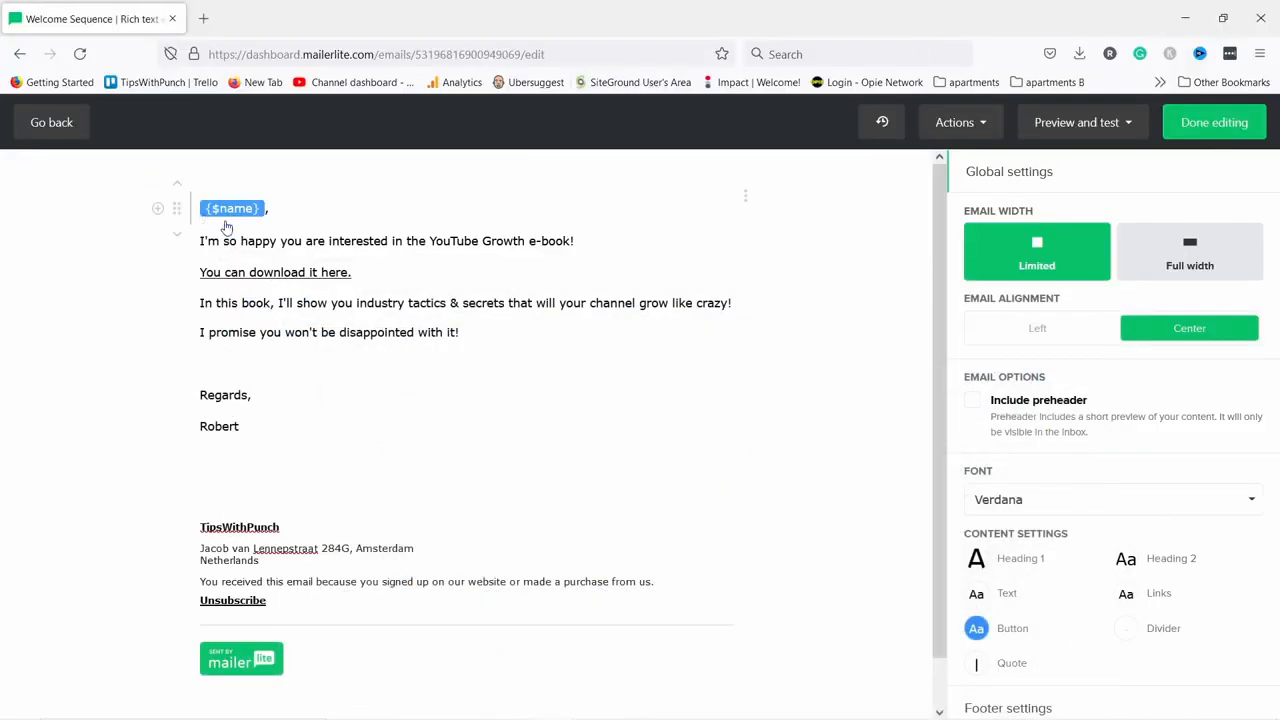
pyautogui.click(975, 403)
pyautogui.click(994, 472)
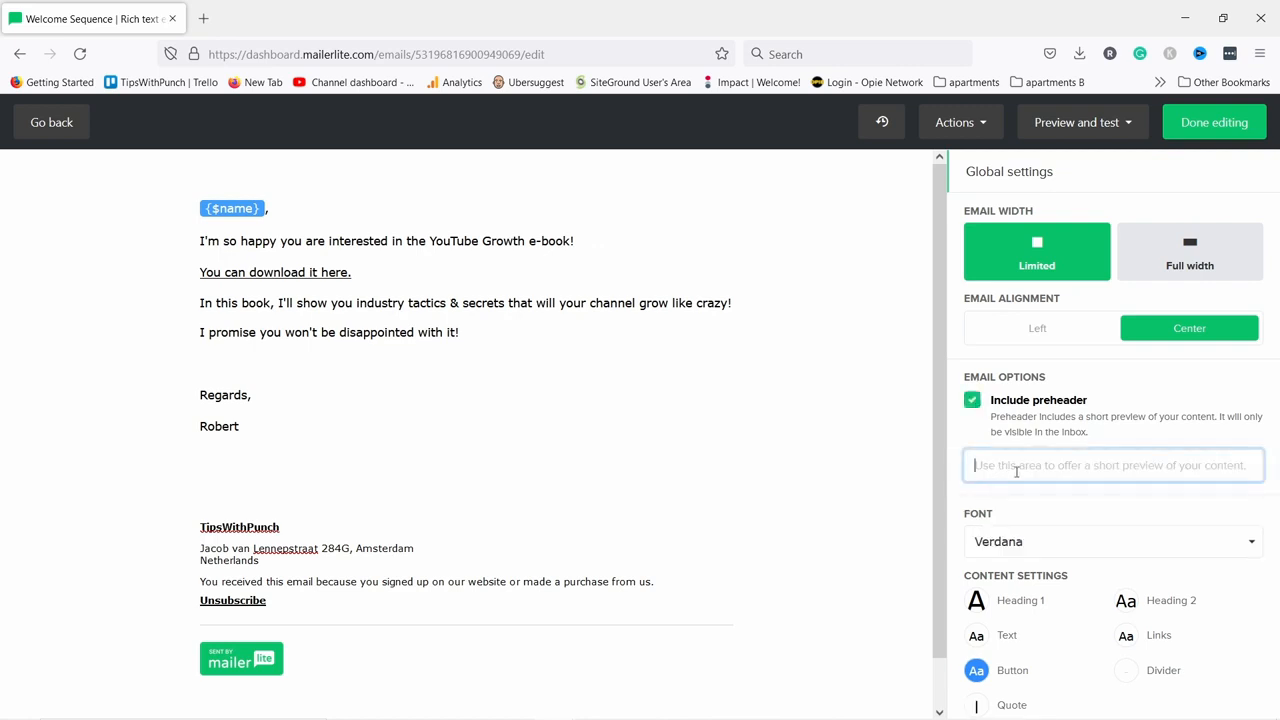
pyautogui.doubleClick(975, 403)
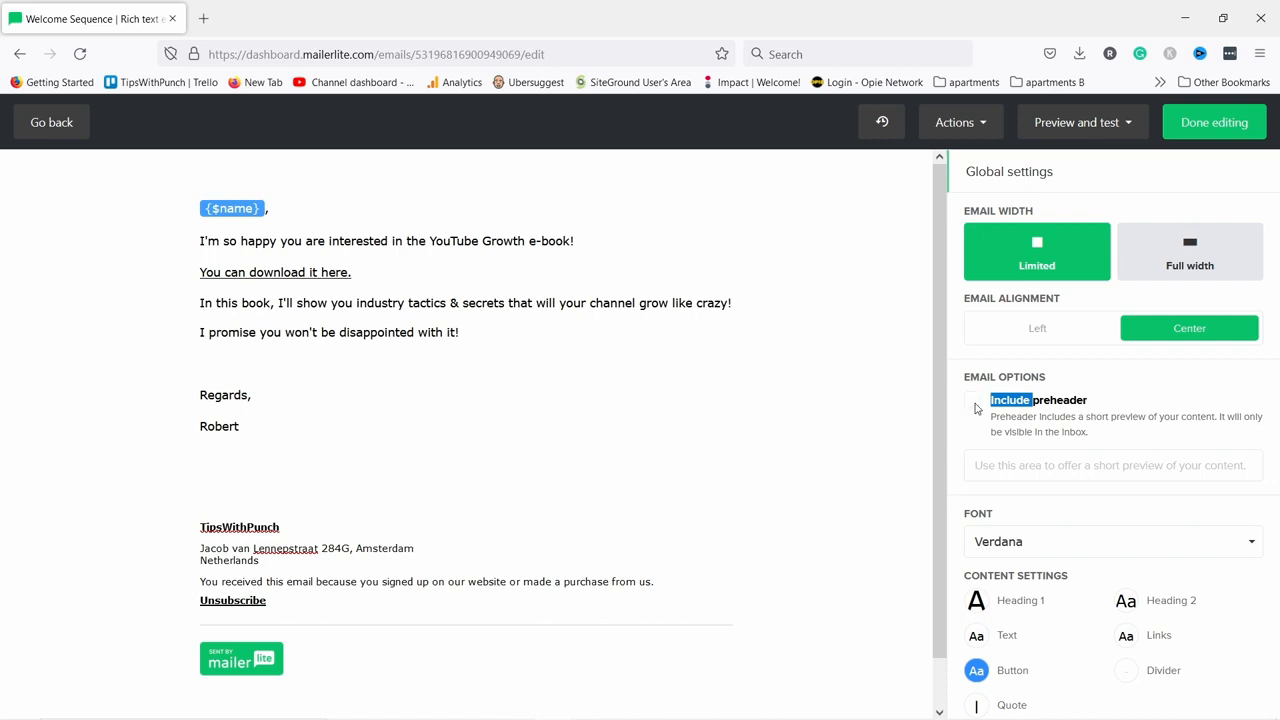
pyautogui.click(975, 403)
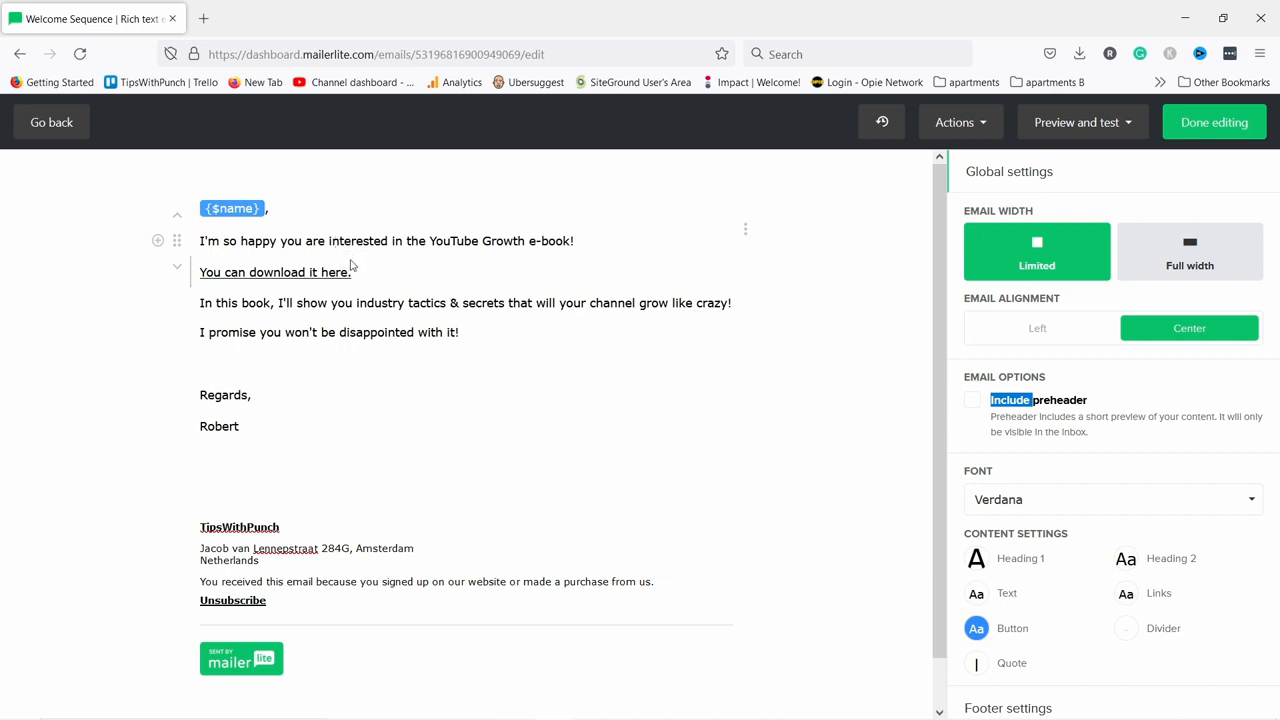
pyautogui.scroll(-1, 335, 449)
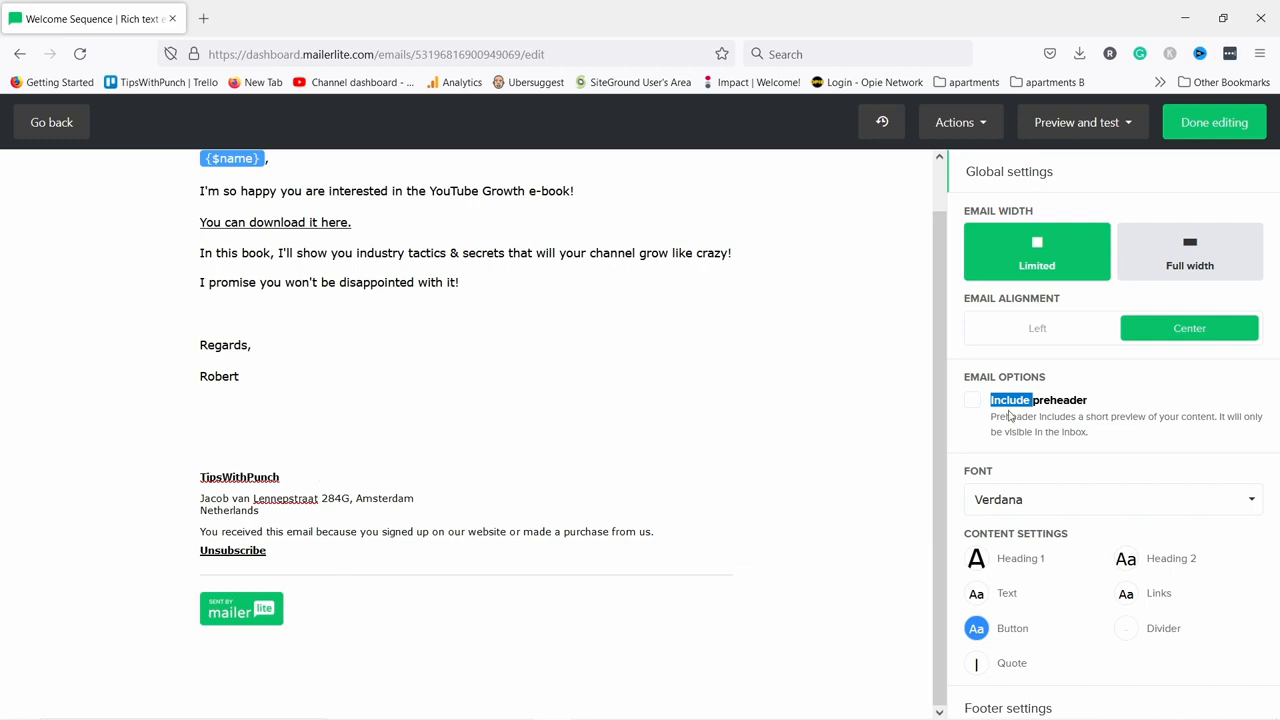
pyautogui.scroll(1, 429, 354)
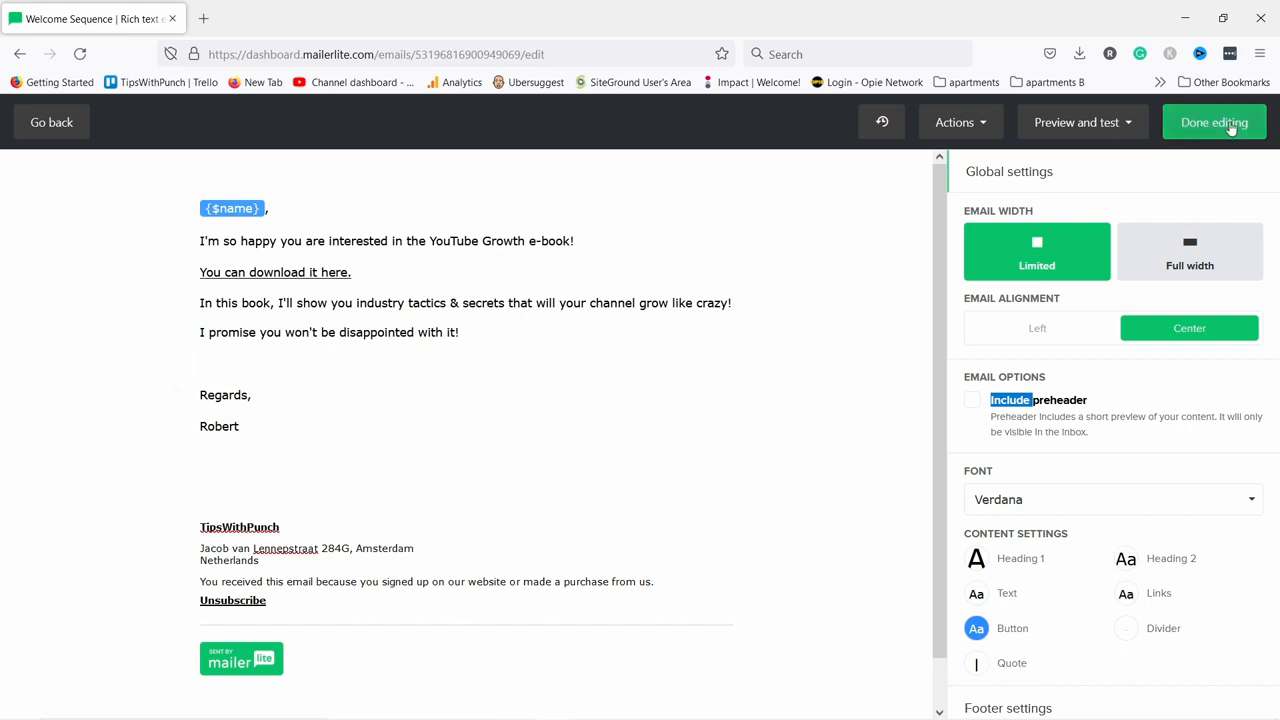
# Finish the welcome email and insert a 2-day delay after the 'Here is your e-book' email.
pyautogui.click(1206, 124)
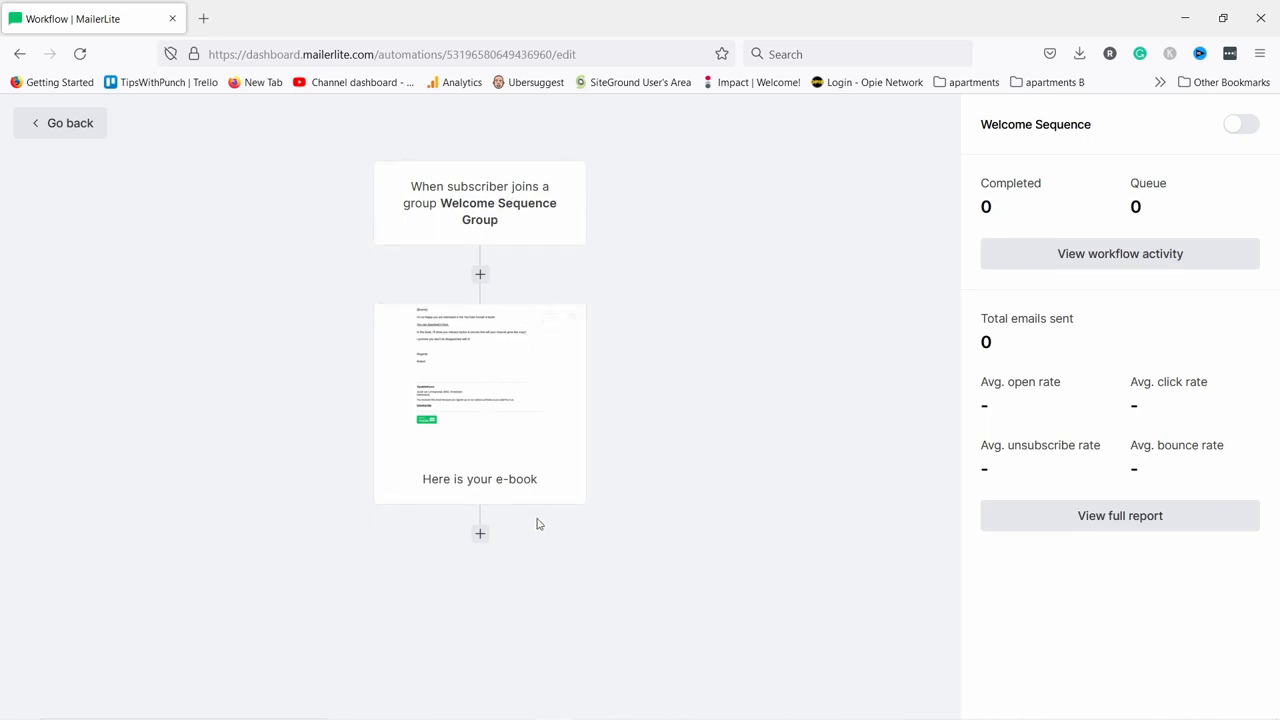
pyautogui.click(480, 534)
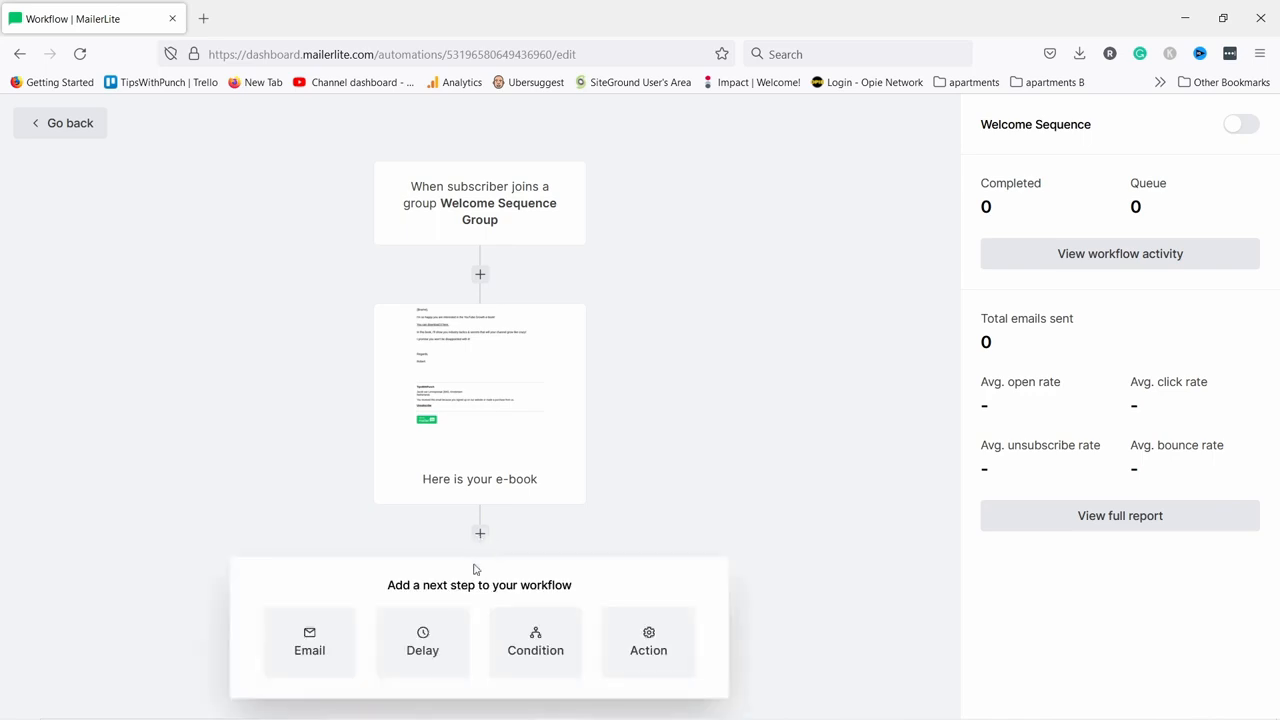
pyautogui.click(423, 650)
pyautogui.click(1018, 211)
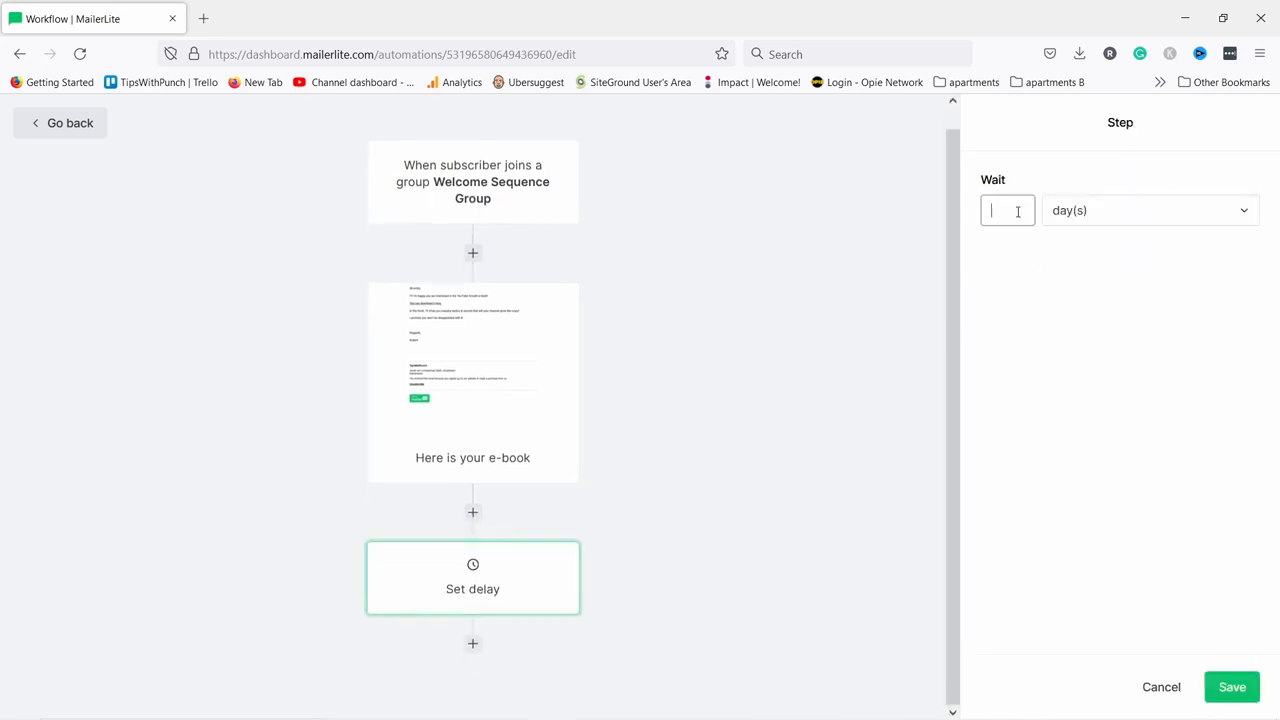
pyautogui.click(1103, 214)
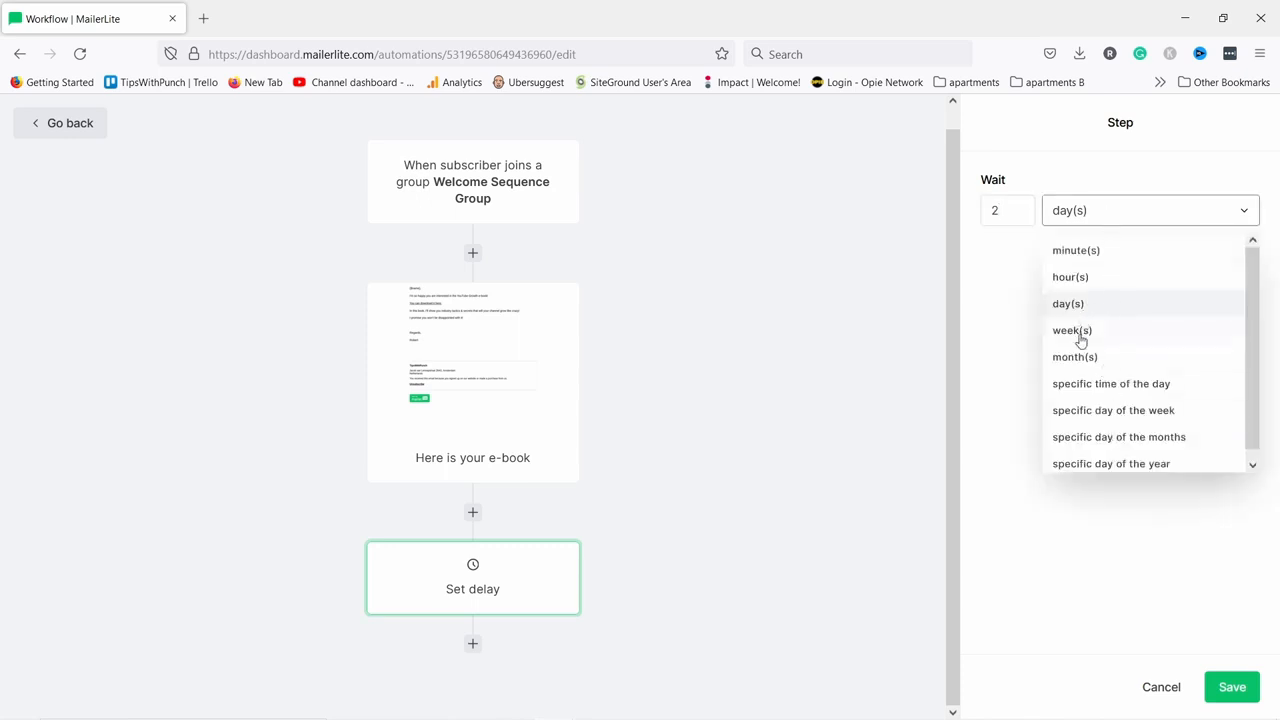
pyautogui.click(1003, 302)
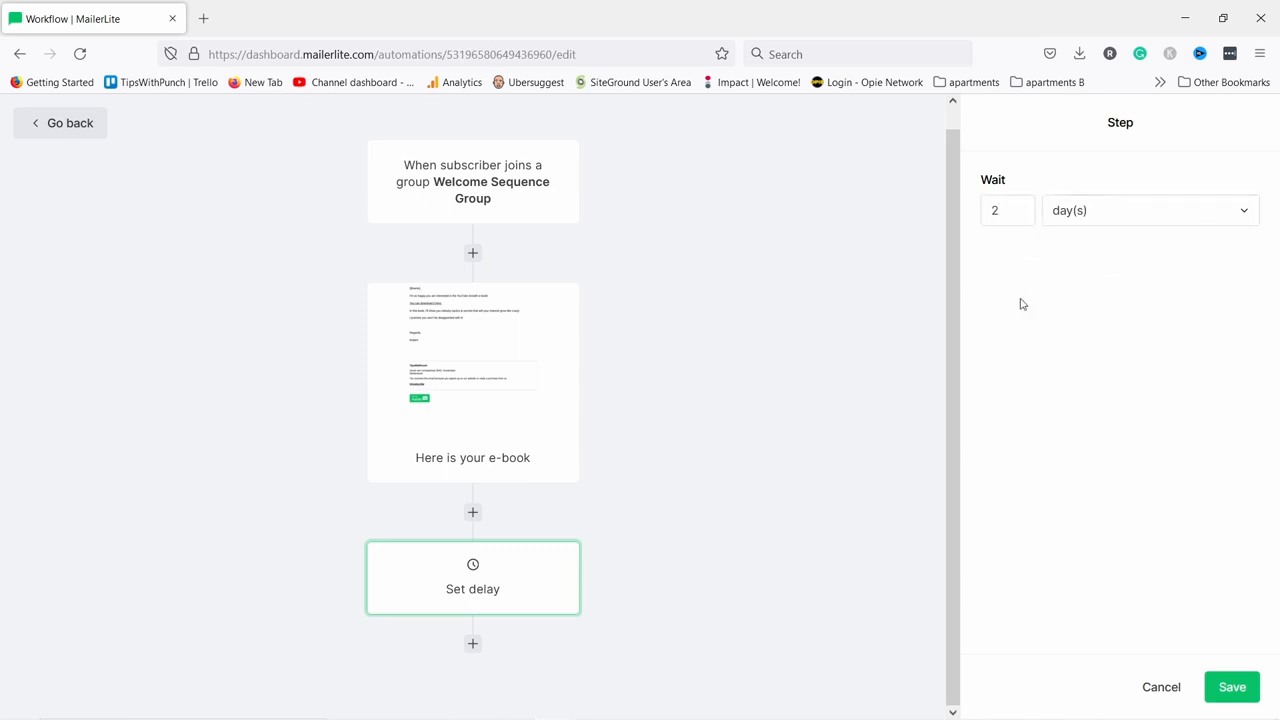
pyautogui.click(1231, 687)
pyautogui.click(474, 645)
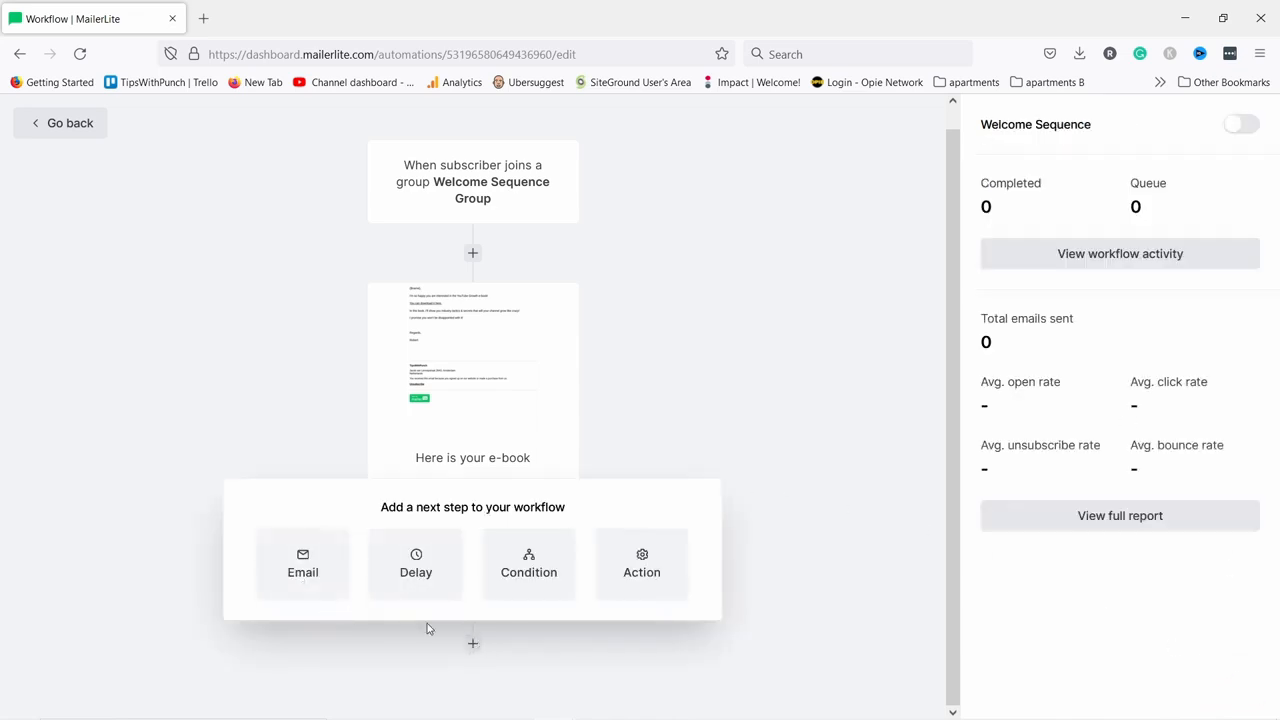
# Add a condition: Workflow activity, 'Here is your e-book', had the Google Drive link clicked.
pyautogui.click(529, 568)
pyautogui.scroll(-2, 634, 420)
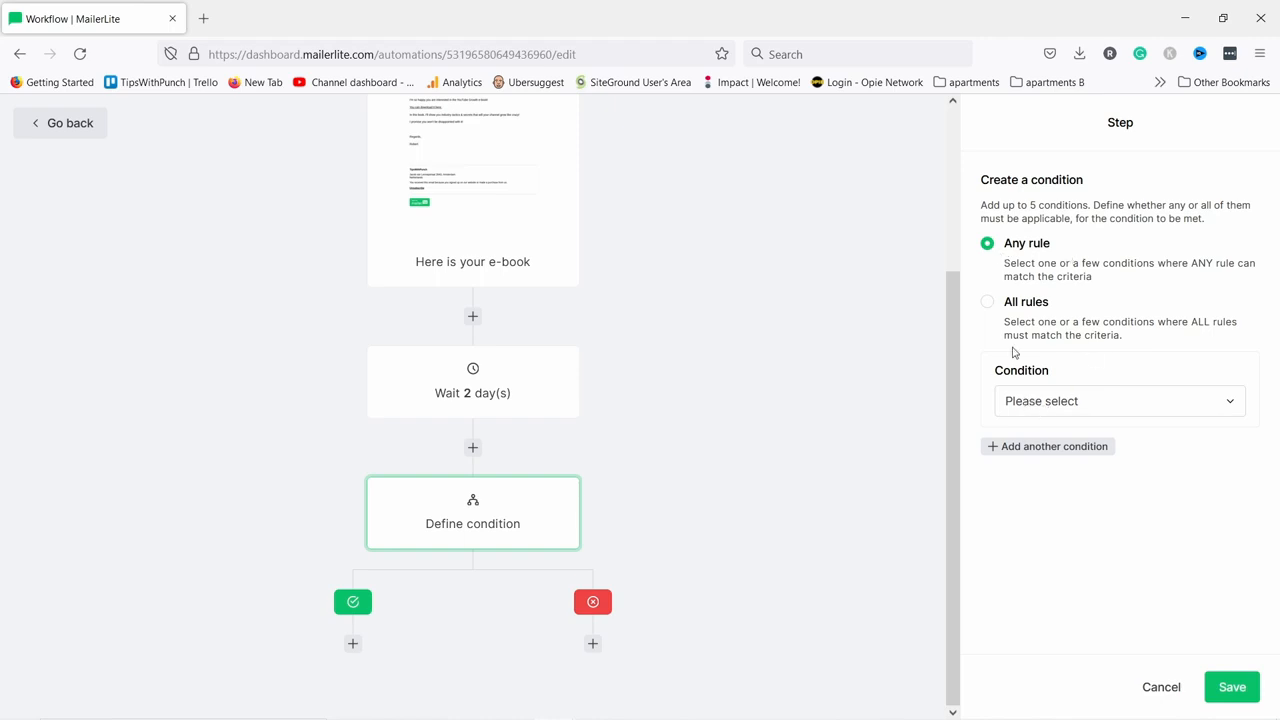
pyautogui.click(1026, 404)
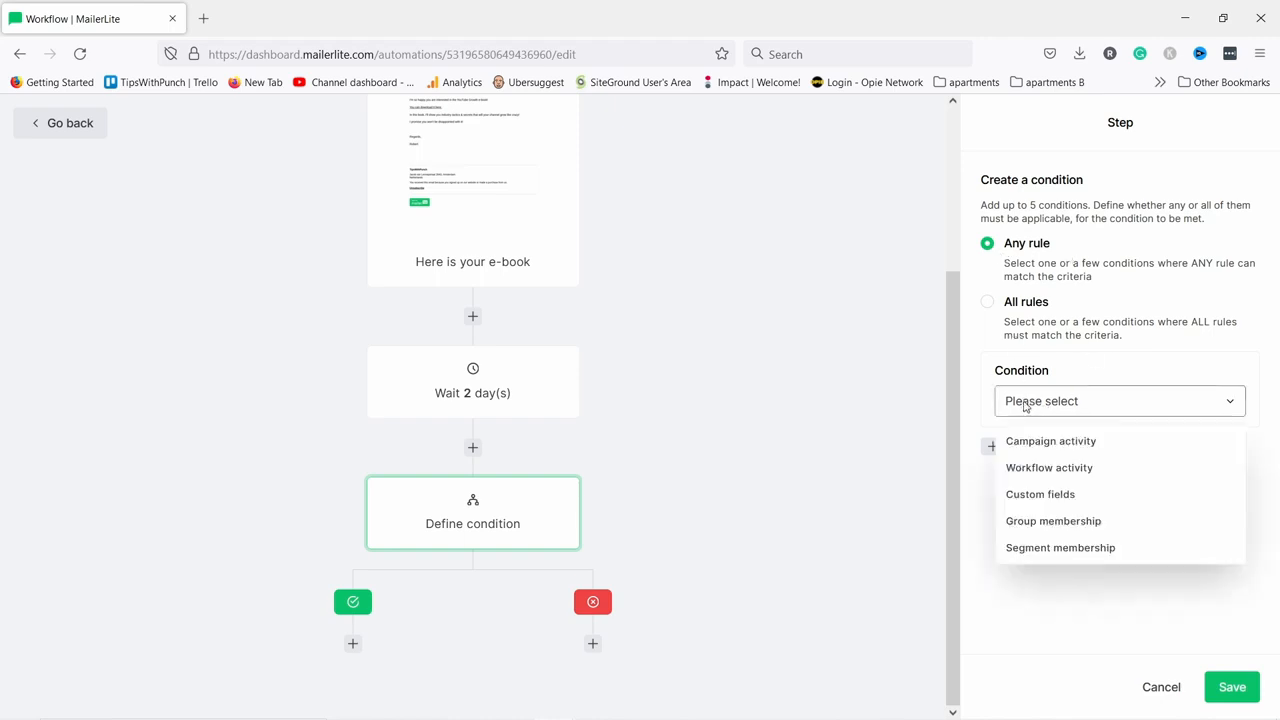
pyautogui.click(1048, 468)
pyautogui.click(1025, 447)
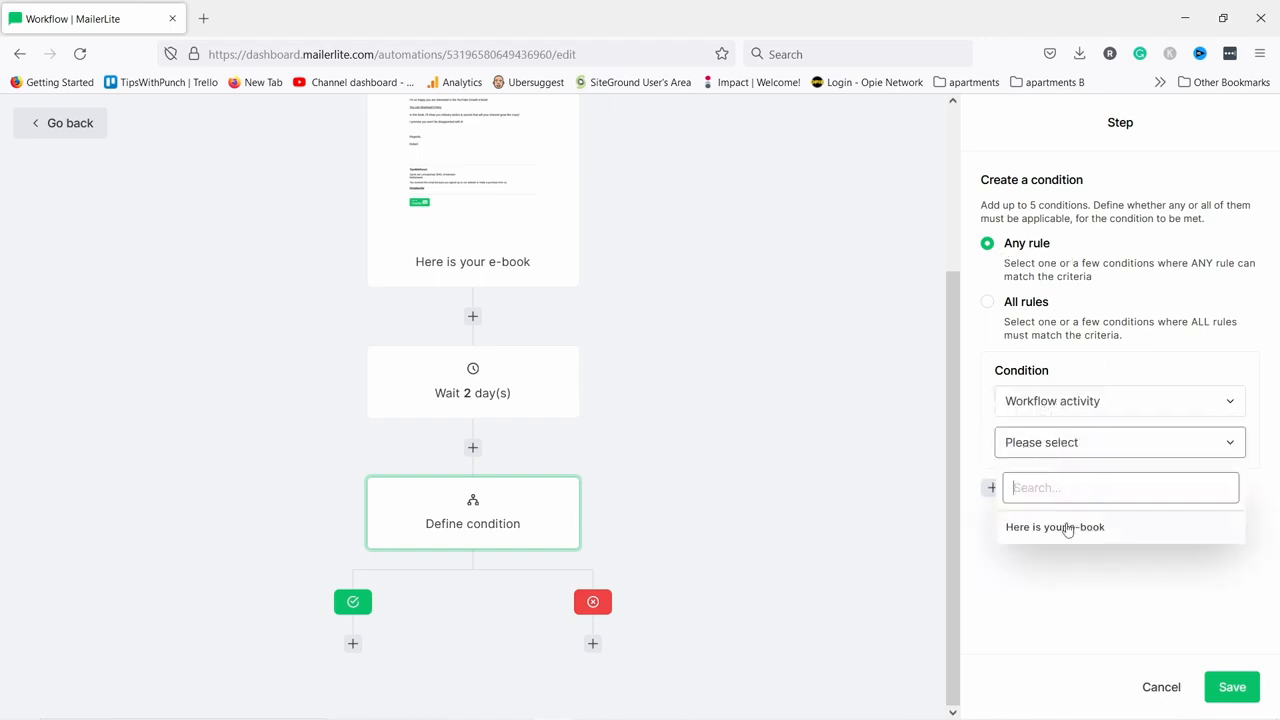
pyautogui.click(1085, 537)
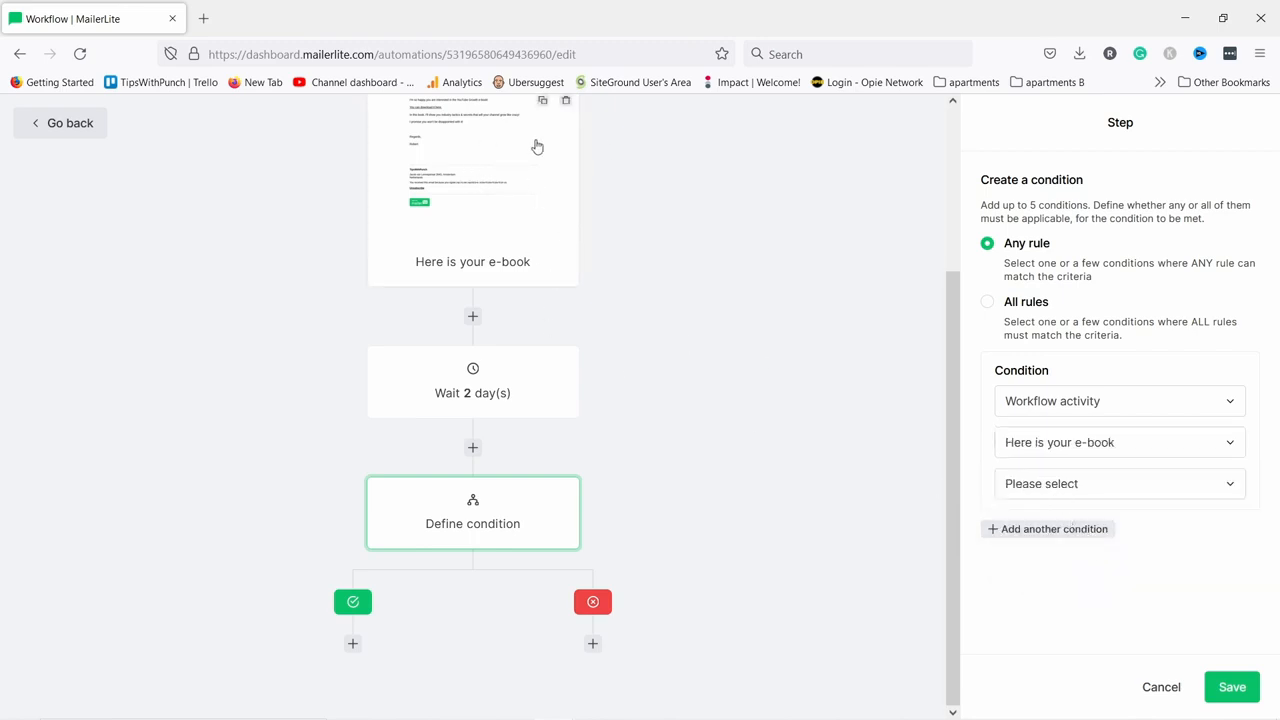
pyautogui.click(1079, 489)
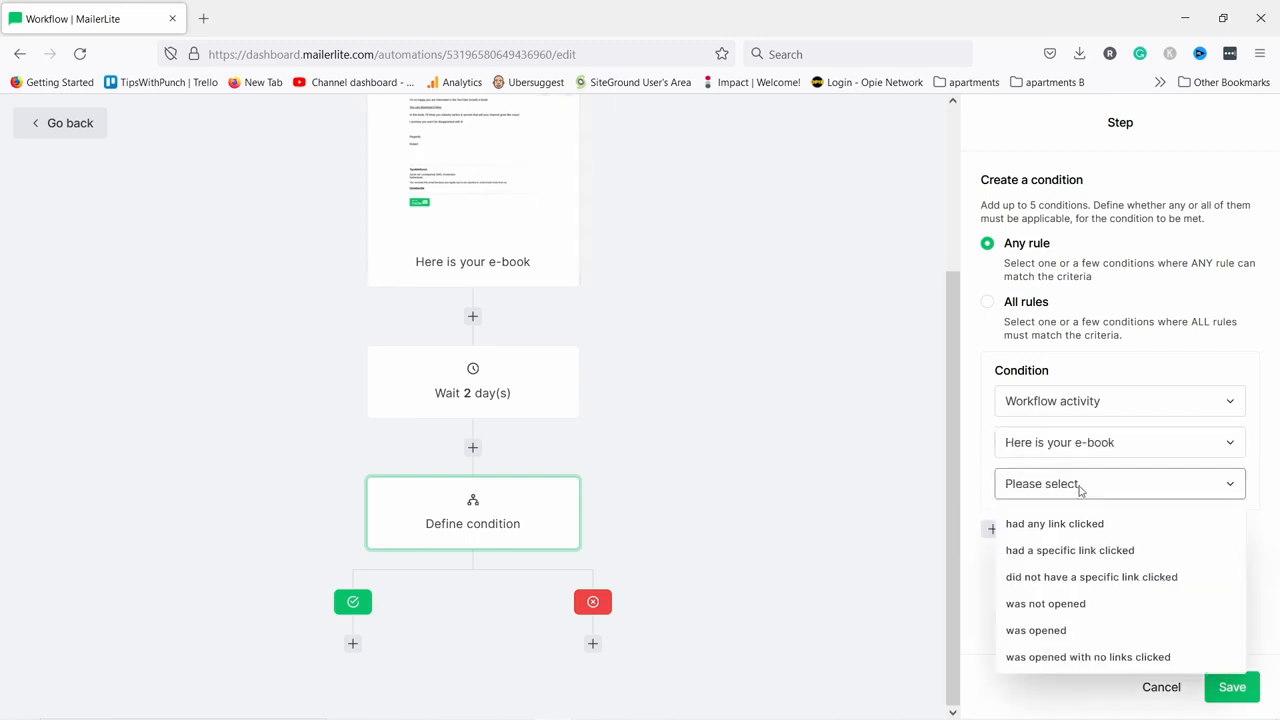
pyautogui.click(1082, 555)
pyautogui.click(1063, 529)
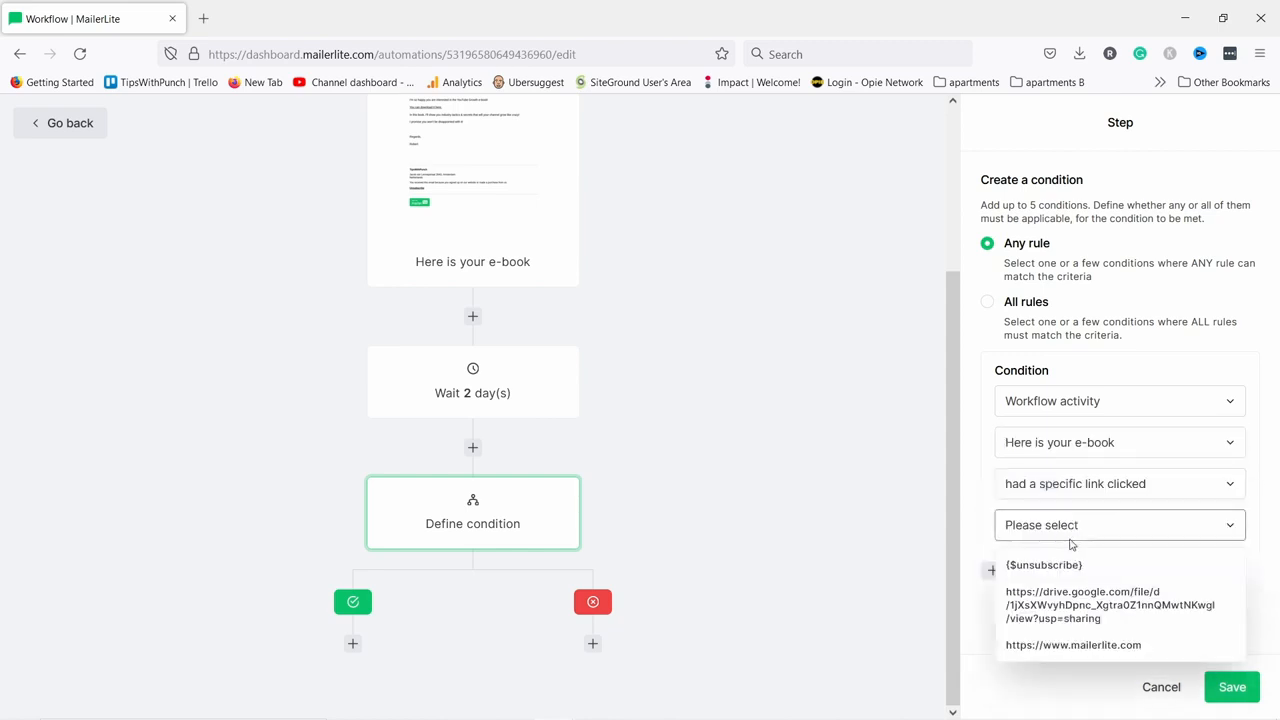
pyautogui.click(1065, 604)
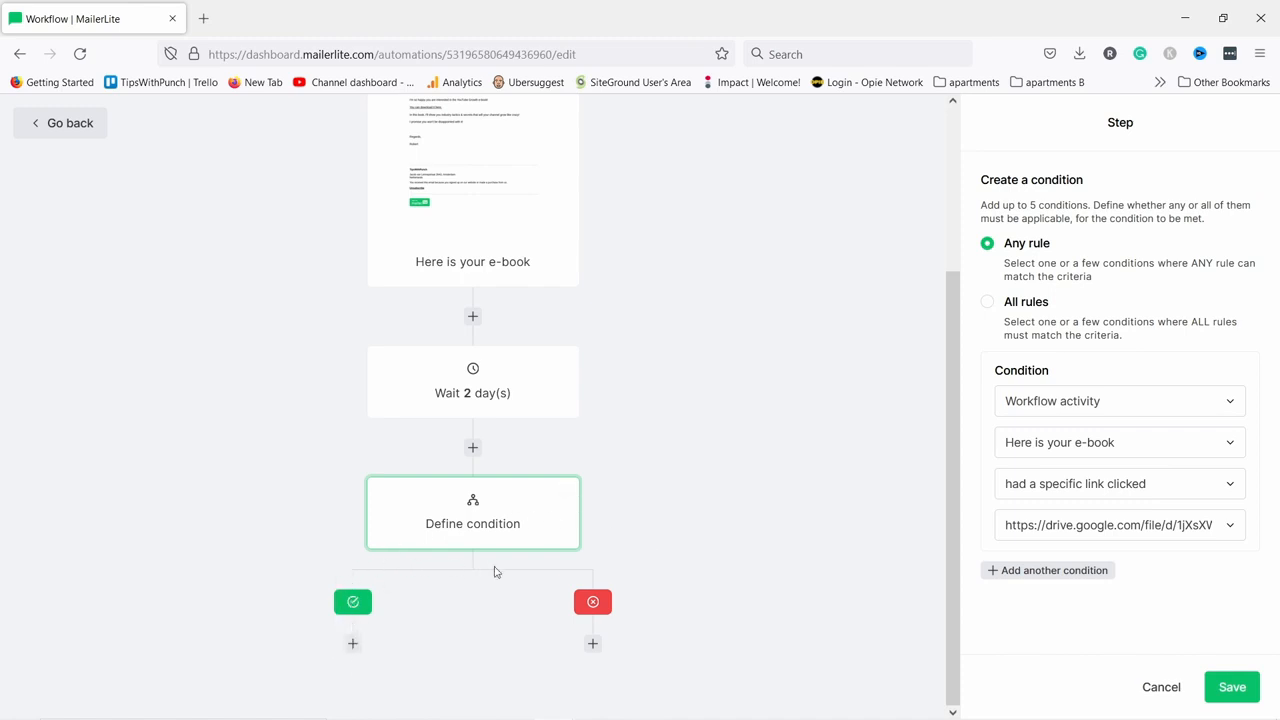
pyautogui.click(1232, 687)
pyautogui.scroll(-1, 735, 478)
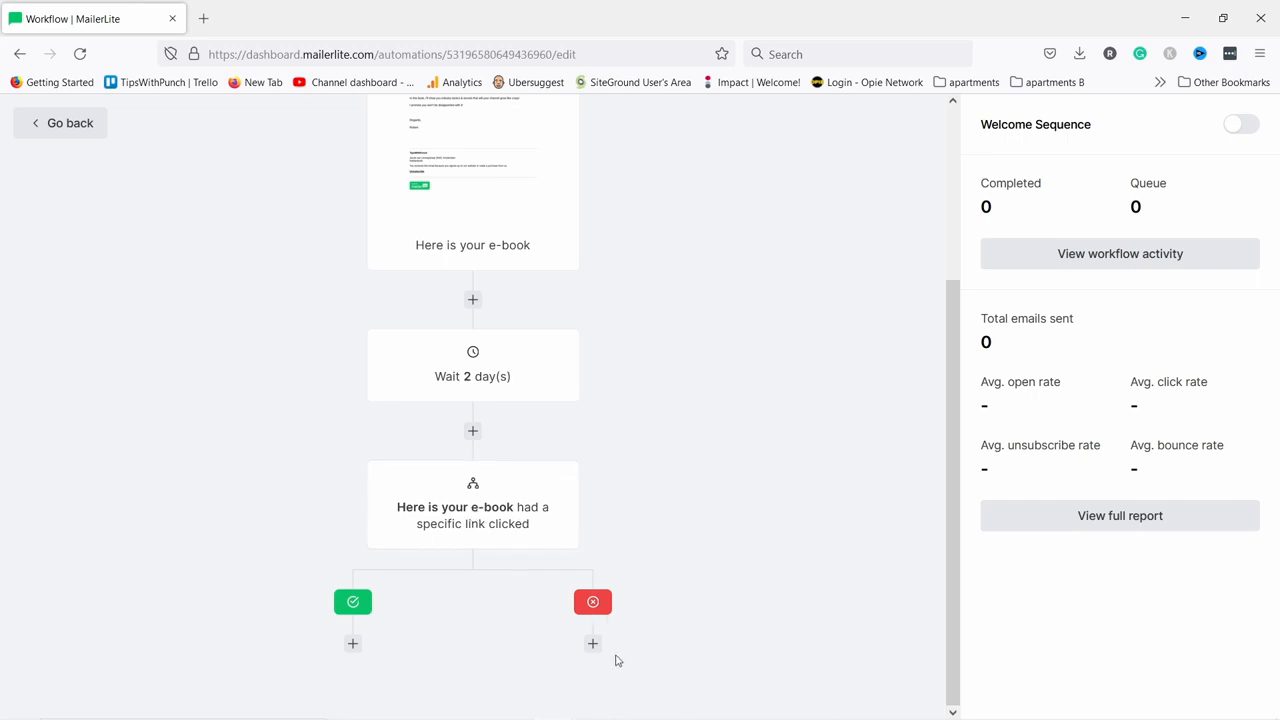
# Put an email under the red branch with name and subject 'Did you receive the YouTube Growth book?'.
pyautogui.click(593, 645)
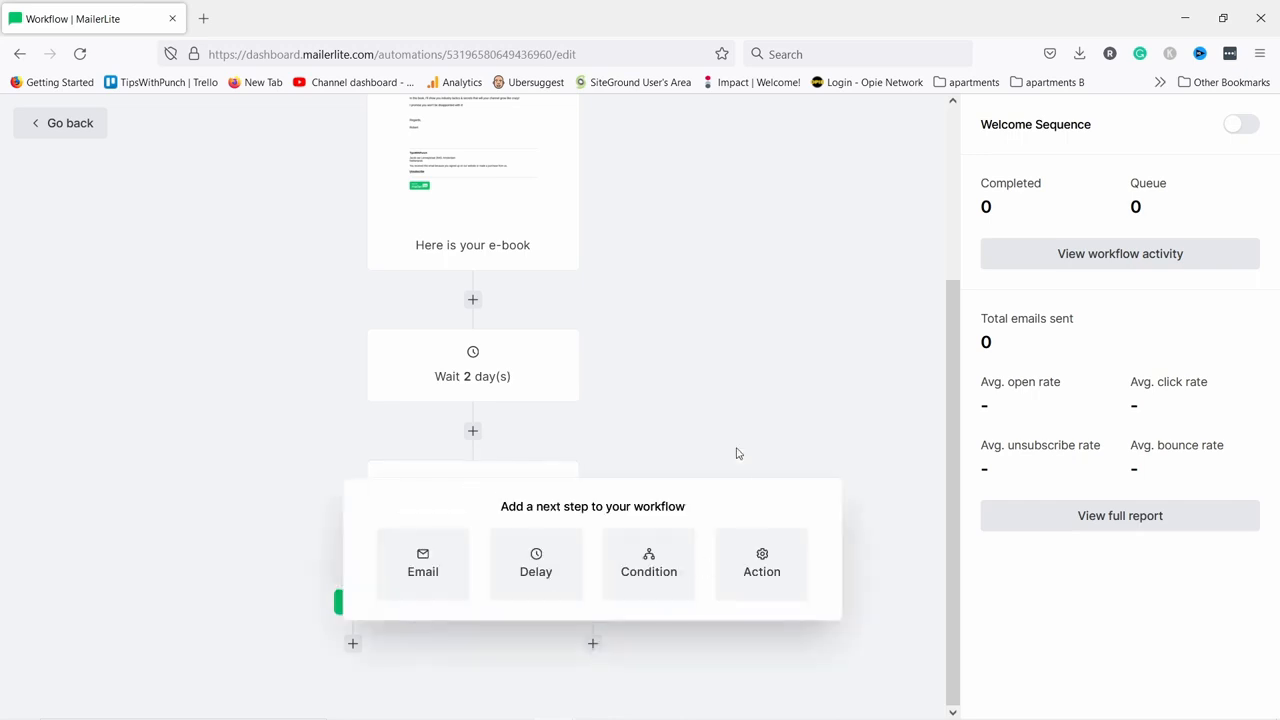
pyautogui.click(418, 562)
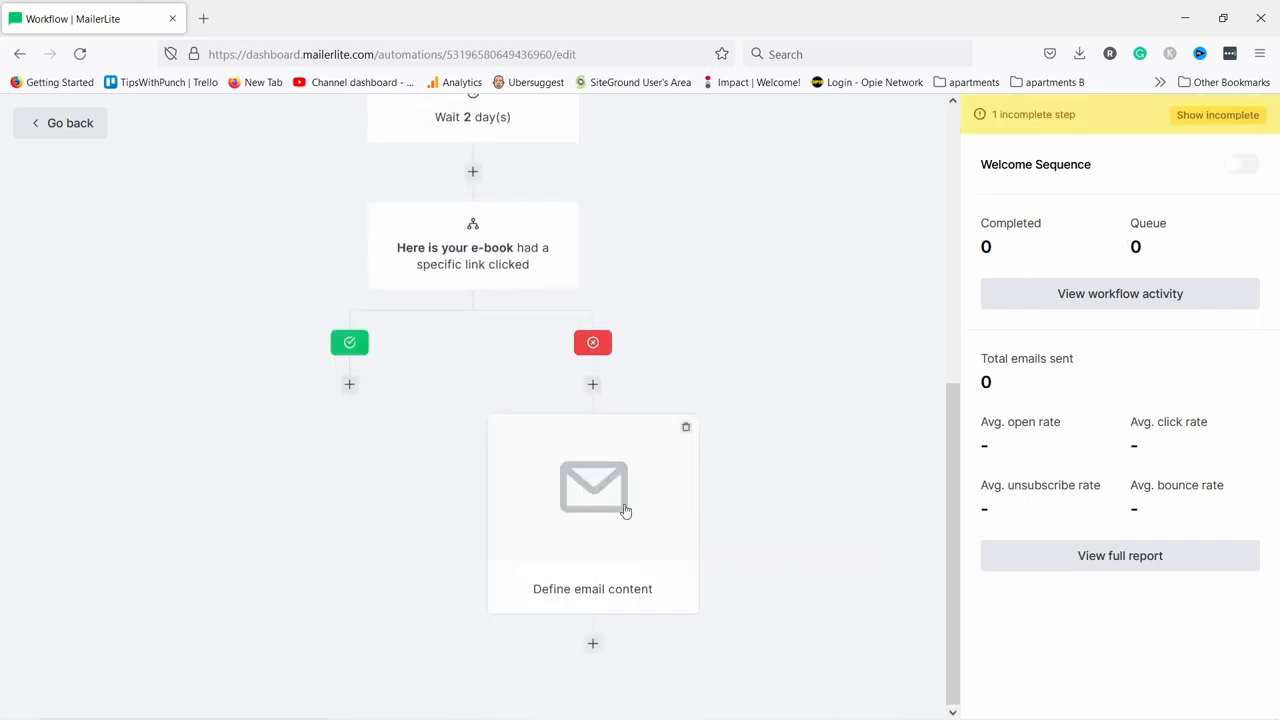
pyautogui.click(558, 476)
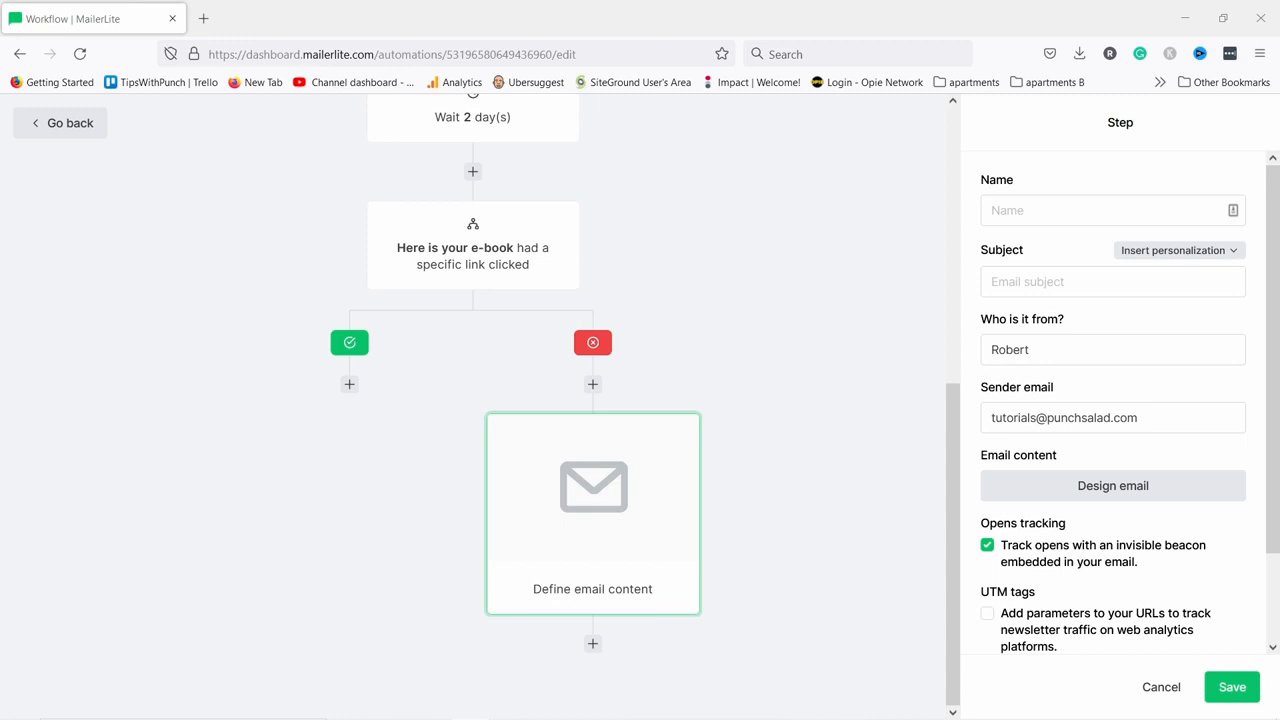
pyautogui.click(1046, 208)
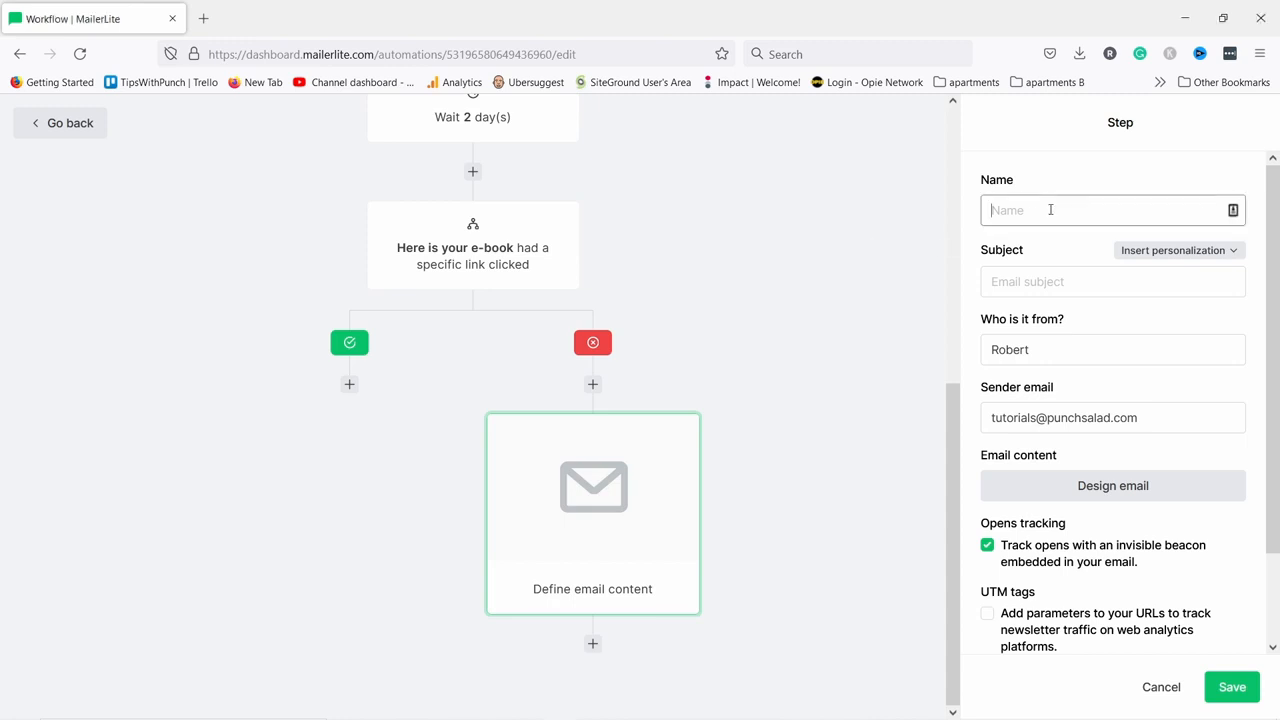
pyautogui.write('Did you receive the YouTube Growth book?')
pyautogui.click(1047, 282)
pyautogui.write('Did you receive the YouTube Growth book?')
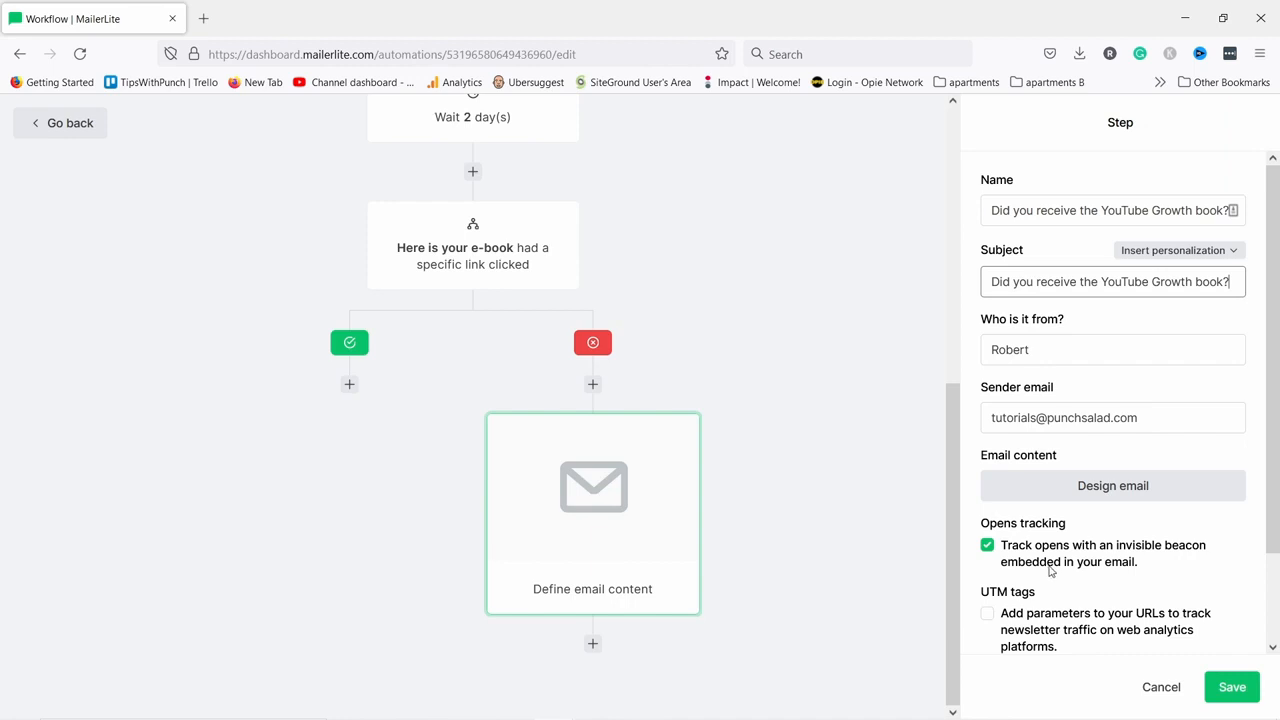
pyautogui.scroll(-2, 1050, 568)
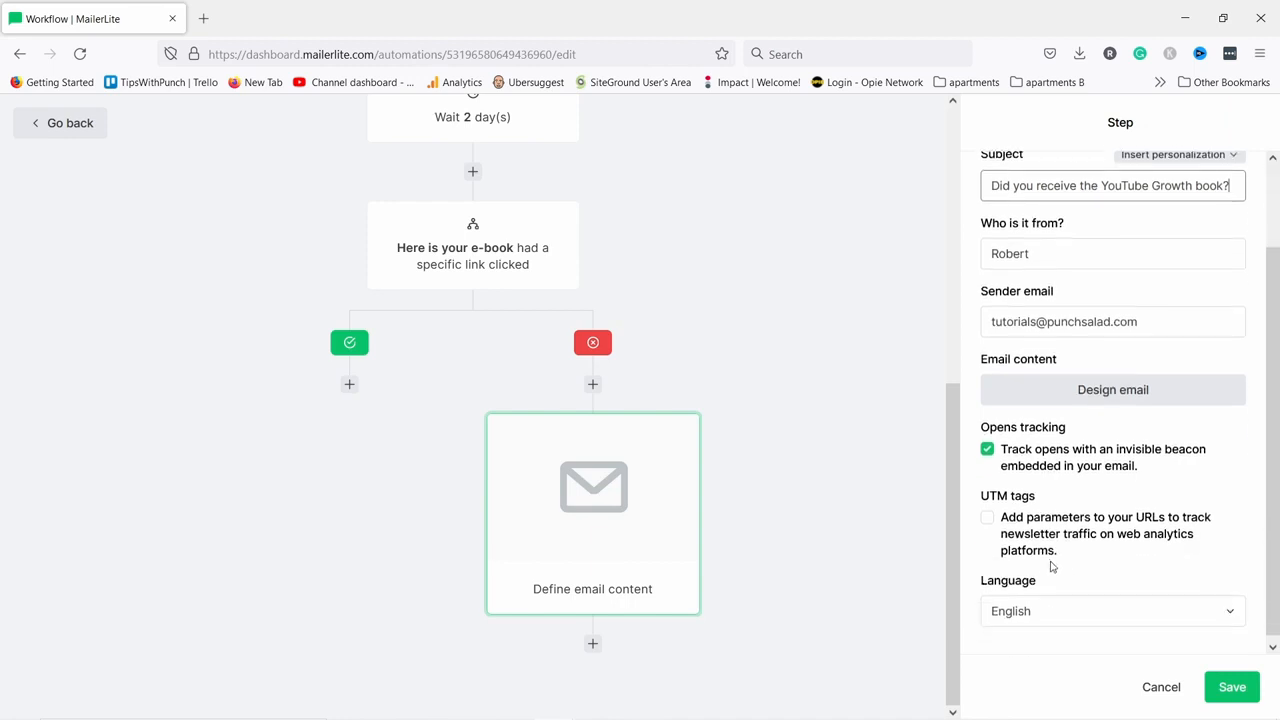
pyautogui.click(1230, 687)
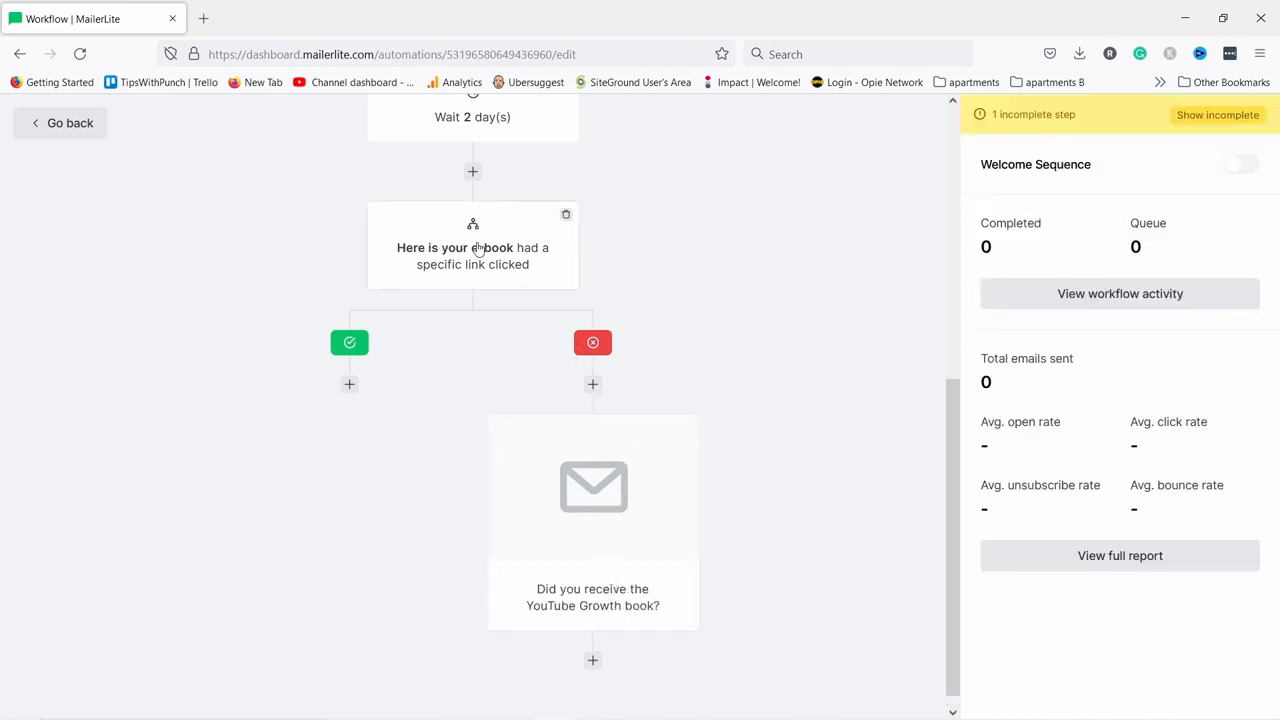
# Put an email under the green branch with name and subject 'Useful tips for growth #2'.
pyautogui.click(350, 386)
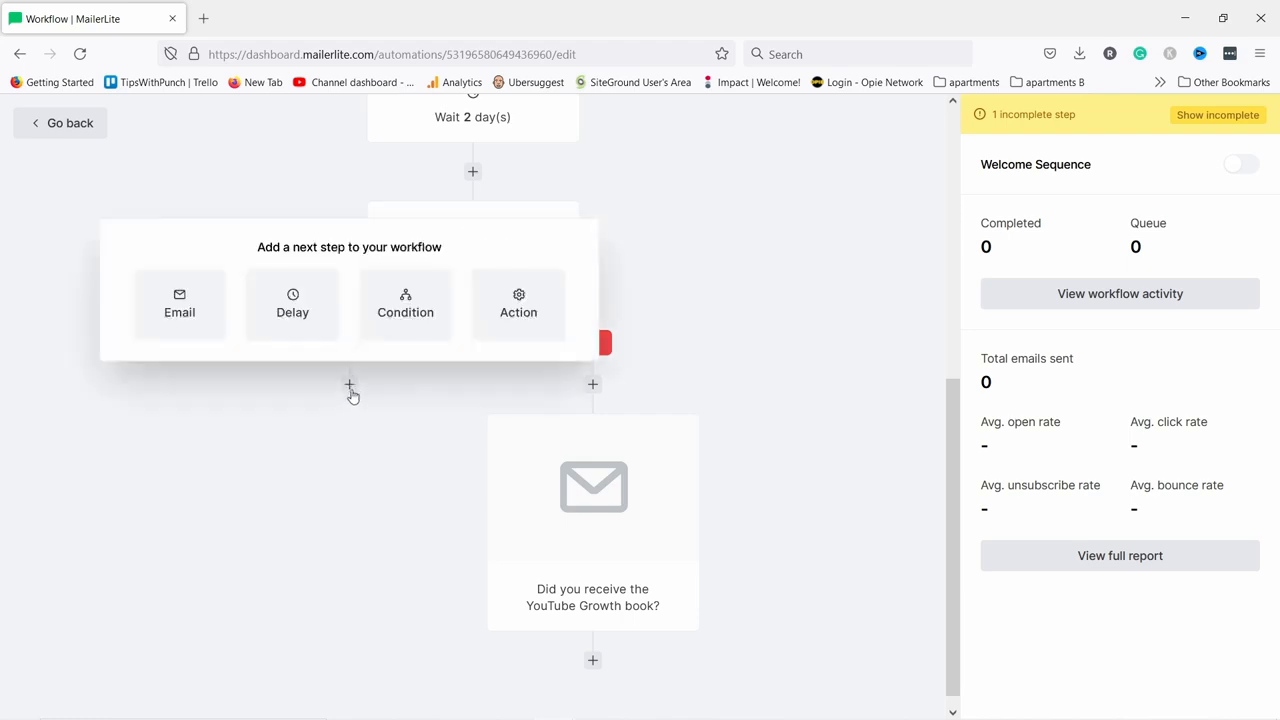
pyautogui.click(149, 300)
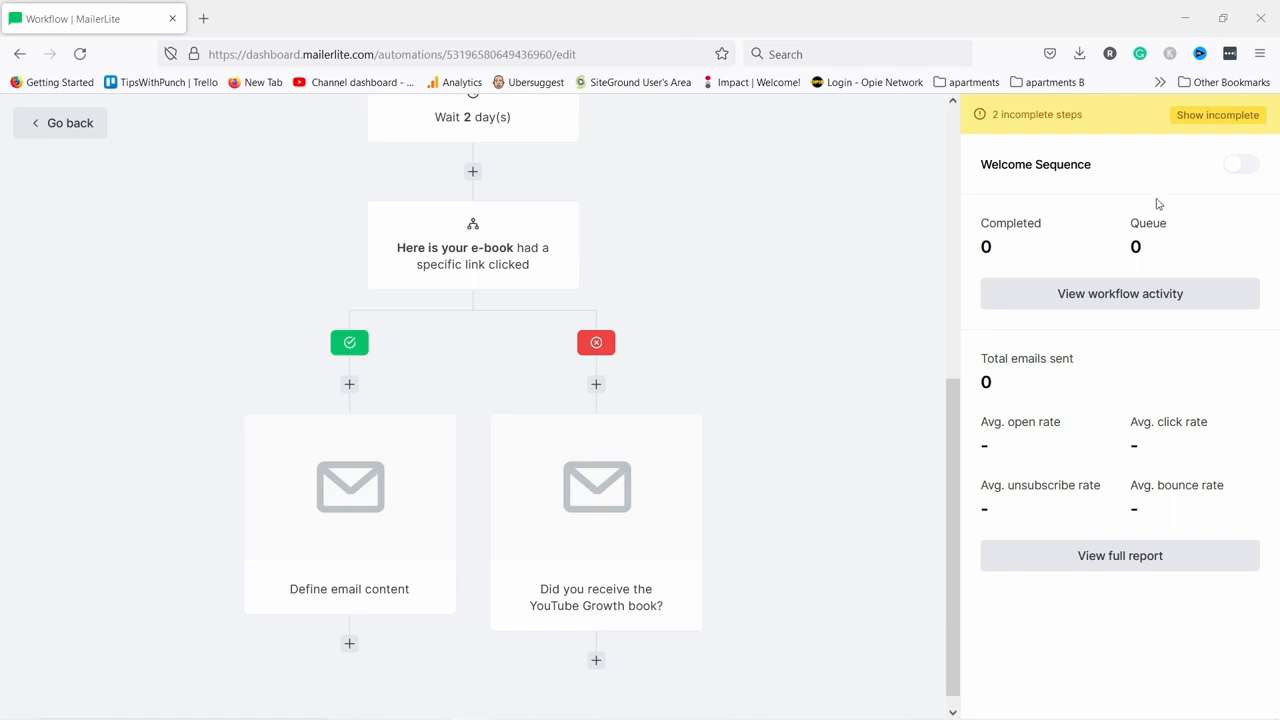
pyautogui.click(328, 490)
pyautogui.click(1021, 210)
pyautogui.write('Useful tips for growth #2')
pyautogui.click(1030, 283)
pyautogui.write('Useful tips for growth #2')
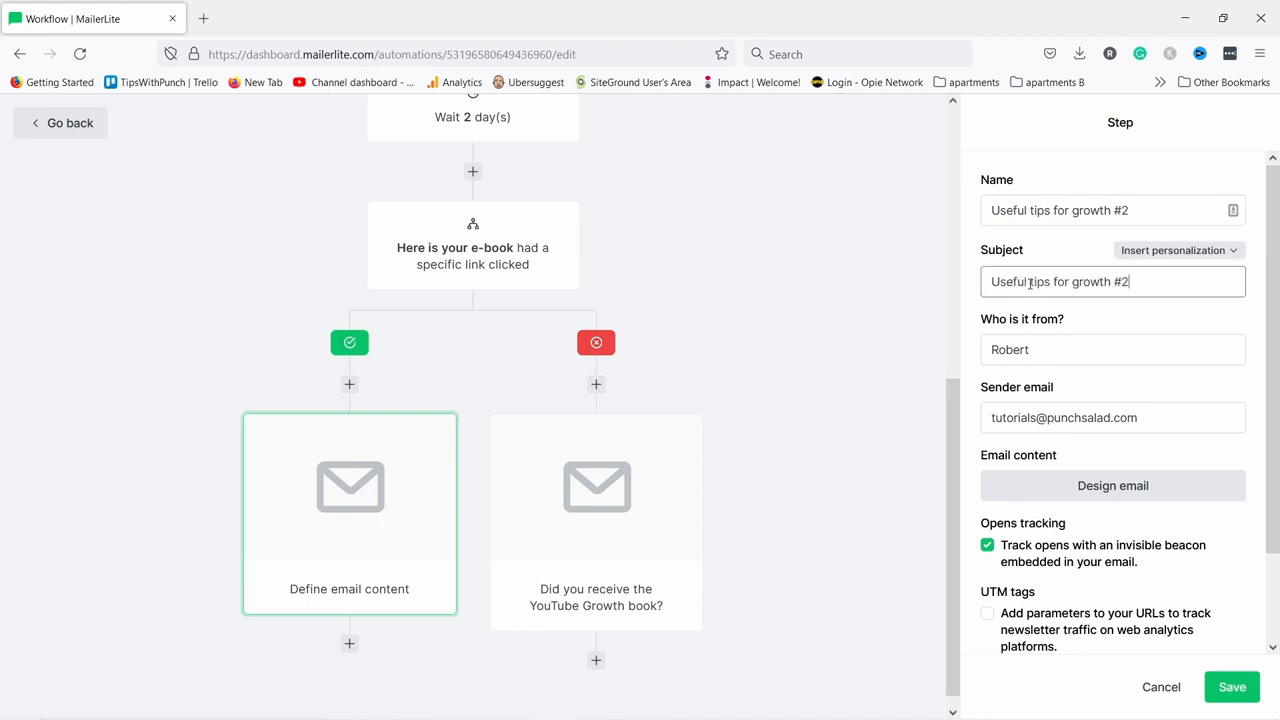
pyautogui.click(1232, 687)
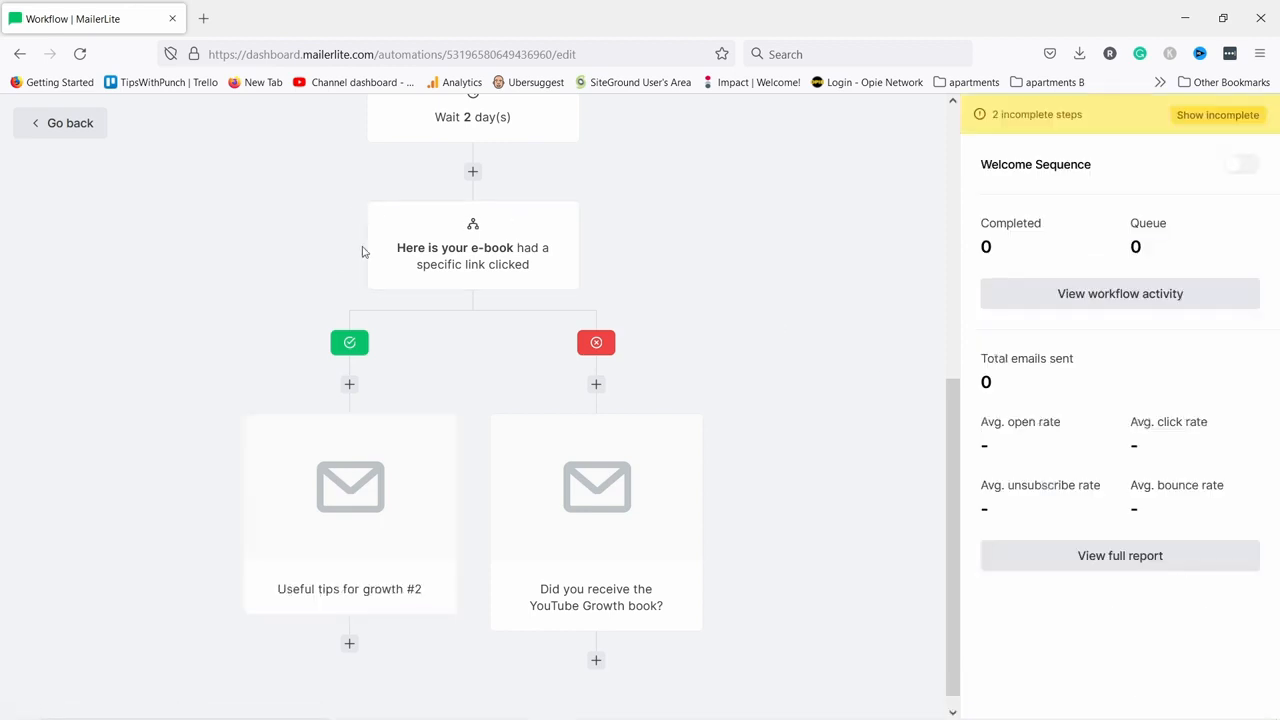
pyautogui.scroll(-1, 334, 380)
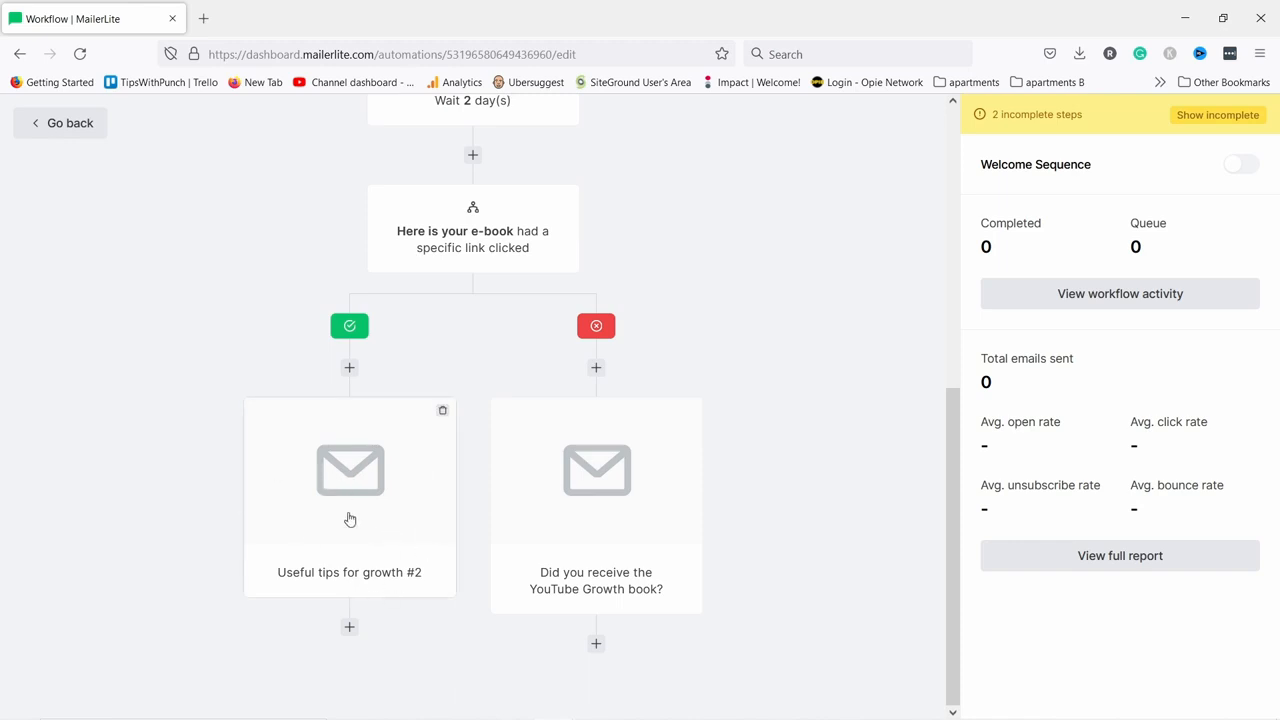
# Add a 3-day delay after the 'Useful tips for growth #2' email.
pyautogui.click(349, 626)
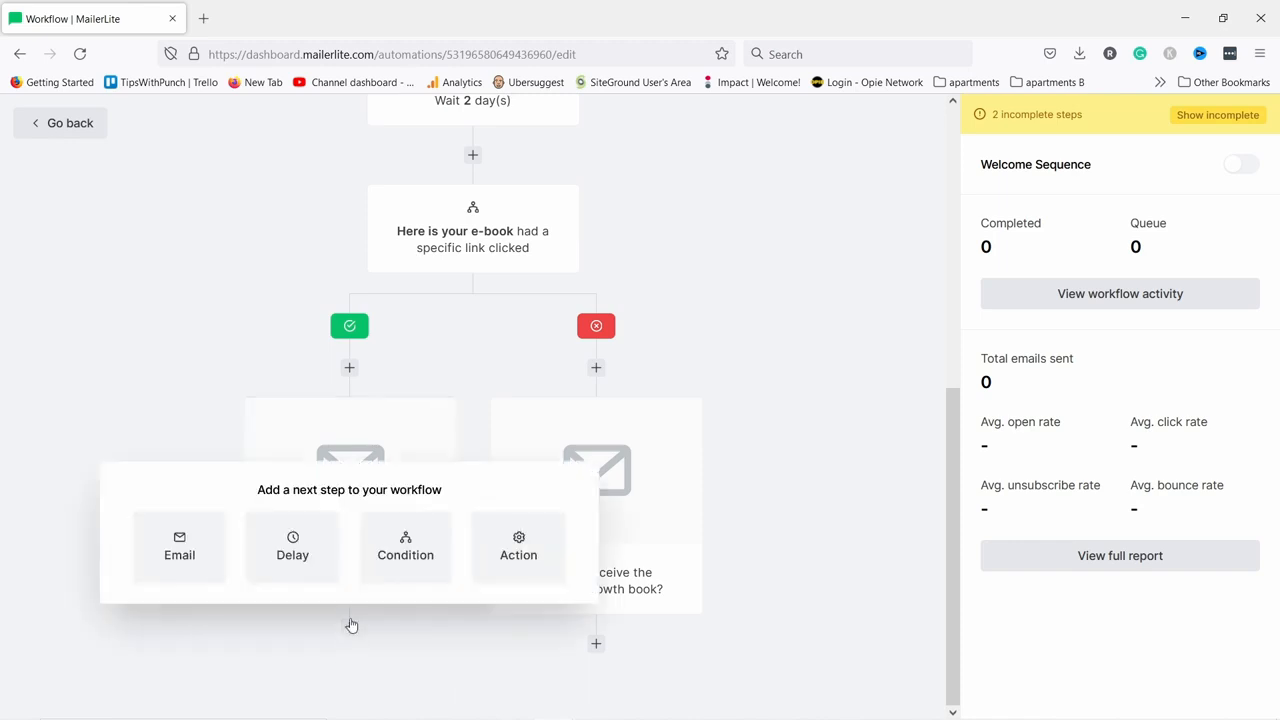
pyautogui.click(302, 552)
pyautogui.click(1024, 211)
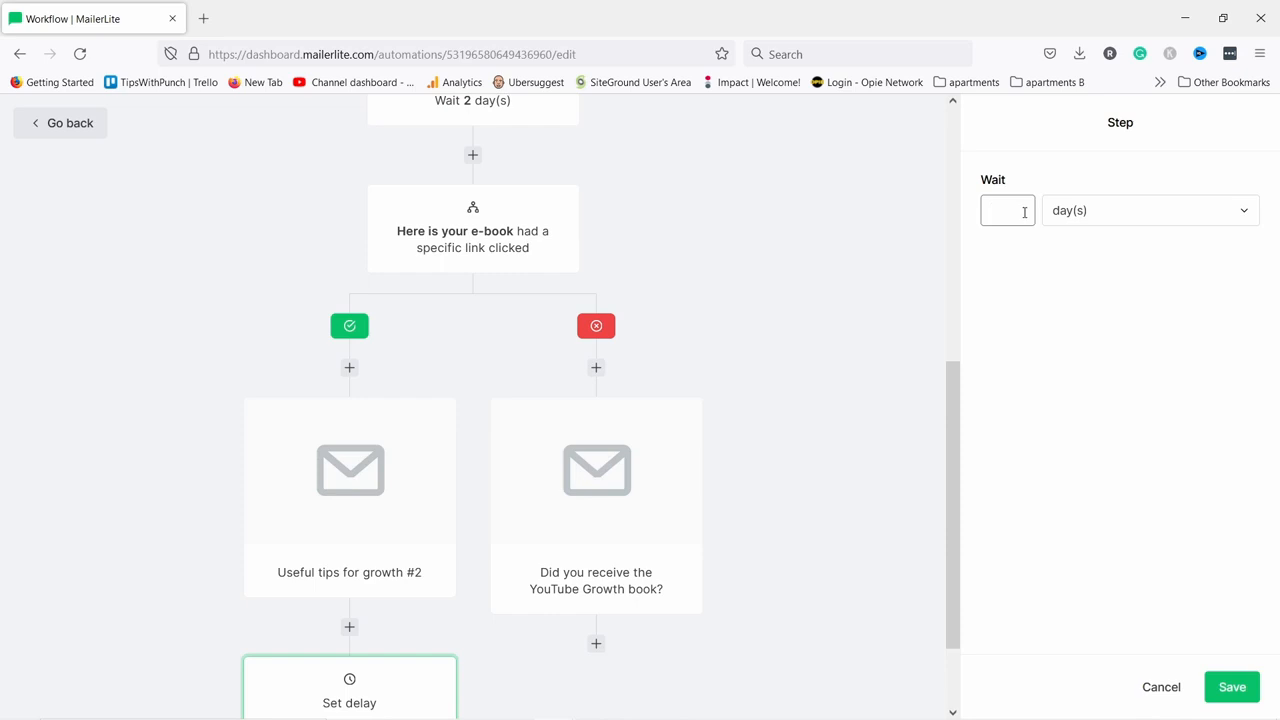
pyautogui.click(1231, 687)
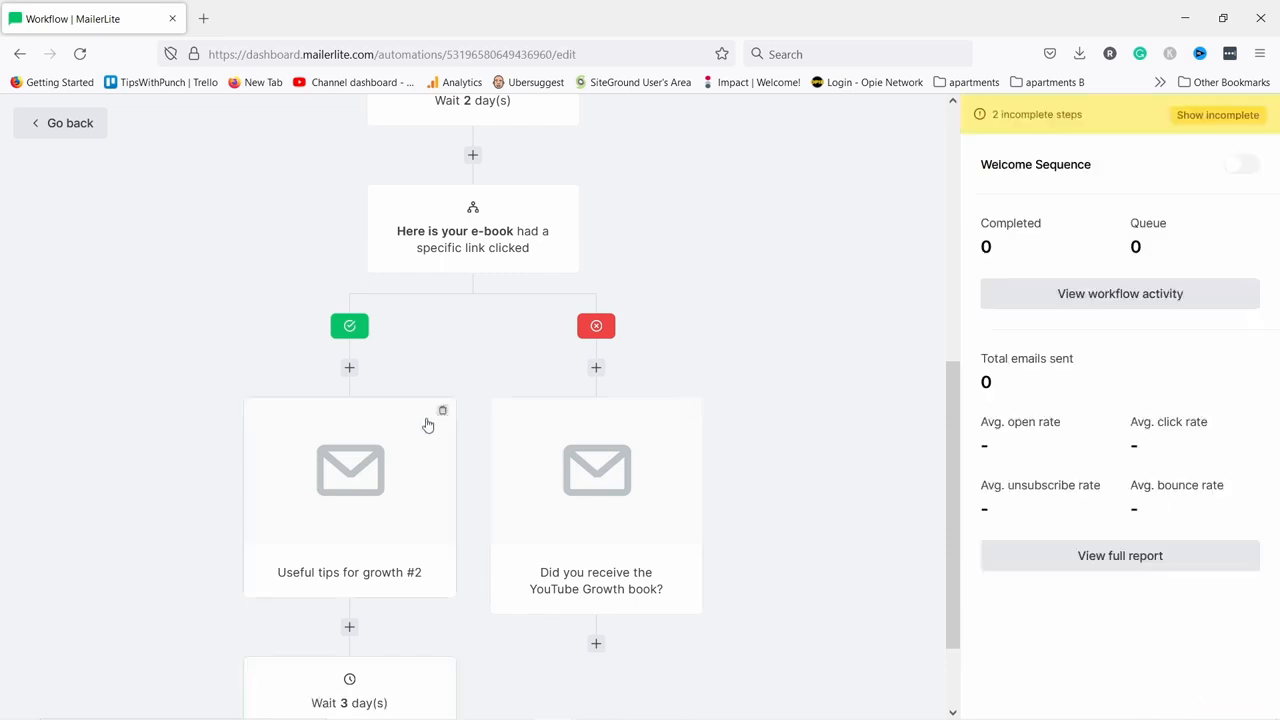
pyautogui.scroll(-1, 398, 353)
pyautogui.scroll(-2, 398, 353)
# Add an email after the wait named and subjected 'Useful tips for growth #3'.
pyautogui.click(350, 645)
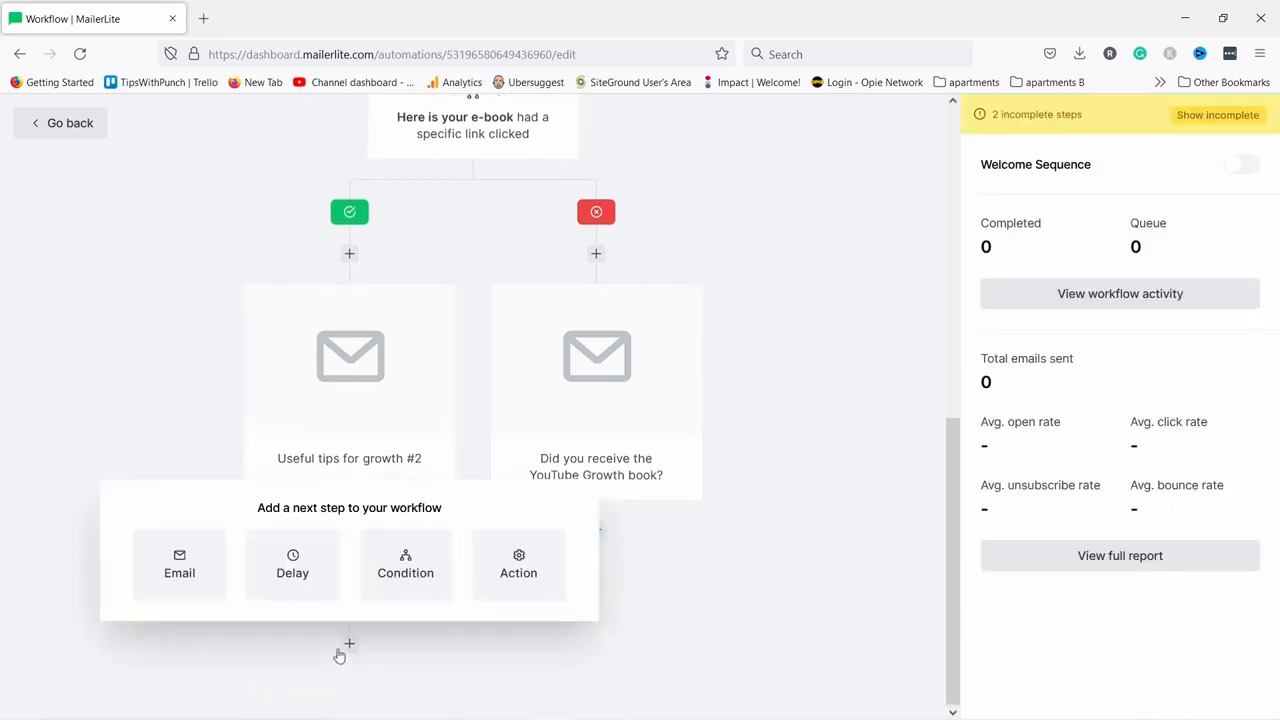
pyautogui.click(180, 570)
pyautogui.click(1014, 211)
pyautogui.write('Useful tips for growth #2')
pyautogui.press('BackSpace')
pyautogui.write('3')
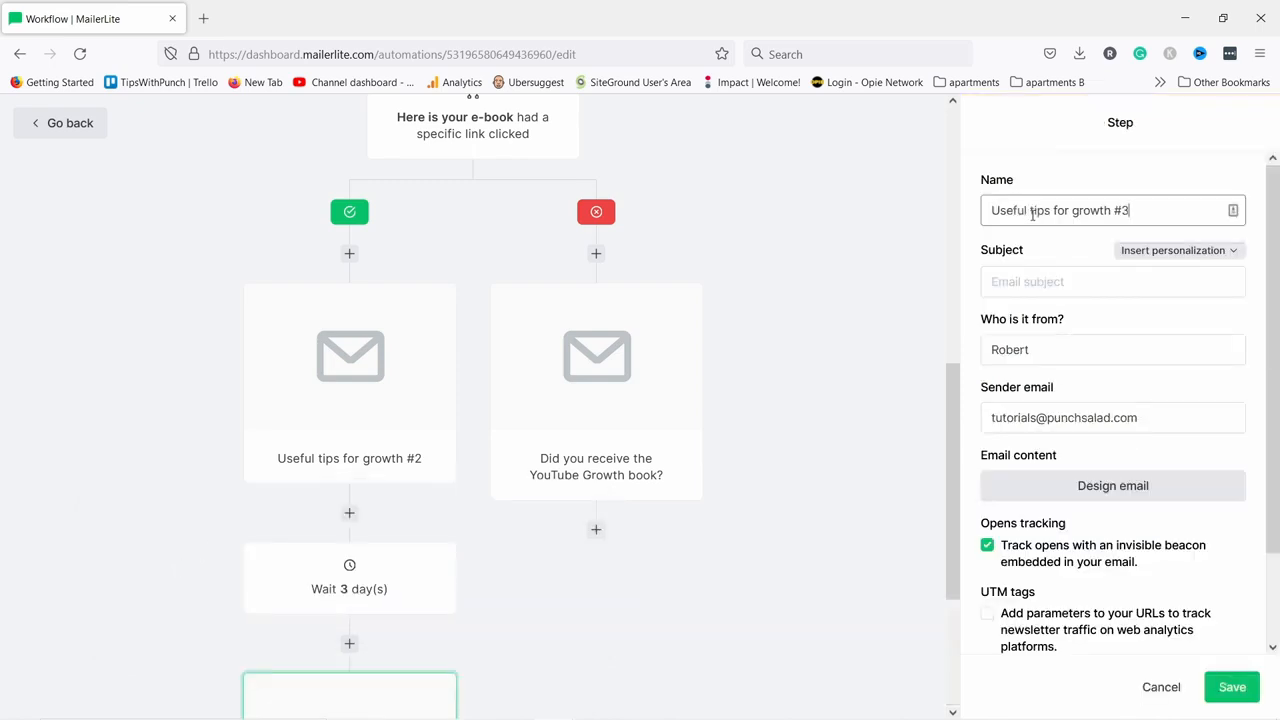
pyautogui.click(1061, 283)
pyautogui.write('Useful tips for growth #2')
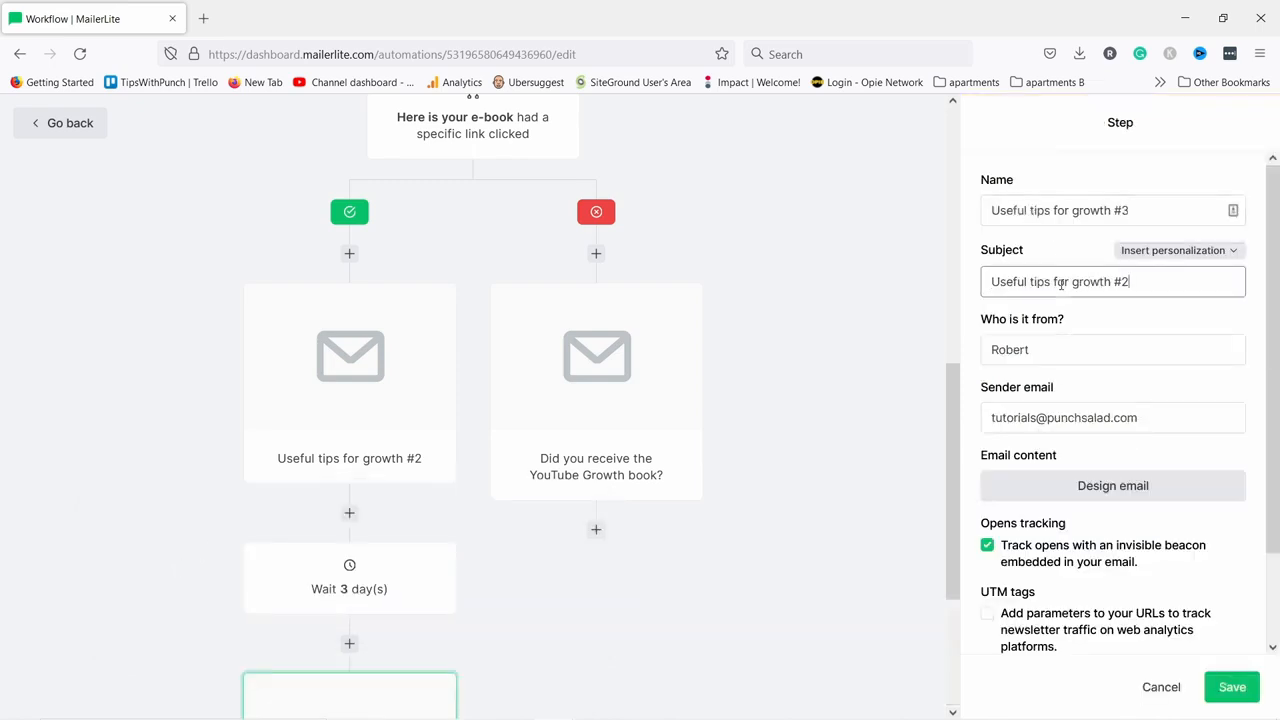
pyautogui.scroll(-3, 591, 413)
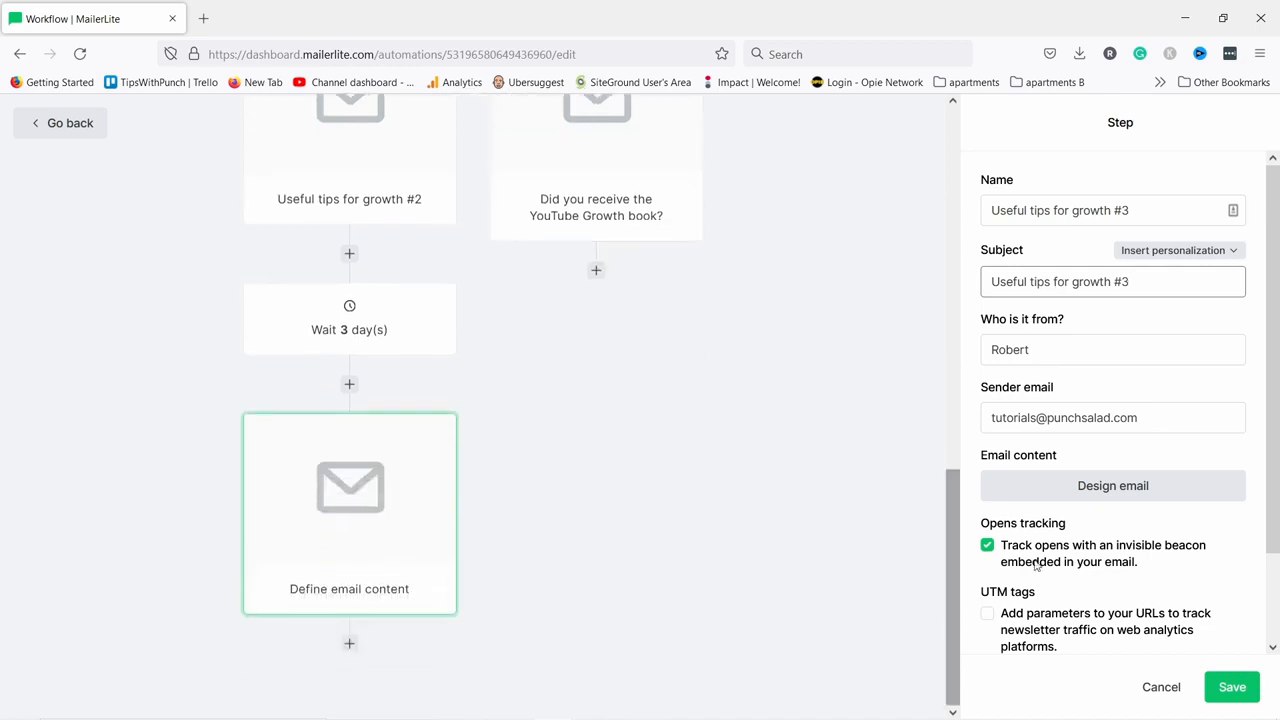
pyautogui.click(1232, 690)
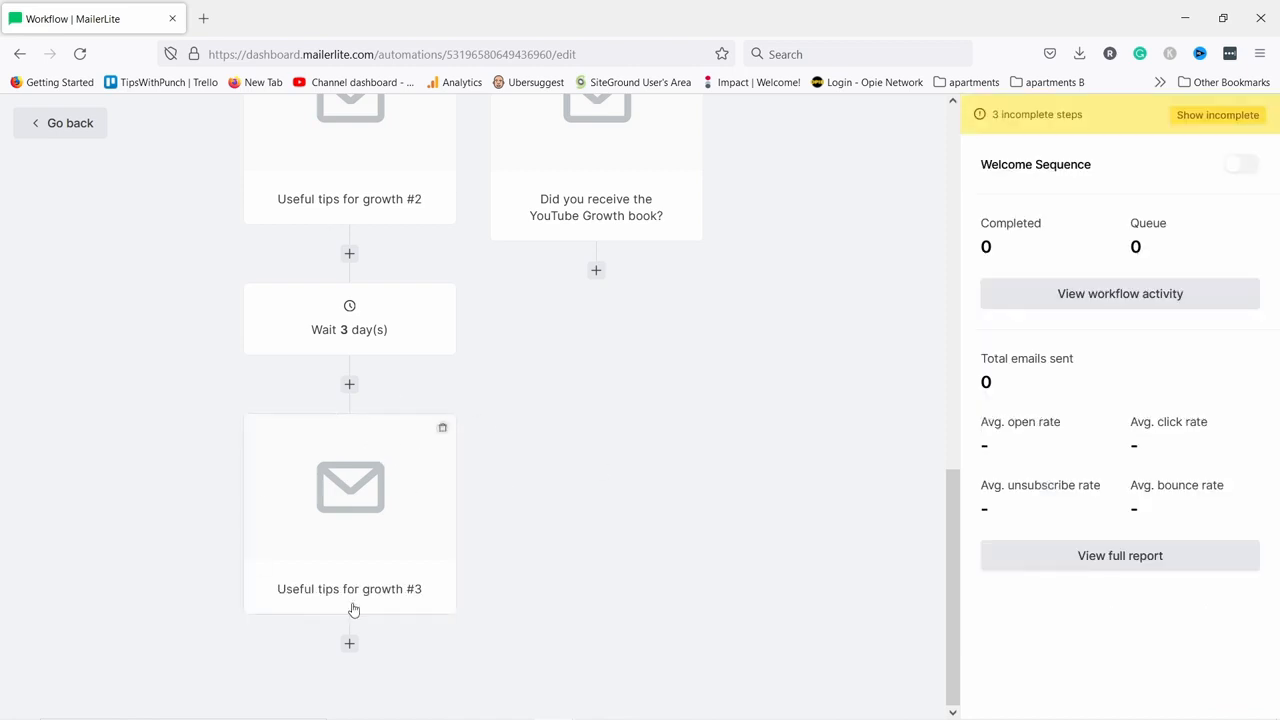
pyautogui.click(350, 645)
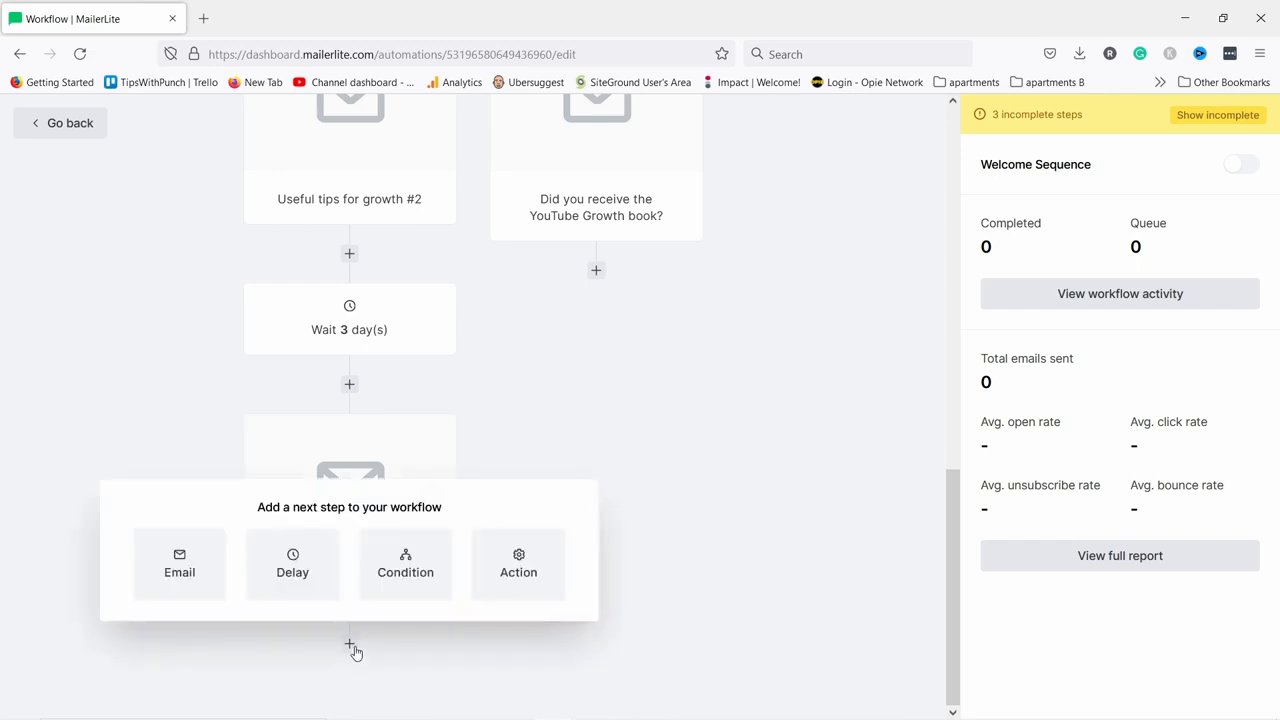
# Add a 2-day delay after 'Useful tips for growth #3'.
pyautogui.click(290, 578)
pyautogui.click(1006, 209)
pyautogui.write('2')
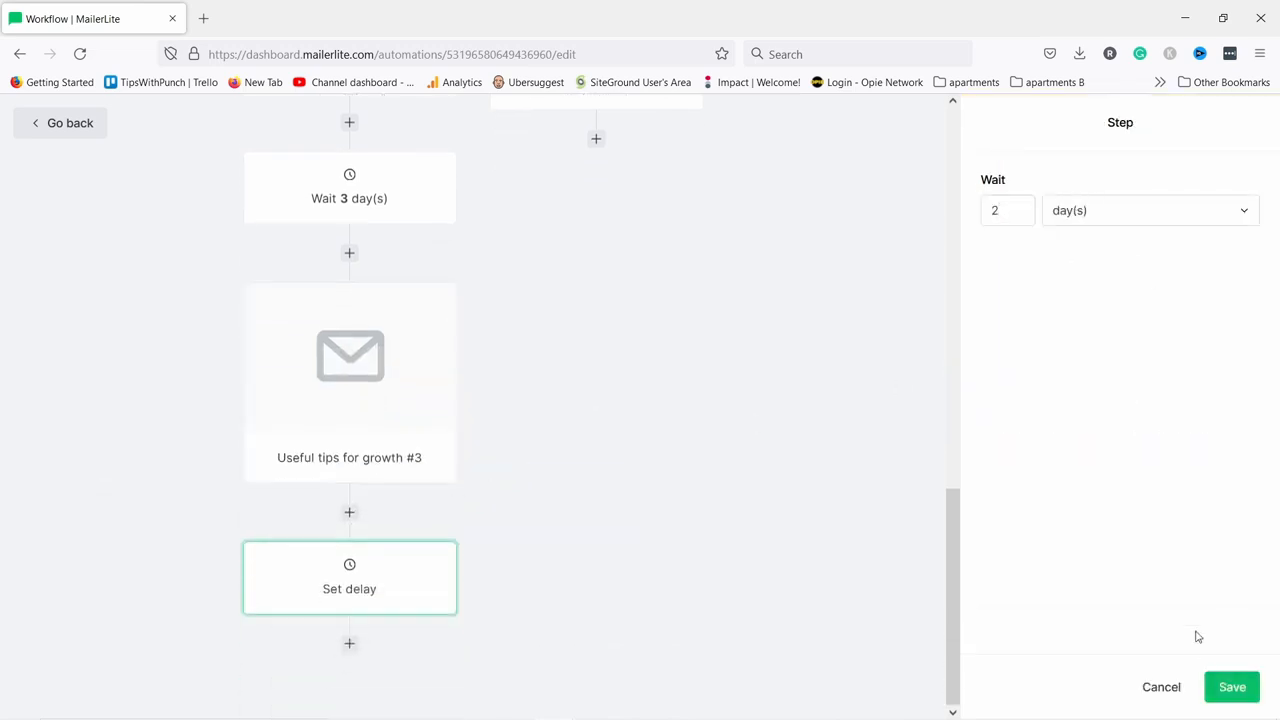
pyautogui.click(1228, 686)
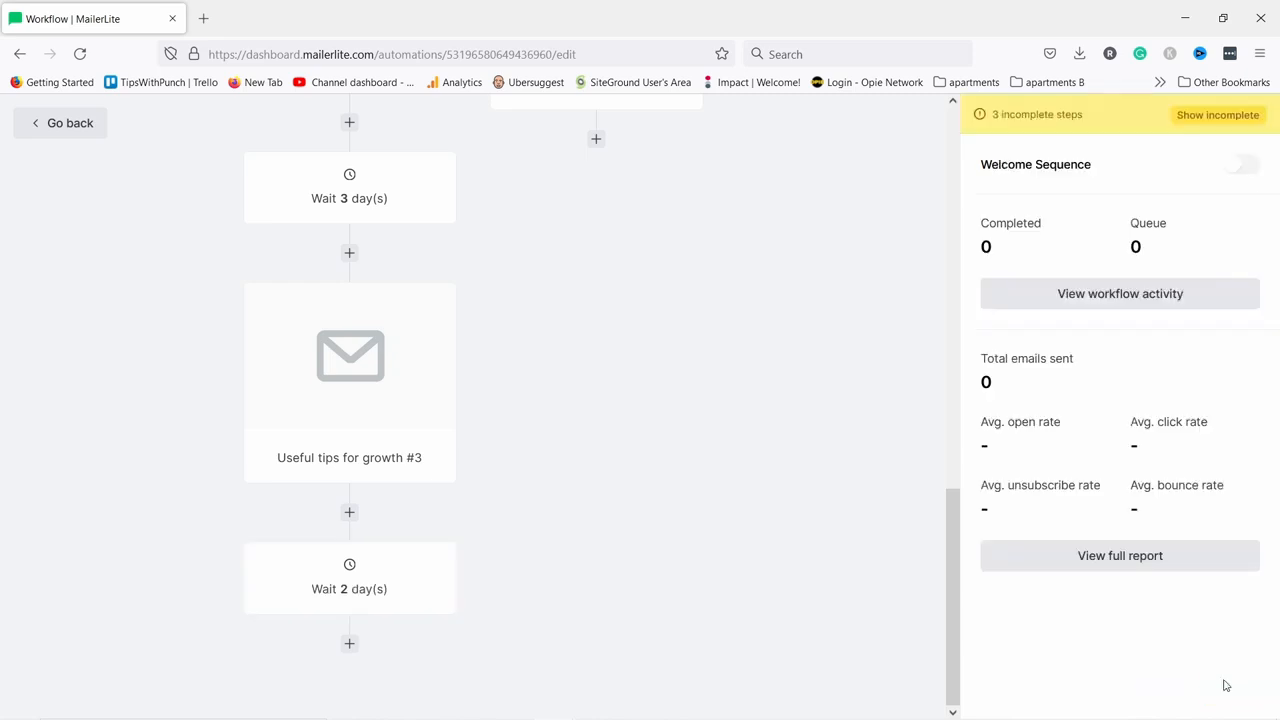
# Add an email after the wait named and subjected 'Email with video course offer'.
pyautogui.click(348, 645)
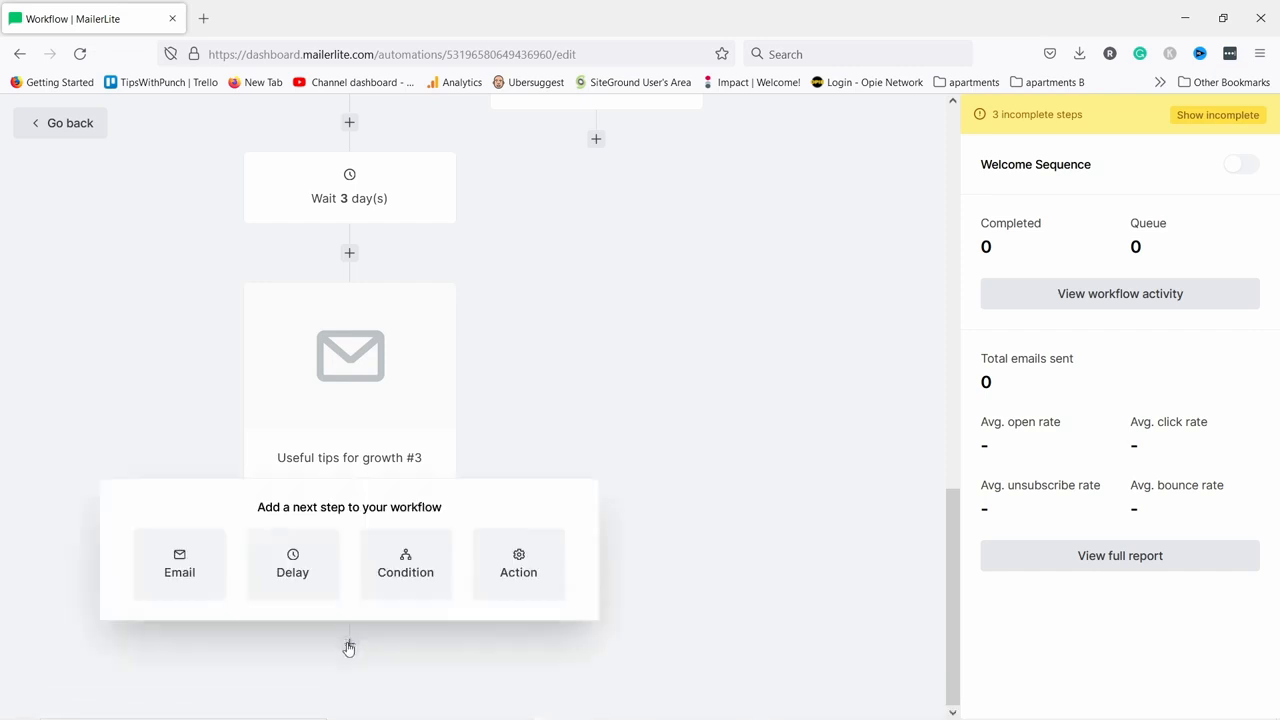
pyautogui.click(185, 570)
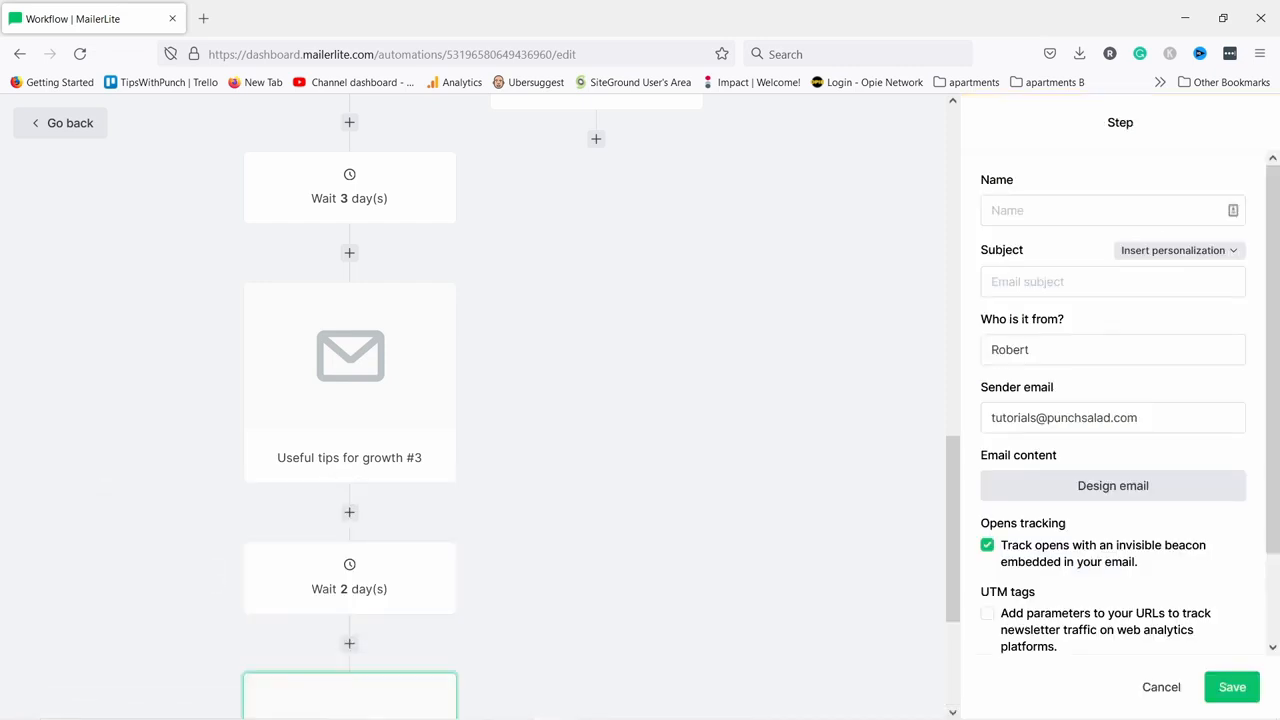
pyautogui.click(1034, 211)
pyautogui.hotkey('ctrl', 'v')
pyautogui.click(1018, 281)
pyautogui.hotkey('ctrl', 'v')
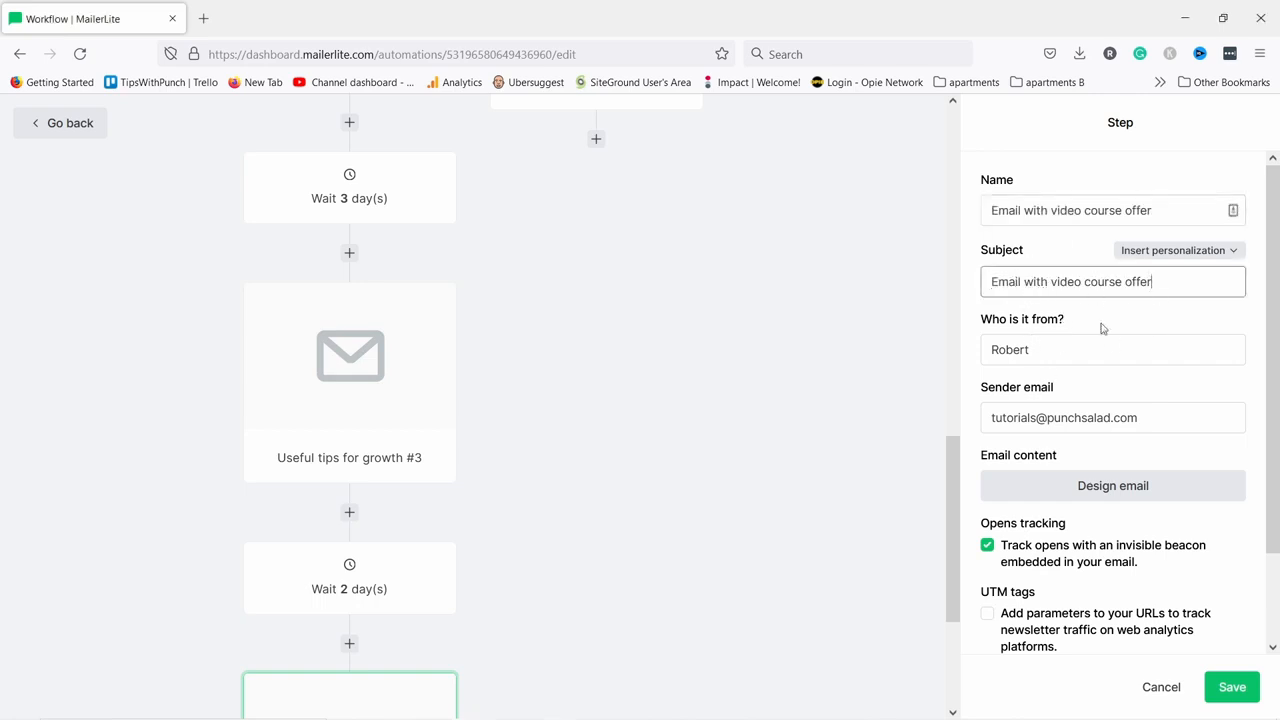
pyautogui.scroll(-2, 1119, 413)
pyautogui.scroll(-3, 757, 354)
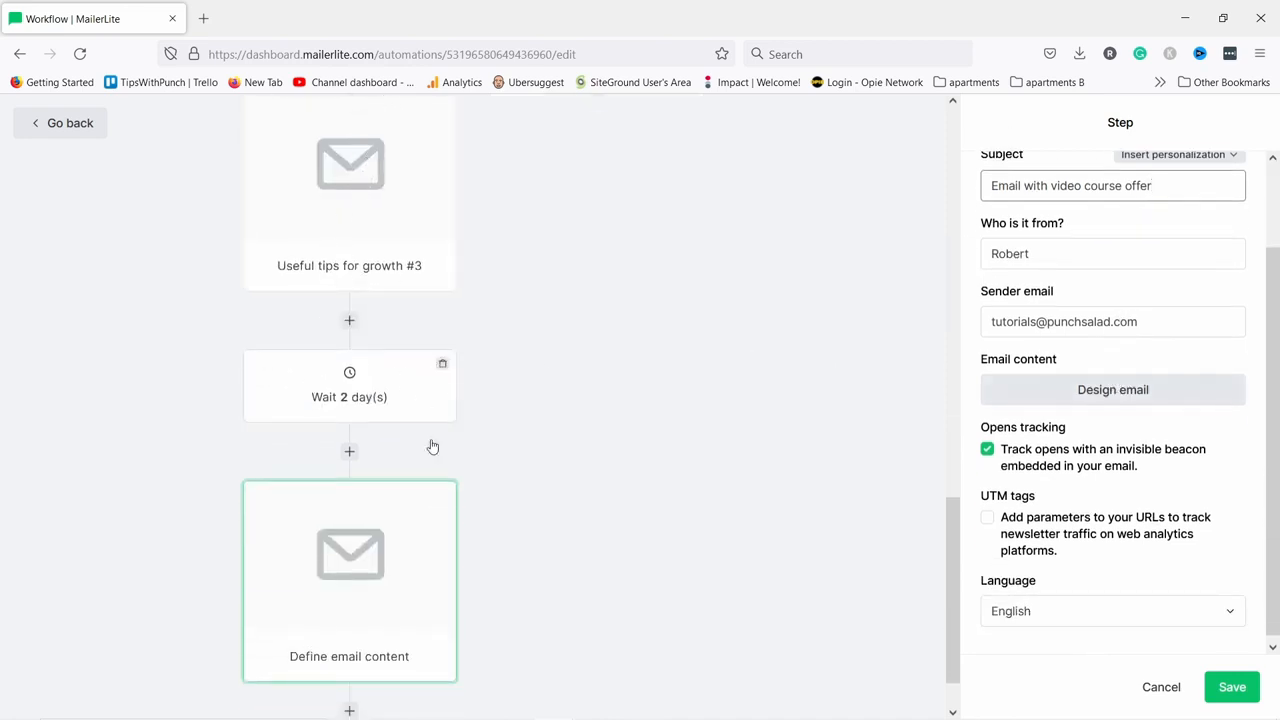
pyautogui.scroll(-1, 369, 414)
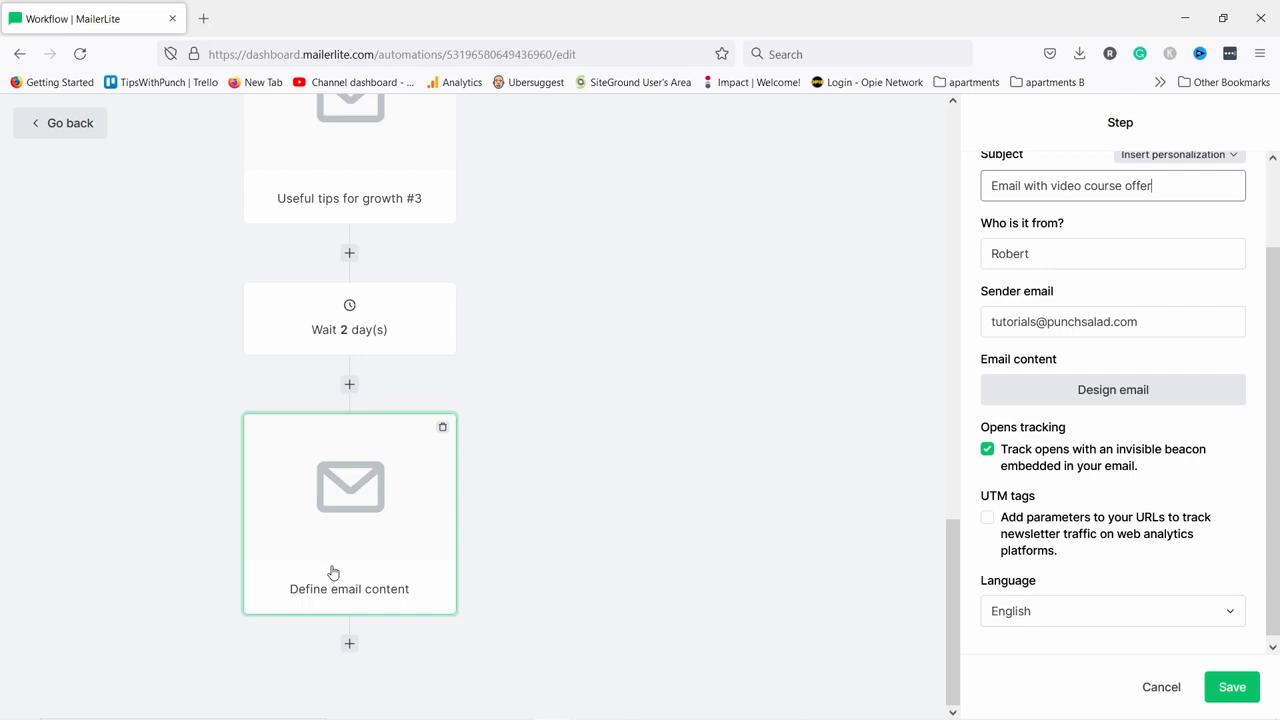
pyautogui.click(1225, 690)
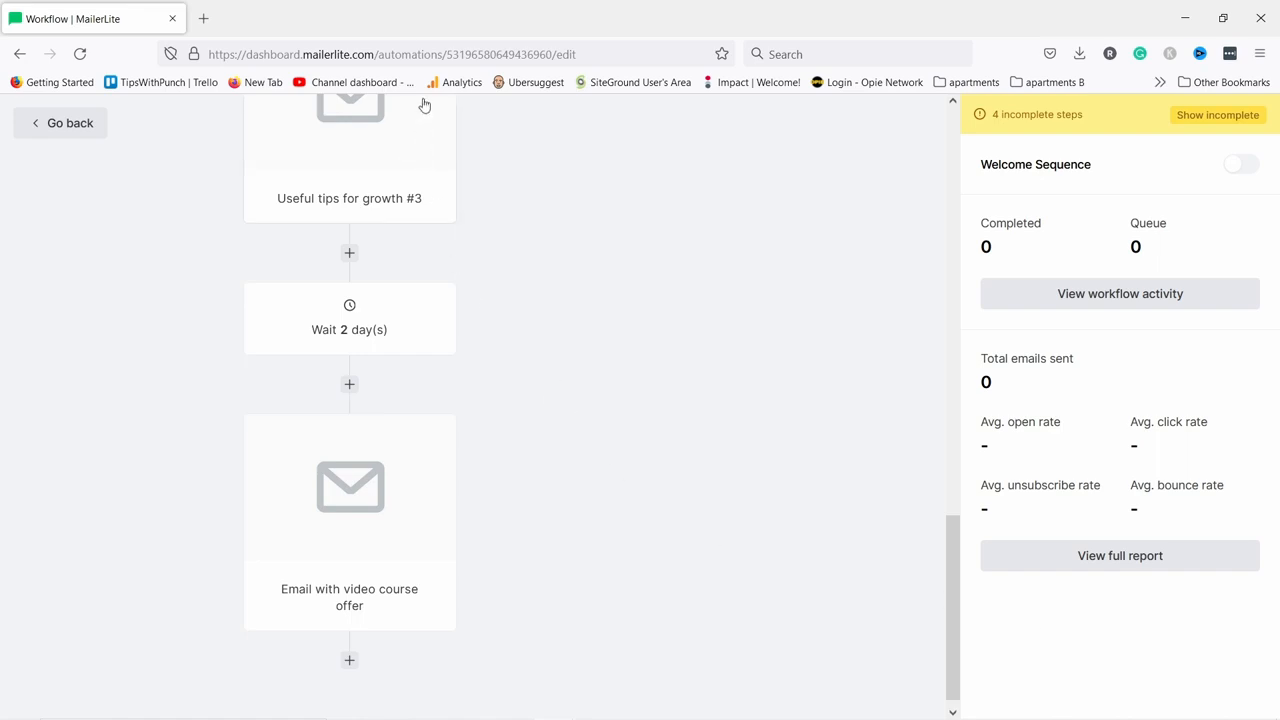
pyautogui.scroll(7, 475, 430)
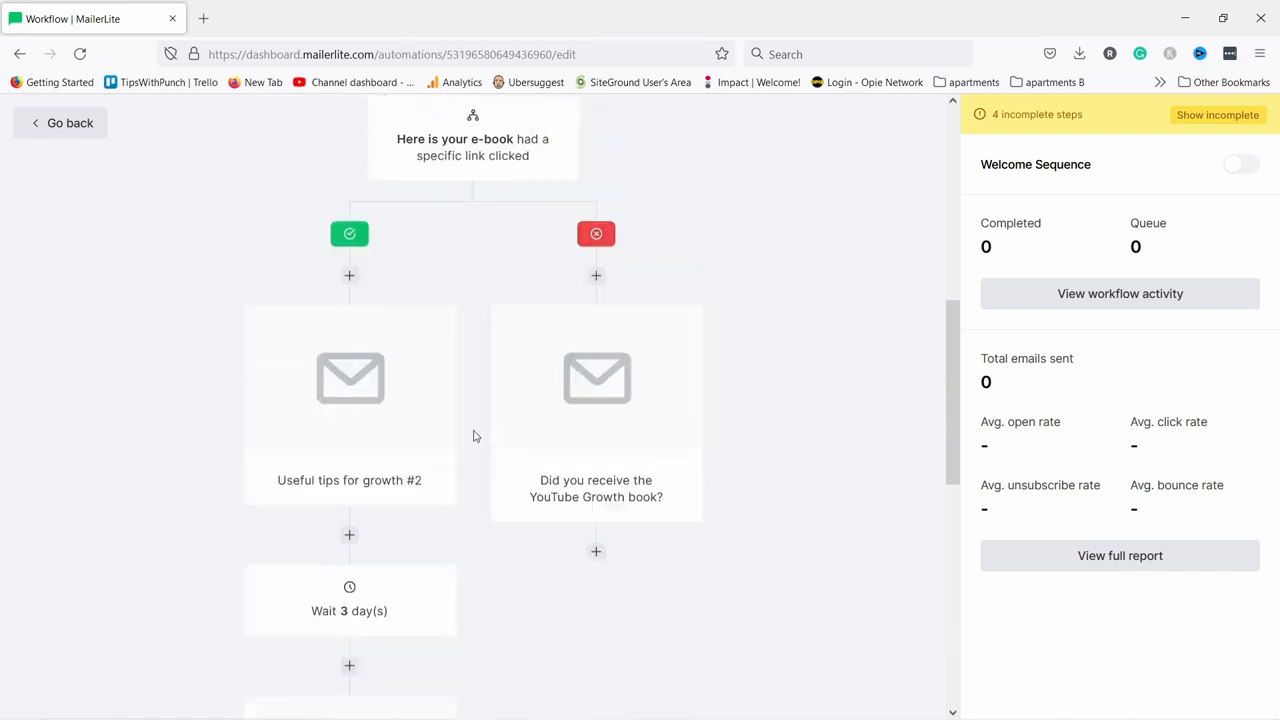
pyautogui.scroll(1, 484, 151)
pyautogui.scroll(-8, 554, 251)
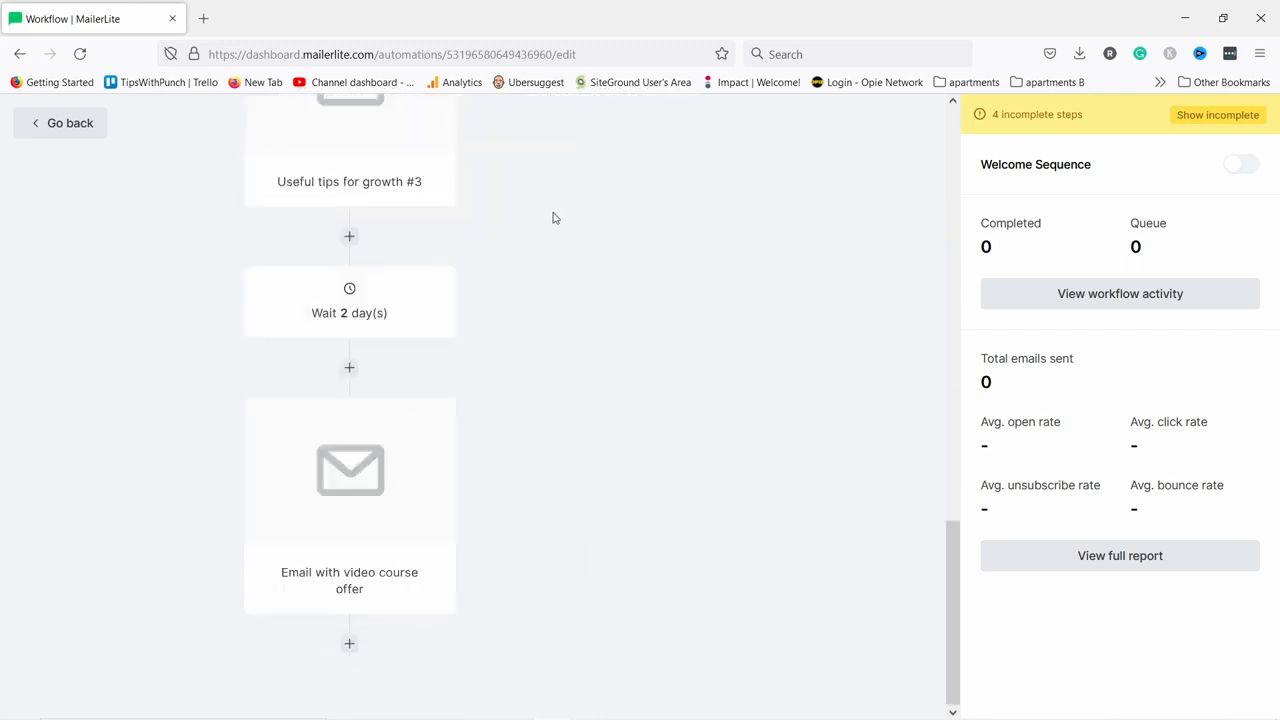
pyautogui.scroll(4, 553, 275)
pyautogui.scroll(-4, 534, 455)
# Add a Move to a group action after the video email, moving from Welcome Sequence Group.
pyautogui.click(349, 645)
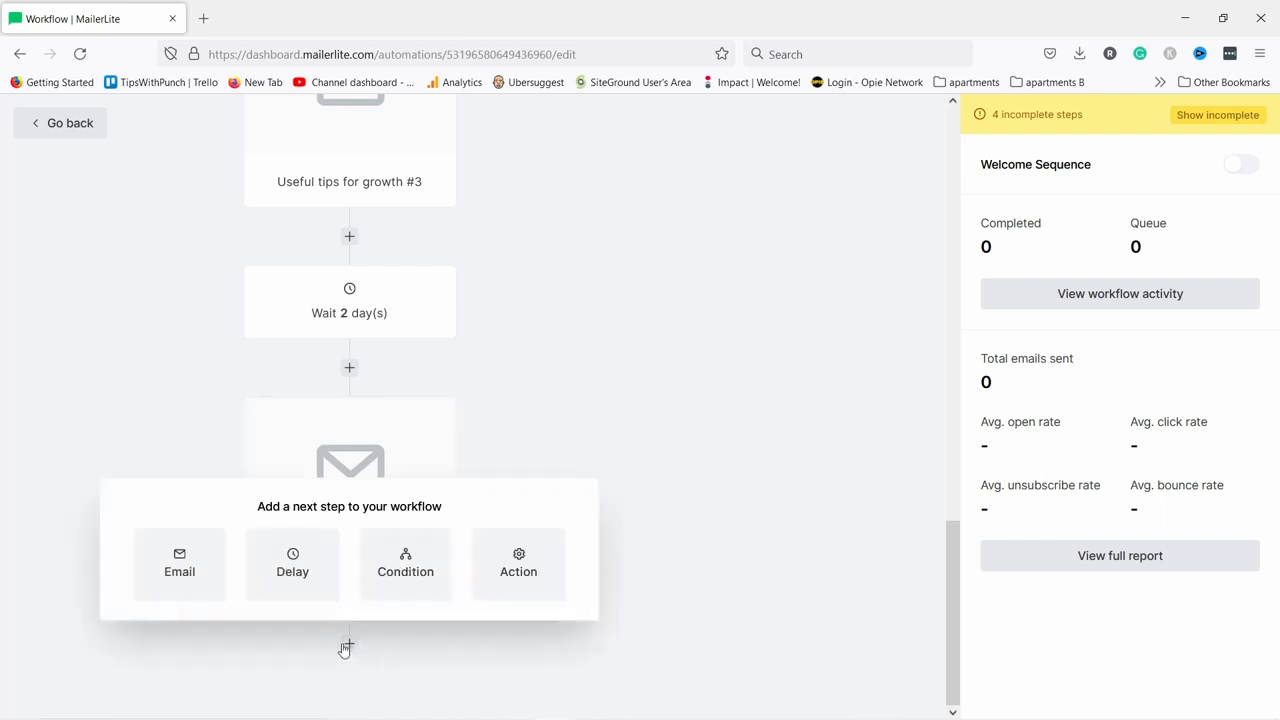
pyautogui.click(519, 572)
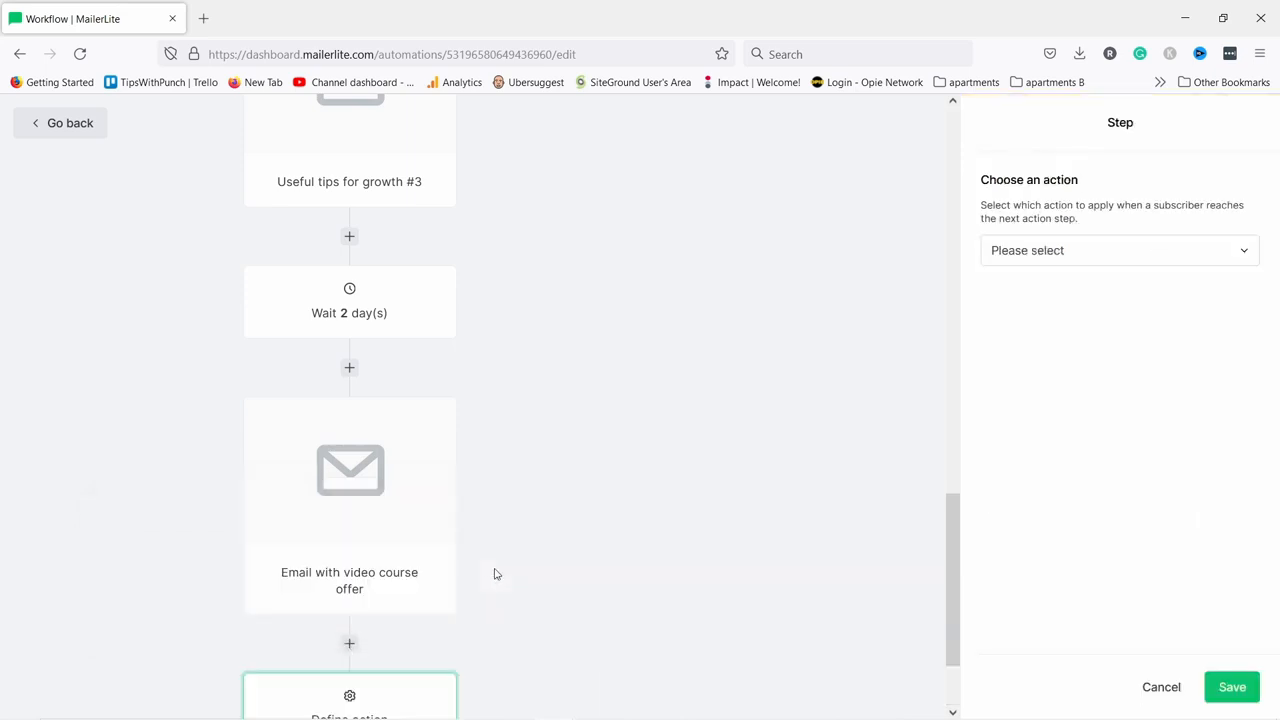
pyautogui.click(1015, 254)
pyautogui.click(1018, 317)
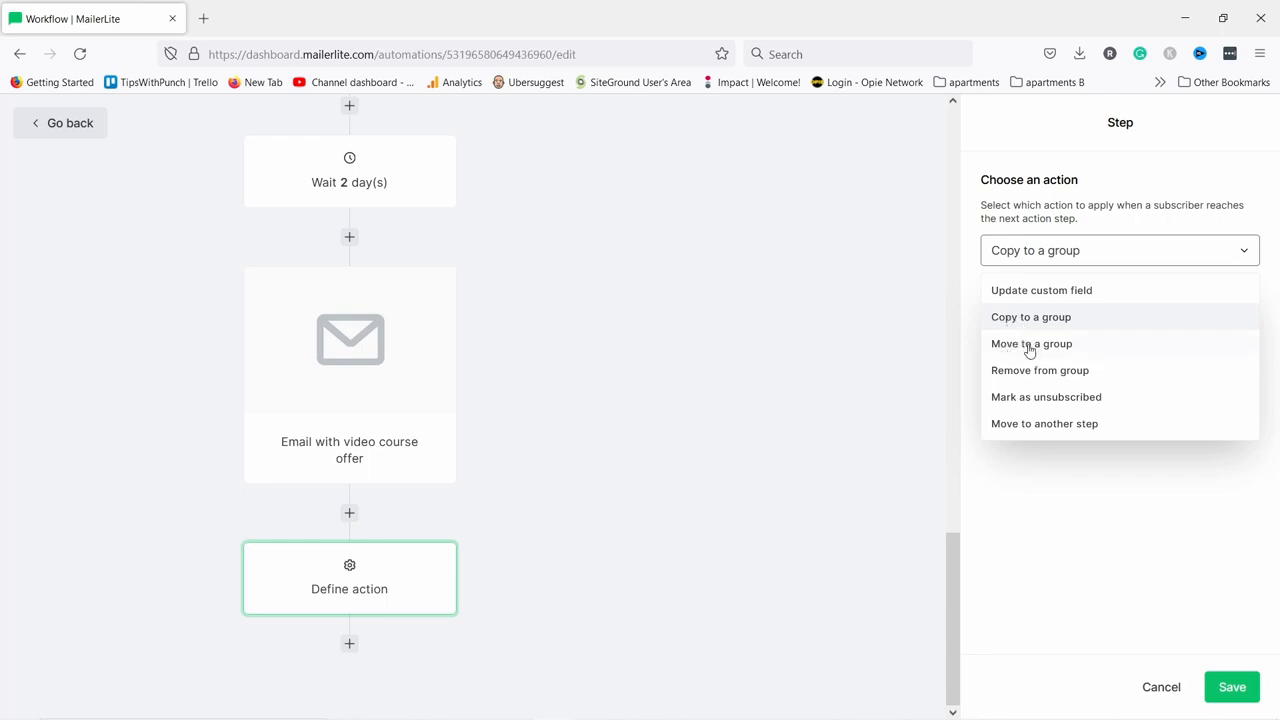
pyautogui.click(1030, 344)
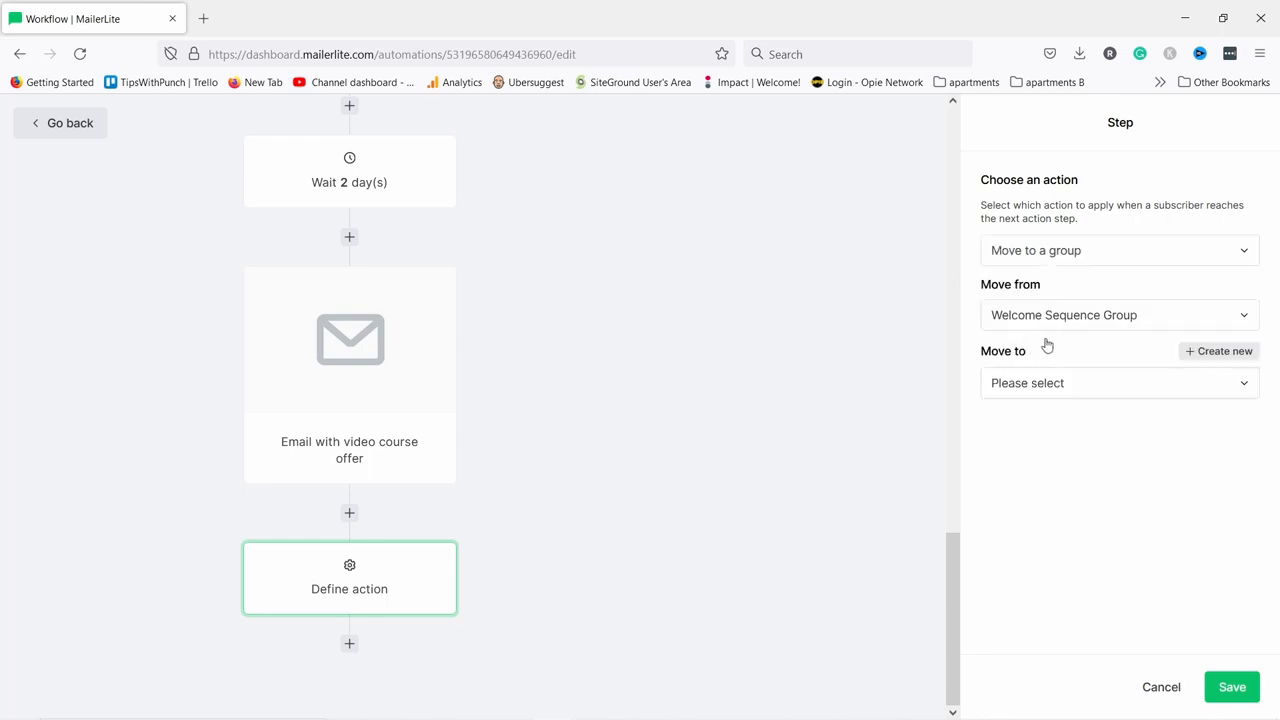
pyautogui.click(1040, 386)
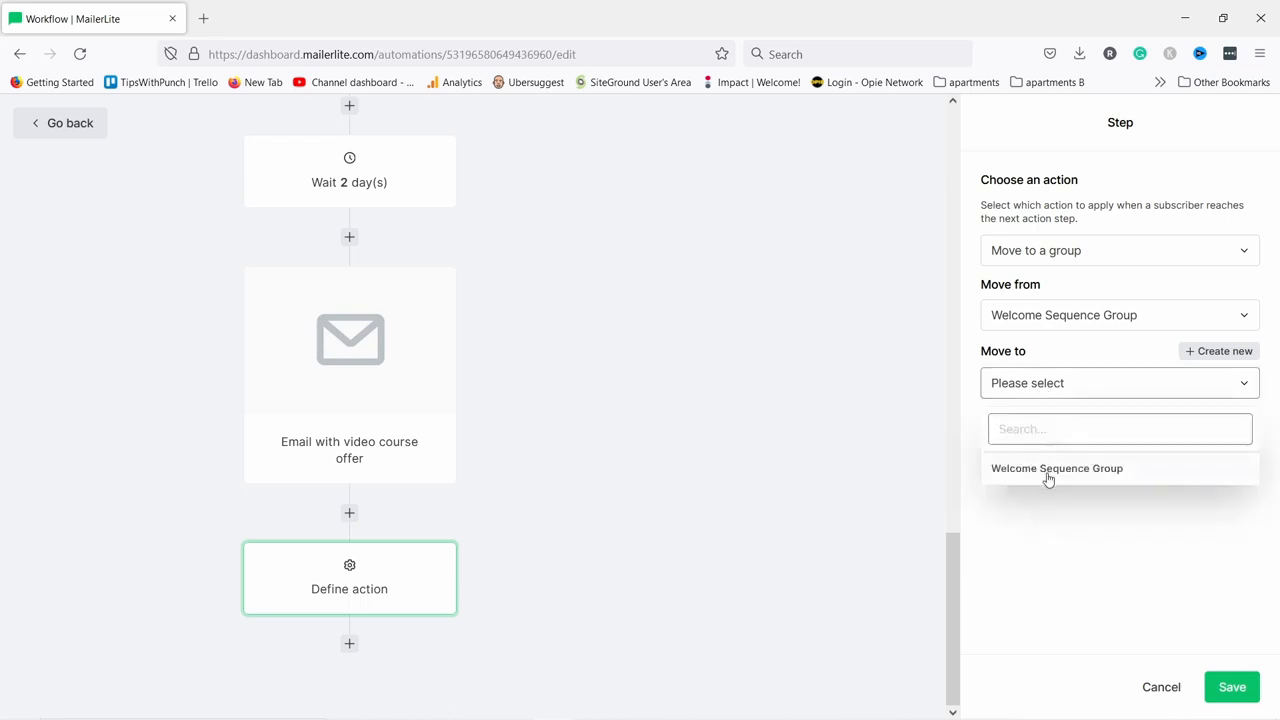
pyautogui.click(1048, 477)
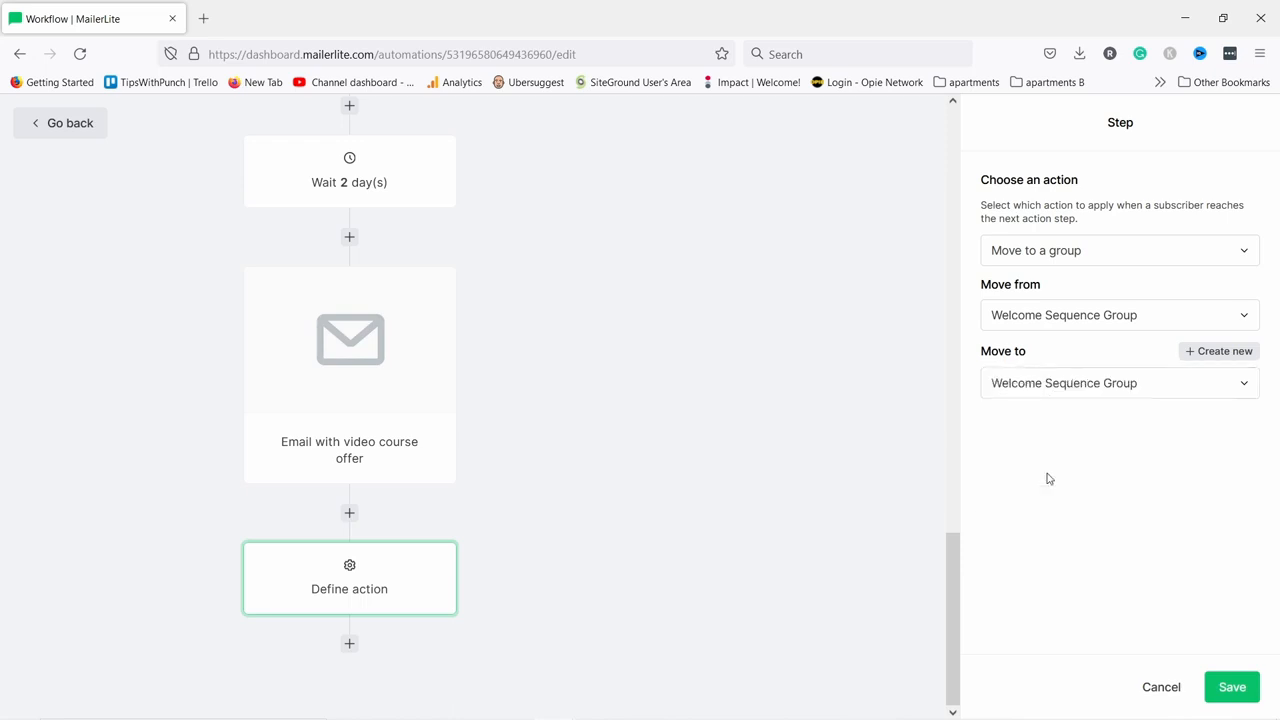
pyautogui.click(1040, 318)
pyautogui.click(1030, 401)
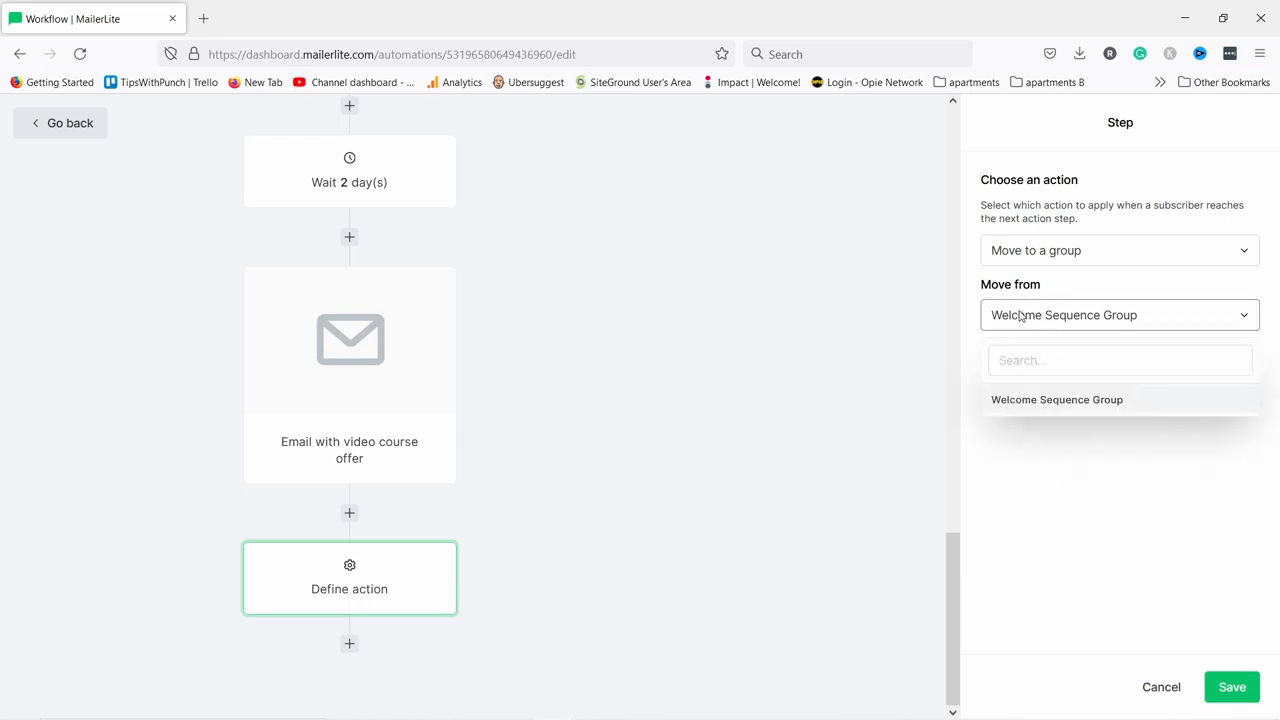
pyautogui.click(1028, 385)
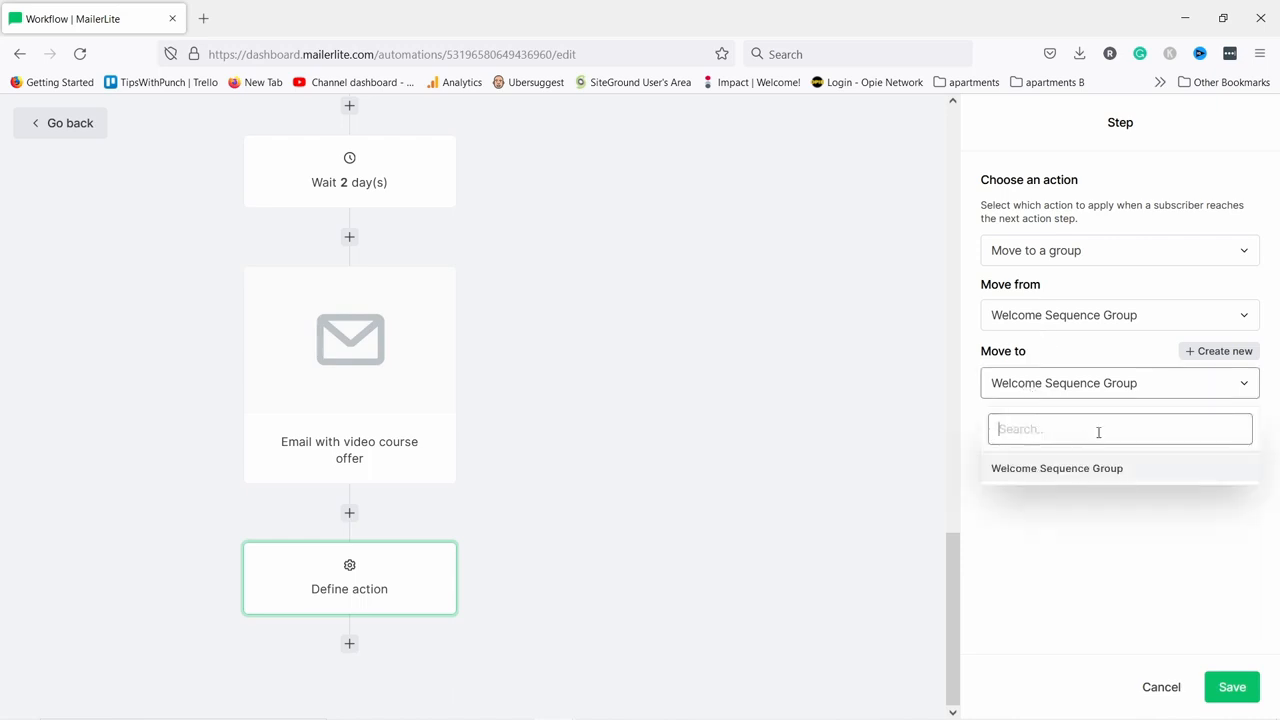
# Create a new 'Newsletter Group' and make it the action's destination group.
pyautogui.click(1219, 353)
pyautogui.click(1219, 353)
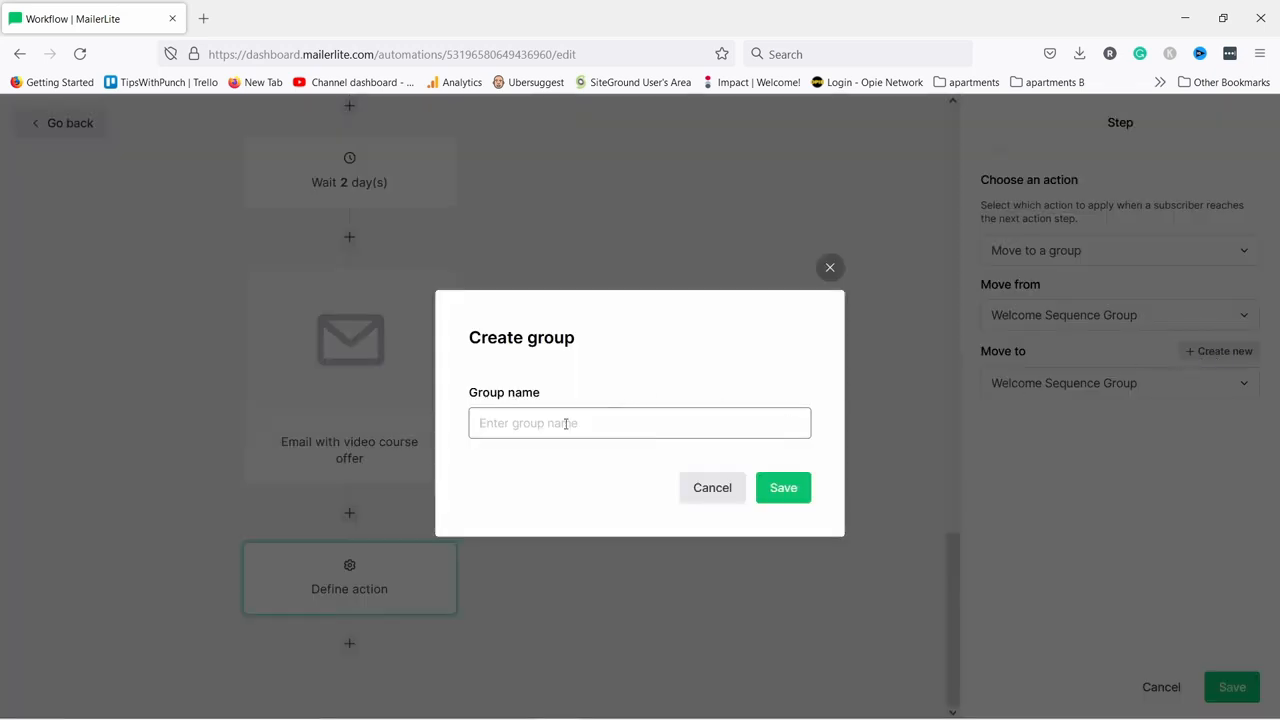
pyautogui.click(566, 424)
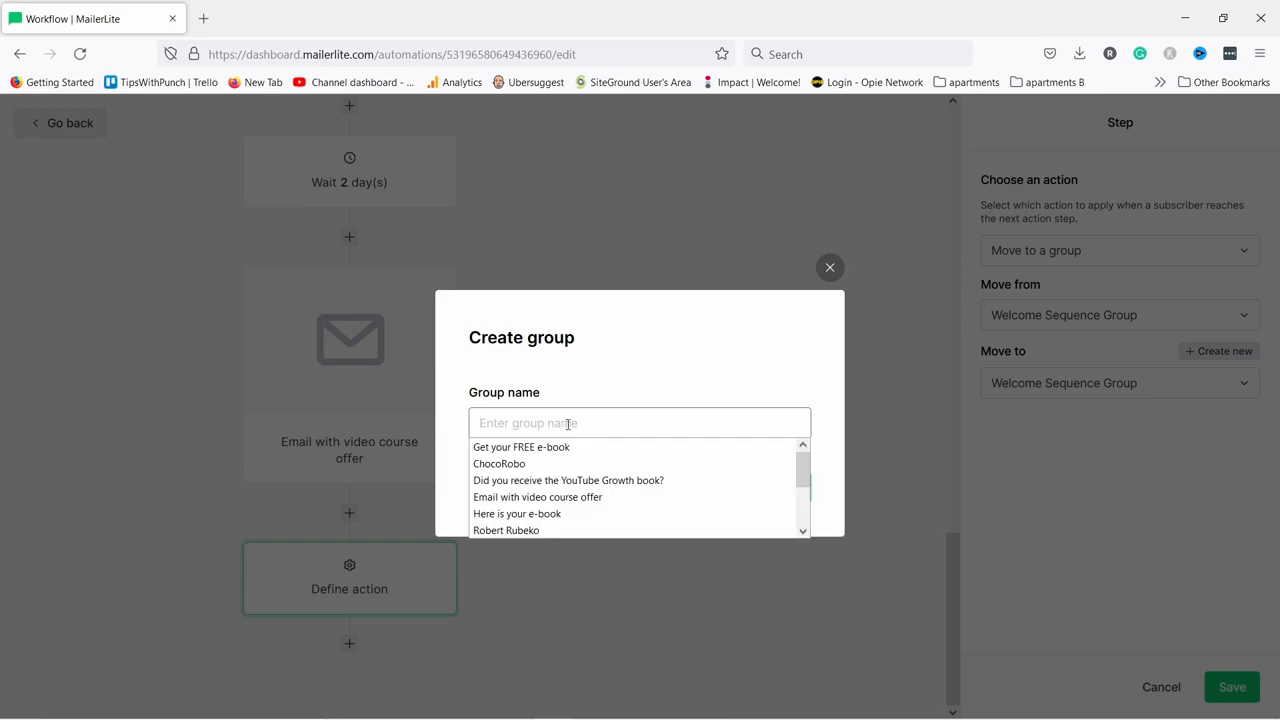
pyautogui.write('Newsletter Group')
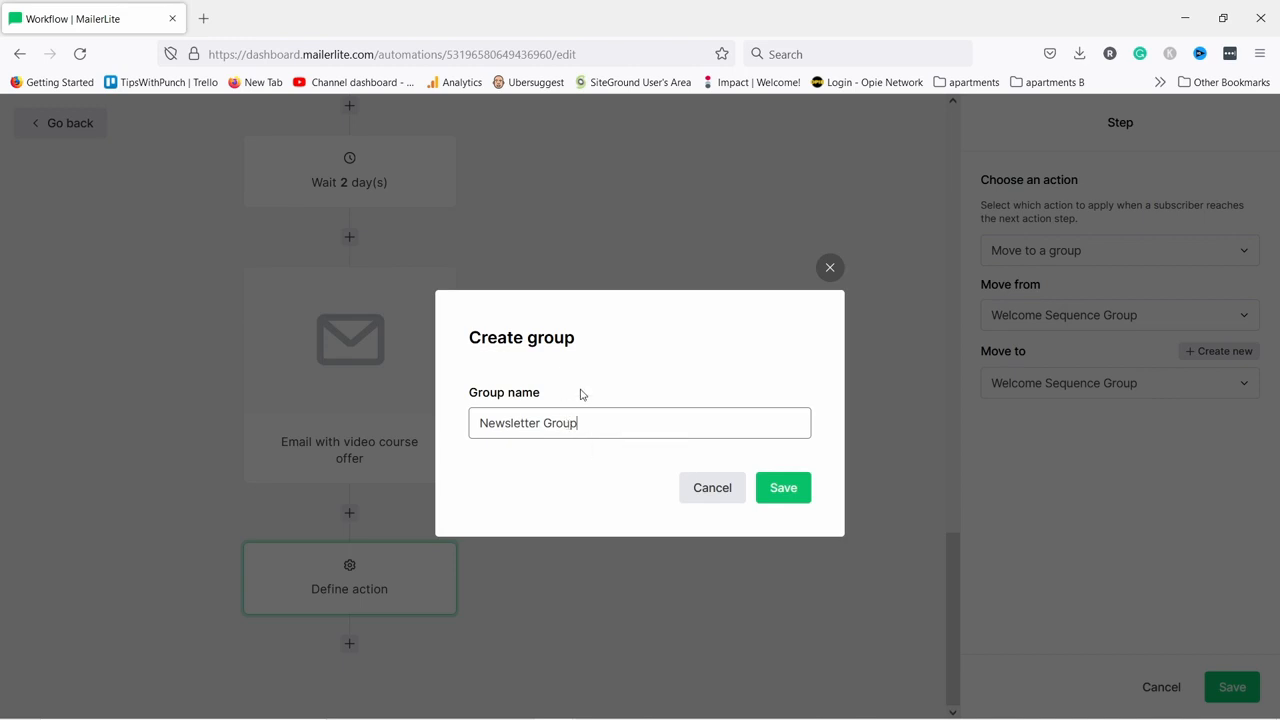
pyautogui.click(790, 489)
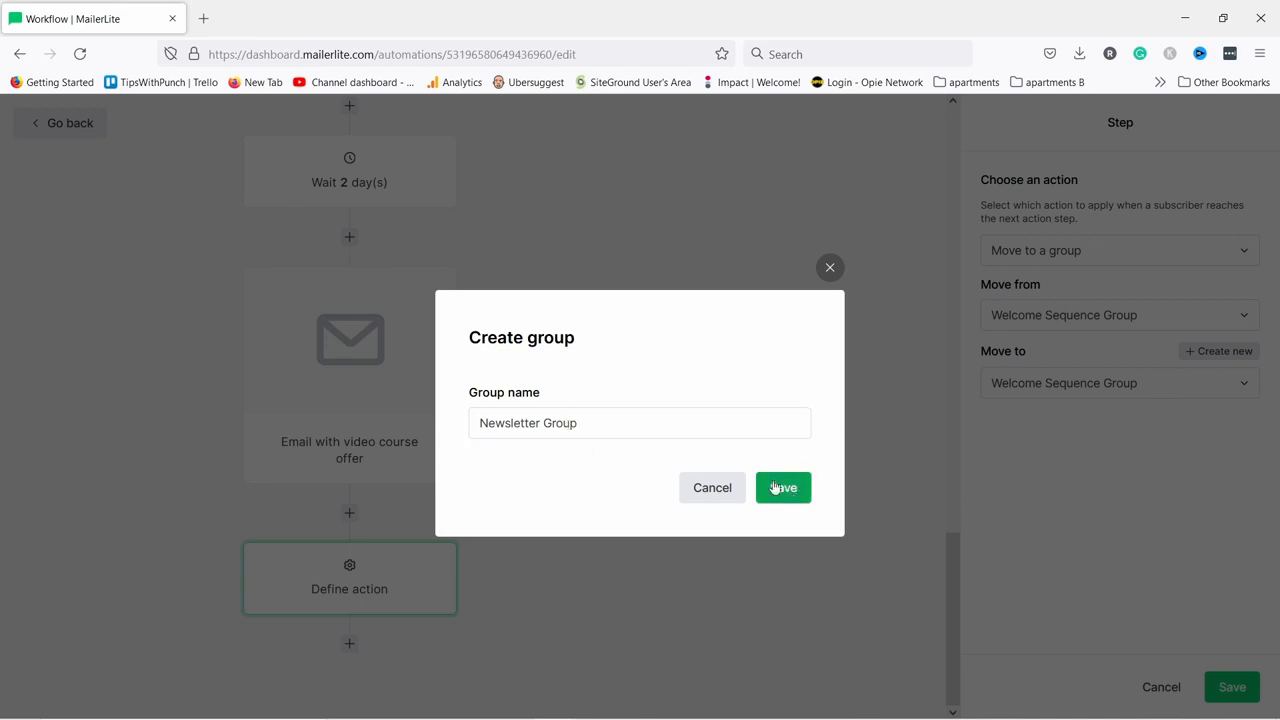
pyautogui.click(1033, 397)
pyautogui.click(1044, 355)
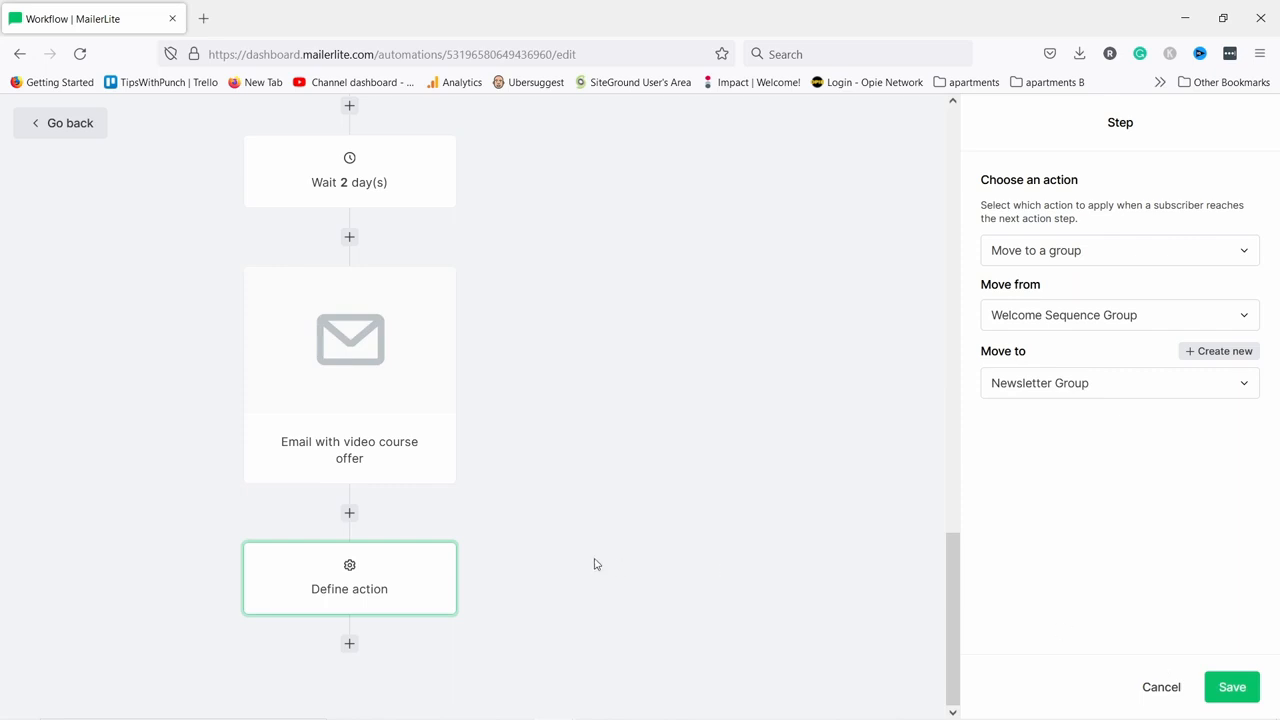
pyautogui.click(349, 643)
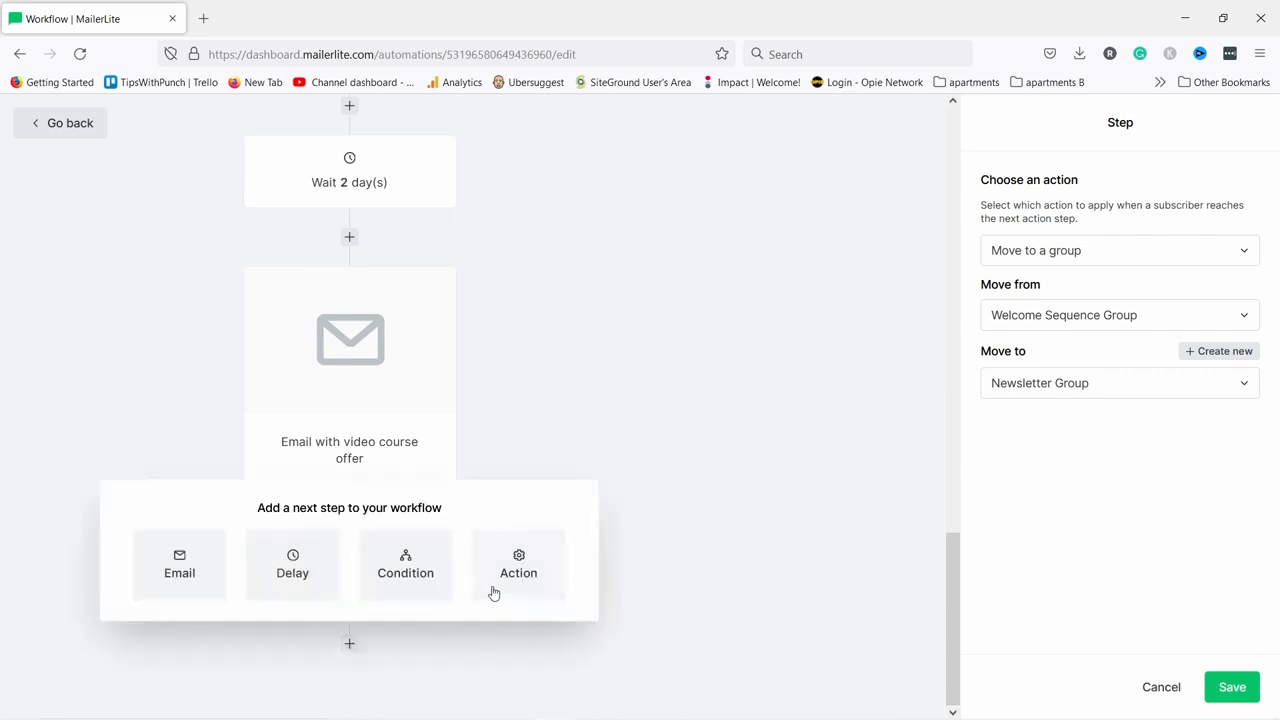
# Add an Update custom field action with a new Text custom field named 'interest'.
pyautogui.click(518, 565)
pyautogui.scroll(-2, 329, 600)
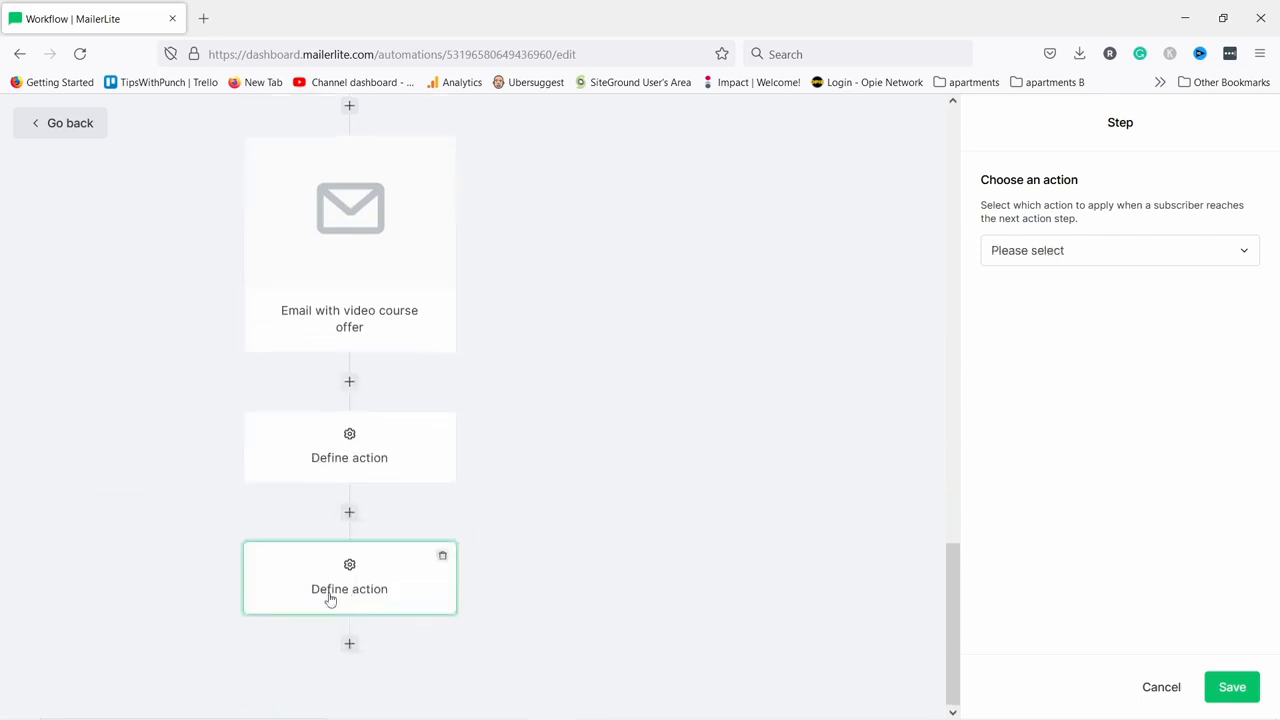
pyautogui.click(1045, 258)
pyautogui.click(1040, 295)
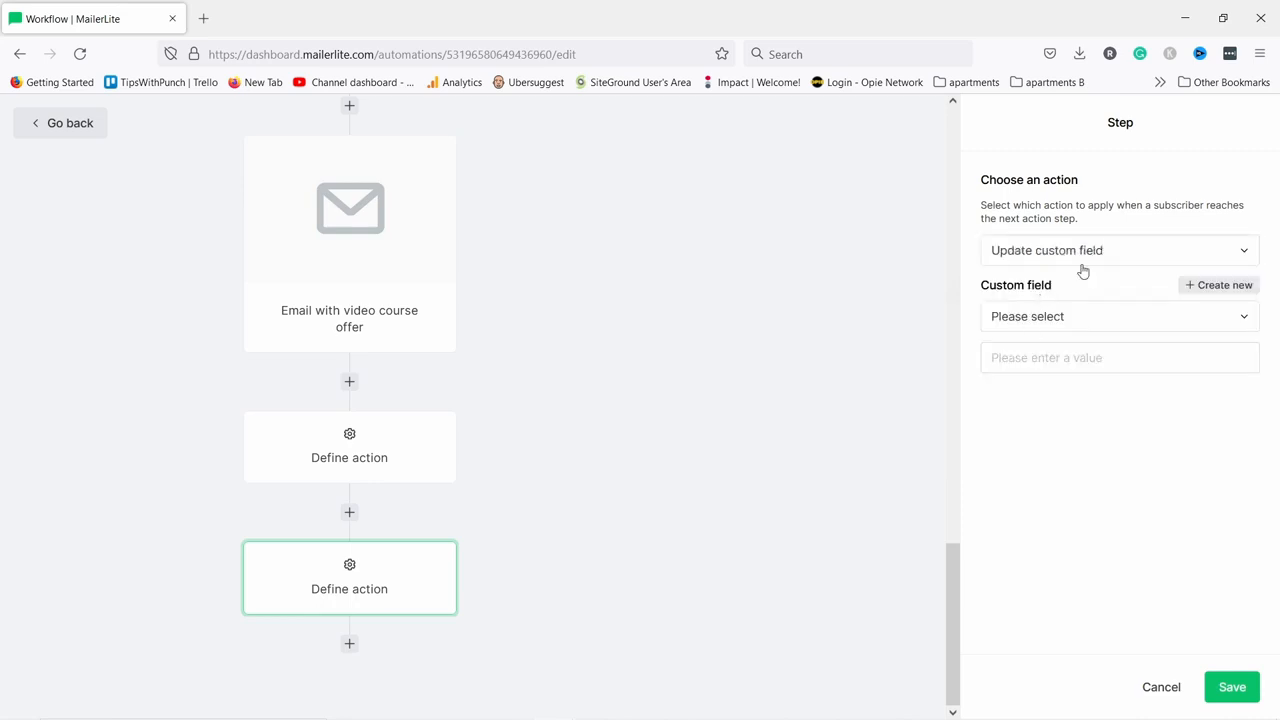
pyautogui.click(1055, 325)
pyautogui.click(1210, 287)
pyautogui.click(507, 394)
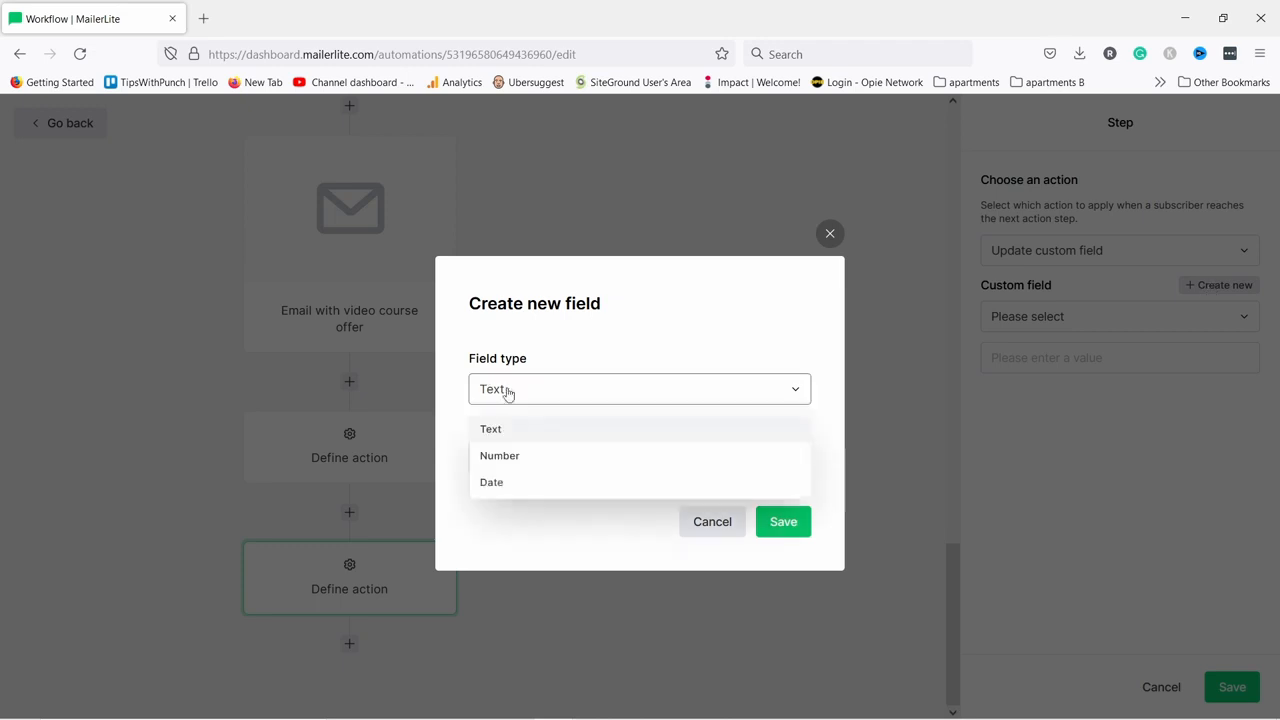
pyautogui.click(522, 432)
pyautogui.click(498, 459)
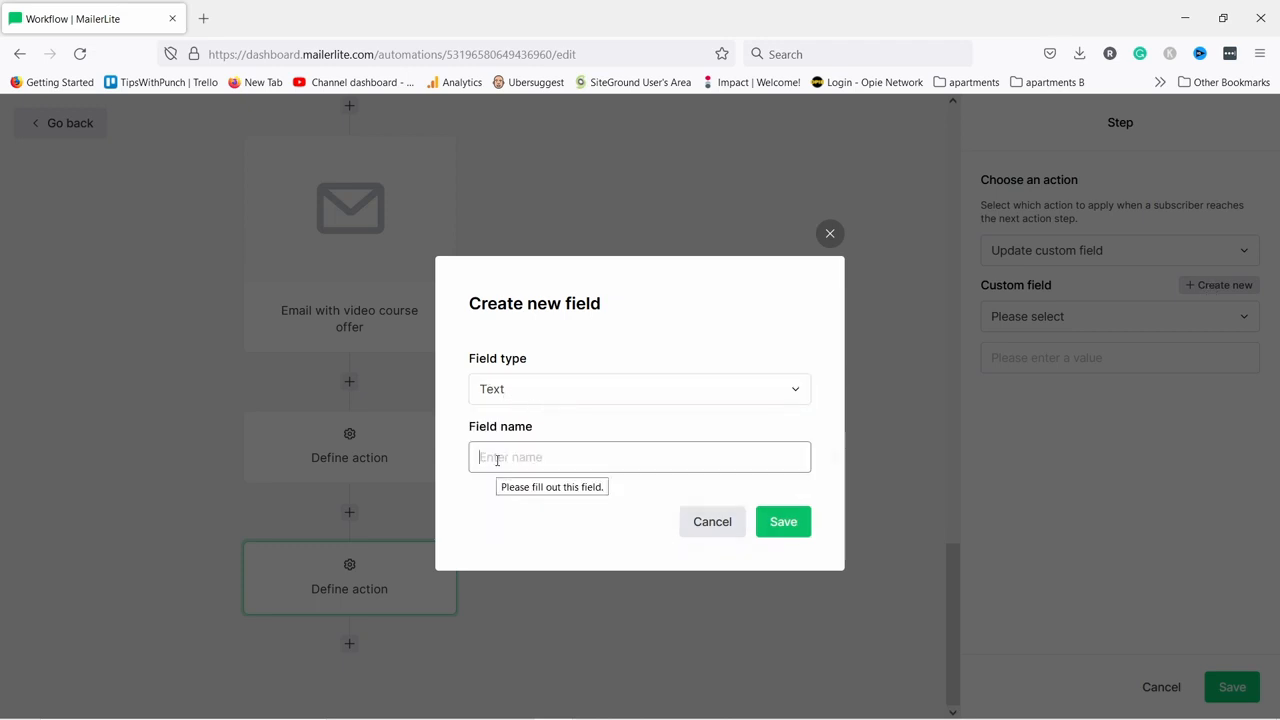
pyautogui.write('interest')
pyautogui.click(783, 521)
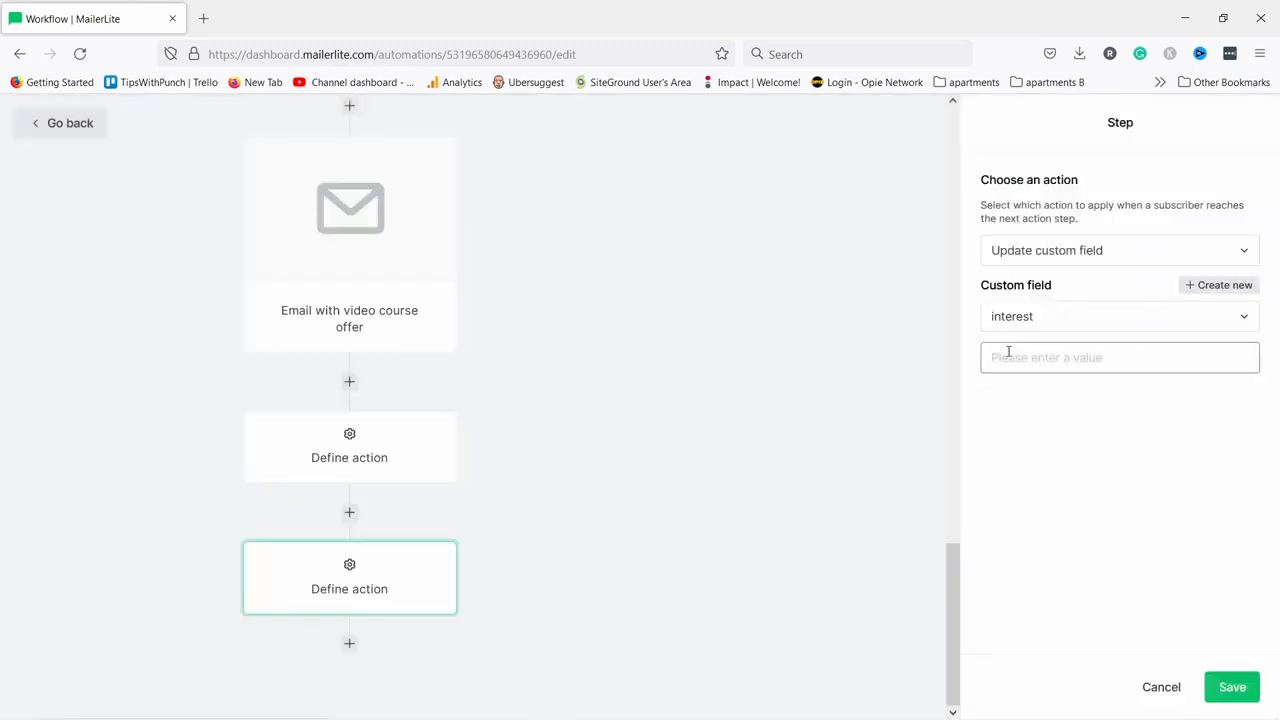
# Enter 'gaming' as the field value and go back to the Automations list.
pyautogui.write('gaming')
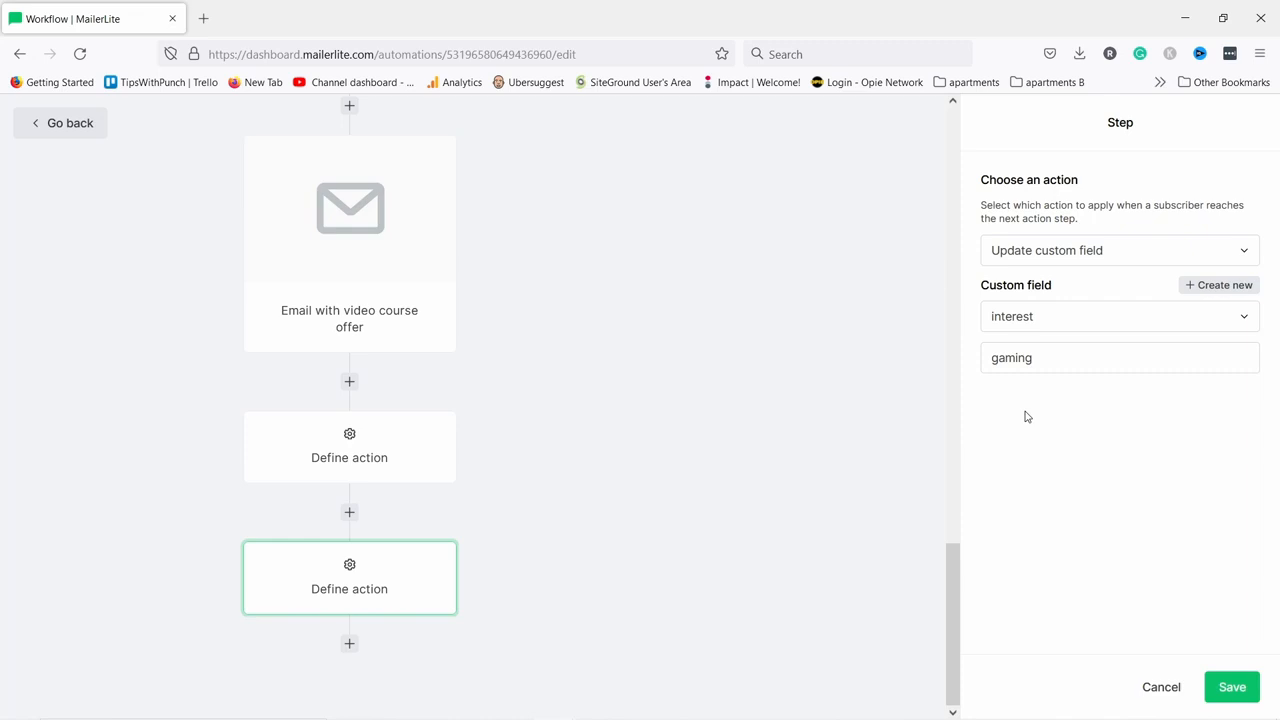
pyautogui.moveTo(1034, 358); pyautogui.dragTo(986, 372)
pyautogui.click(1001, 416)
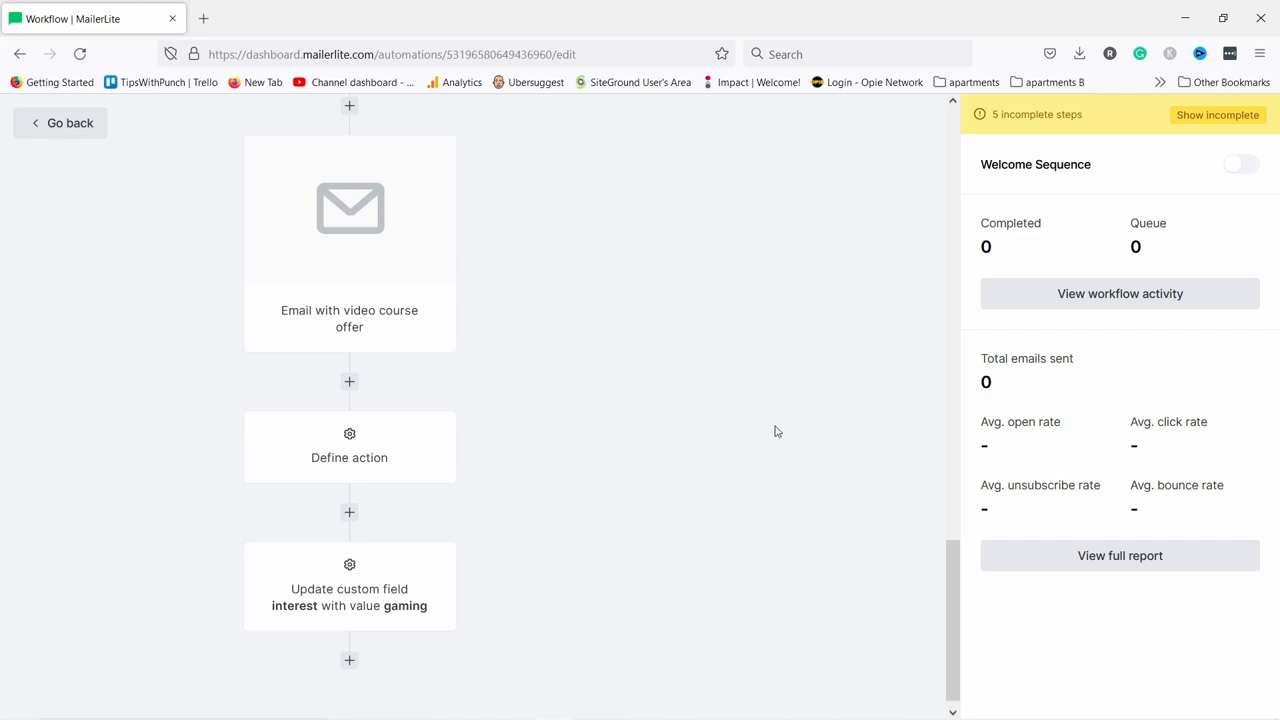
pyautogui.click(65, 123)
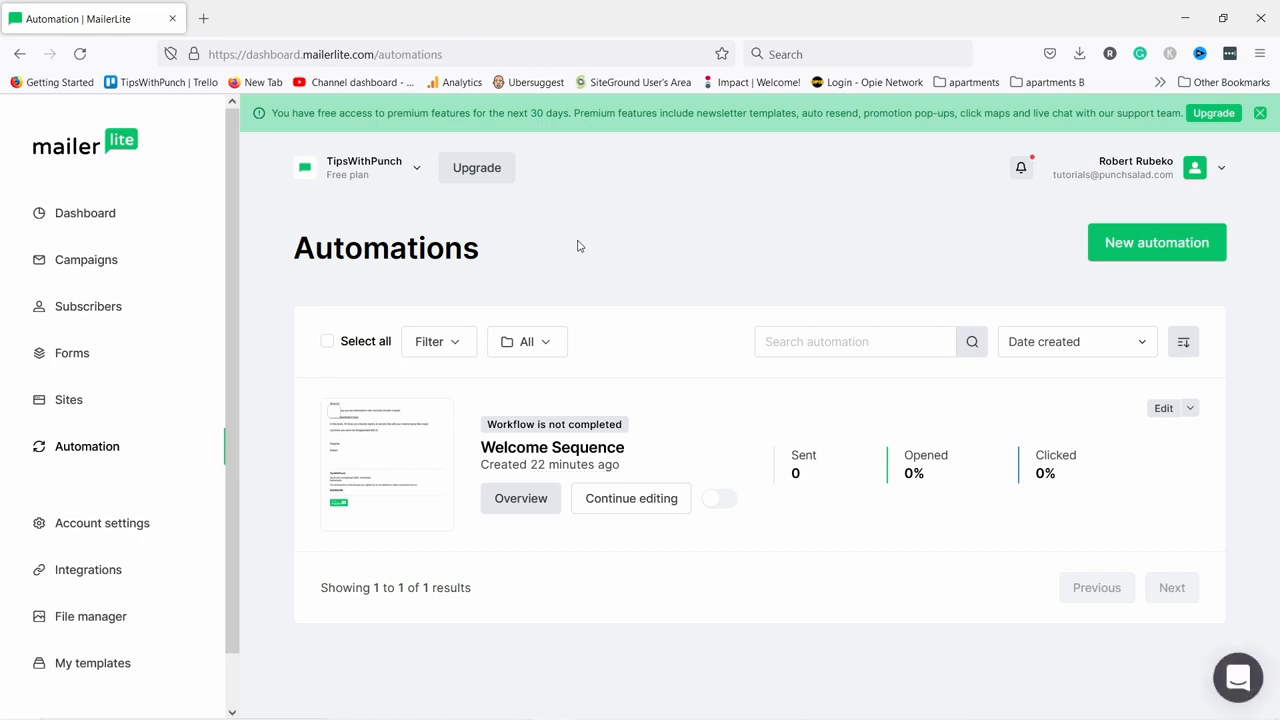
# Go to Campaigns and create one from the 'Create your first campaign' card.
pyautogui.click(99, 265)
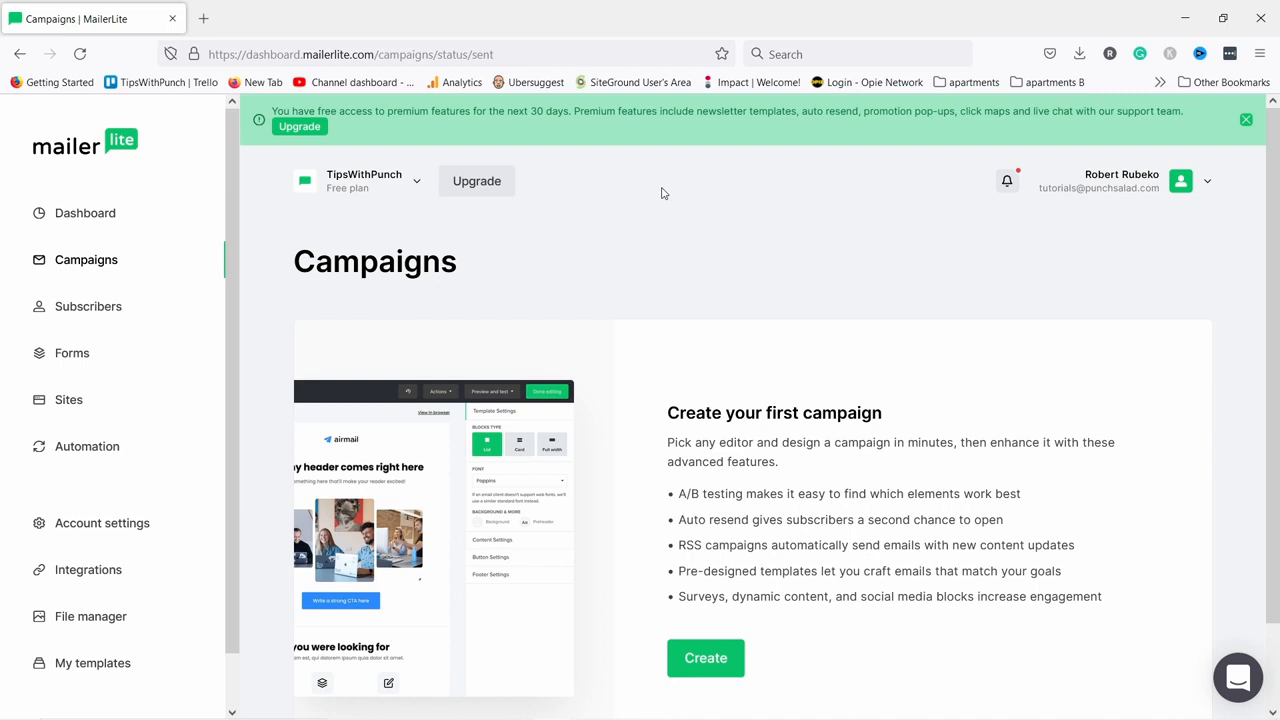
pyautogui.scroll(-2, 615, 275)
pyautogui.click(703, 566)
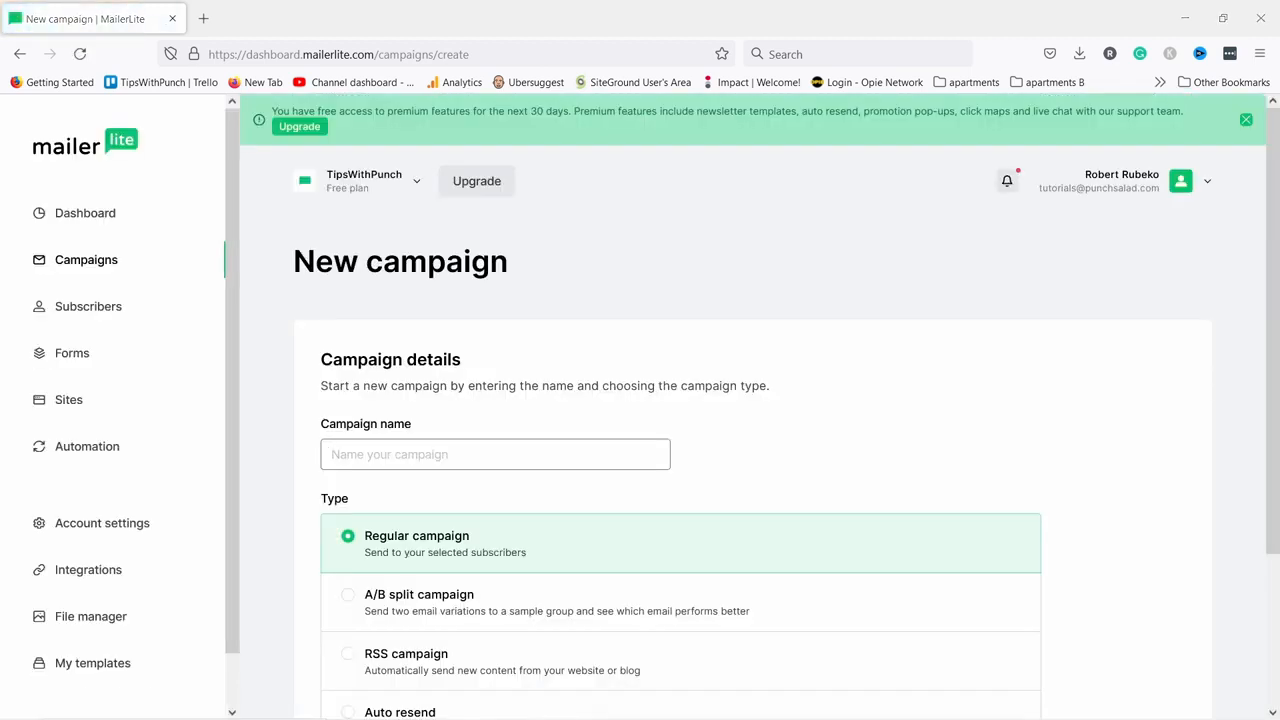
# Name the regular campaign '5 Tips on How to Be Natural On Camera' and save it.
pyautogui.click(433, 453)
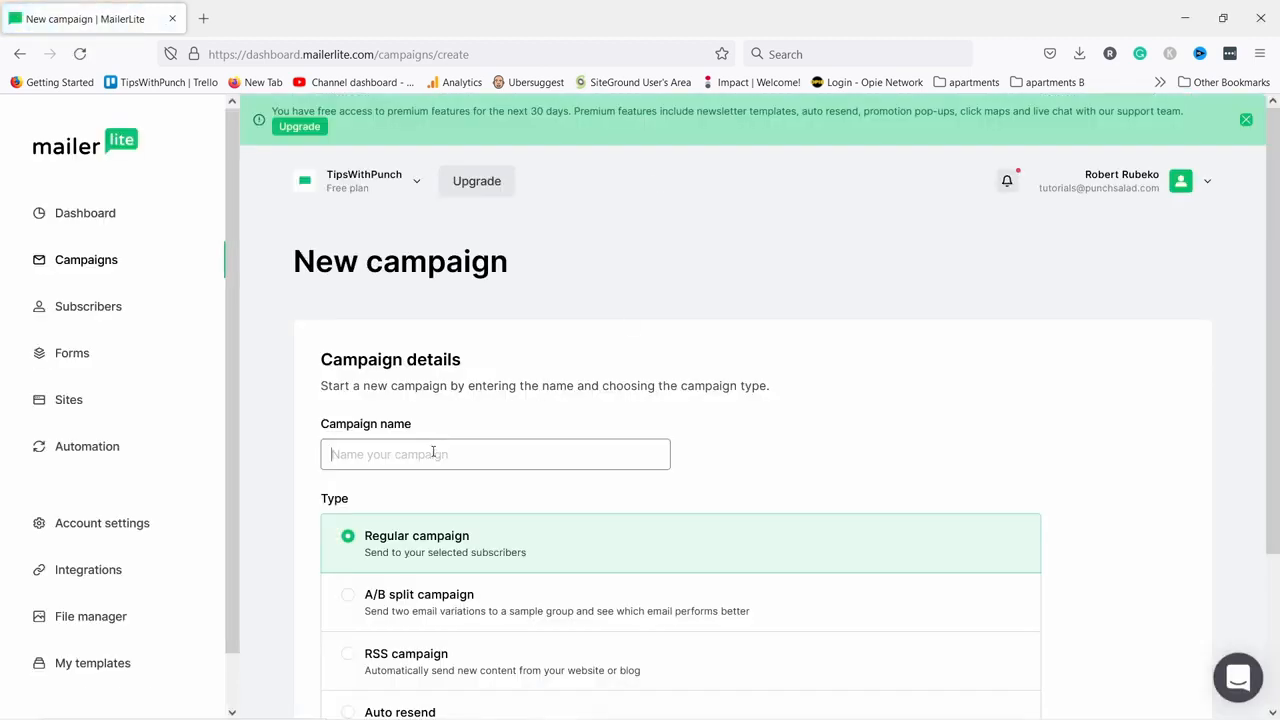
pyautogui.write('5 Tips on How to Be Natural On Camera')
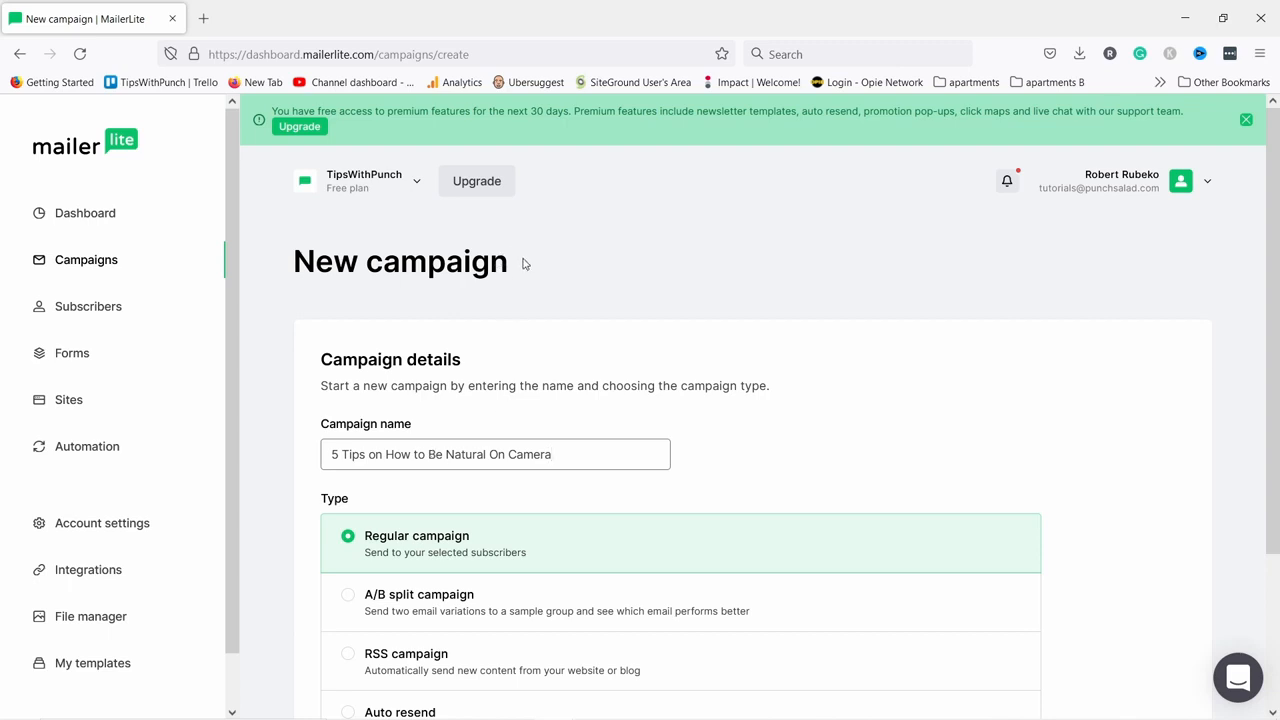
pyautogui.scroll(-1, 535, 285)
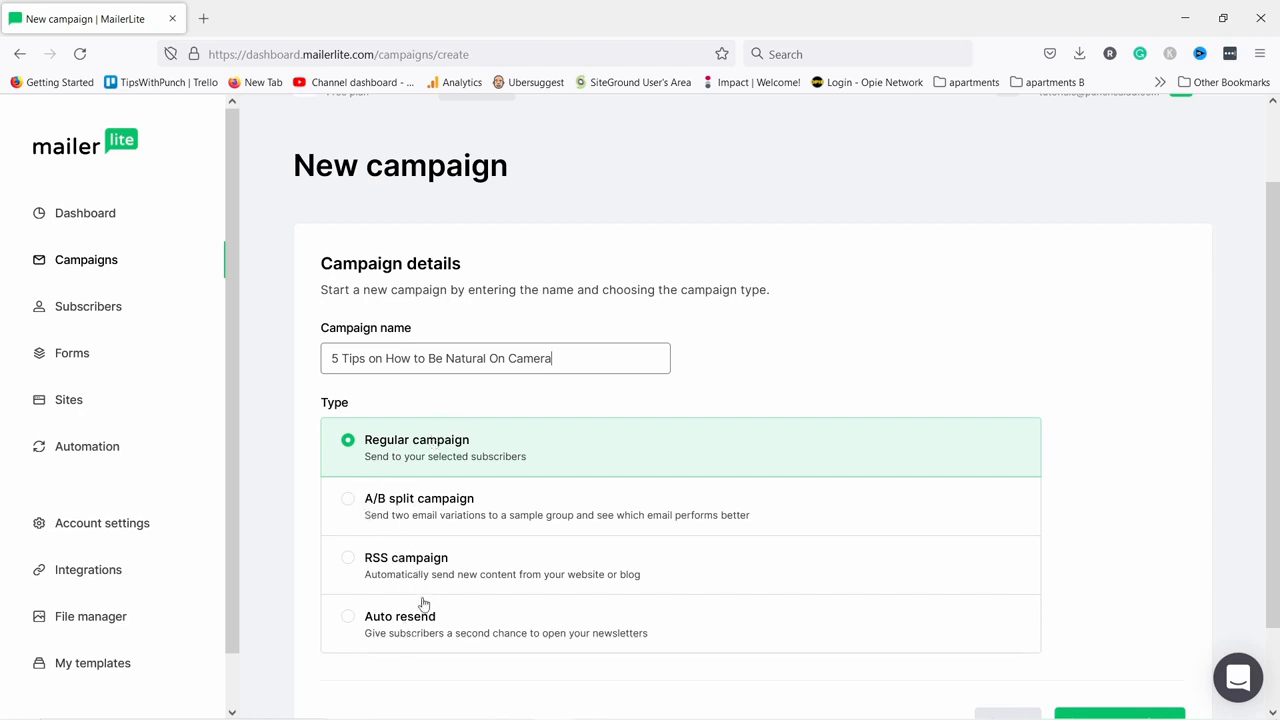
pyautogui.scroll(-1, 533, 599)
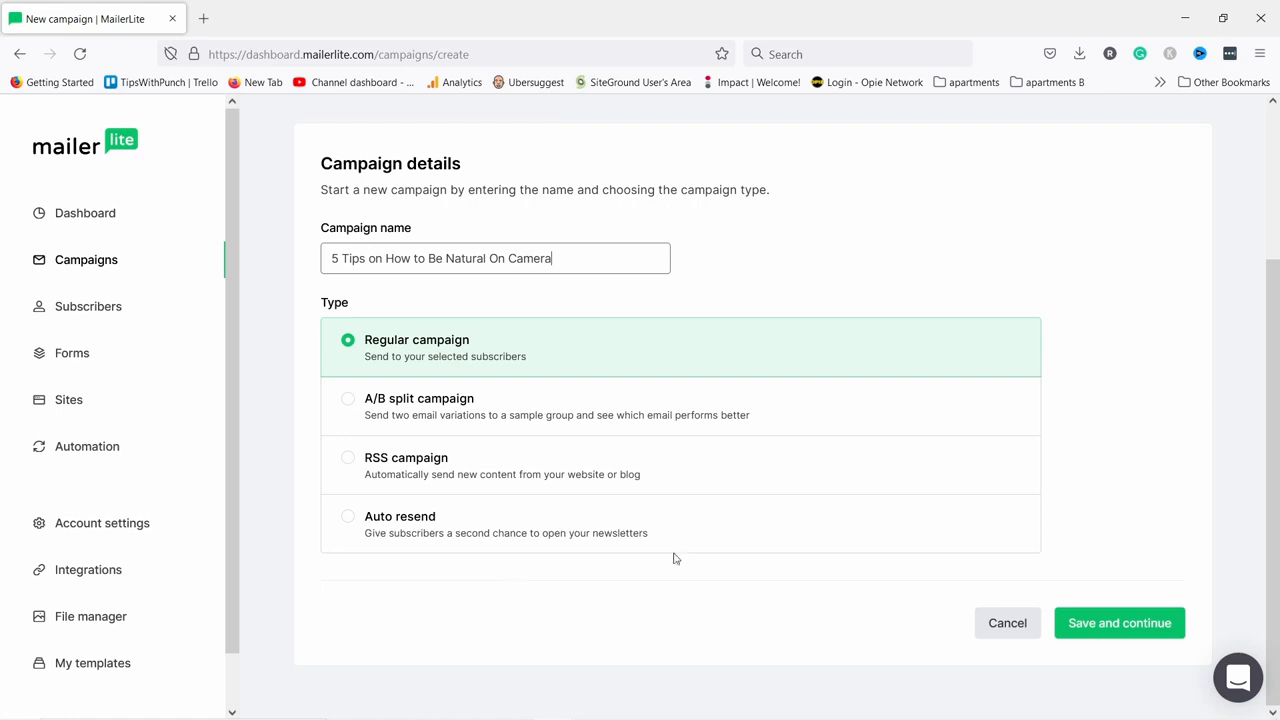
pyautogui.click(1093, 619)
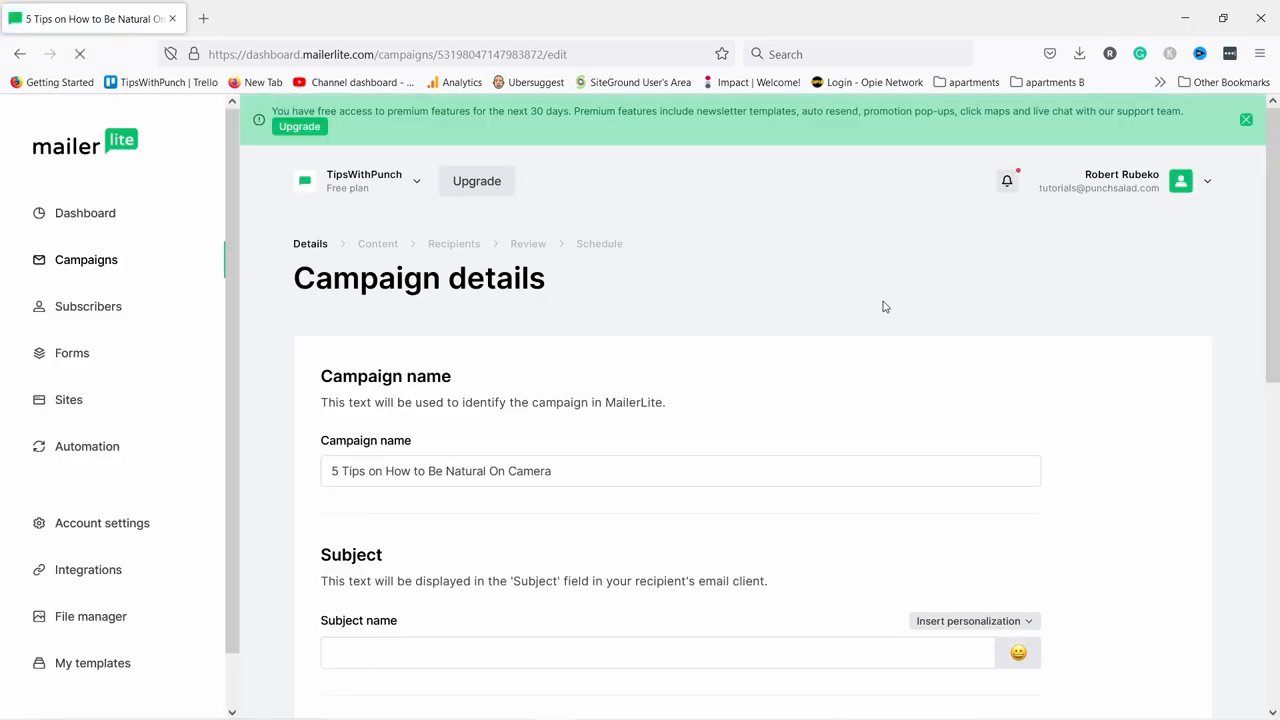
# Set the subject to the campaign title followed by a video camera emoji.
pyautogui.click(369, 558)
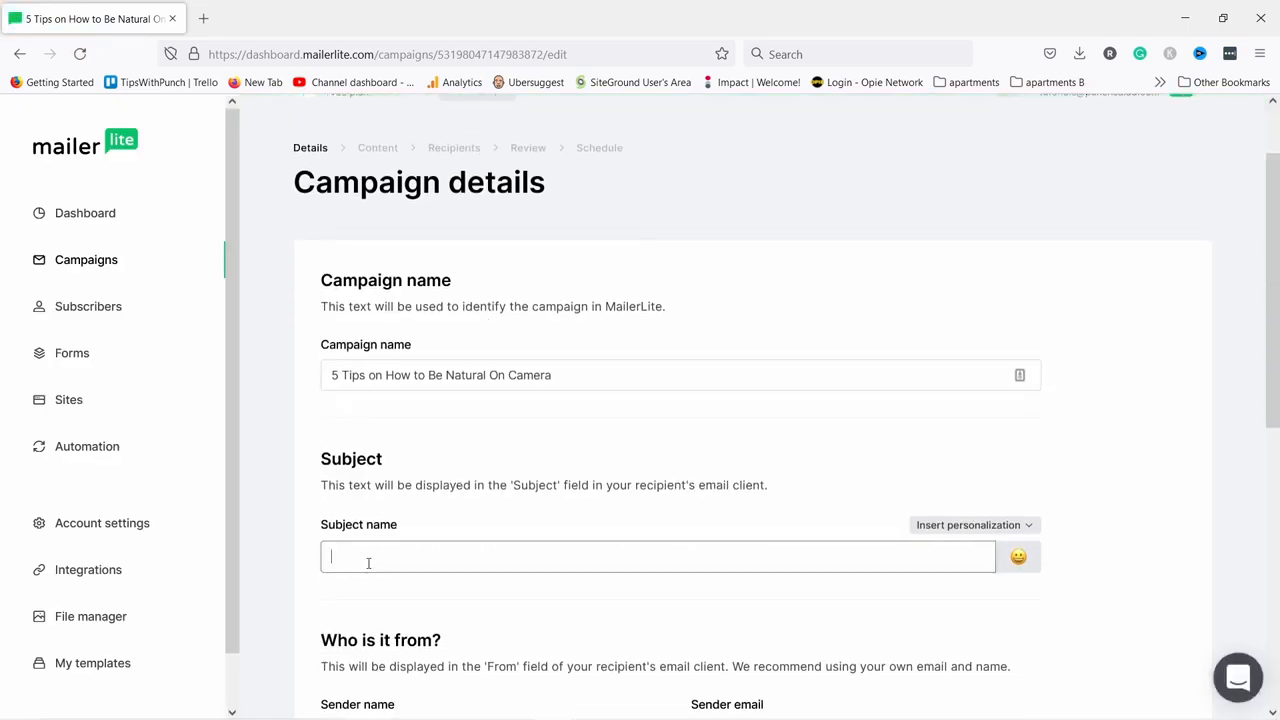
pyautogui.write('5 Tips on How to Be Natural On Camera')
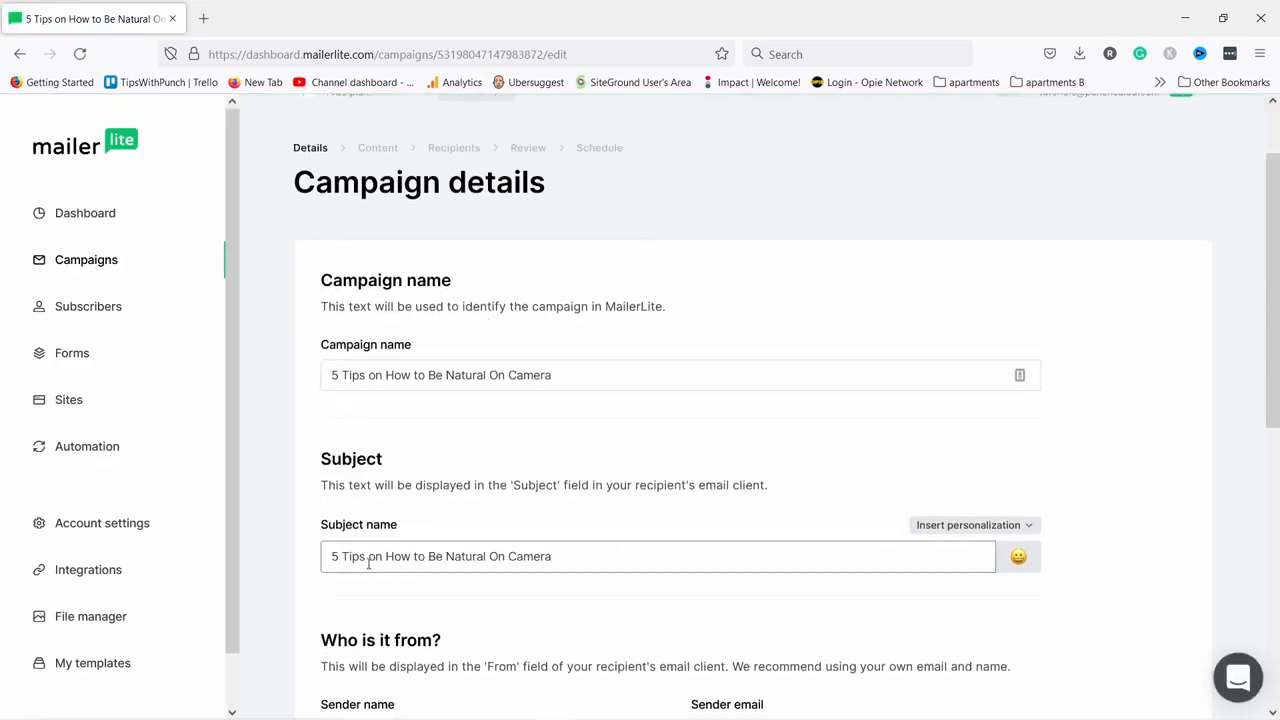
pyautogui.click(1018, 558)
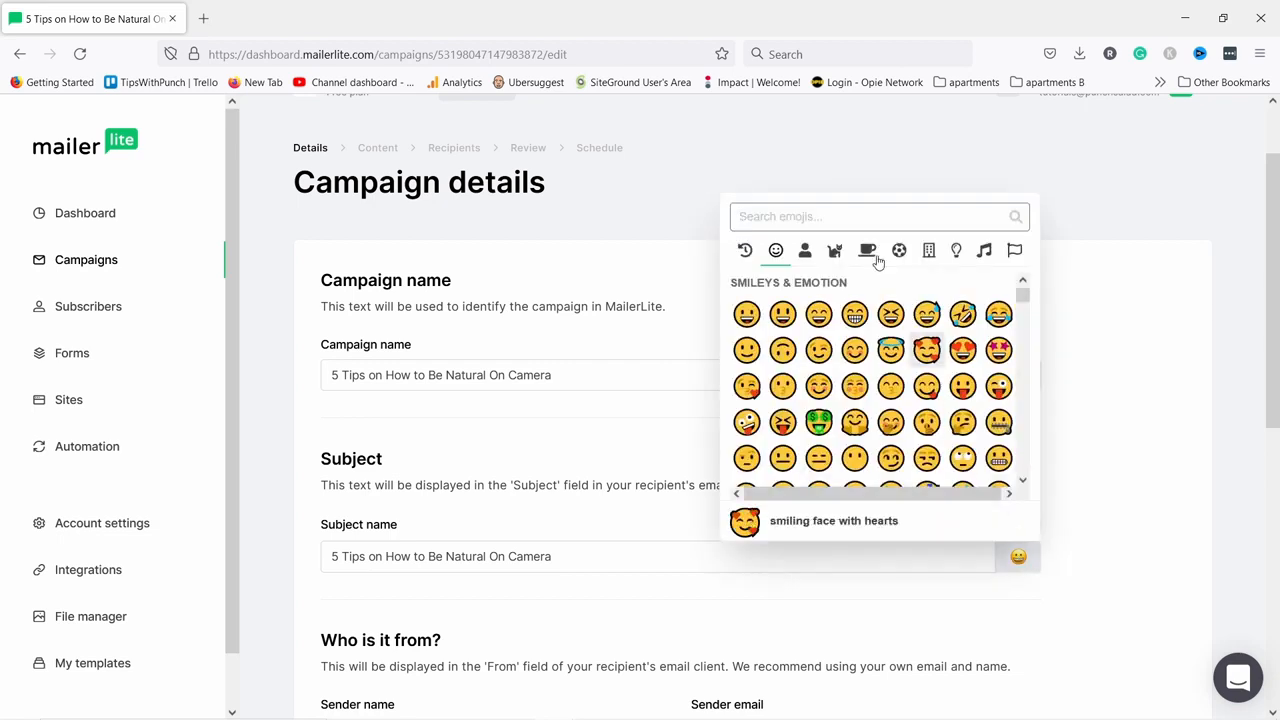
pyautogui.write('camera')
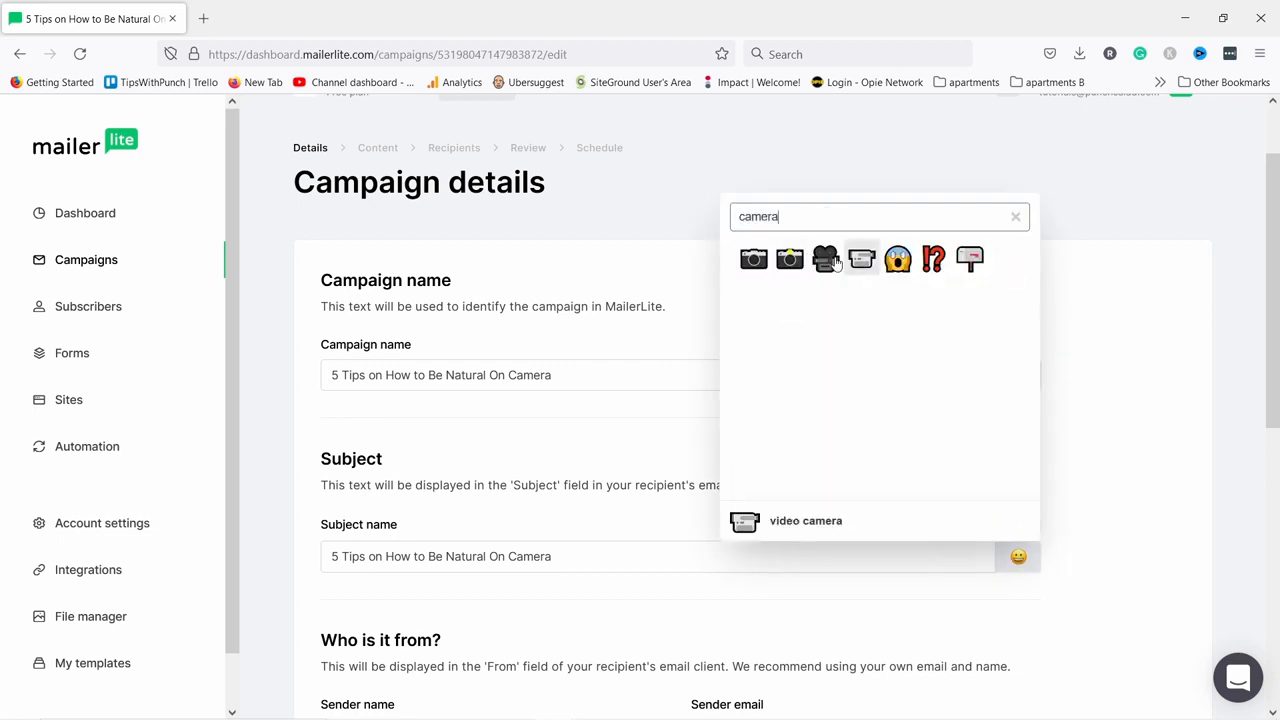
pyautogui.click(836, 262)
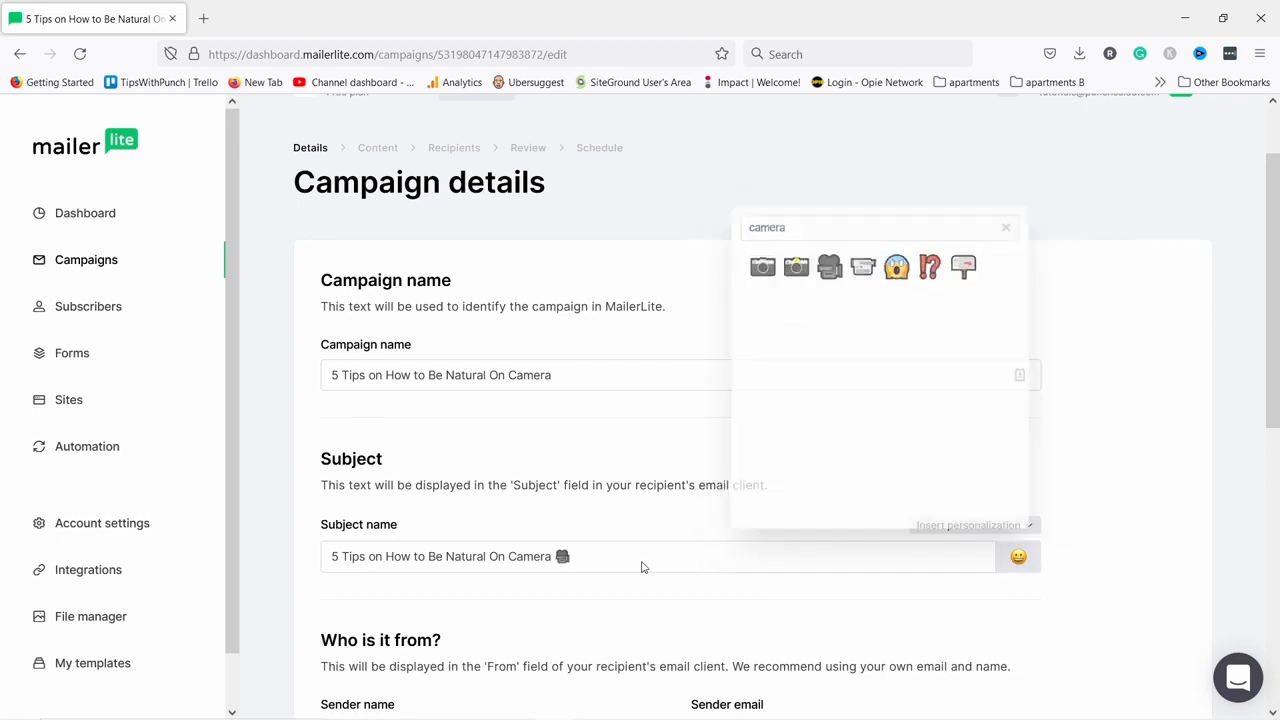
# Enable UTM tags and continue to the email content step.
pyautogui.scroll(-1, 1077, 475)
pyautogui.scroll(-2, 1130, 410)
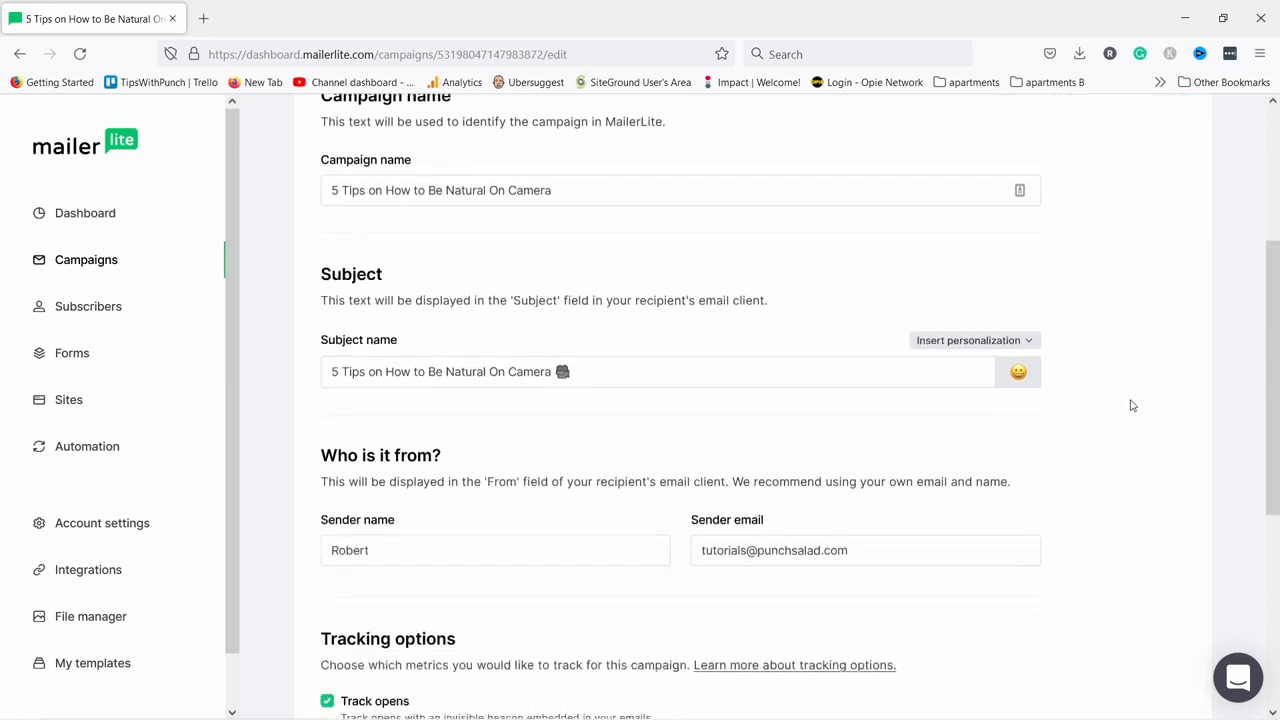
pyautogui.scroll(-1, 1128, 403)
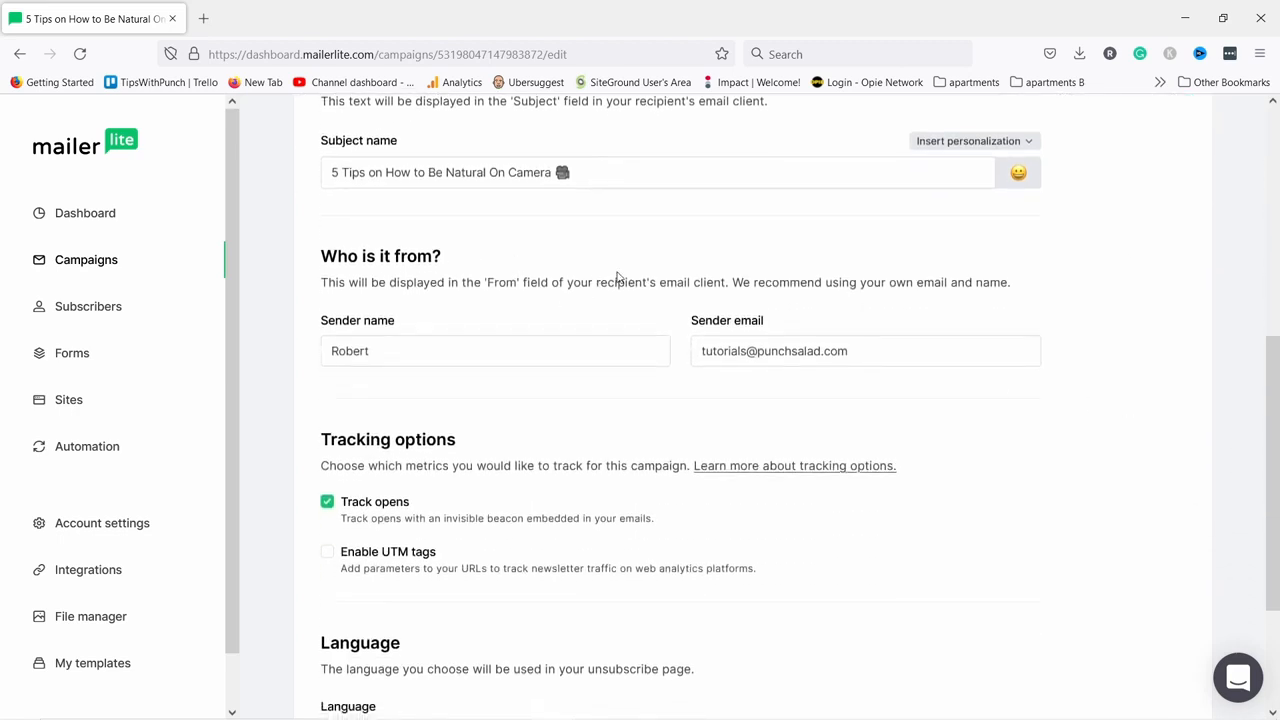
pyautogui.scroll(-1, 412, 427)
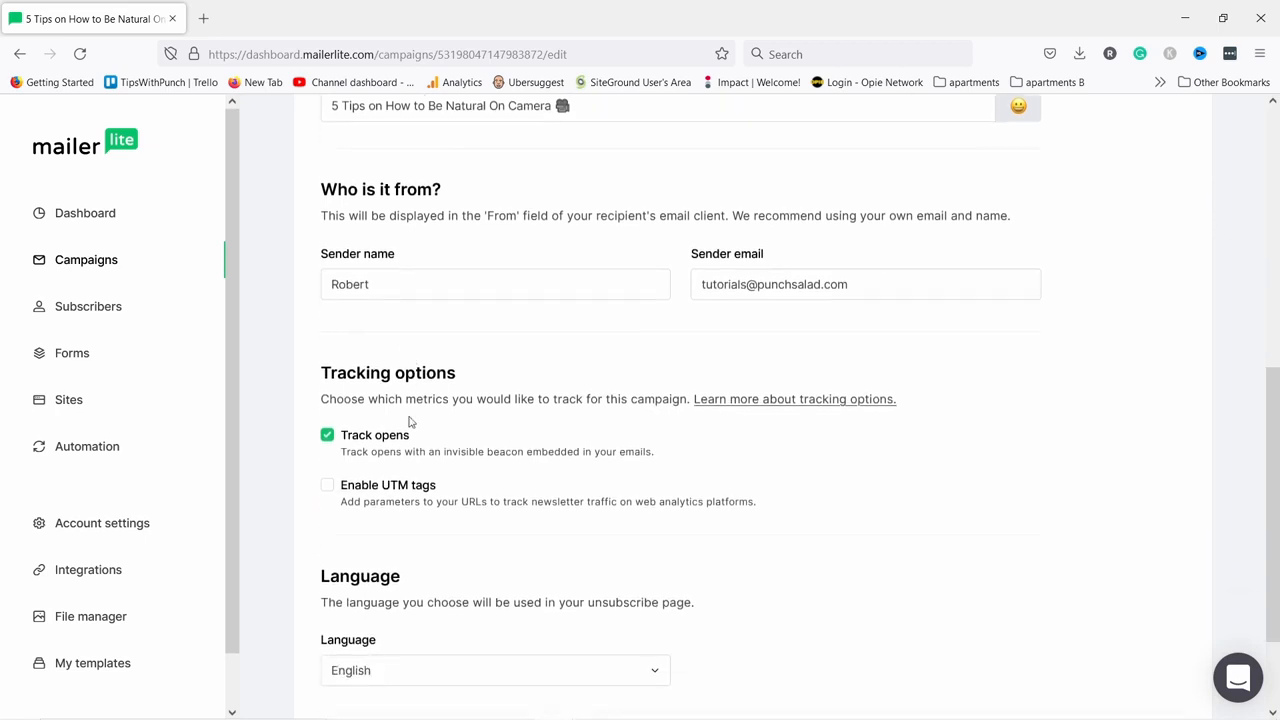
pyautogui.click(327, 456)
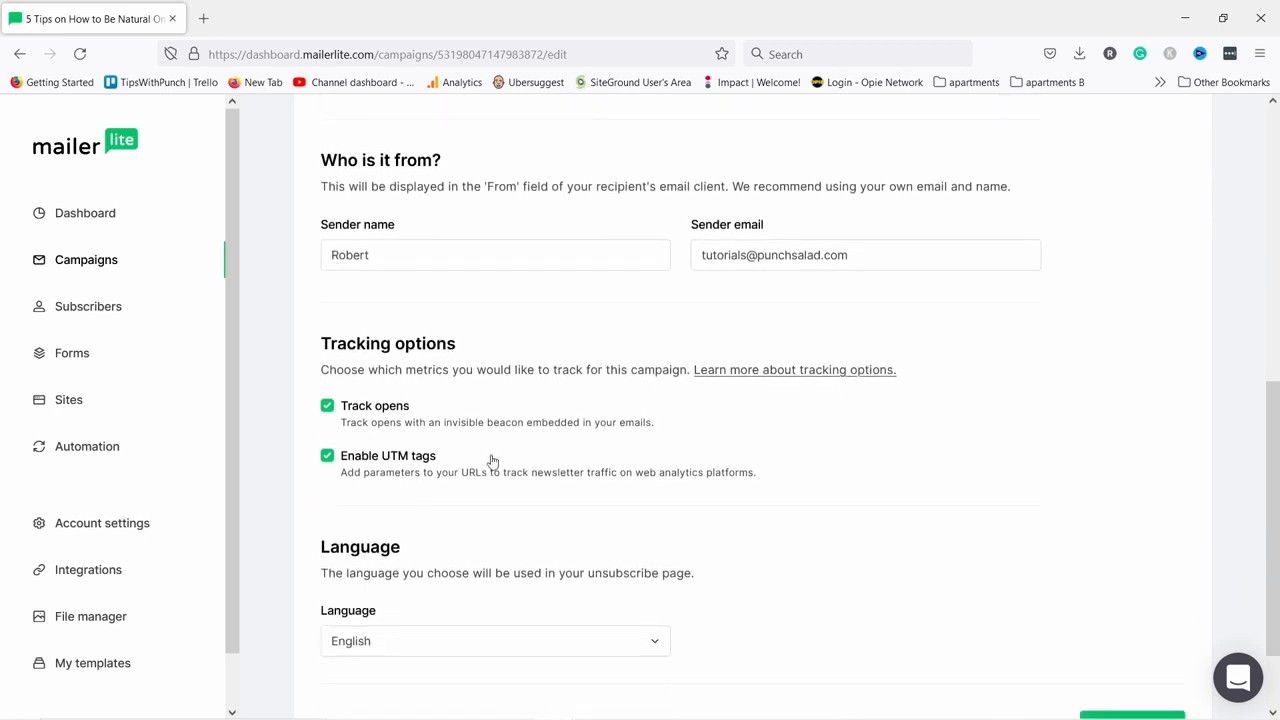
pyautogui.scroll(-1, 520, 450)
pyautogui.click(1116, 622)
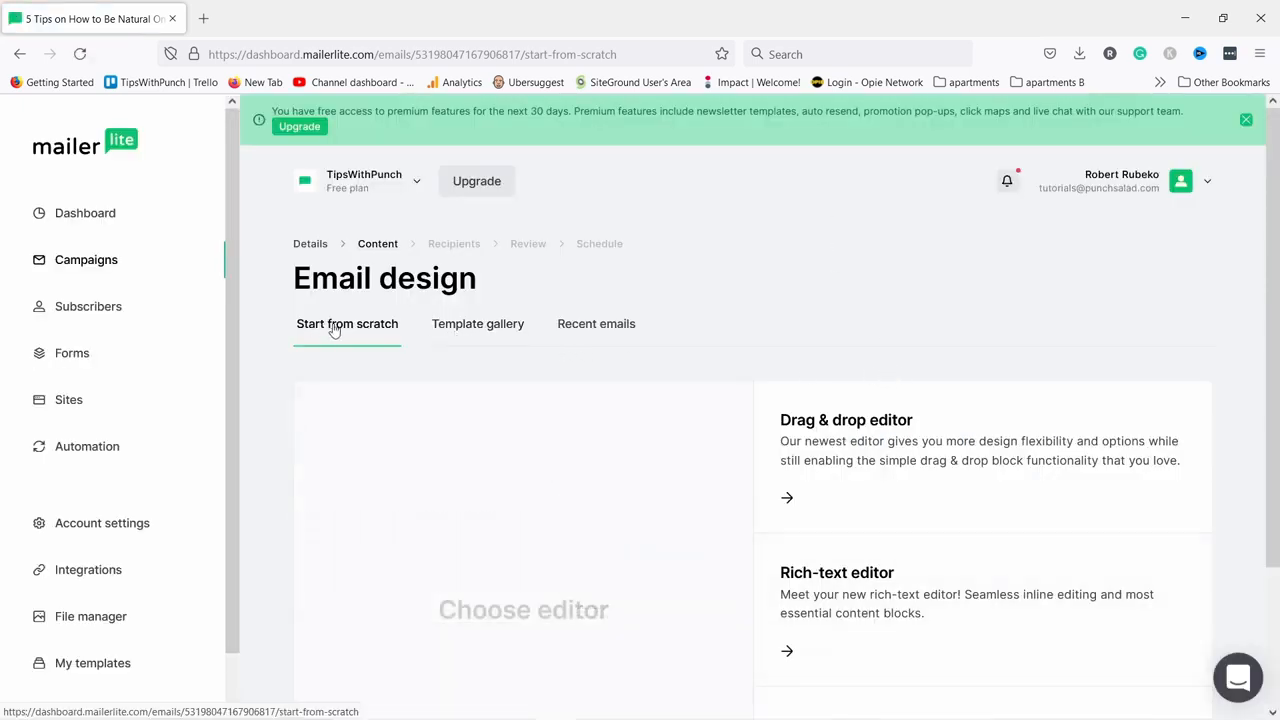
# Choose the Rich-text editor for the campaign email.
pyautogui.scroll(-3, 820, 303)
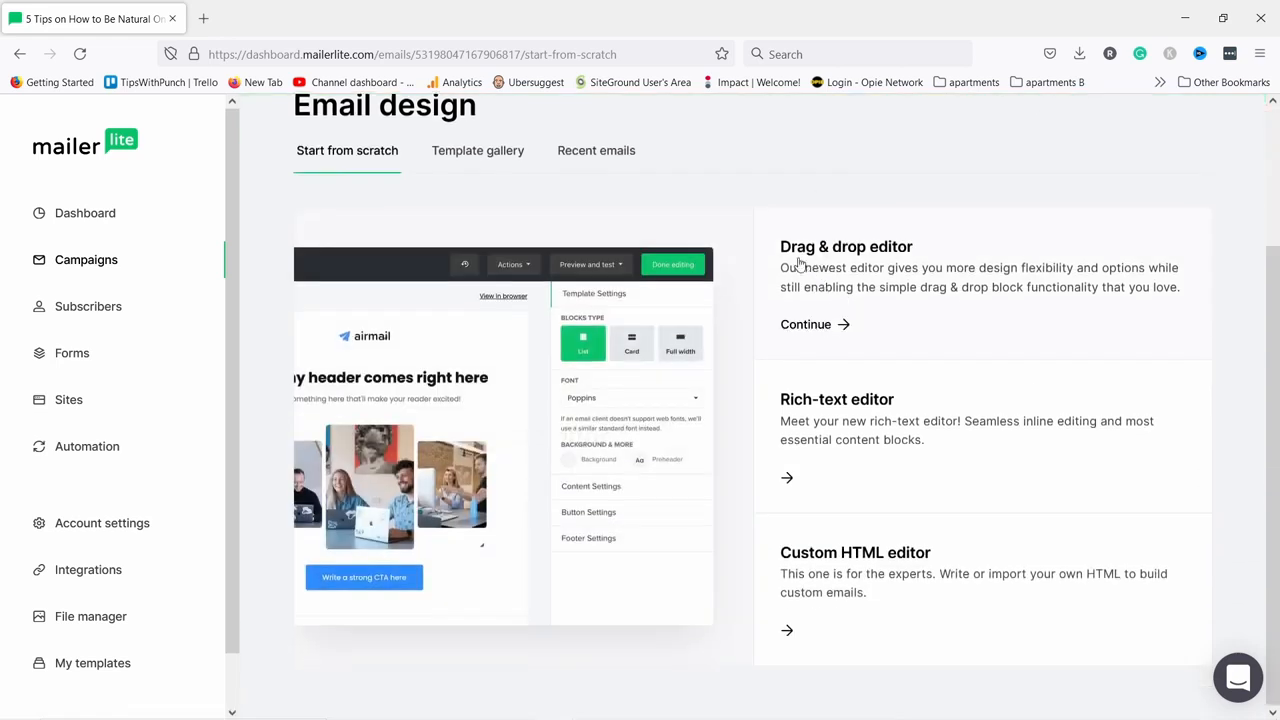
pyautogui.moveTo(946, 380)
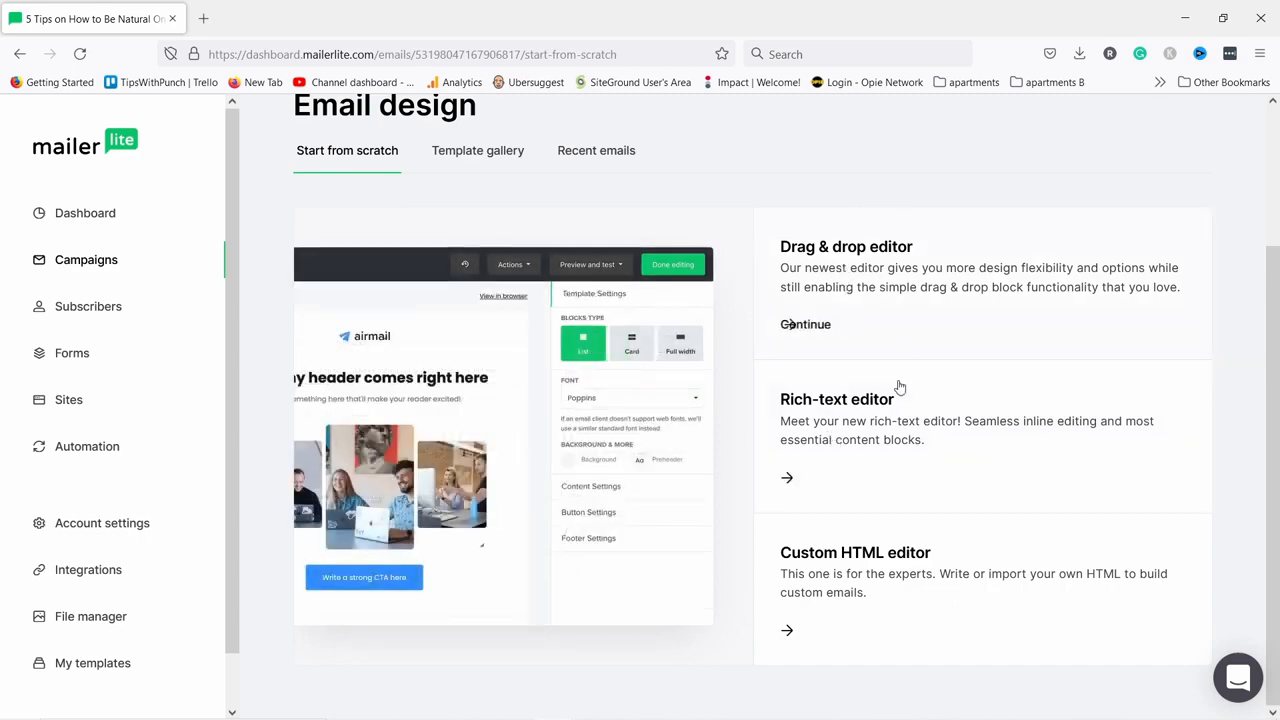
pyautogui.click(813, 481)
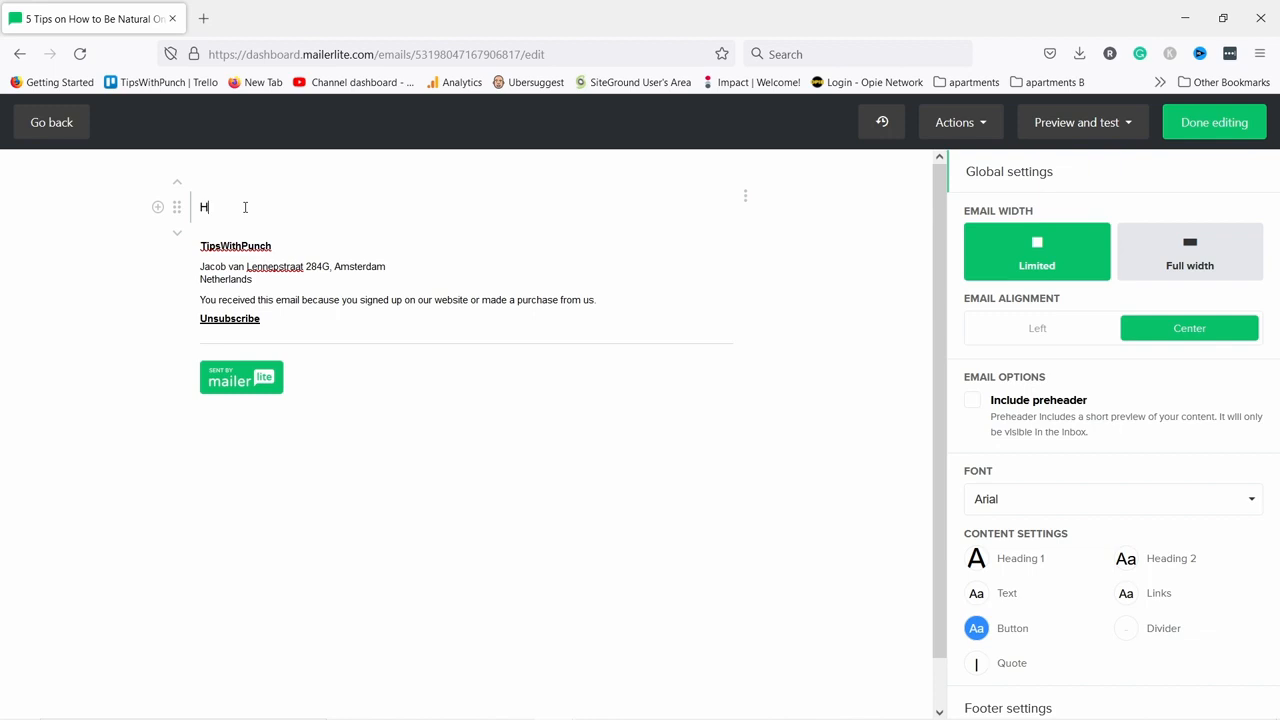
# Remove the typed 'Hi' greeting, keep the placeholder body unchanged, and finish editing.
pyautogui.moveTo(244, 200); pyautogui.dragTo(176, 205)
pyautogui.press('BackSpace')
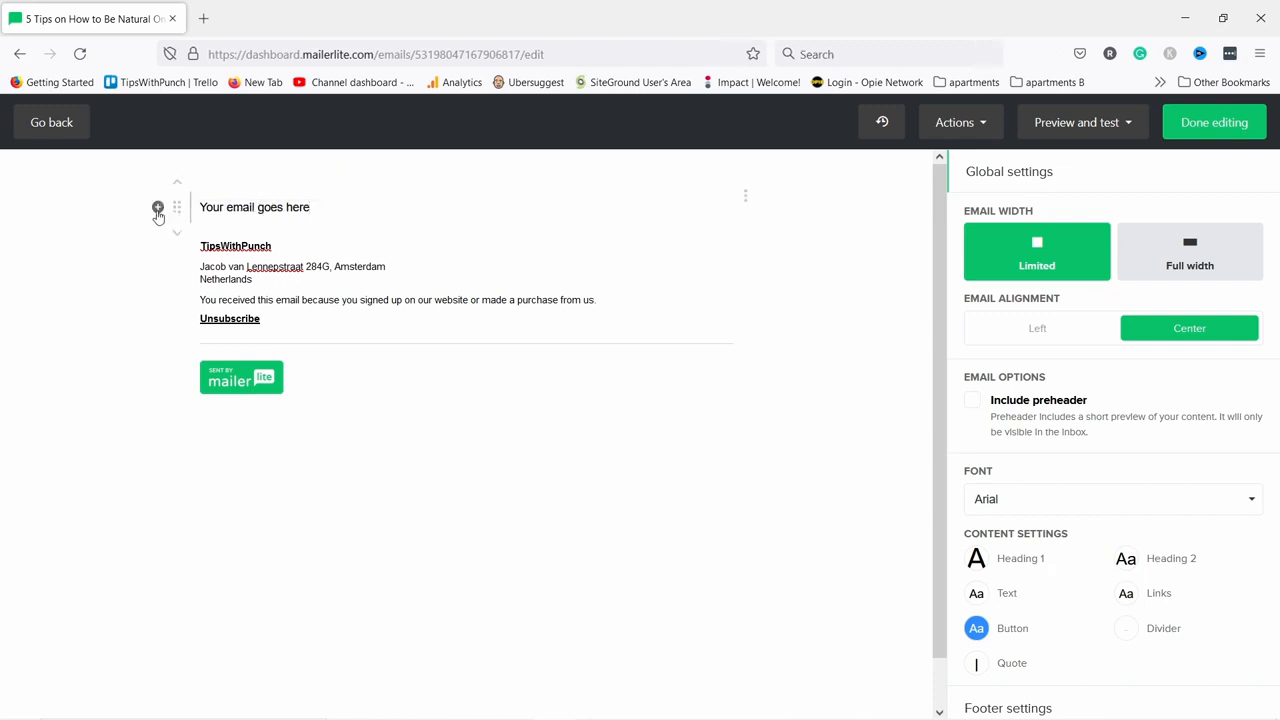
pyautogui.click(318, 210)
pyautogui.press('Return')
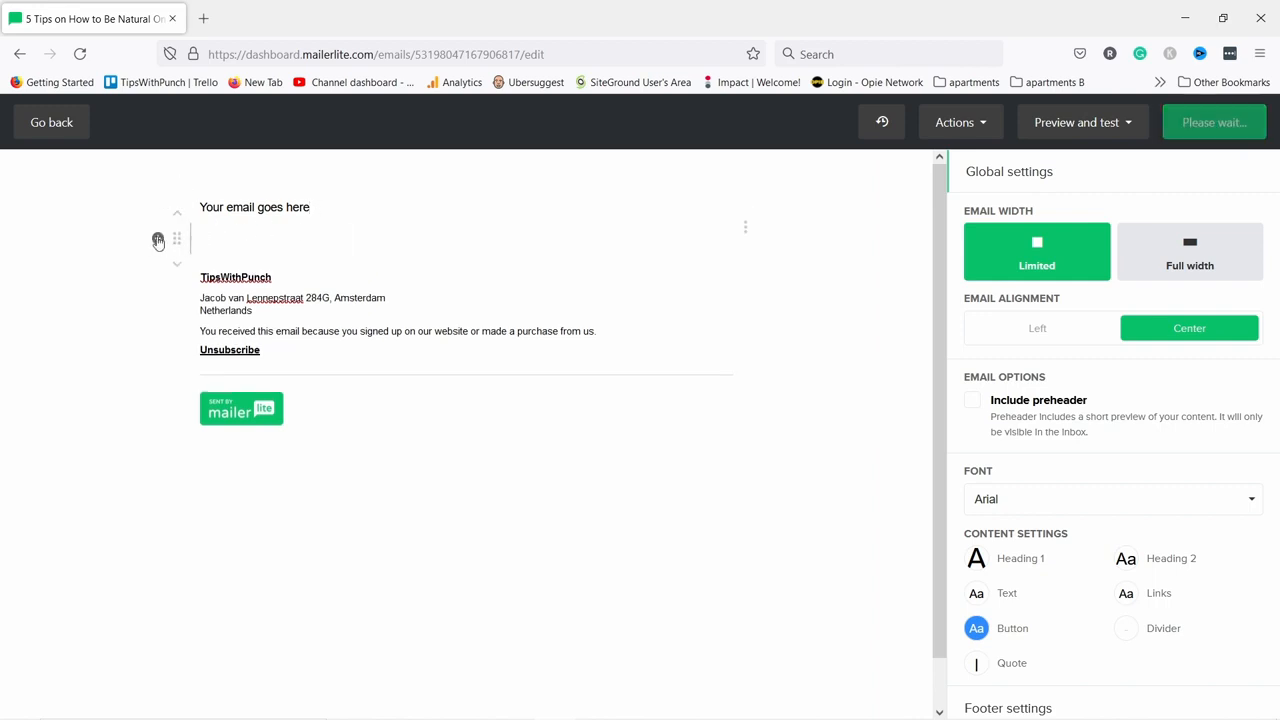
pyautogui.click(158, 240)
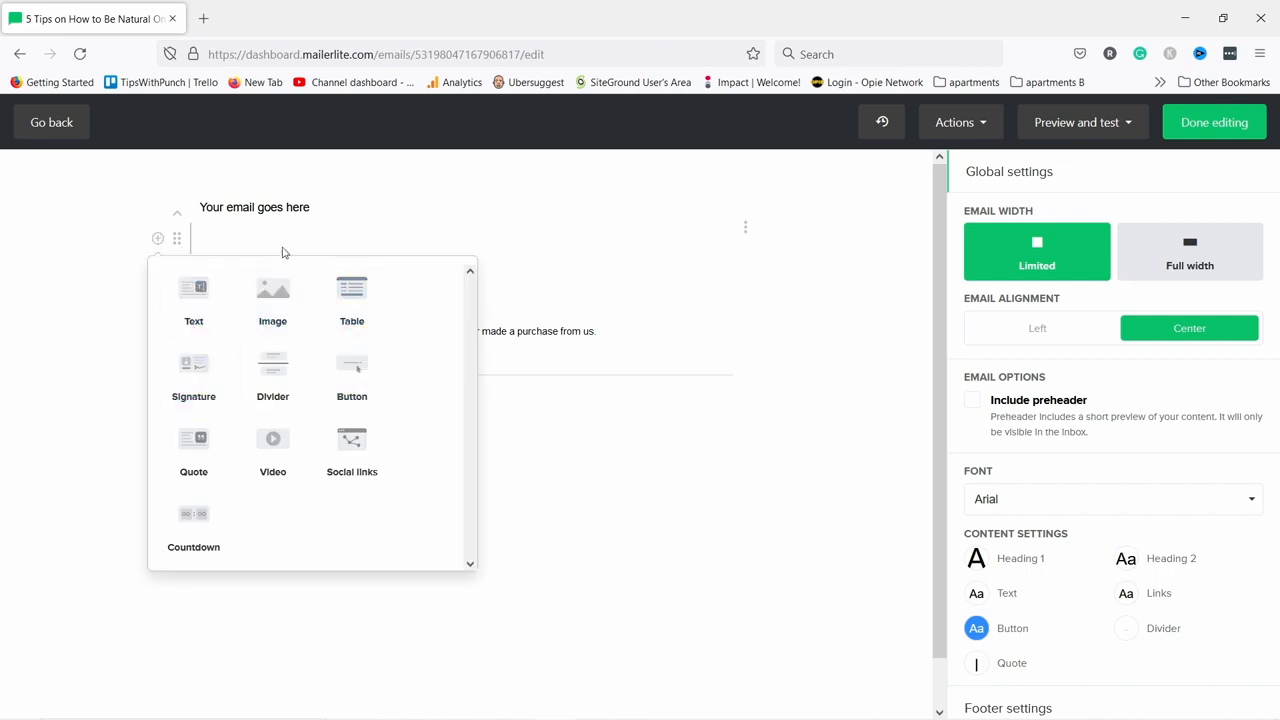
pyautogui.click(410, 245)
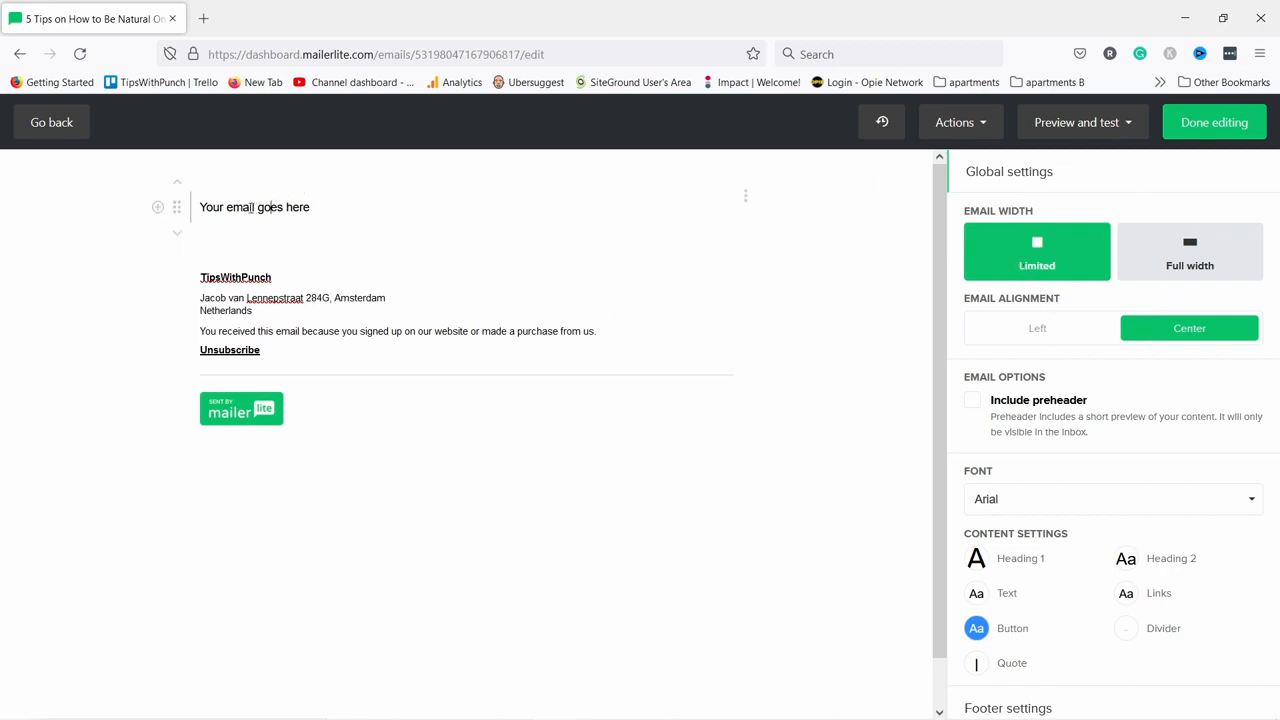
pyautogui.doubleClick(230, 206)
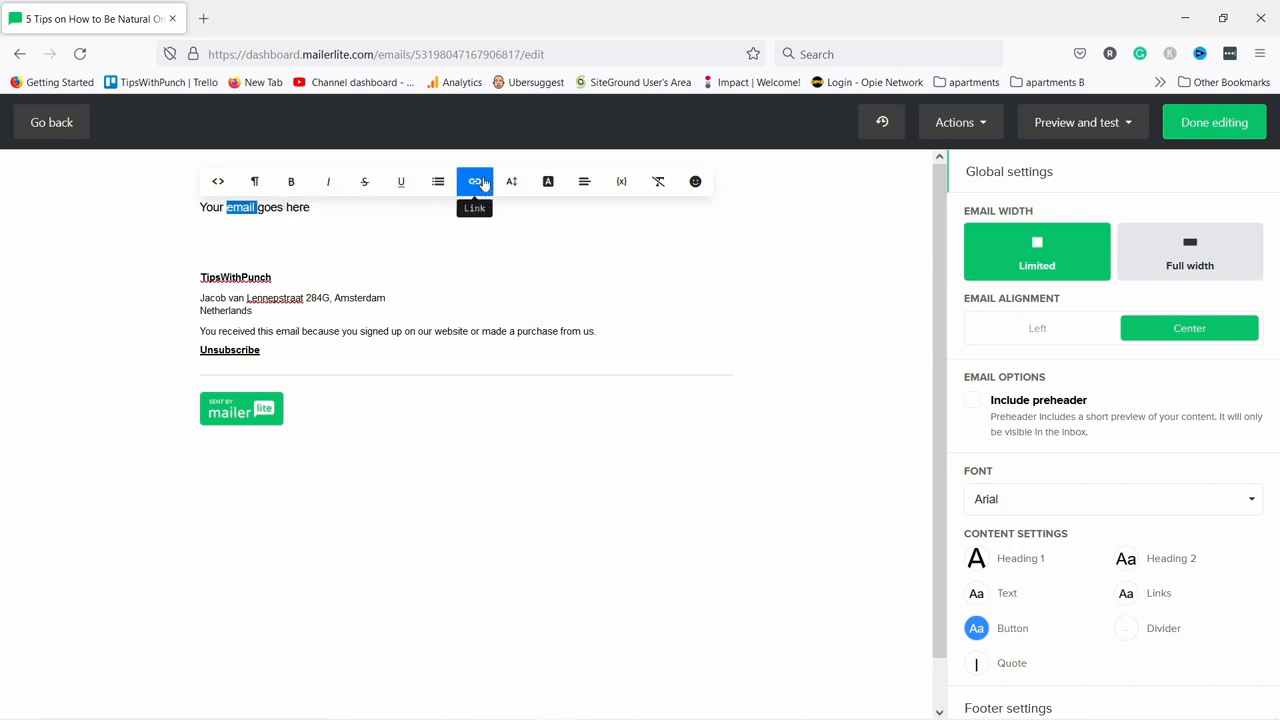
pyautogui.click(239, 228)
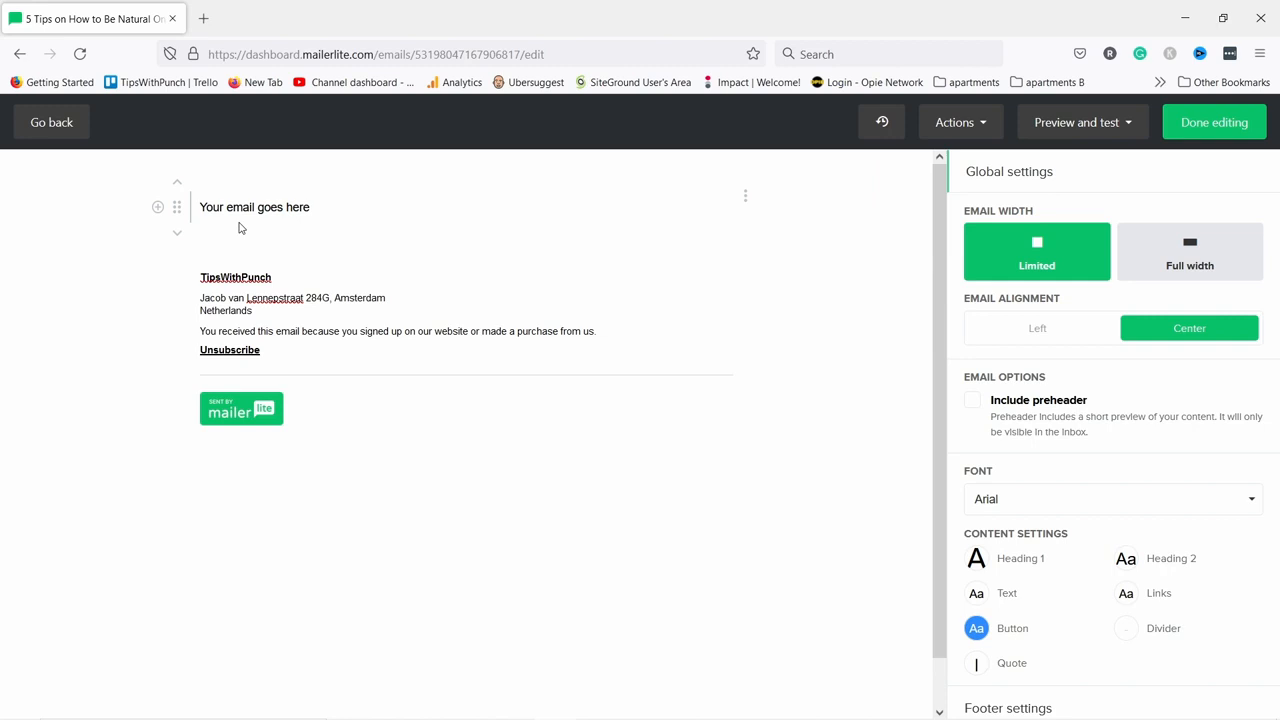
pyautogui.click(239, 228)
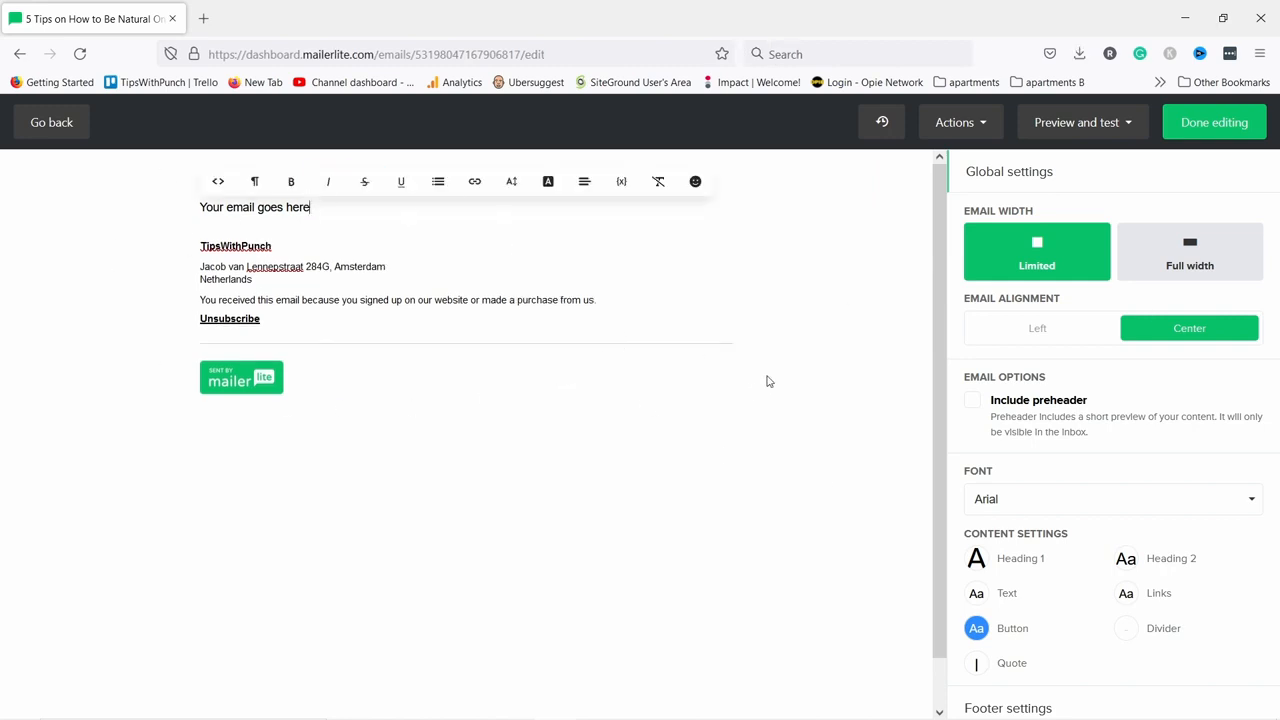
pyautogui.click(1214, 124)
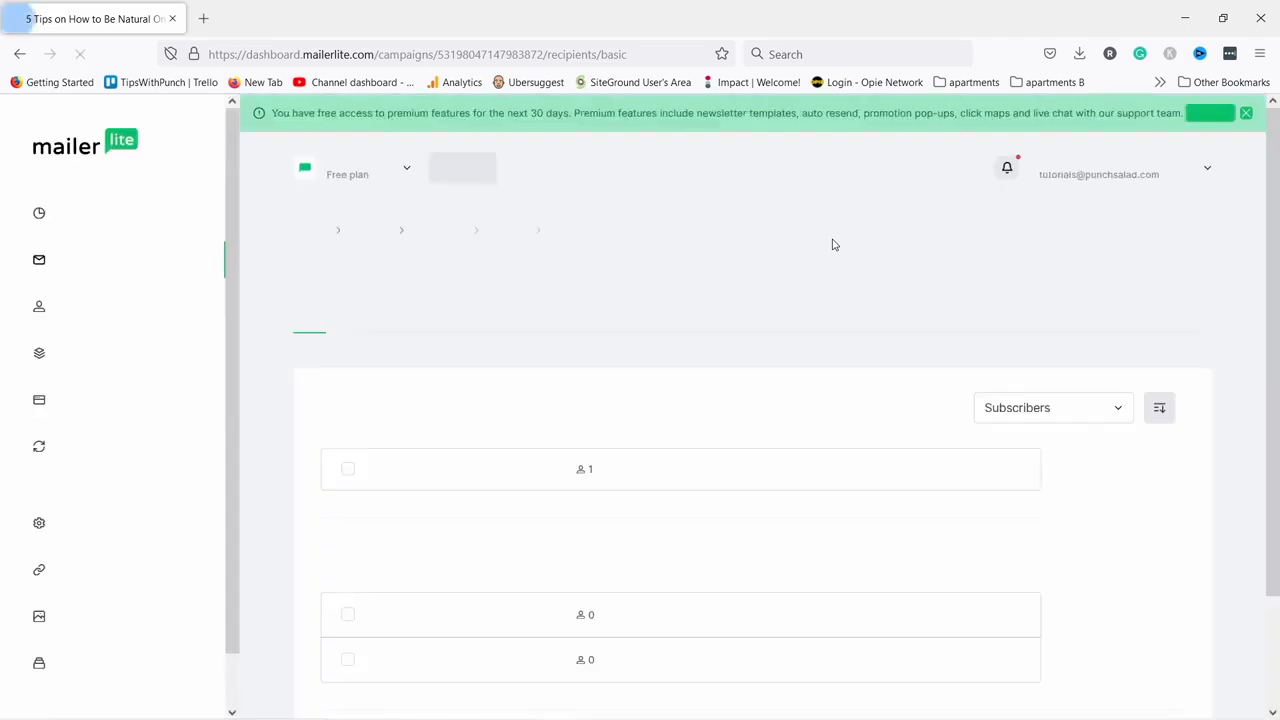
# Choose All active subscribers as the recipients and continue to the review.
pyautogui.scroll(-1, 831, 244)
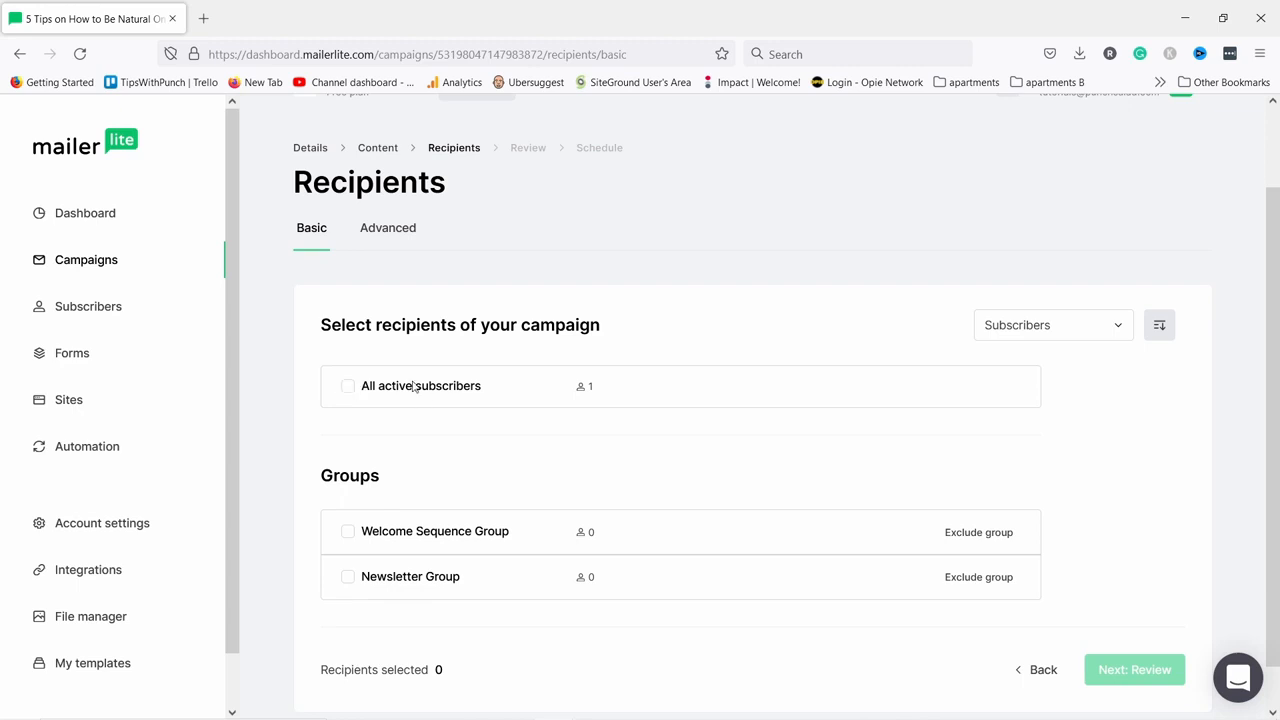
pyautogui.scroll(-1, 414, 400)
pyautogui.click(348, 531)
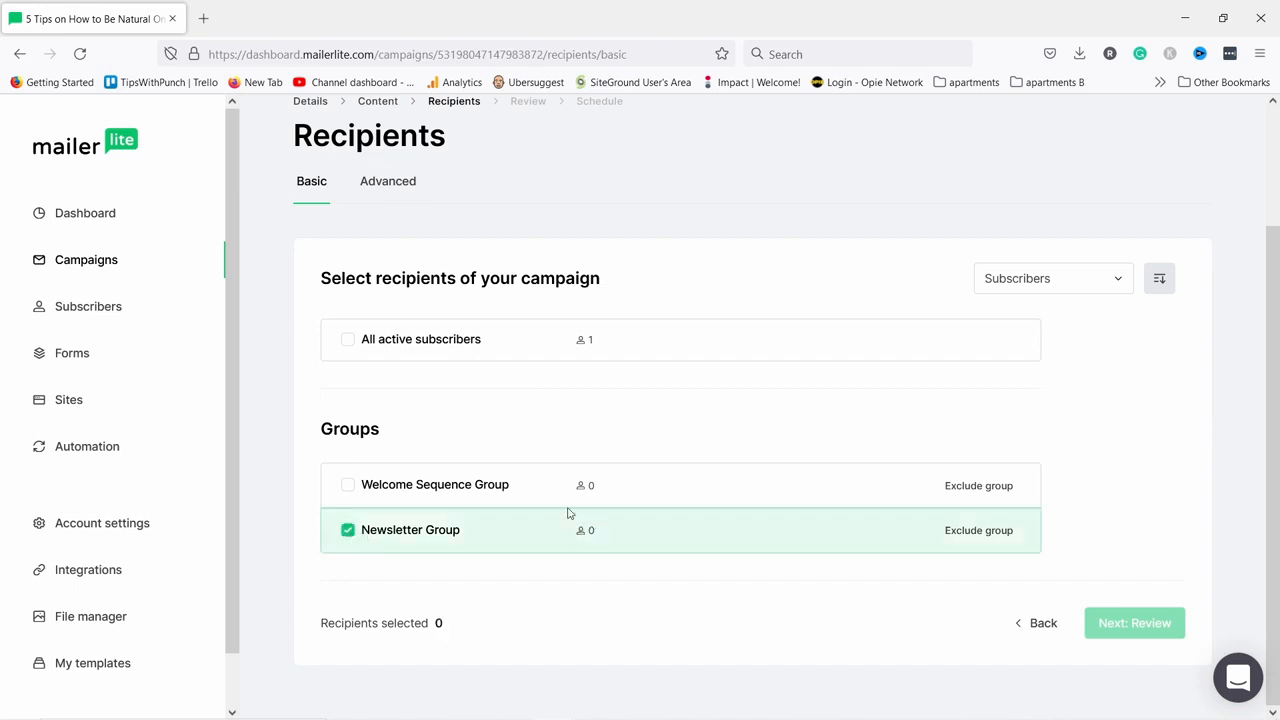
pyautogui.click(348, 341)
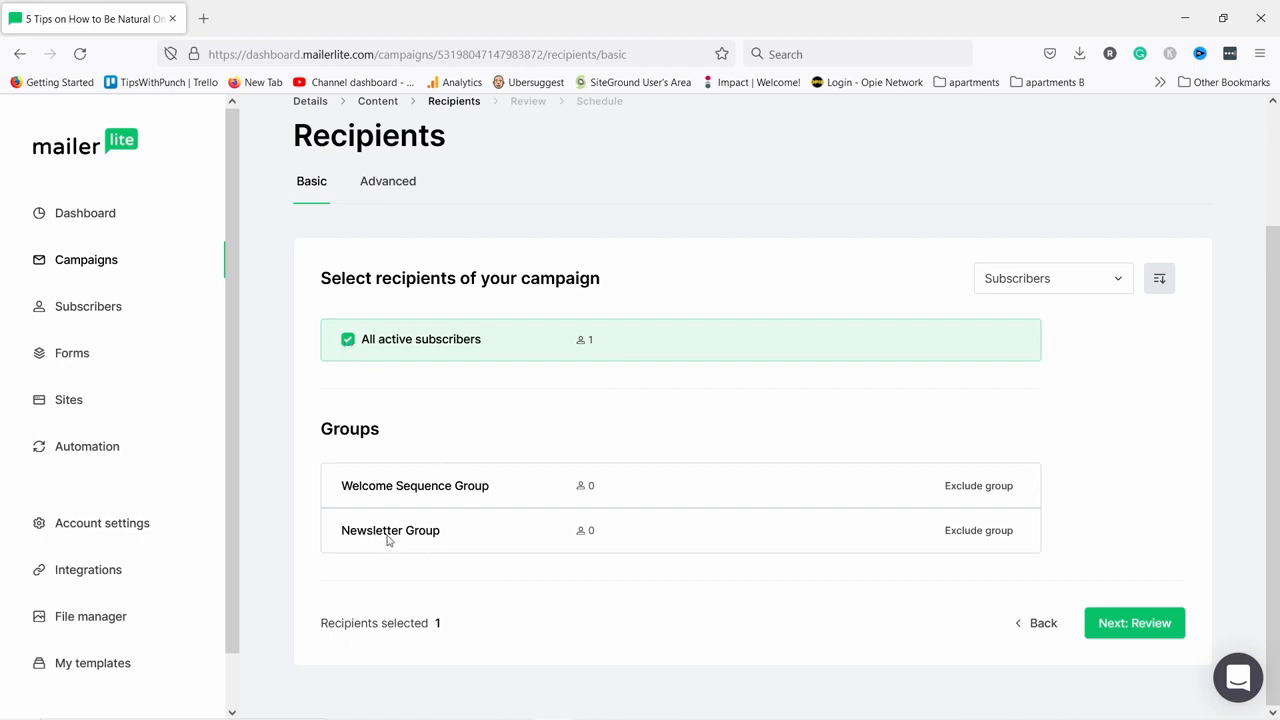
pyautogui.click(1128, 628)
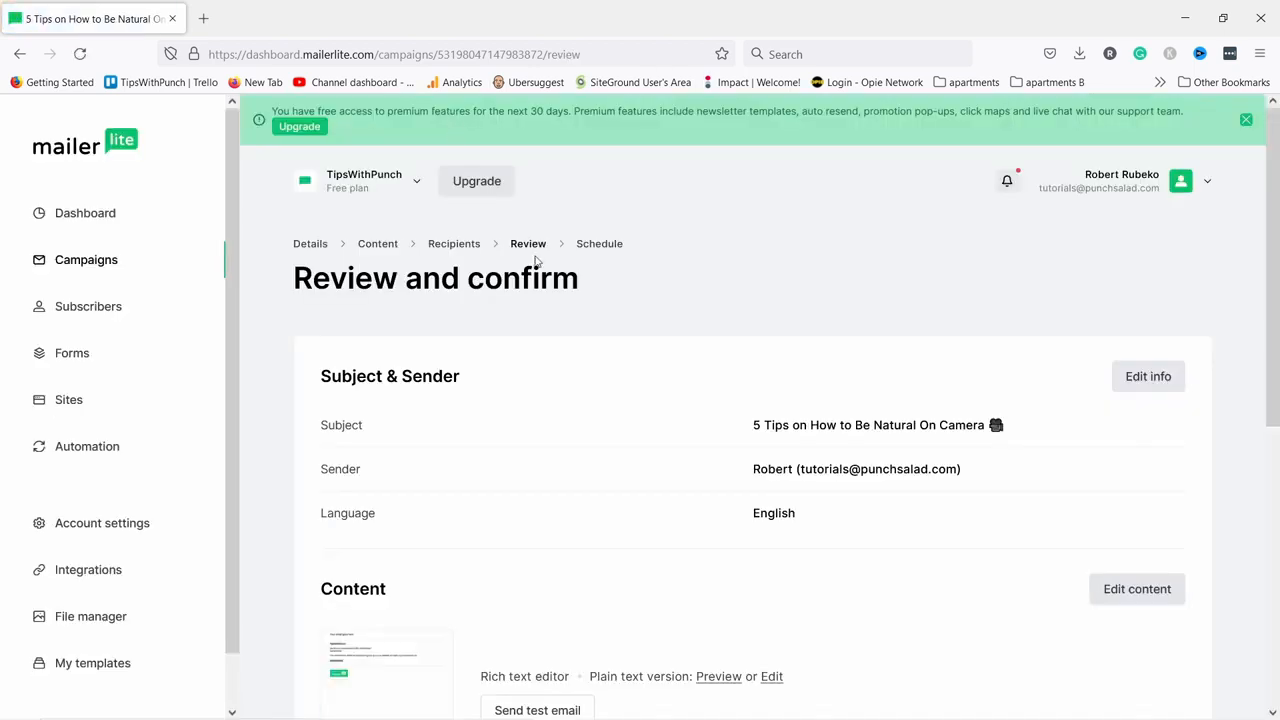
# Look over the Review and confirm summary and continue to Schedule.
pyautogui.scroll(-6, 560, 245)
pyautogui.scroll(6, 740, 240)
pyautogui.scroll(-5, 712, 212)
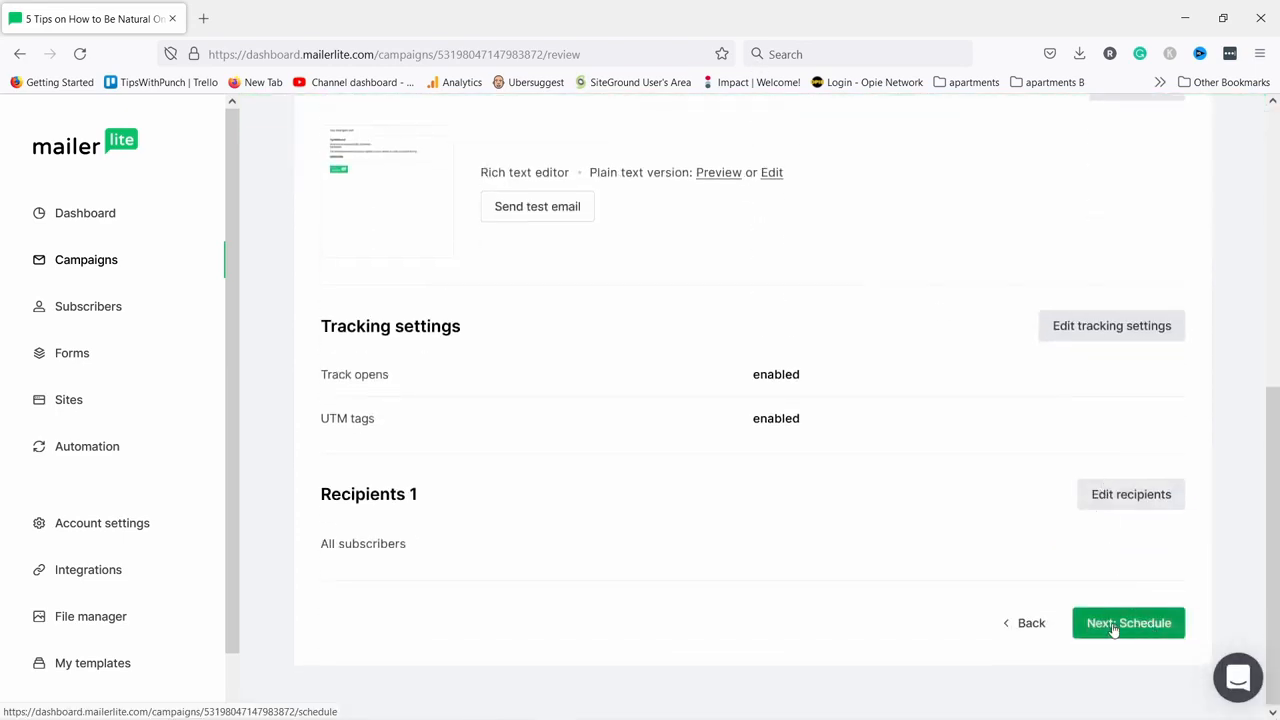
pyautogui.click(1113, 627)
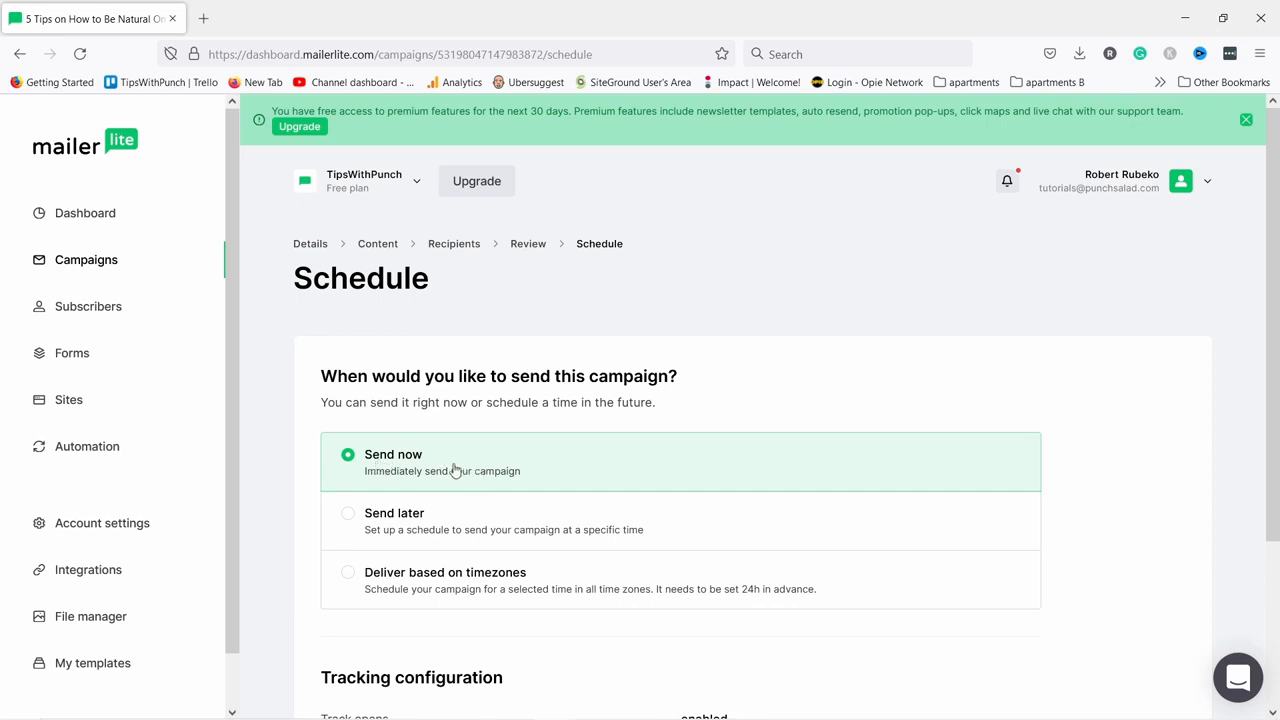
# Choose to send later on April 26 at hour 21.
pyautogui.scroll(-1, 457, 471)
pyautogui.click(348, 420)
pyautogui.scroll(-1, 428, 452)
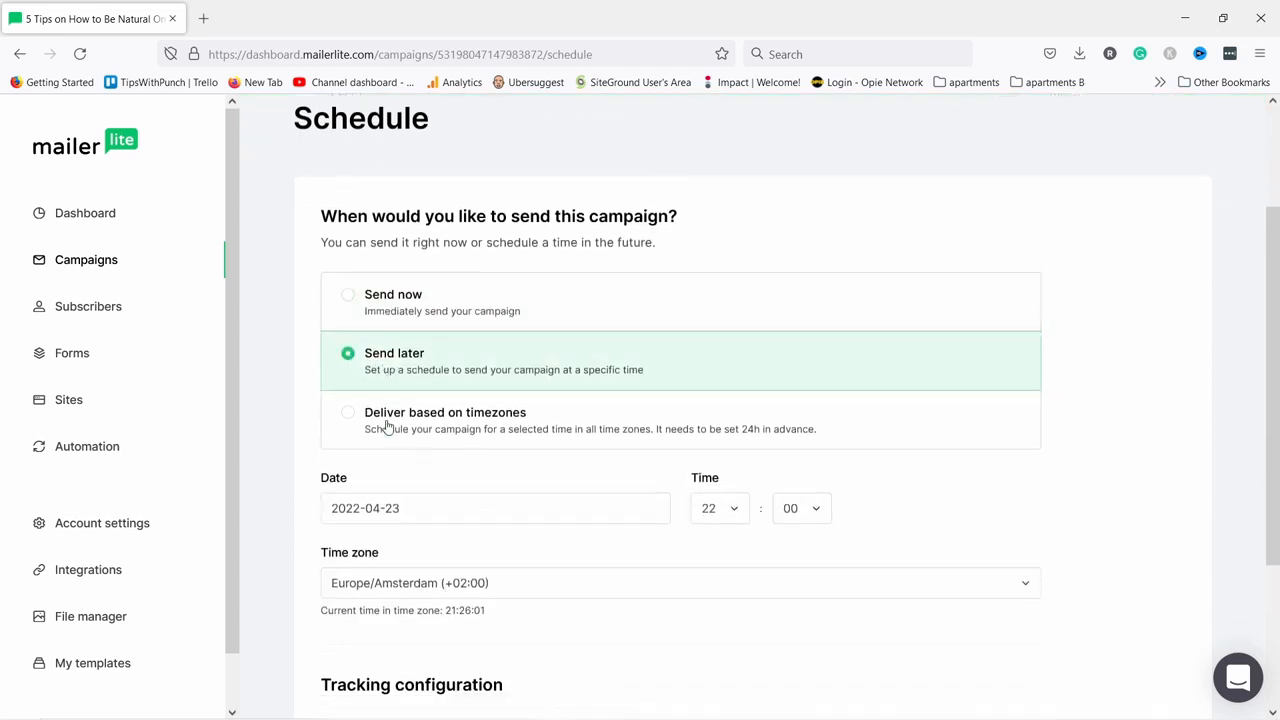
pyautogui.click(370, 476)
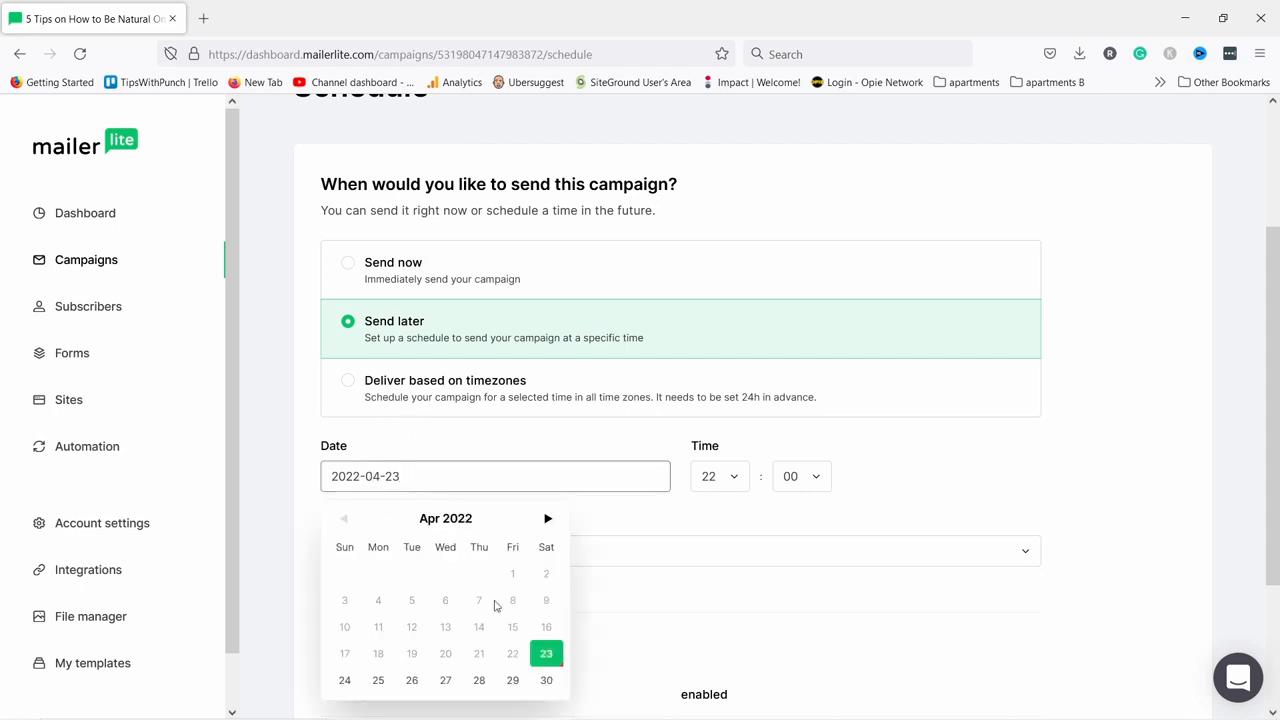
pyautogui.click(411, 680)
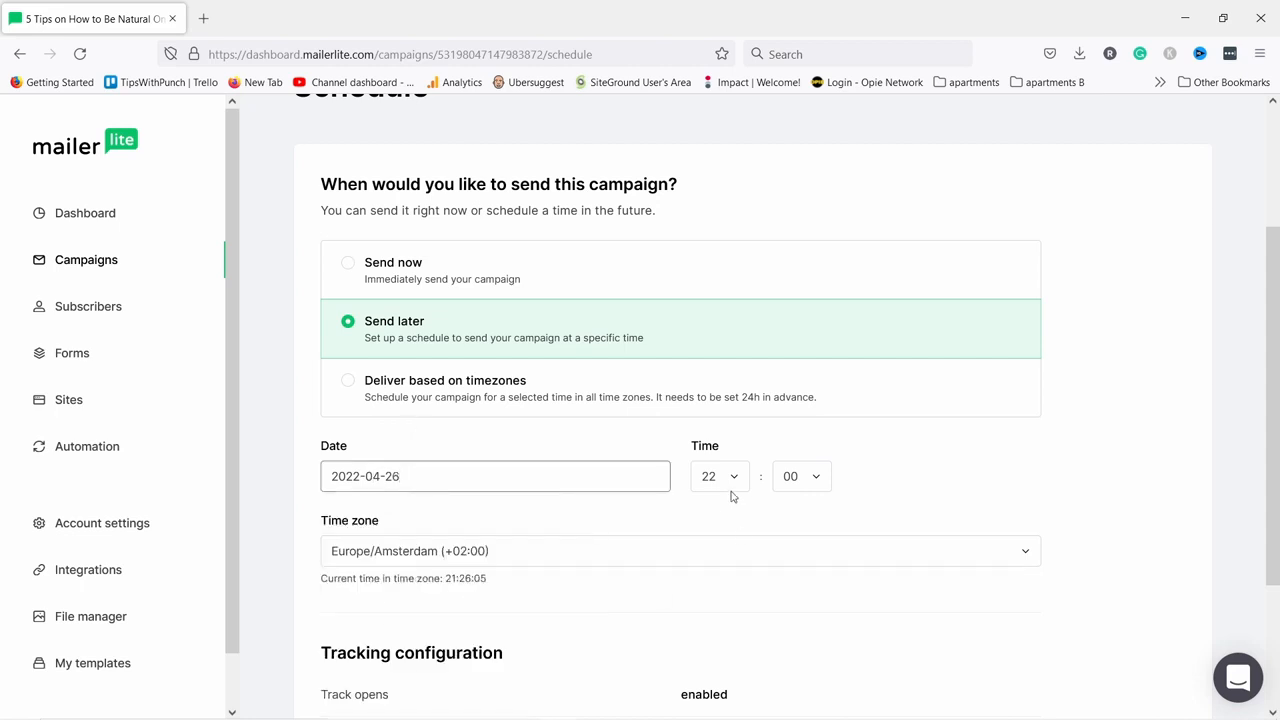
pyautogui.click(736, 476)
pyautogui.click(714, 389)
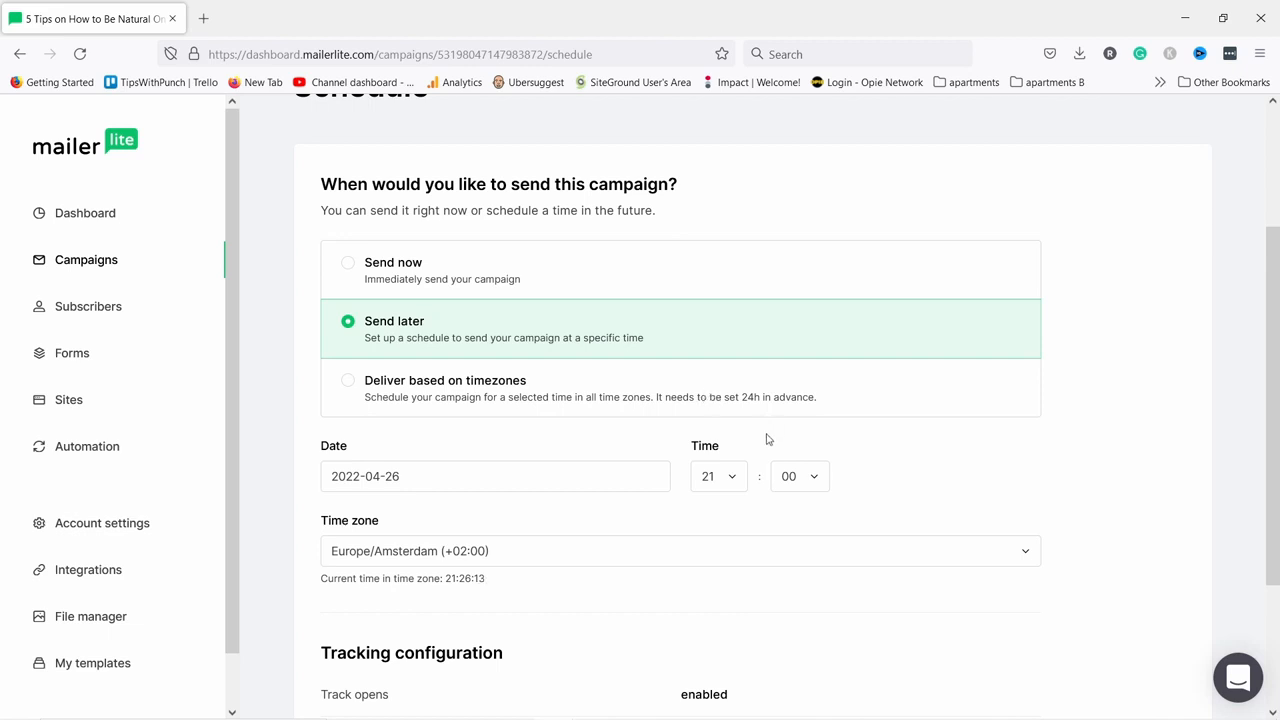
# Switch to time-zone delivery on April 26 at 10:00 and schedule the campaign.
pyautogui.scroll(-2, 766, 437)
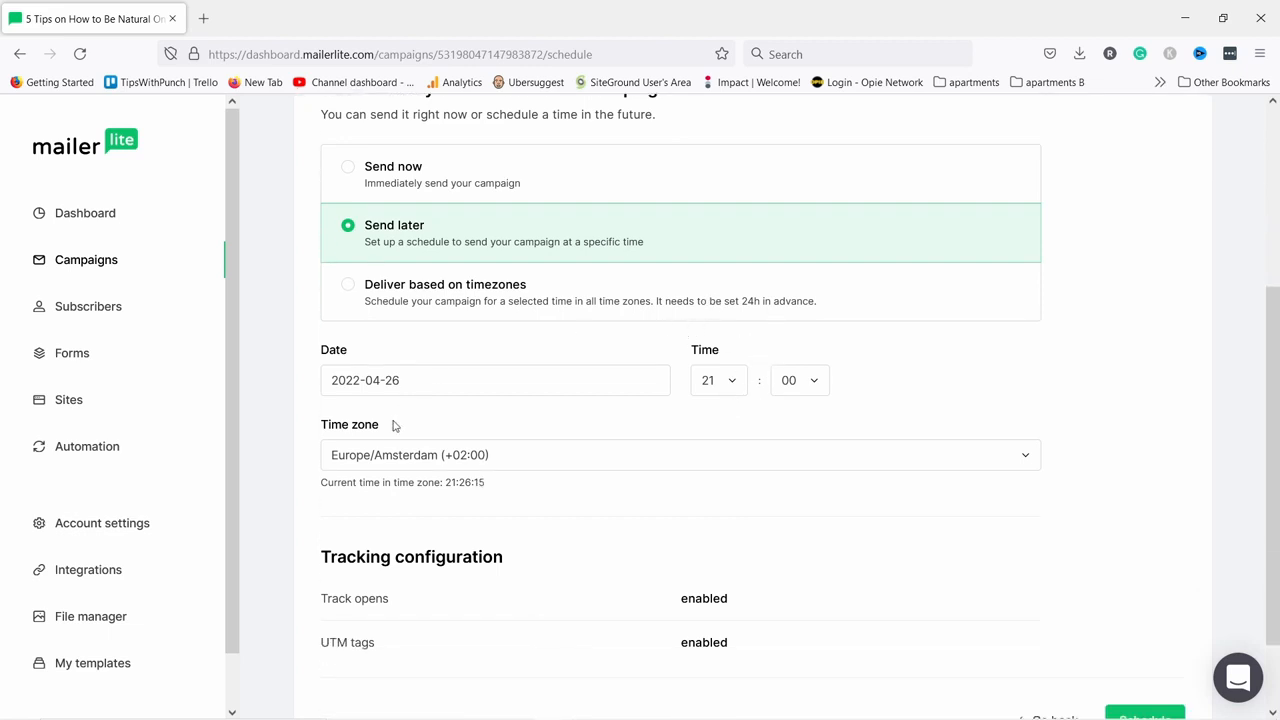
pyautogui.scroll(-2, 385, 452)
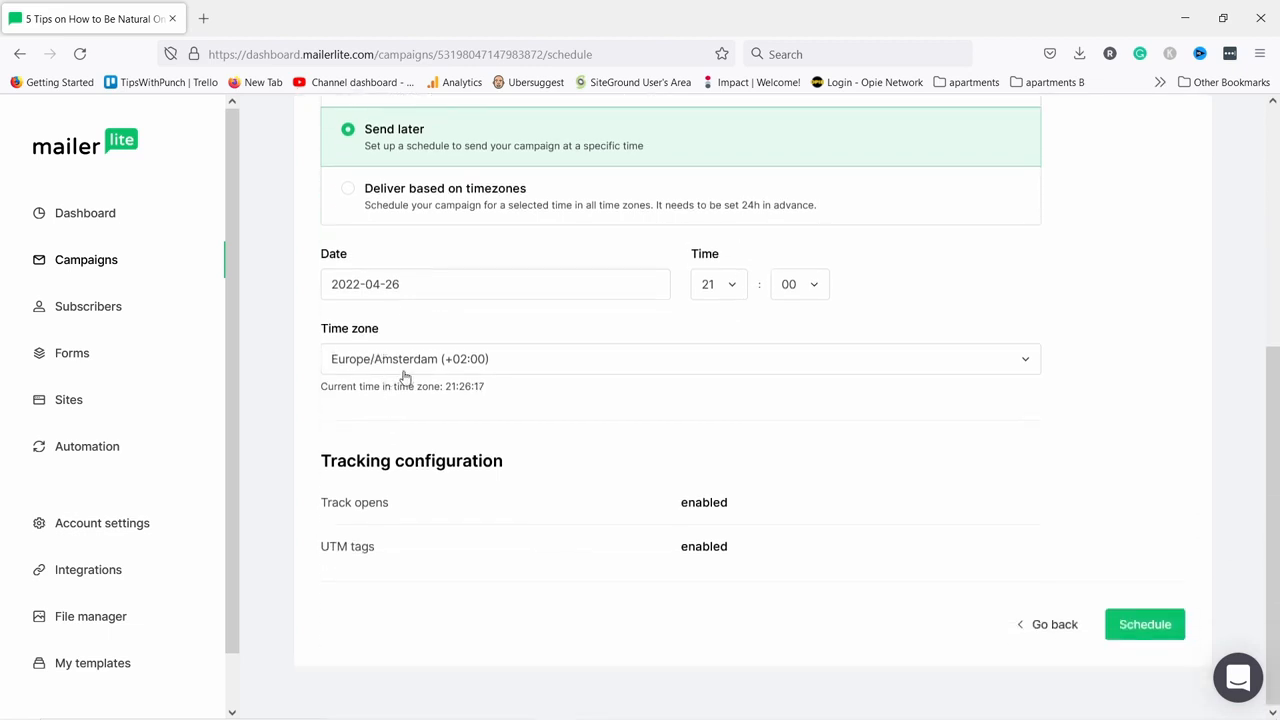
pyautogui.scroll(2, 455, 322)
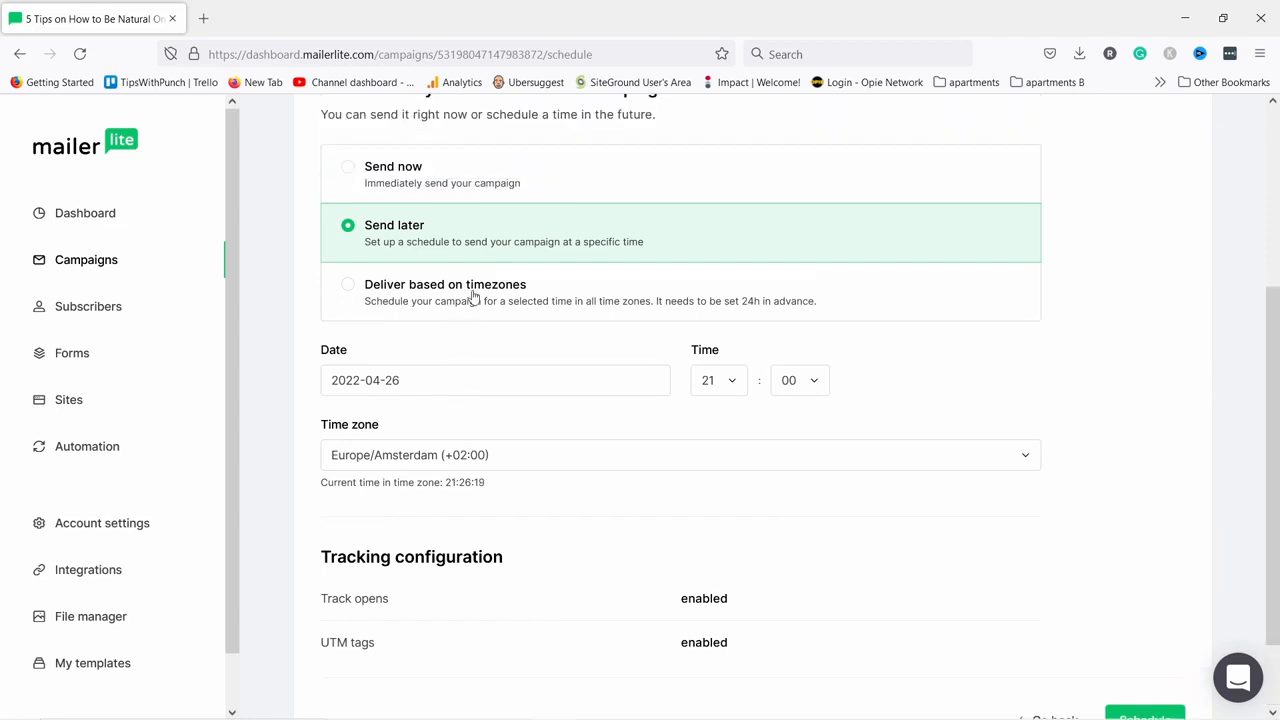
pyautogui.click(348, 286)
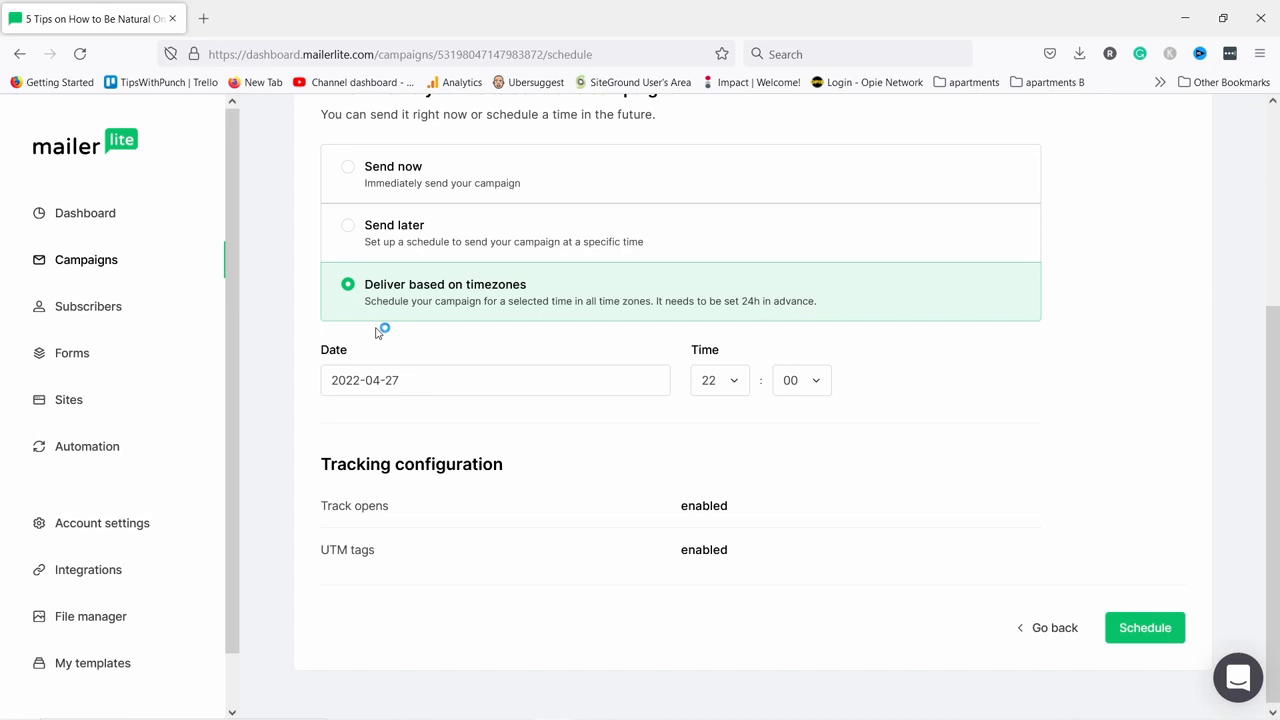
pyautogui.click(405, 379)
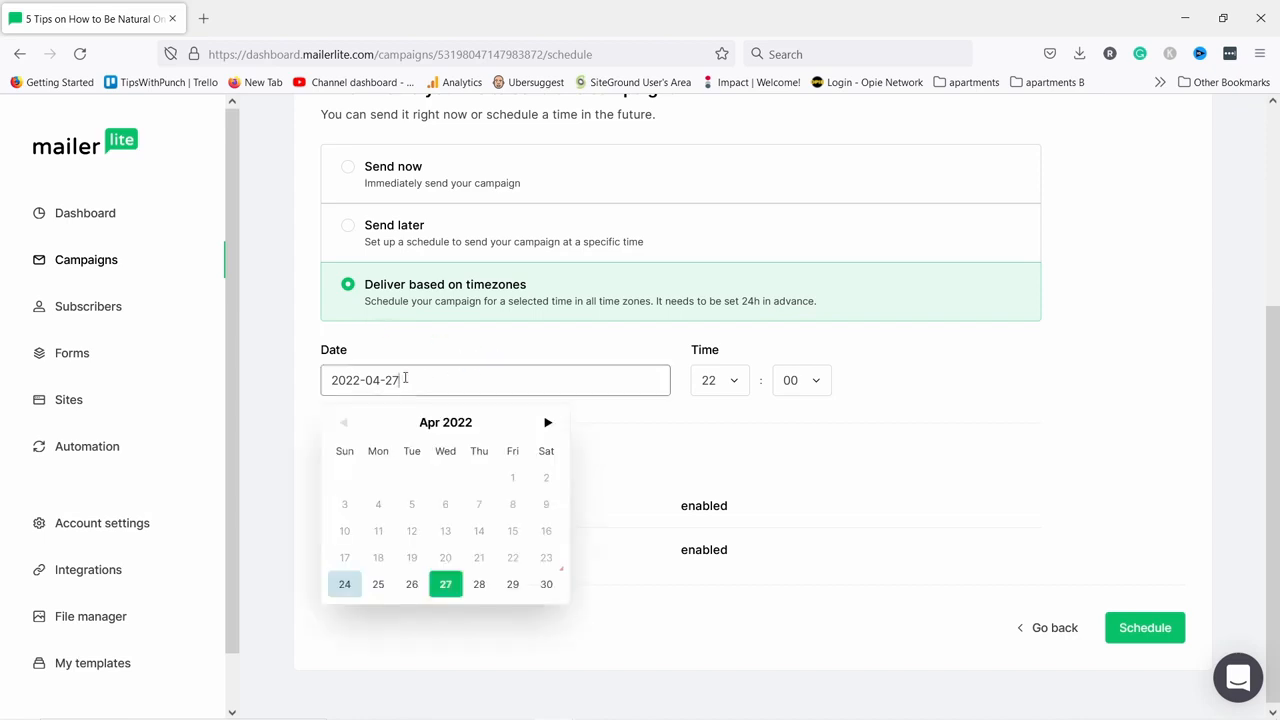
pyautogui.click(411, 588)
pyautogui.click(738, 383)
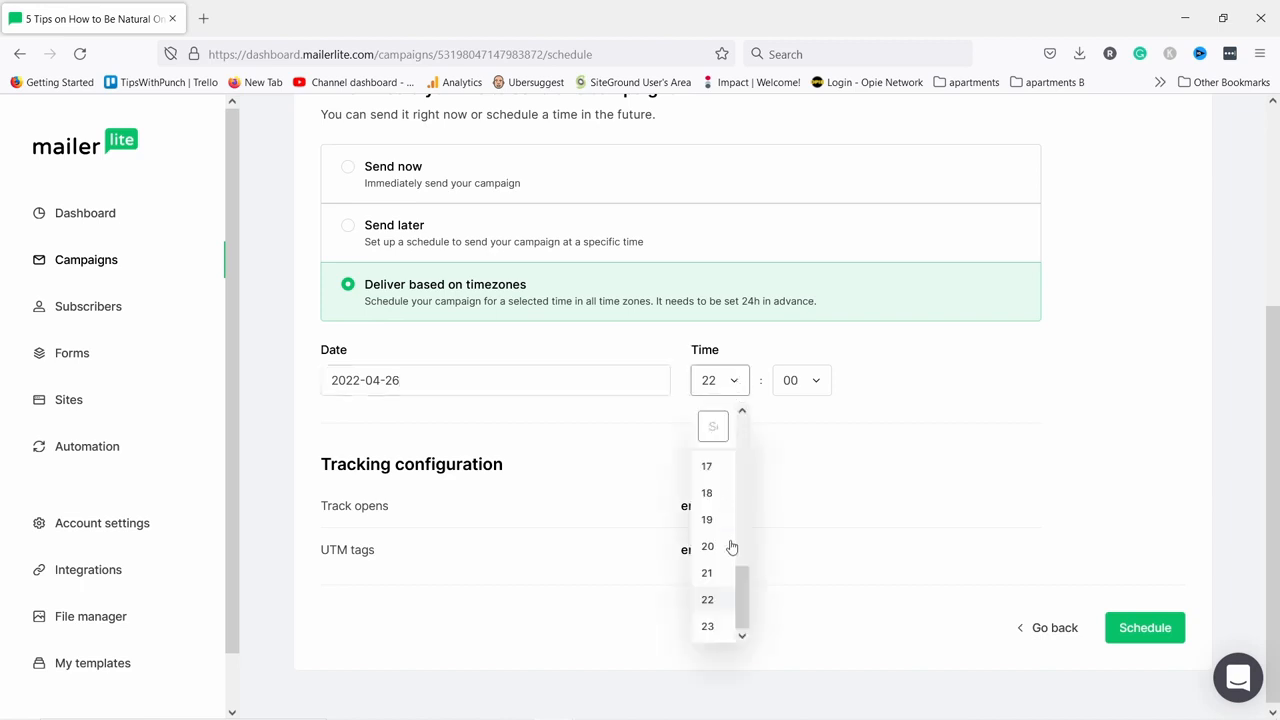
pyautogui.scroll(6, 733, 556)
pyautogui.scroll(-2, 735, 568)
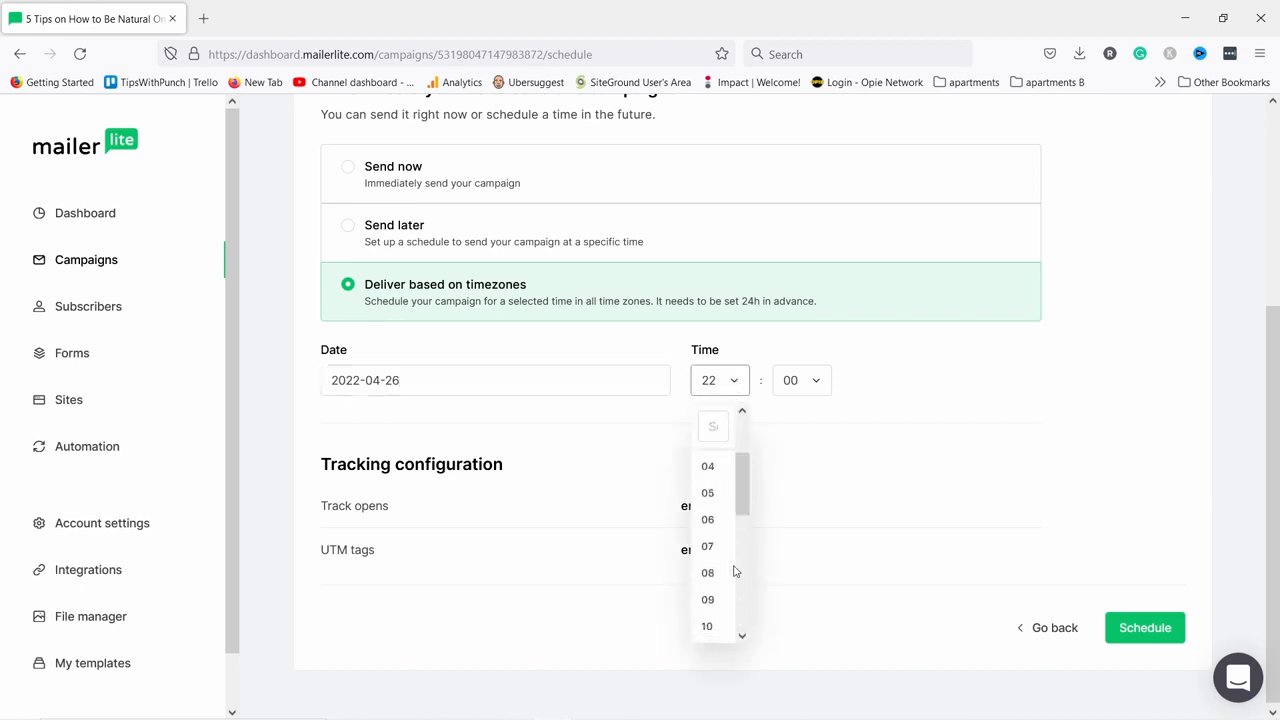
pyautogui.click(710, 627)
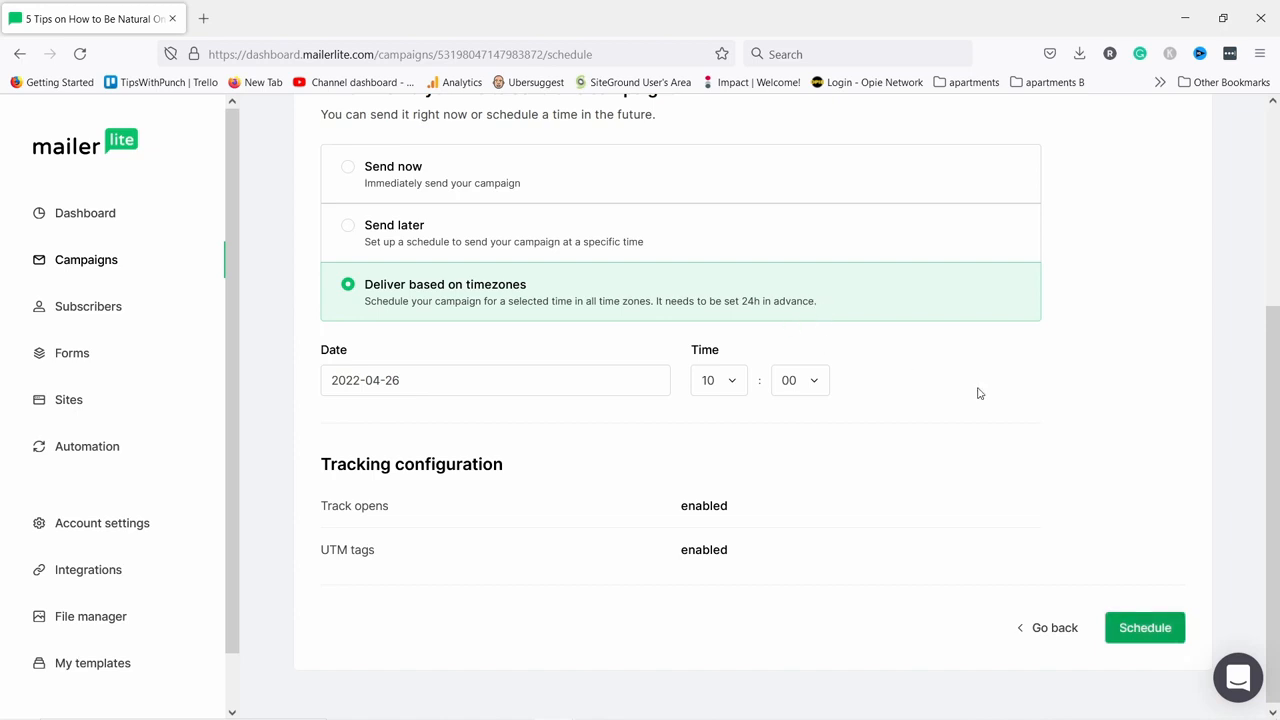
pyautogui.click(1135, 628)
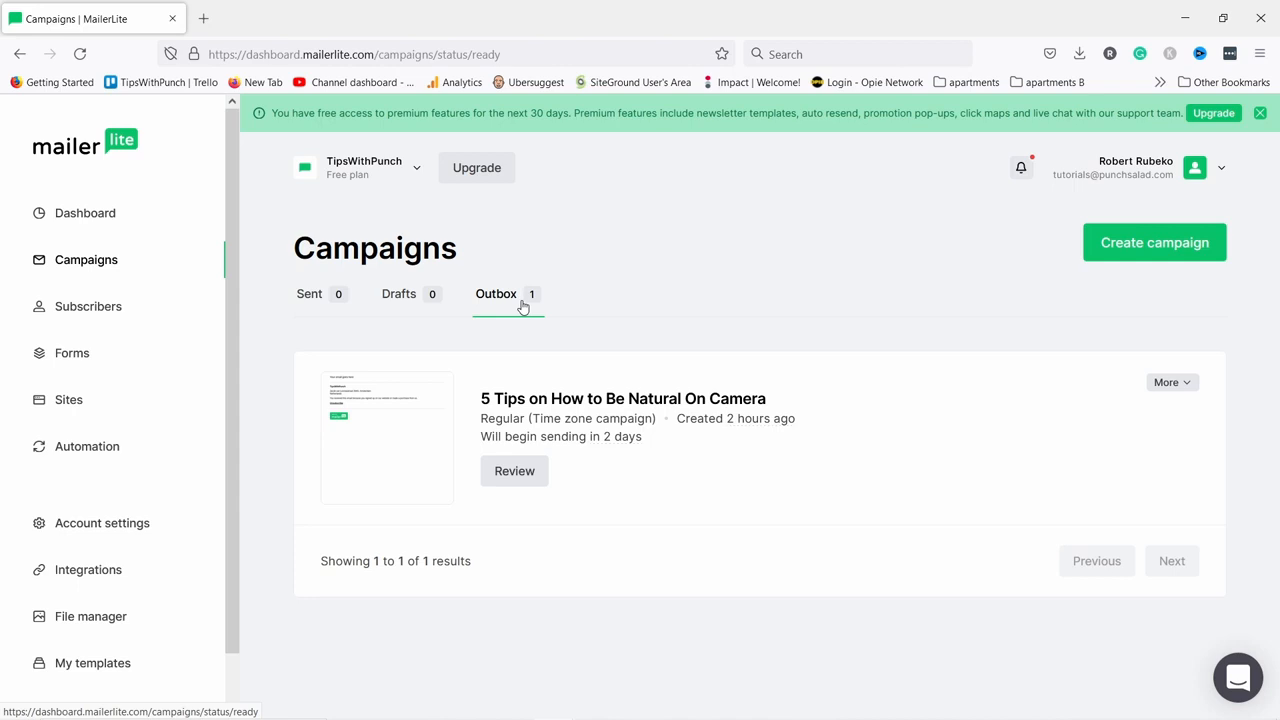
# Cancel sending the queued campaign and go to the Forms section.
pyautogui.click(1177, 383)
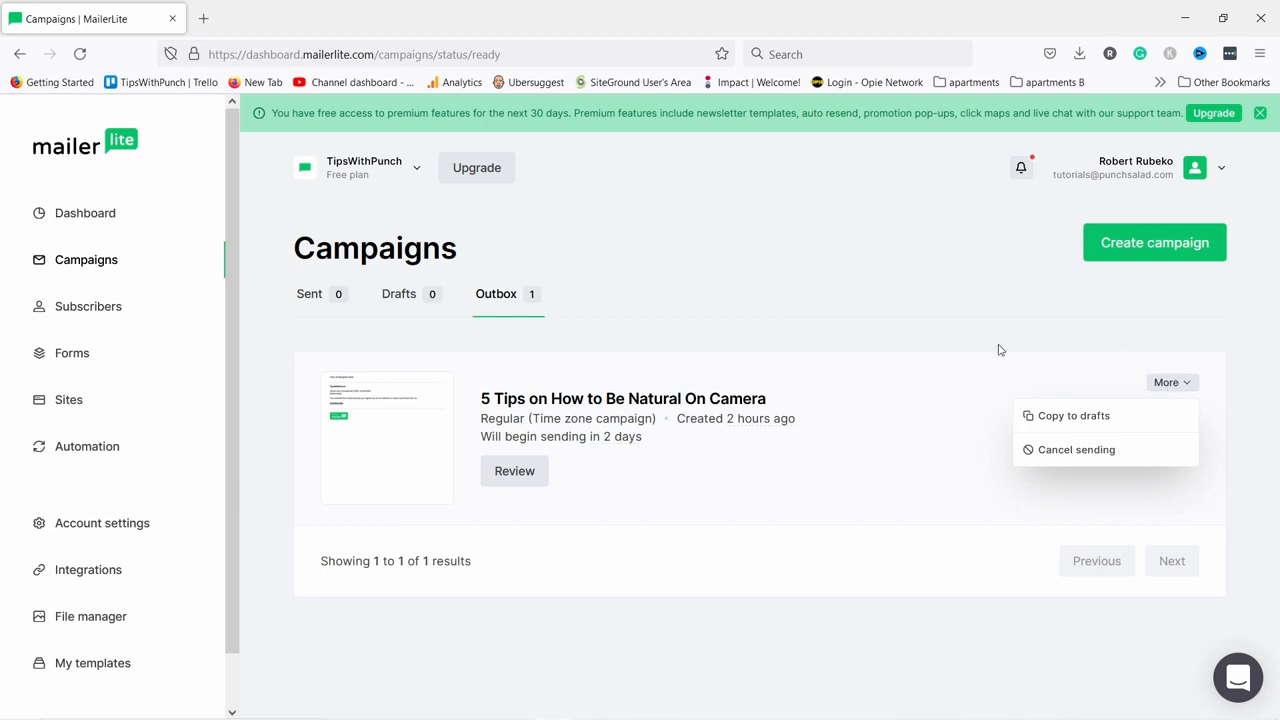
pyautogui.click(1066, 452)
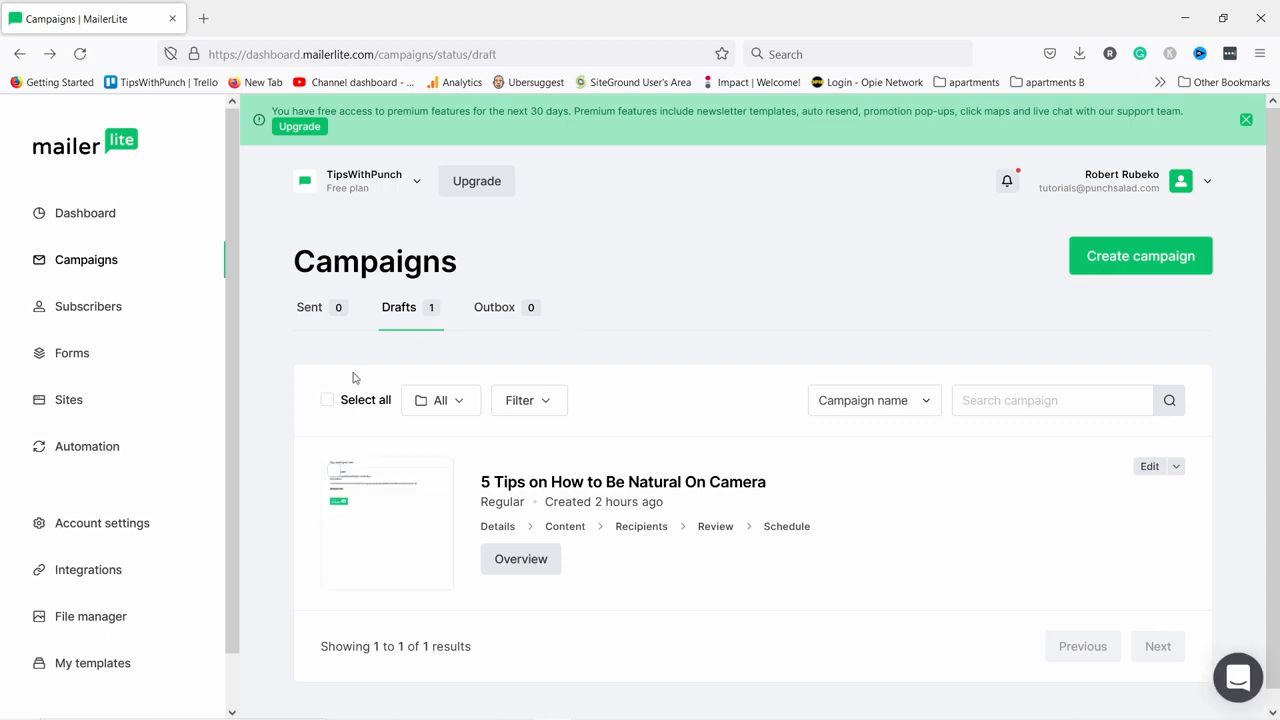
pyautogui.click(84, 357)
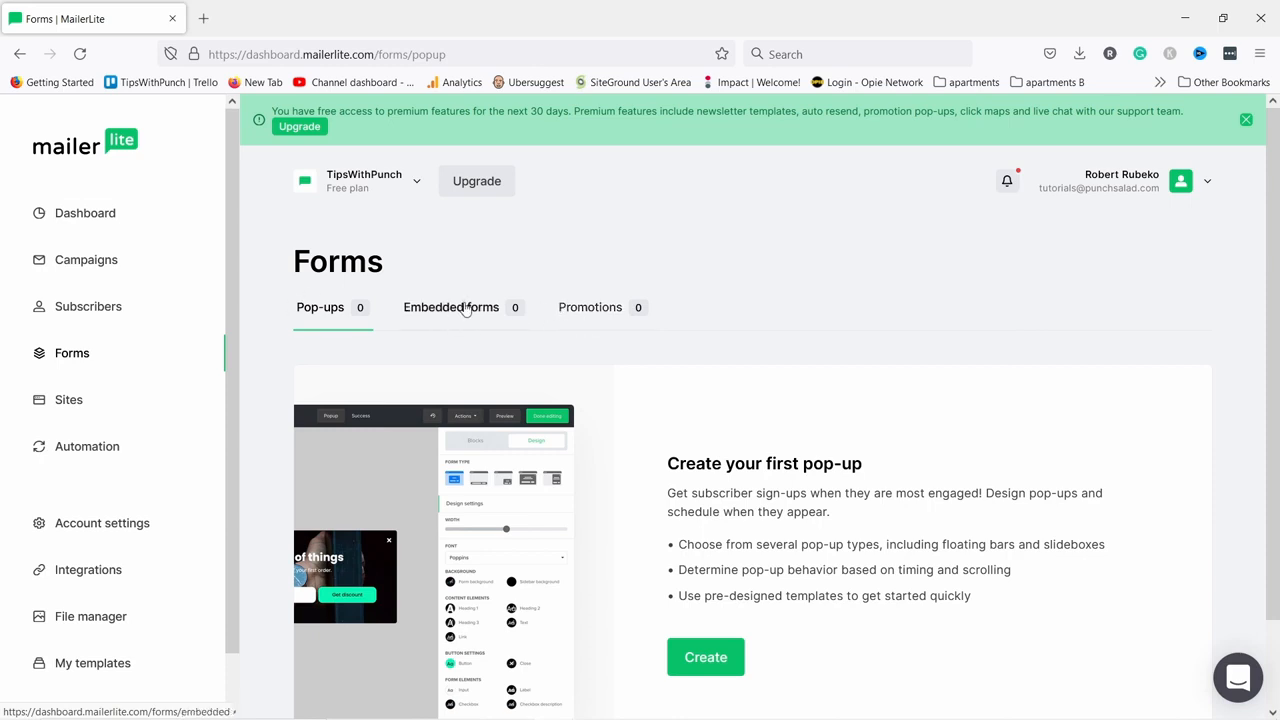
# Create a new pop-up form named 'Default pop-up' and save it.
pyautogui.click(434, 318)
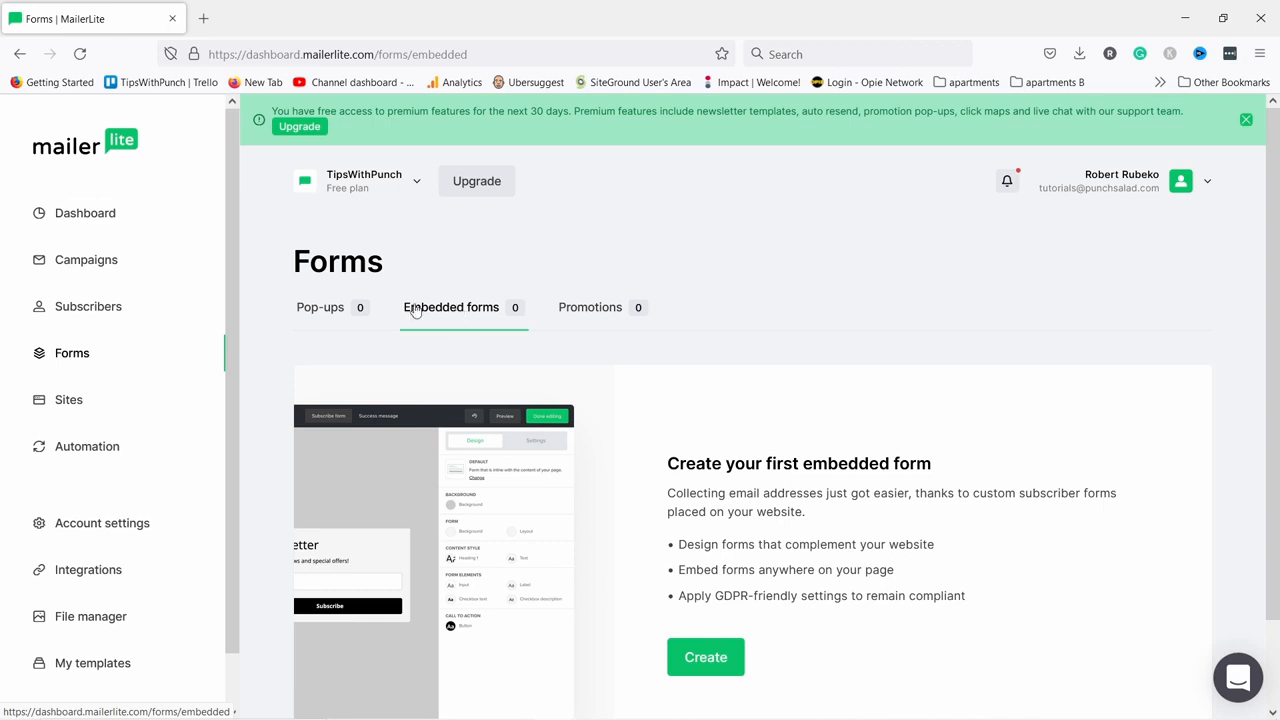
pyautogui.click(342, 313)
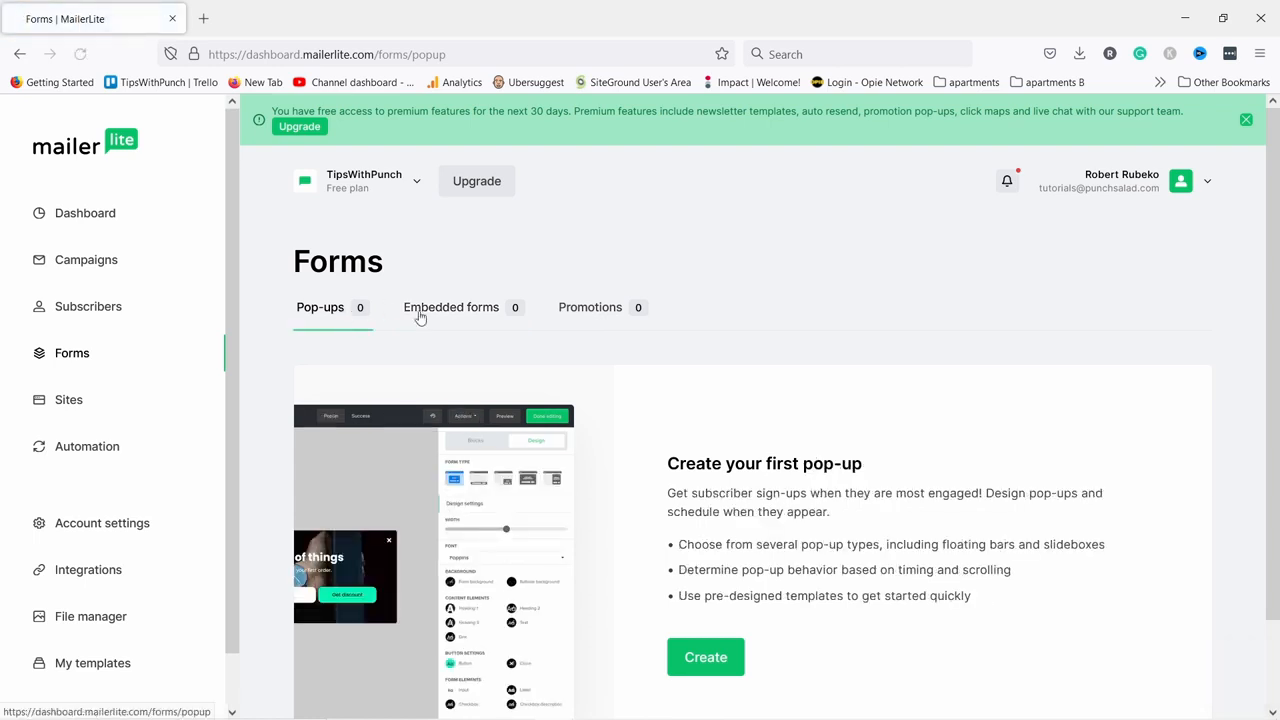
pyautogui.scroll(-2, 430, 311)
pyautogui.click(707, 562)
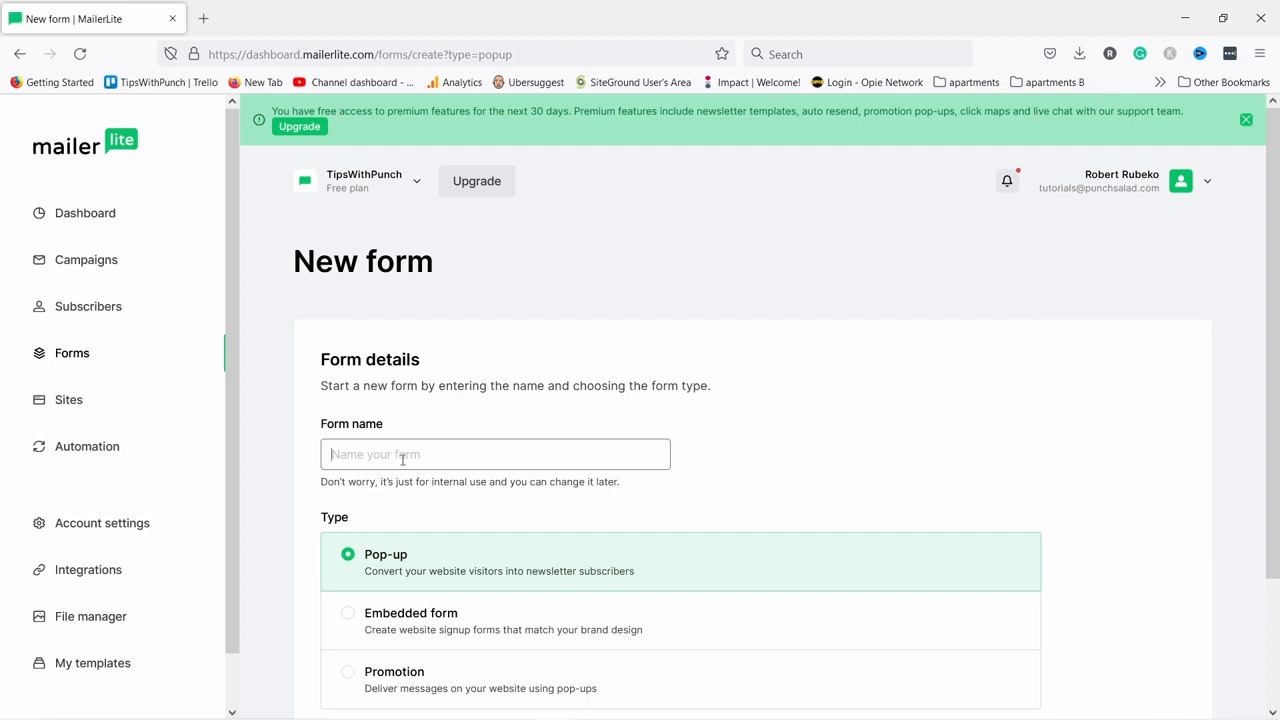
pyautogui.click(403, 456)
pyautogui.click(403, 456)
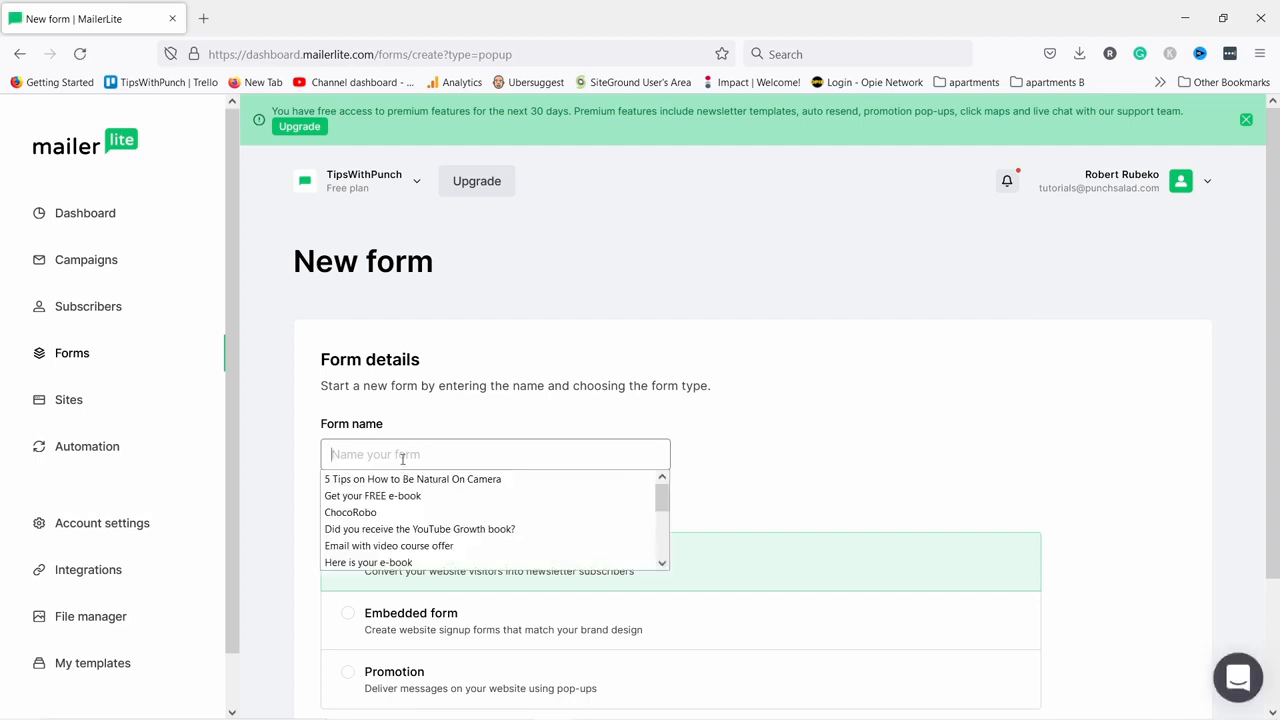
pyautogui.write('Default p')
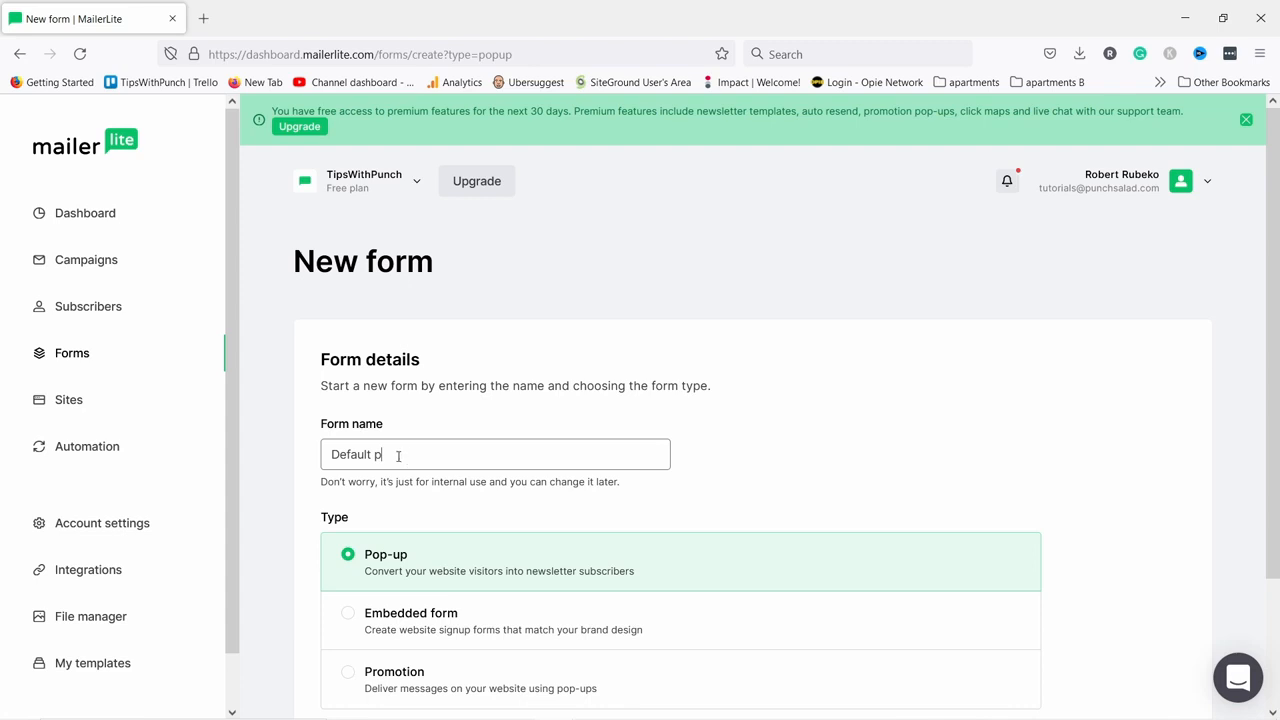
pyautogui.write('opup')
pyautogui.click(398, 456)
pyautogui.write('-')
pyautogui.scroll(-3, 455, 357)
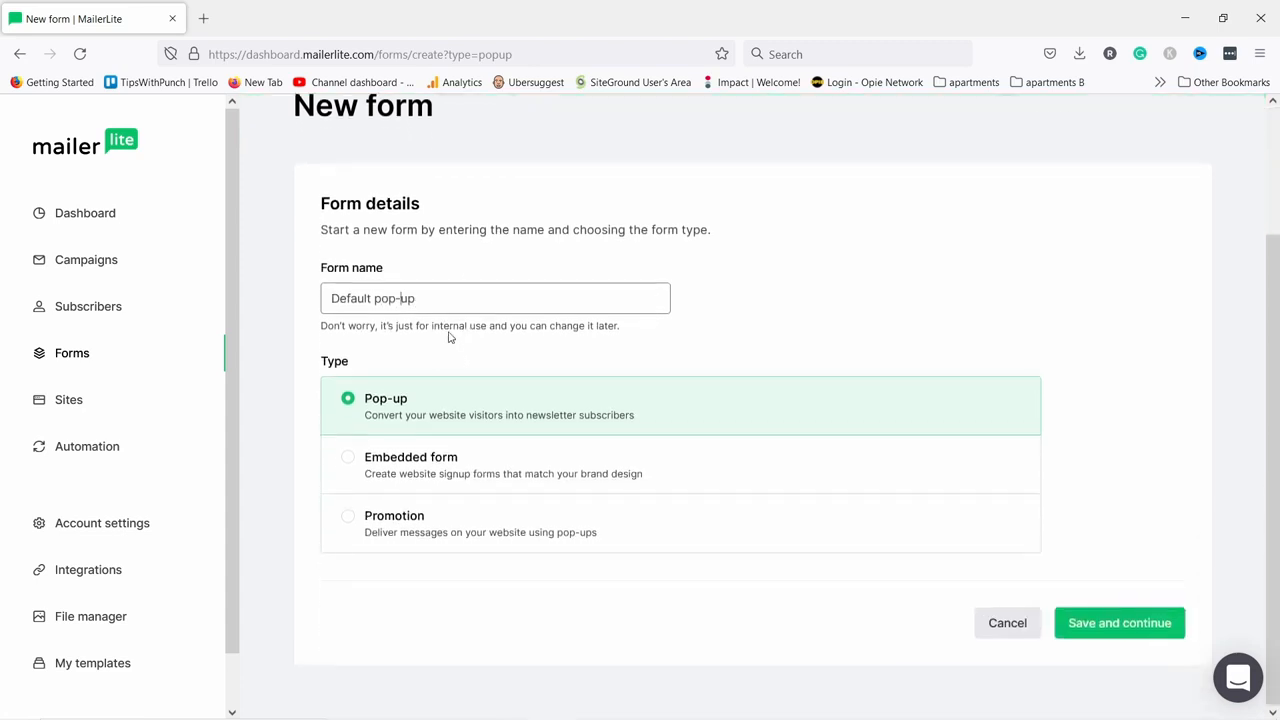
pyautogui.click(1163, 624)
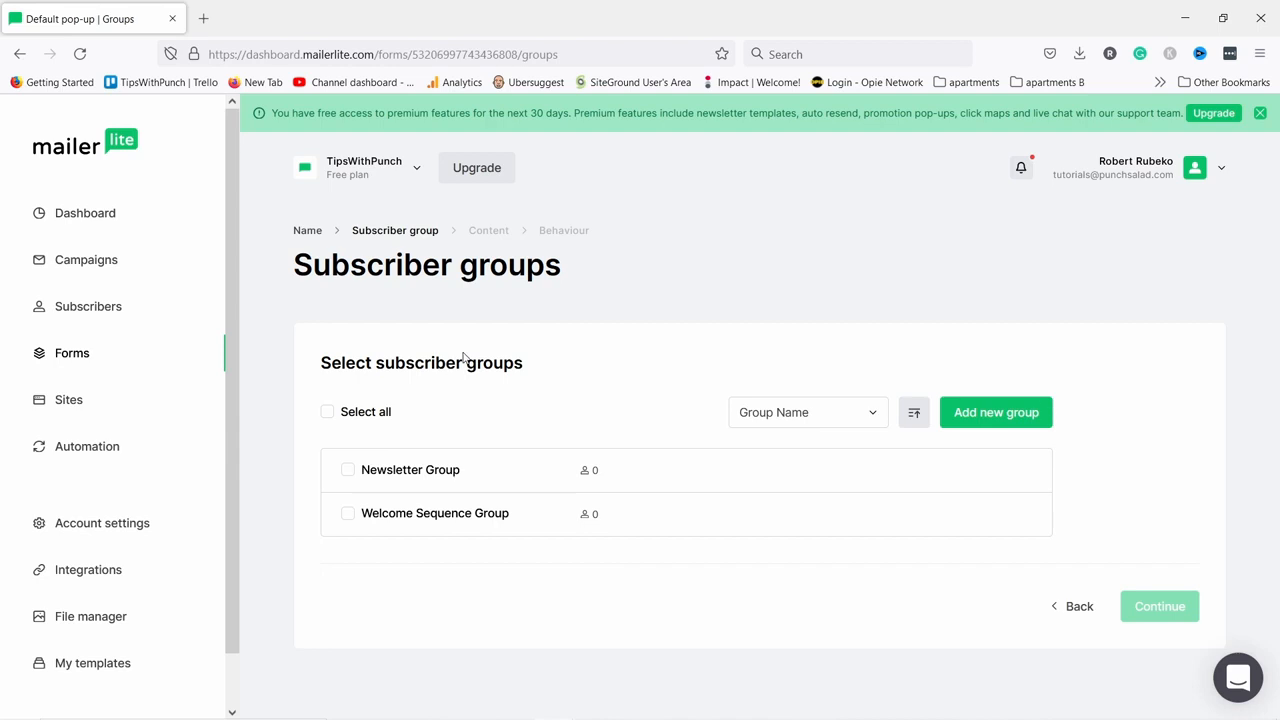
# Add signups to the Welcome Sequence group and pick the Strong community template.
pyautogui.click(348, 516)
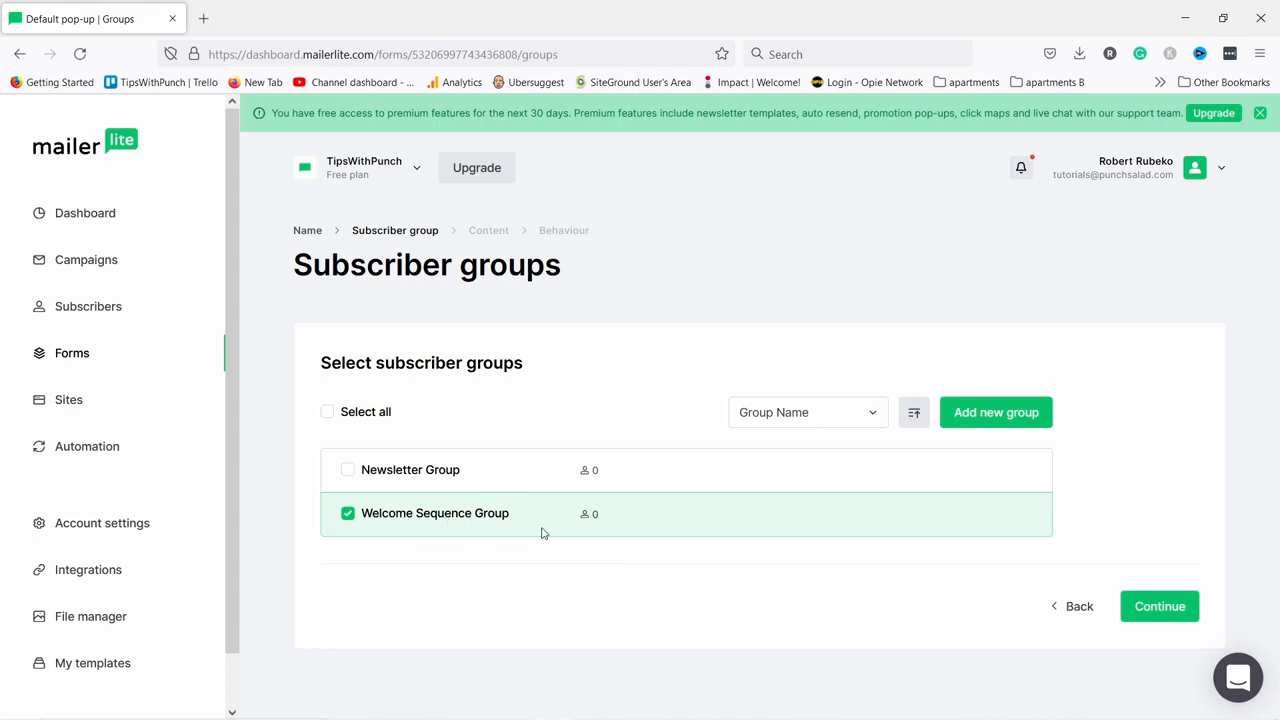
pyautogui.click(1161, 607)
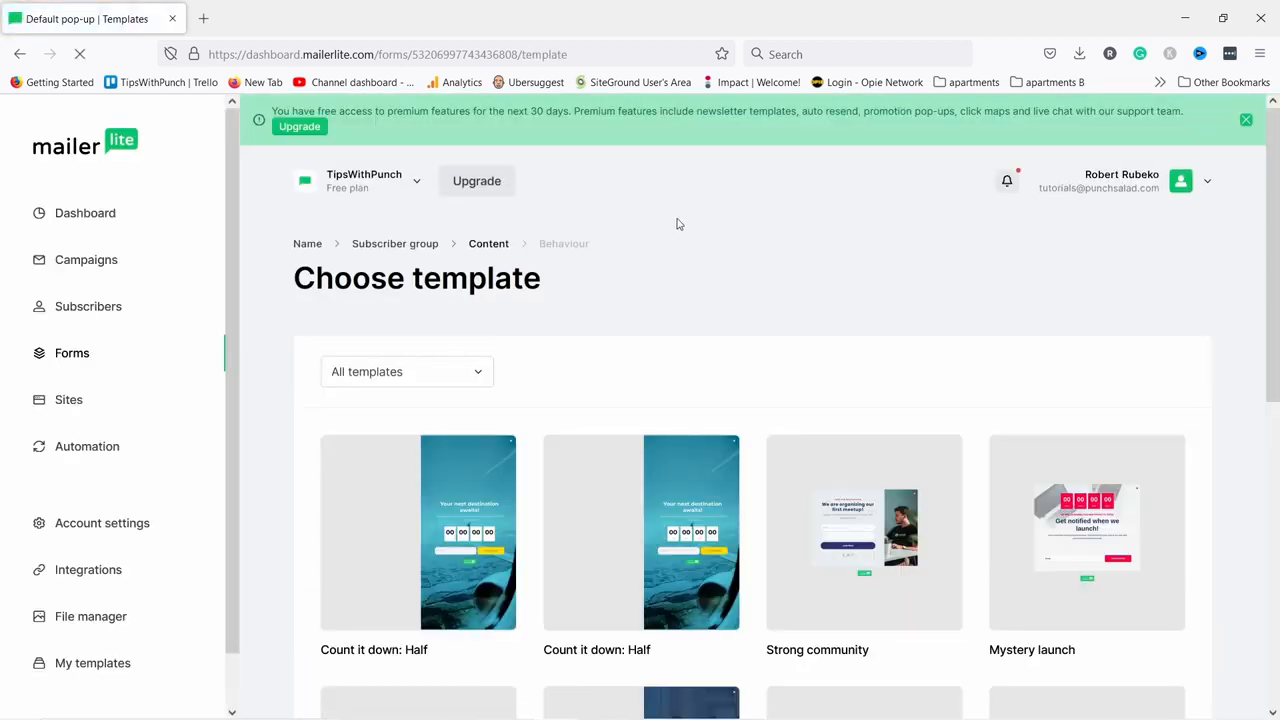
pyautogui.scroll(-4, 626, 221)
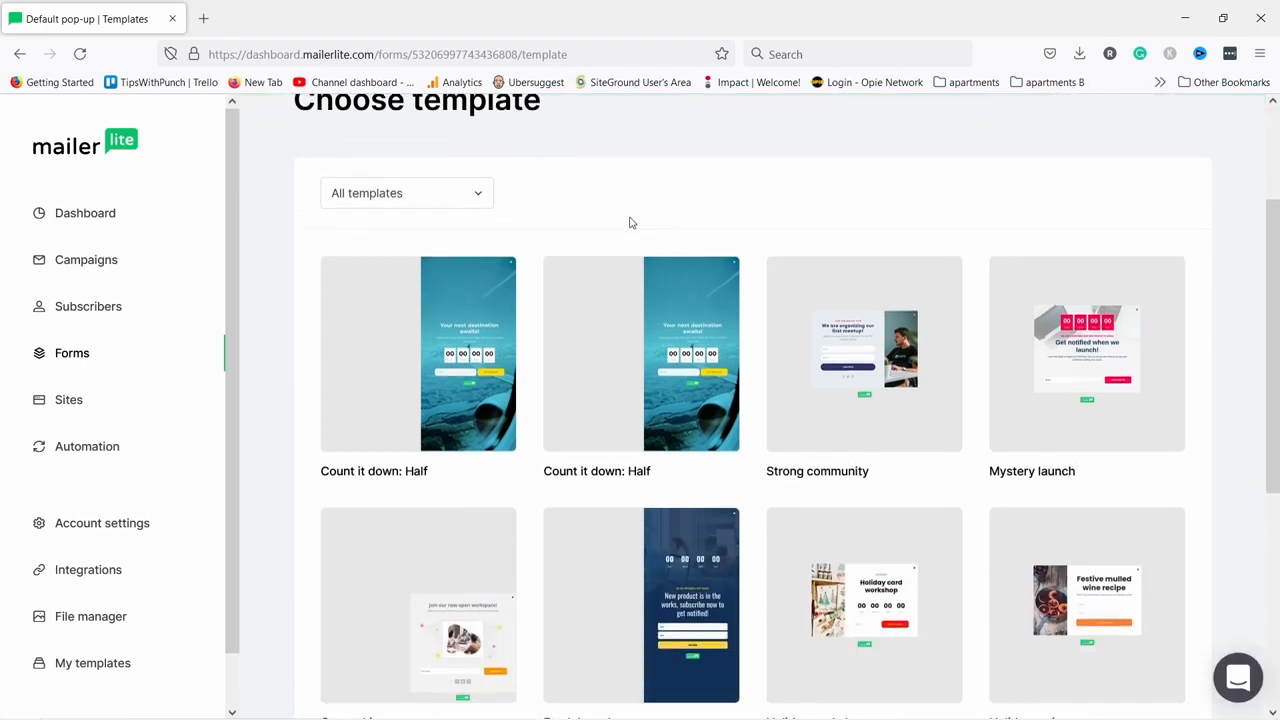
pyautogui.scroll(-2, 971, 329)
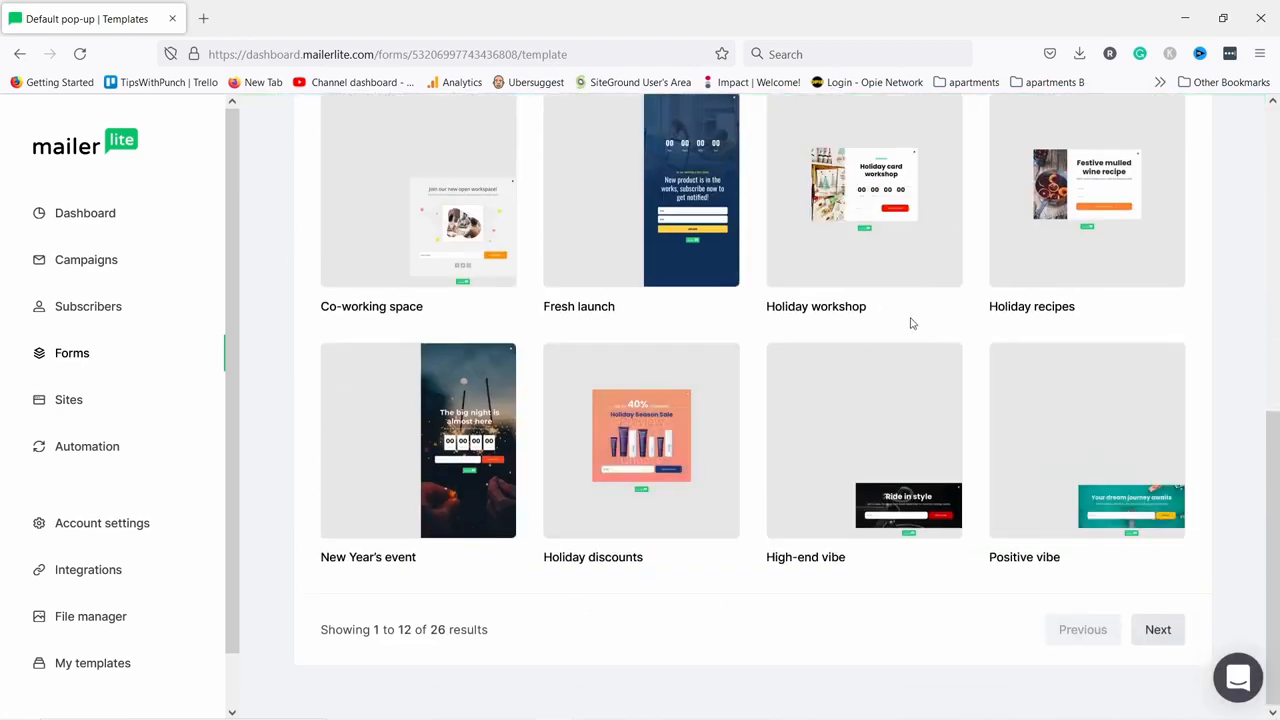
pyautogui.scroll(6, 940, 290)
pyautogui.scroll(-2, 900, 339)
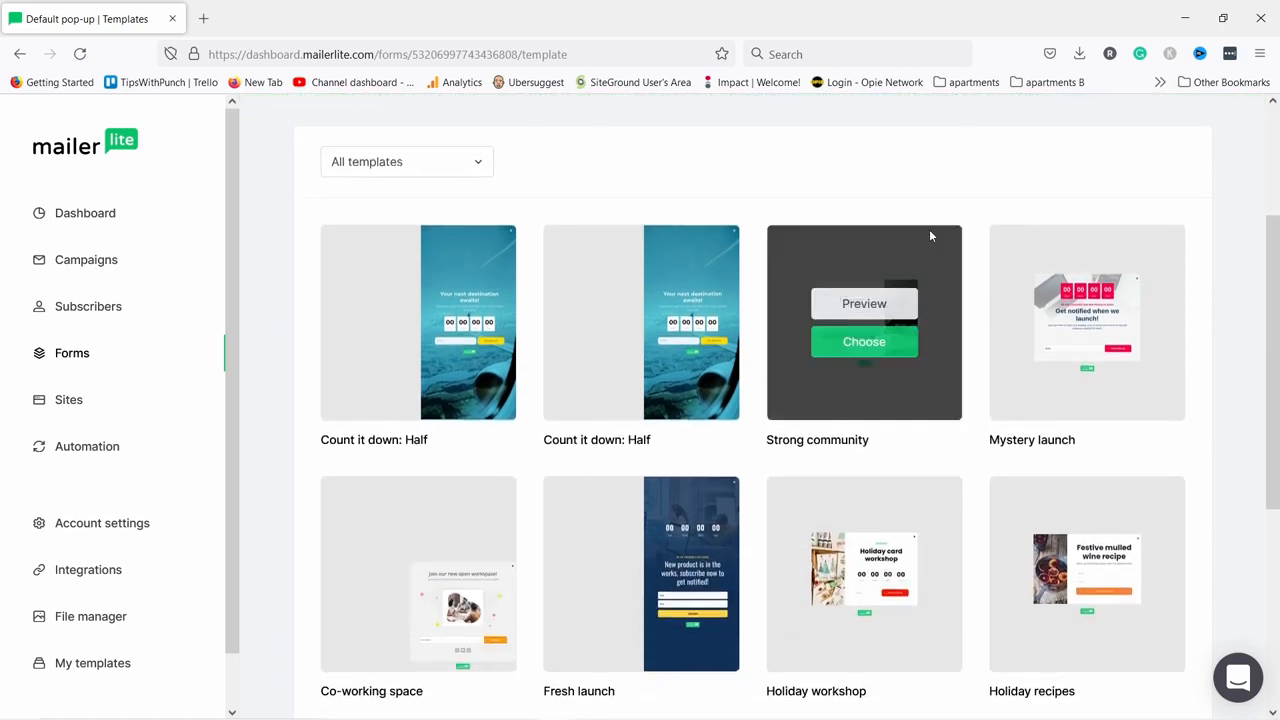
pyautogui.click(861, 308)
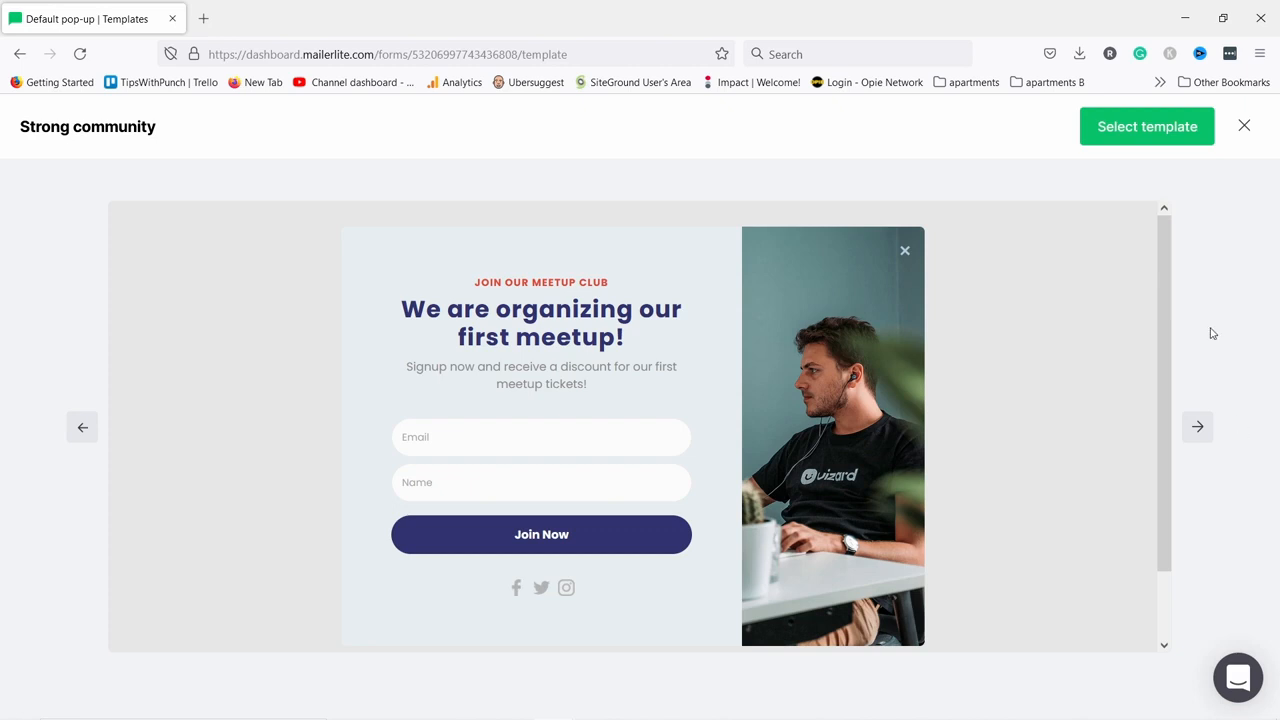
pyautogui.click(1150, 145)
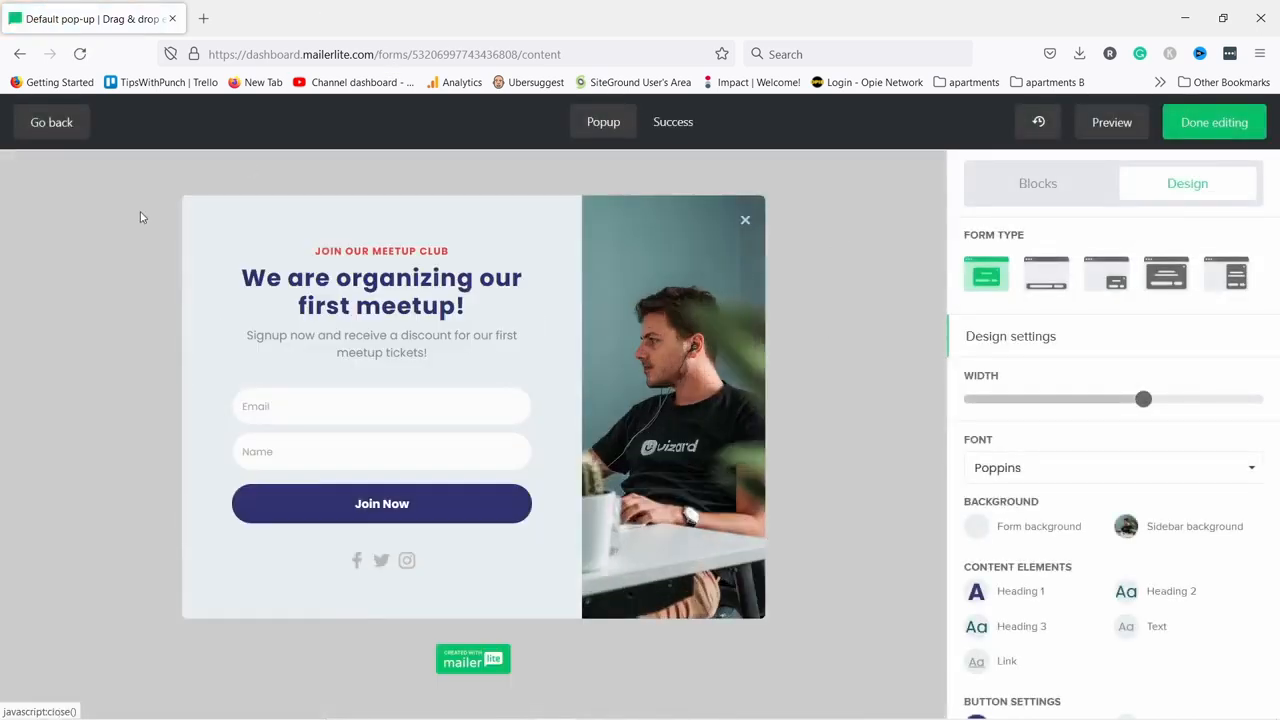
# Delete the JOIN OUR MEETUP CLUB line from the pop-up's top text block.
pyautogui.moveTo(357, 250)
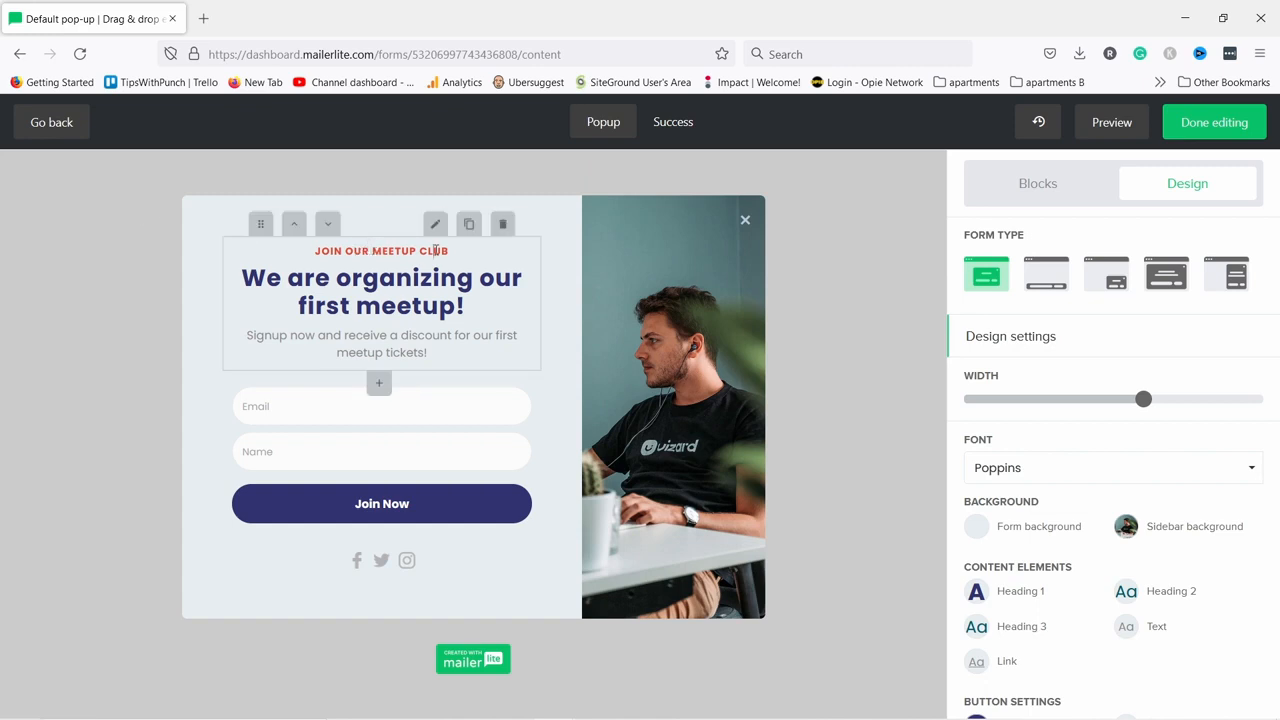
pyautogui.click(436, 250)
pyautogui.moveTo(449, 251); pyautogui.dragTo(295, 252)
pyautogui.press('BackSpace')
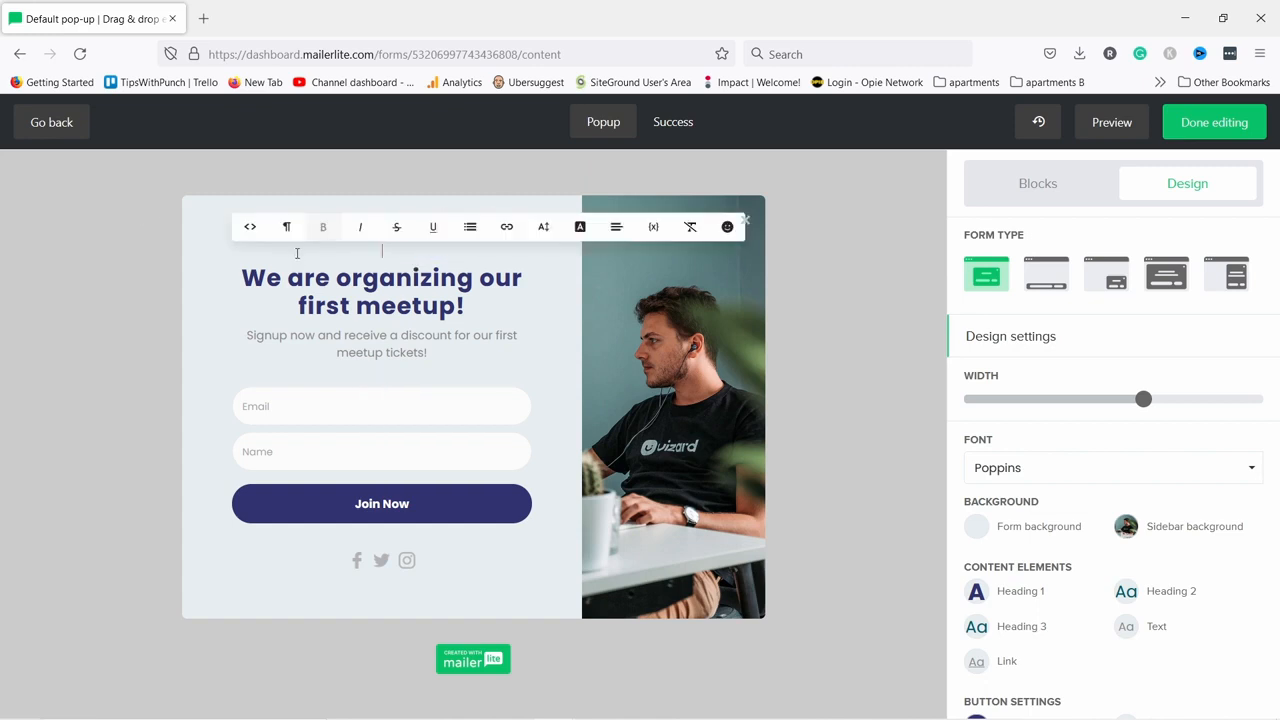
pyautogui.press('BackSpace')
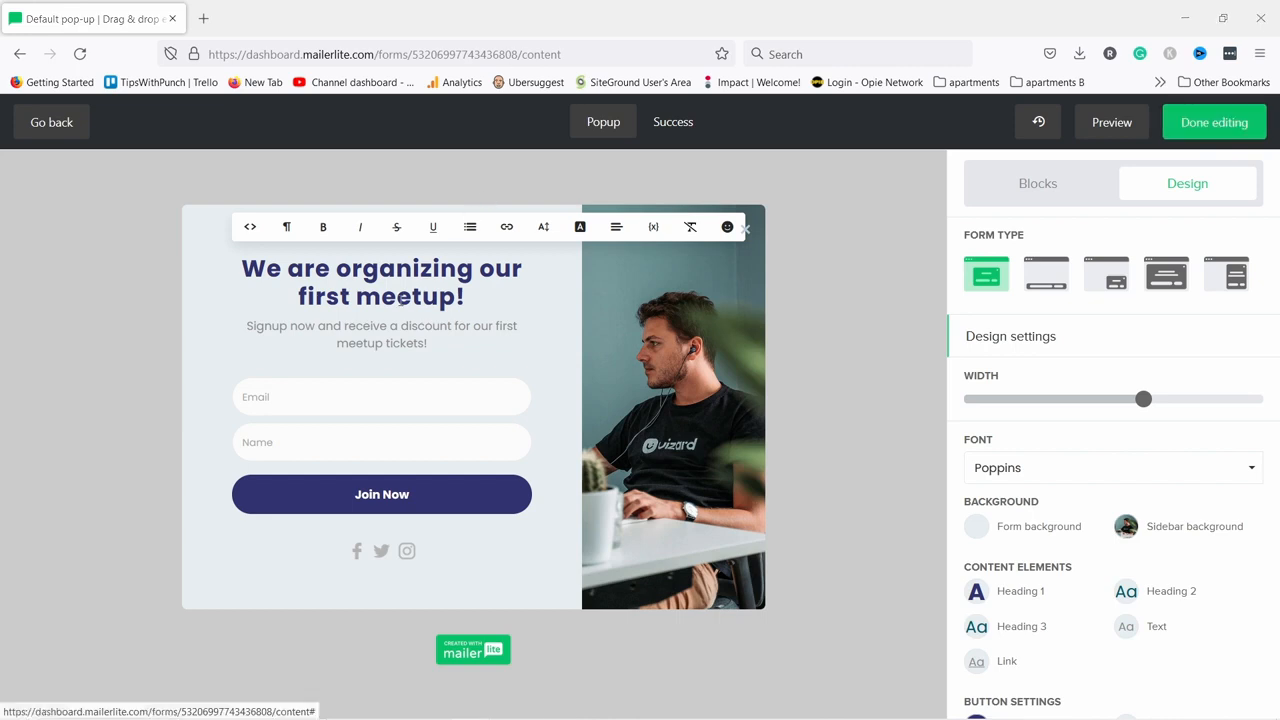
# Replace the heading with 'Get your FREE e-book' and the subtitle with the YouTube tips line.
pyautogui.click(342, 279)
pyautogui.moveTo(481, 297); pyautogui.dragTo(240, 271)
pyautogui.write('Get your FREE e-book')
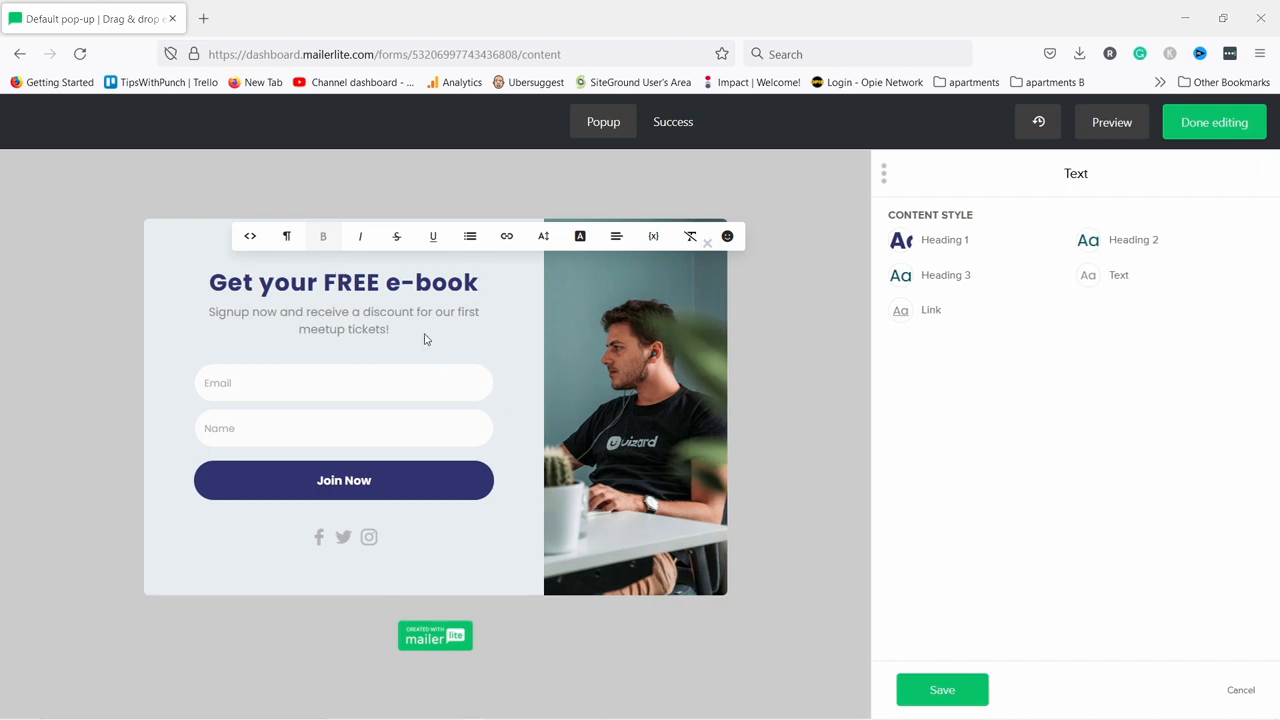
pyautogui.moveTo(390, 329); pyautogui.dragTo(233, 304)
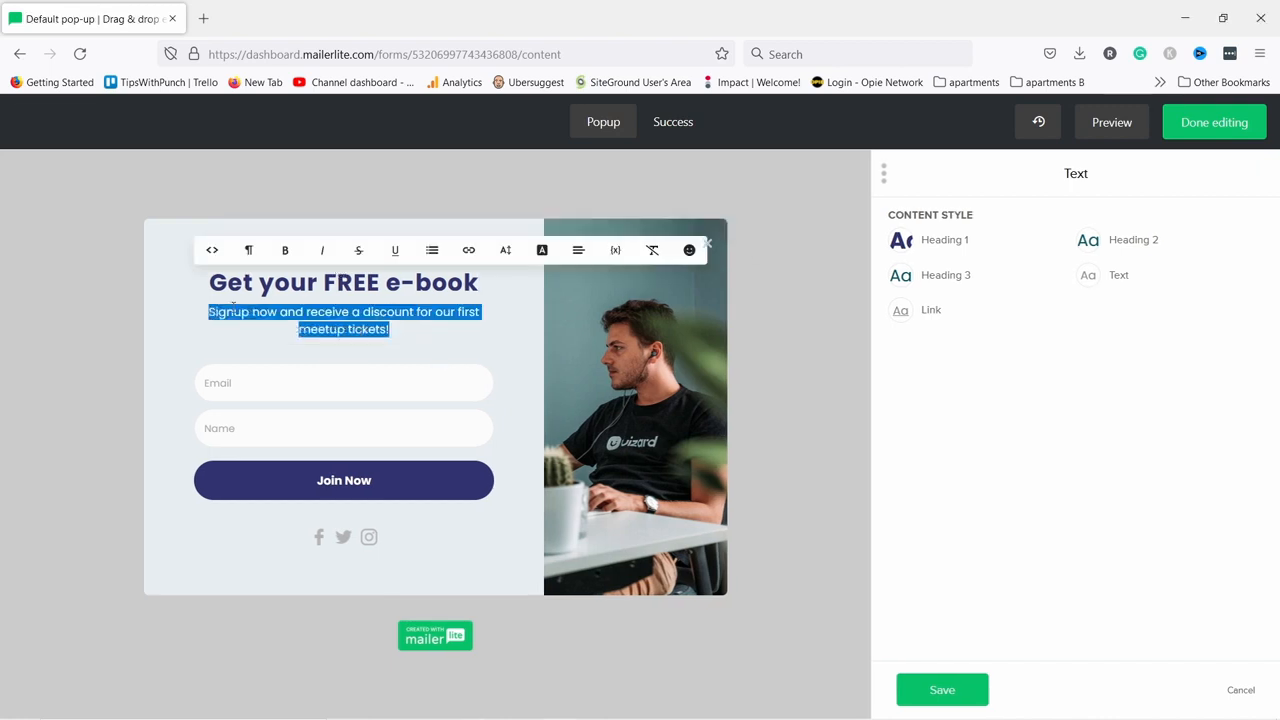
pyautogui.write('Get Exclusive YouTube Tips That I Only Share With Email Subscribers')
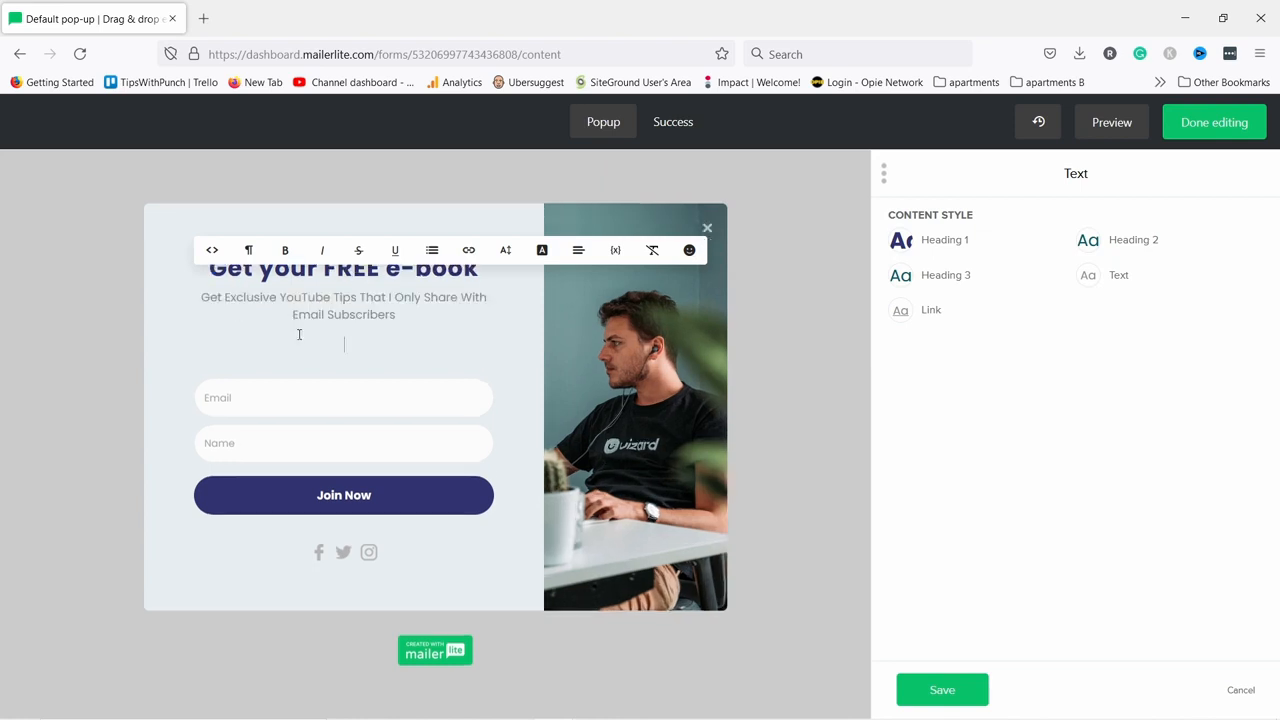
pyautogui.press('BackSpace')
# Bold the word Only in the subtitle and save the text changes.
pyautogui.moveTo(392, 312); pyautogui.dragTo(423, 312)
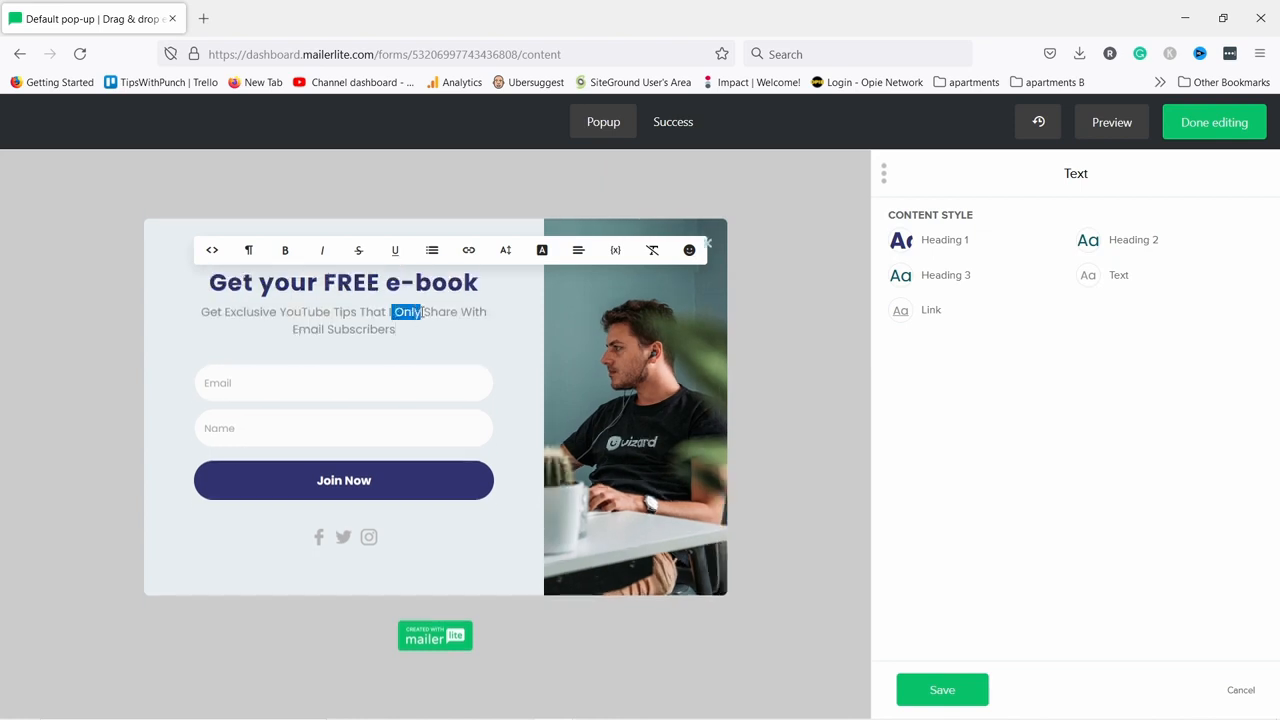
pyautogui.press('Escape')
pyautogui.doubleClick(398, 312)
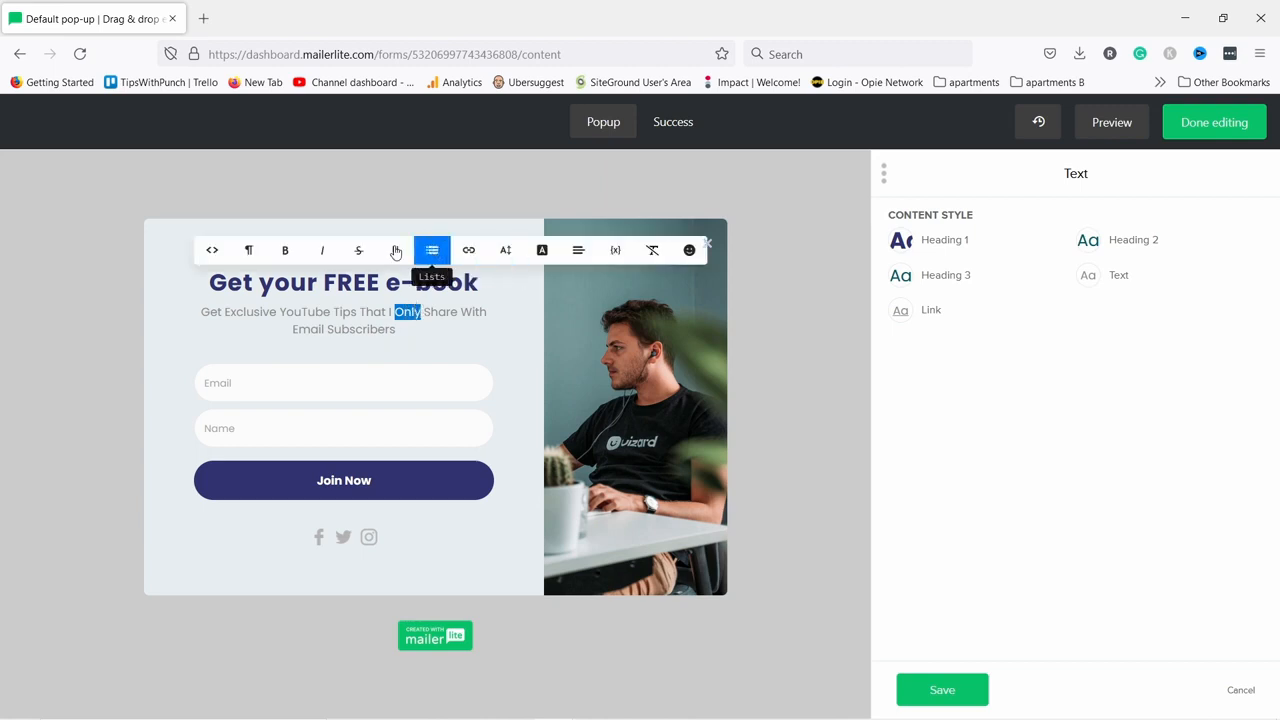
pyautogui.click(286, 251)
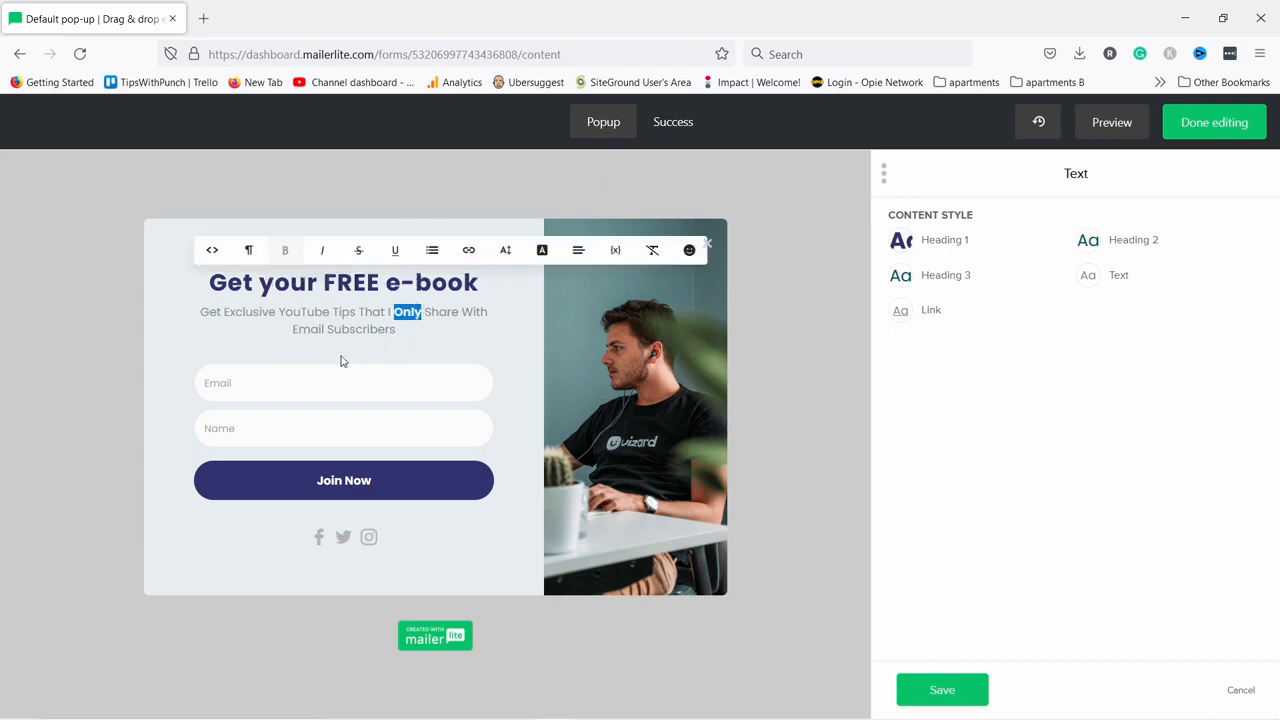
pyautogui.click(126, 341)
pyautogui.click(233, 382)
pyautogui.click(235, 432)
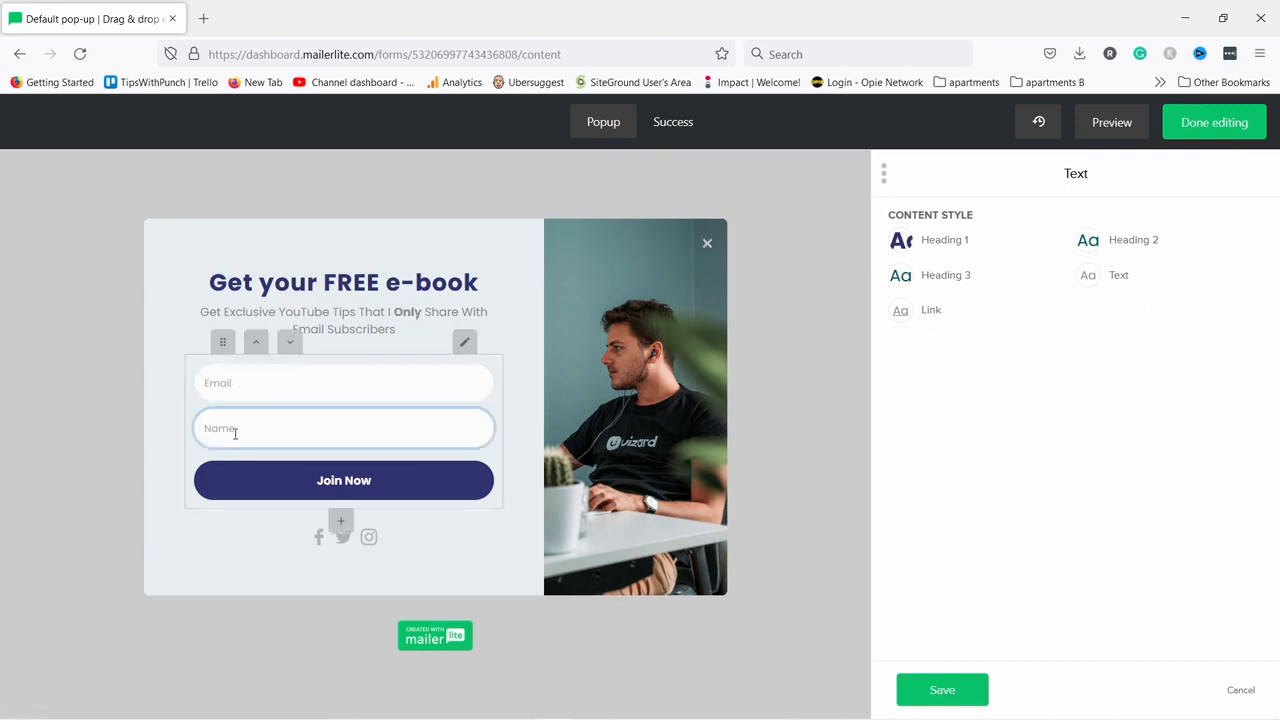
pyautogui.click(943, 692)
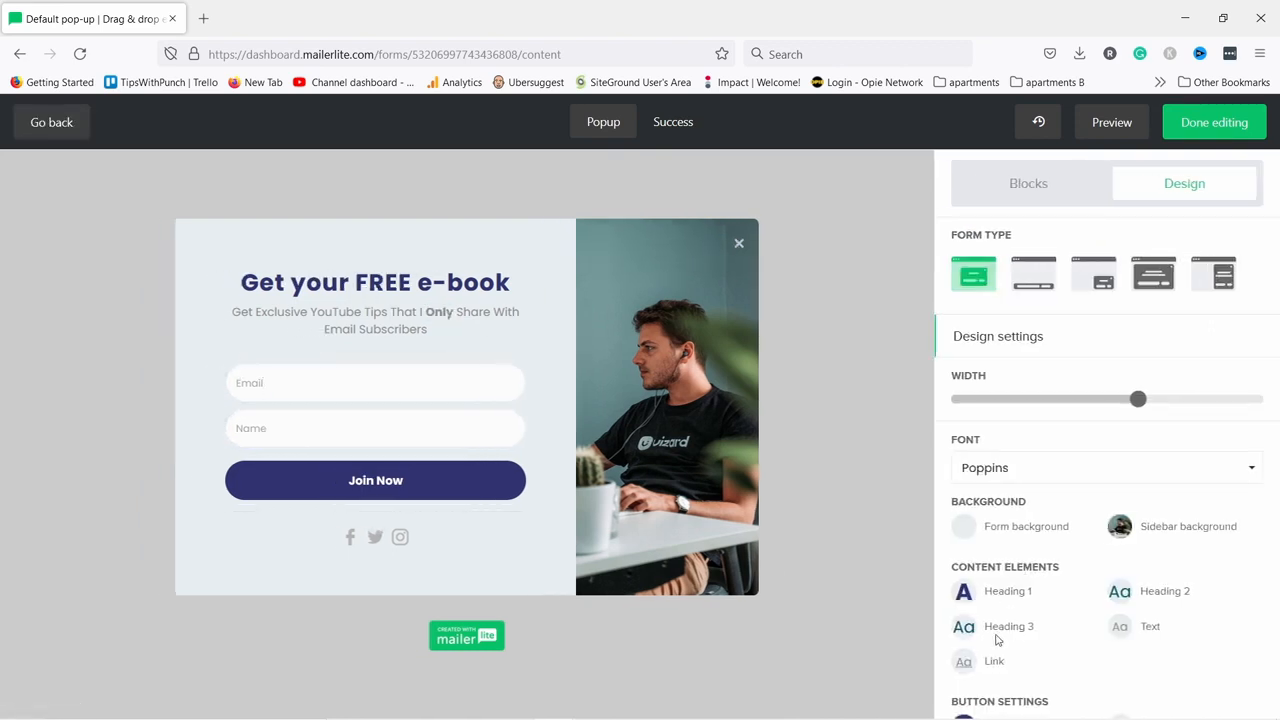
# Move the Name field above Email in the signup form and save.
pyautogui.moveTo(338, 390)
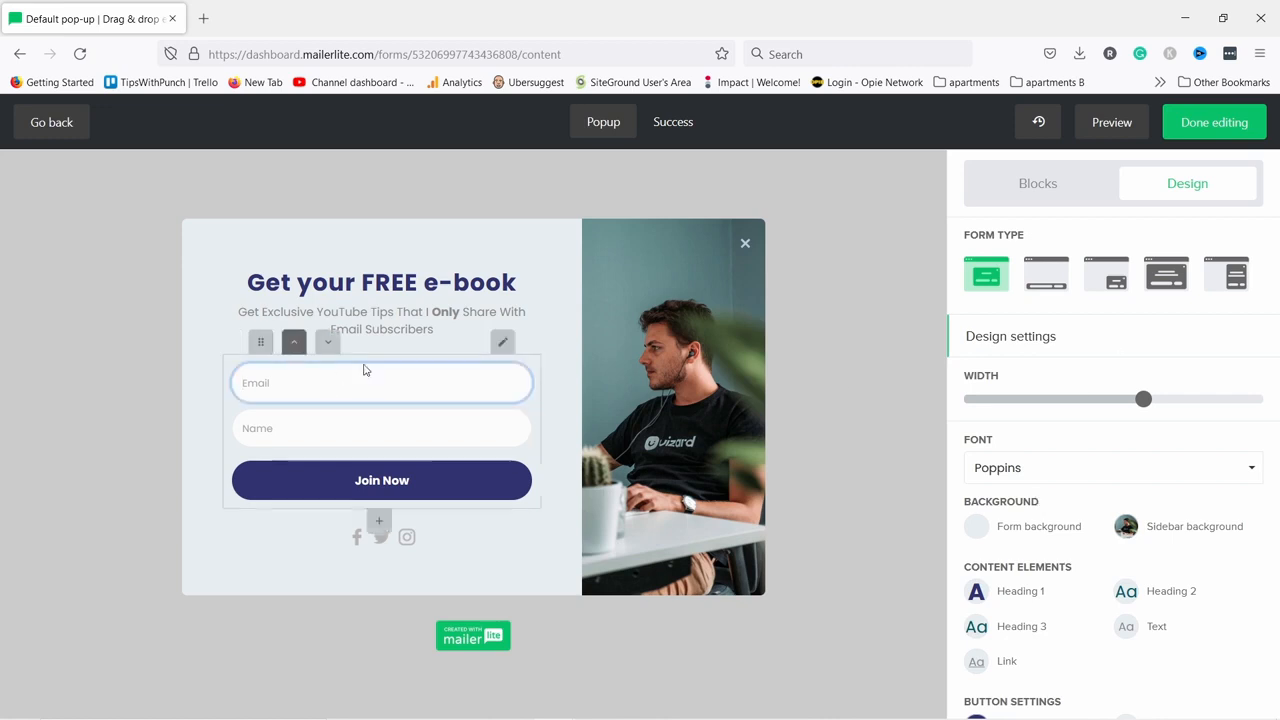
pyautogui.click(503, 344)
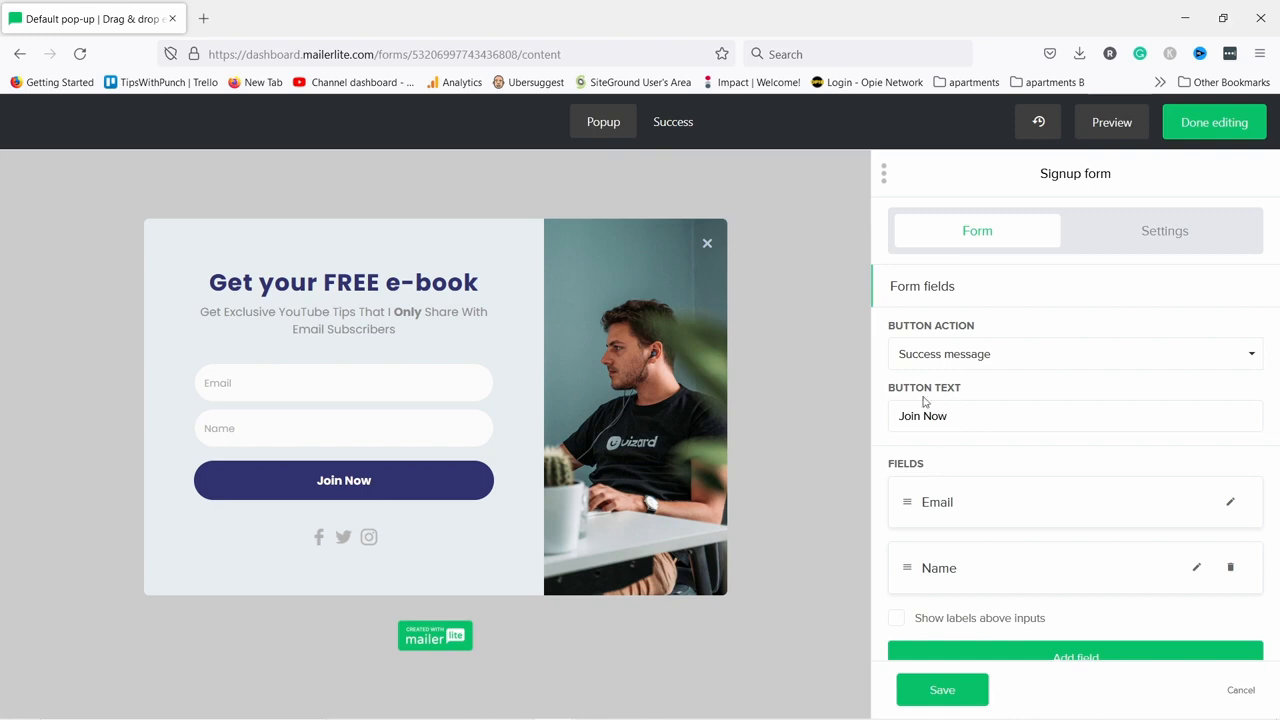
pyautogui.moveTo(905, 569); pyautogui.dragTo(906, 498)
pyautogui.click(943, 690)
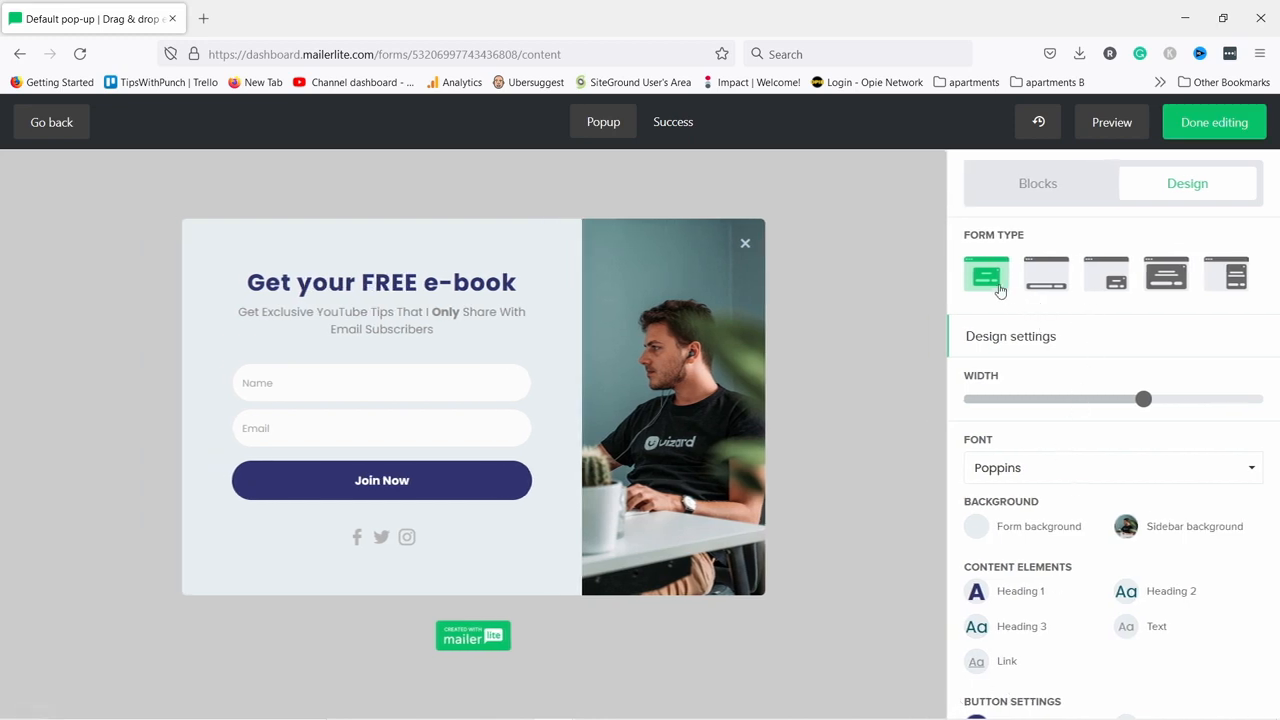
pyautogui.click(1035, 287)
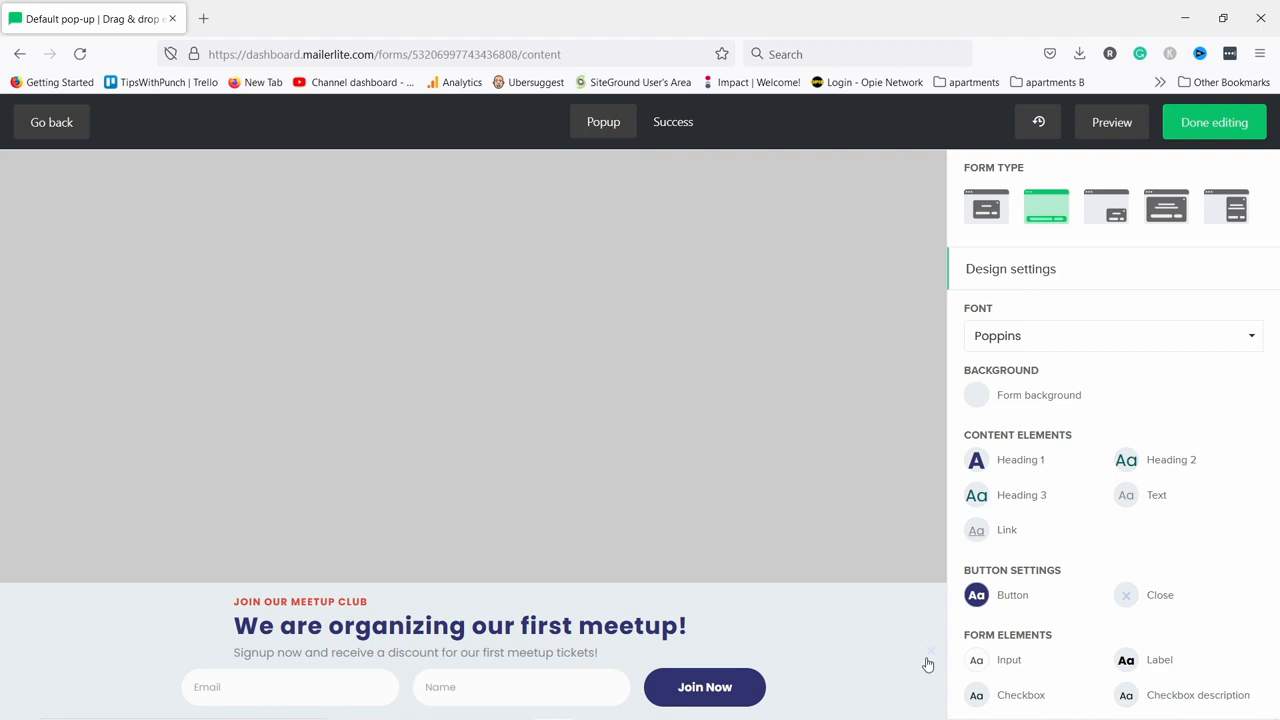
pyautogui.click(1104, 210)
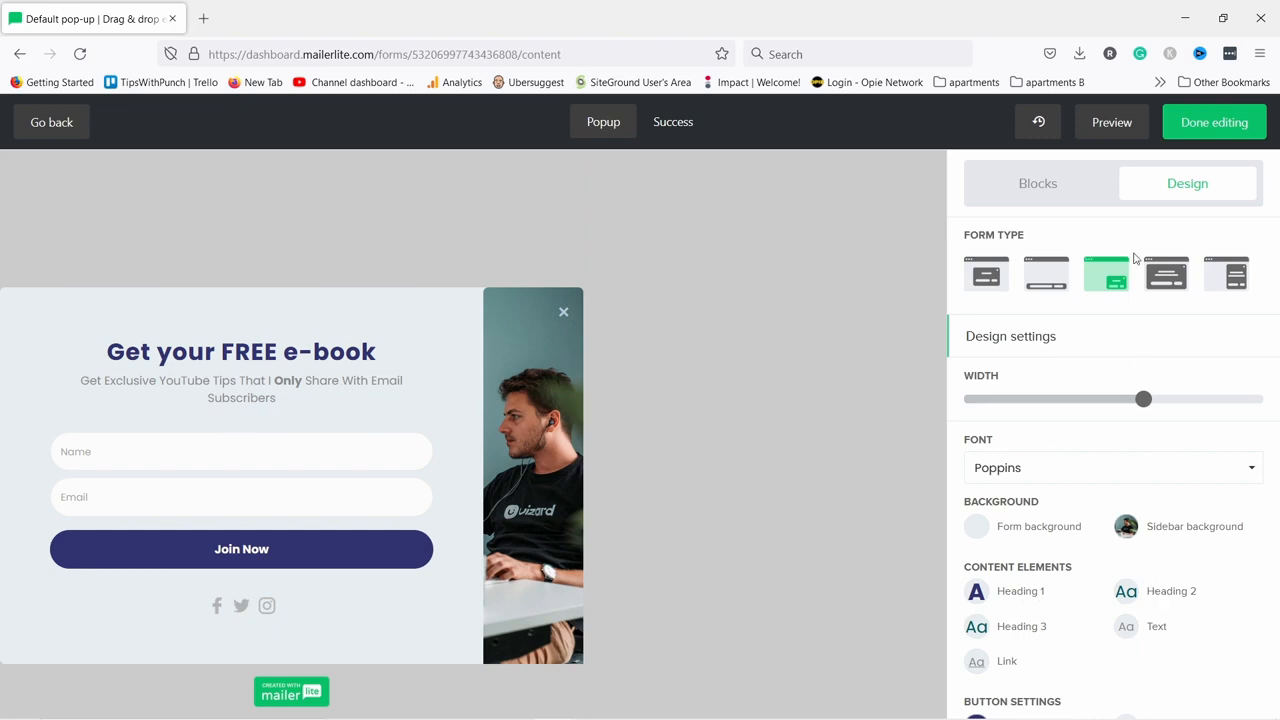
pyautogui.click(1160, 278)
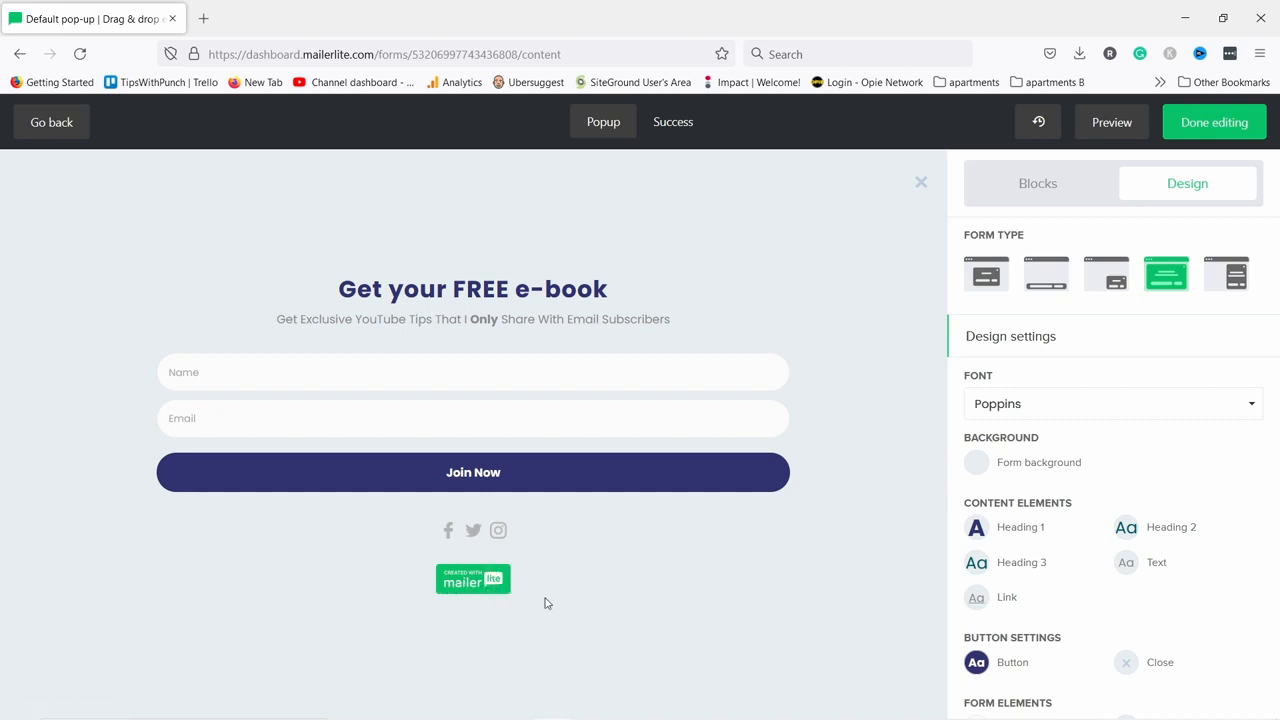
pyautogui.click(1222, 281)
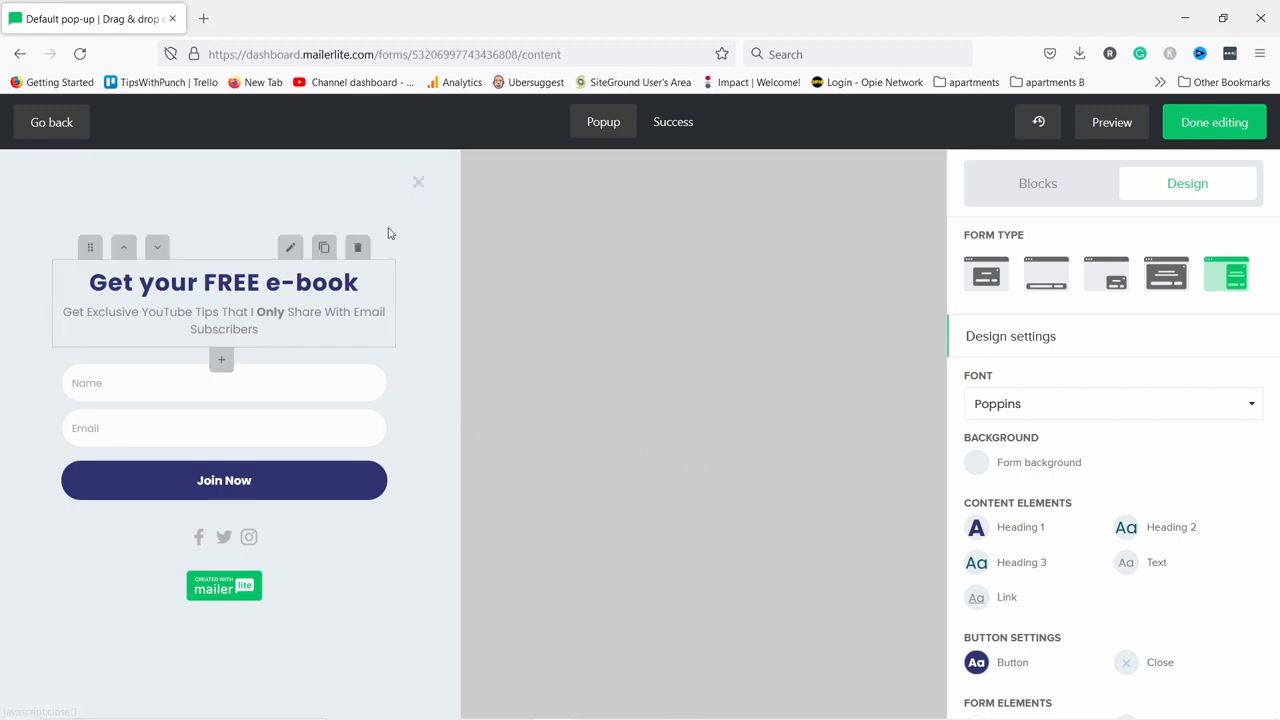
pyautogui.click(976, 285)
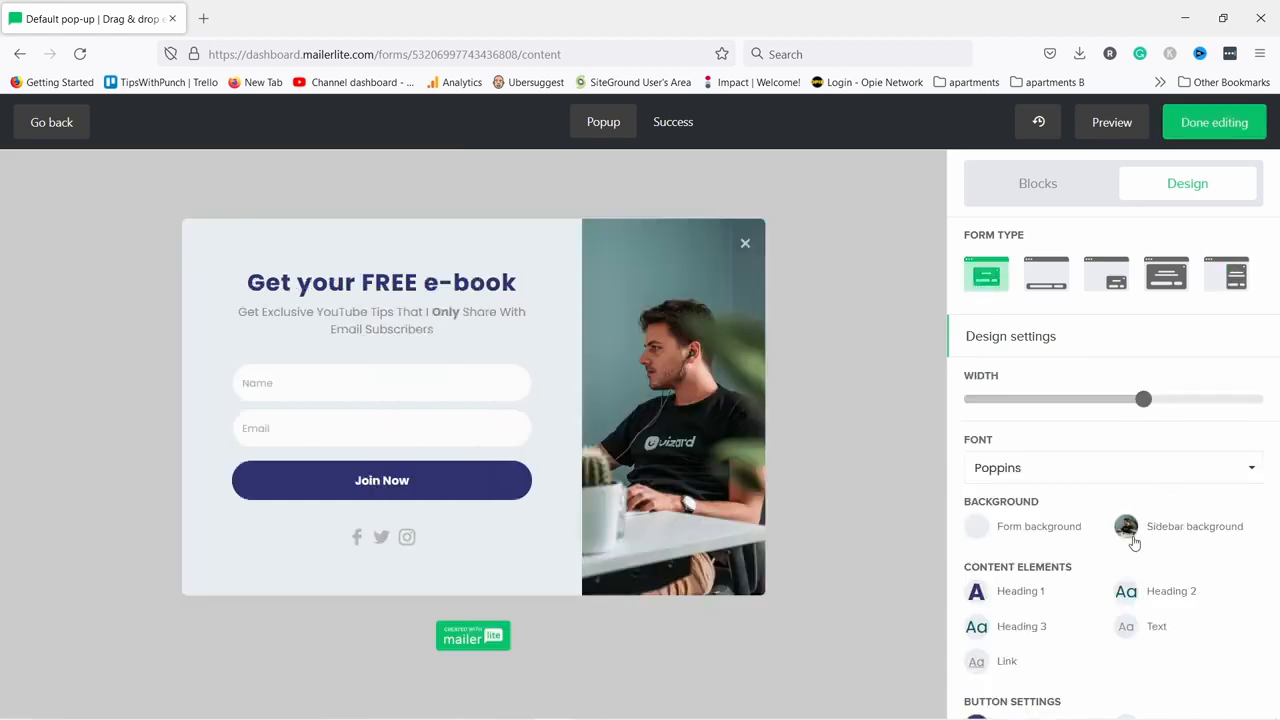
# Set the sidebar background to youtube-tips-ebook.JPG from the File manager and save it.
pyautogui.click(1127, 528)
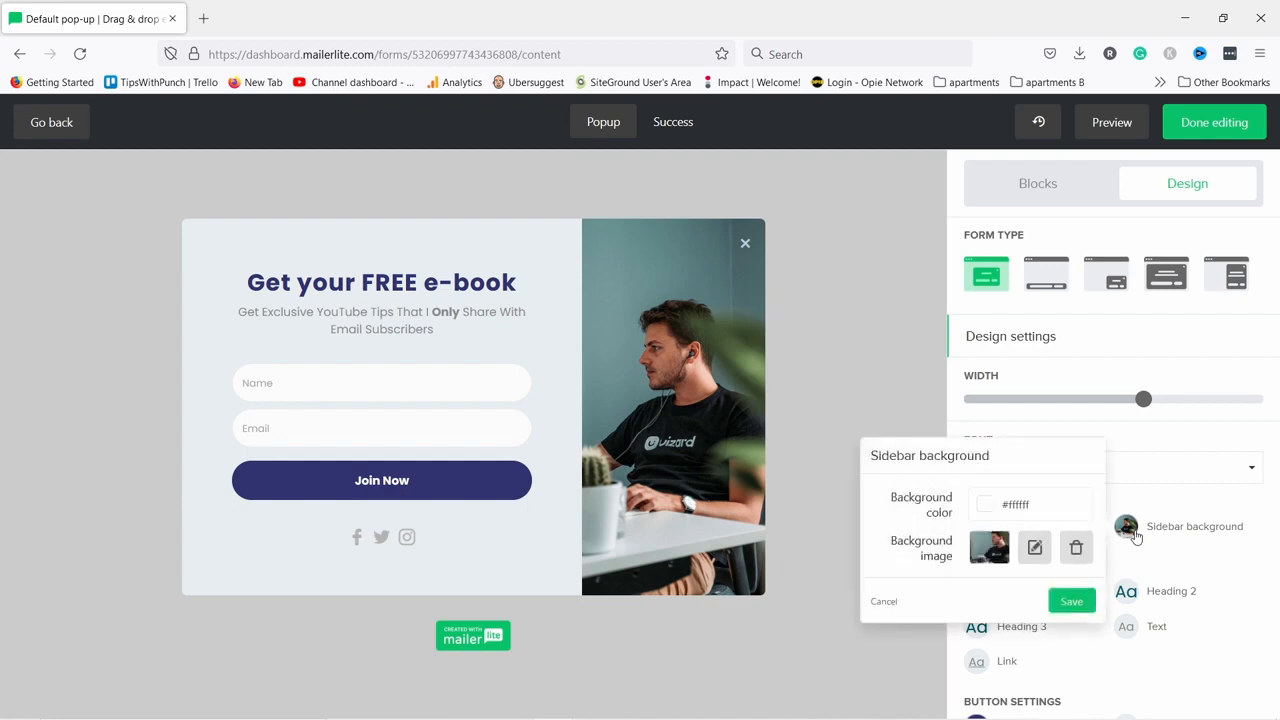
pyautogui.click(991, 555)
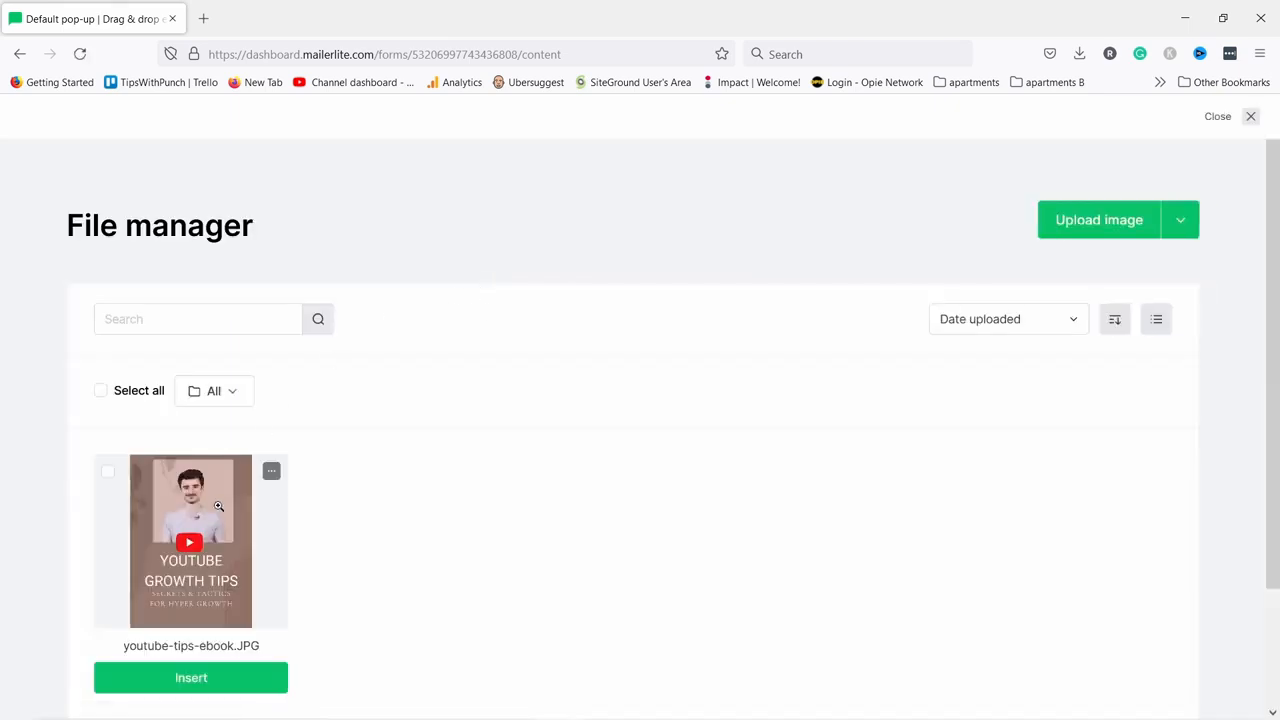
pyautogui.click(213, 520)
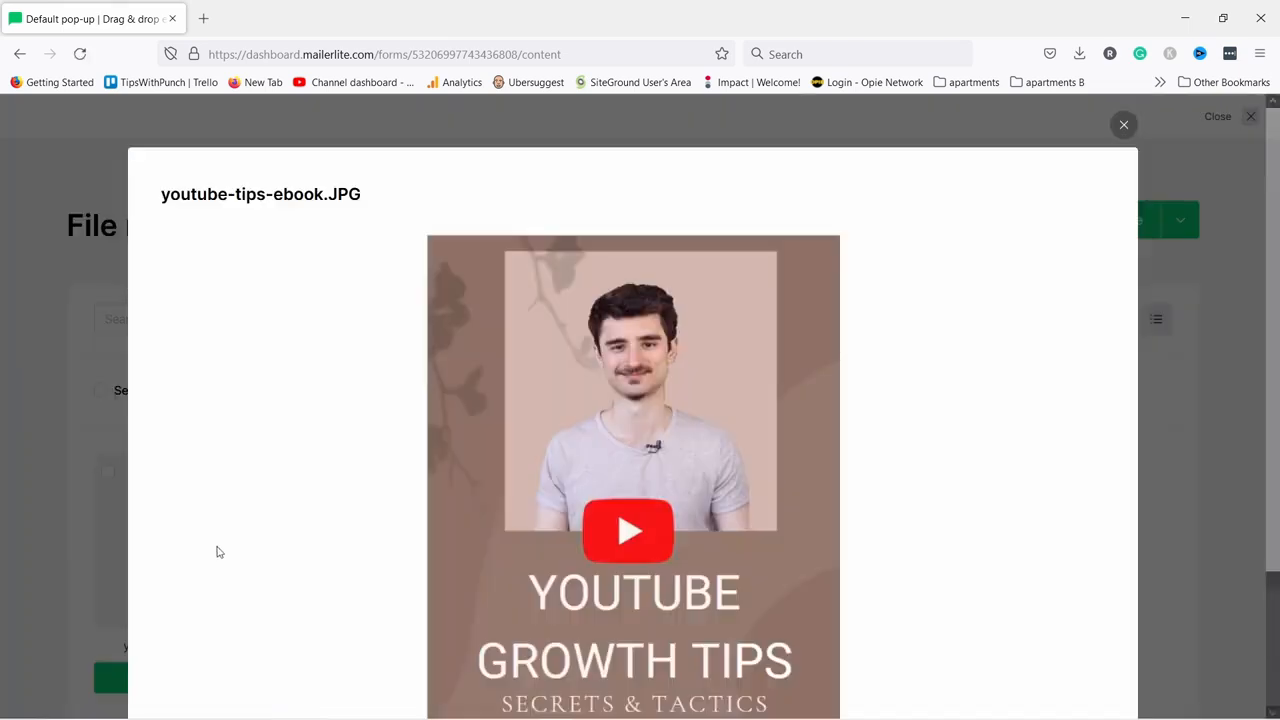
pyautogui.click(1121, 126)
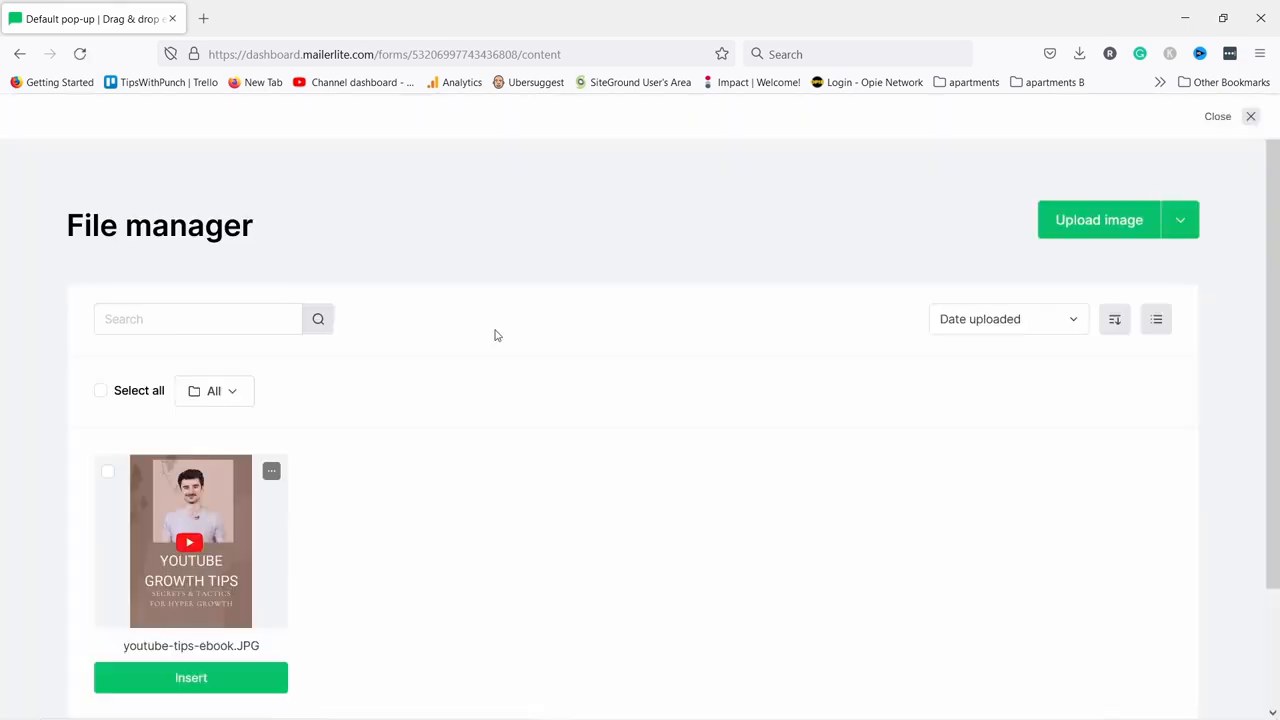
pyautogui.click(190, 677)
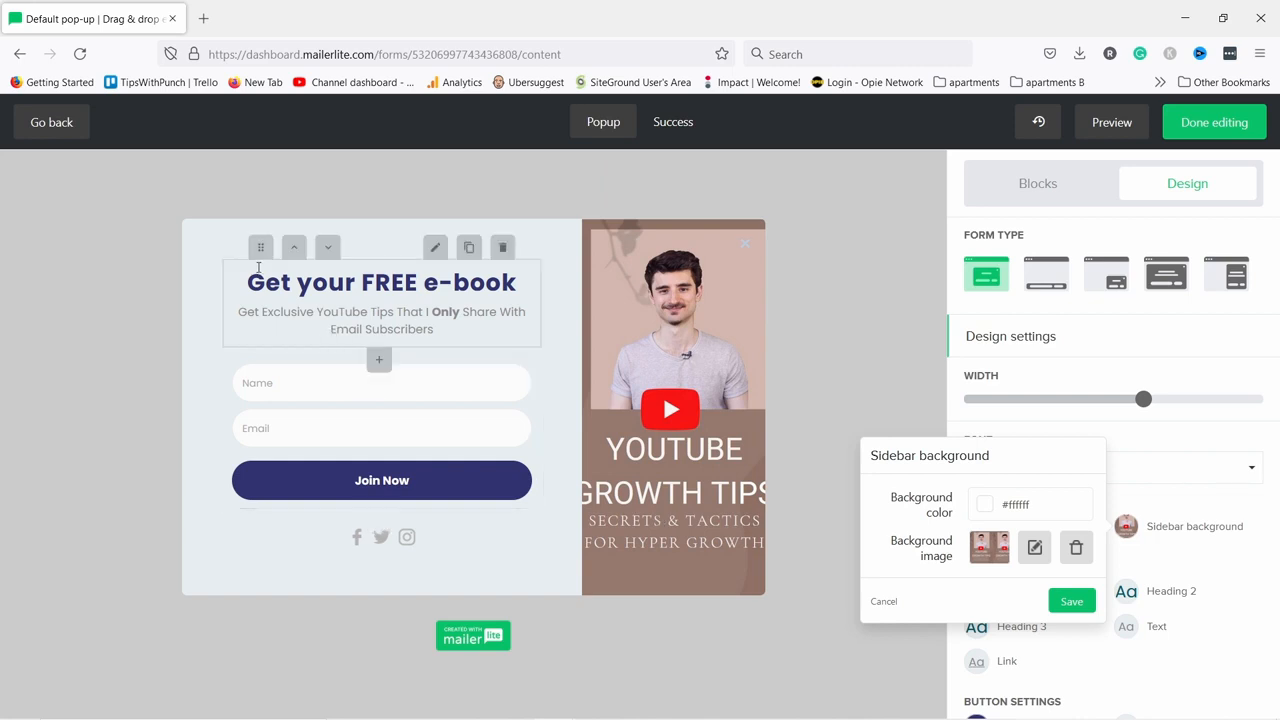
pyautogui.click(1071, 601)
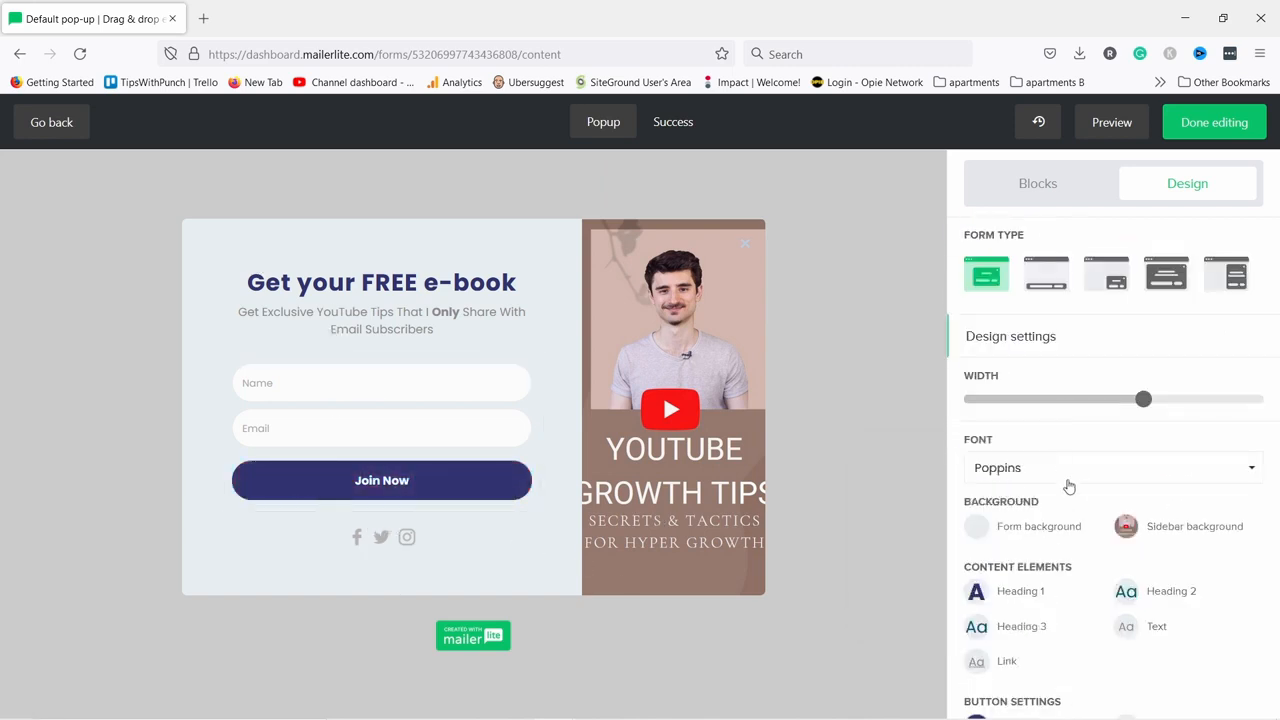
# Finish the pop-up design and set the pop-up's wait time to 30 seconds.
pyautogui.click(1216, 124)
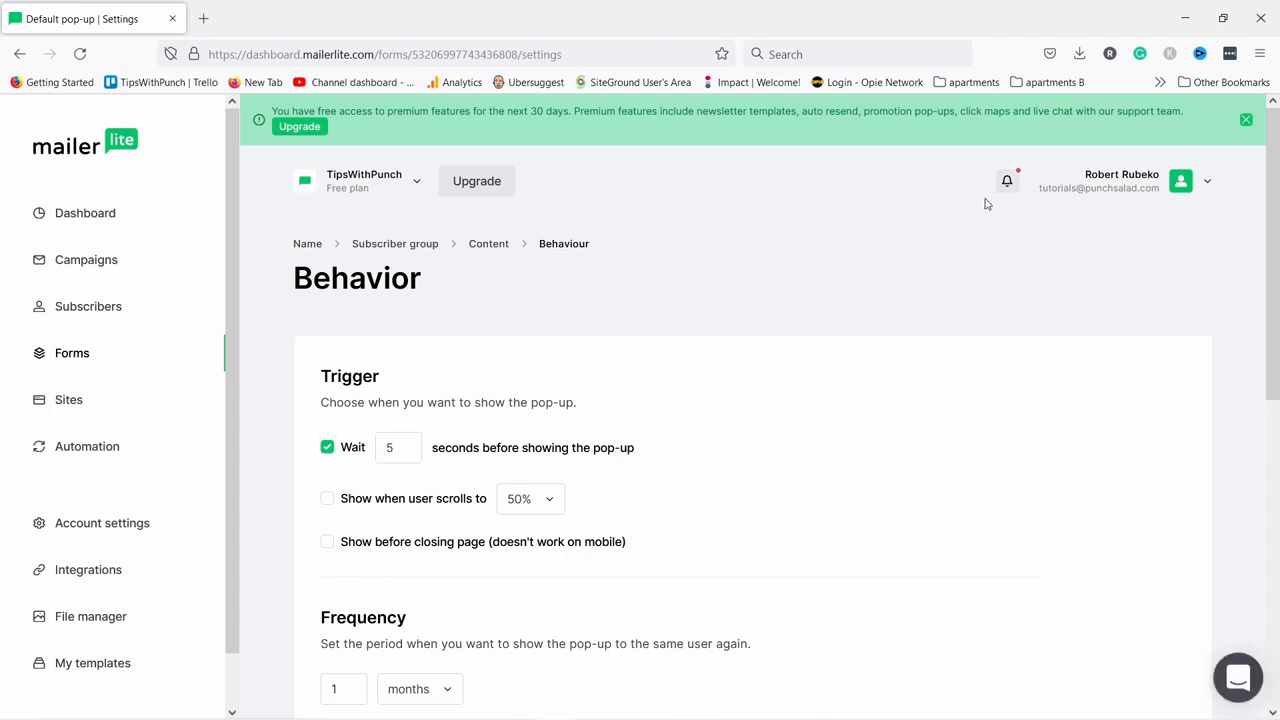
pyautogui.scroll(-2, 557, 306)
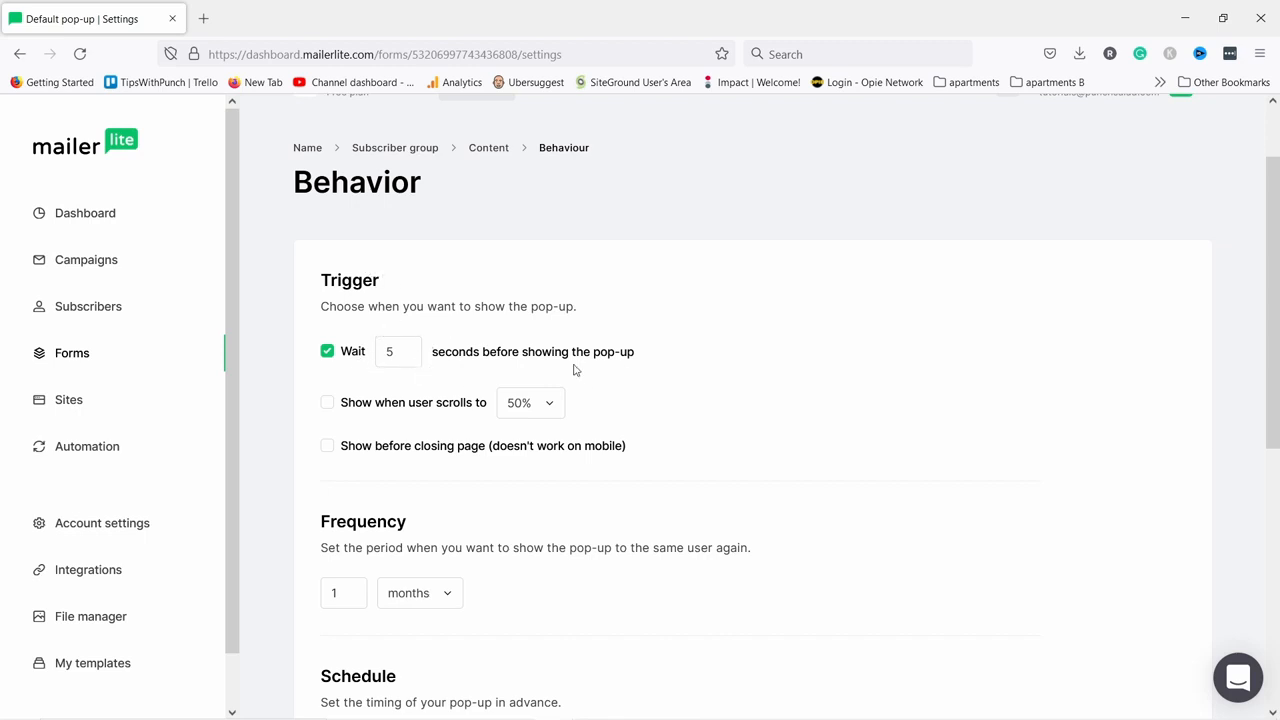
pyautogui.doubleClick(405, 351)
pyautogui.write('30')
pyautogui.click(461, 351)
# Keep the scroll trigger at 50% and leave showing before page close off.
pyautogui.scroll(-2, 405, 347)
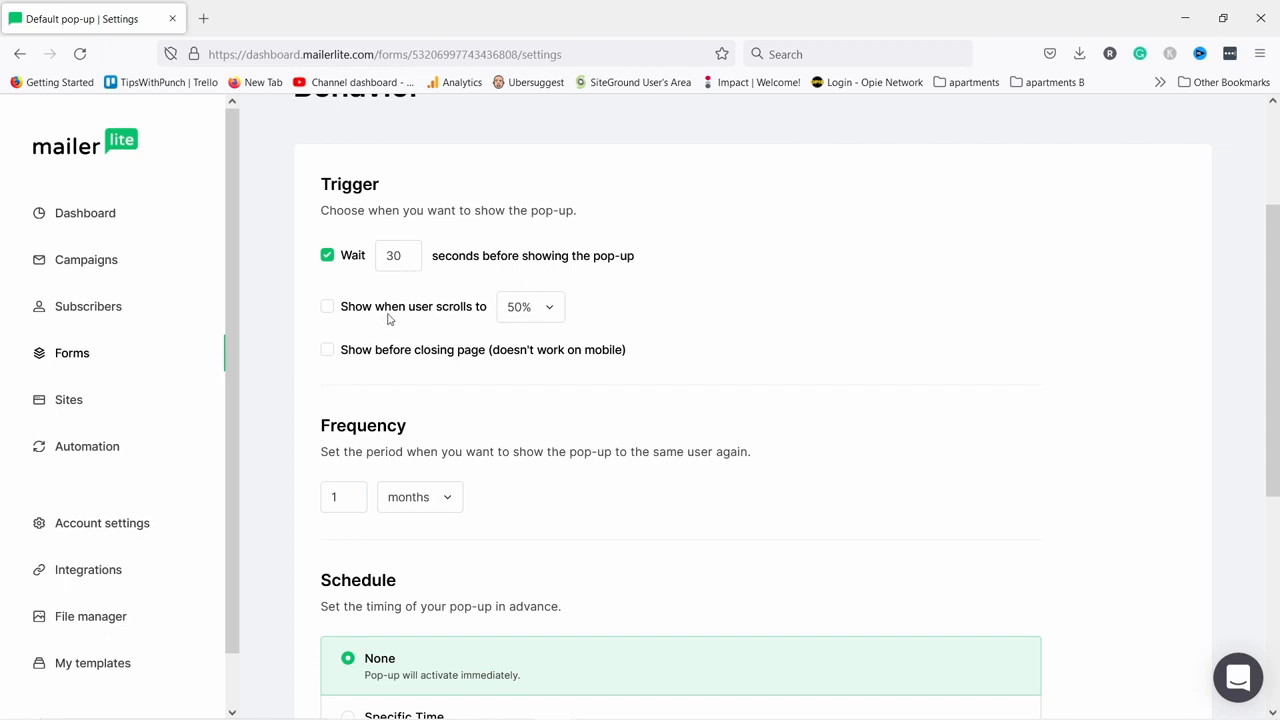
pyautogui.click(531, 311)
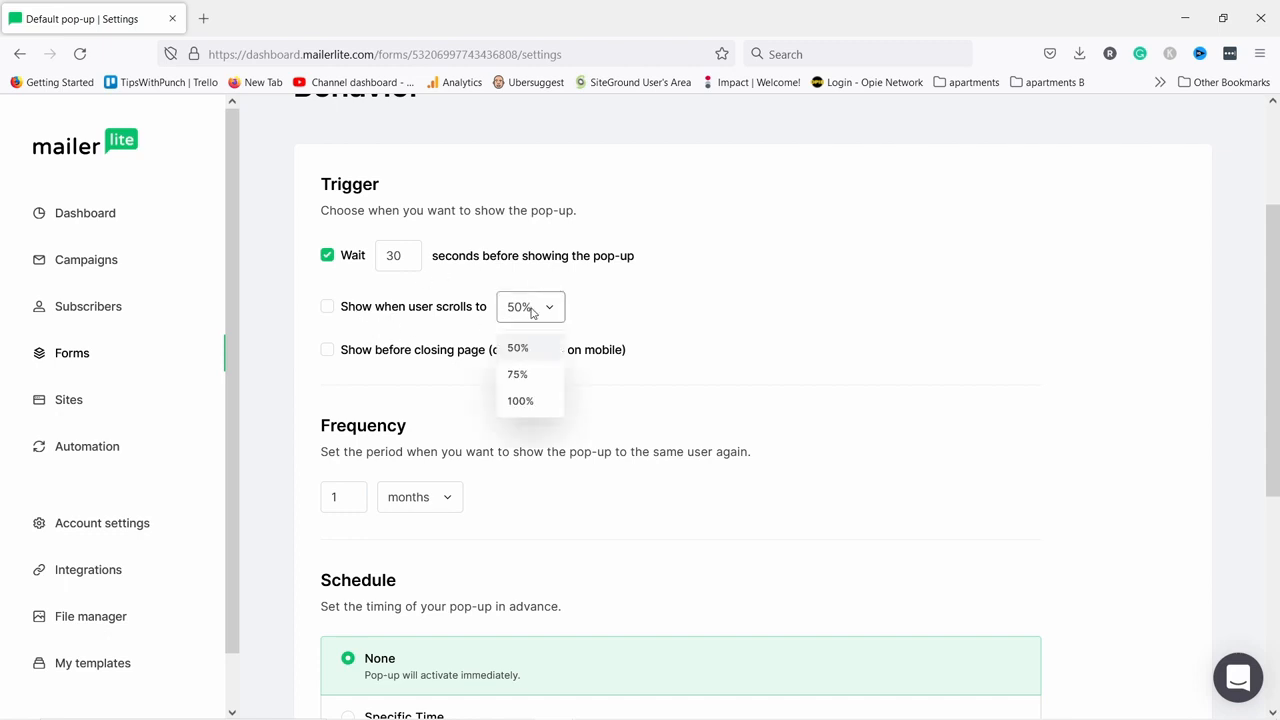
pyautogui.click(678, 316)
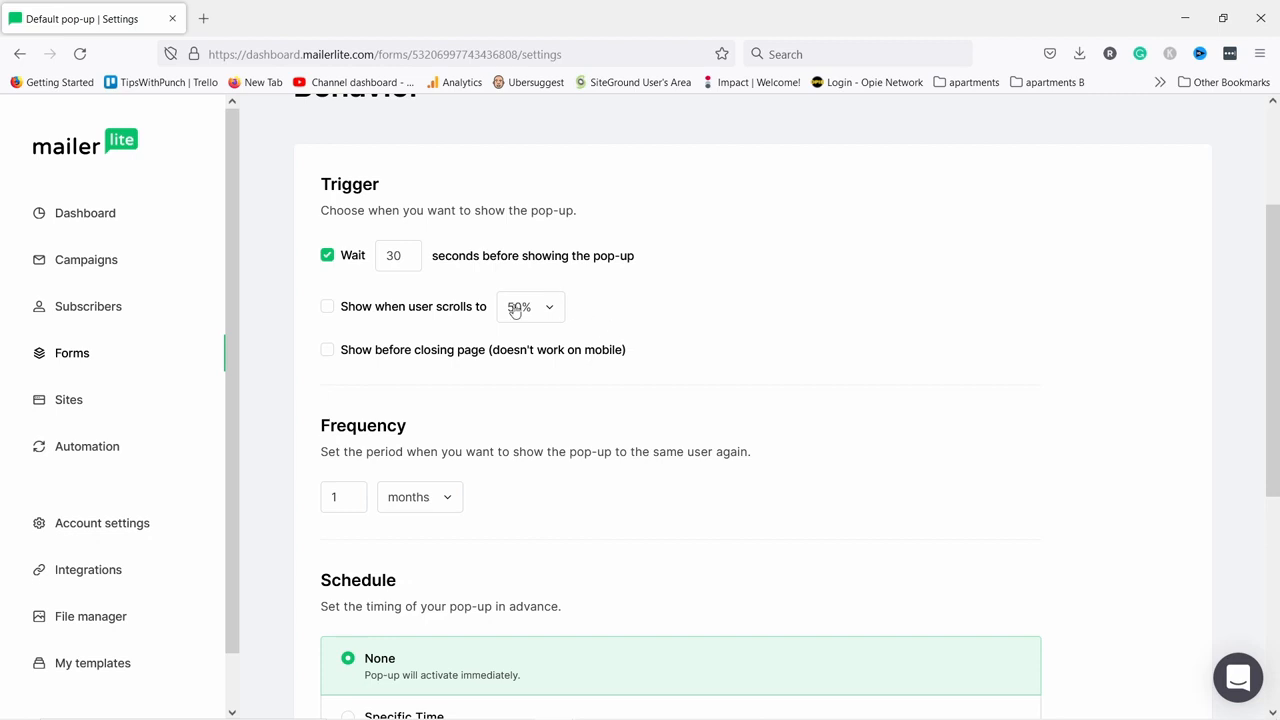
pyautogui.click(329, 352)
pyautogui.click(327, 350)
# Make the pop-up repeat per weeks and activate immediately with no schedule.
pyautogui.scroll(-3, 442, 288)
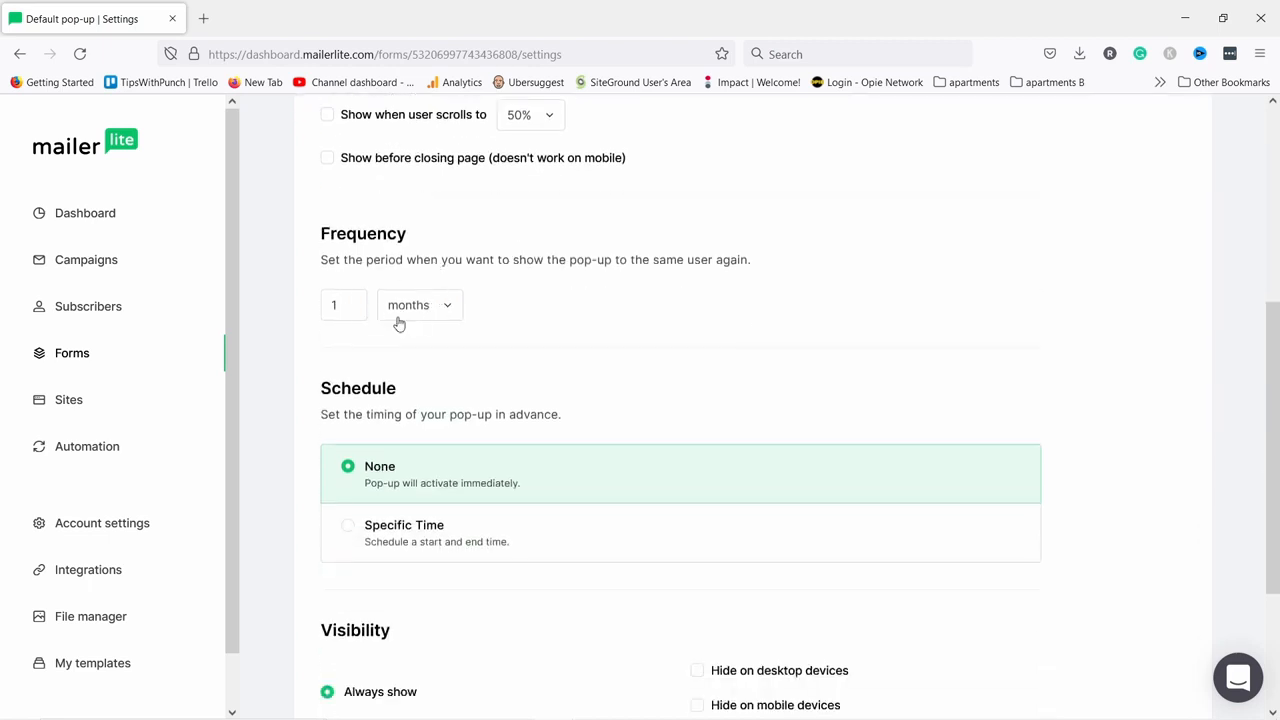
pyautogui.click(404, 313)
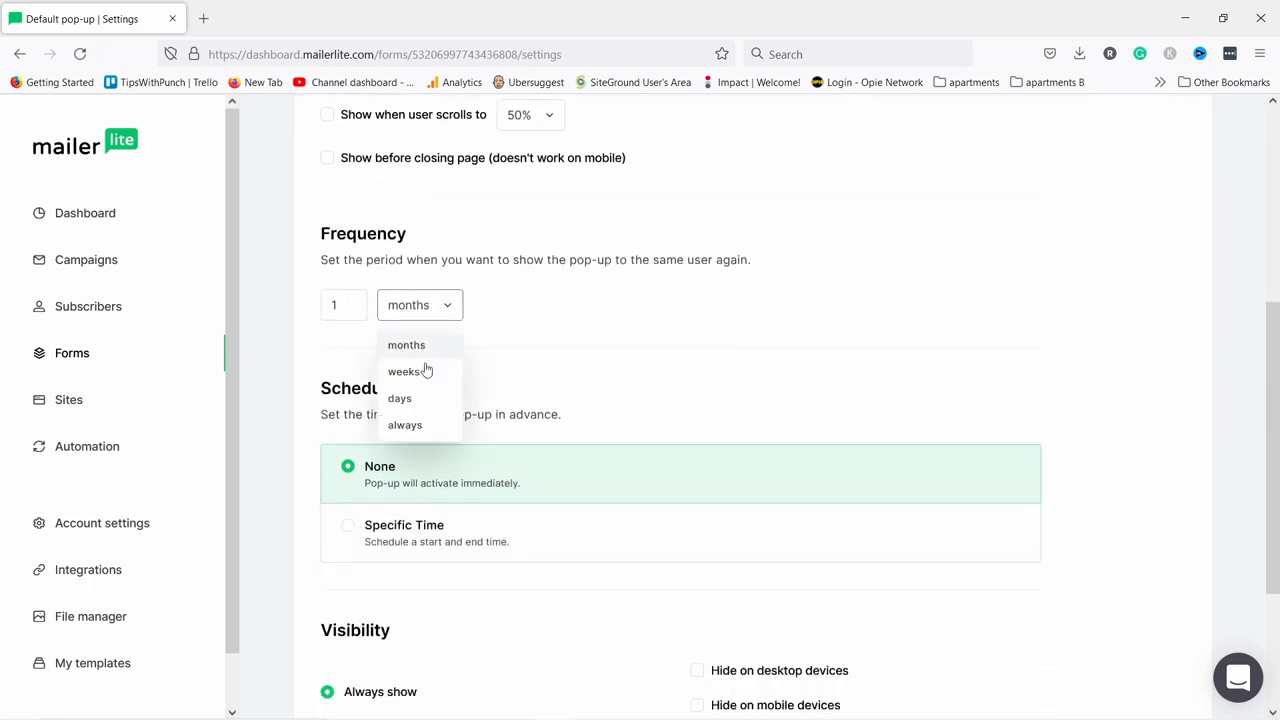
pyautogui.click(403, 373)
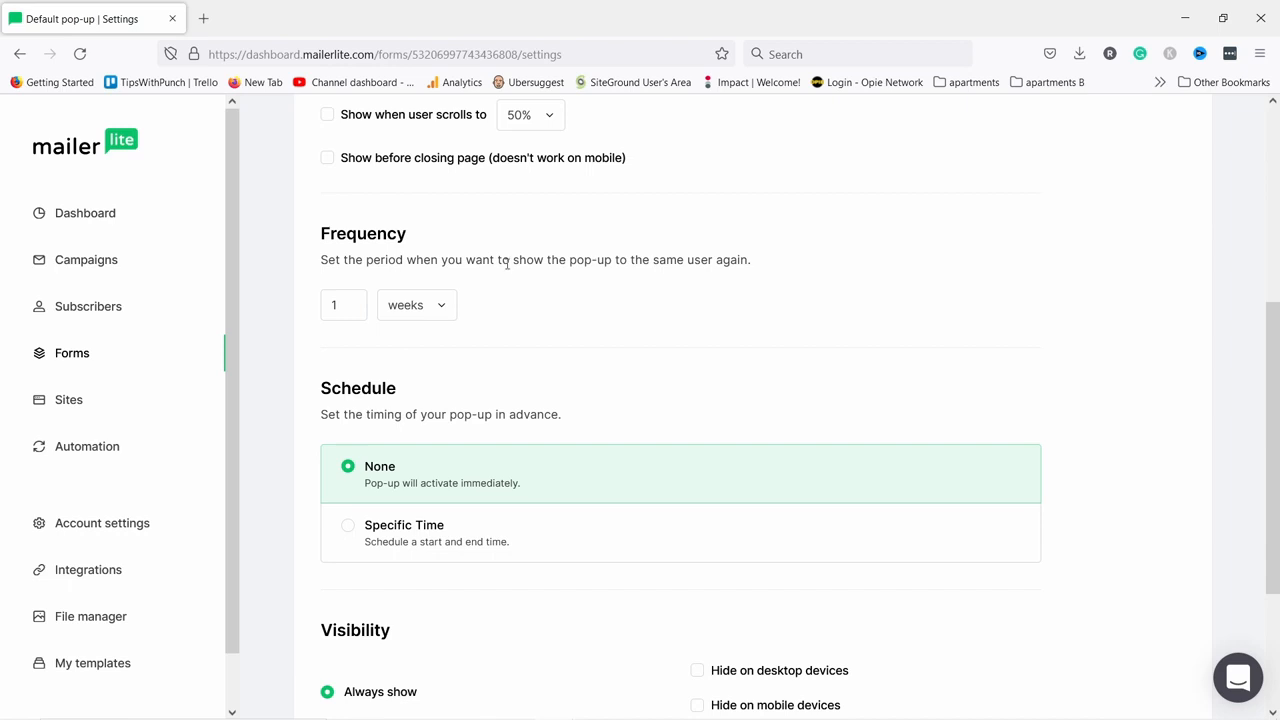
pyautogui.scroll(-3, 507, 263)
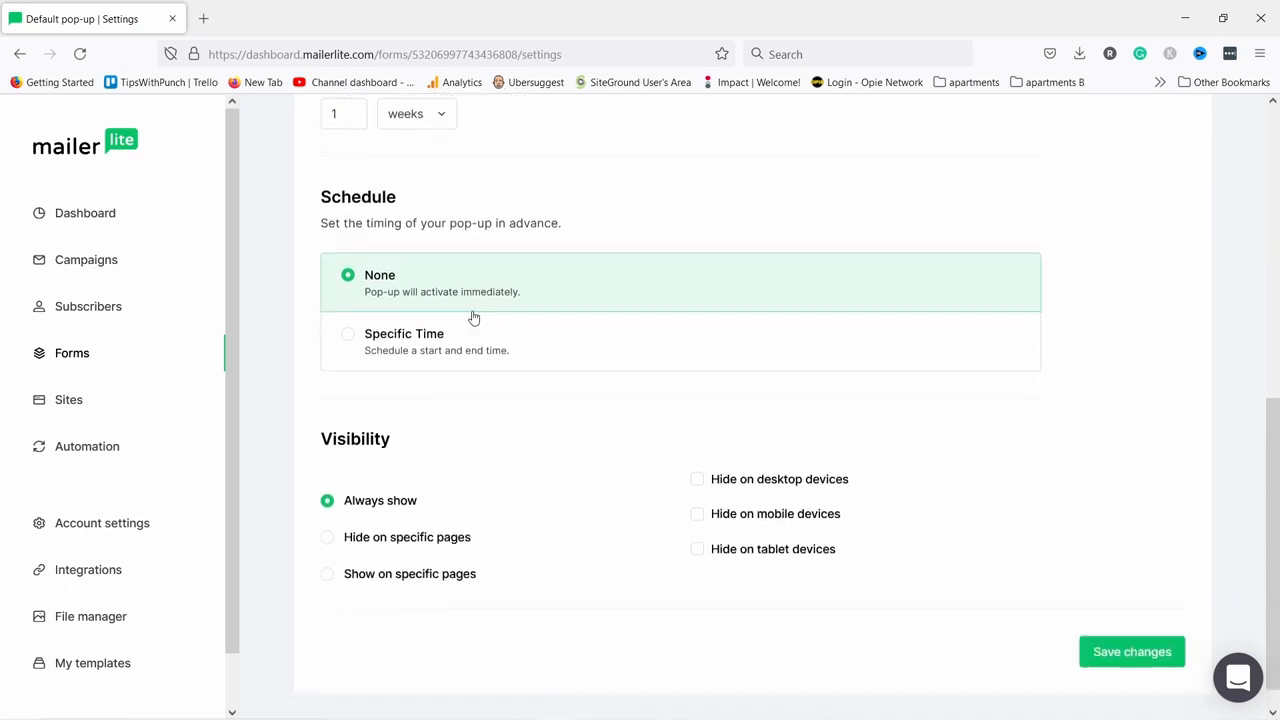
pyautogui.click(356, 340)
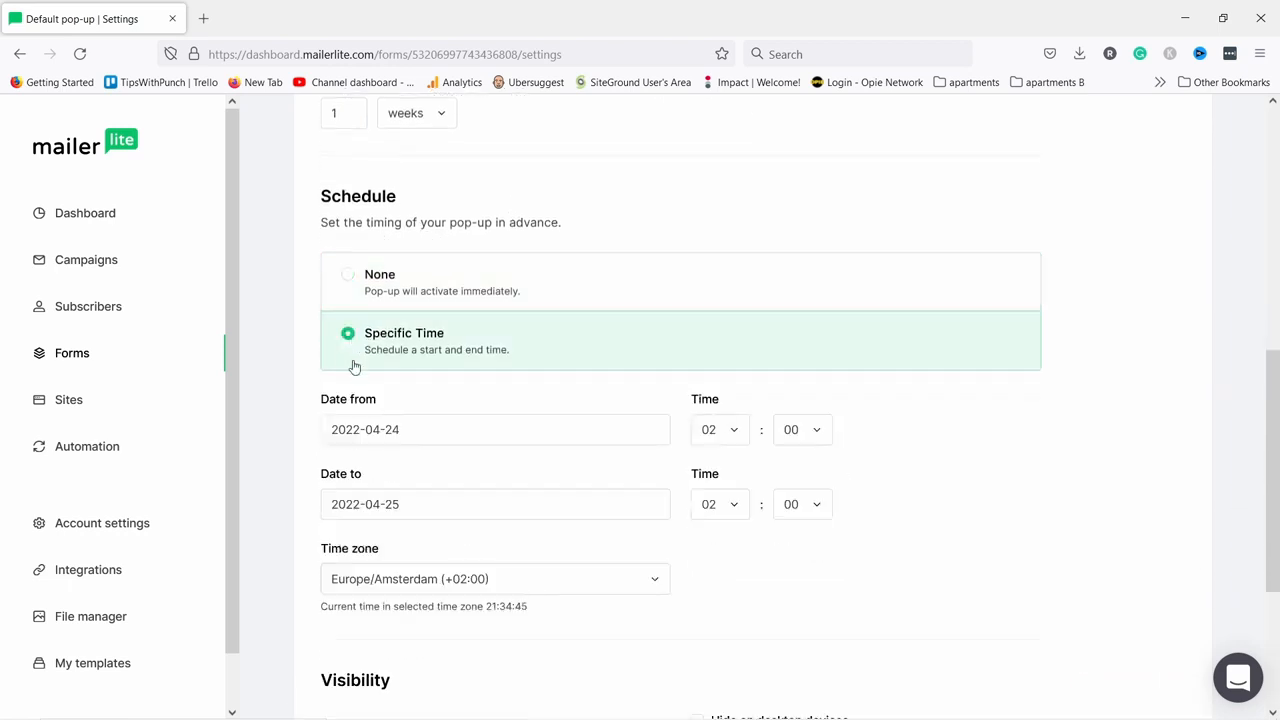
pyautogui.click(350, 283)
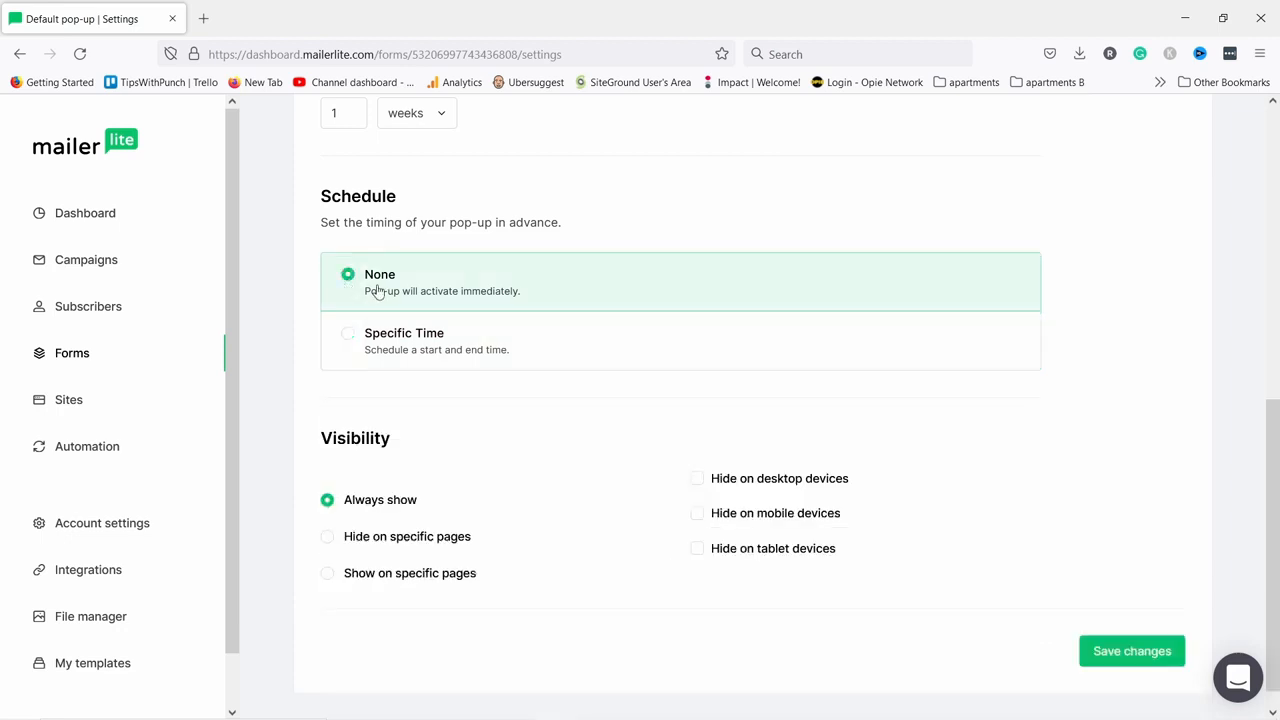
# Show the pop-up on every page and save the behaviour settings.
pyautogui.scroll(-1, 428, 455)
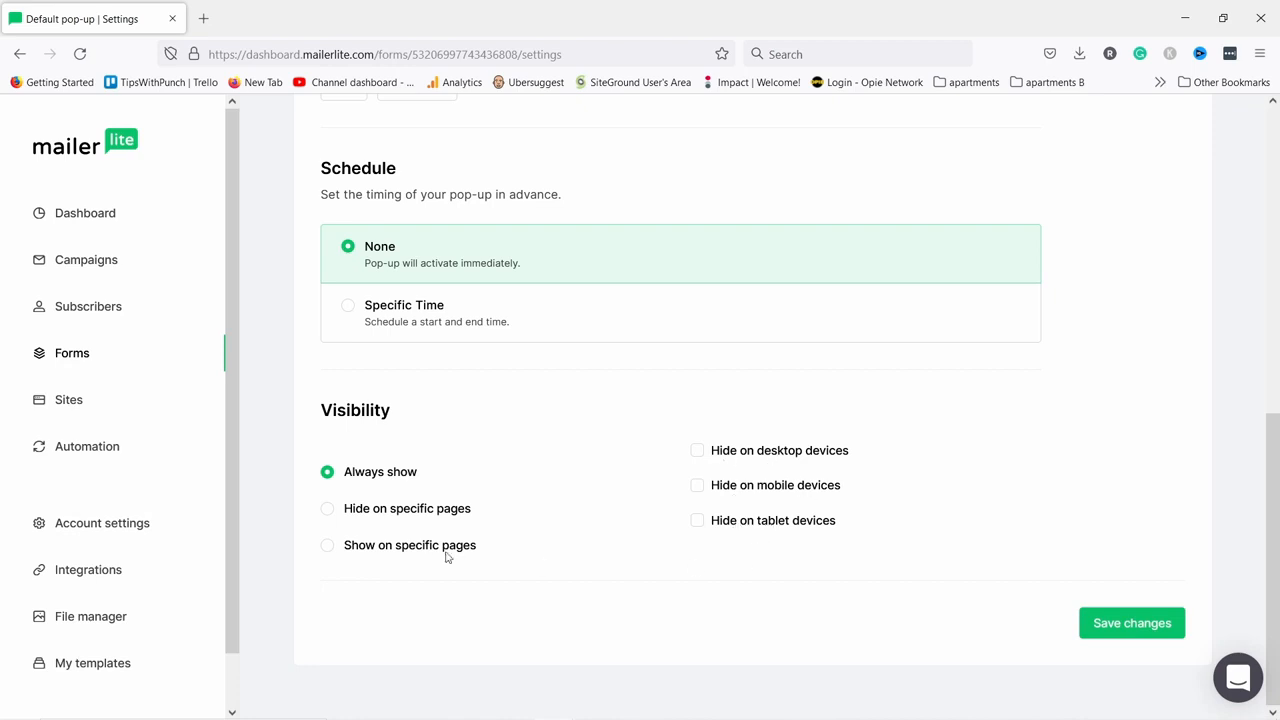
pyautogui.click(327, 509)
pyautogui.scroll(-2, 392, 446)
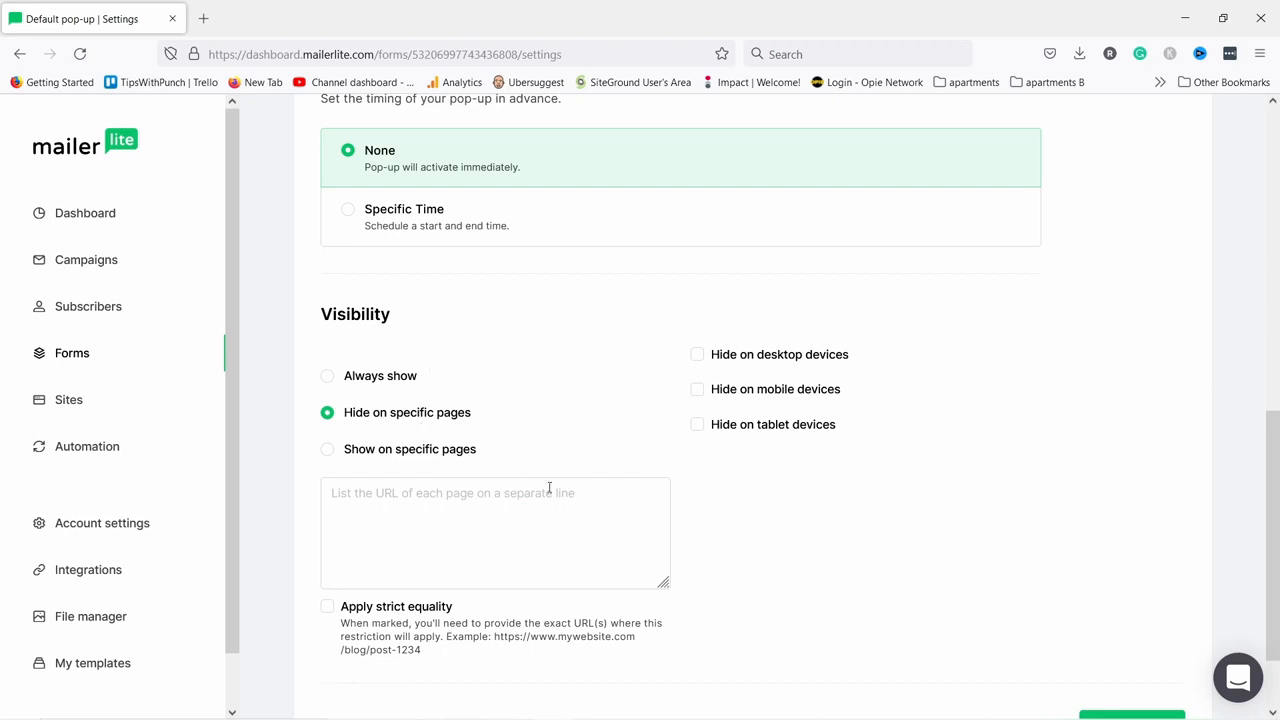
pyautogui.click(328, 450)
pyautogui.click(328, 376)
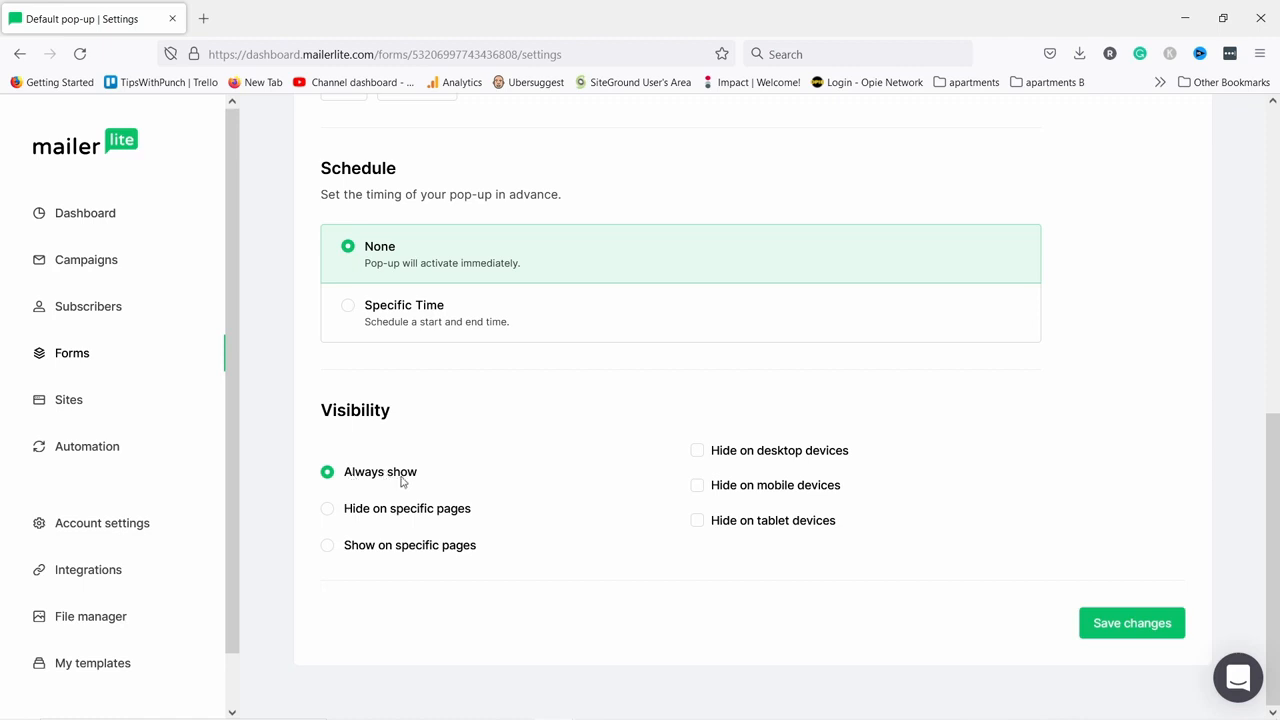
pyautogui.click(1115, 625)
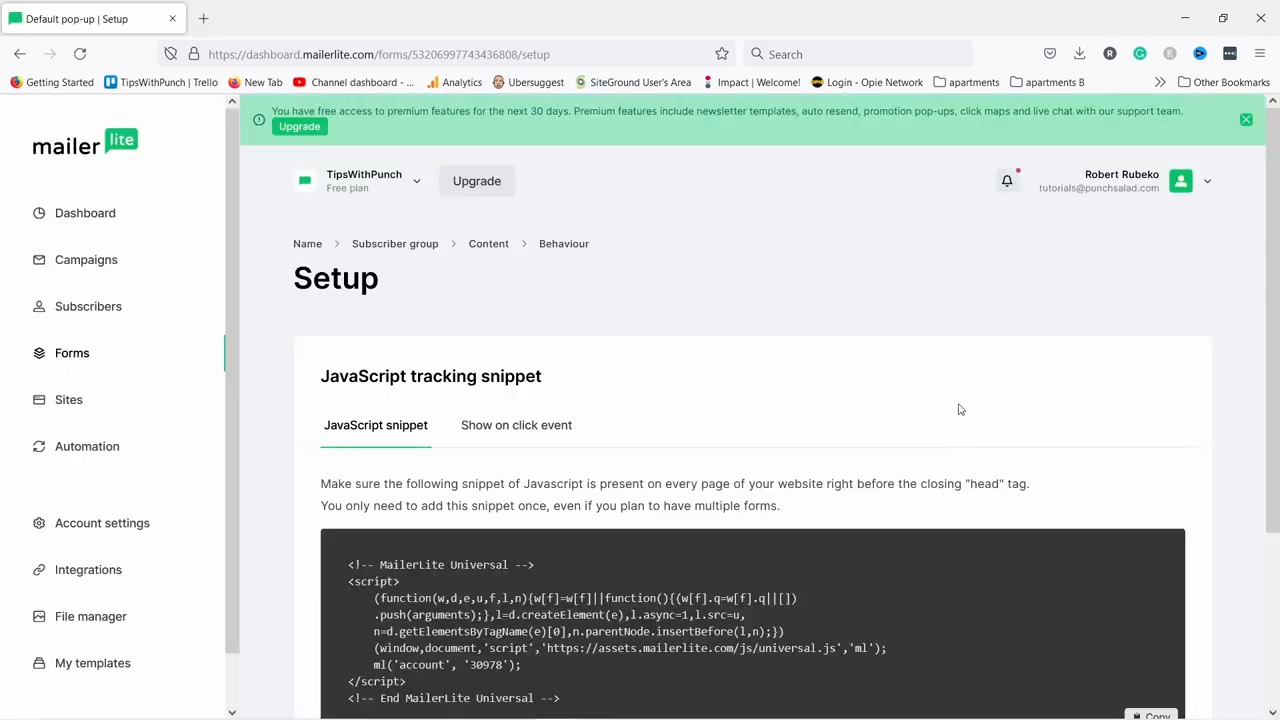
# Select the whole JavaScript tracking snippet in the Setup code box, then continue to the overview.
pyautogui.scroll(-2, 960, 409)
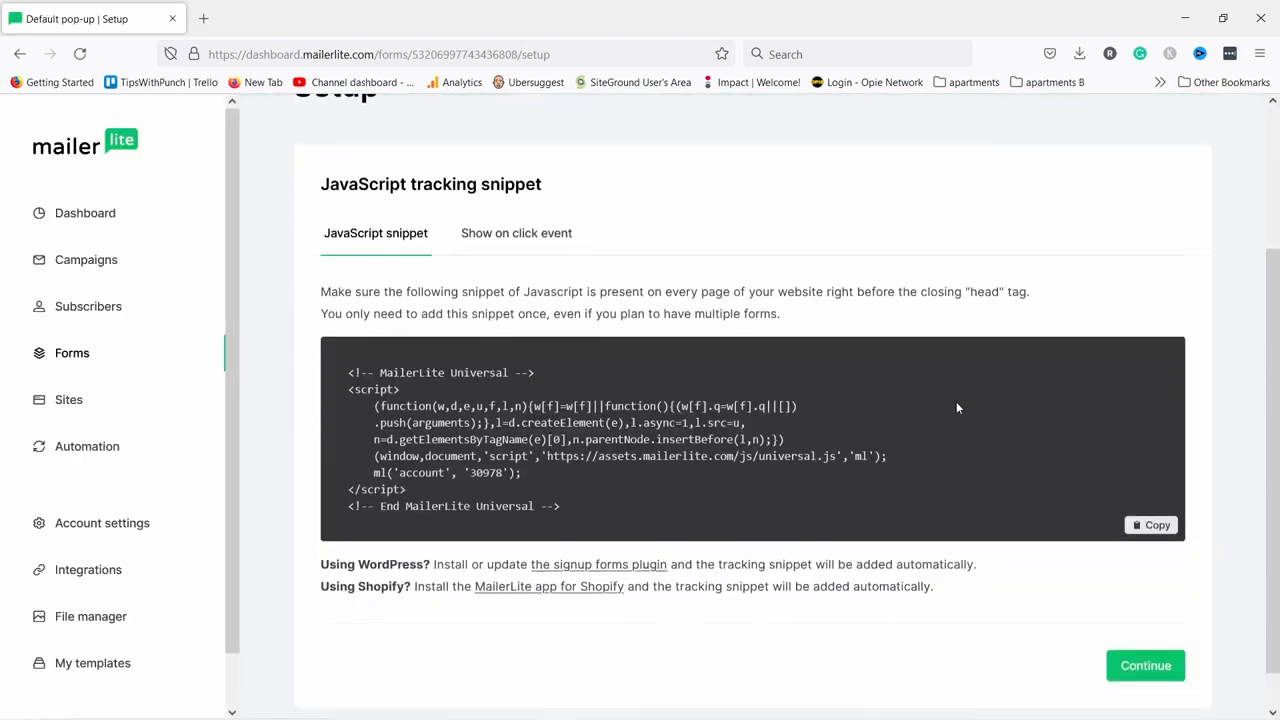
pyautogui.moveTo(575, 509); pyautogui.dragTo(340, 374)
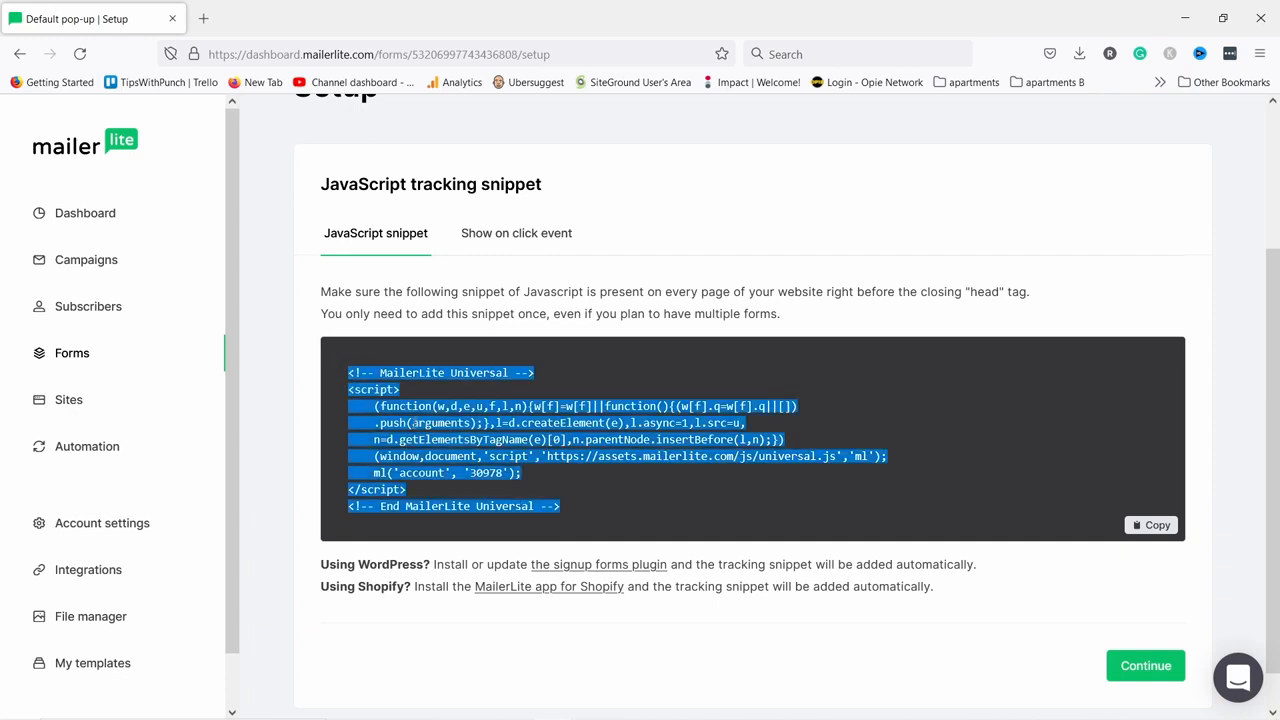
pyautogui.click(424, 603)
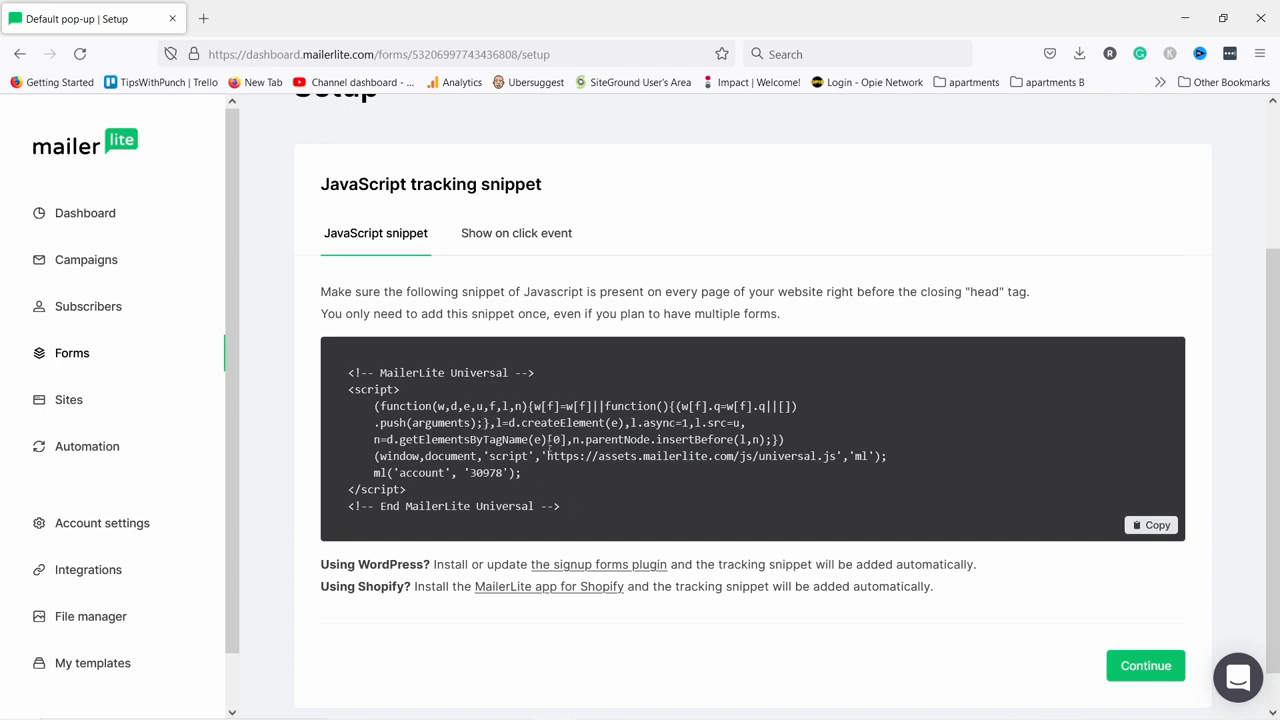
pyautogui.moveTo(566, 509); pyautogui.dragTo(358, 366)
pyautogui.click(403, 414)
pyautogui.moveTo(570, 511); pyautogui.dragTo(351, 371)
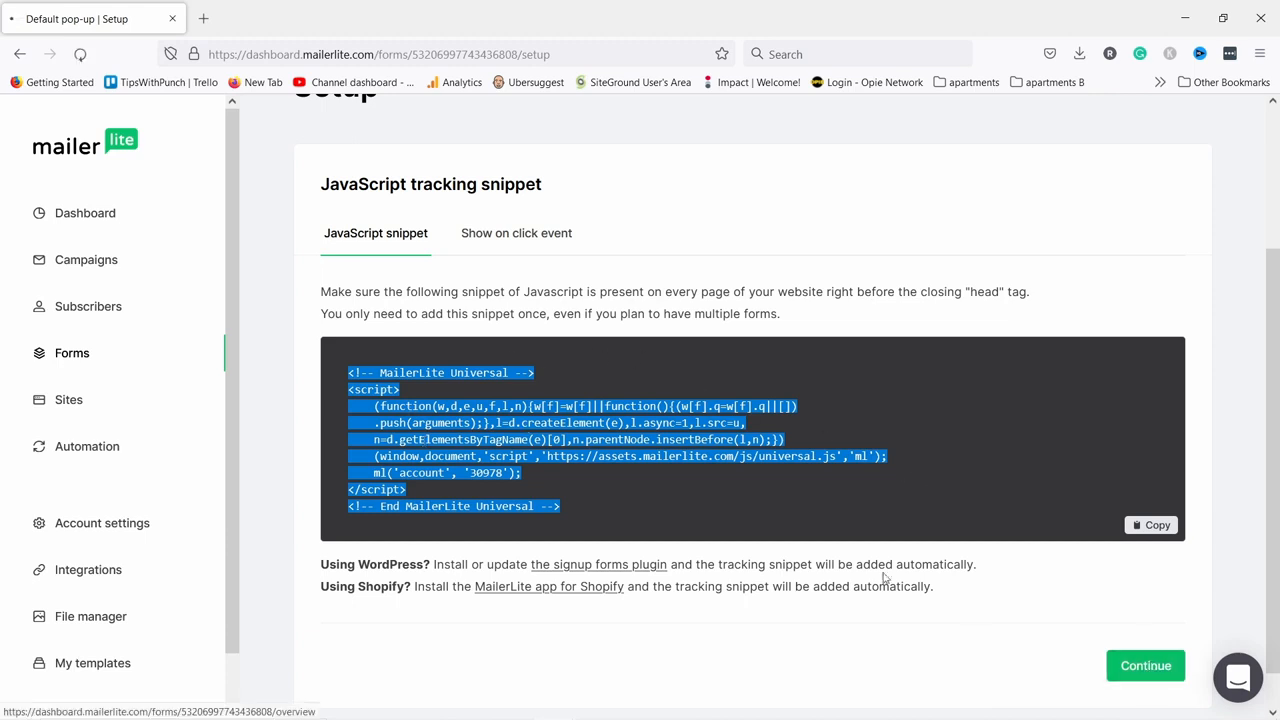
pyautogui.click(1145, 665)
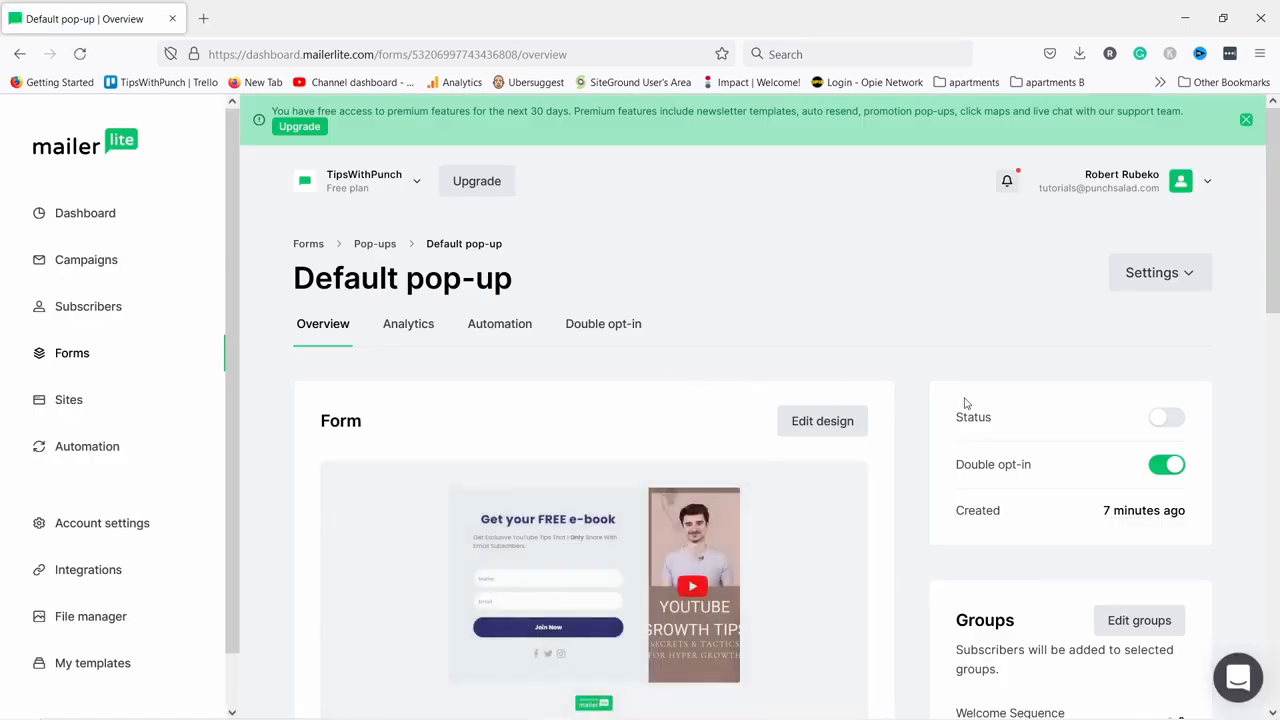
# Activate the Default pop-up, turn off its double opt-in, and open a new private browser window.
pyautogui.click(1161, 418)
pyautogui.click(1171, 466)
pyautogui.scroll(-2, 1060, 358)
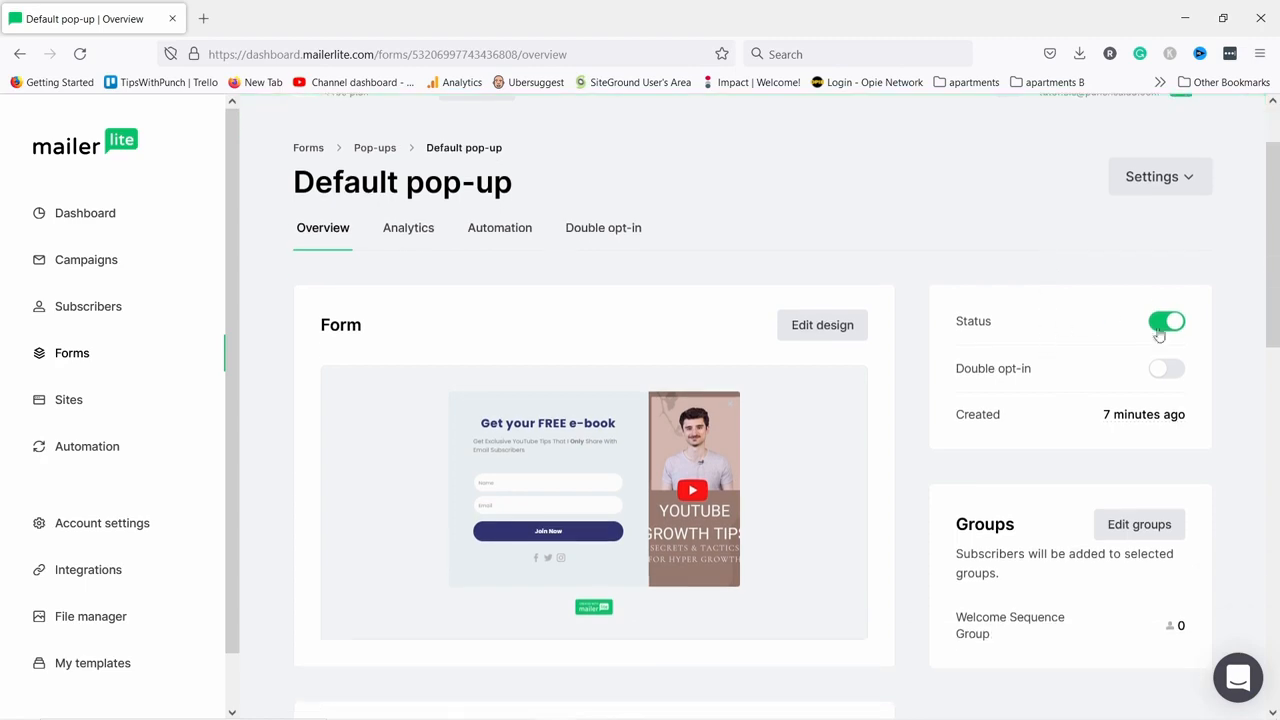
pyautogui.scroll(-5, 1171, 409)
pyautogui.scroll(8, 1090, 439)
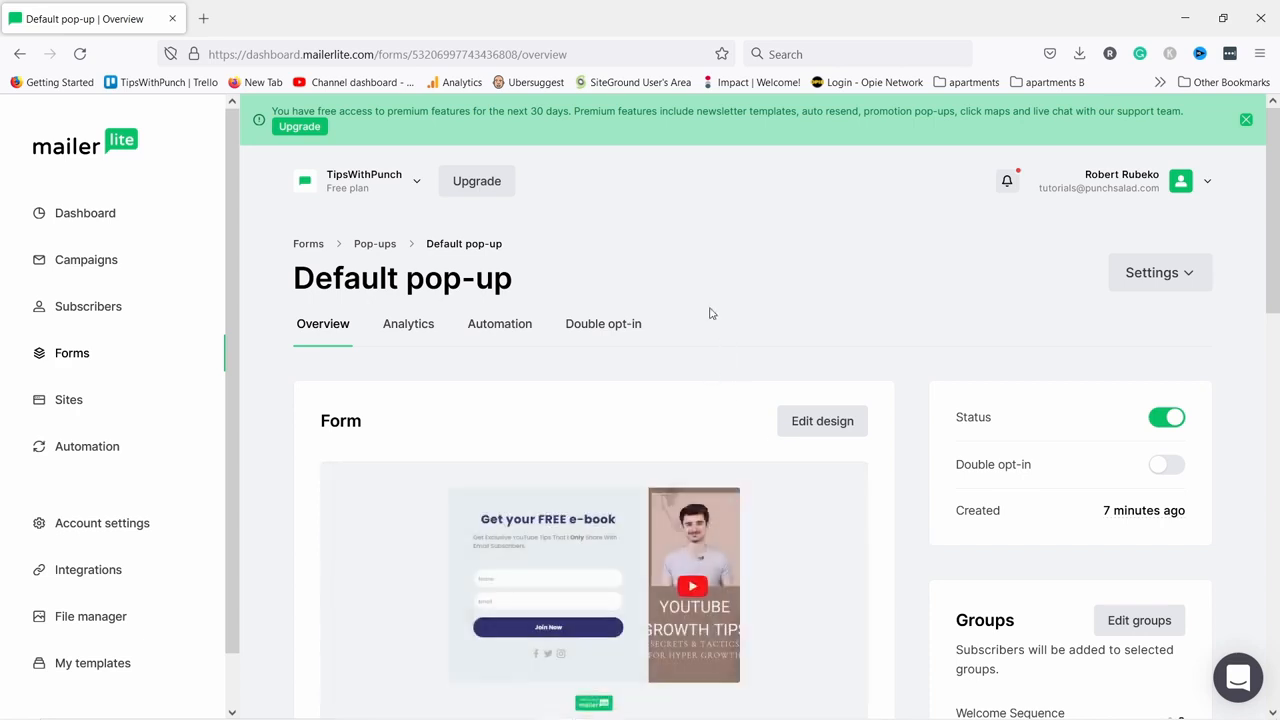
pyautogui.click(1257, 54)
pyautogui.click(1114, 186)
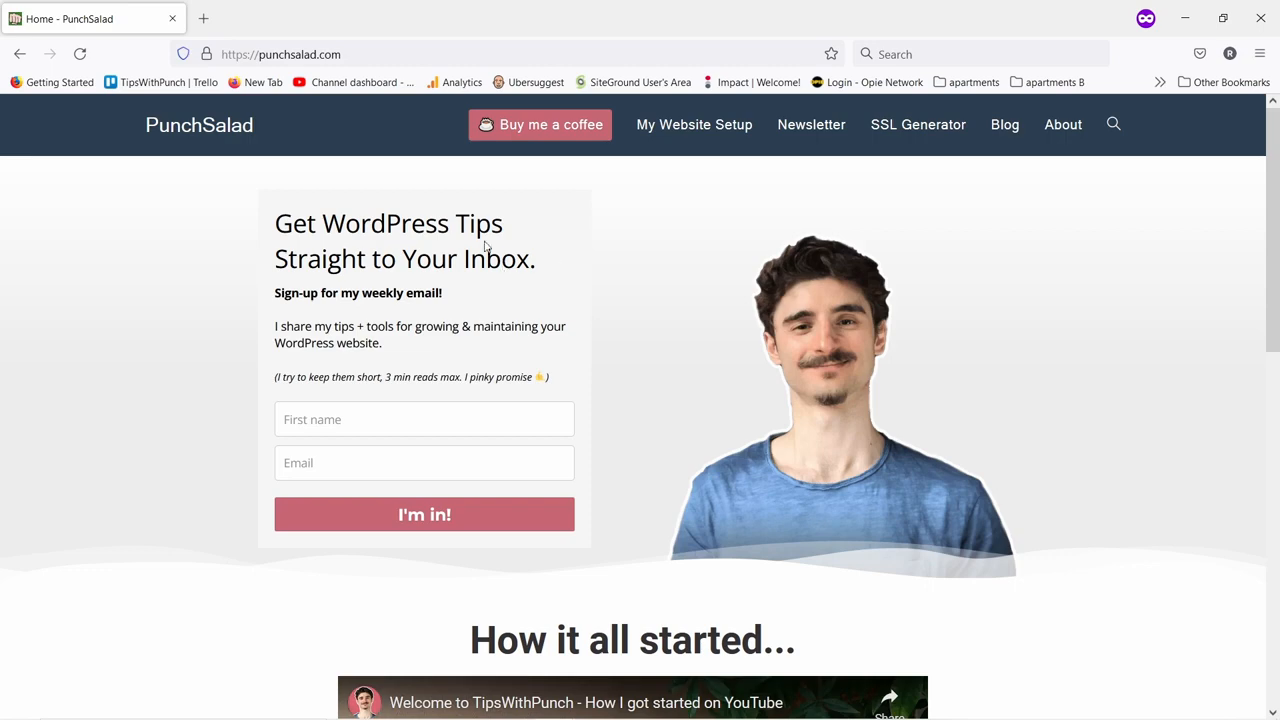
# Scroll the punchsalad.com homepage until the sign-up pop-up appears, then close it.
pyautogui.scroll(-8, 473, 265)
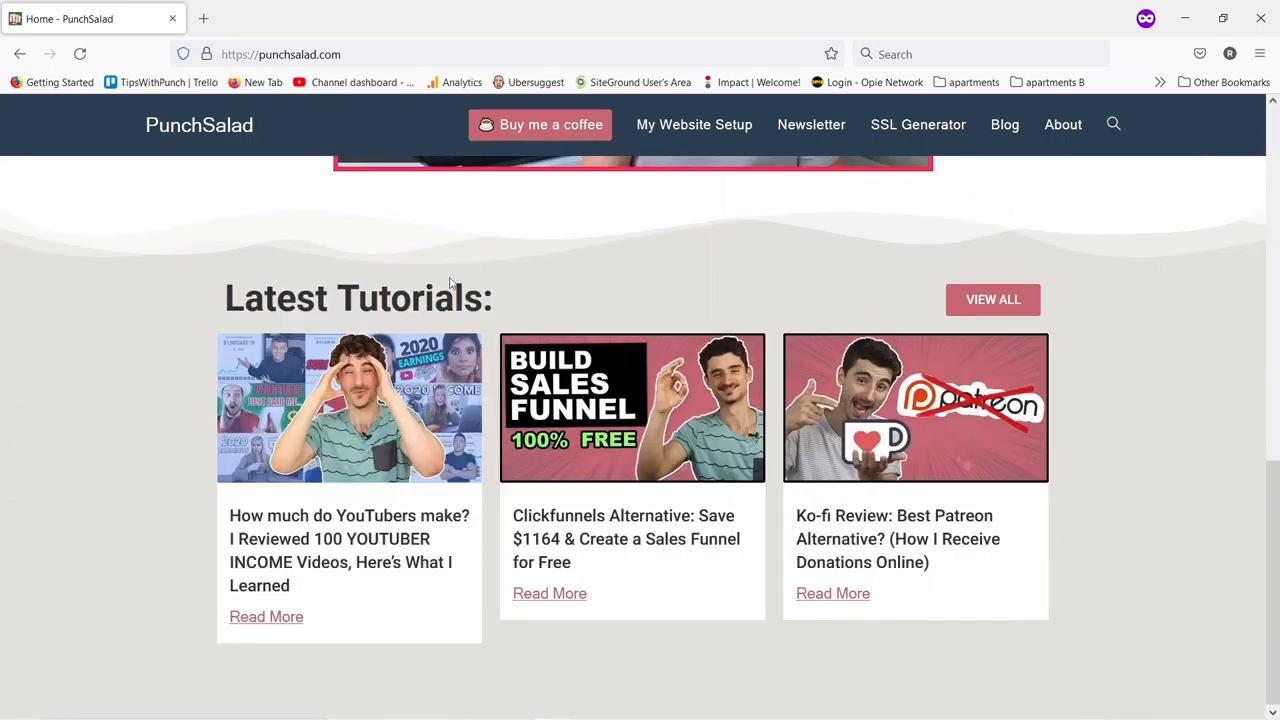
pyautogui.scroll(8, 451, 290)
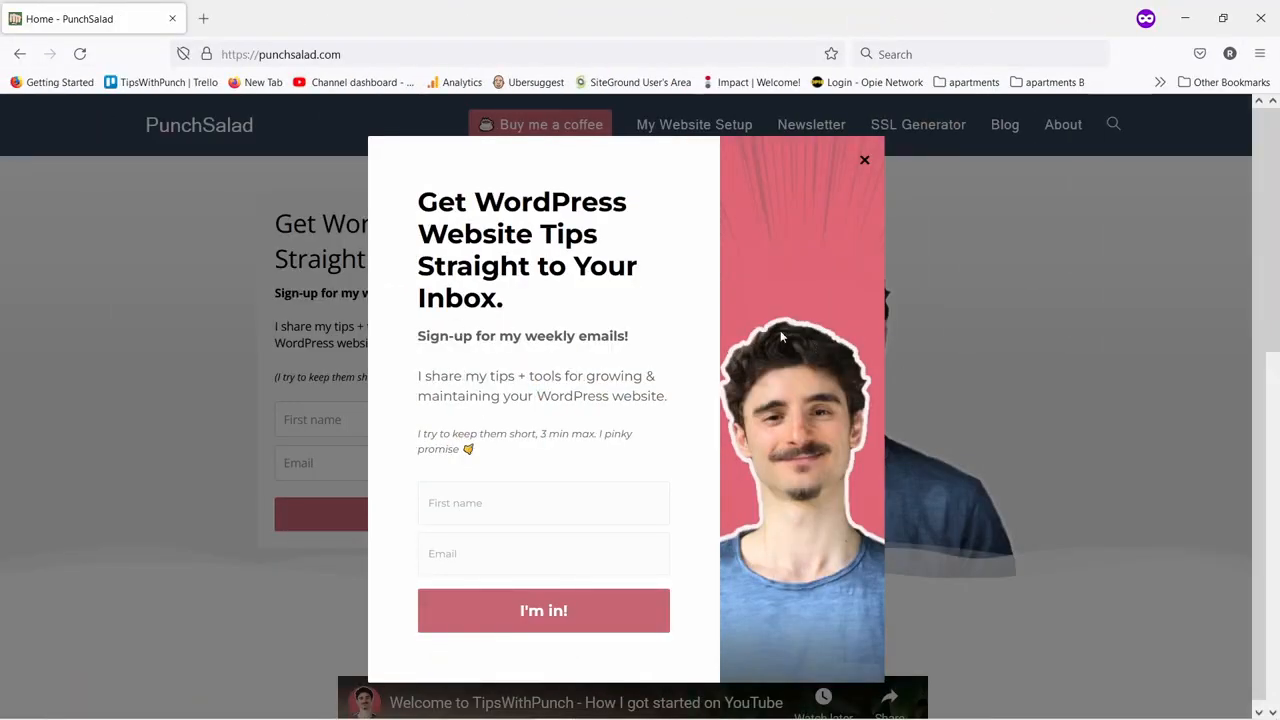
pyautogui.click(864, 160)
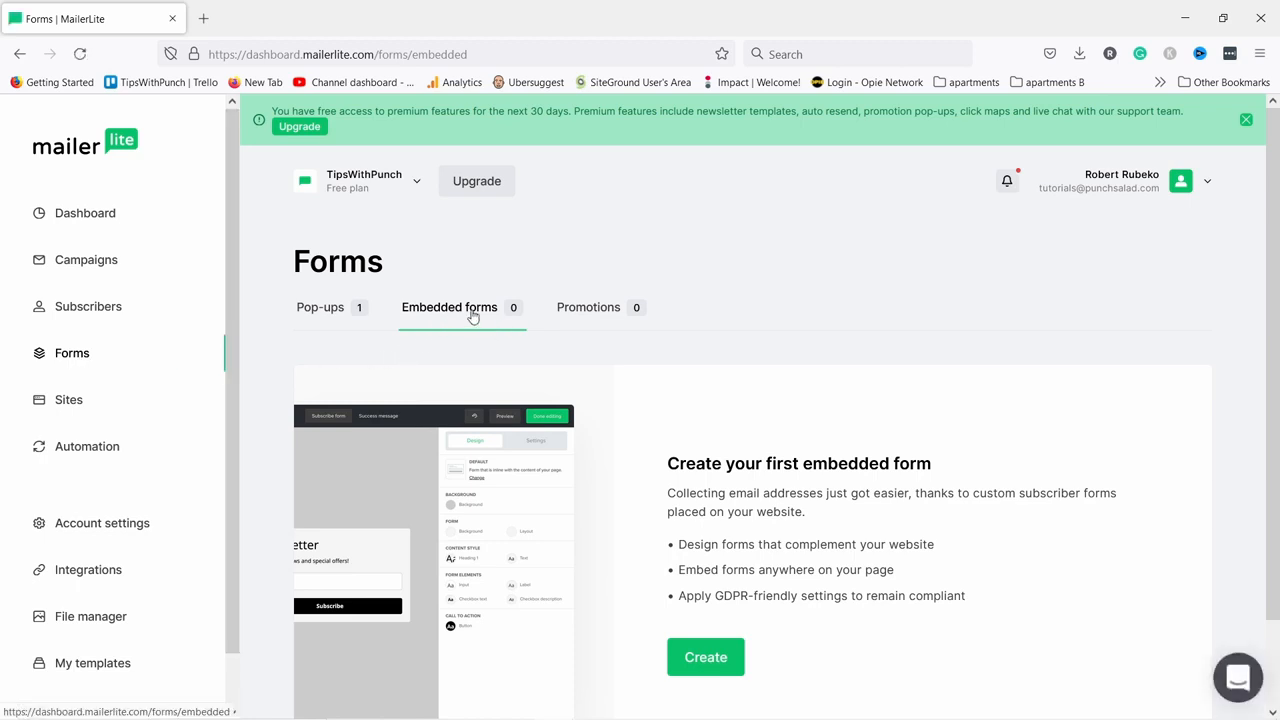
# Create an embedded form named Default form, assigned to Welcome Sequence Group, and open its editor.
pyautogui.scroll(-1, 720, 500)
pyautogui.click(710, 563)
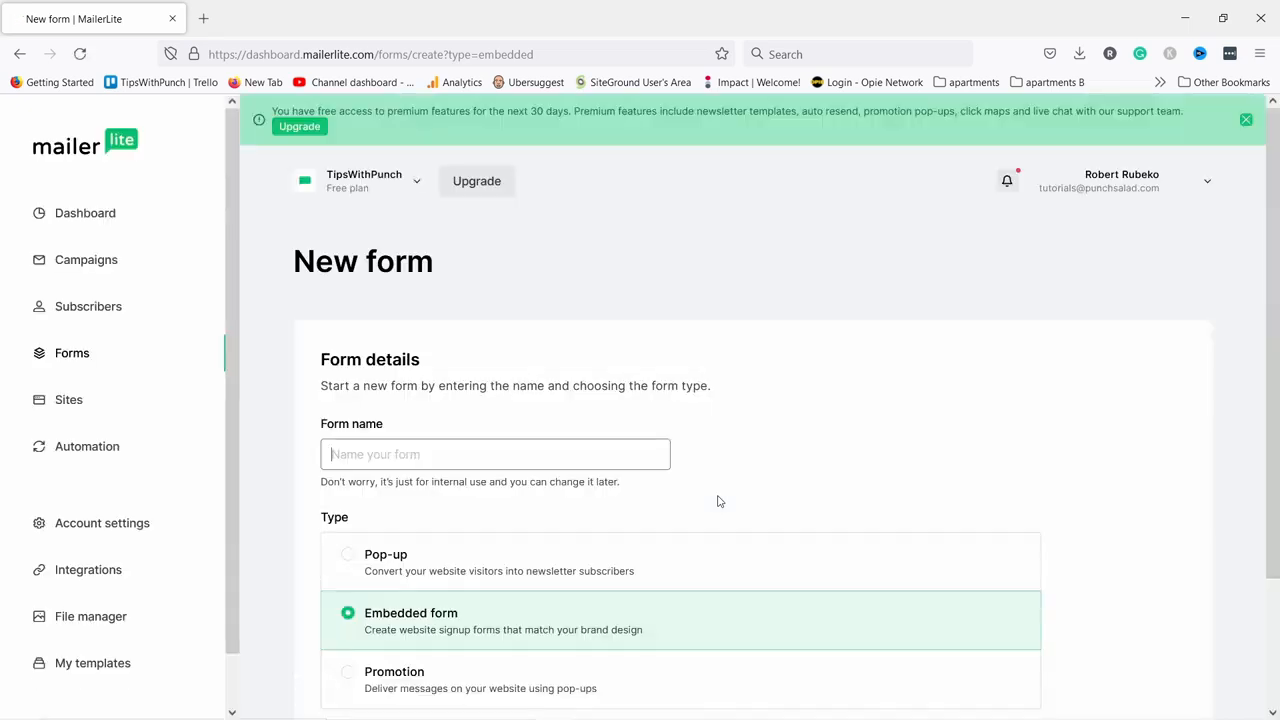
pyautogui.click(407, 449)
pyautogui.write('Defaiult form')
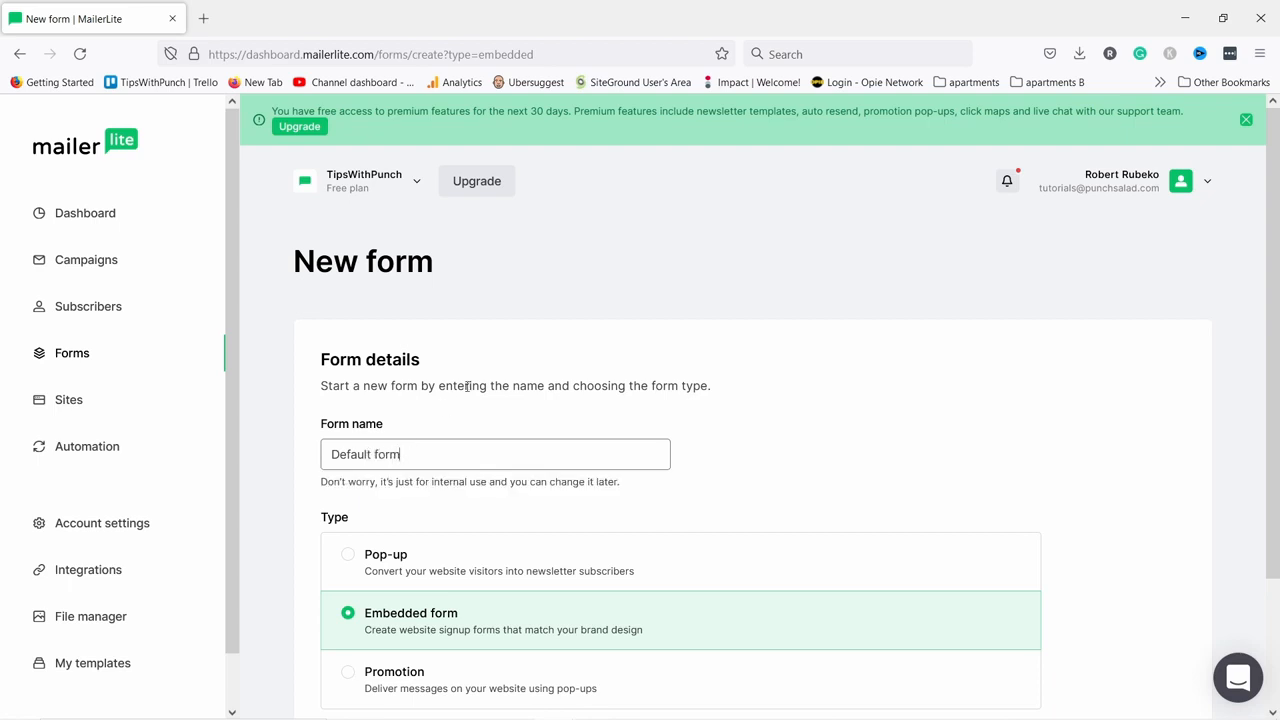
pyautogui.scroll(-3, 470, 380)
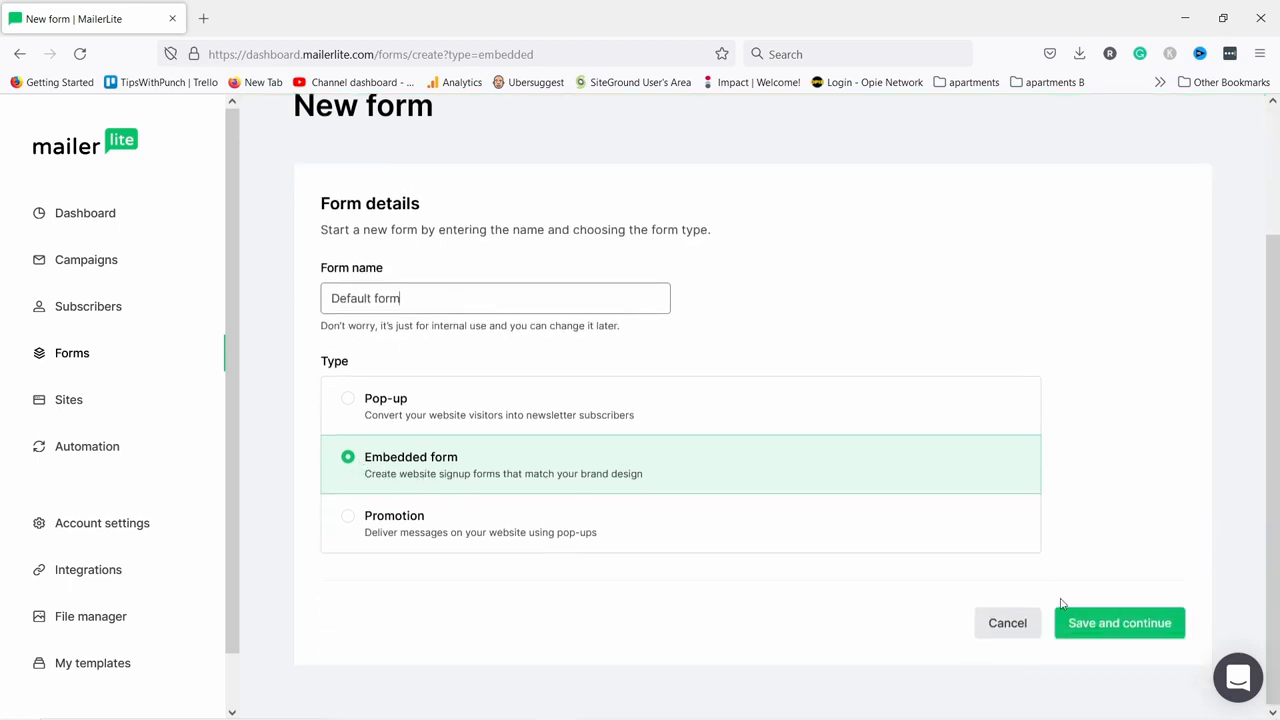
pyautogui.click(1145, 624)
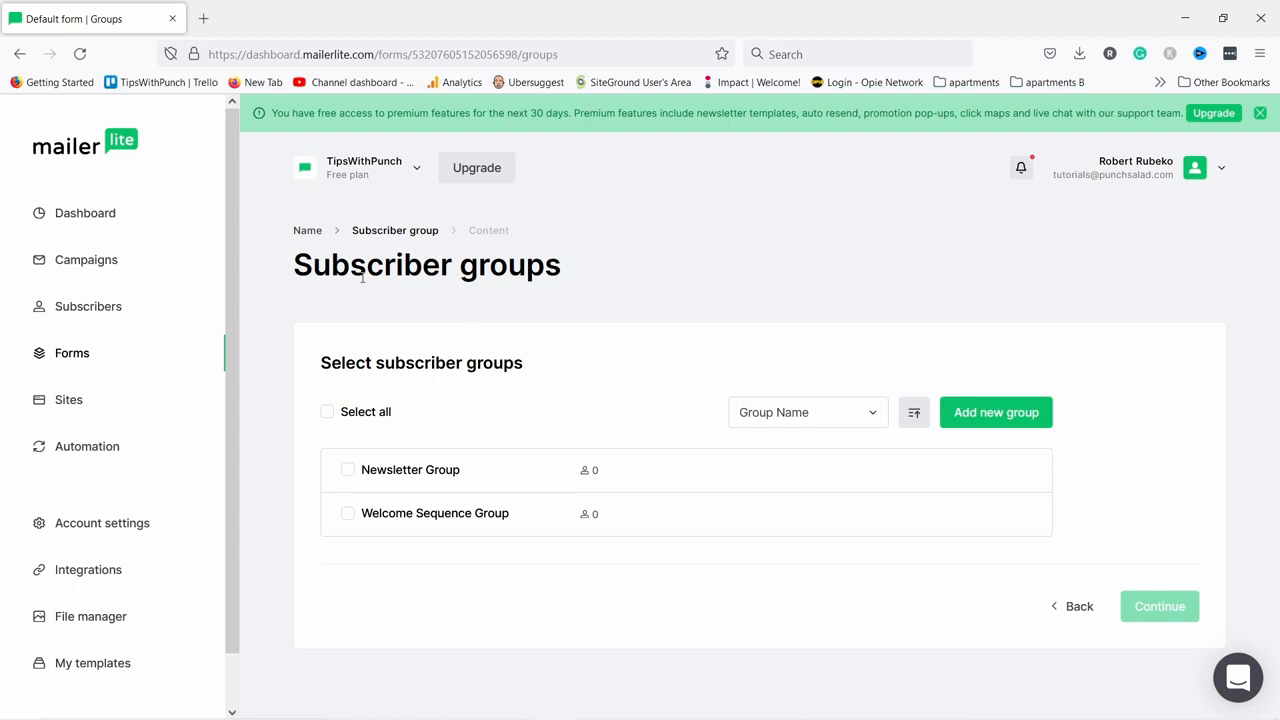
pyautogui.click(344, 520)
pyautogui.click(1160, 606)
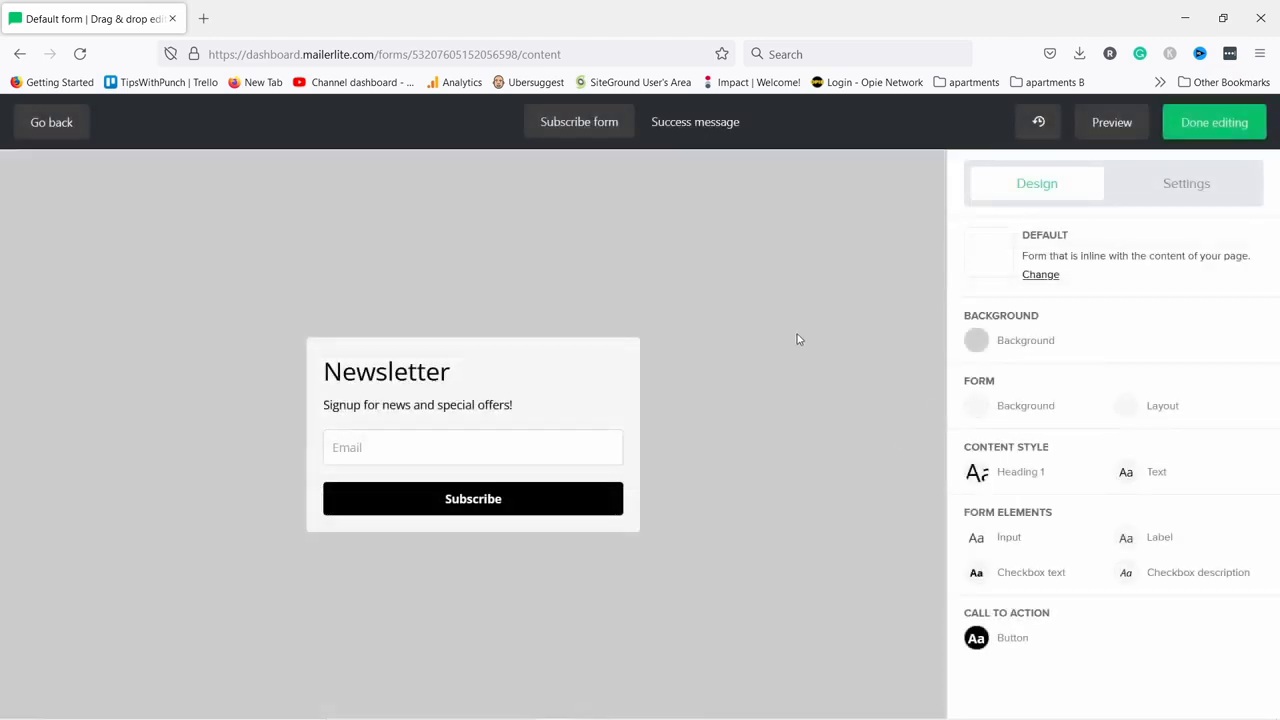
# Add a Name field above Email, save, review the success message, and finish the design.
pyautogui.click(393, 449)
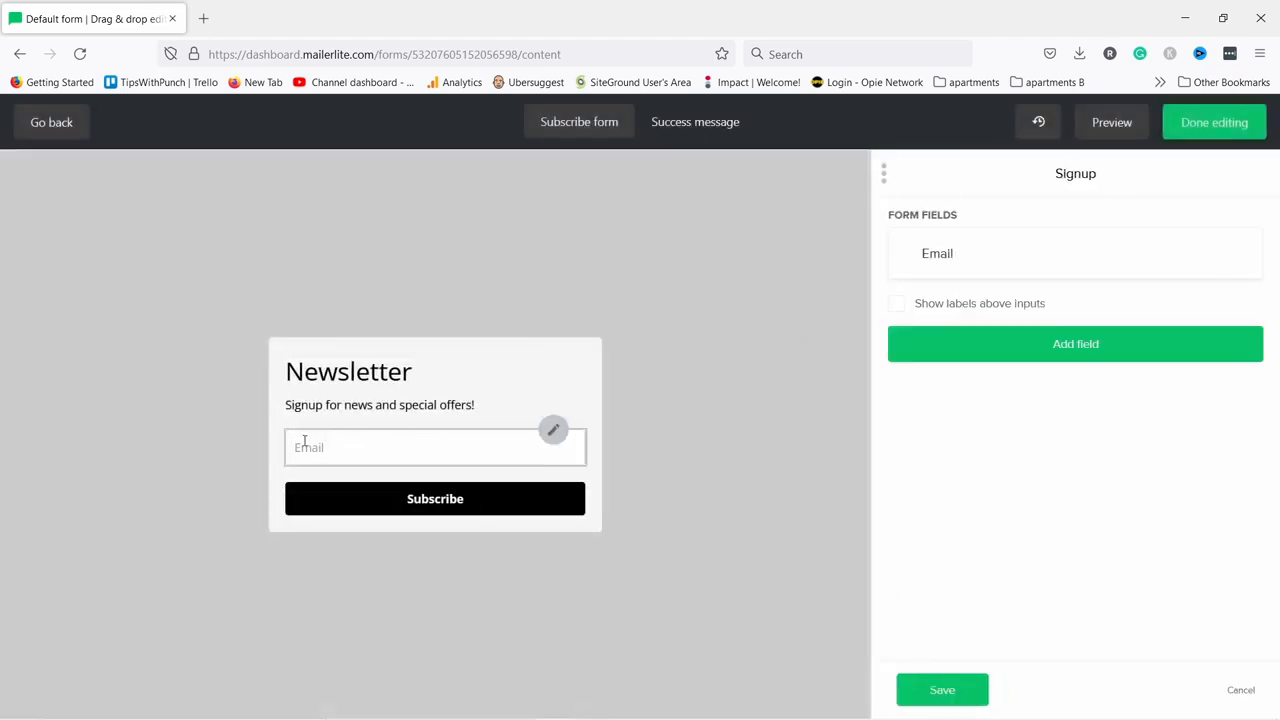
pyautogui.click(985, 349)
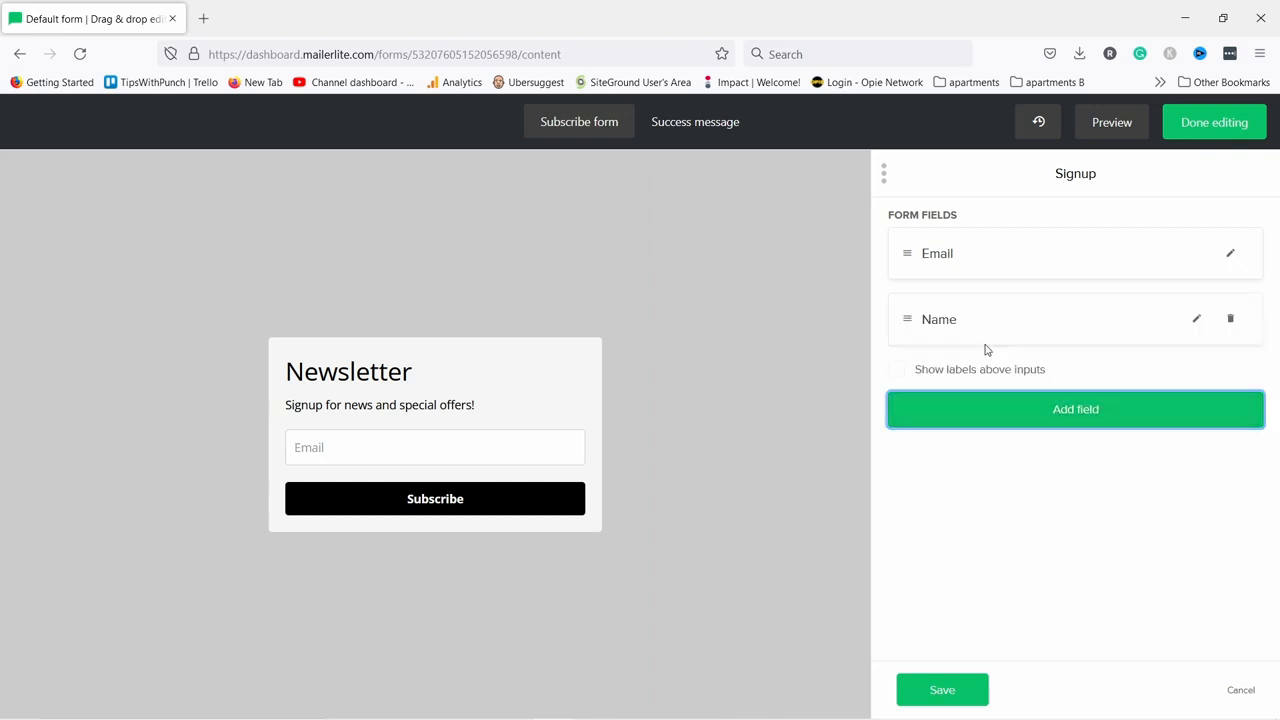
pyautogui.moveTo(907, 320); pyautogui.dragTo(907, 235)
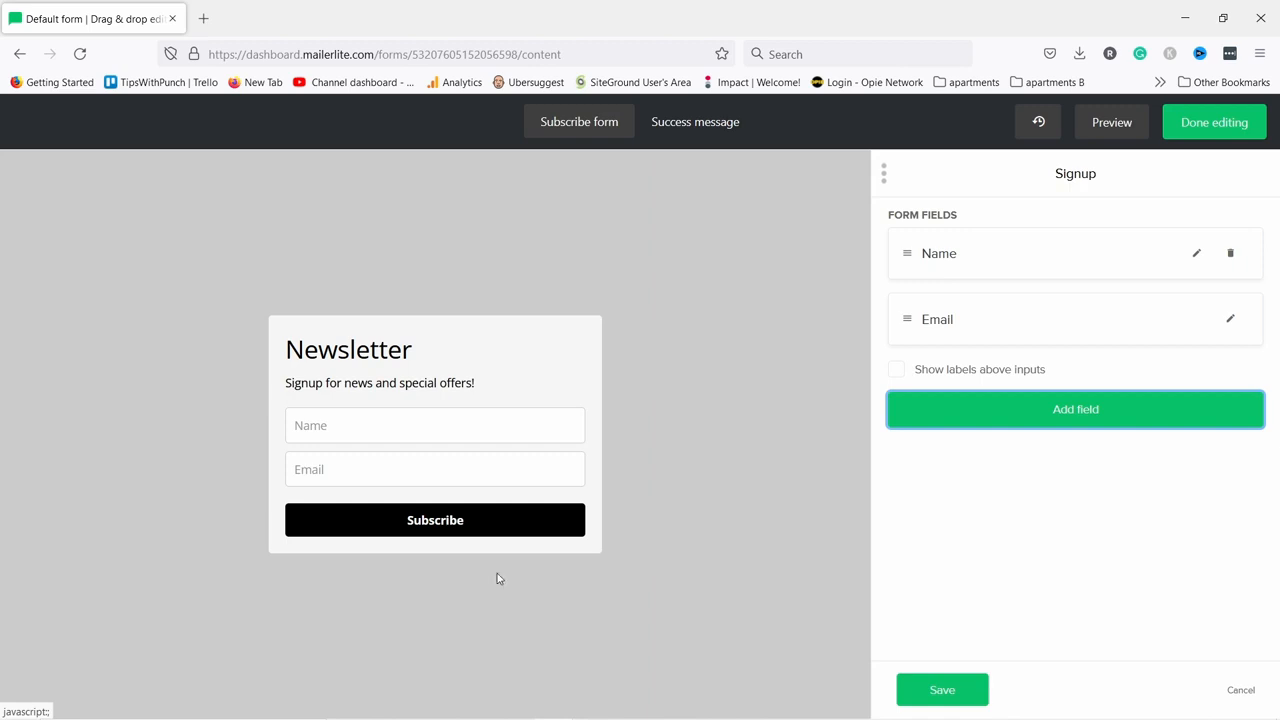
pyautogui.click(966, 697)
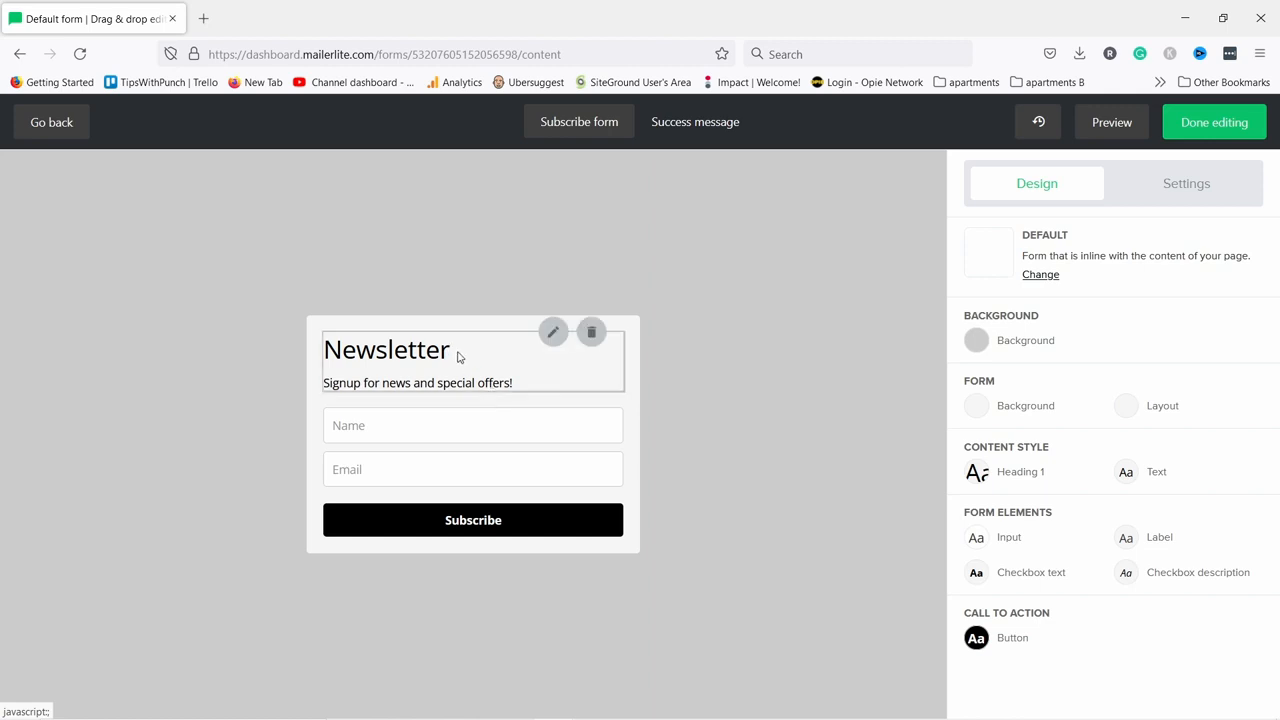
pyautogui.click(688, 132)
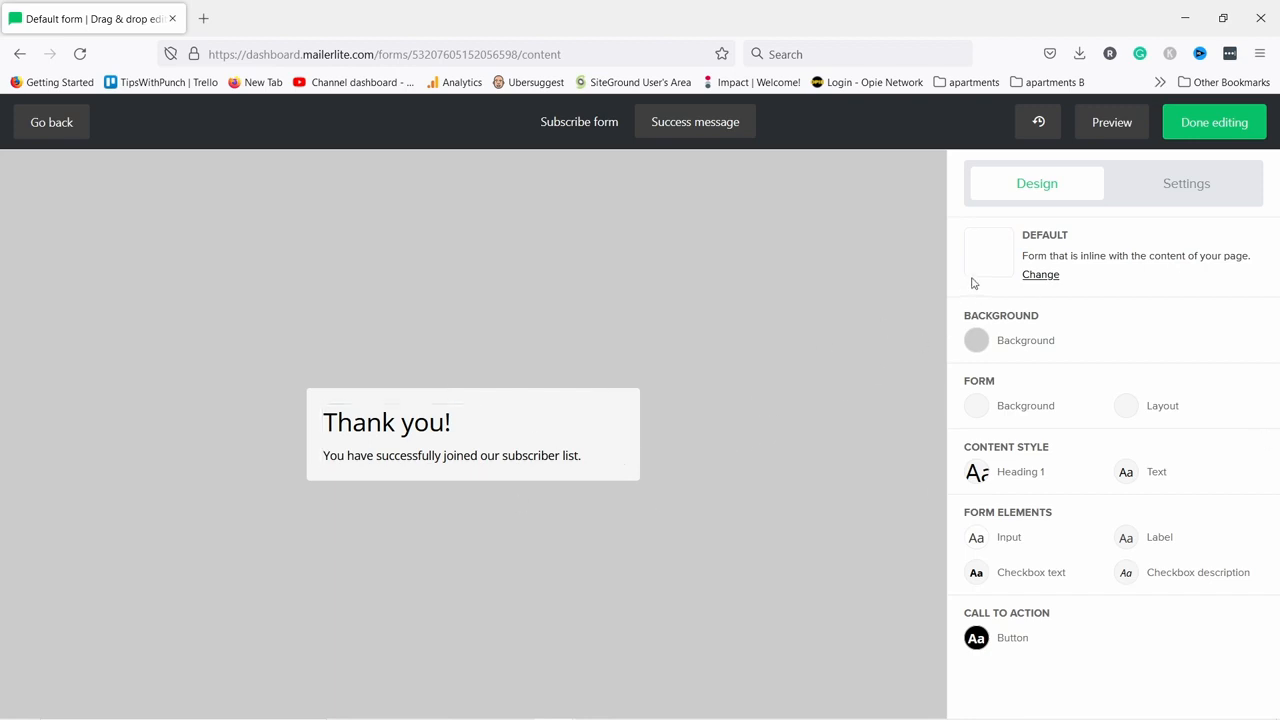
pyautogui.click(1177, 132)
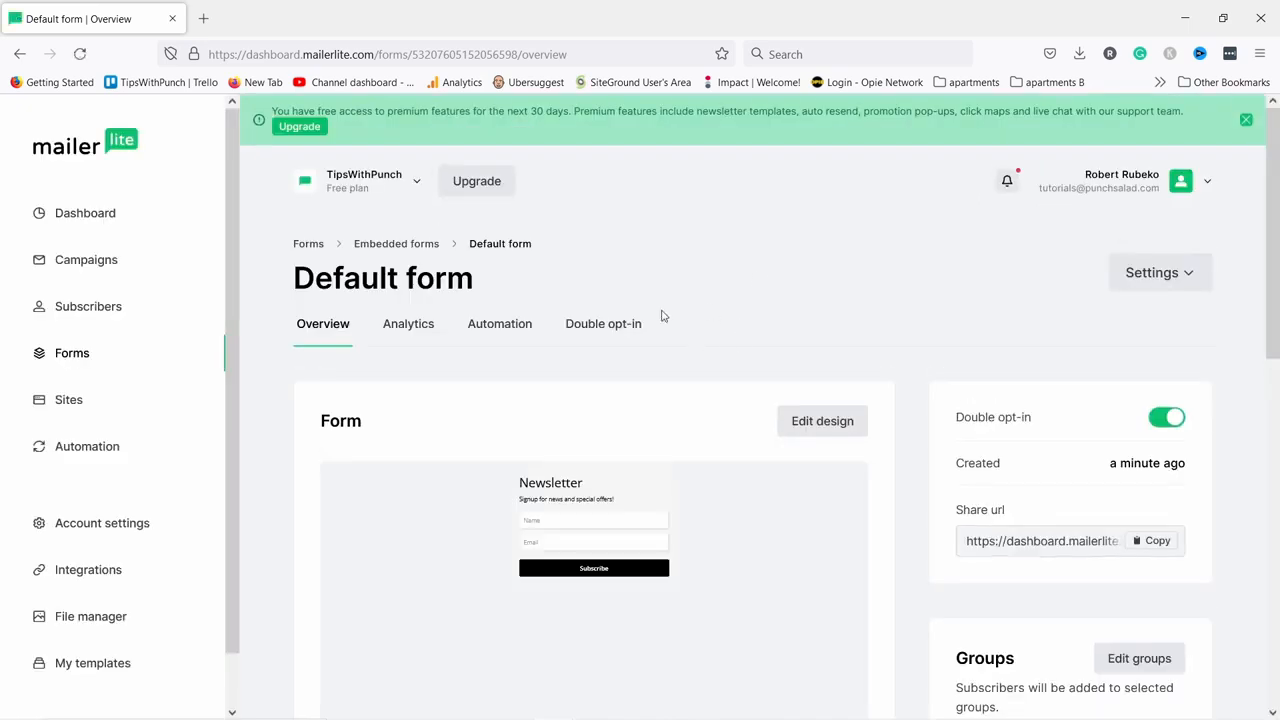
# Turn off double opt-in for Default form and select its JavaScript embed snippet.
pyautogui.click(1167, 419)
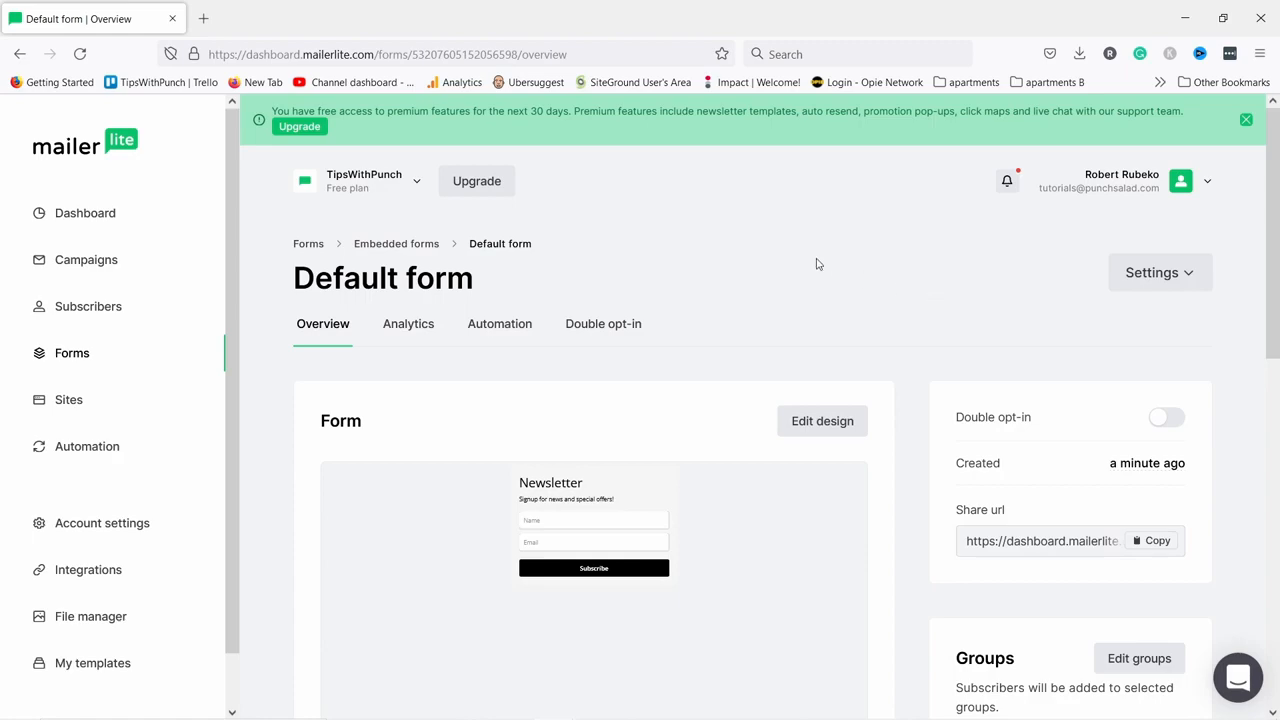
pyautogui.scroll(-5, 810, 235)
pyautogui.scroll(-3, 797, 201)
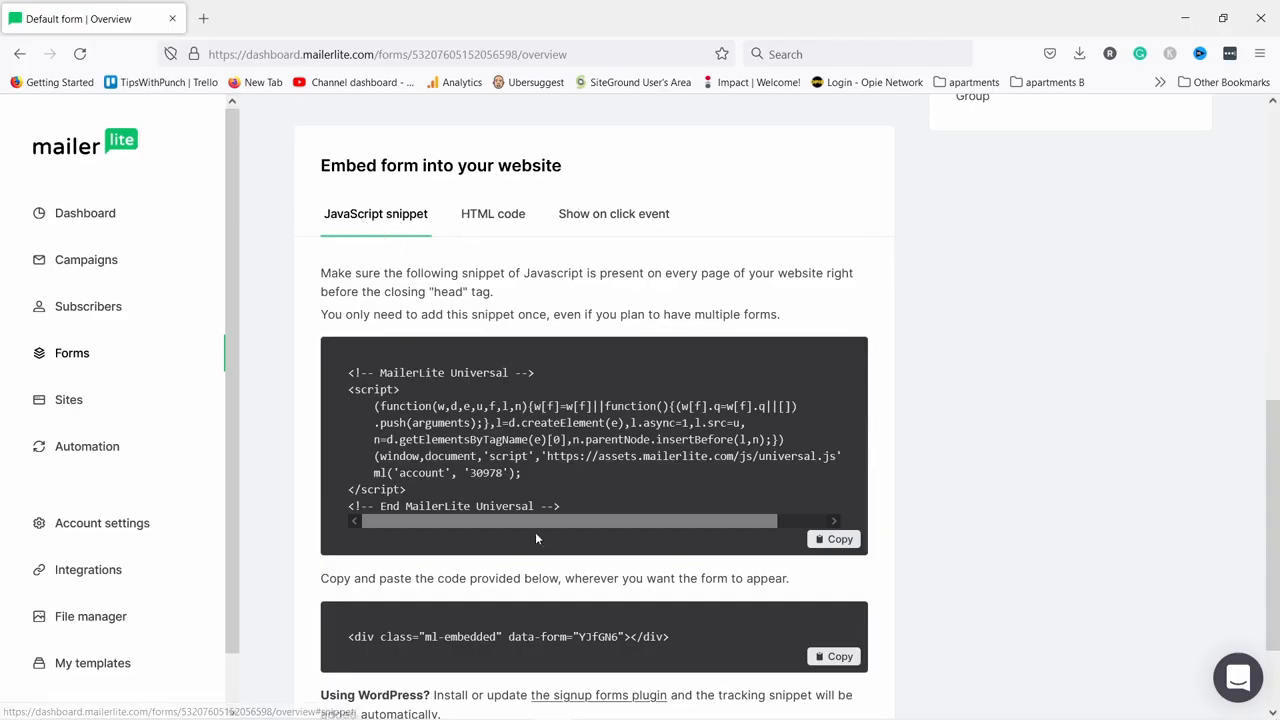
pyautogui.moveTo(562, 507); pyautogui.dragTo(331, 366)
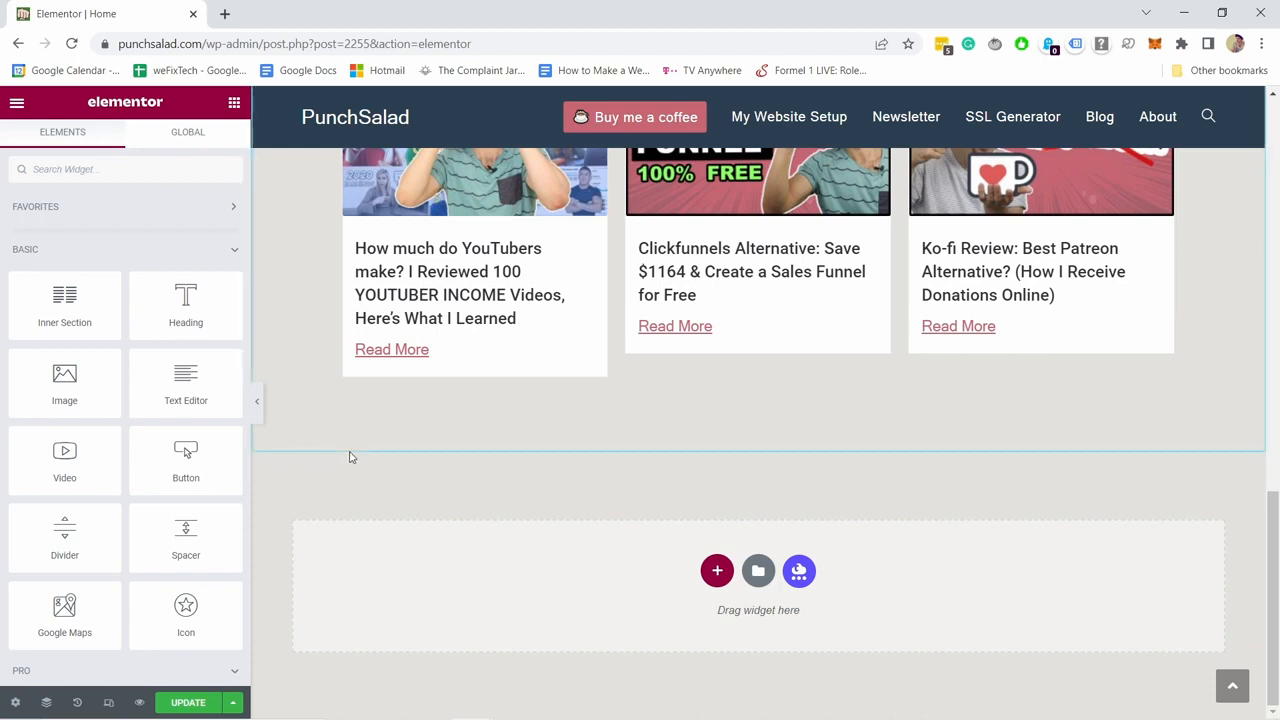
# Place an HTML widget below the home page's posts section in Elementor, then return to MailerLite.
pyautogui.click(66, 171)
pyautogui.write('html')
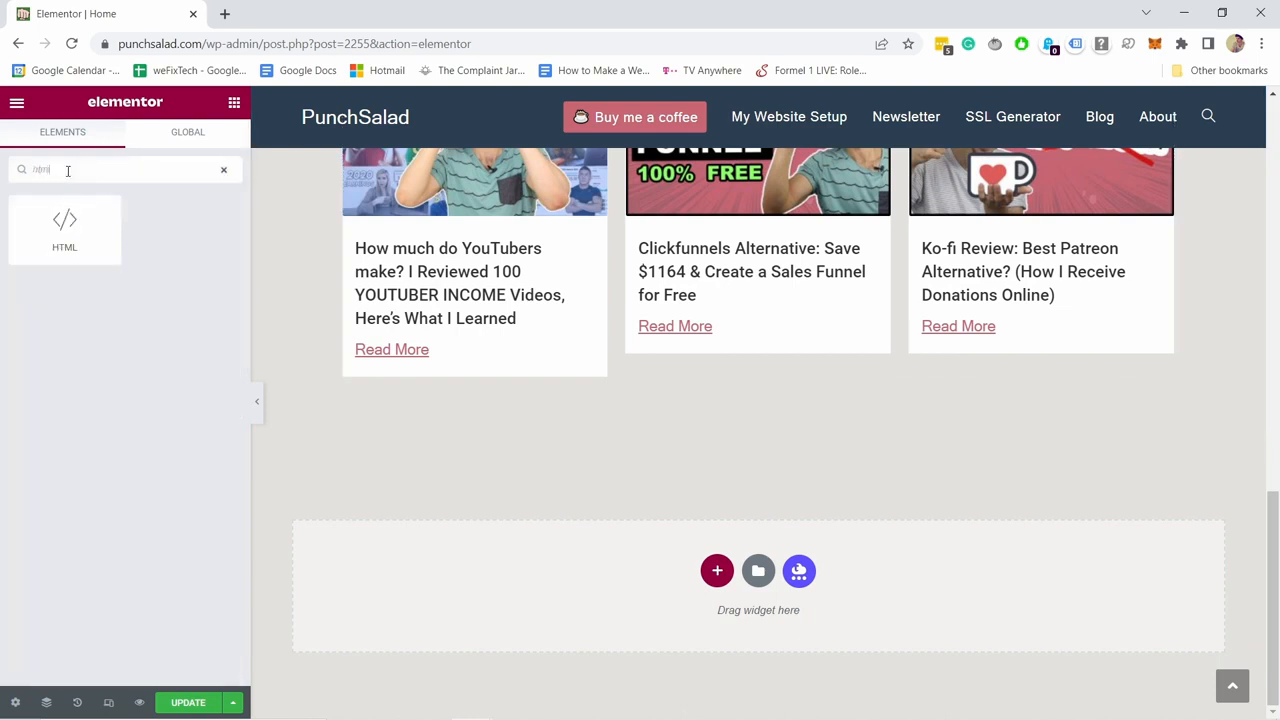
pyautogui.moveTo(70, 226); pyautogui.dragTo(643, 420)
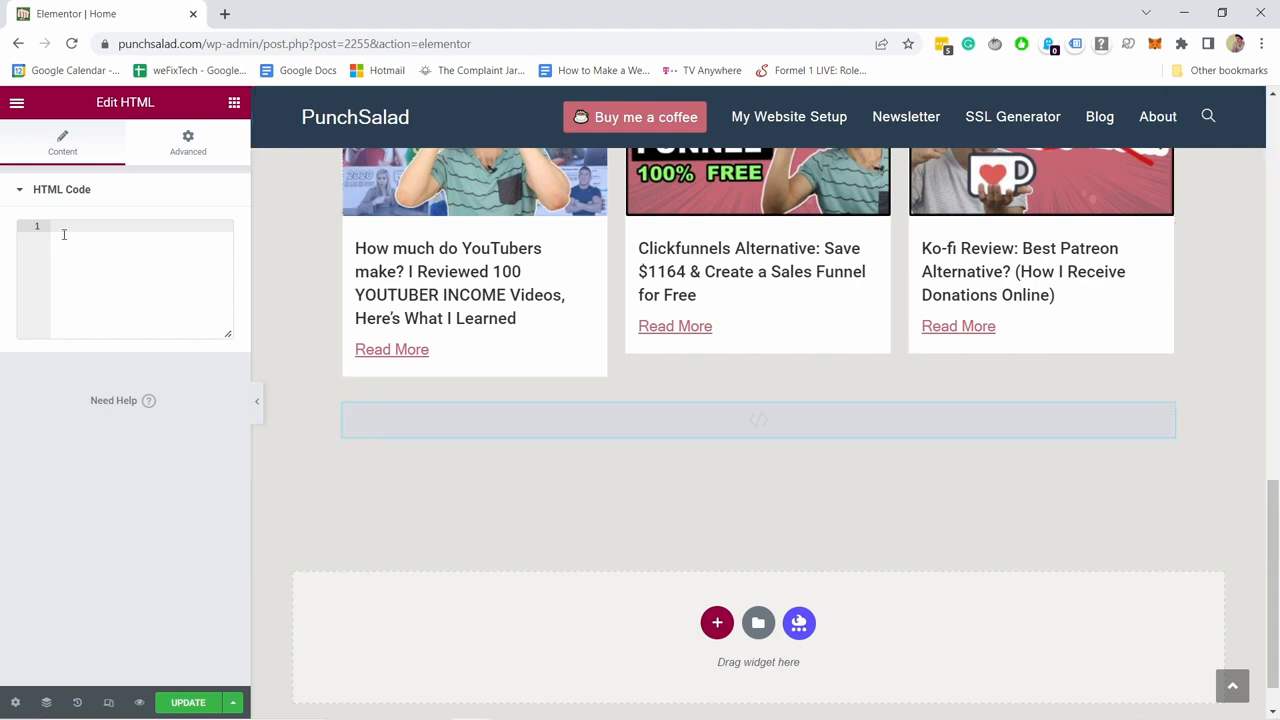
pyautogui.hotkey('alt', 'Tab')
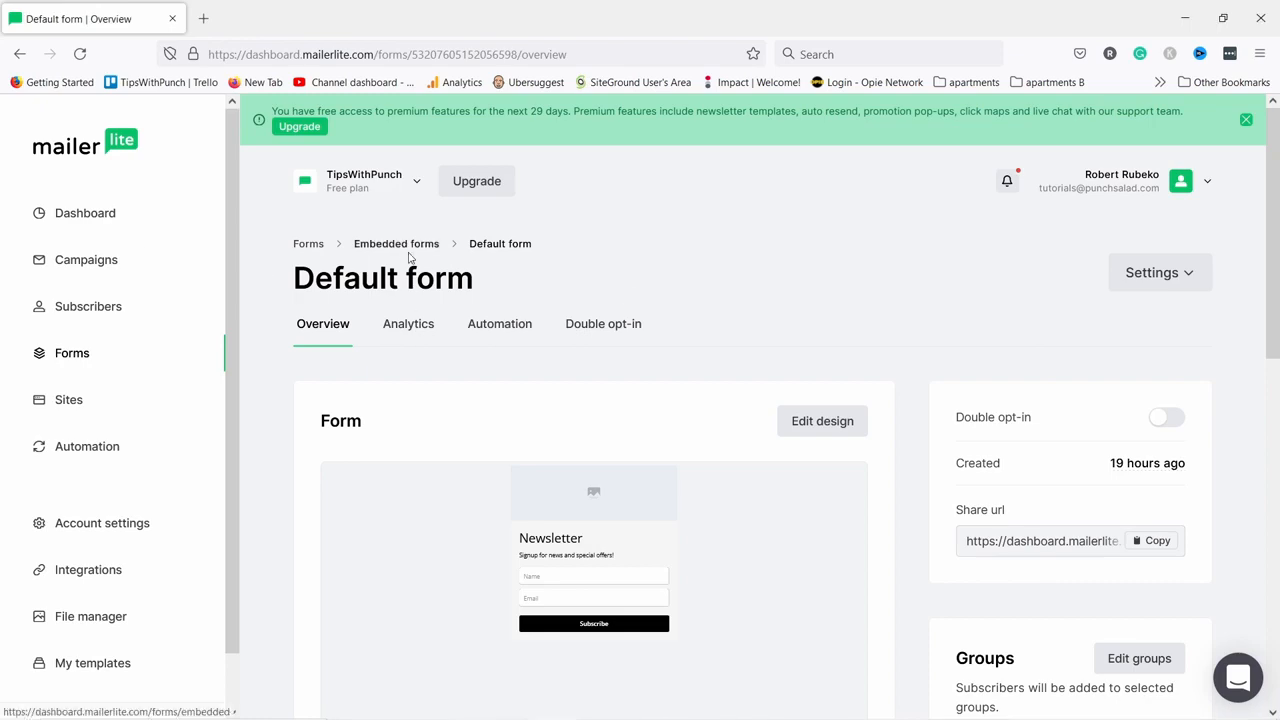
# Copy the Default form's full HTML embed code from its HTML code tab.
pyautogui.scroll(-7, 486, 216)
pyautogui.scroll(-2, 528, 186)
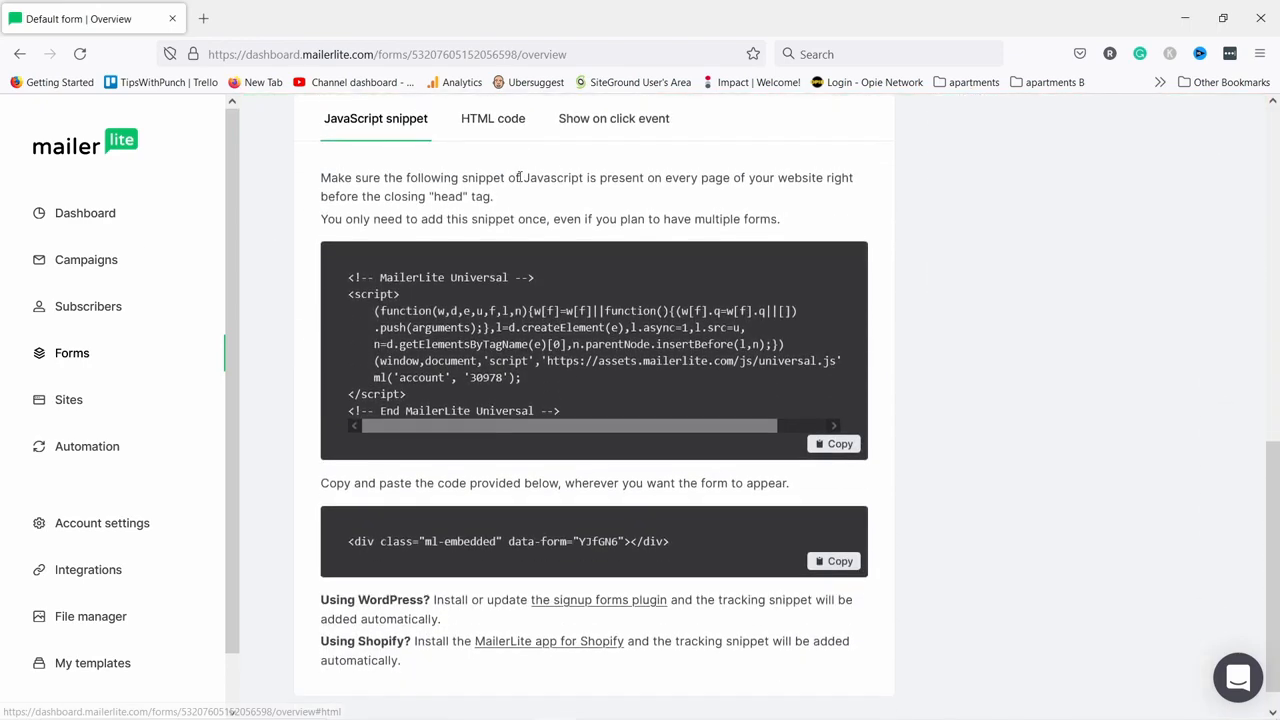
pyautogui.moveTo(351, 272); pyautogui.dragTo(698, 391)
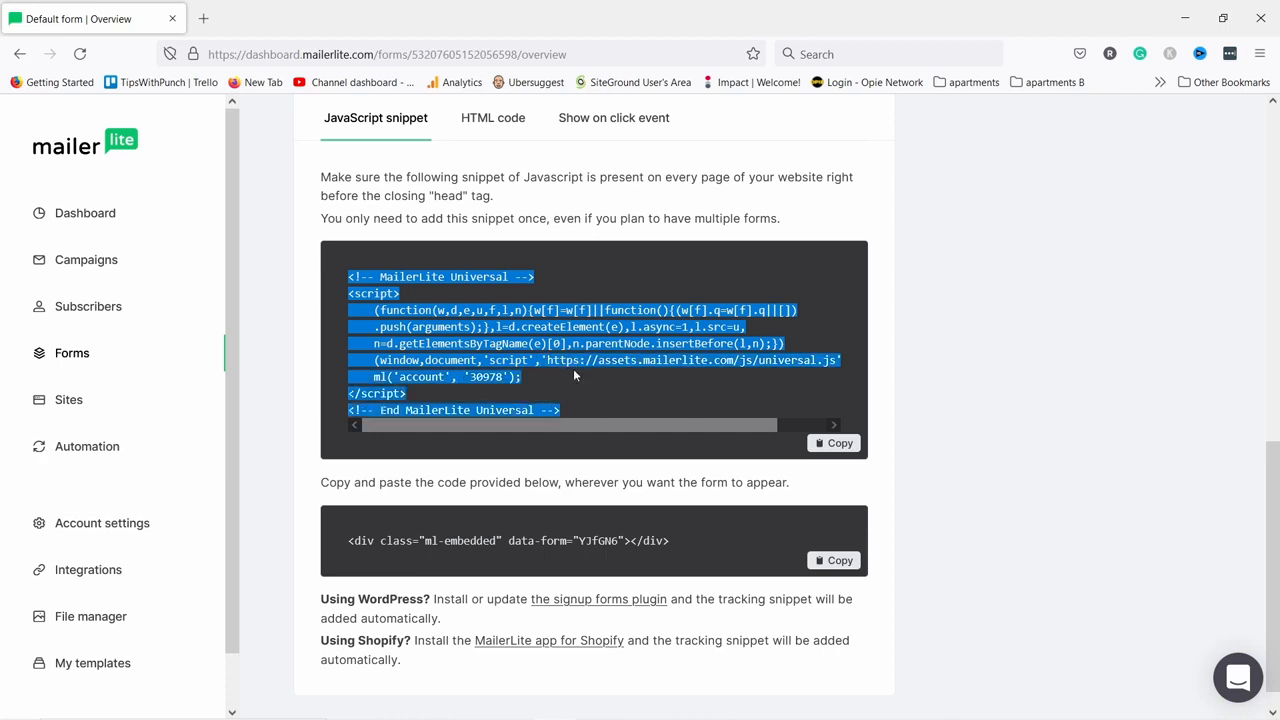
pyautogui.click(446, 513)
pyautogui.moveTo(349, 544); pyautogui.dragTo(674, 545)
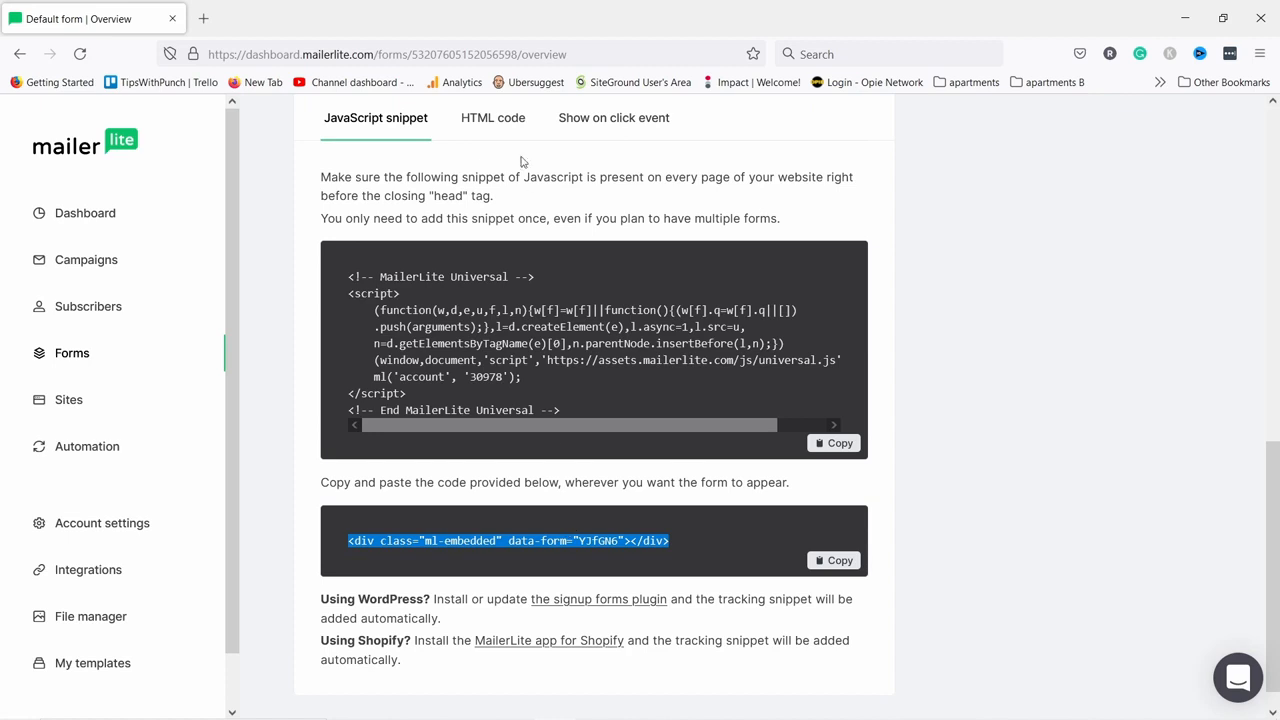
pyautogui.click(480, 121)
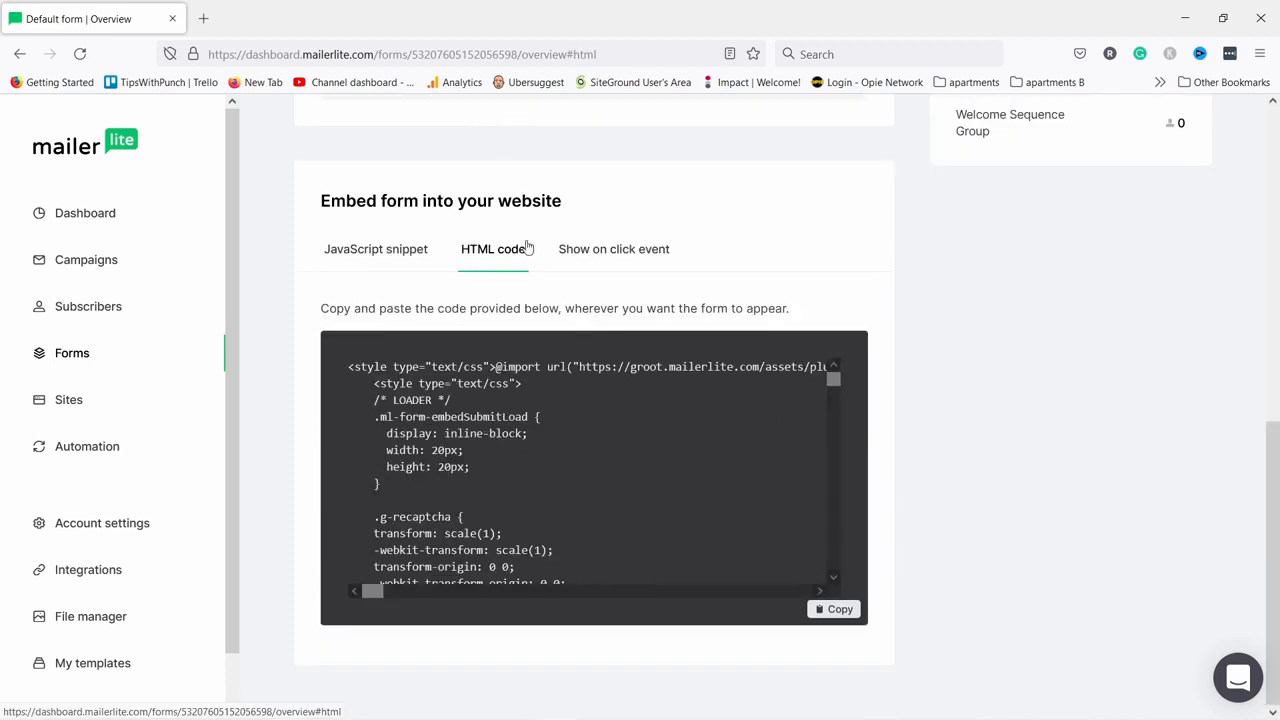
pyautogui.click(833, 612)
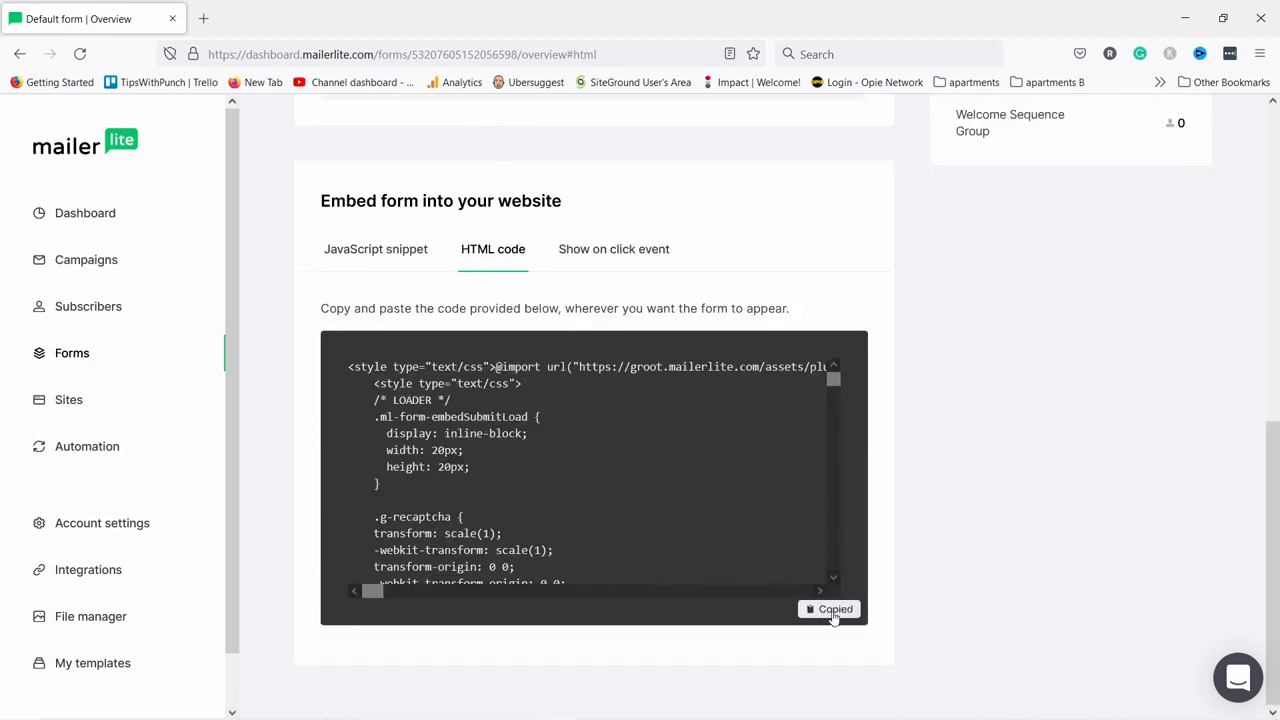
# Paste the MailerLite embed code into the Elementor HTML Code widget to add the Newsletter form.
pyautogui.hotkey('alt', 'Tab')
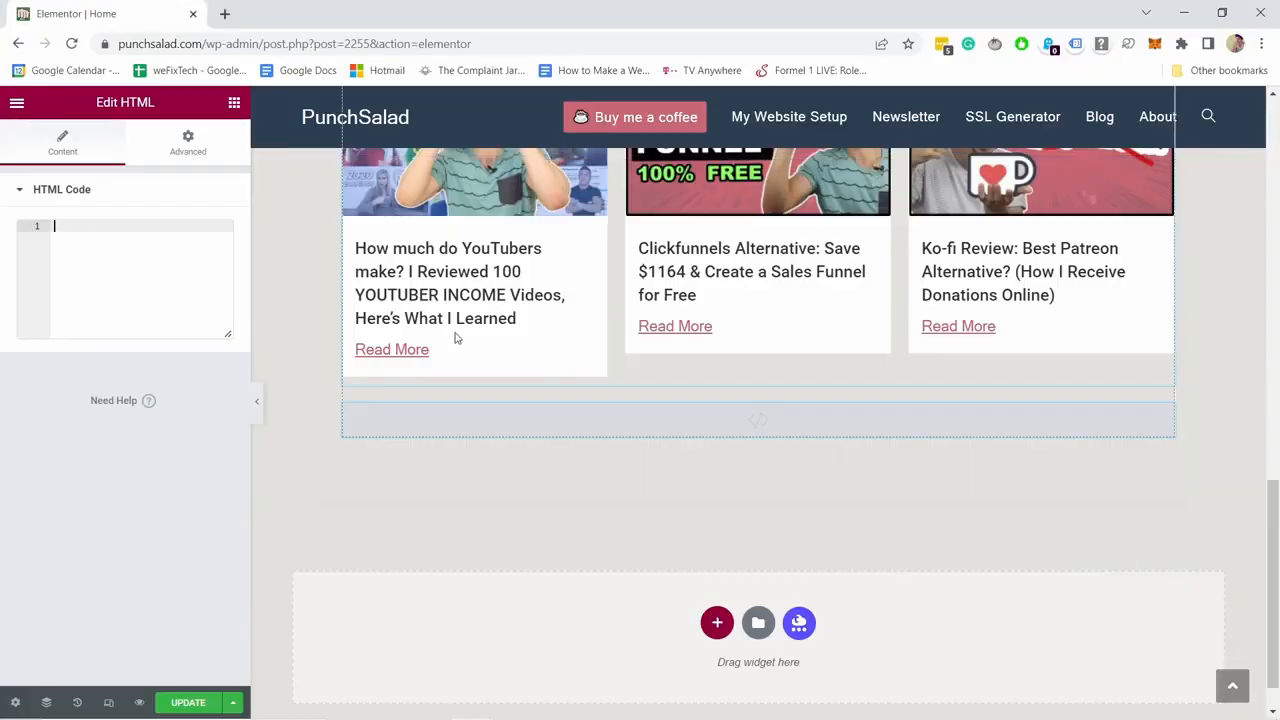
pyautogui.click(95, 236)
pyautogui.hotkey('ctrl', 'v')
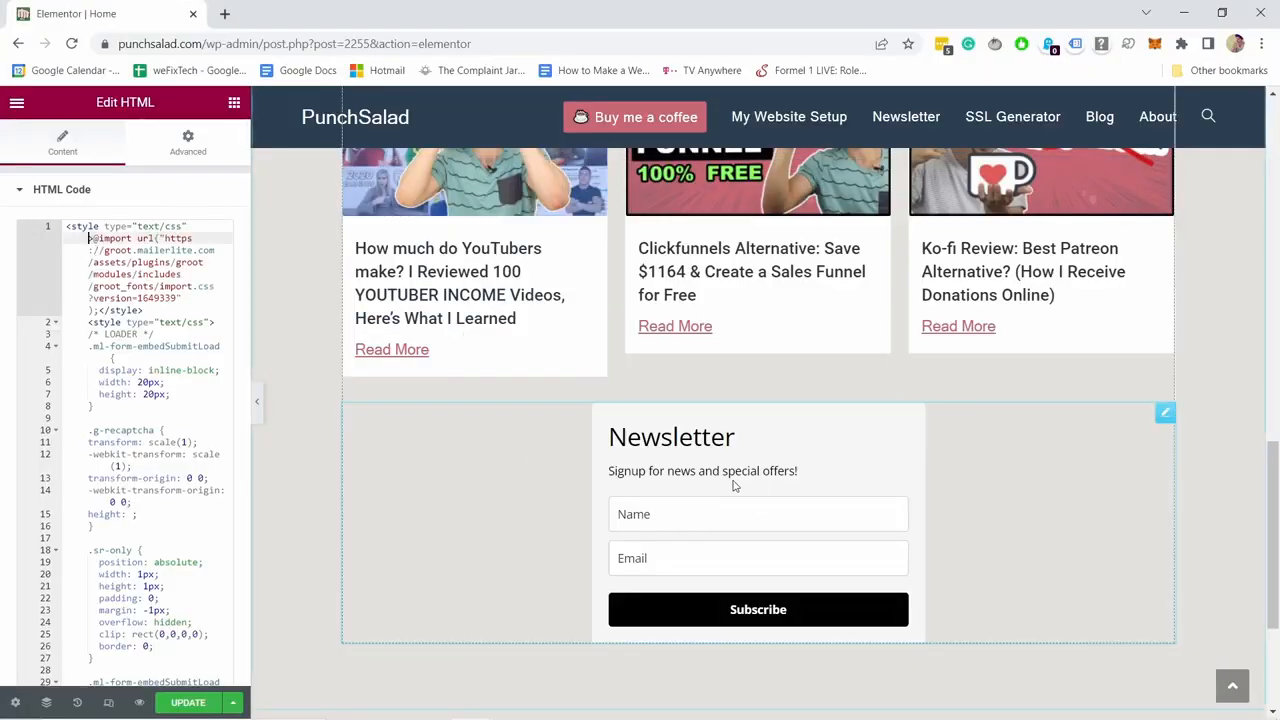
pyautogui.scroll(-2, 189, 353)
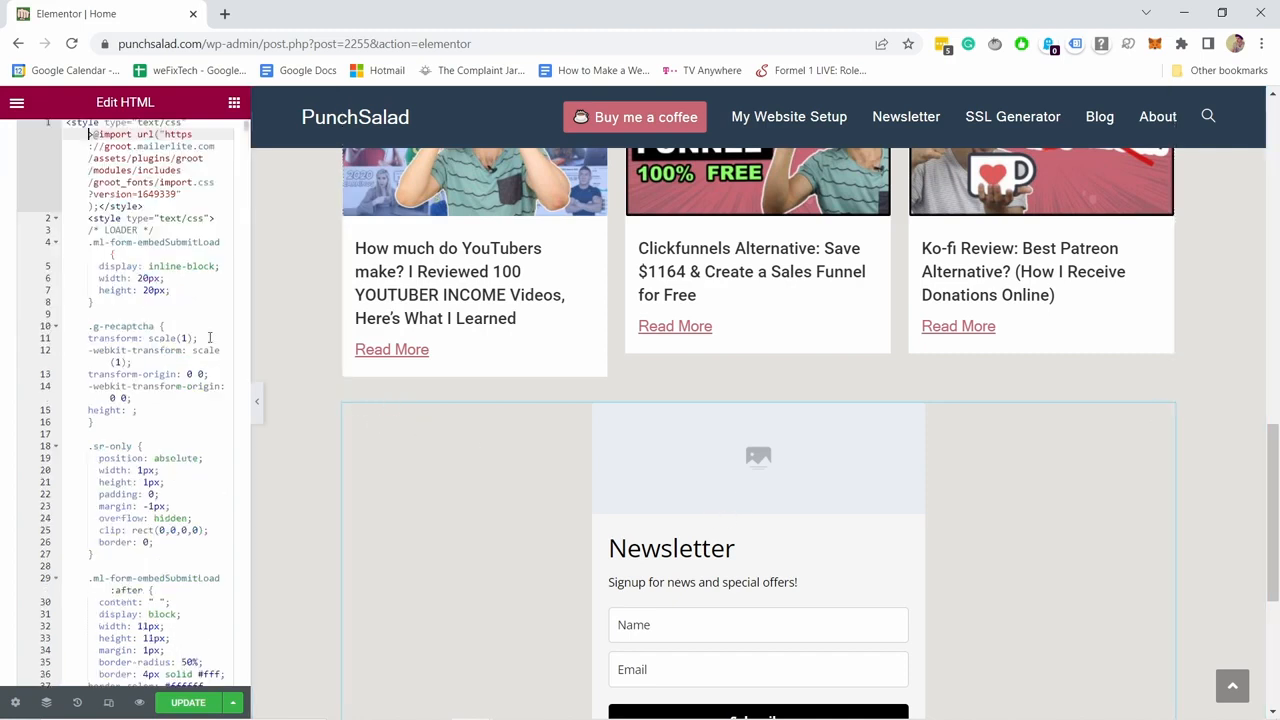
pyautogui.scroll(-2, 720, 470)
pyautogui.scroll(1, 698, 385)
pyautogui.scroll(1, 701, 401)
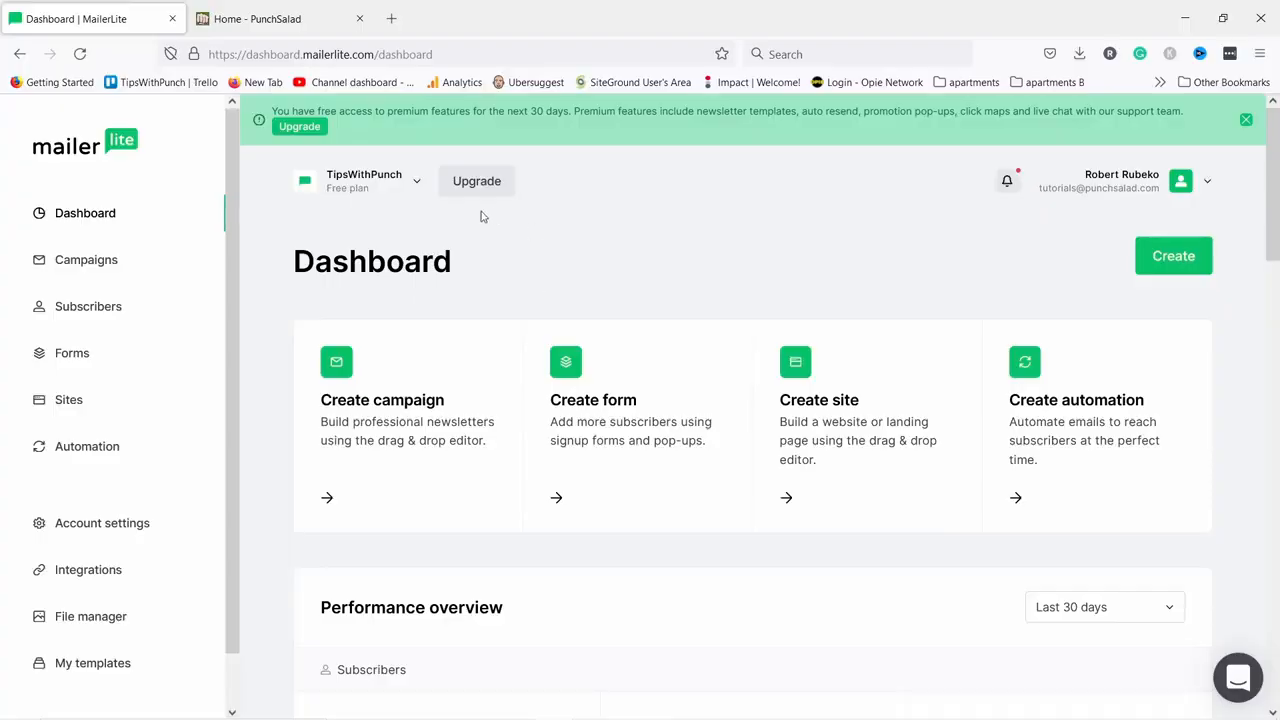
# Go to Account settings from the MailerLite dashboard sidebar.
pyautogui.click(120, 522)
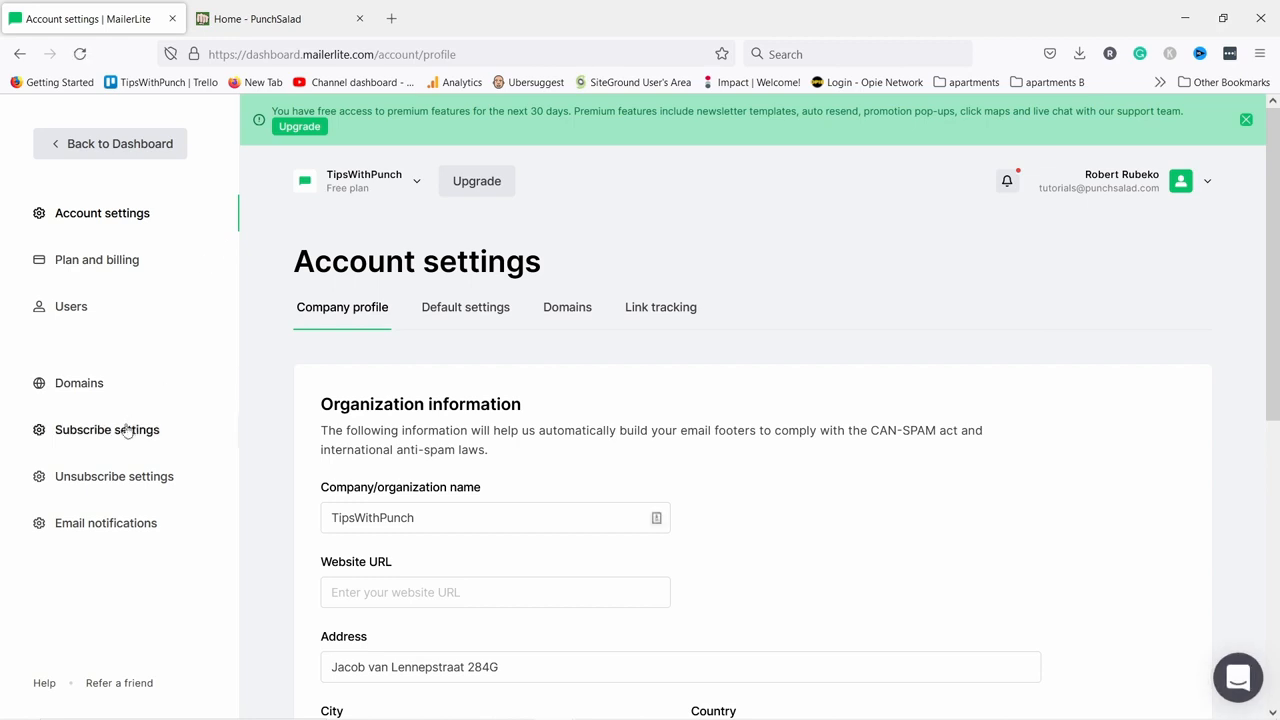
# Open Subscribe settings and review the double opt-in confirmation email preview.
pyautogui.click(128, 430)
pyautogui.scroll(-2, 657, 357)
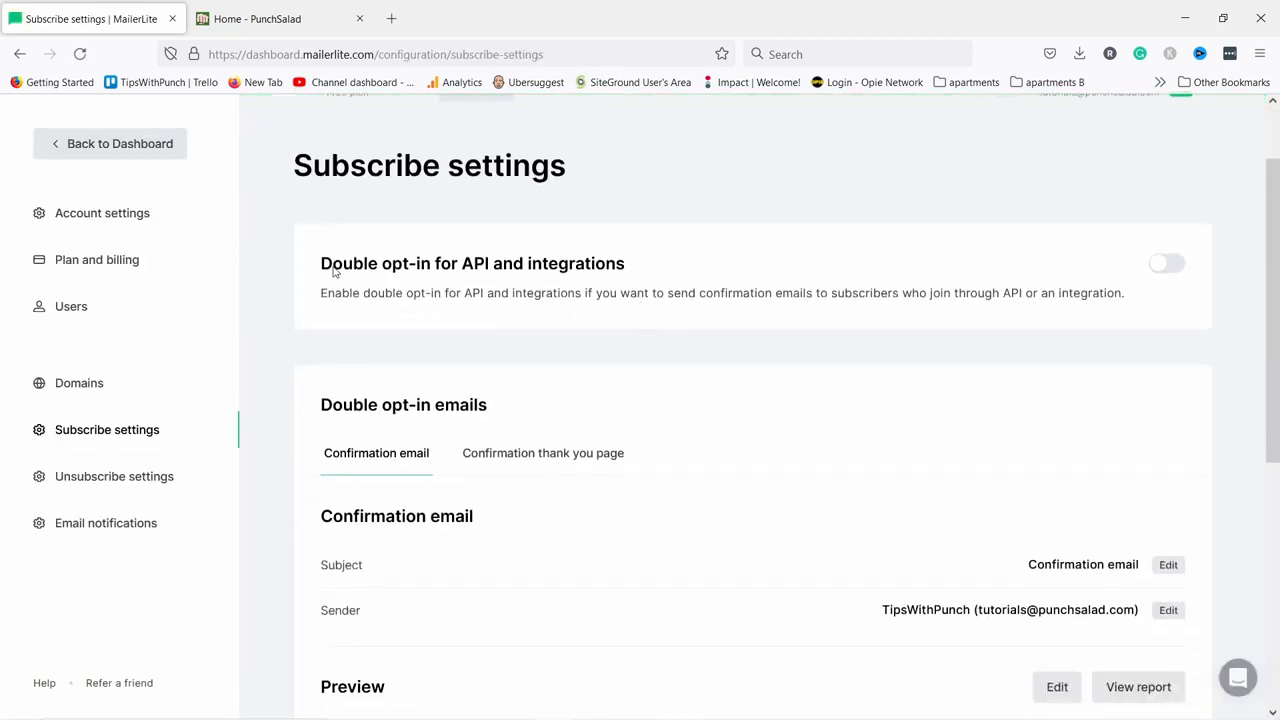
pyautogui.scroll(-2, 494, 250)
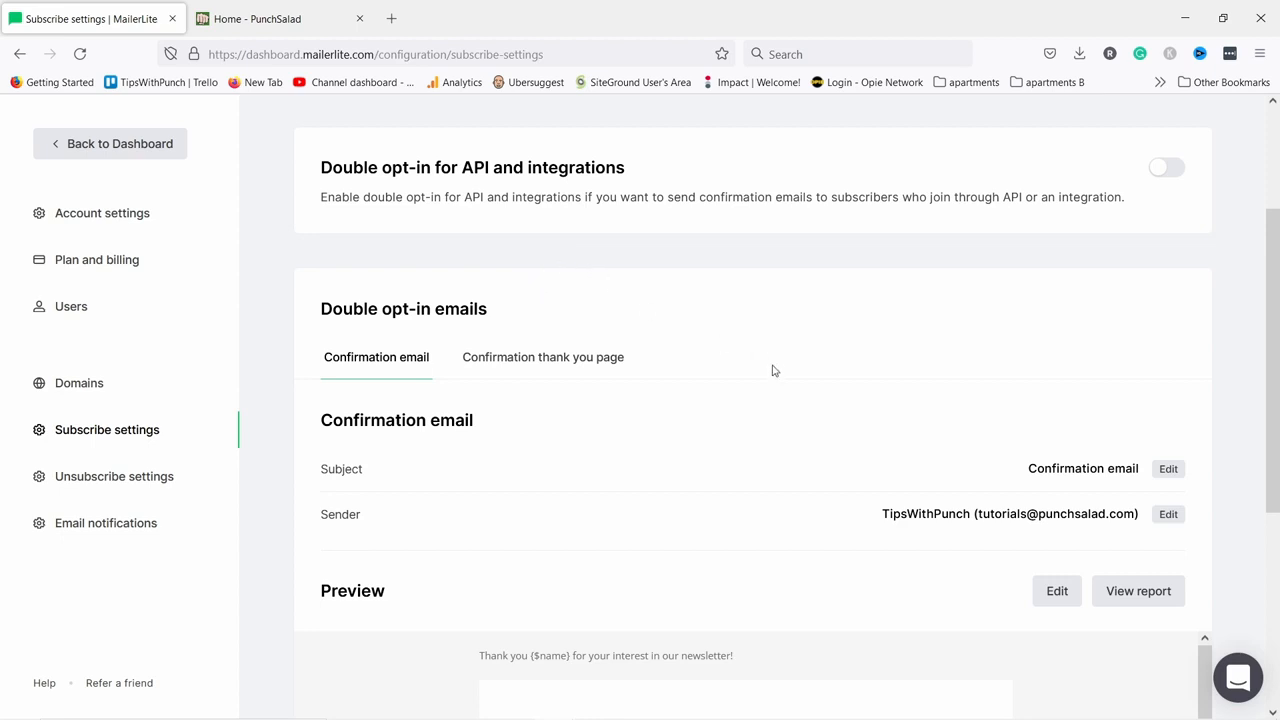
pyautogui.scroll(-1, 503, 400)
pyautogui.scroll(-2, 411, 277)
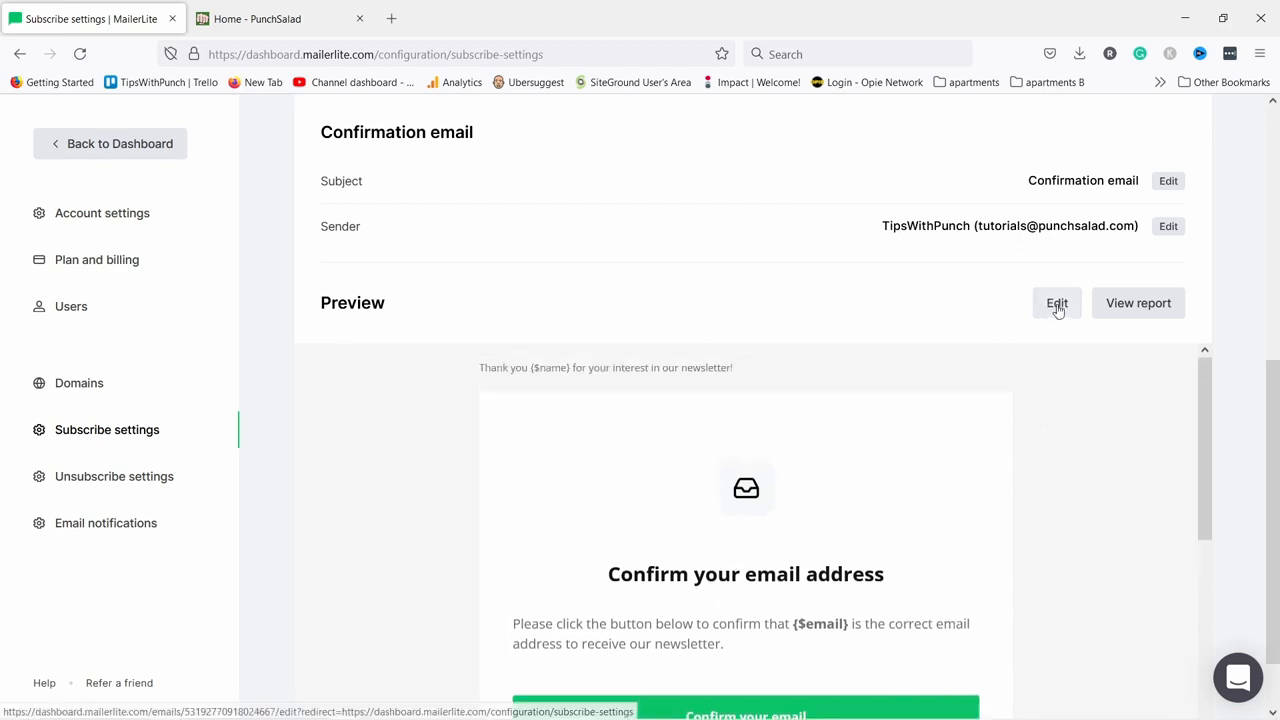
pyautogui.scroll(3, 826, 374)
# Review the 'Thank you!' confirmation page preview, then go to Unsubscribe settings.
pyautogui.click(546, 476)
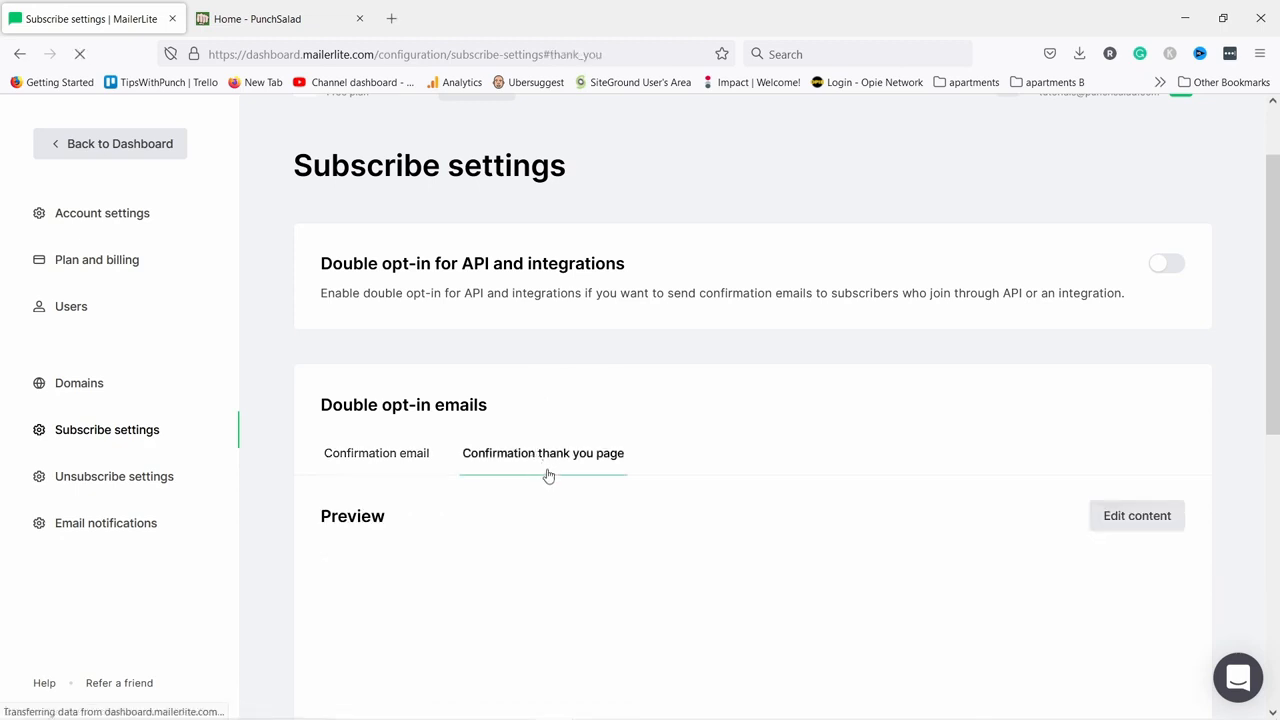
pyautogui.scroll(-2, 548, 465)
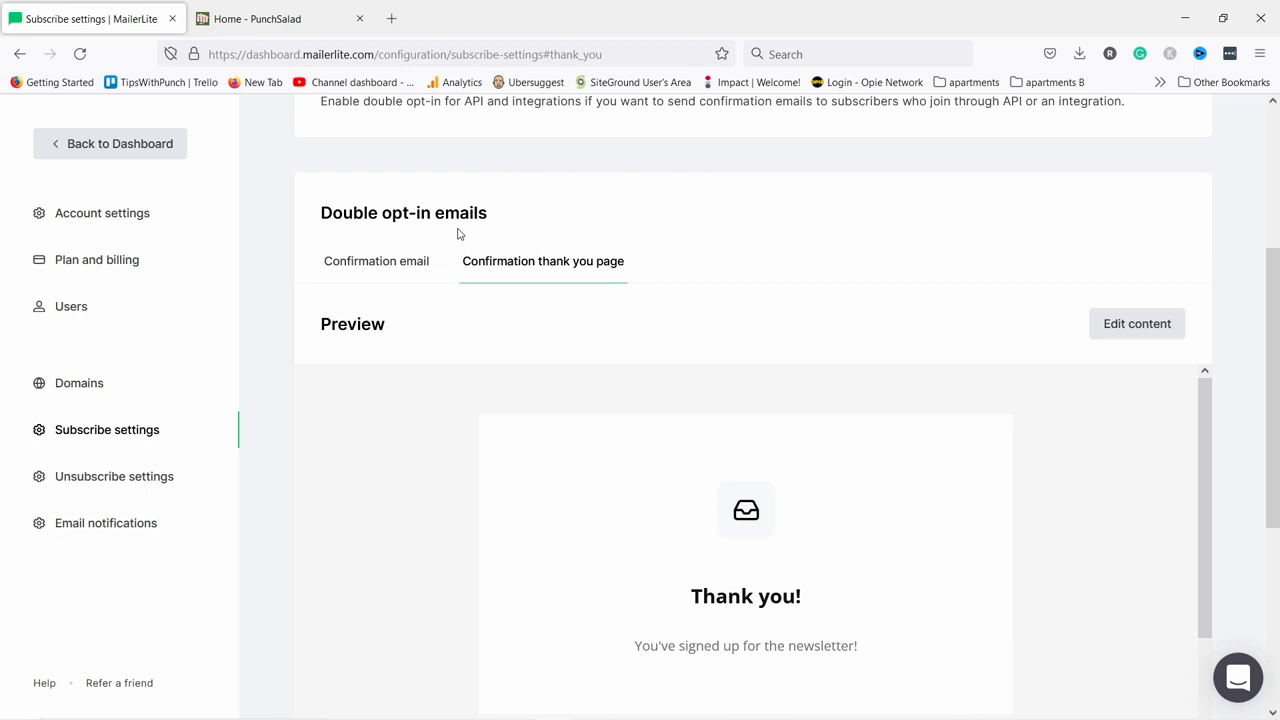
pyautogui.scroll(-2, 826, 294)
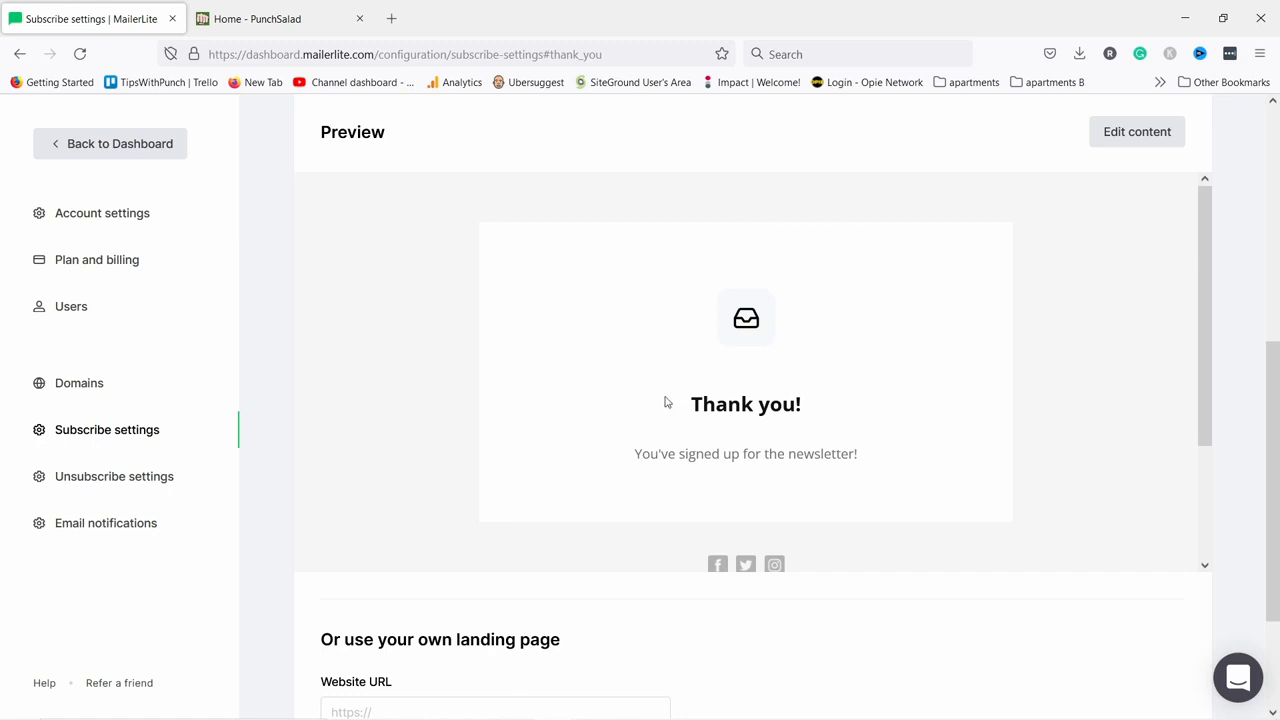
pyautogui.scroll(5, 428, 330)
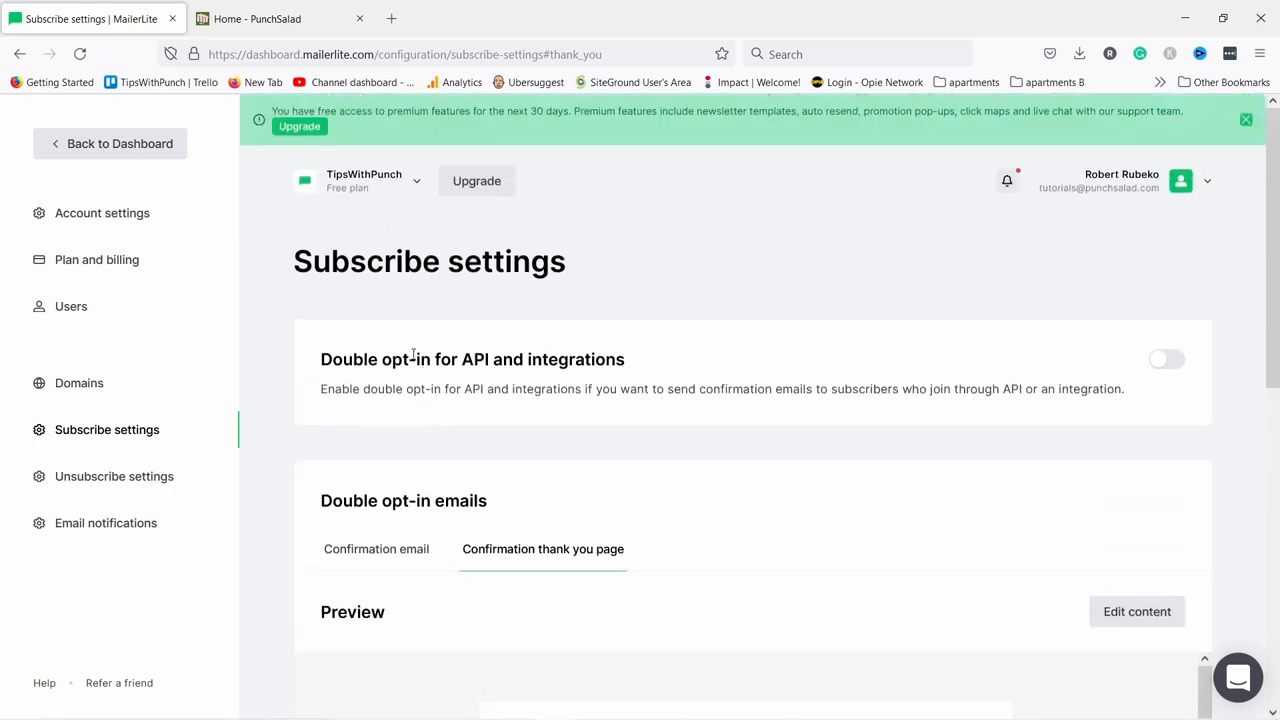
pyautogui.click(141, 482)
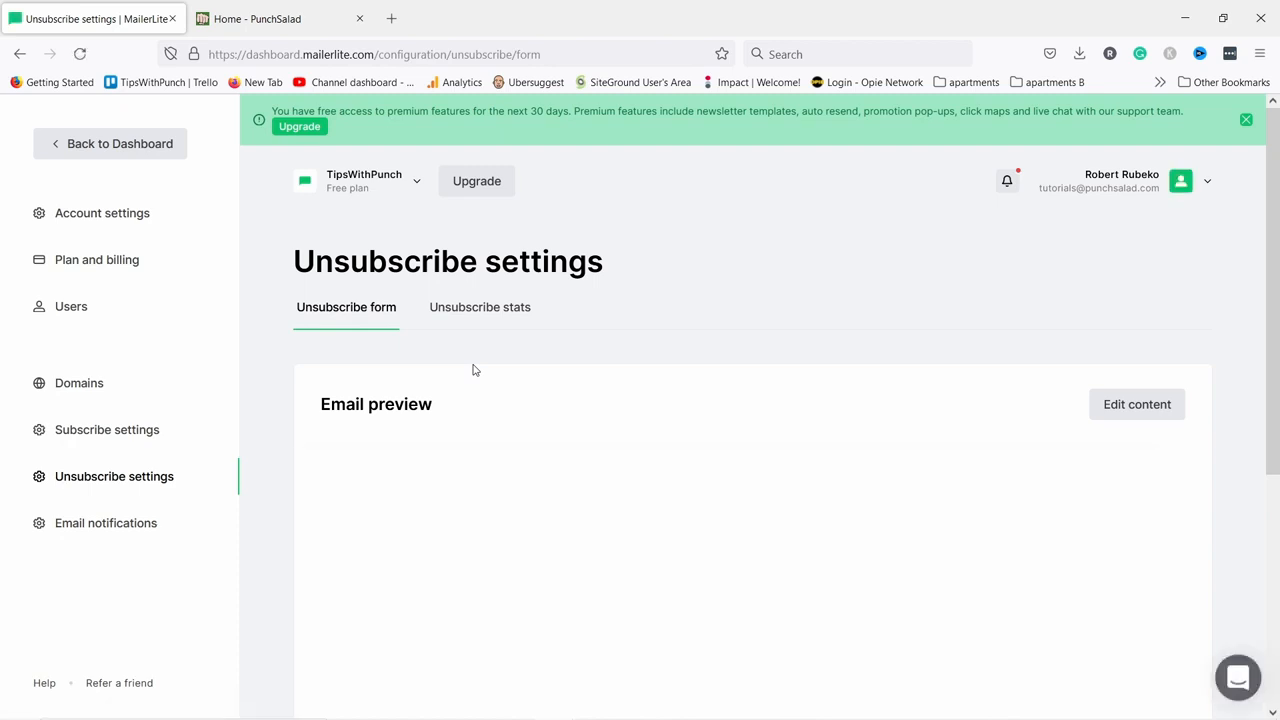
# Scroll through the unsubscribe form preview asking 'Are you sure you want to unsubscribe?'.
pyautogui.scroll(-2, 595, 317)
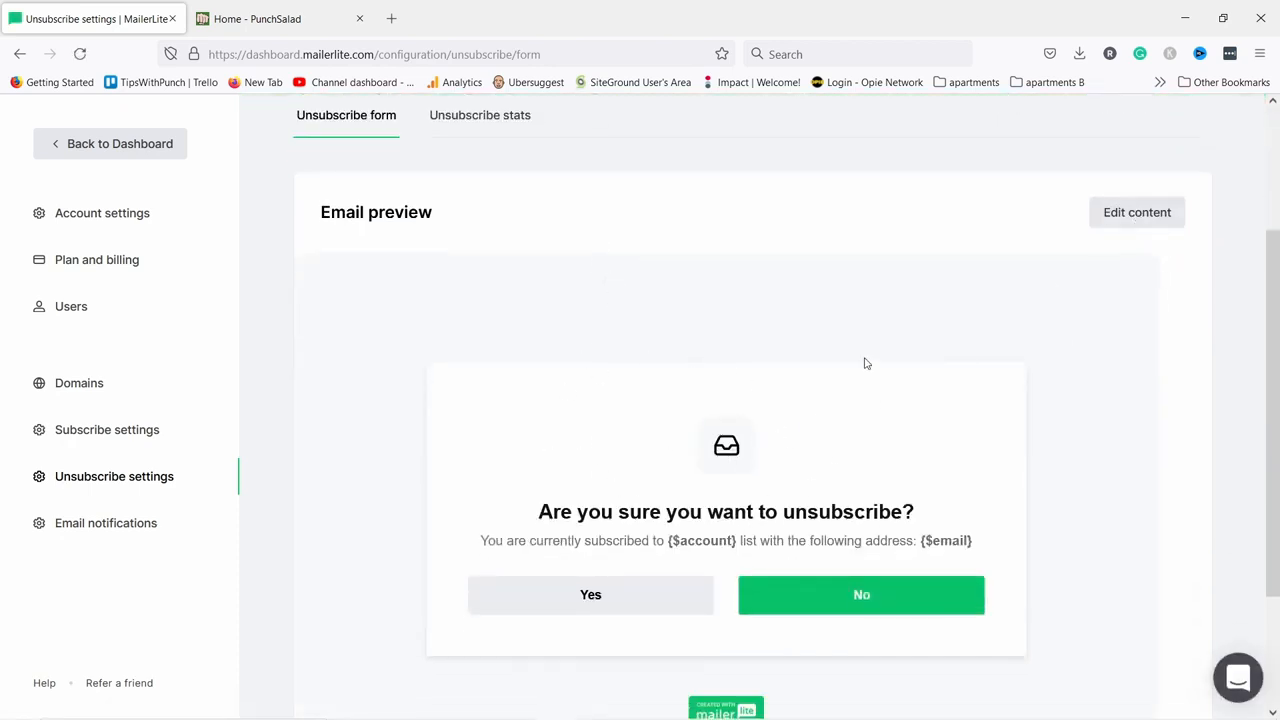
pyautogui.scroll(-1, 630, 419)
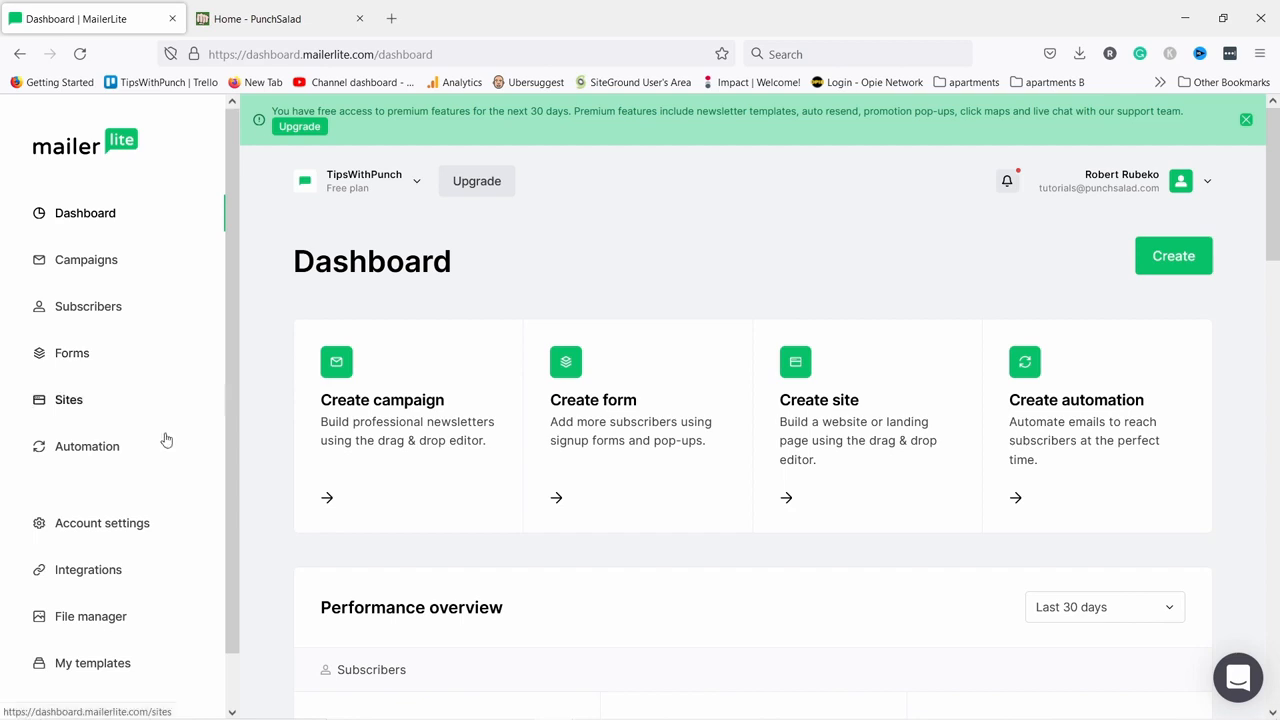
# Start authenticating punchsalad.com from the Domains list to reveal its DKIM and SPF records.
pyautogui.click(96, 536)
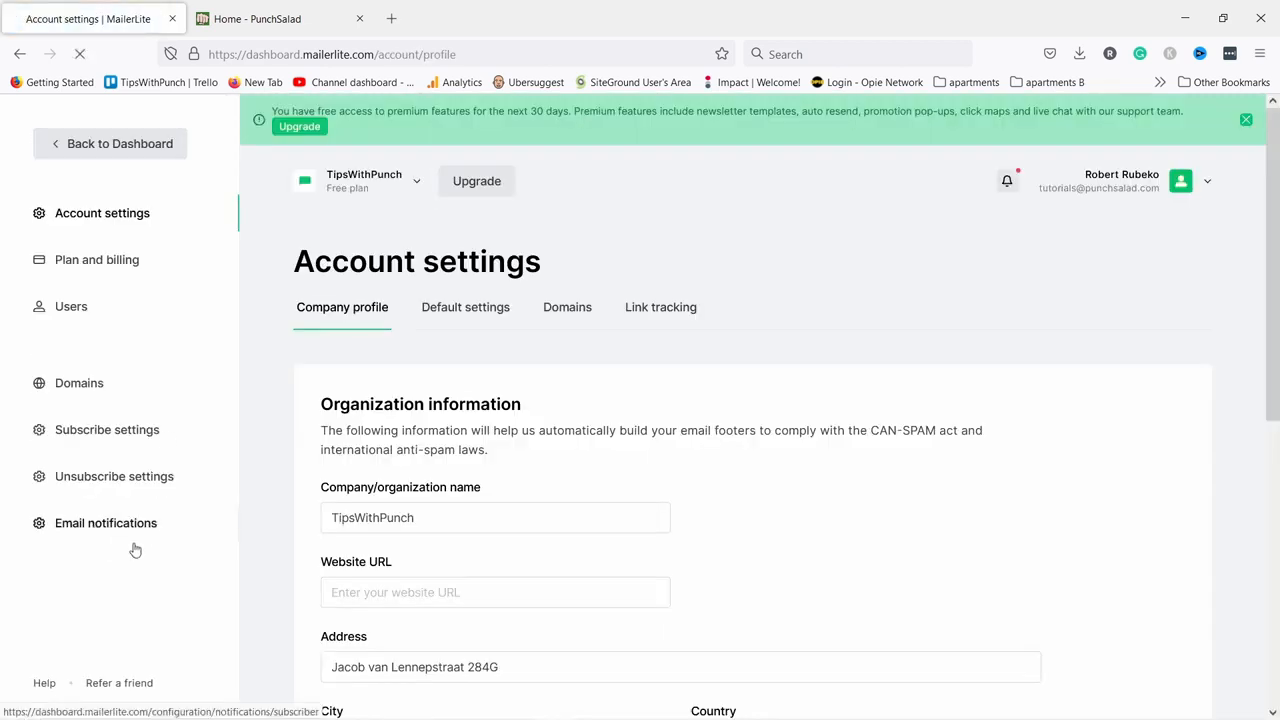
pyautogui.click(560, 315)
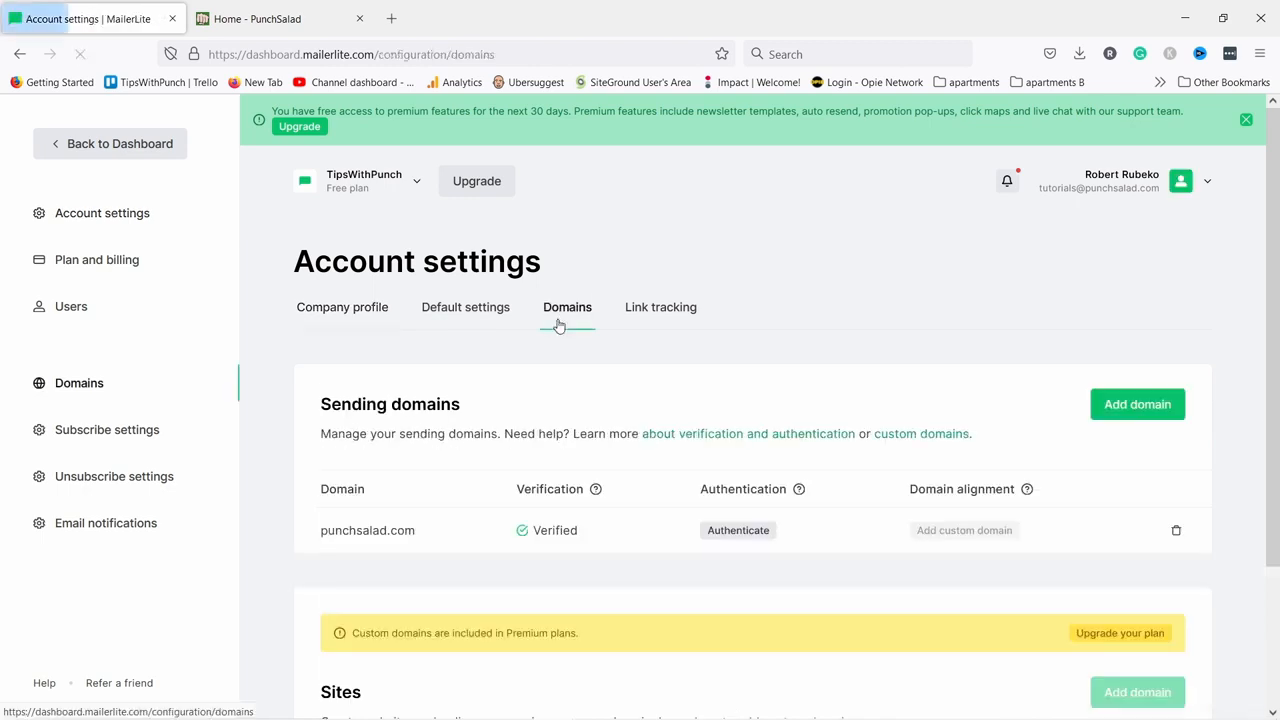
pyautogui.scroll(-3, 730, 312)
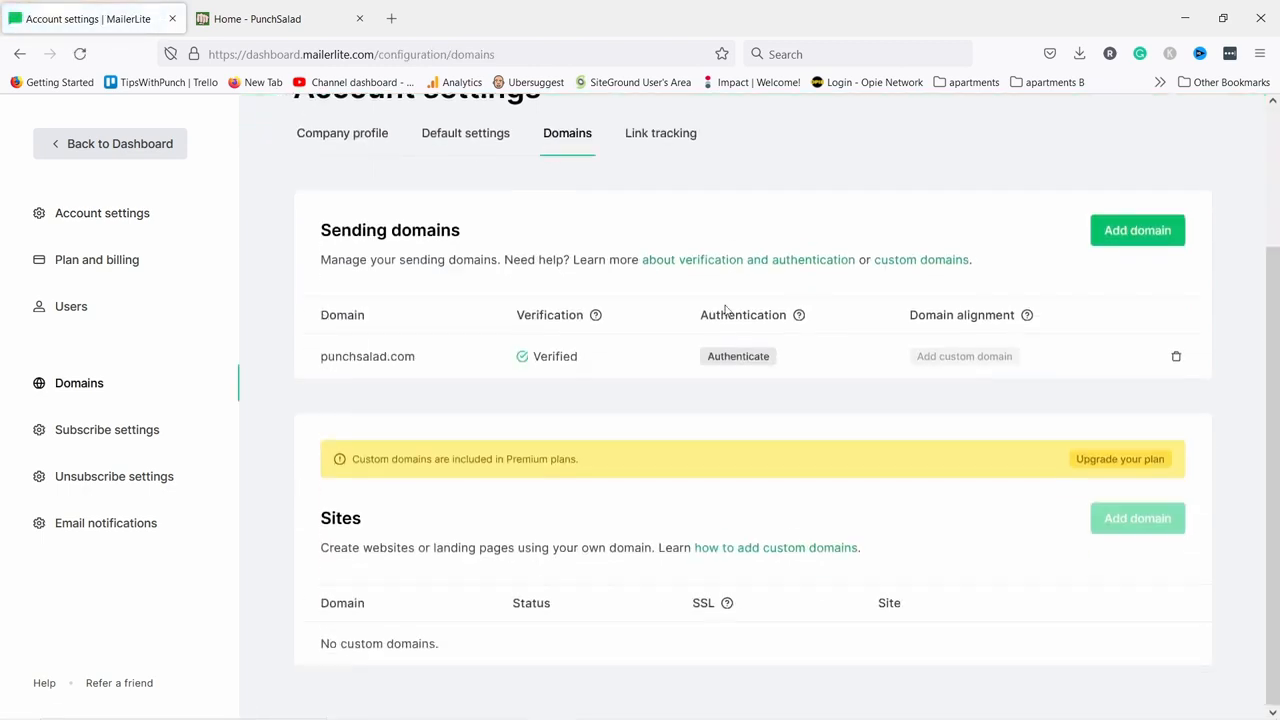
pyautogui.click(740, 360)
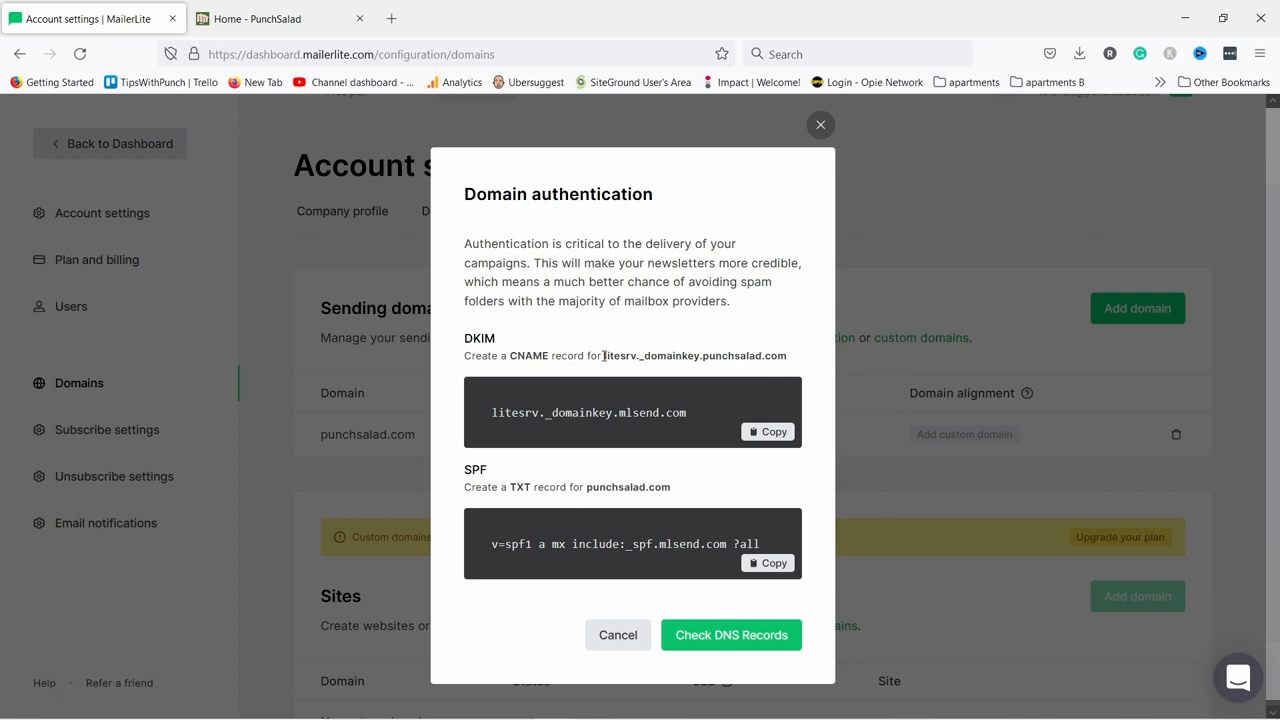
# Copy the DKIM host name for use in Cloudflare's DNS page.
pyautogui.moveTo(604, 356); pyautogui.dragTo(782, 360)
pyautogui.rightClick(782, 361)
pyautogui.click(792, 374)
pyautogui.hotkey('alt', 'Tab')
pyautogui.hotkey('alt', 'Tab')
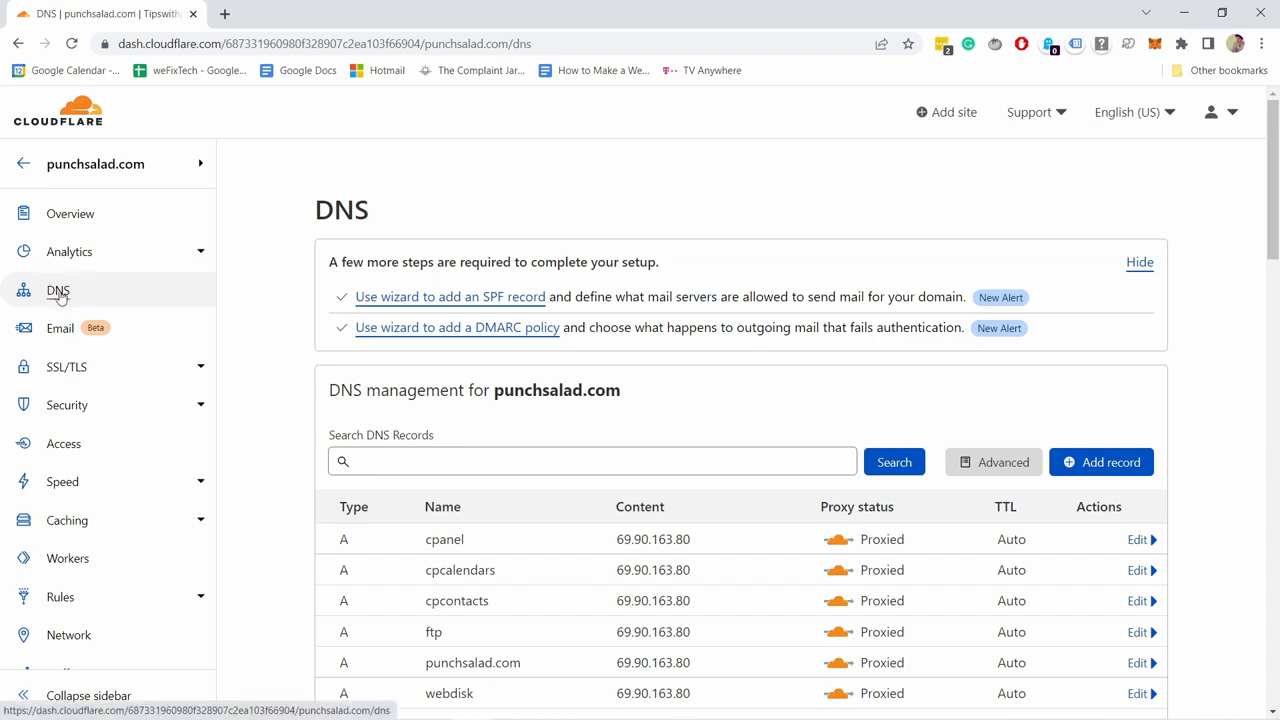
# Start a new Cloudflare DNS record with type CNAME.
pyautogui.scroll(-1, 703, 189)
pyautogui.click(1088, 379)
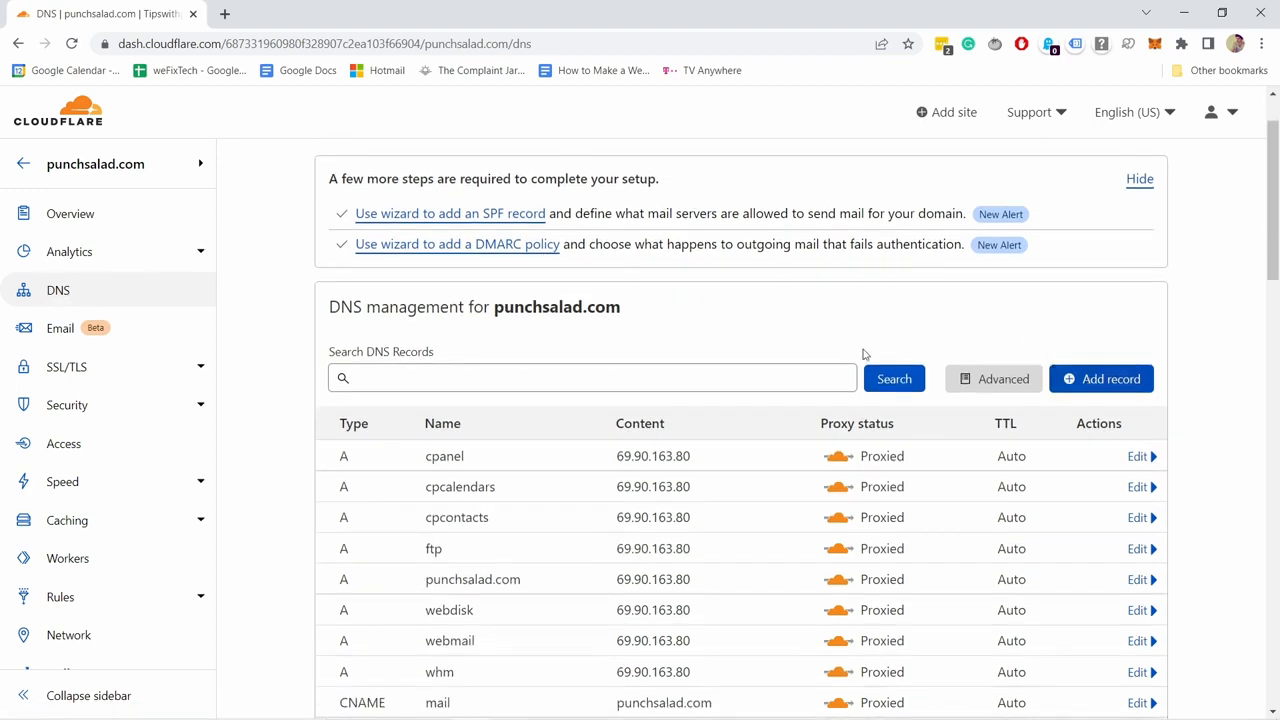
pyautogui.scroll(-1, 381, 390)
pyautogui.click(383, 307)
pyautogui.scroll(-2, 358, 385)
pyautogui.click(362, 383)
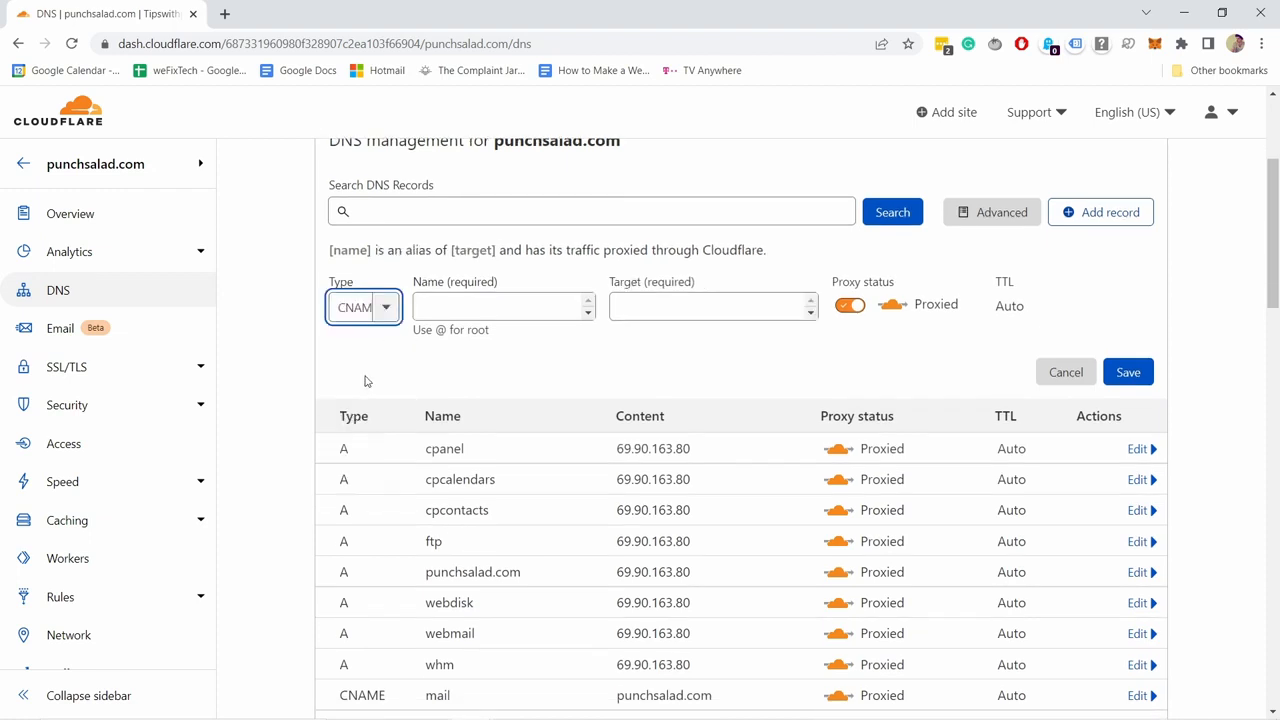
# Set the record name to the DKIM host litesrv._domainkey.punchsalad.com copied from MailerLite.
pyautogui.hotkey('alt', 'Tab')
pyautogui.moveTo(603, 356); pyautogui.dragTo(789, 359)
pyautogui.rightClick(763, 352)
pyautogui.click(778, 366)
pyautogui.hotkey('alt', 'Tab')
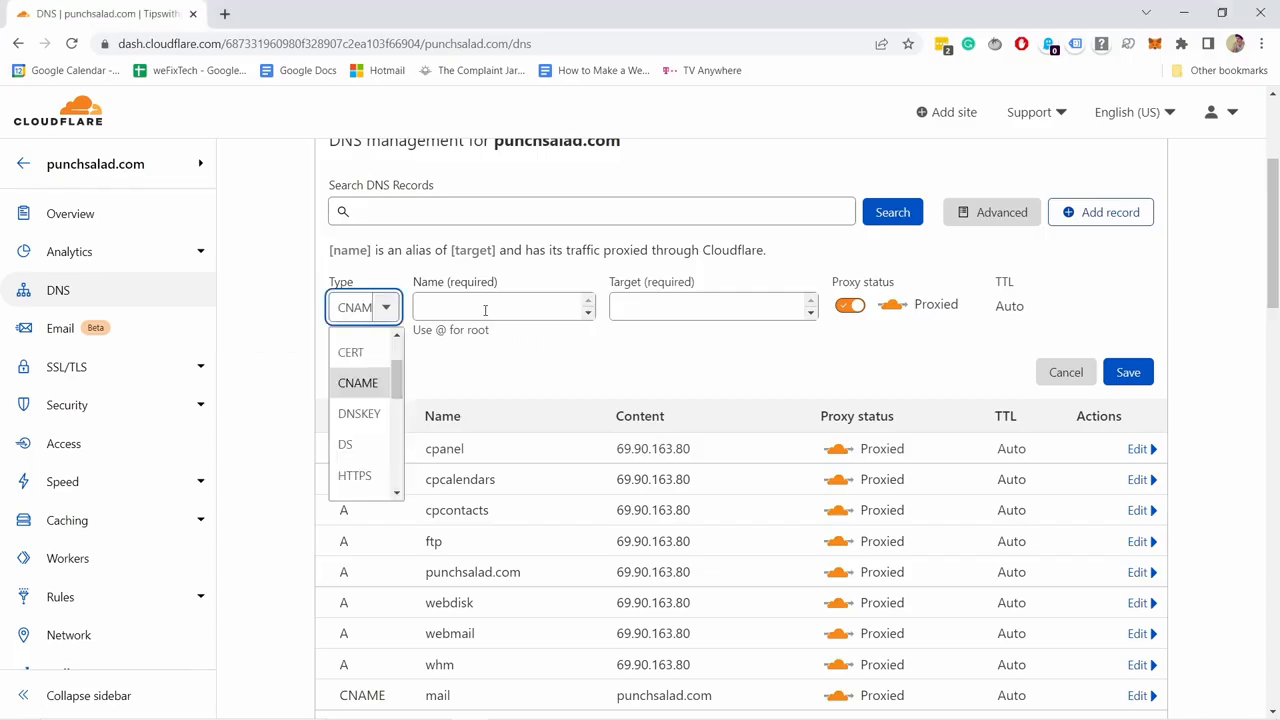
pyautogui.click(482, 298)
pyautogui.hotkey('ctrl', 'v')
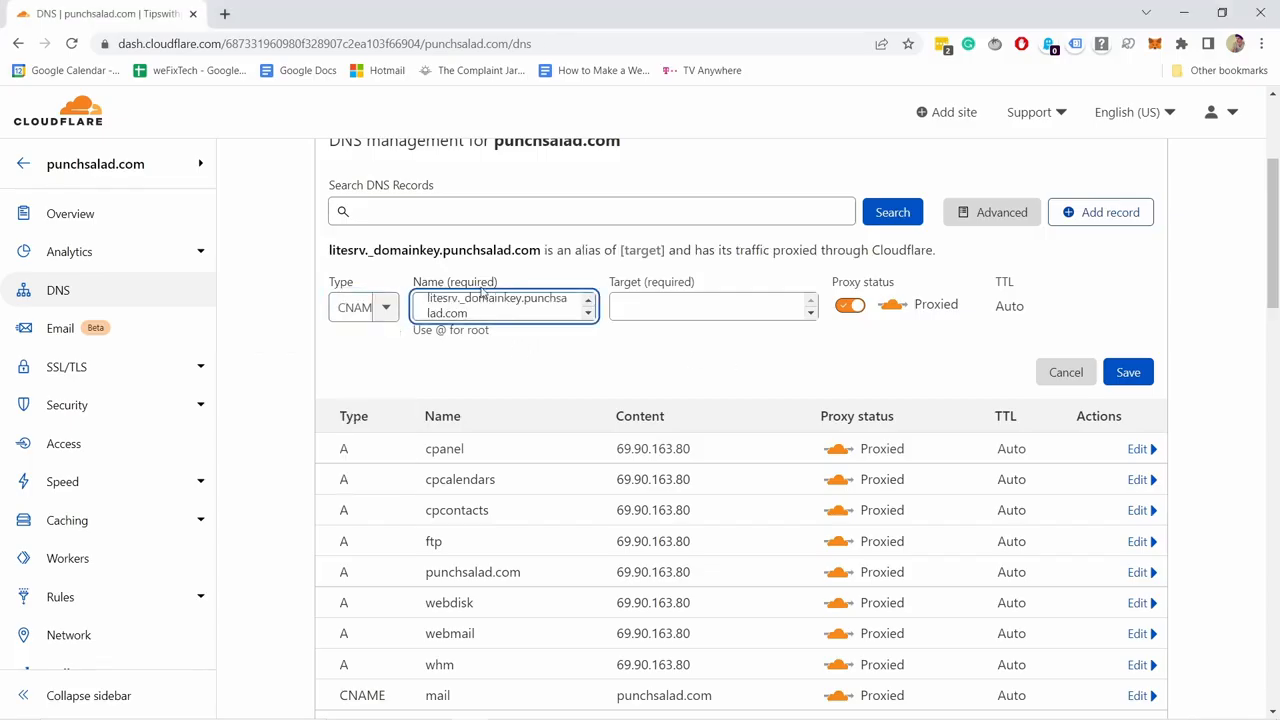
# Set the target to litesrv._domainkey.mlsend.com and save the CNAME record.
pyautogui.hotkey('alt', 'Tab')
pyautogui.click(769, 432)
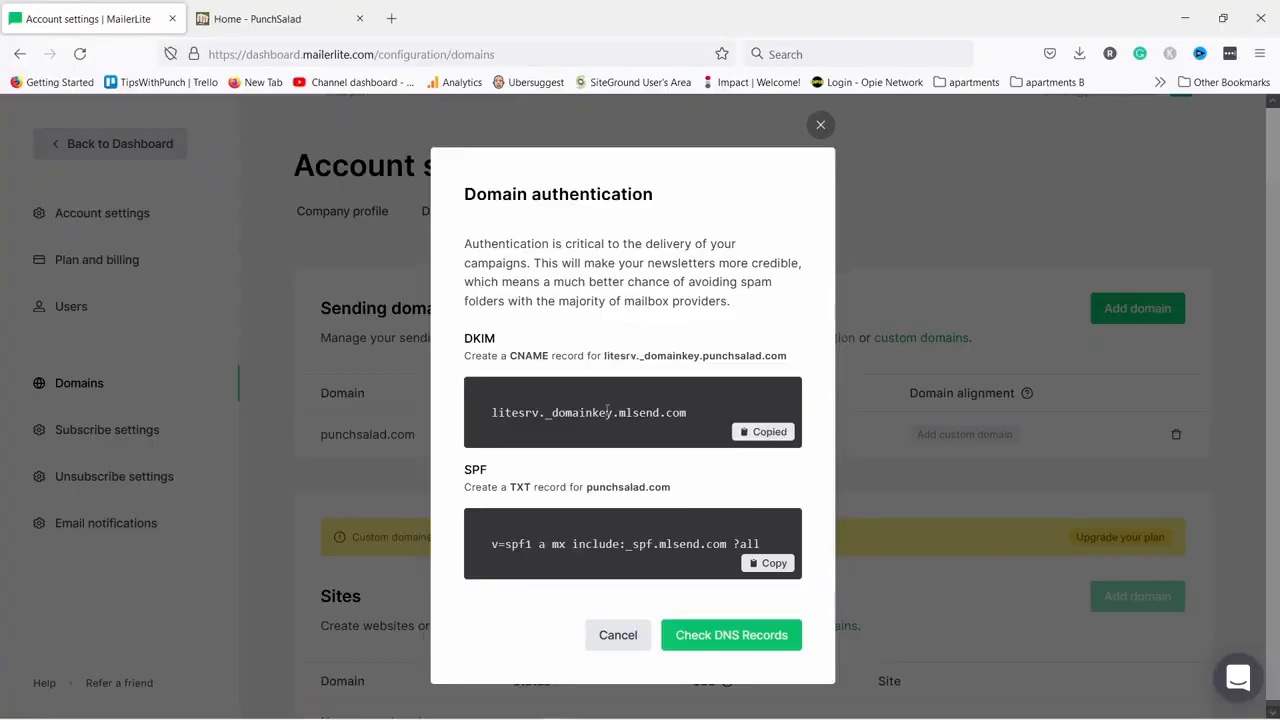
pyautogui.hotkey('alt', 'Tab')
pyautogui.click(720, 303)
pyautogui.hotkey('ctrl', 'v')
pyautogui.click(1128, 373)
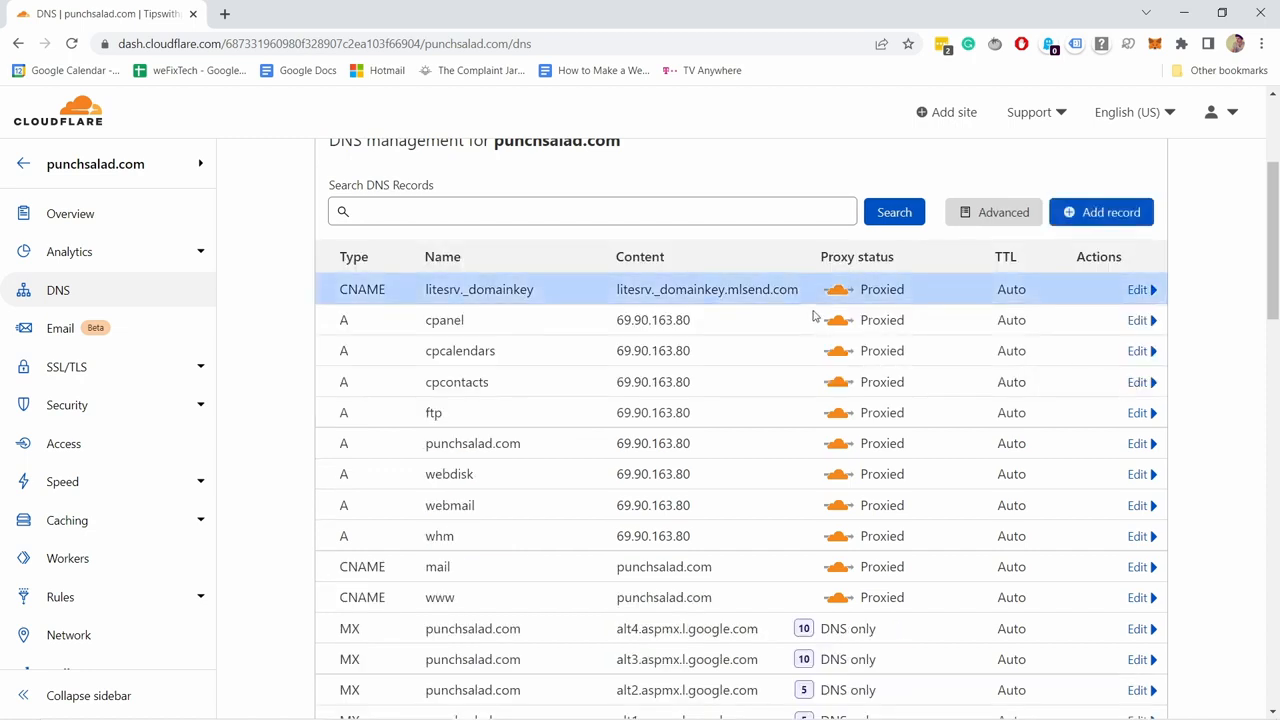
pyautogui.scroll(2, 646, 251)
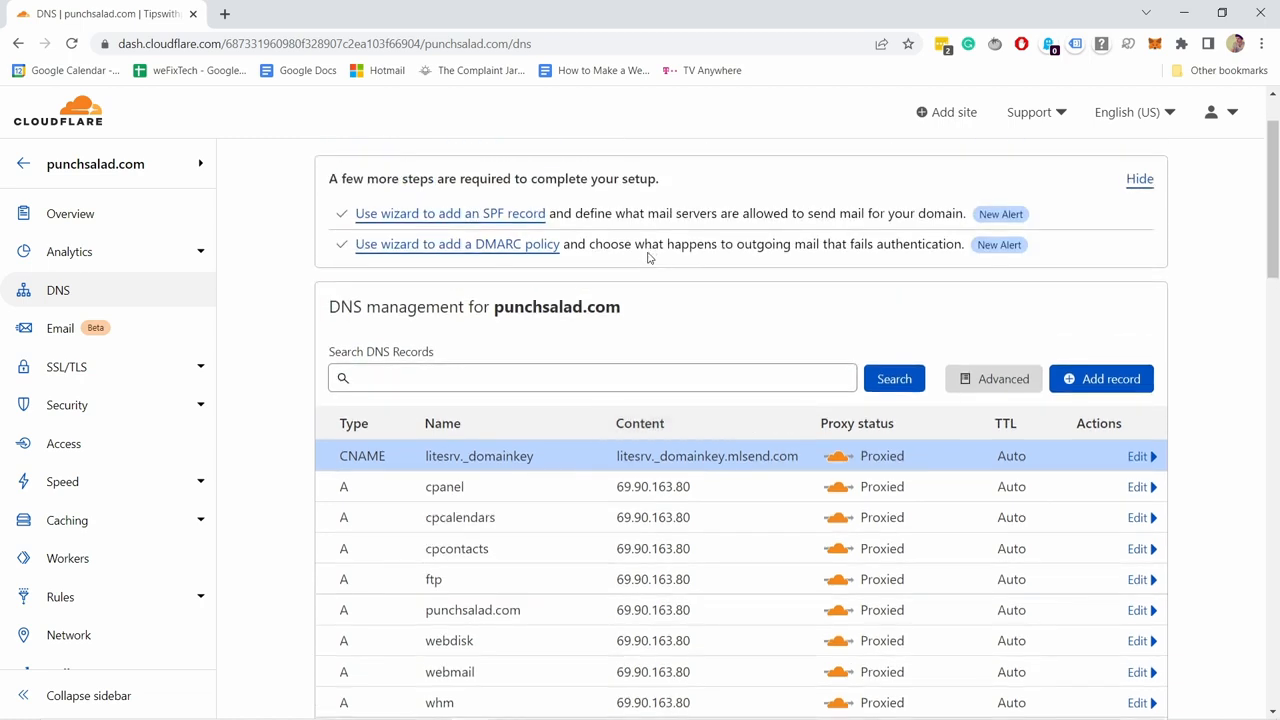
# Start another Cloudflare DNS record with type TXT.
pyautogui.click(1125, 374)
pyautogui.scroll(-2, 349, 343)
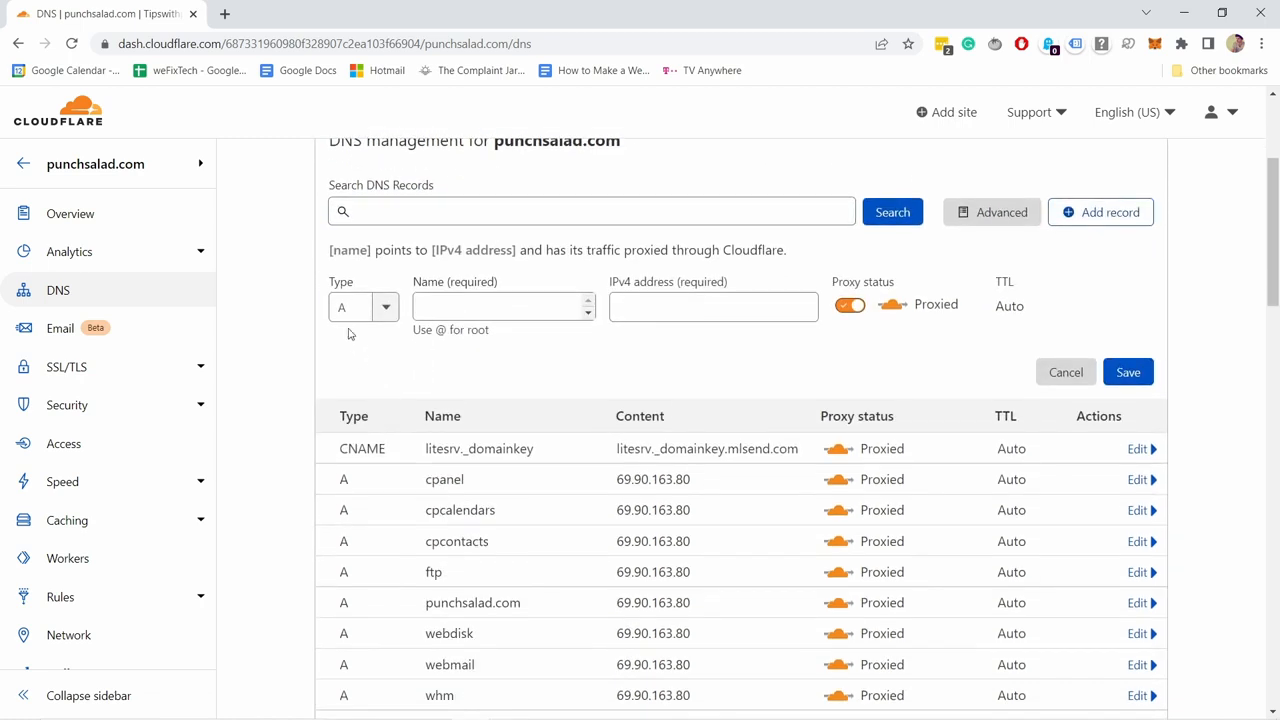
pyautogui.click(376, 310)
pyautogui.moveTo(402, 379); pyautogui.dragTo(396, 402)
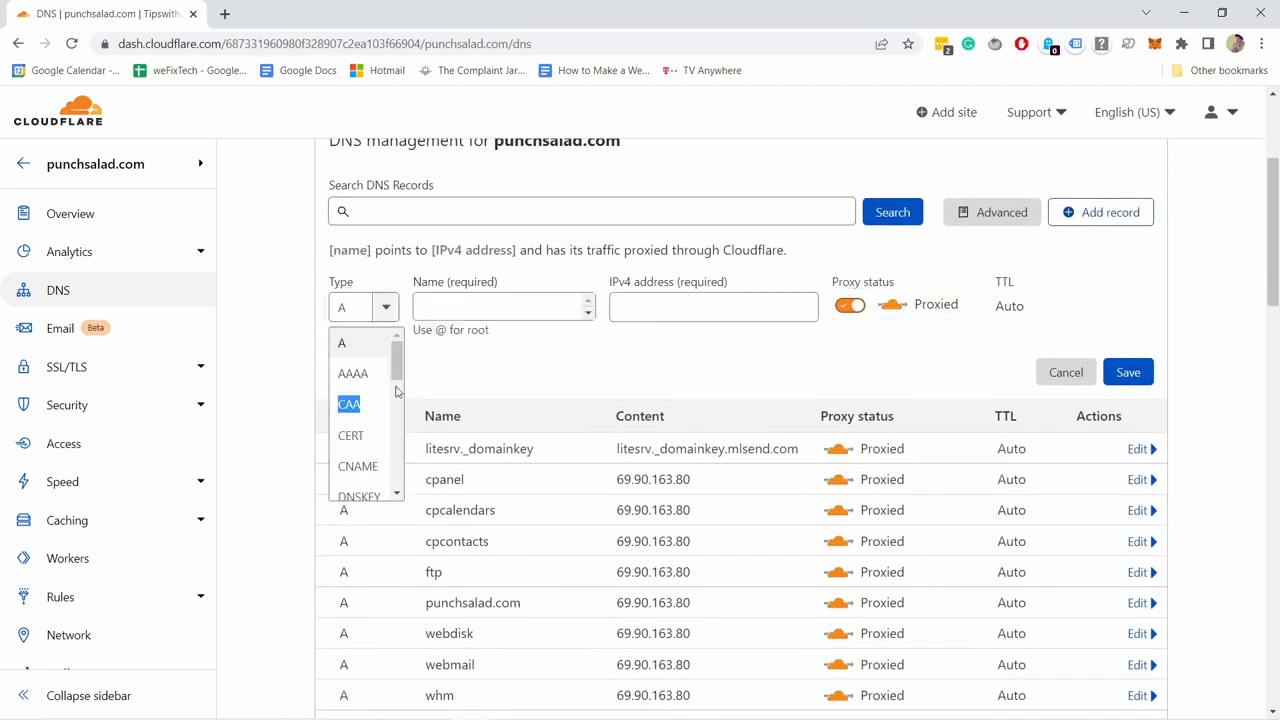
pyautogui.scroll(-5, 400, 441)
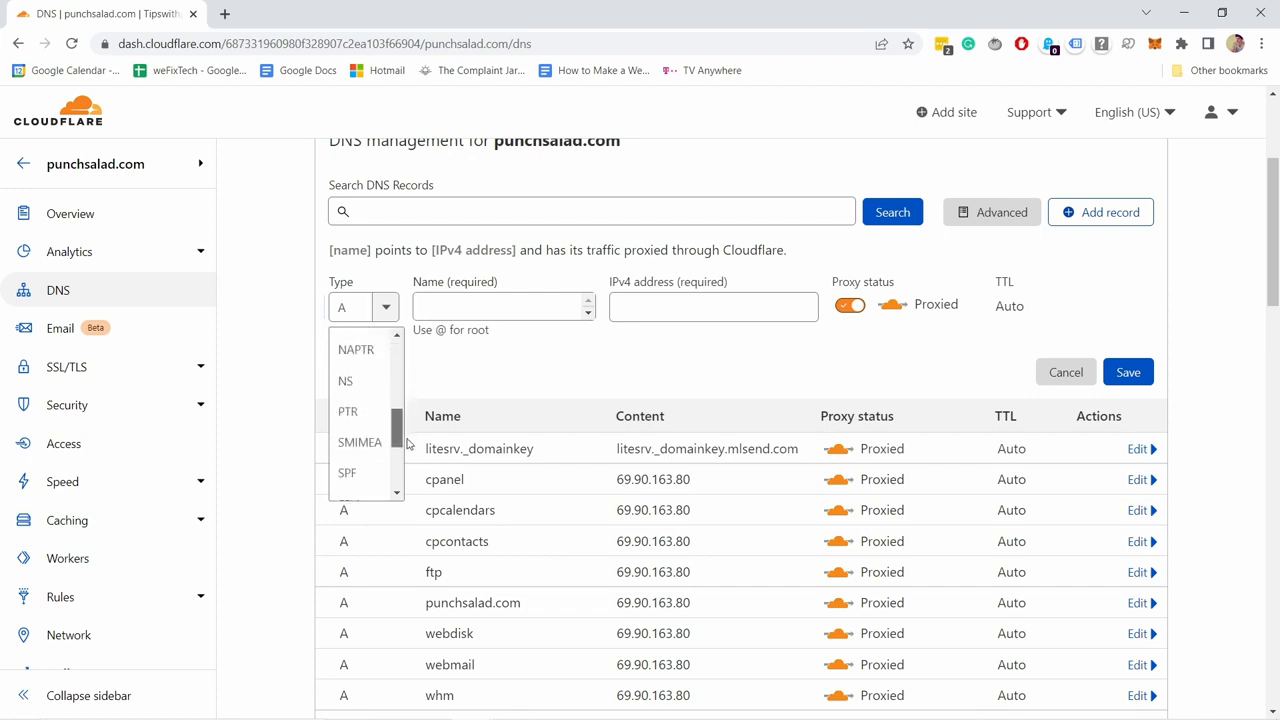
pyautogui.scroll(-2, 400, 471)
pyautogui.click(362, 460)
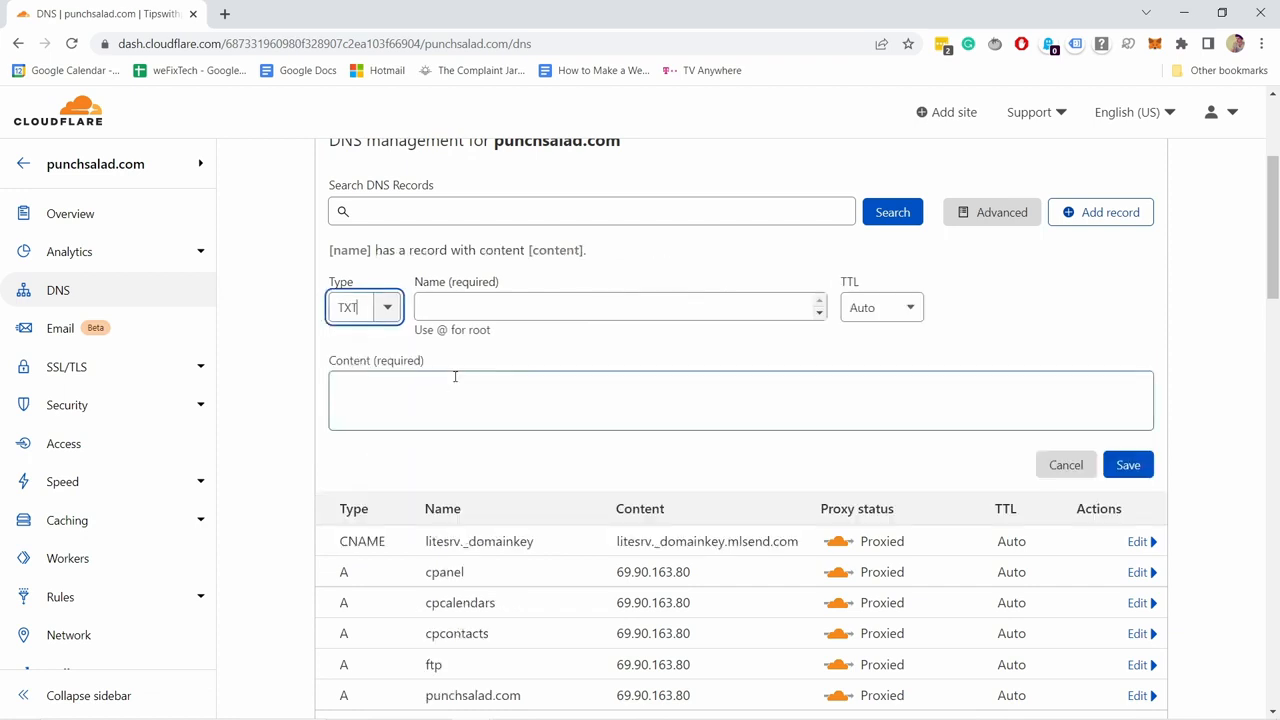
# Set the TXT record name to punchsalad.com, copied from MailerLite's SPF details.
pyautogui.hotkey('alt', 'Tab')
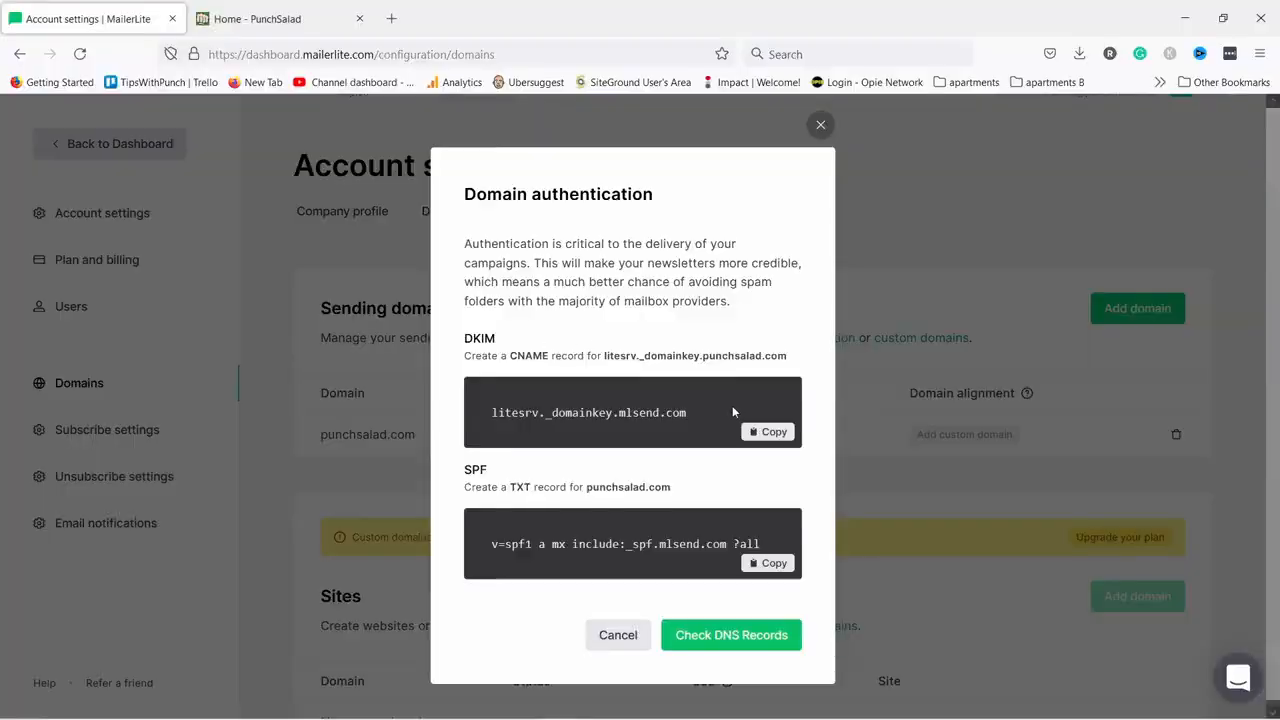
pyautogui.moveTo(588, 490); pyautogui.dragTo(686, 491)
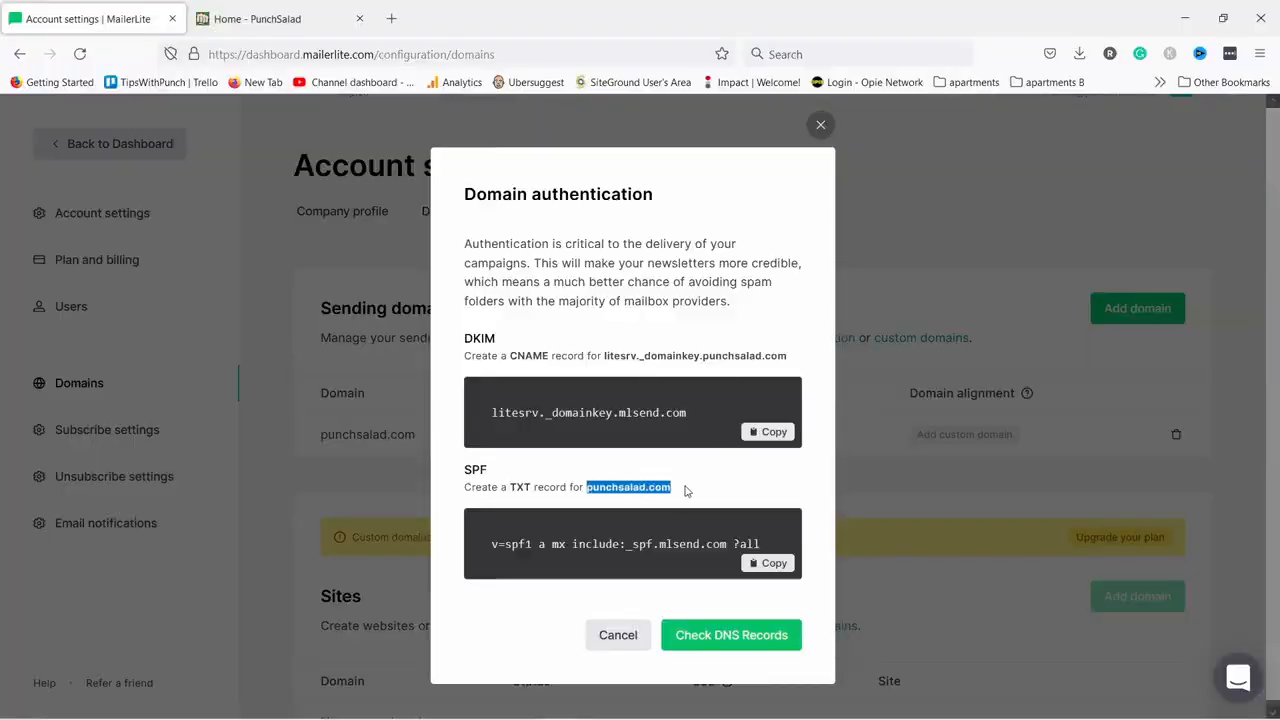
pyautogui.hotkey('ctrl', 'c')
pyautogui.hotkey('alt', 'Tab')
pyautogui.press('Tab')
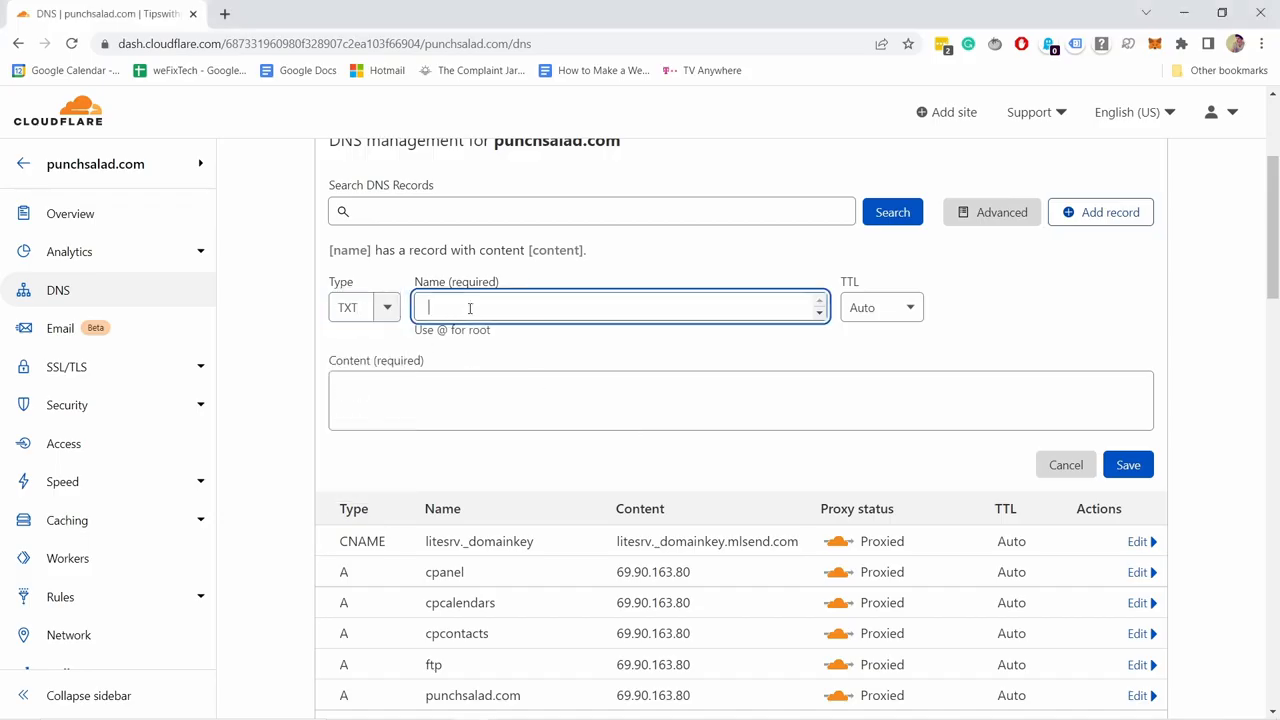
pyautogui.hotkey('ctrl', 'v')
# Fill in content 'v=spf1 a mx include:_spf.mlsend.com ?all' and save the TXT record.
pyautogui.hotkey('alt', 'Tab')
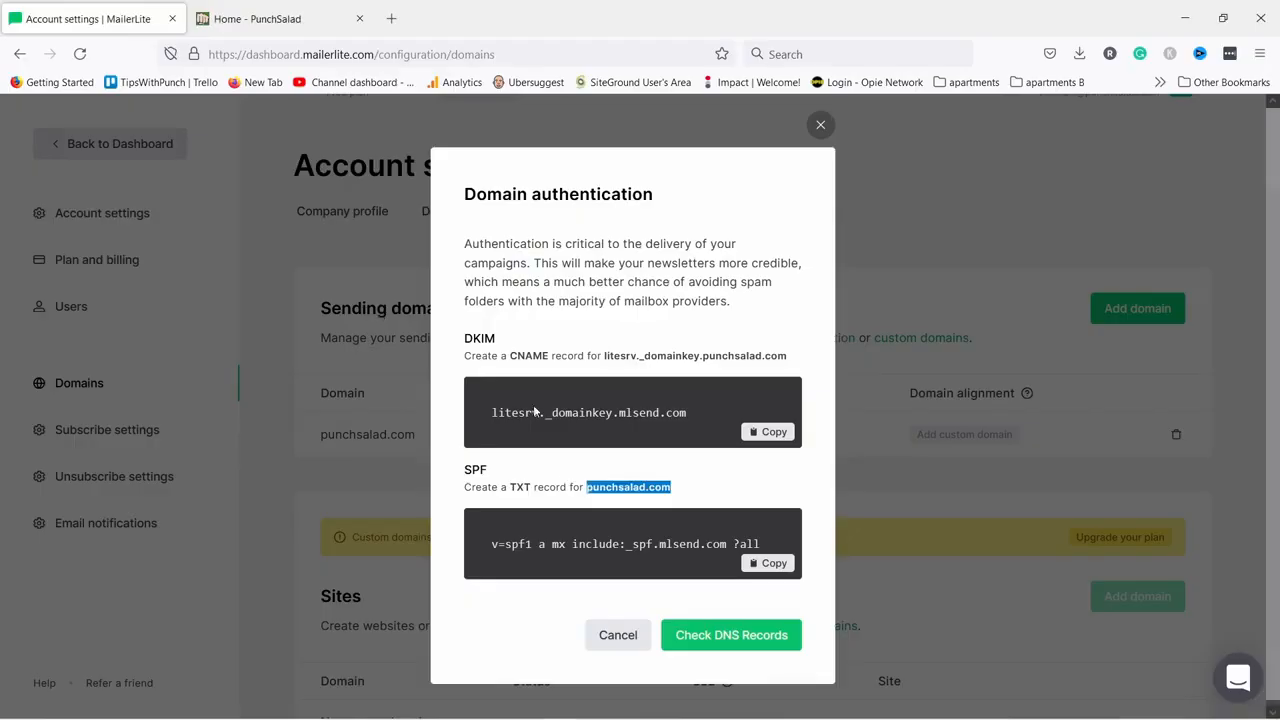
pyautogui.click(492, 545)
pyautogui.click(765, 565)
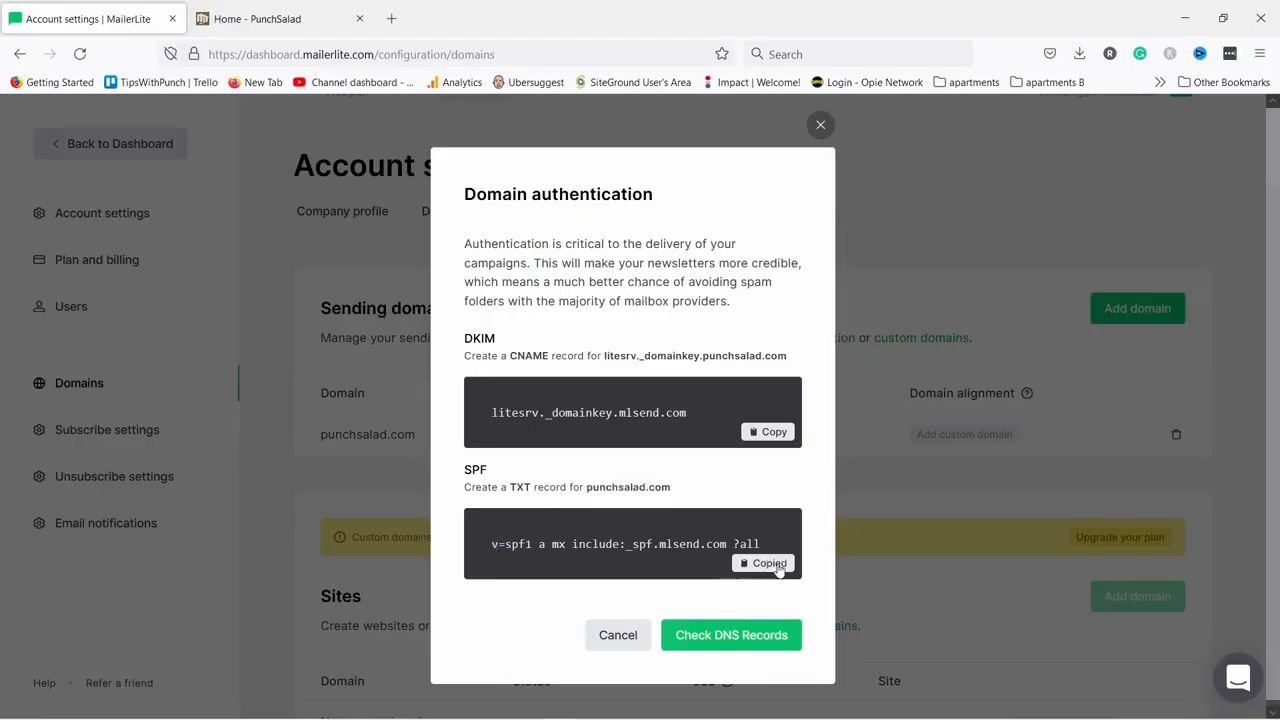
pyautogui.hotkey('alt', 'Tab')
pyautogui.click(442, 394)
pyautogui.hotkey('ctrl', 'v')
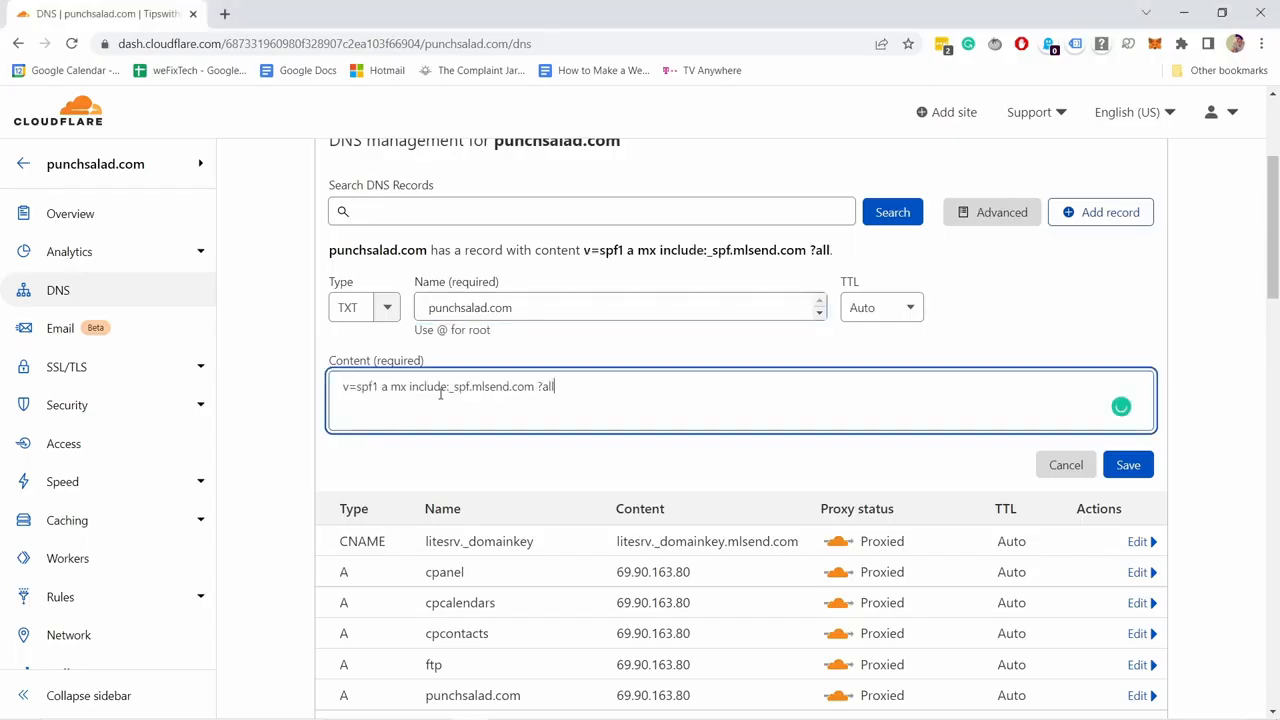
pyautogui.click(1130, 467)
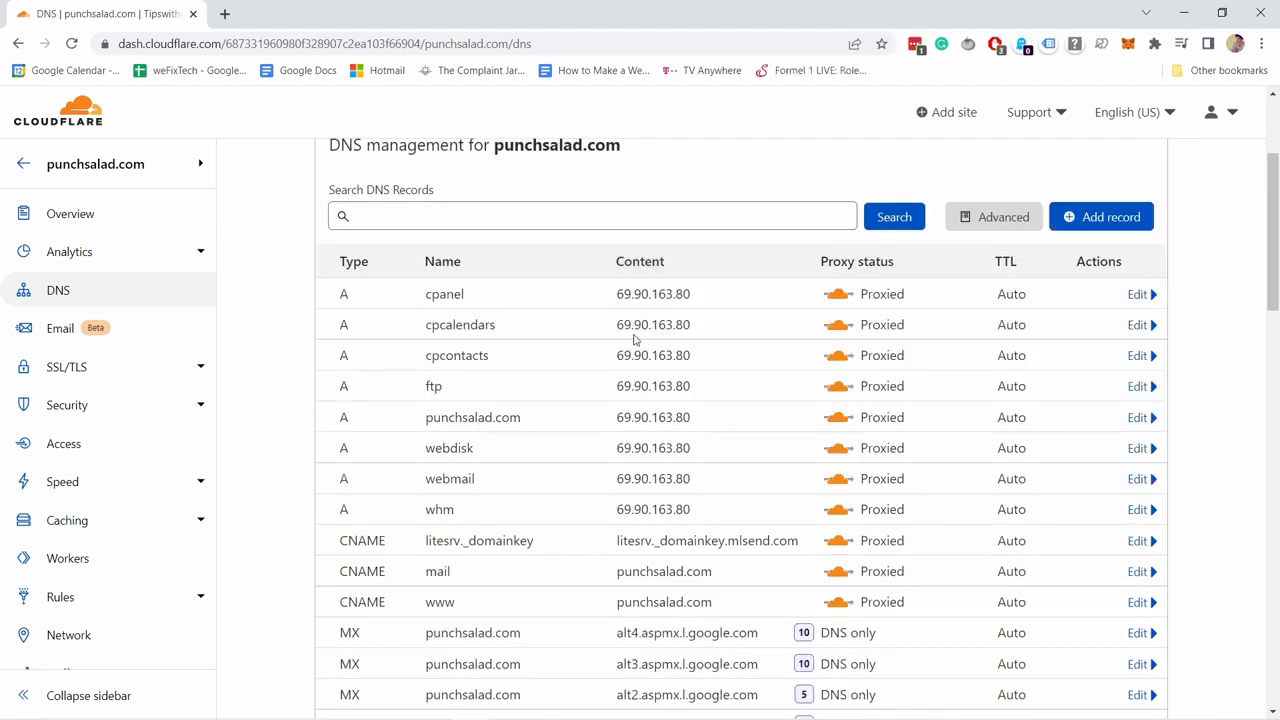
# Switch the litesrv._domainkey CNAME record's proxy status to DNS only and save it.
pyautogui.scroll(-1, 634, 341)
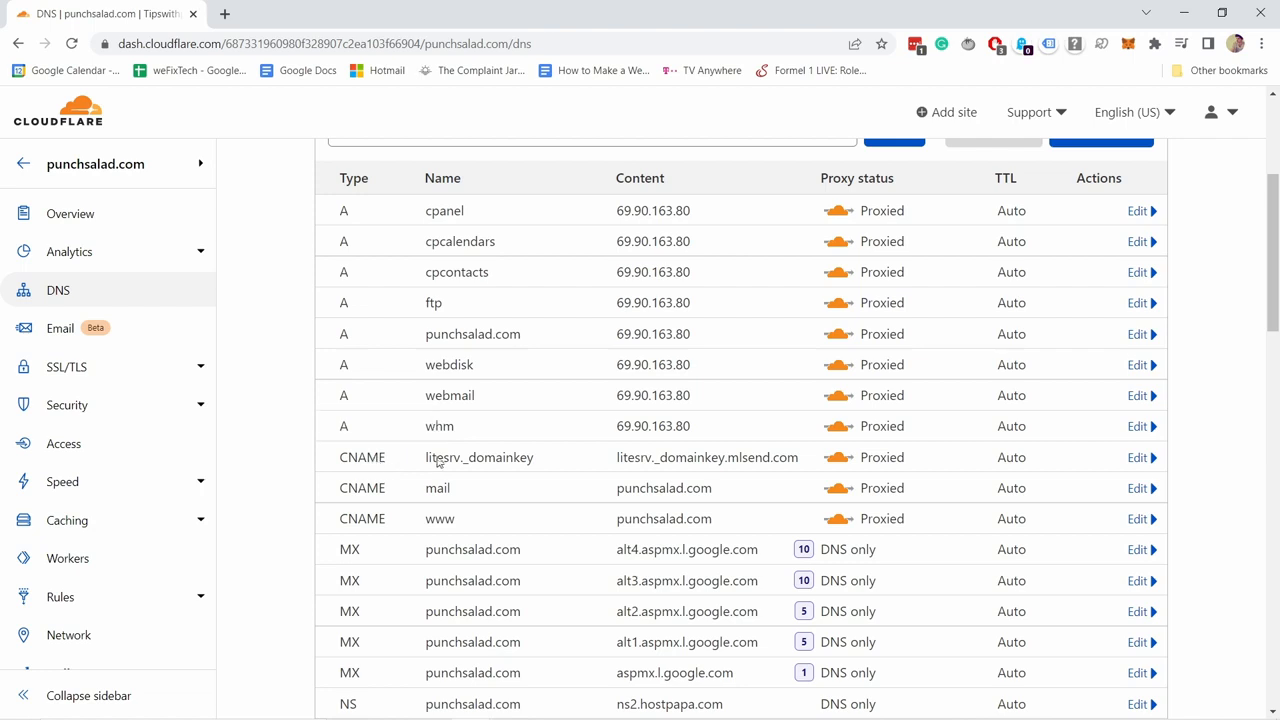
pyautogui.click(1141, 458)
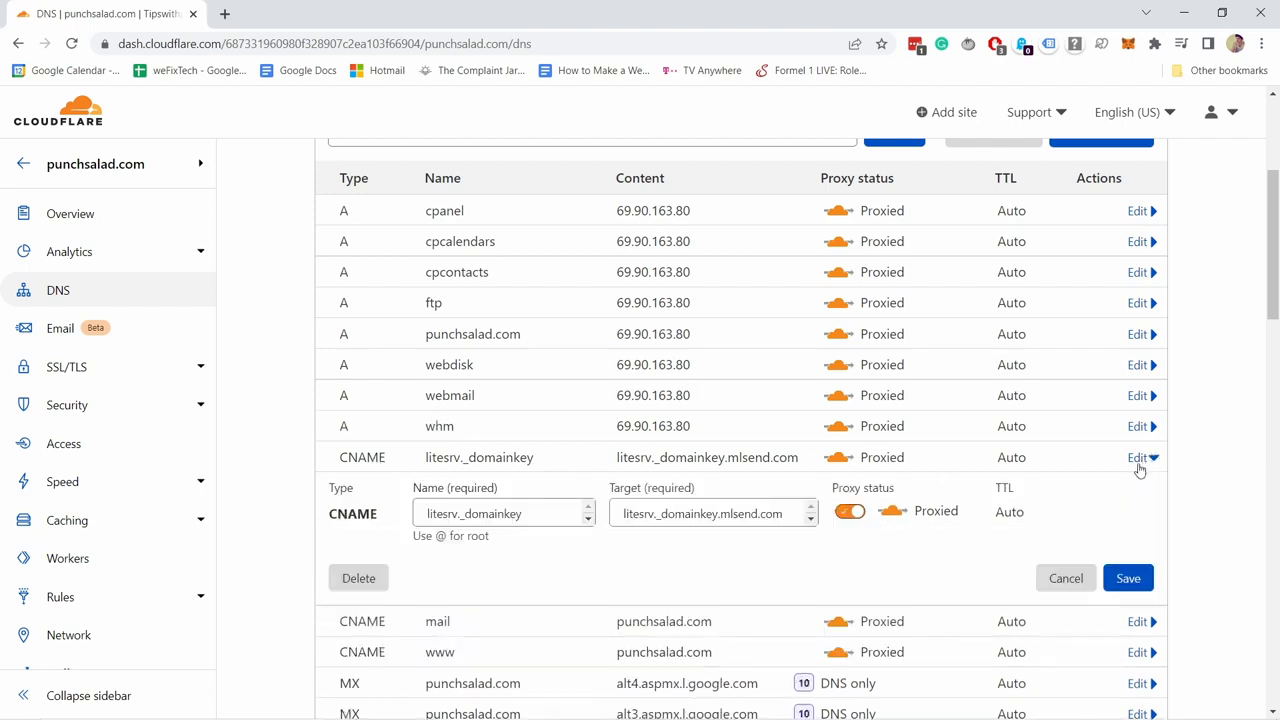
pyautogui.click(850, 512)
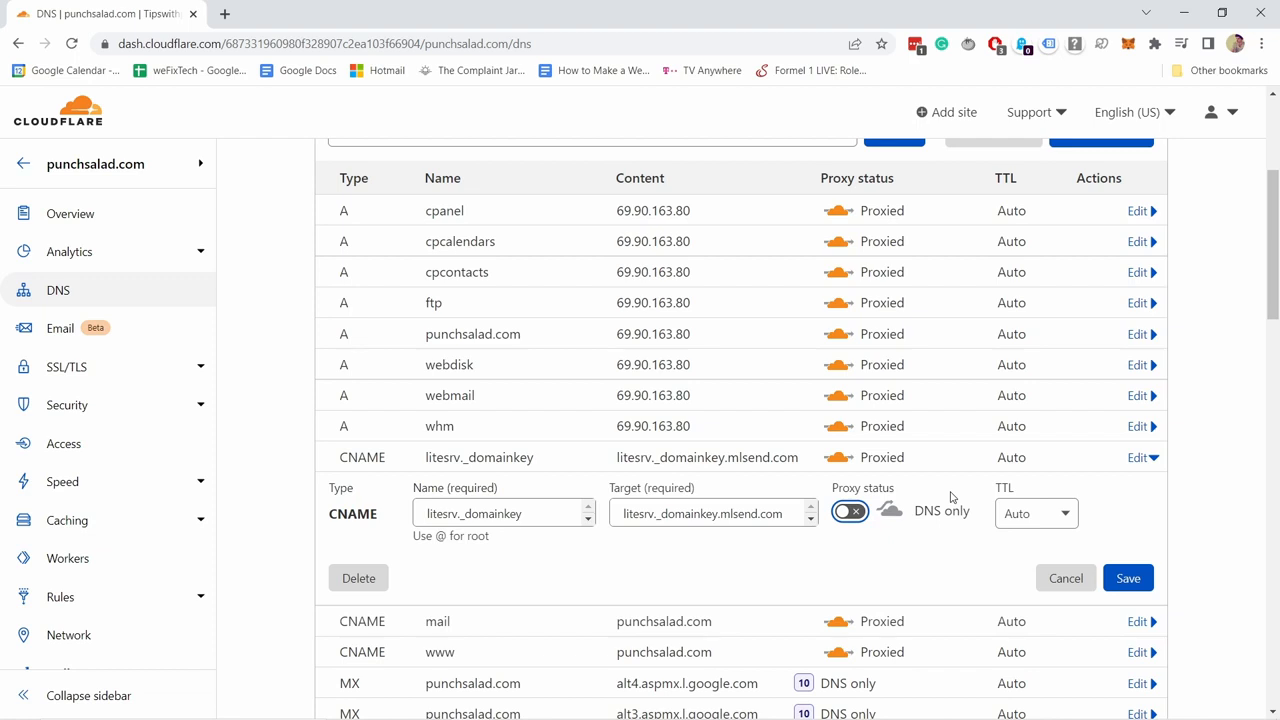
pyautogui.click(1131, 580)
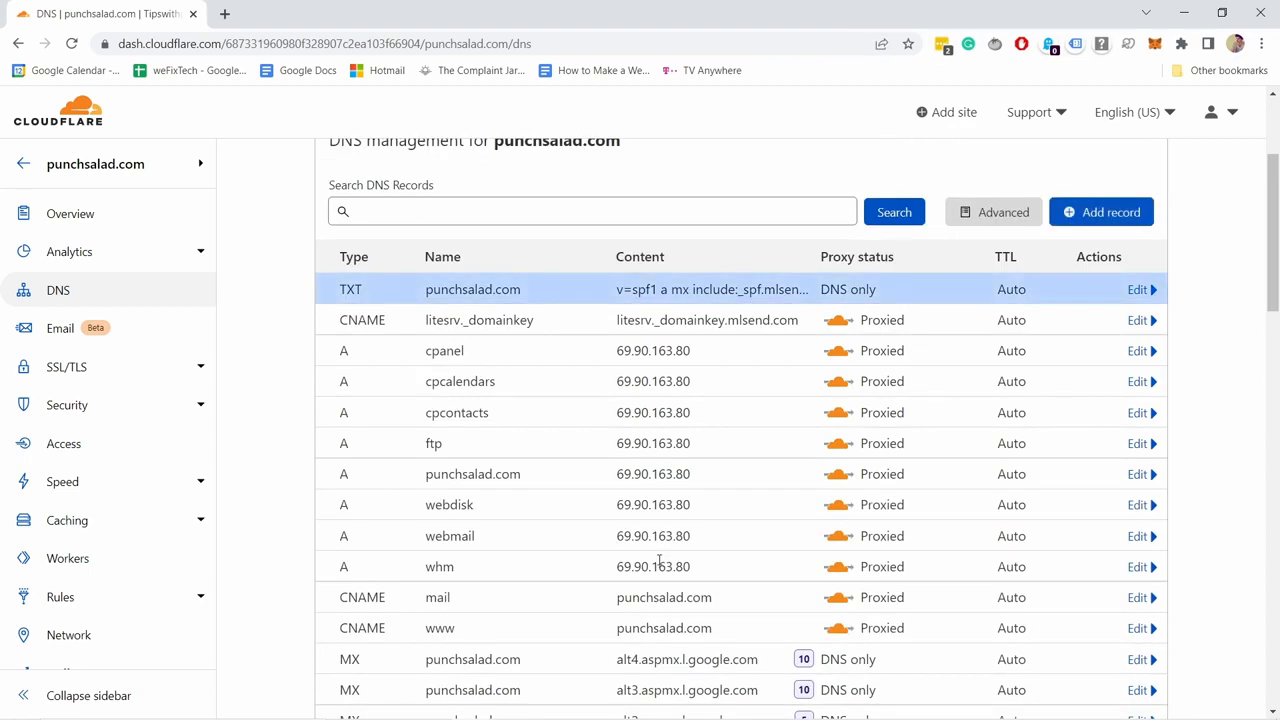
pyautogui.hotkey('alt', 'Tab')
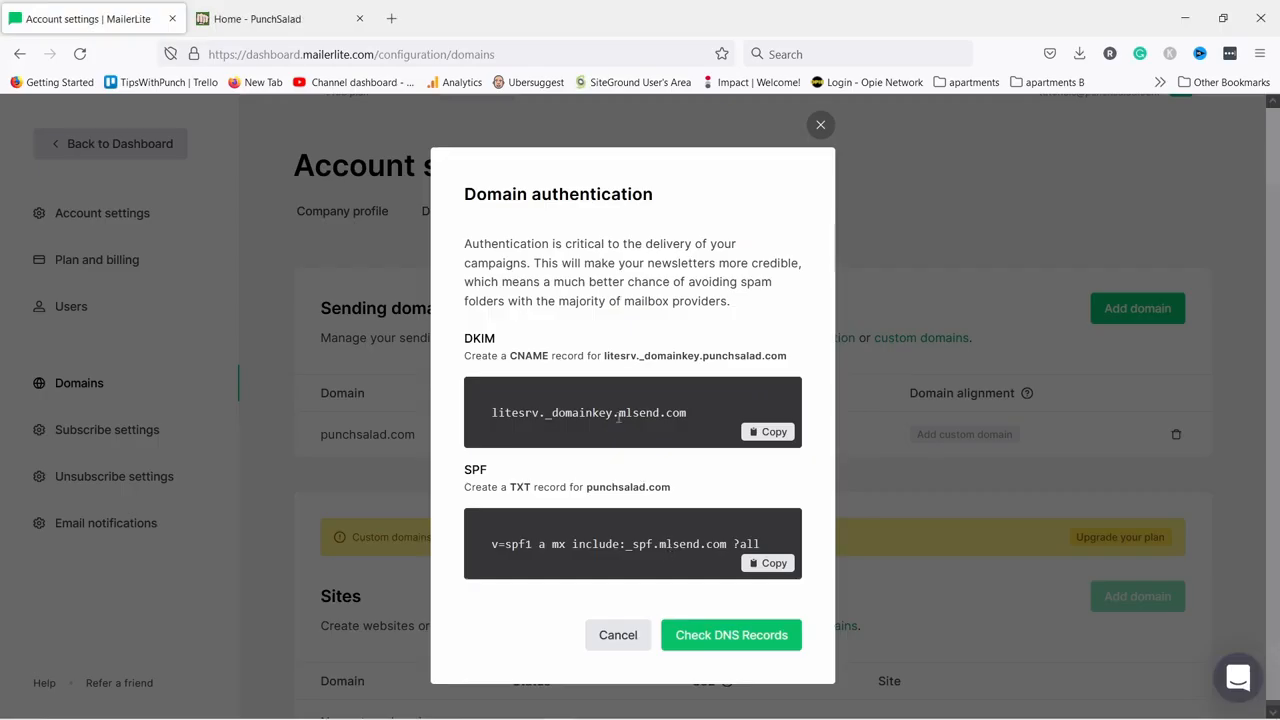
# Re-run the DNS check for punchsalad.com until its DKIM and SPF records show it Authenticated.
pyautogui.click(718, 640)
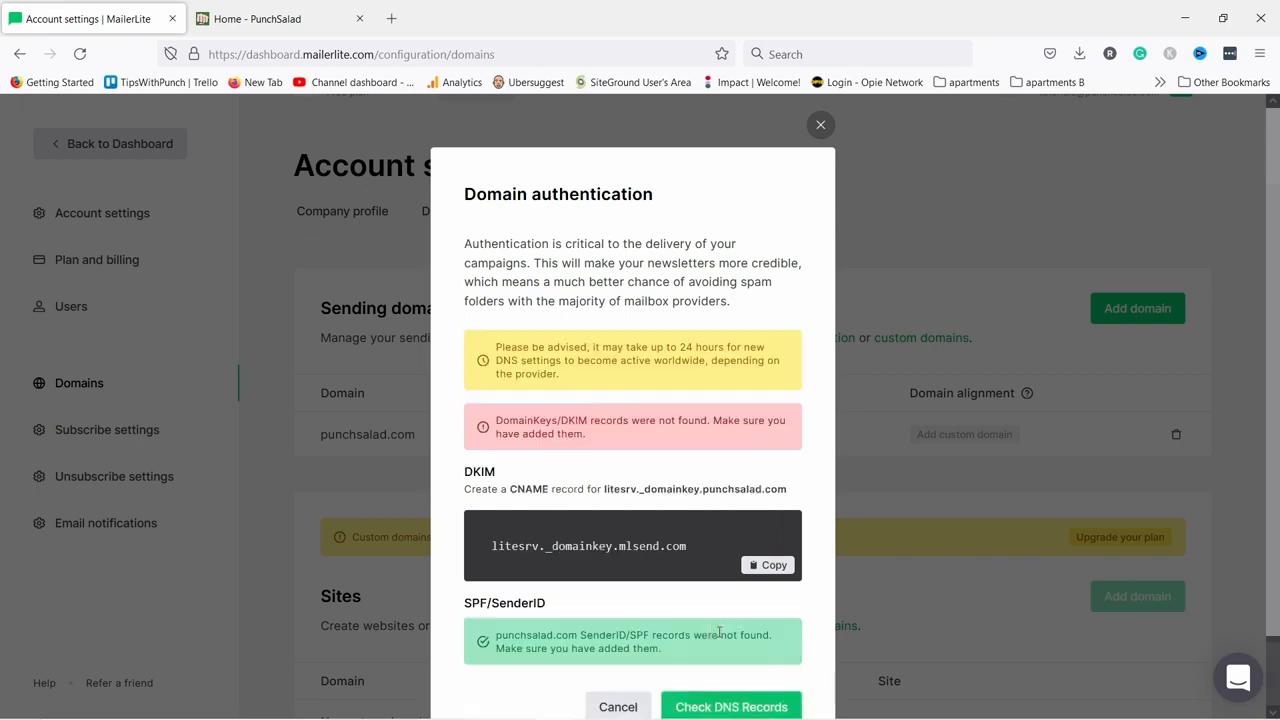
pyautogui.scroll(-1, 653, 567)
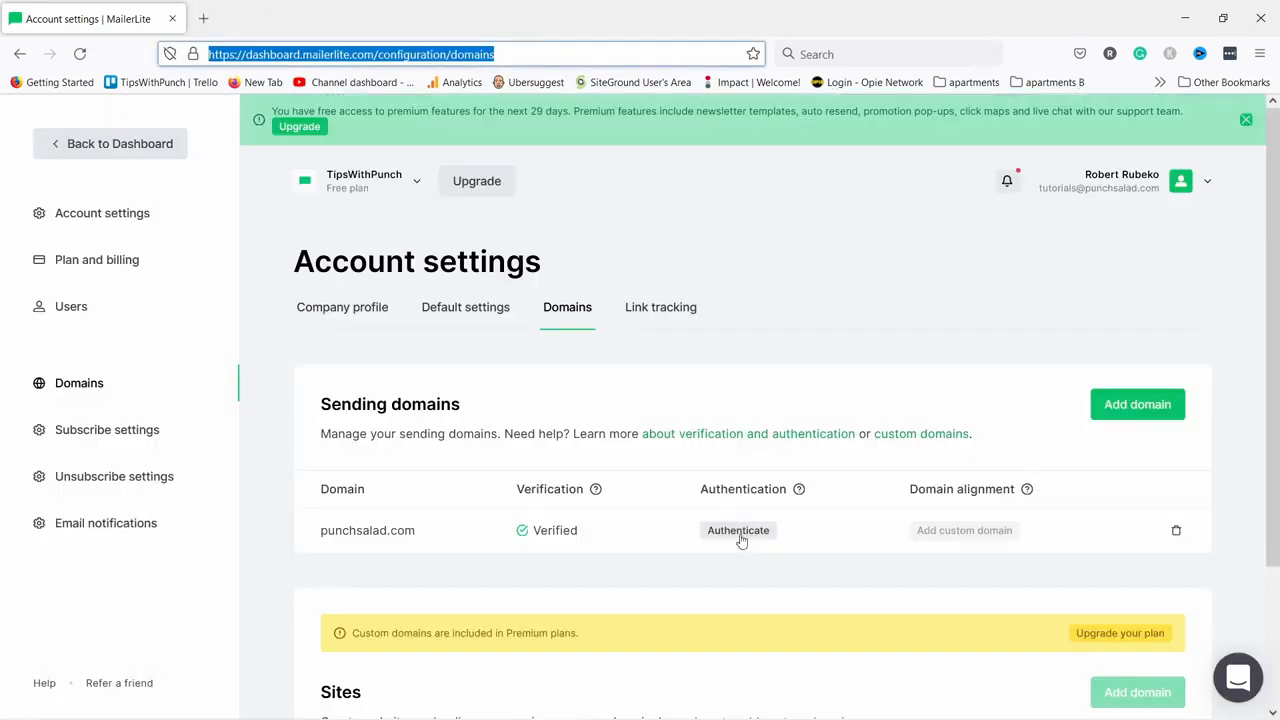
pyautogui.click(740, 533)
pyautogui.click(748, 596)
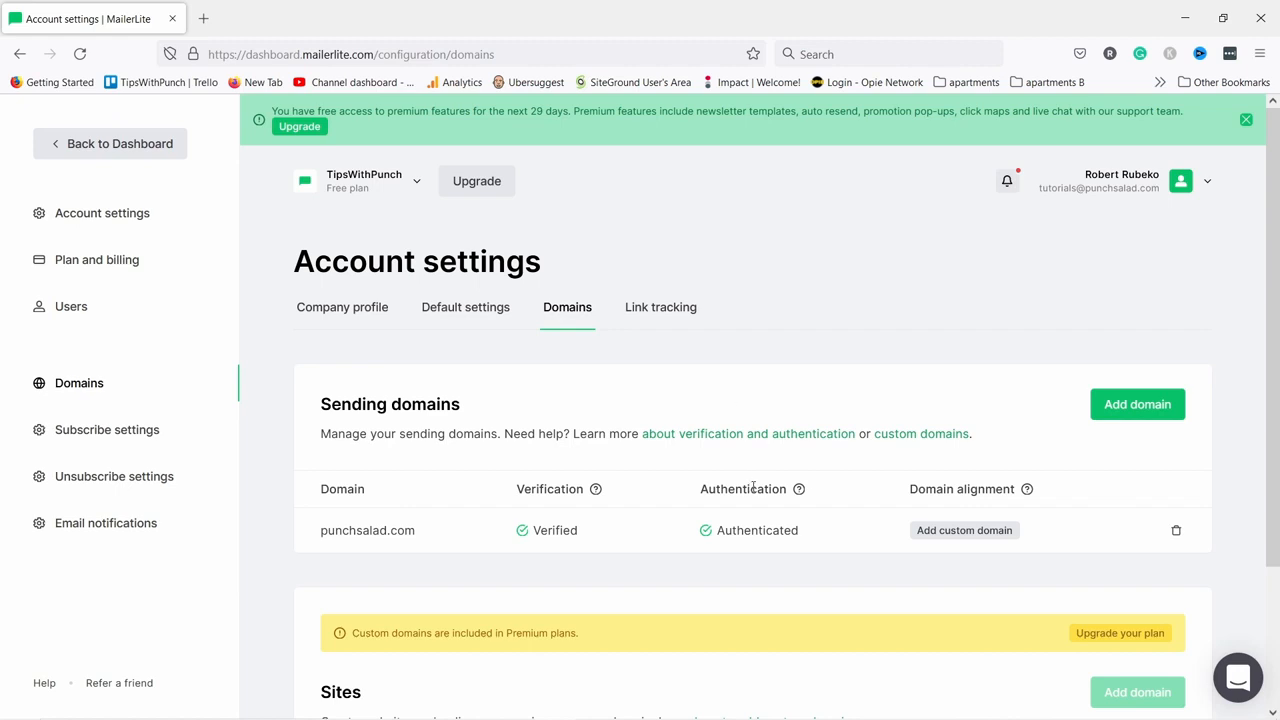
pyautogui.scroll(-2, 737, 425)
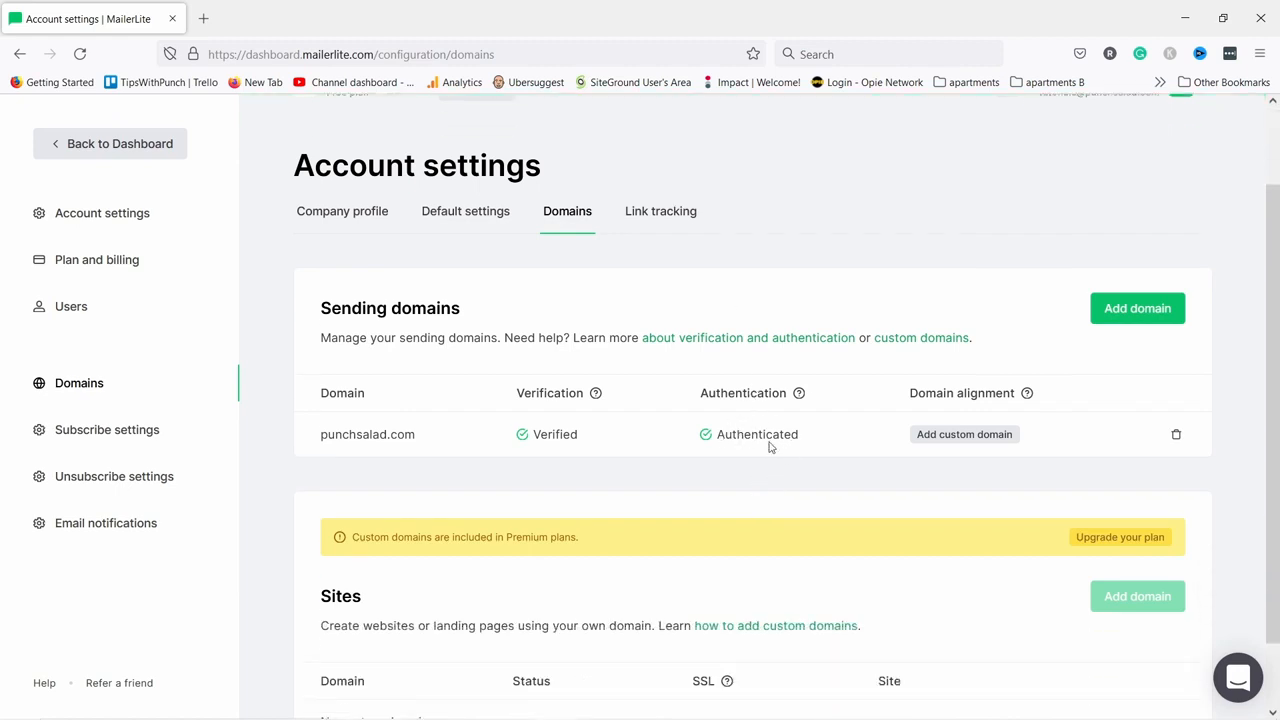